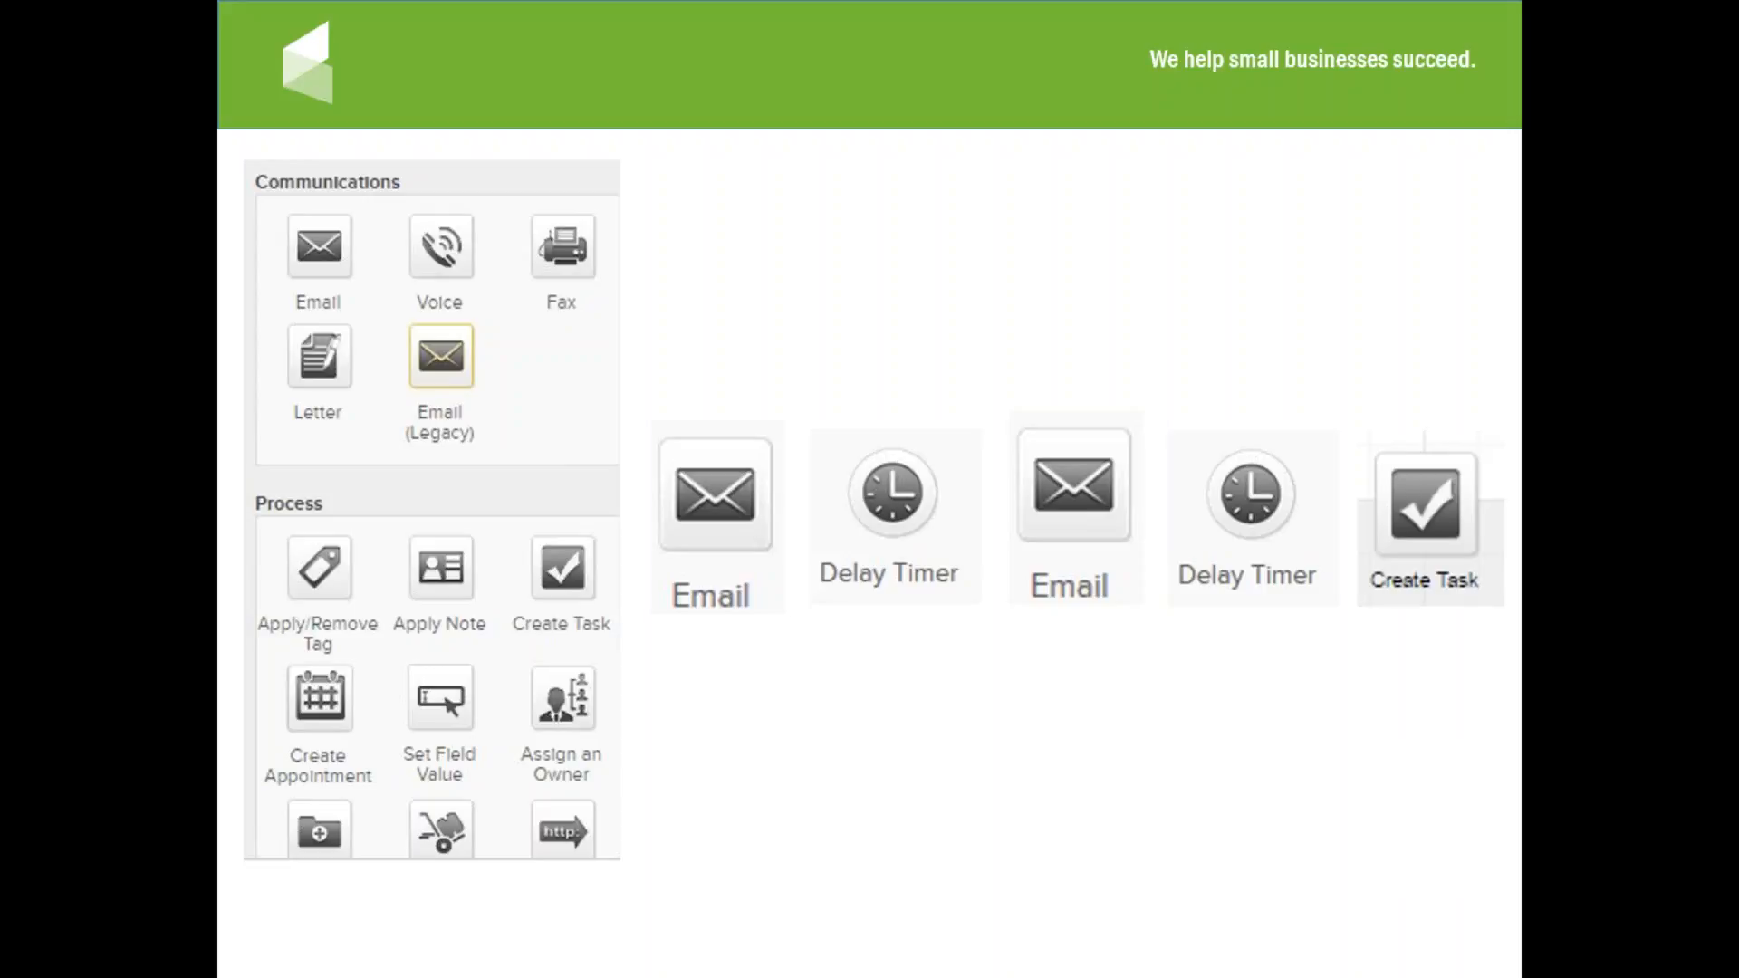
Advance to the GOAL → Sequence slide and reveal its 'Let's Build a Campaign' heading.
key(Right)
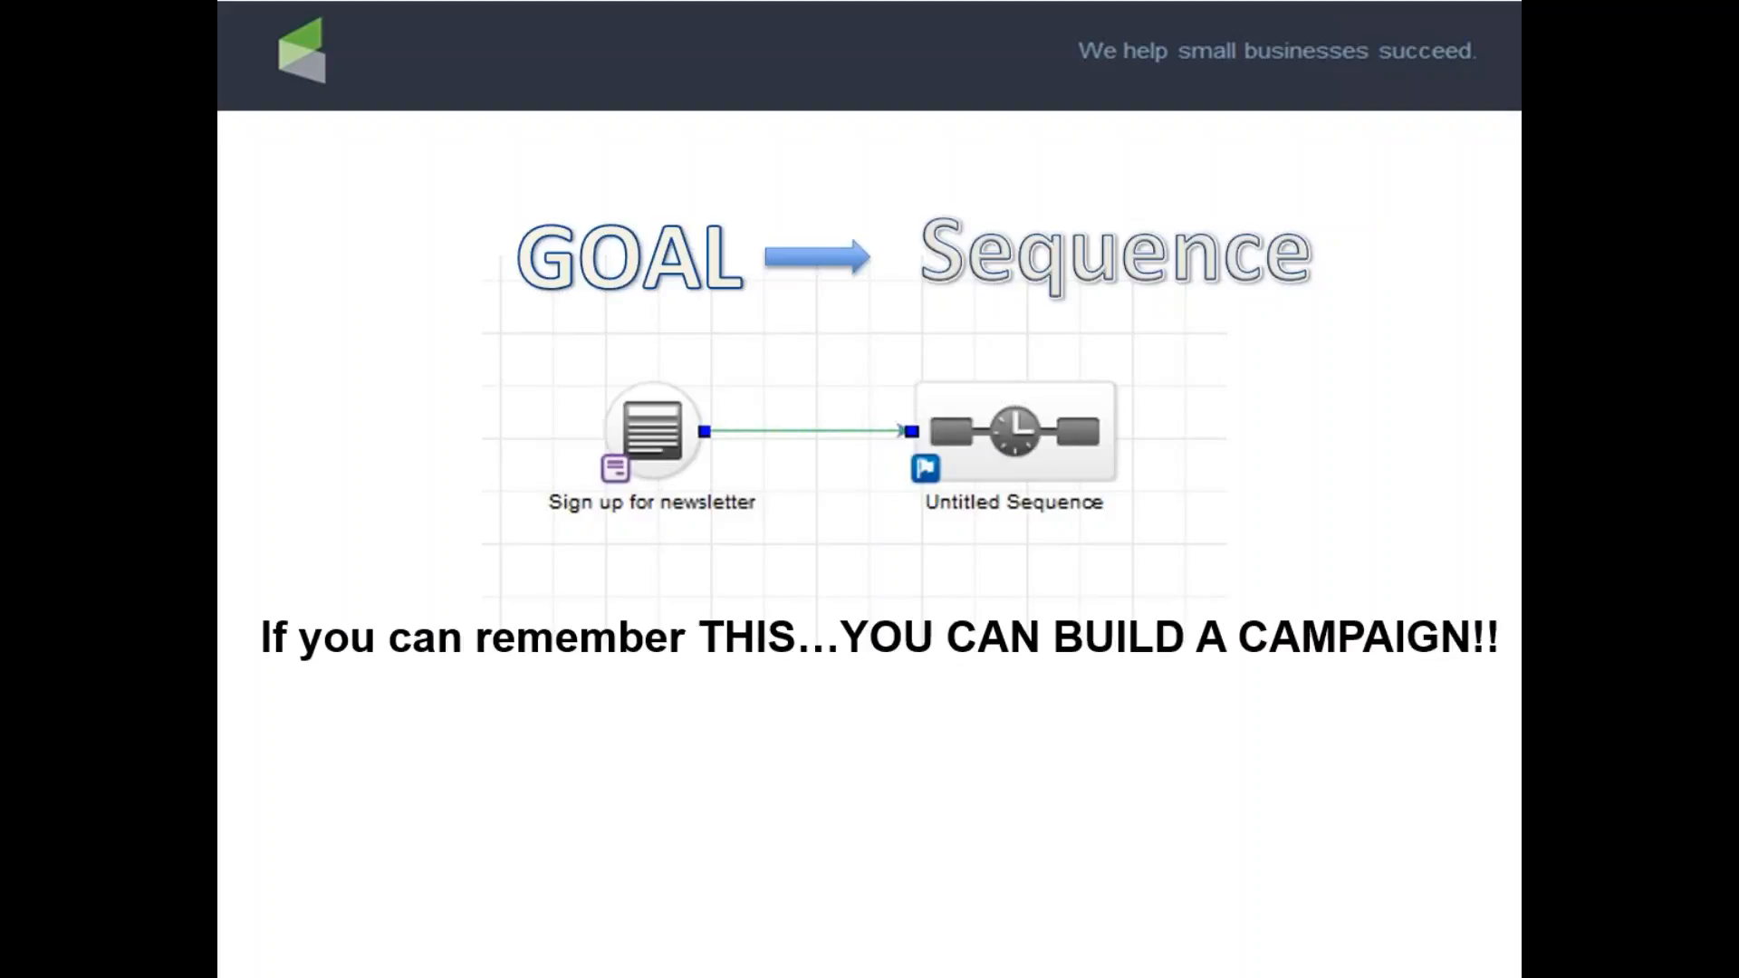
key(Right)
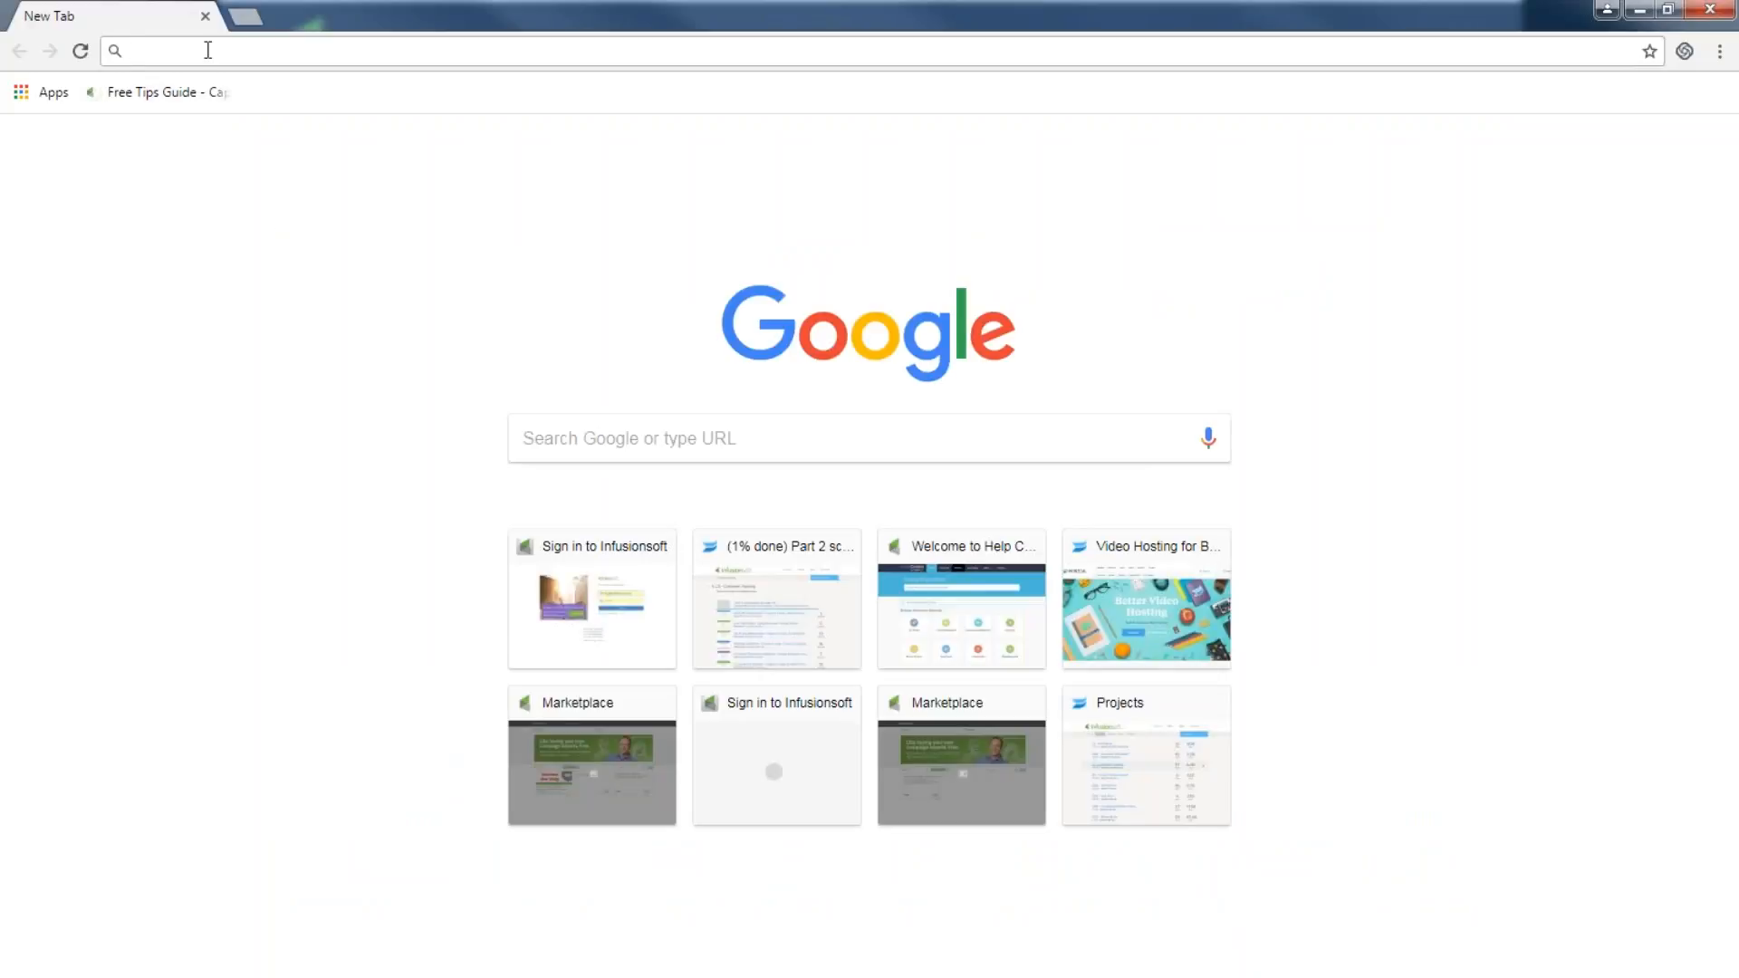
Go to the hv202 Infusionsoft account, log in with the saved credentials, and open the Dashboard.
text(hv202.infusionsoft.com)
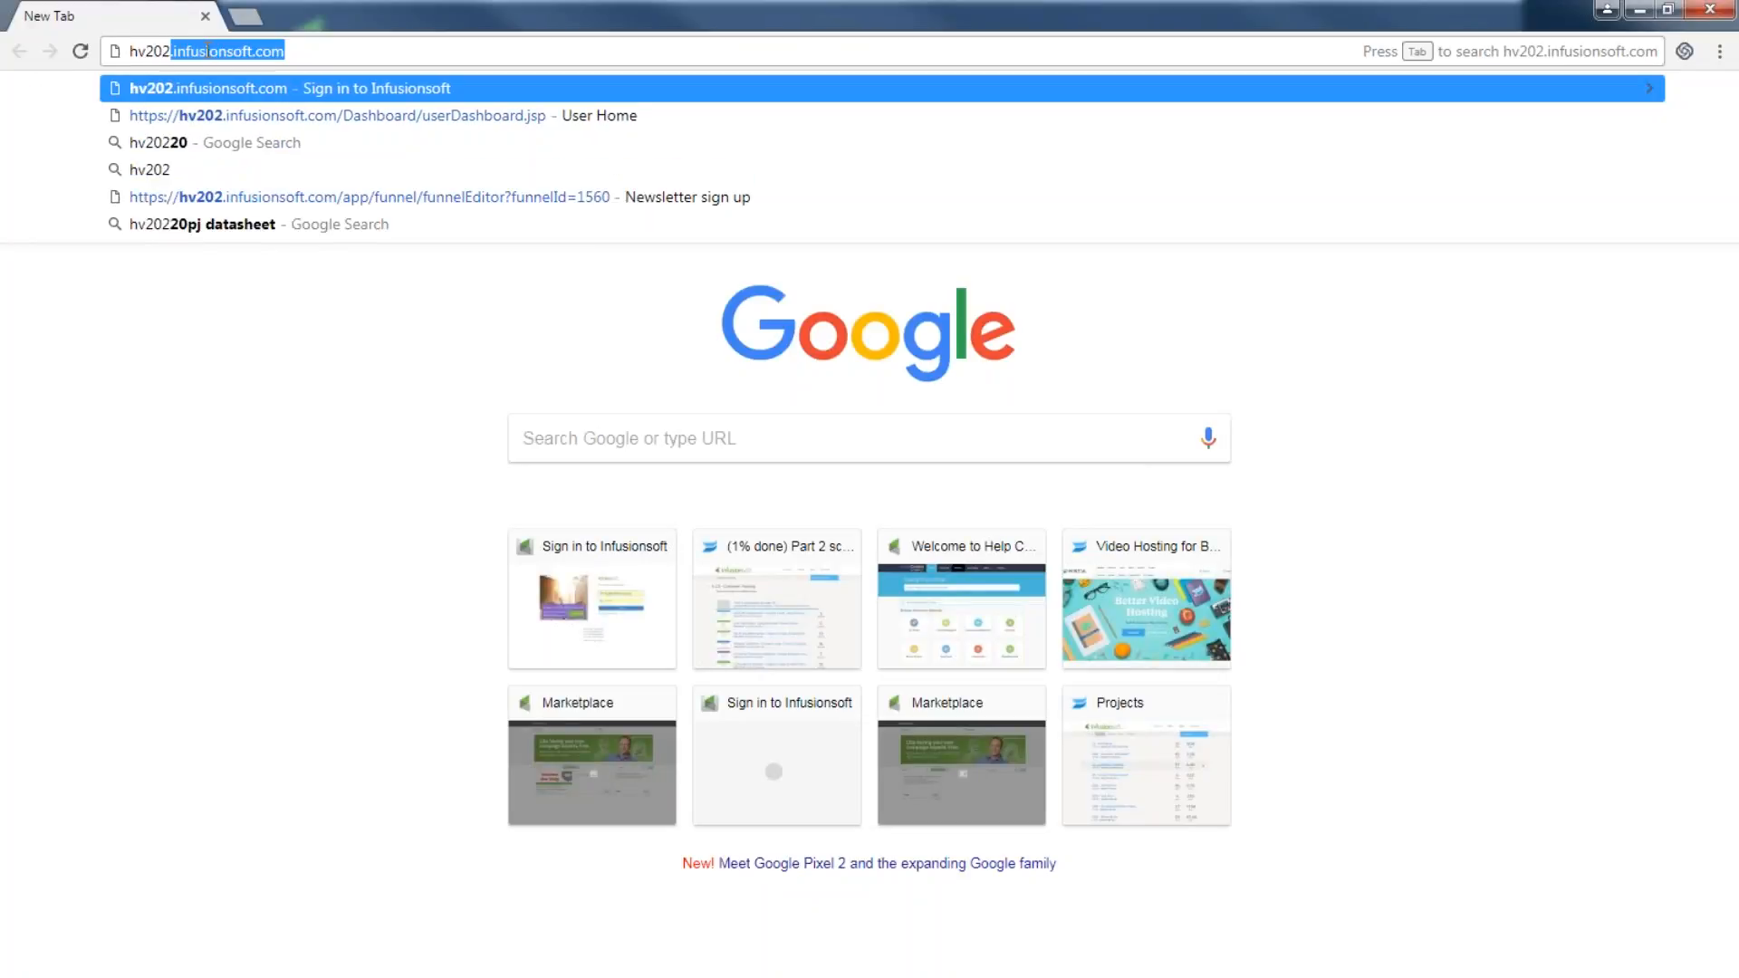
key(Return)
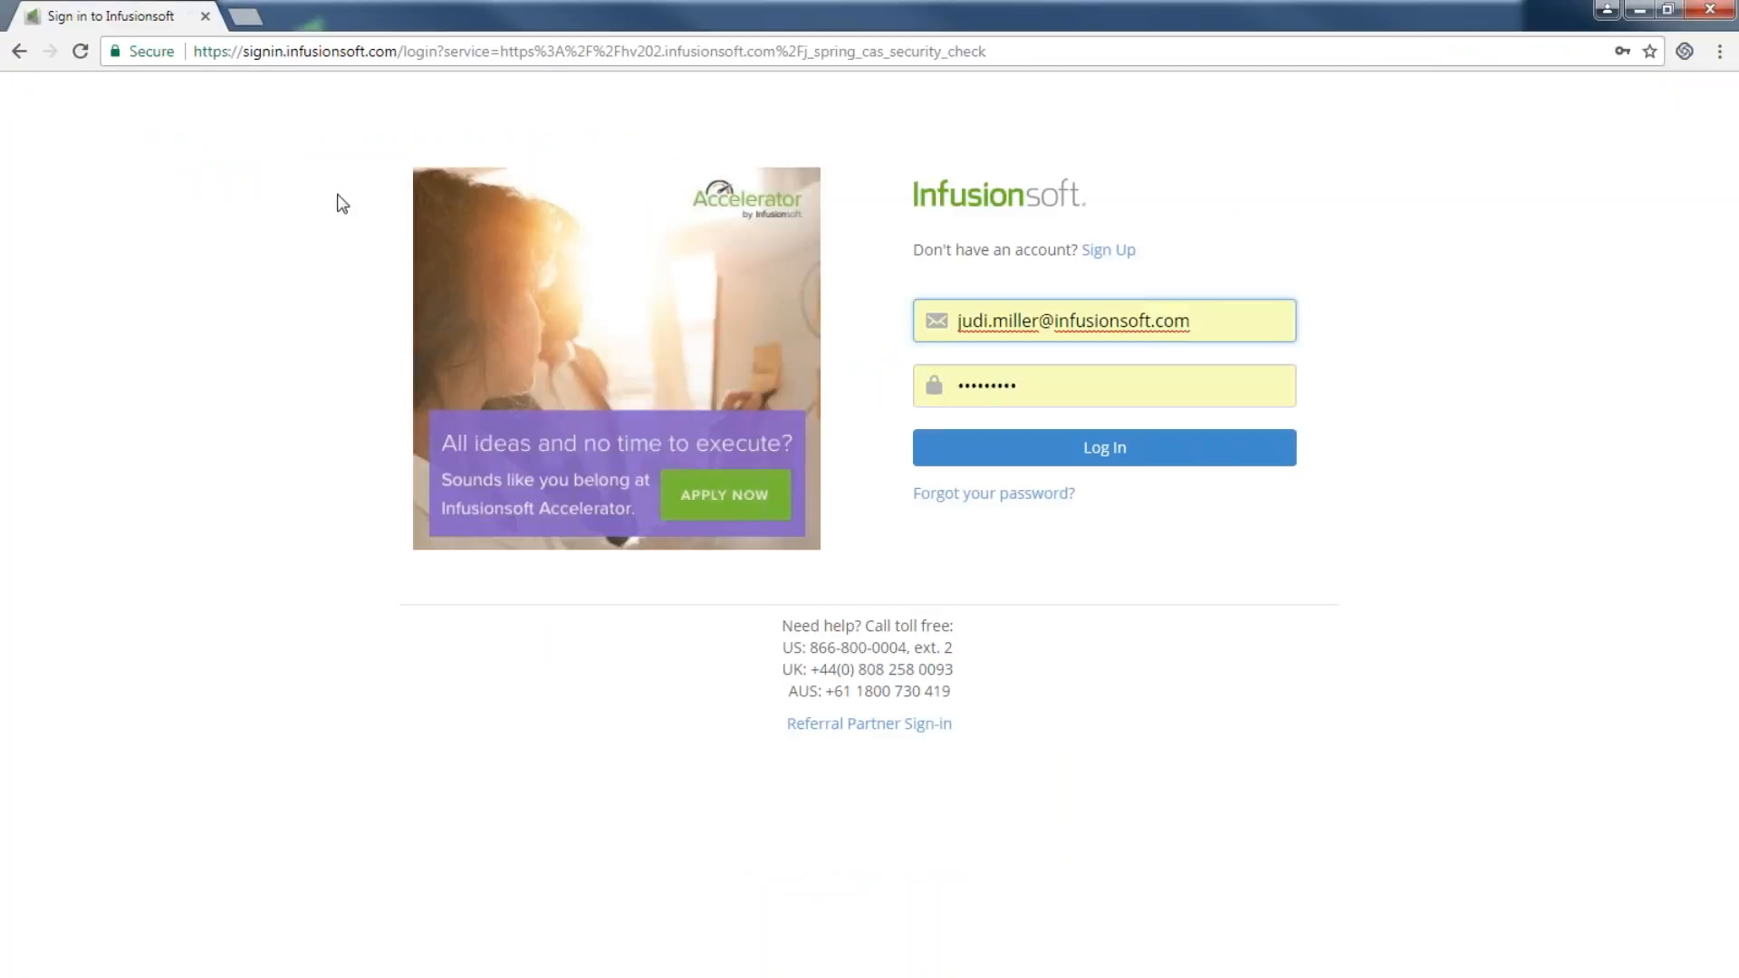
click(1146, 450)
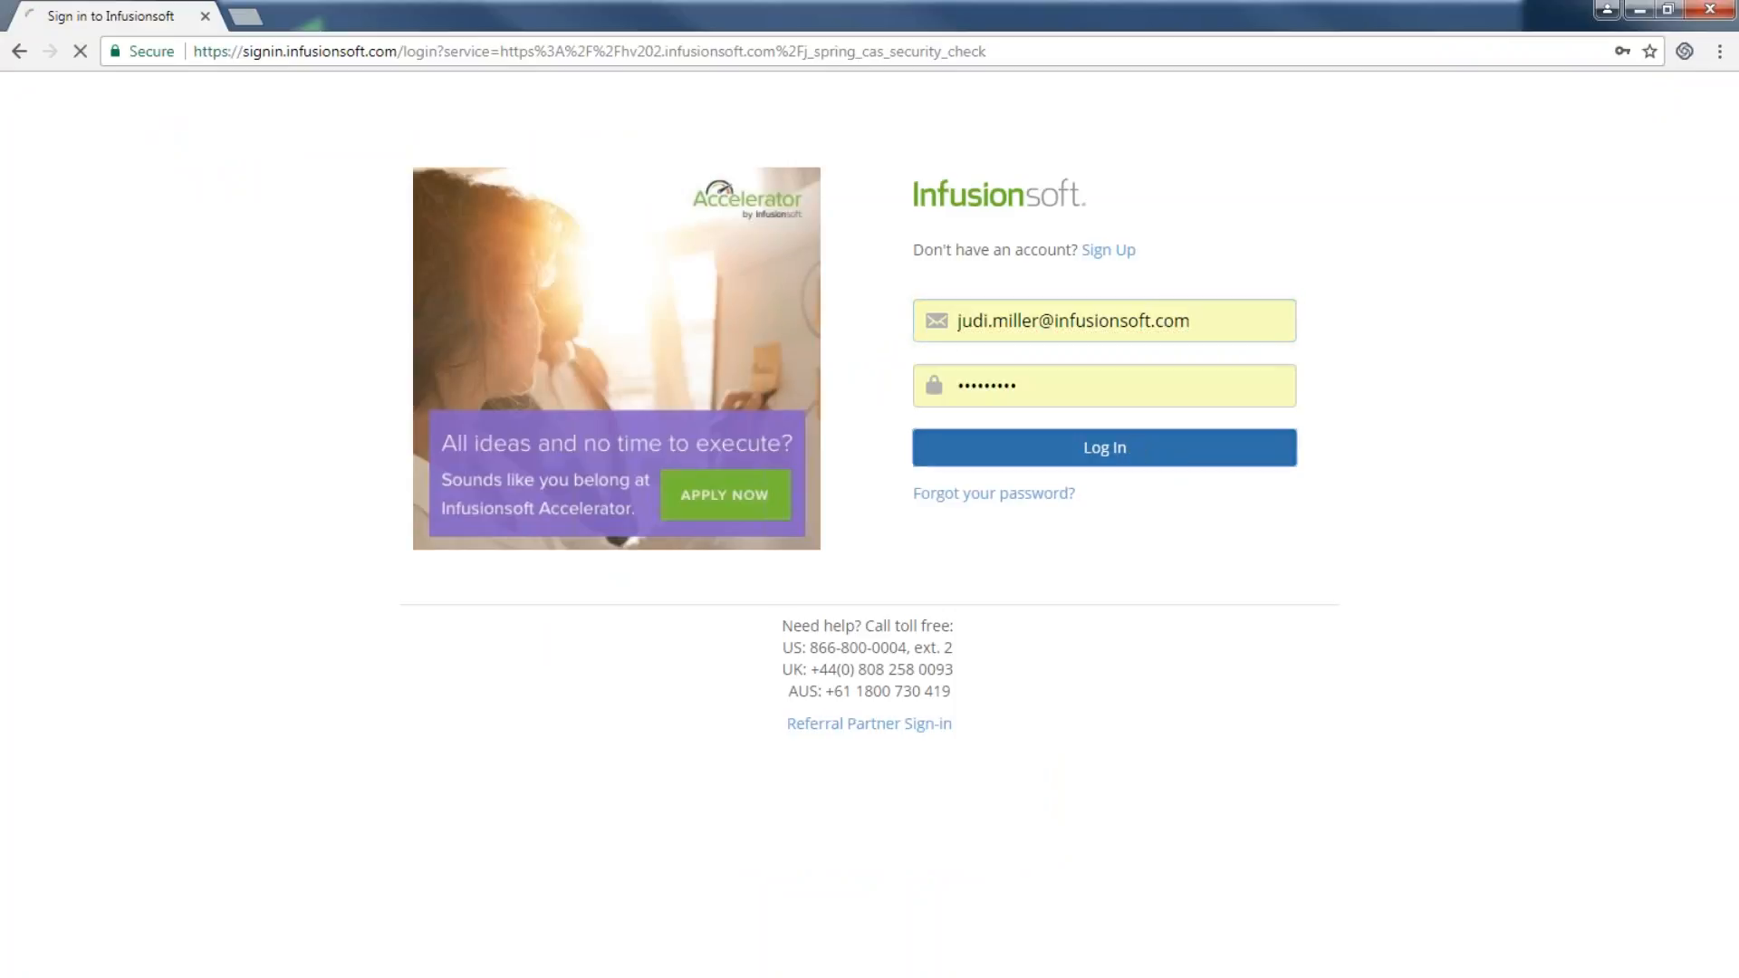
click(768, 353)
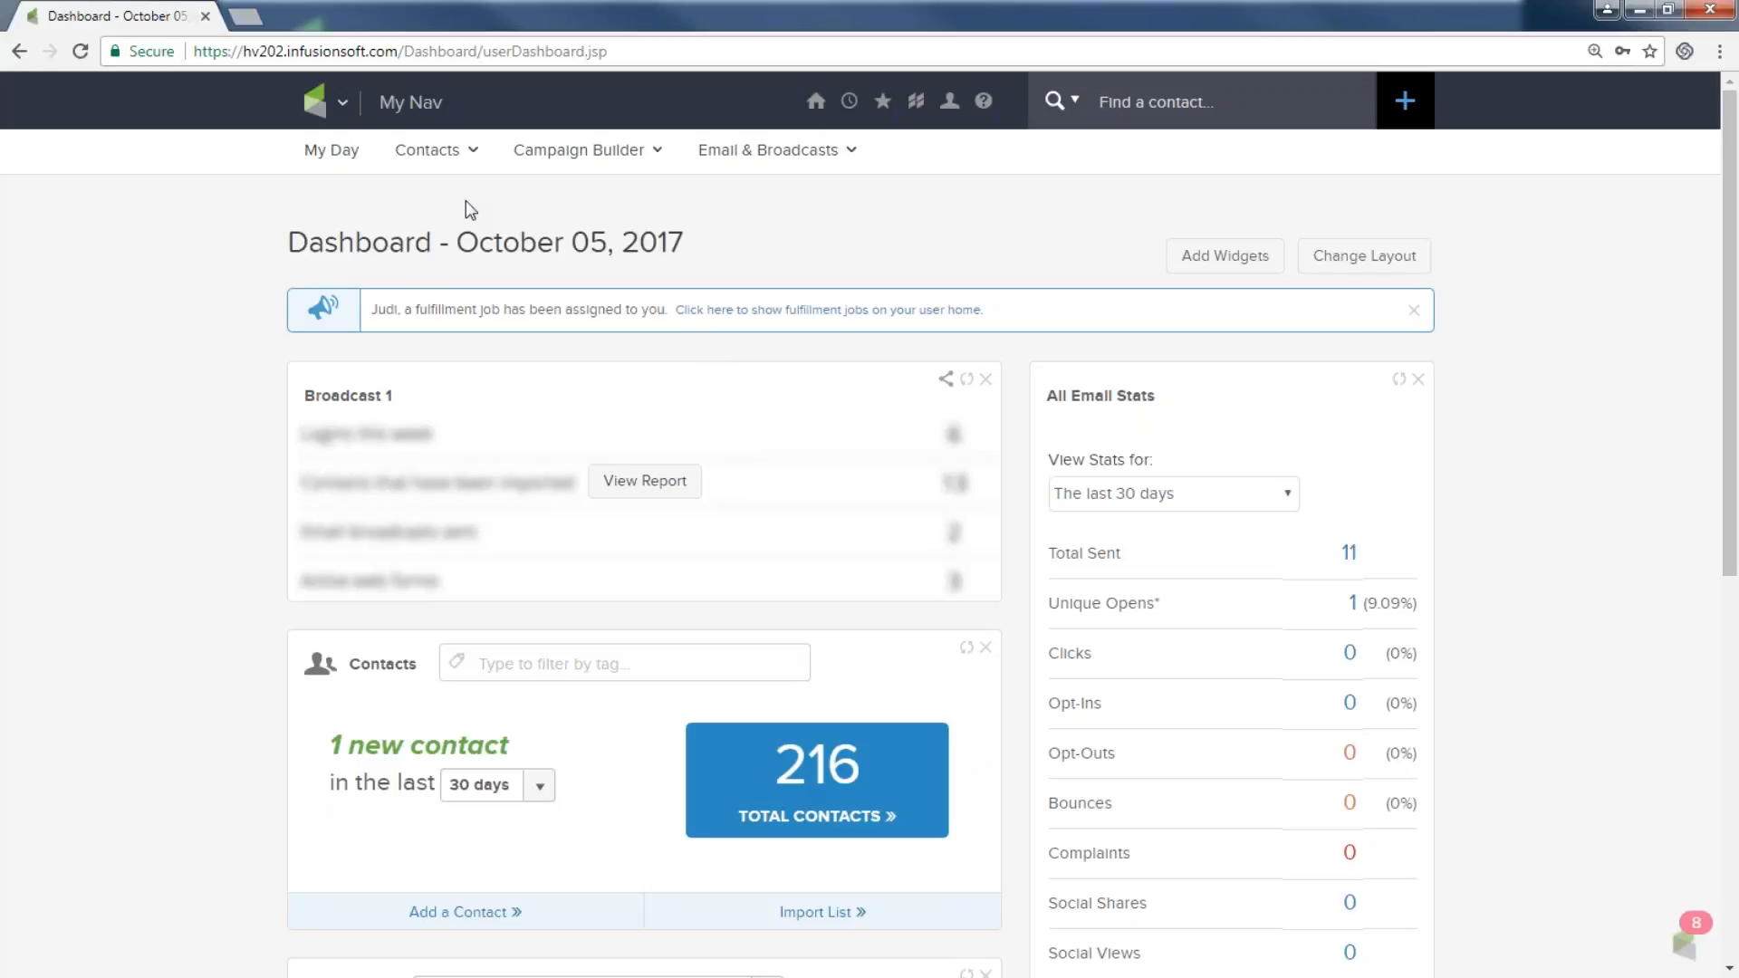
Go to the Campaign Builder's campaign list from the main navigation menu.
click(342, 104)
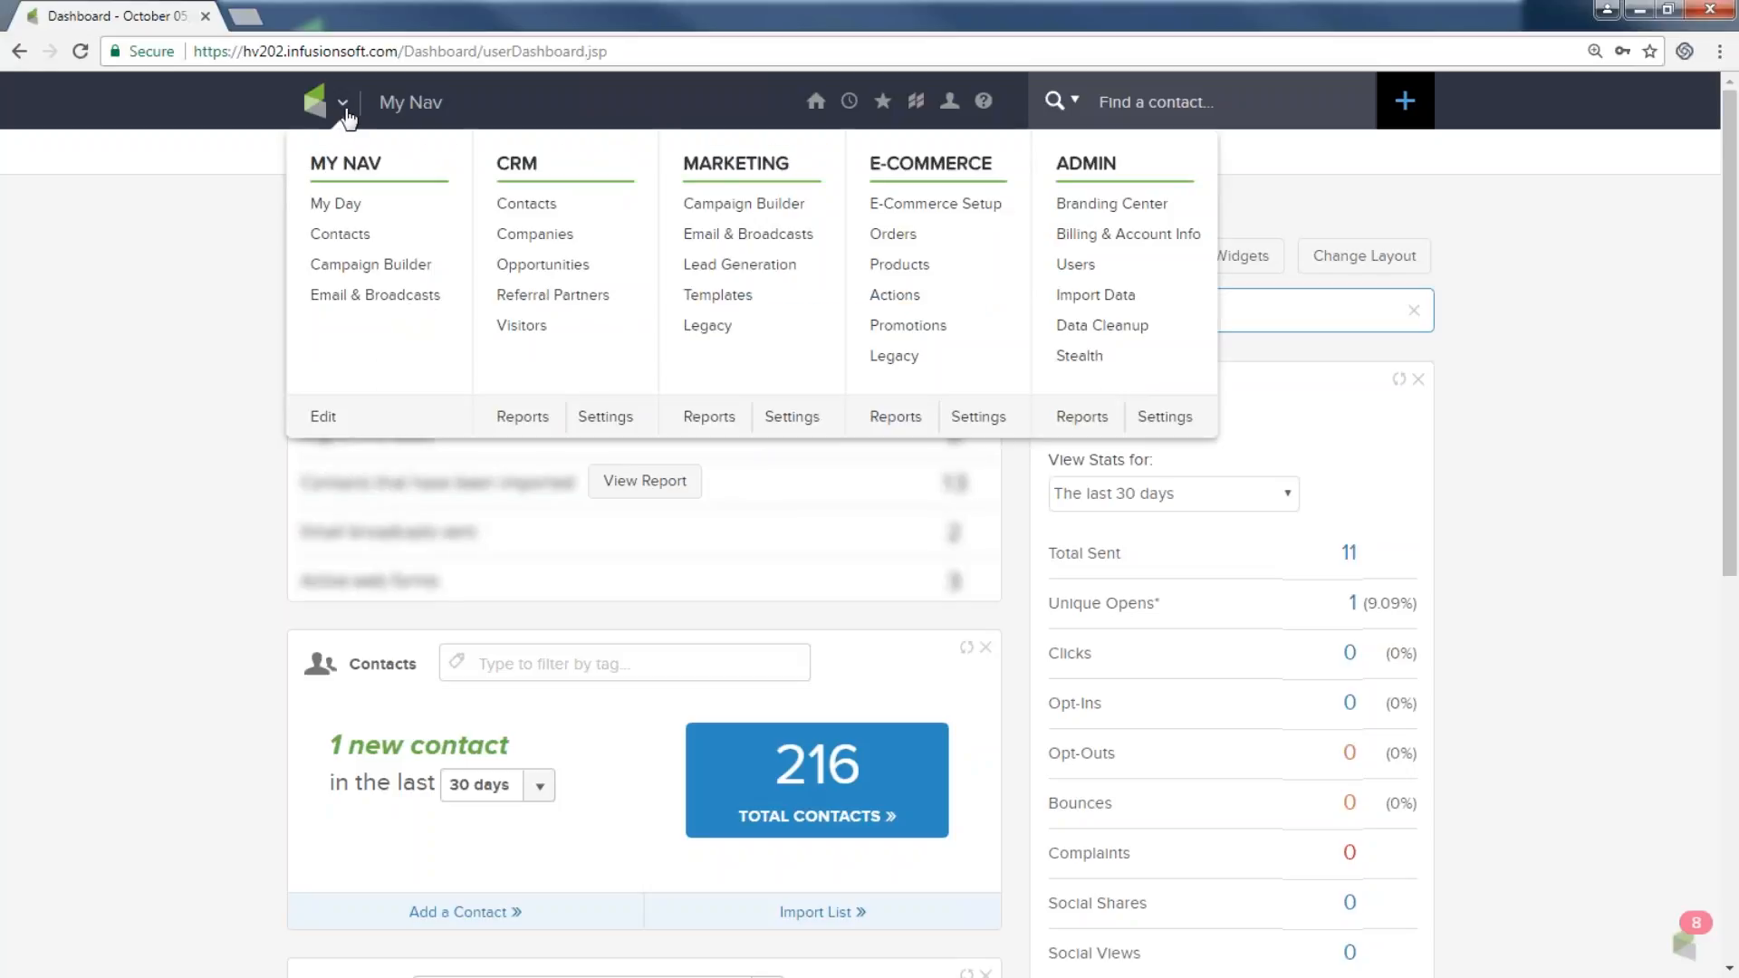
click(751, 205)
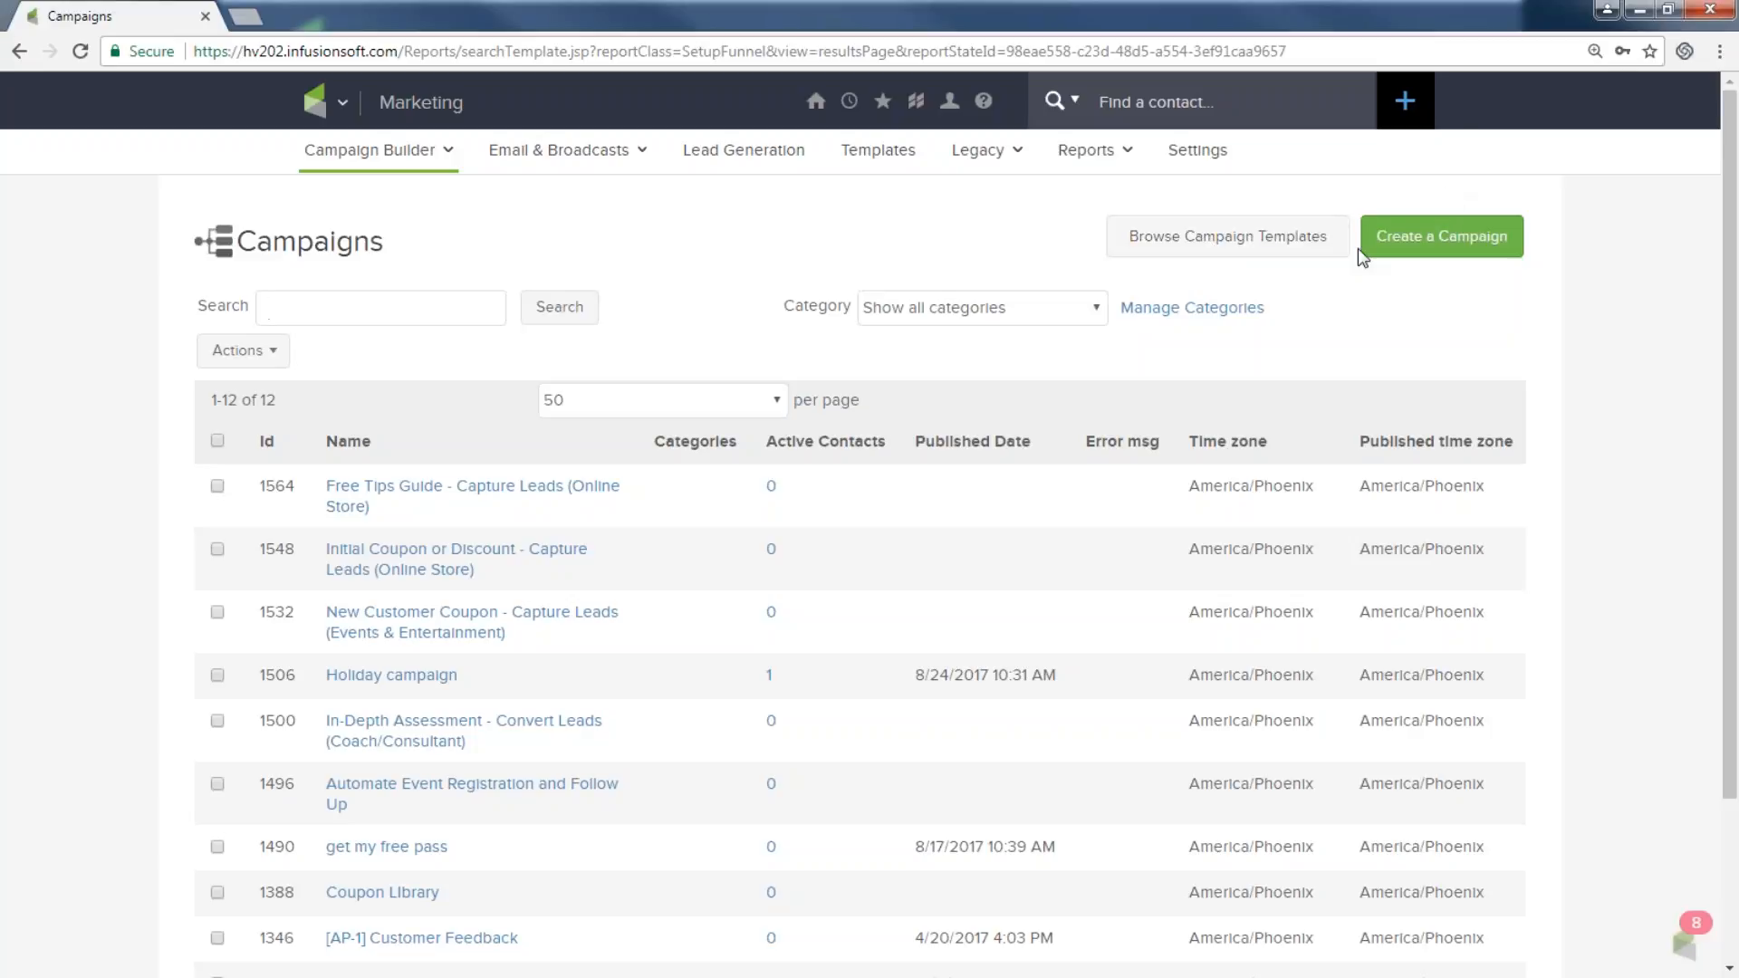
Create a campaign named 'Get my newsletter' in the Lead generation category and save it.
click(1427, 246)
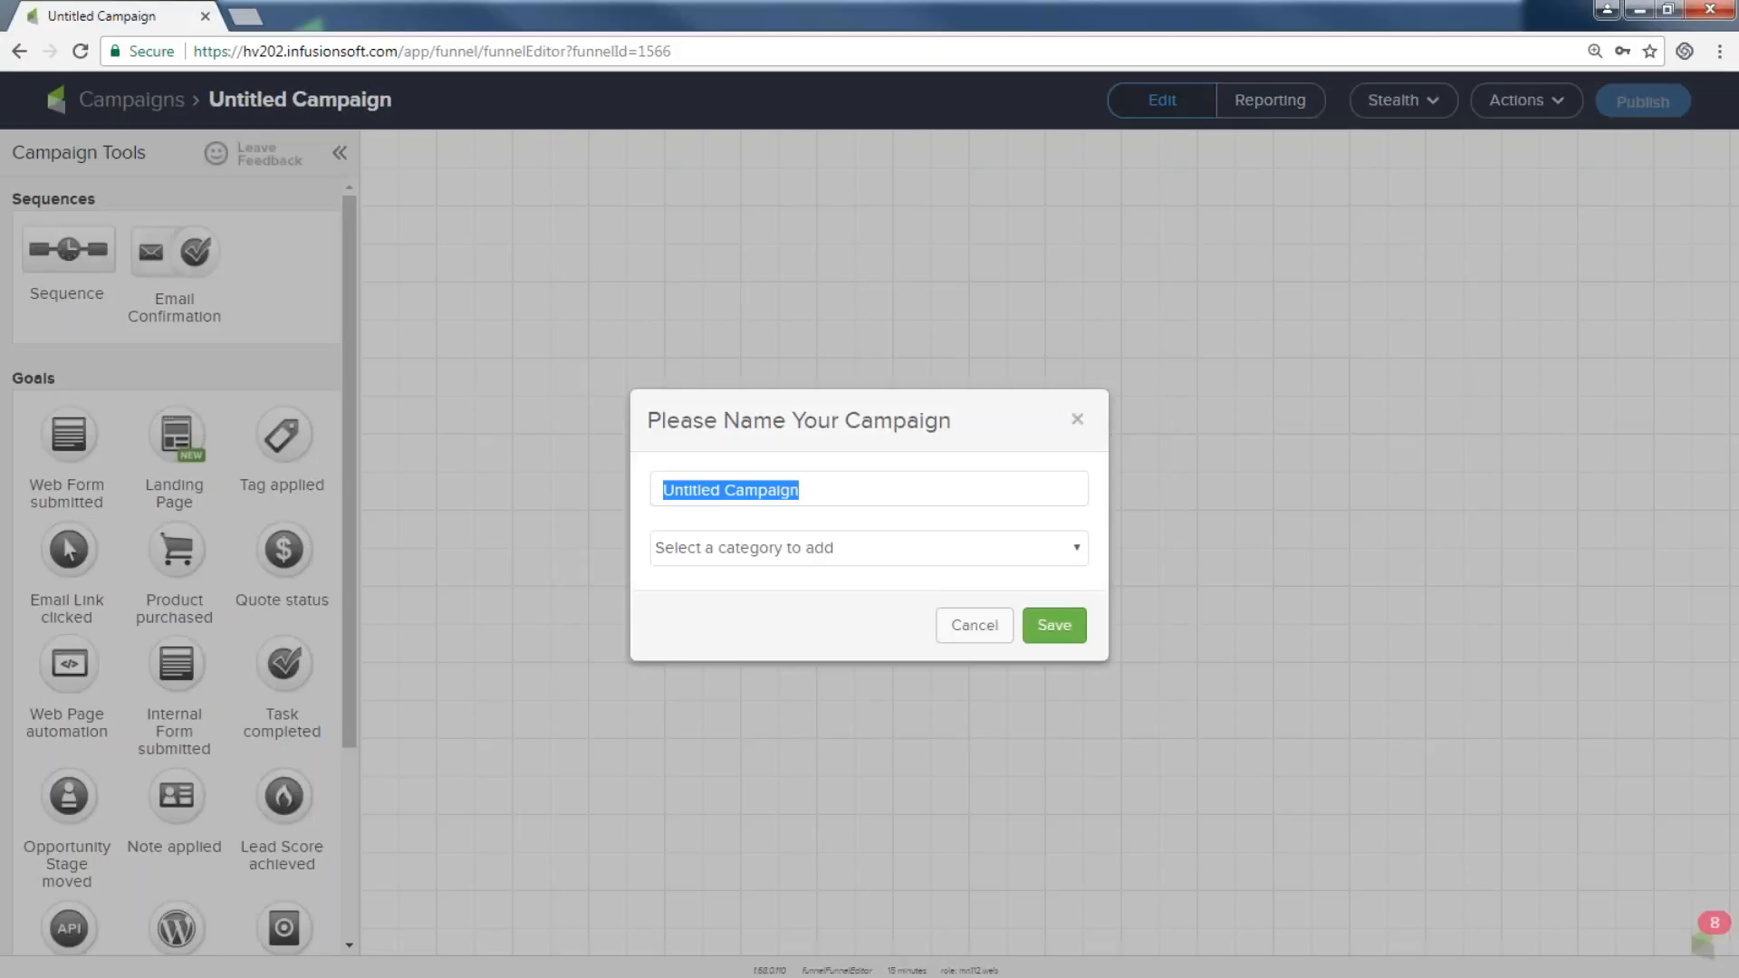
text(Get m)
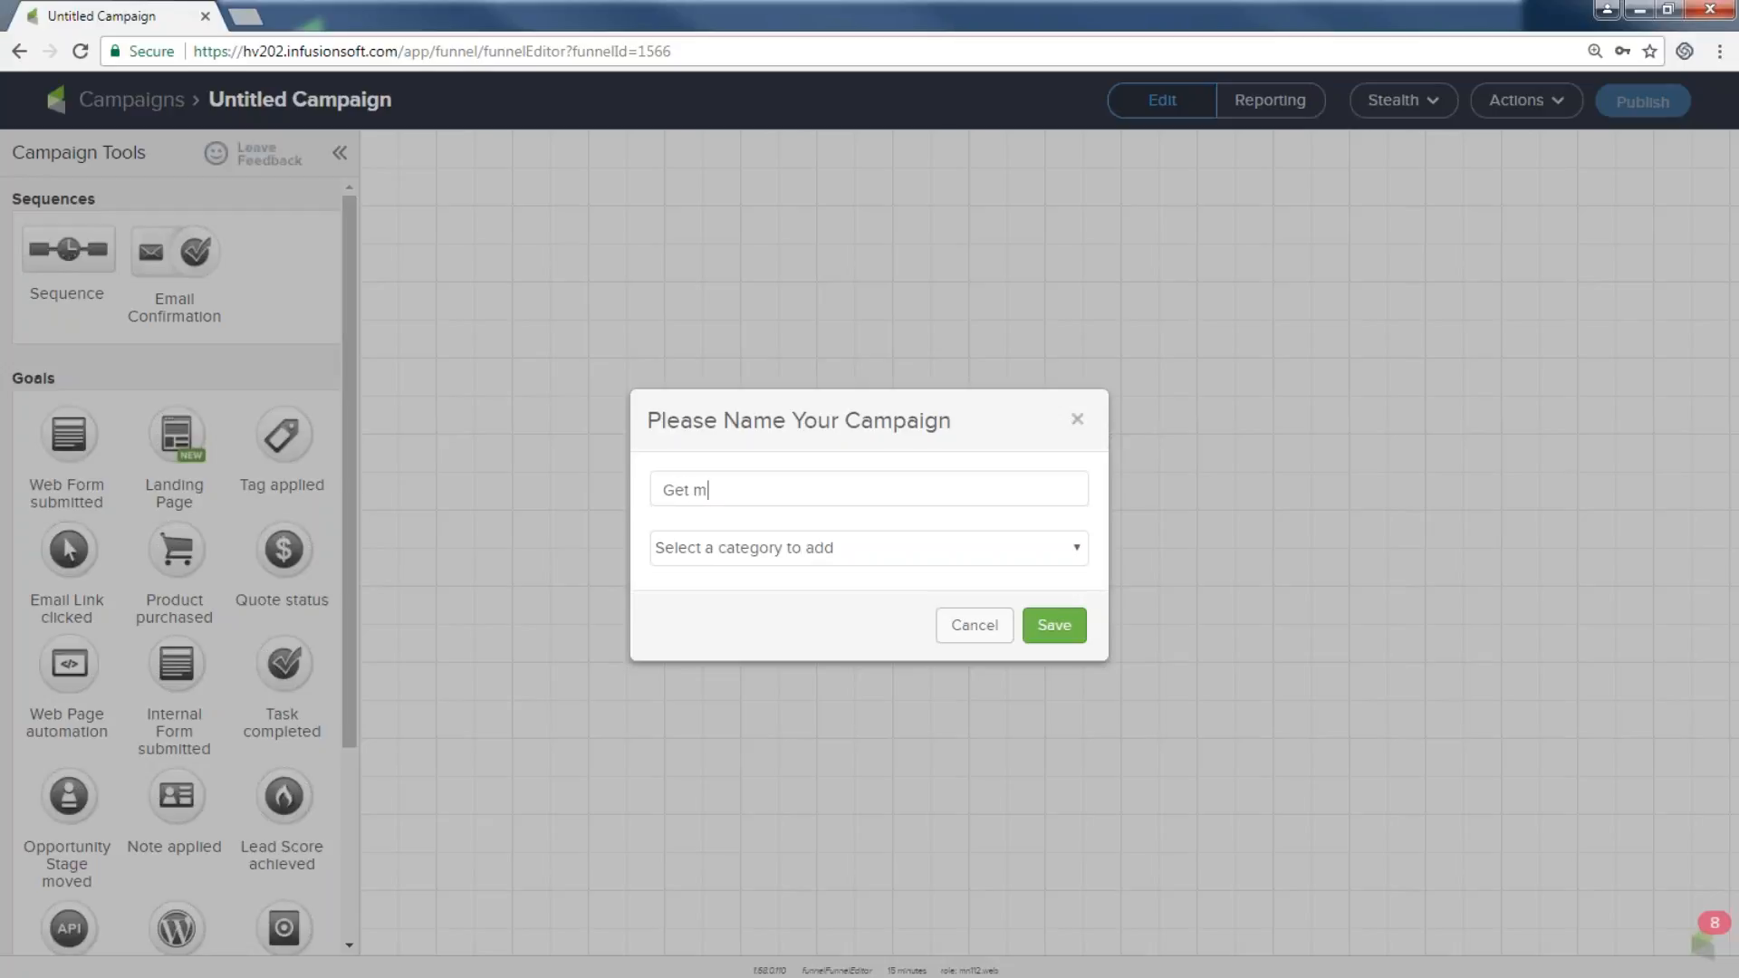
text(y newsletter)
click(1080, 553)
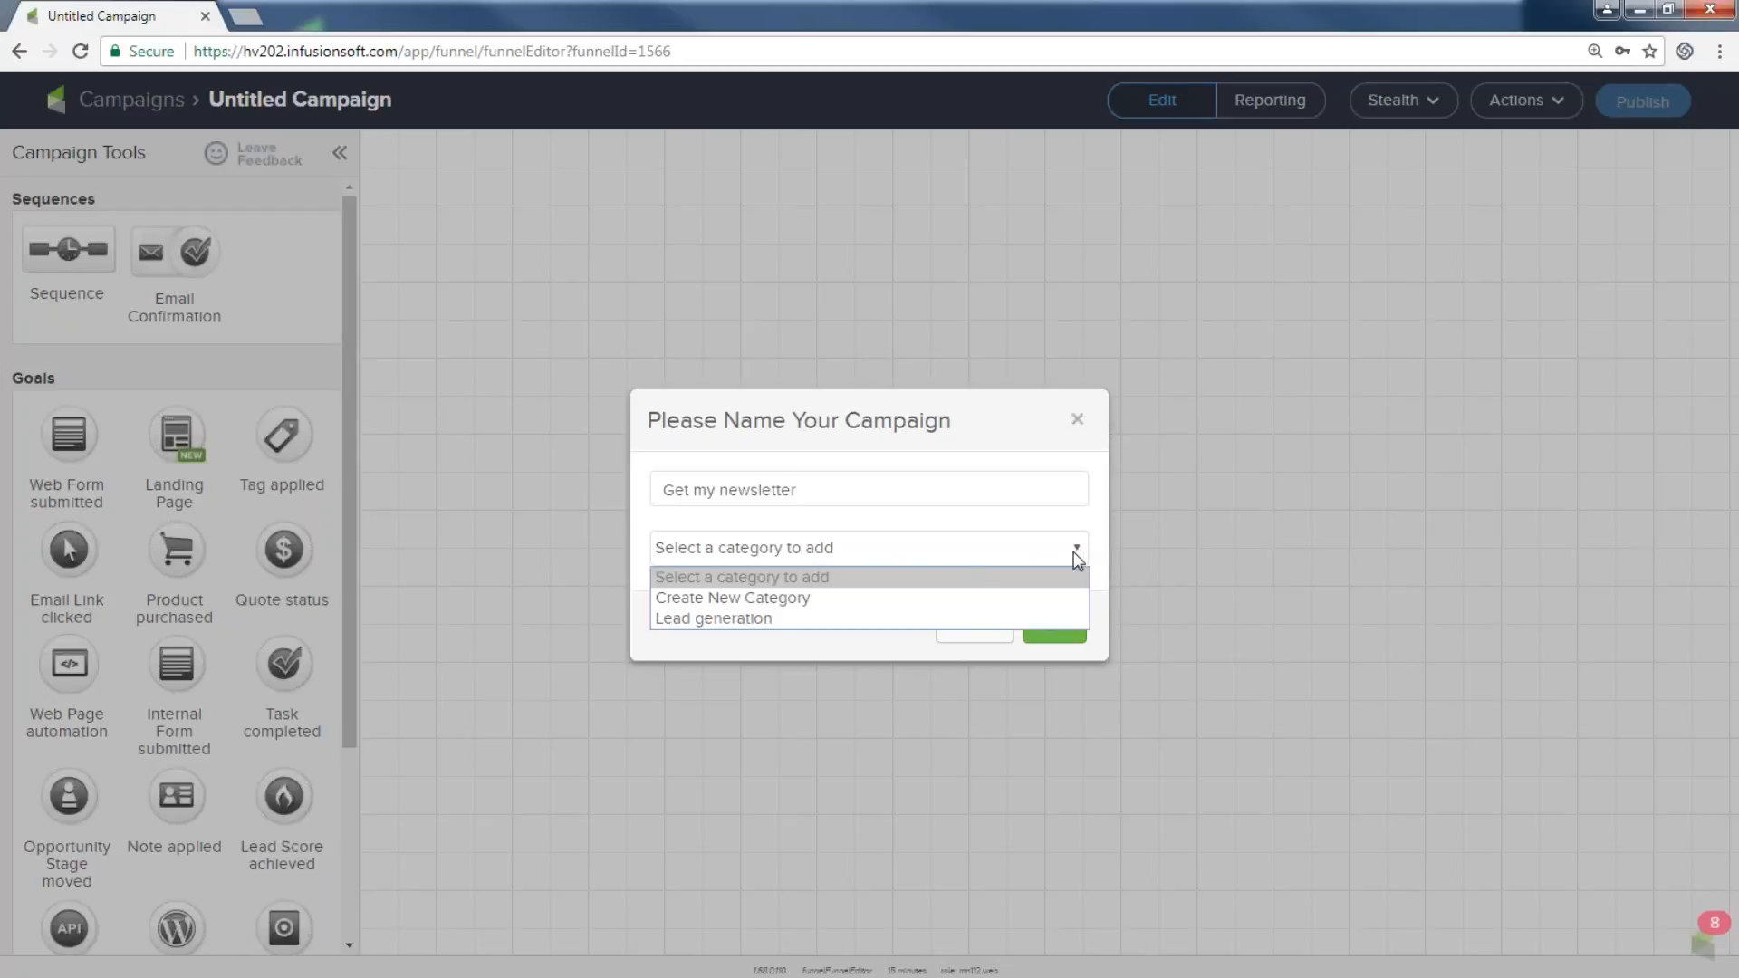
click(881, 619)
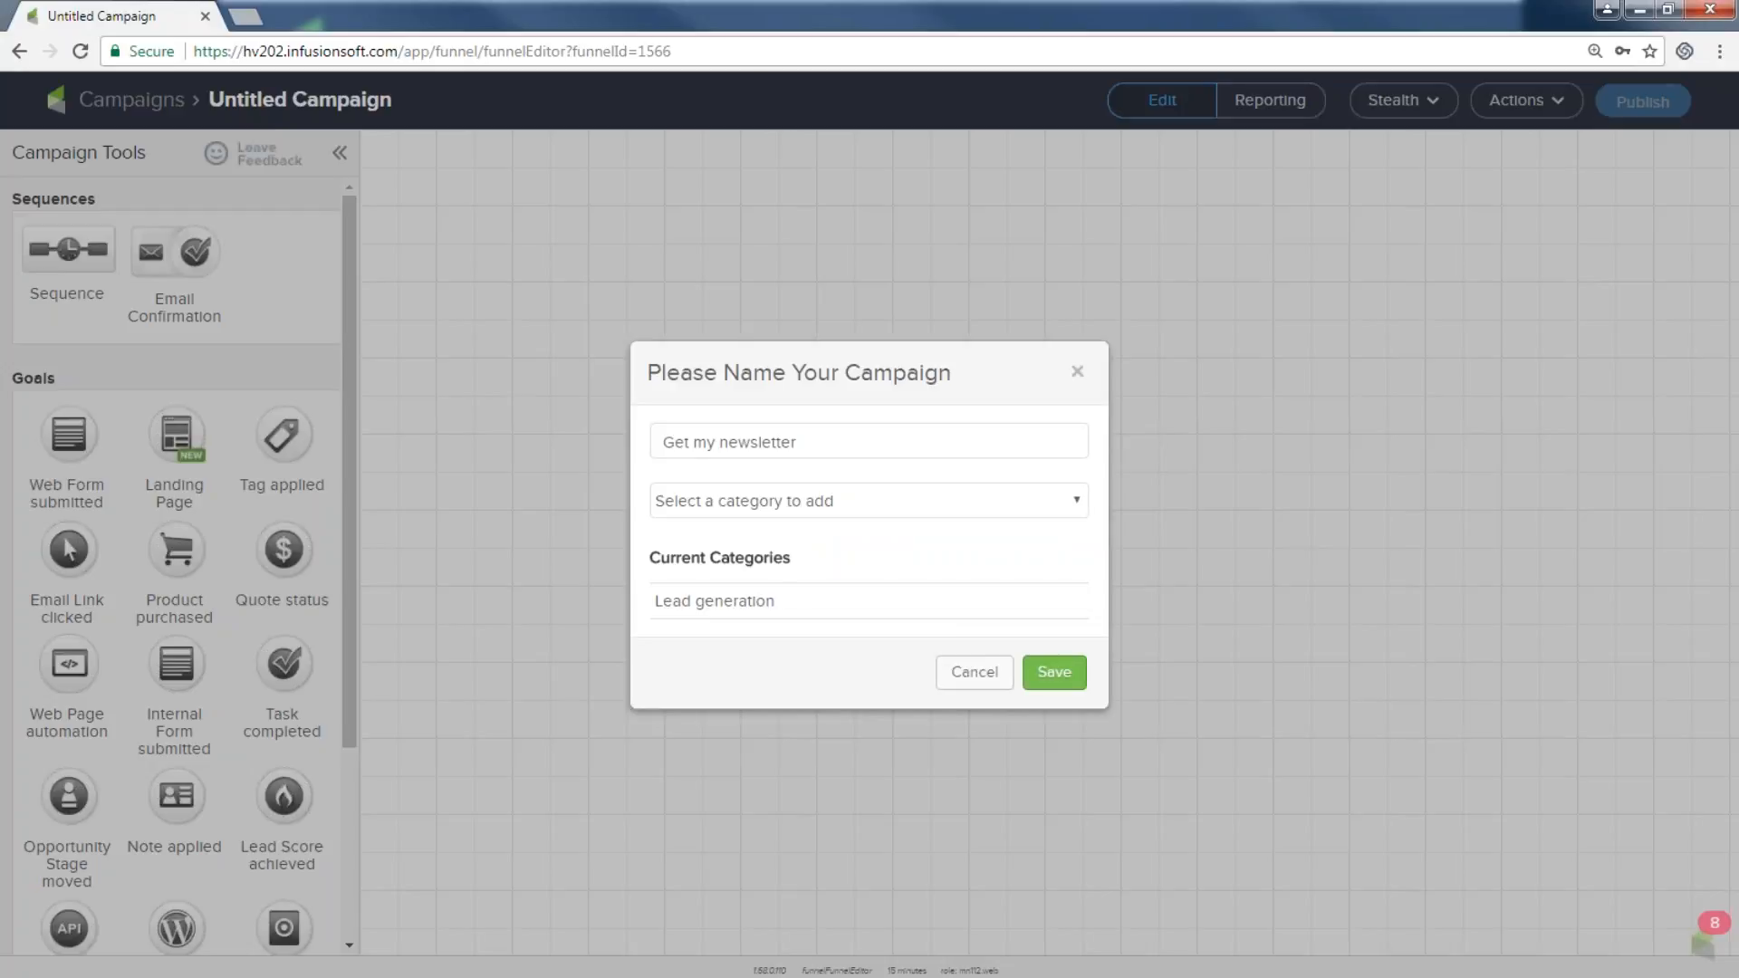
click(1051, 679)
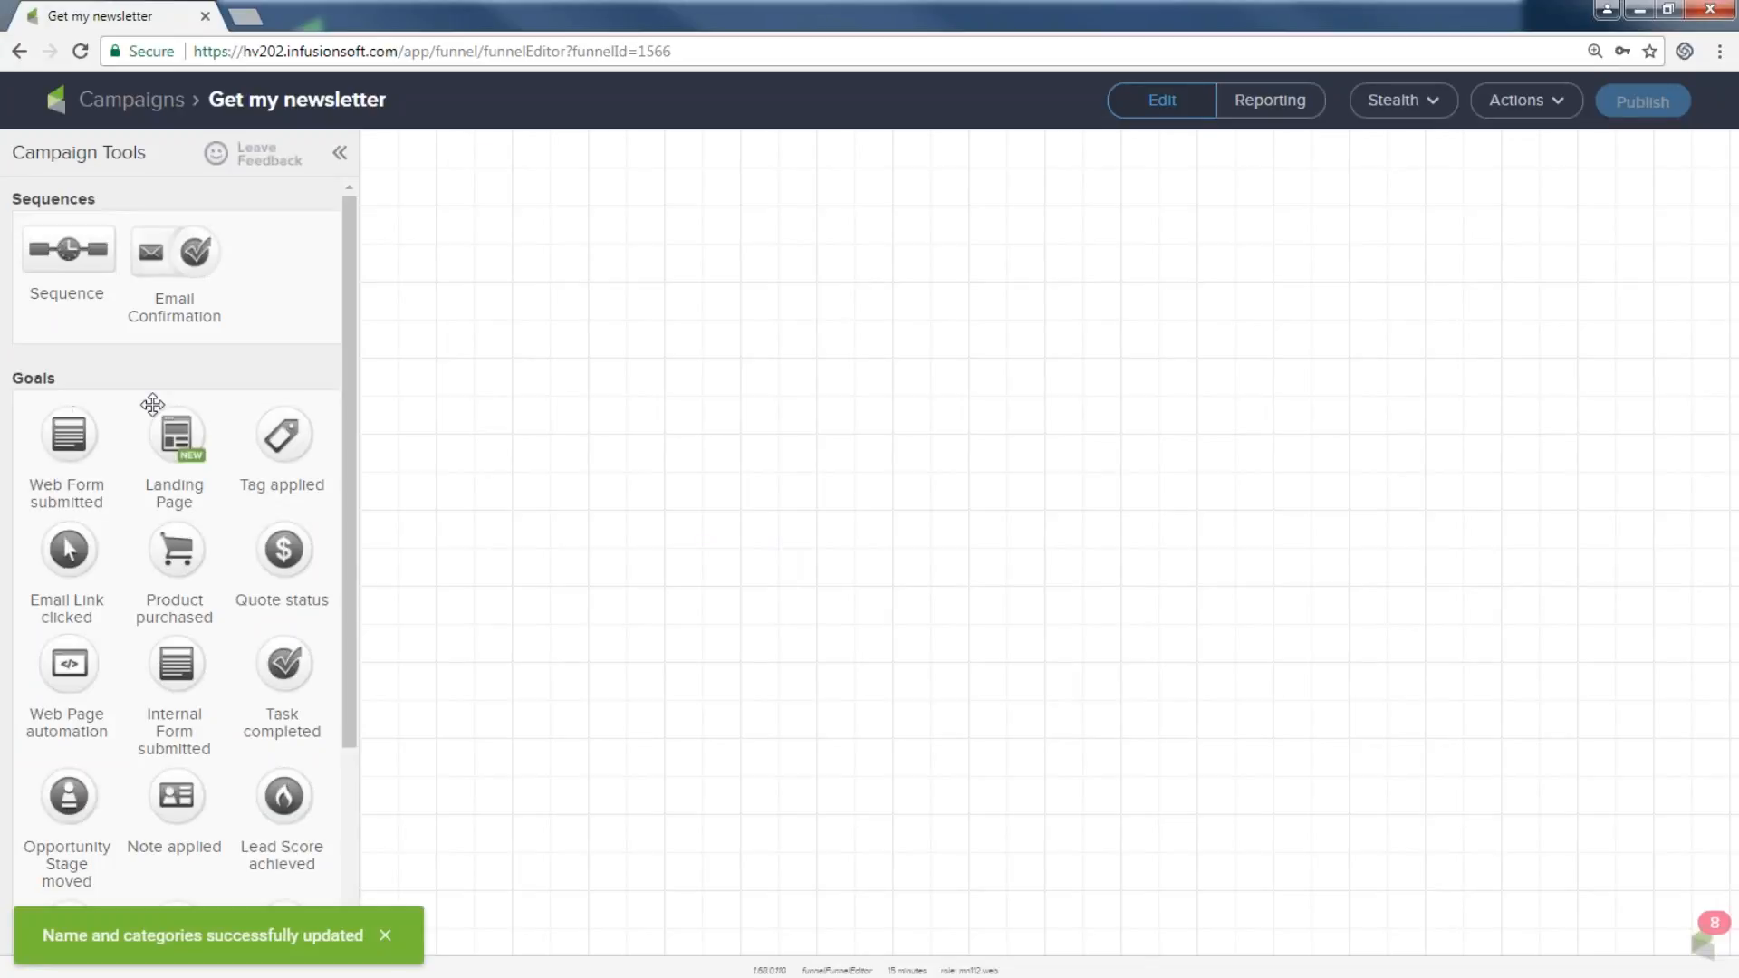
Place a Web Form submitted goal on the empty canvas and label it 'newsletter sign up'.
drag(69, 441, 461, 403)
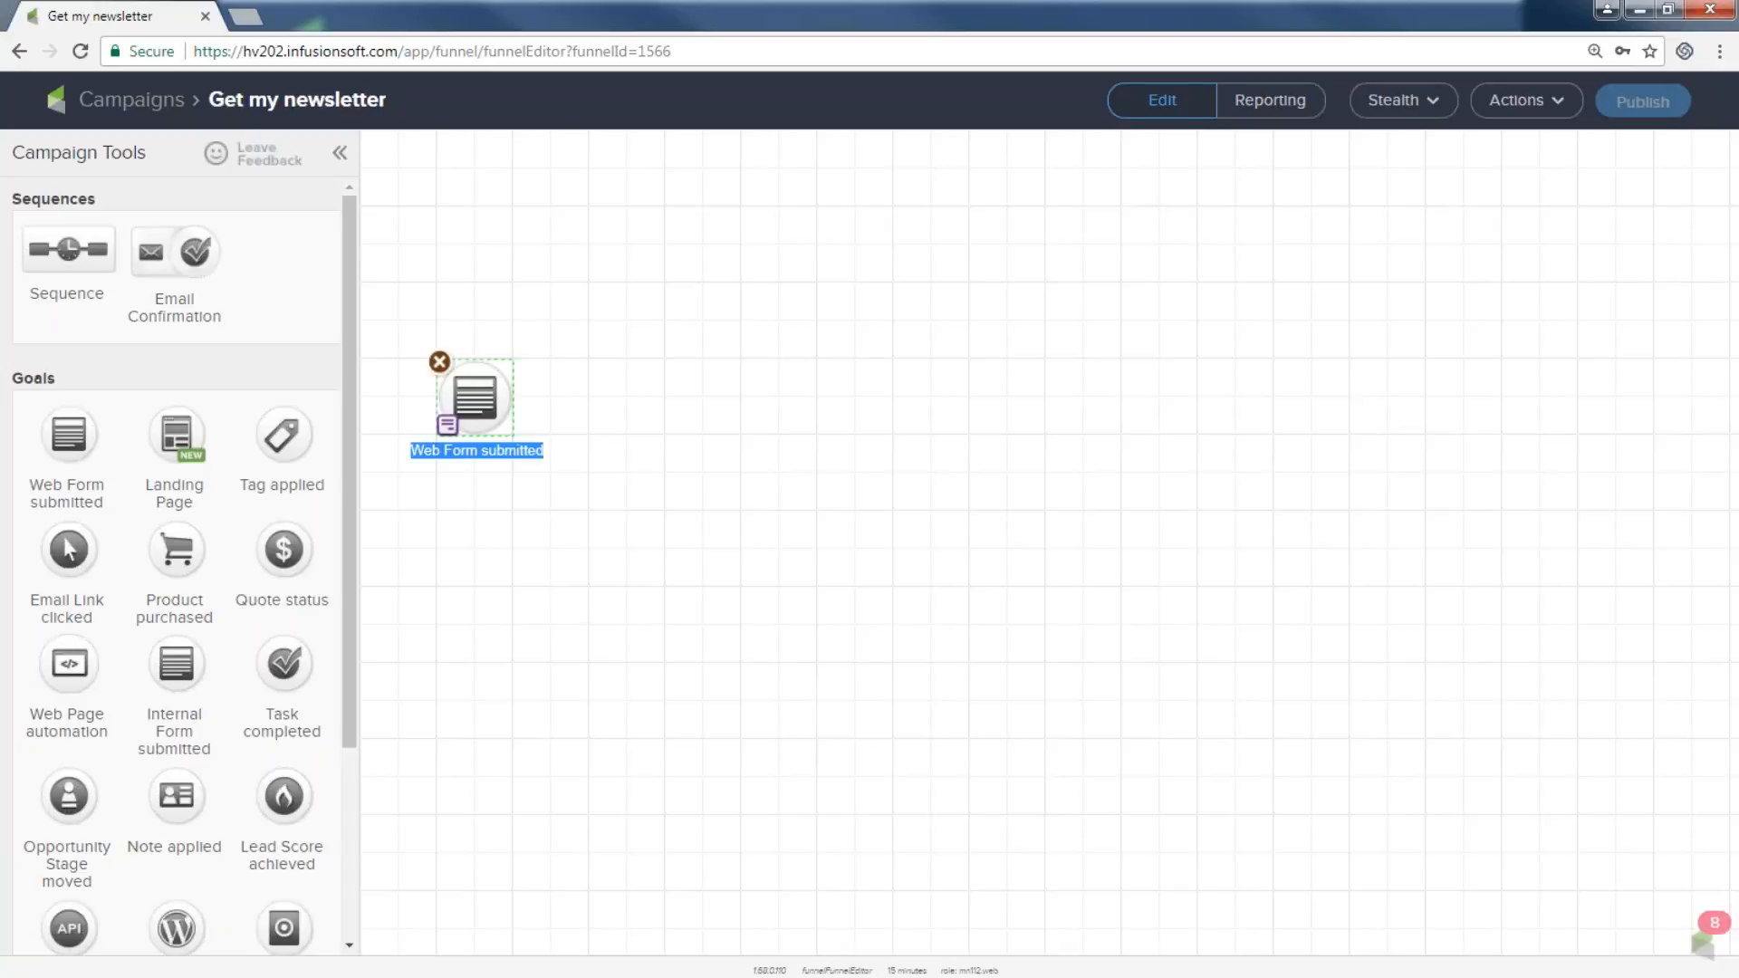
text(ne)
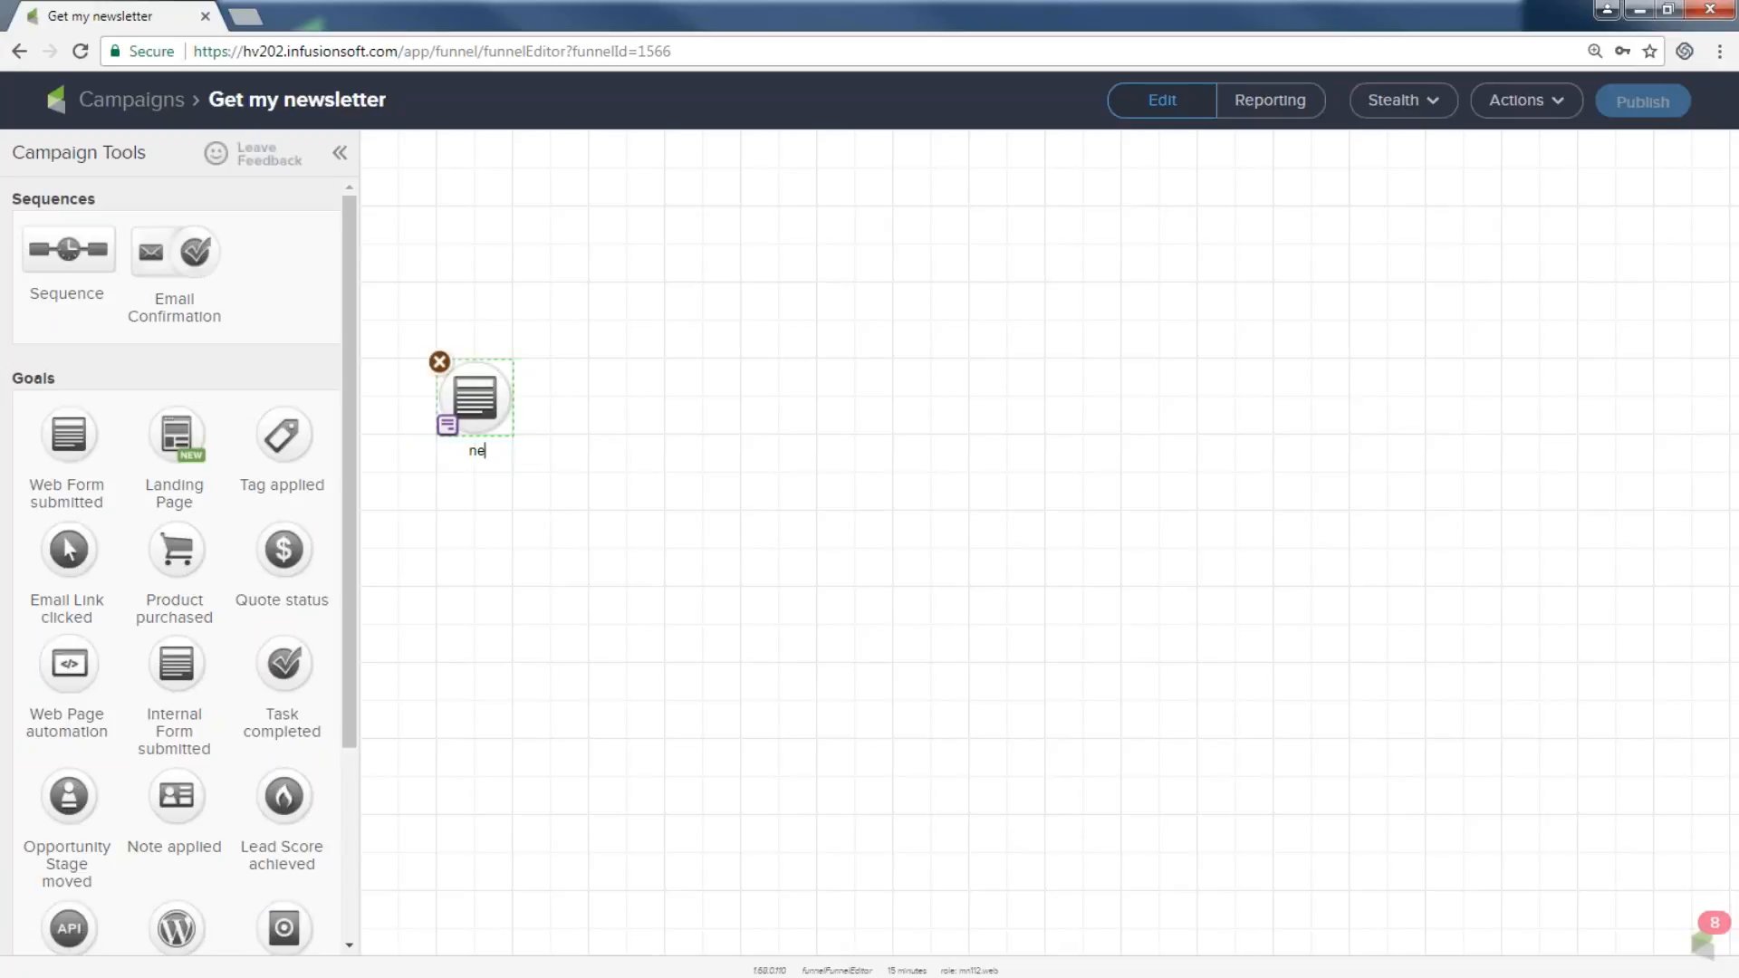
text(wsletter sign up)
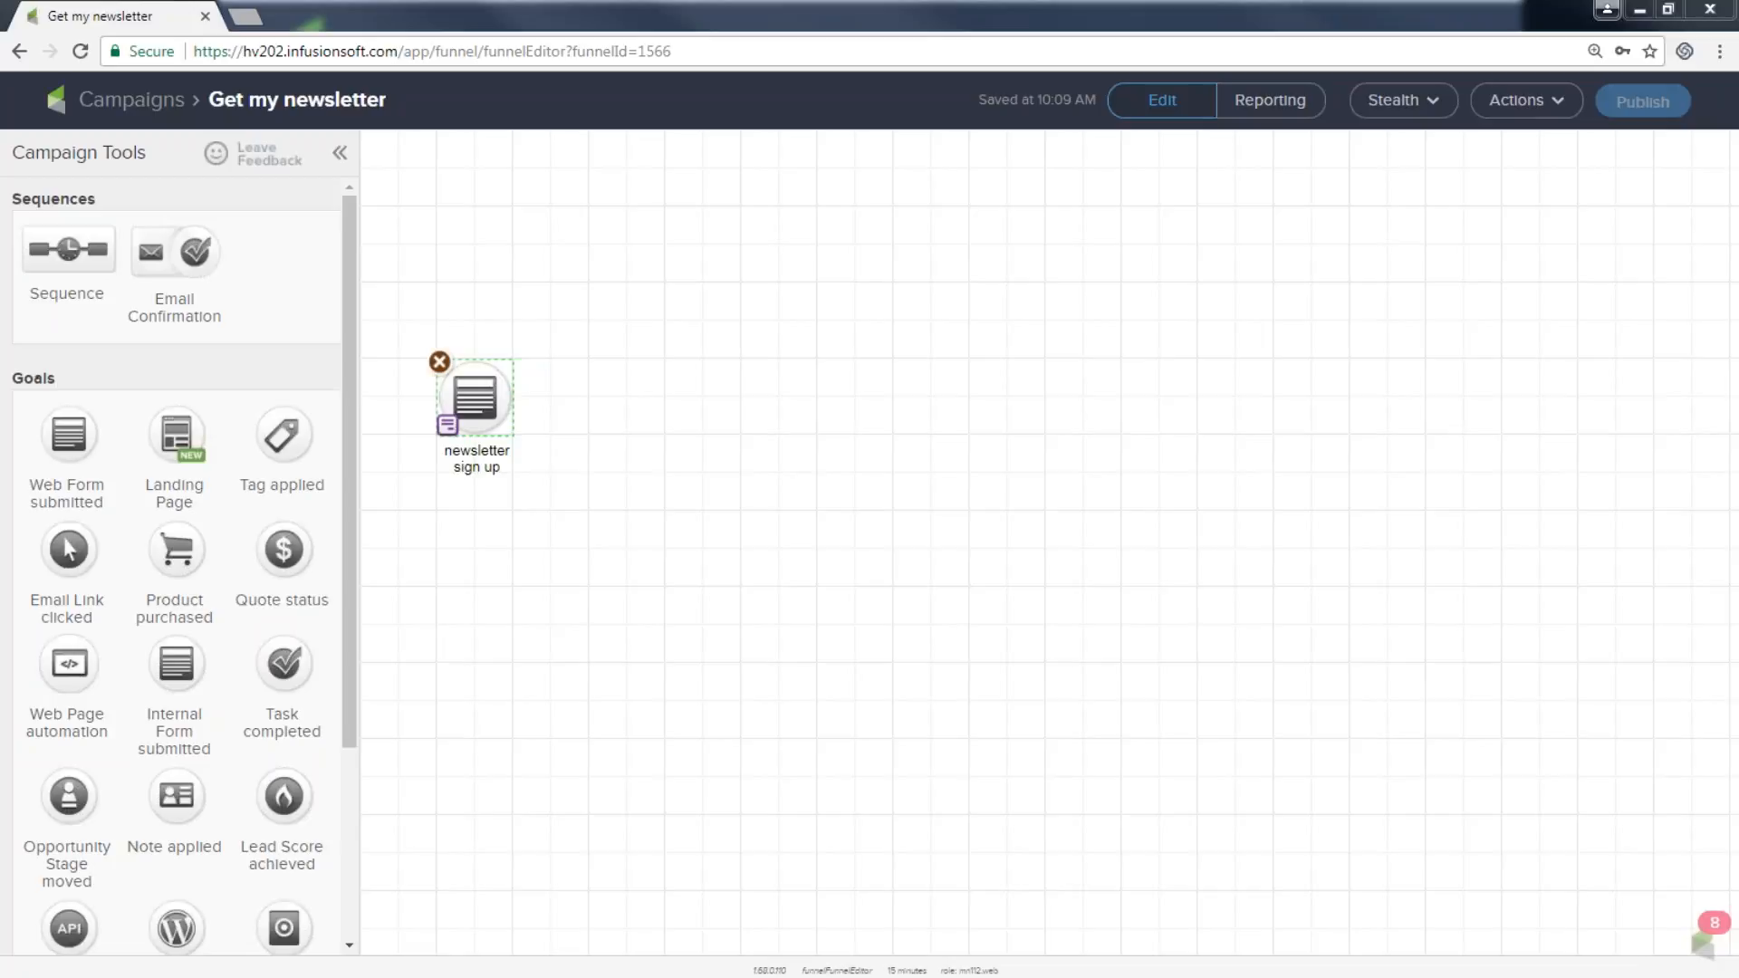
mouse_move(493, 398)
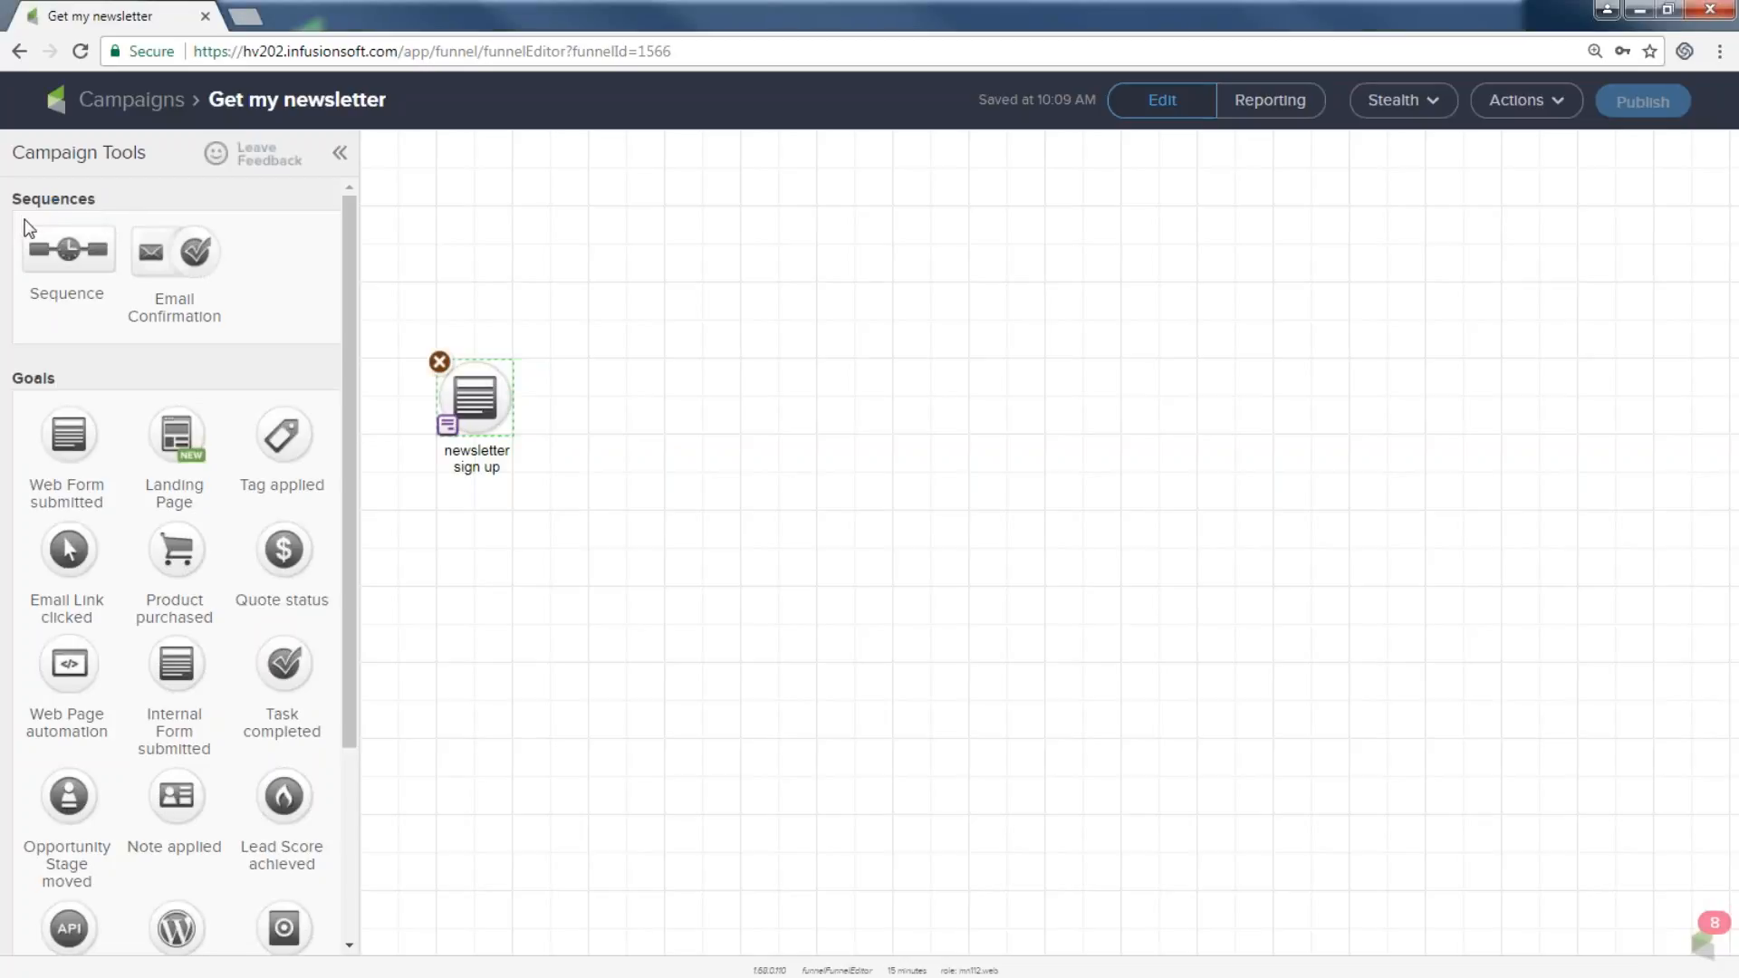
Add a sequence named 'welcome and more' to the right of the goal.
drag(41, 234, 614, 388)
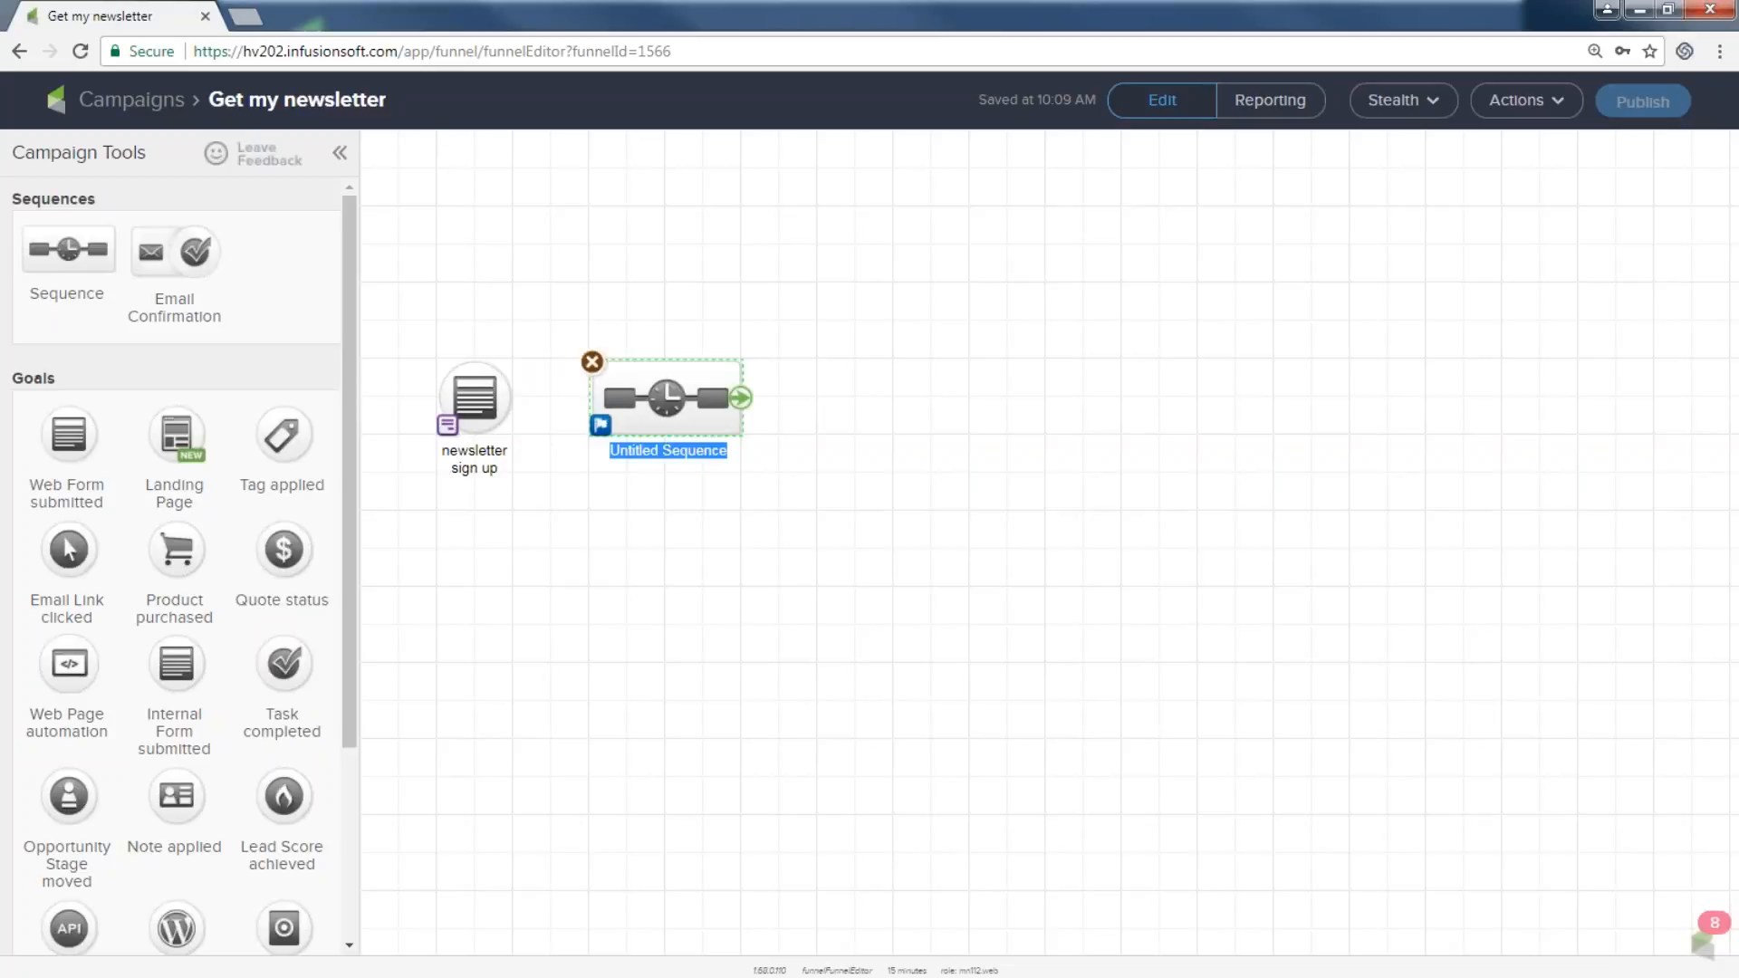
text(welco)
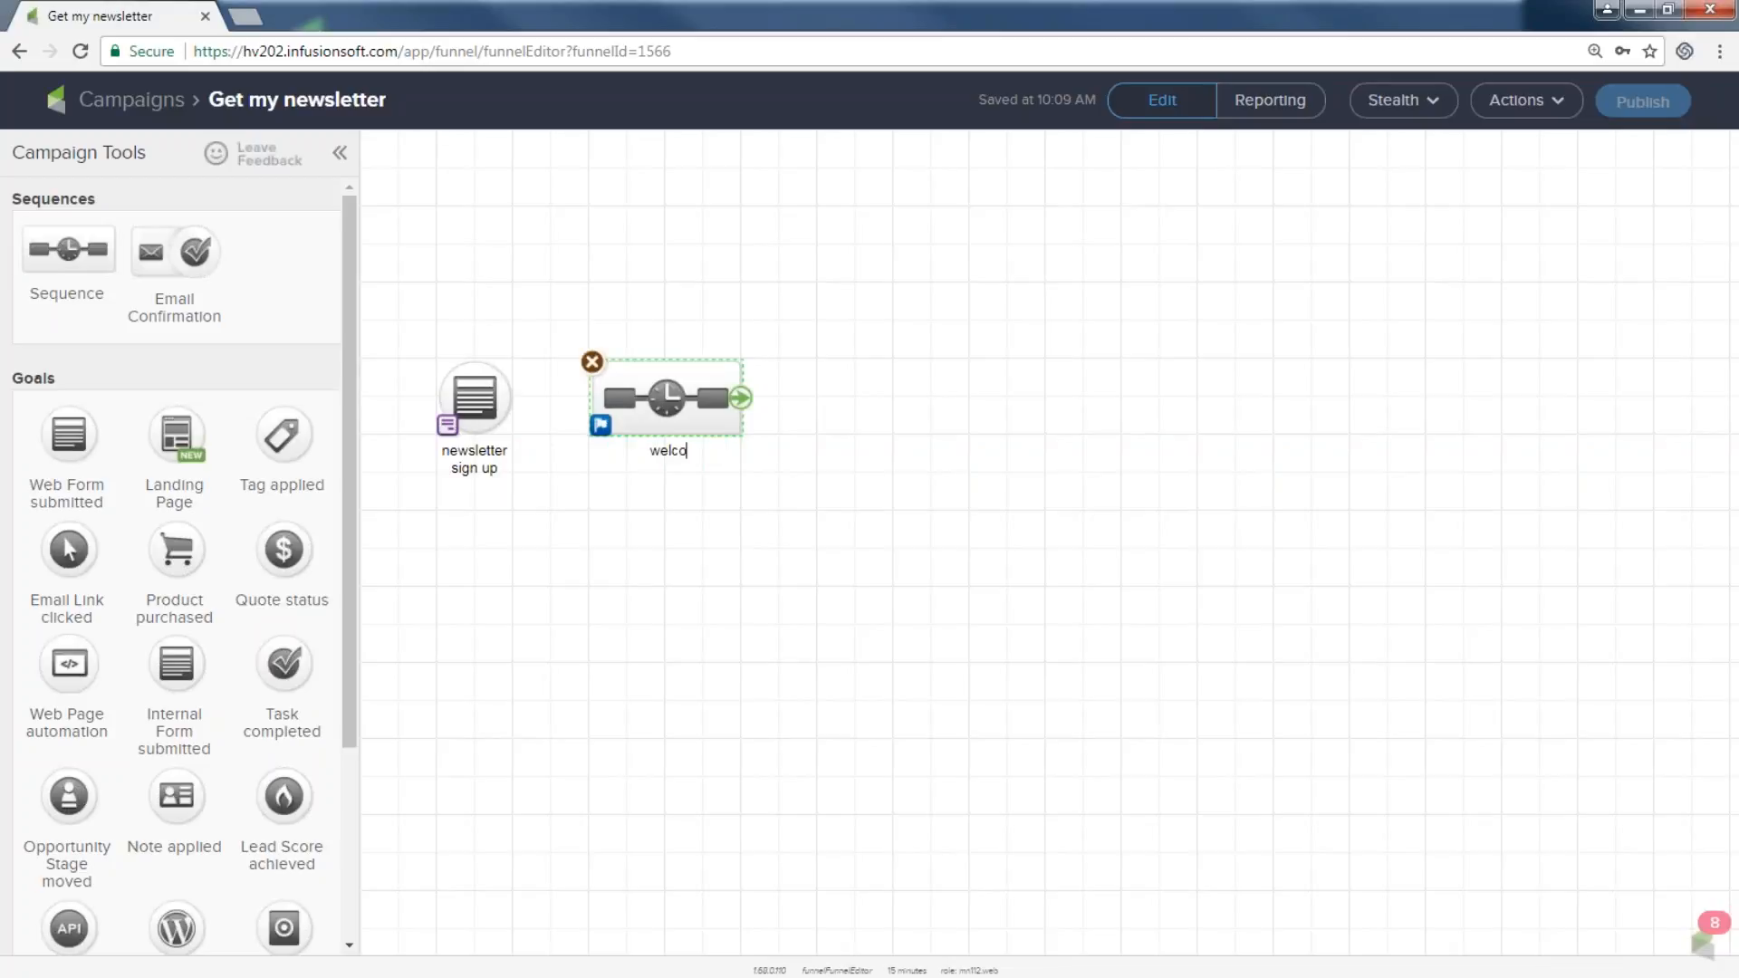
text(me and more)
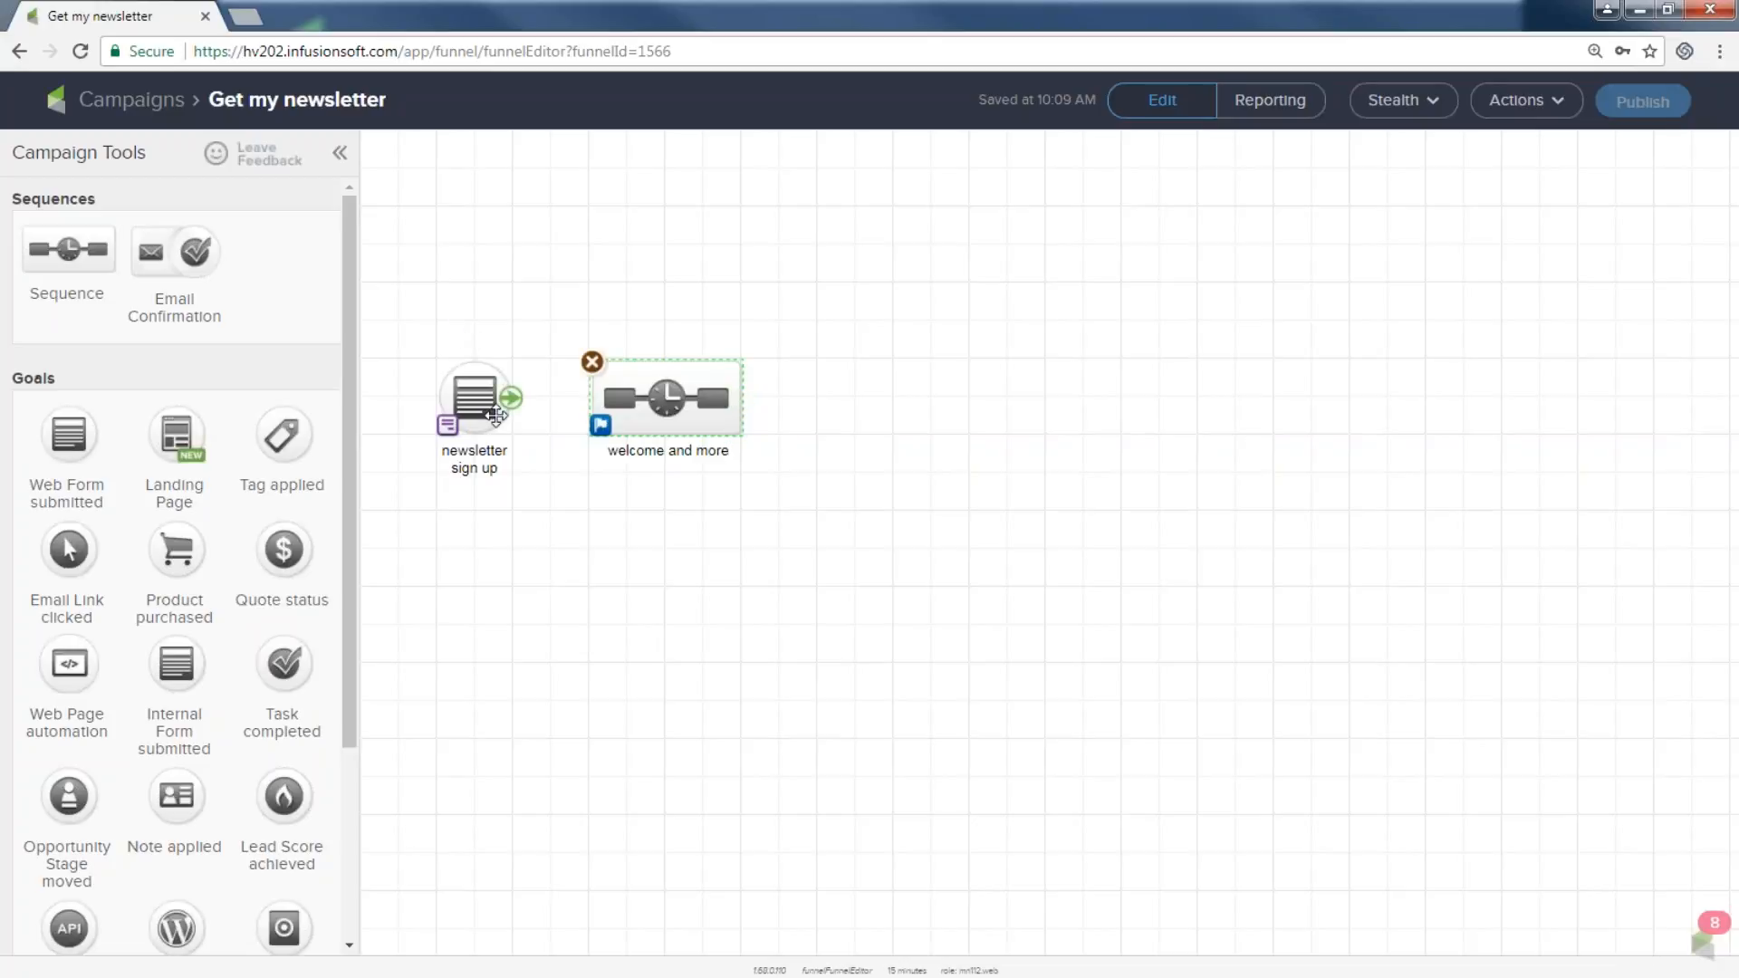
drag(512, 405, 675, 418)
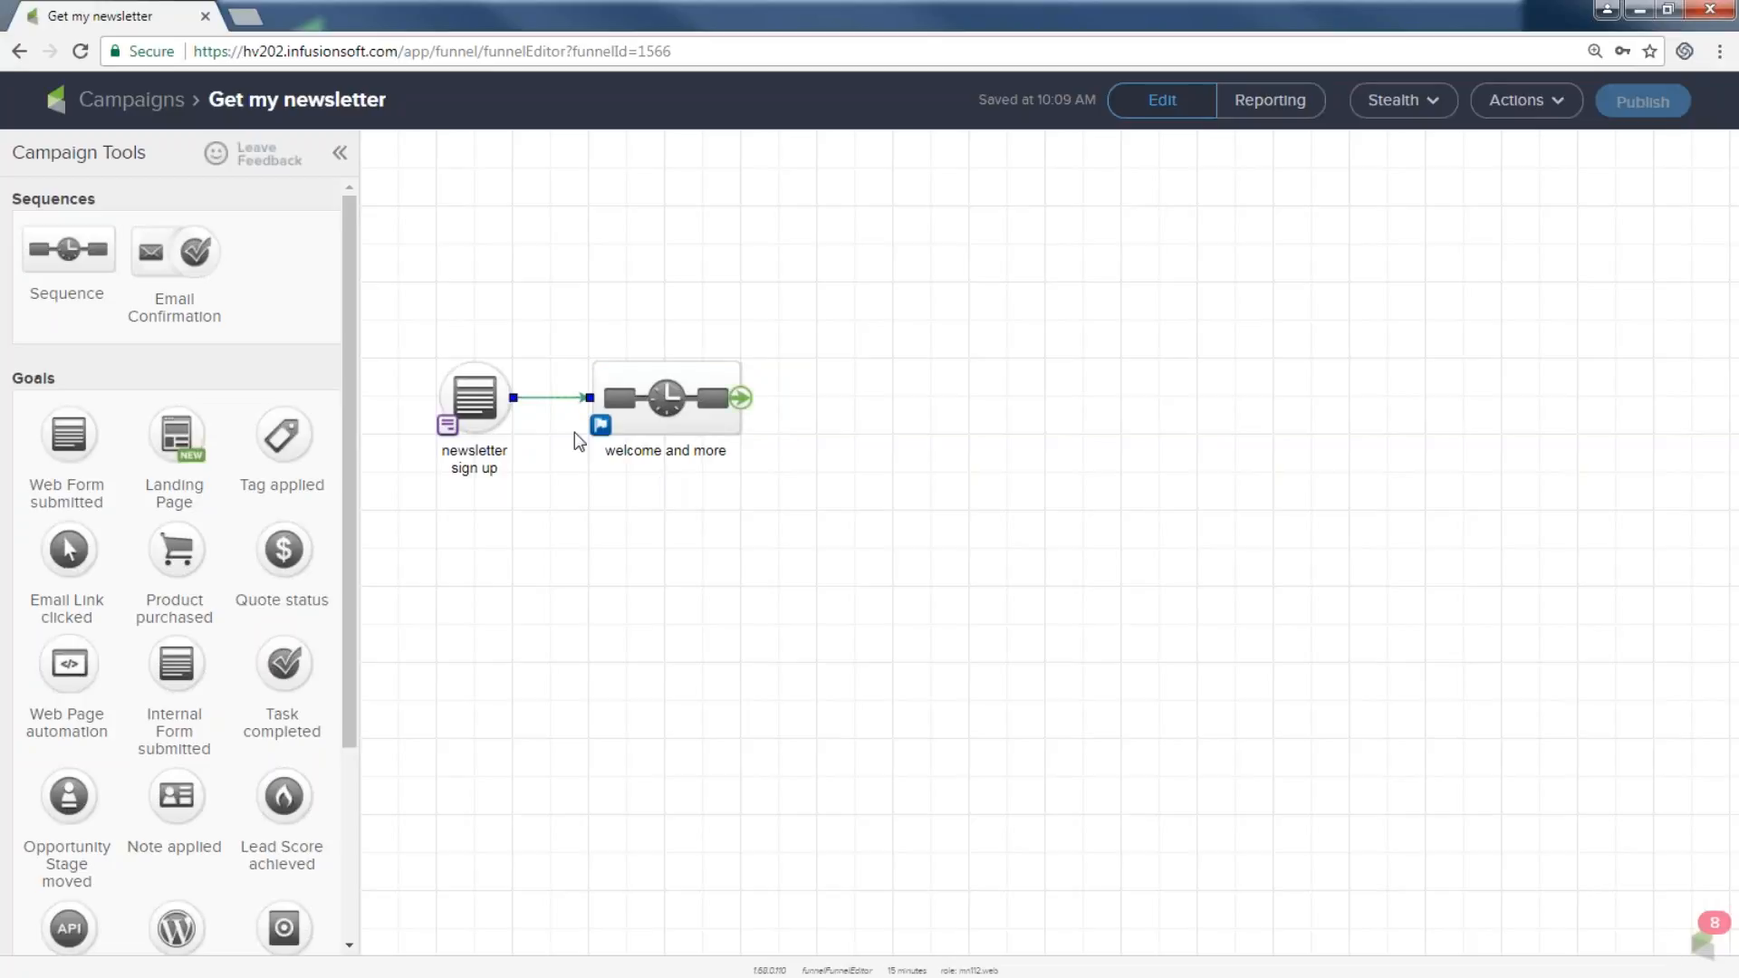
key(Delete)
drag(675, 394, 1036, 411)
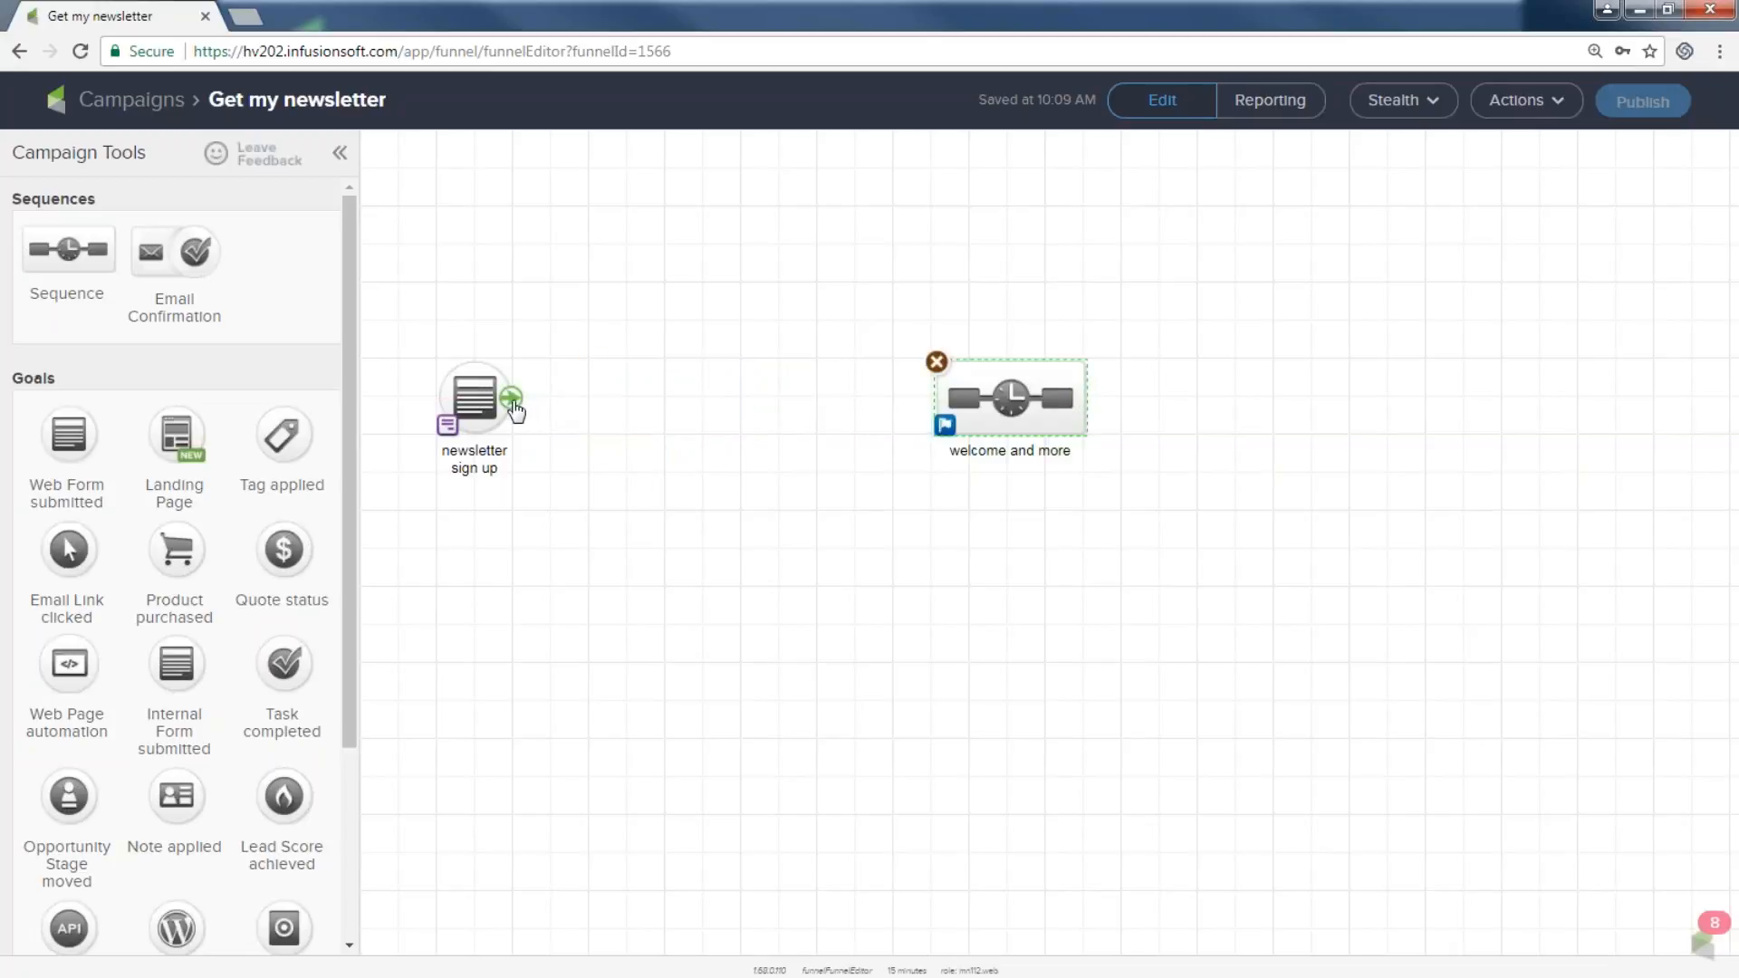
Link the 'newsletter sign up' goal to the sequence and reselect the goal.
drag(511, 403, 938, 444)
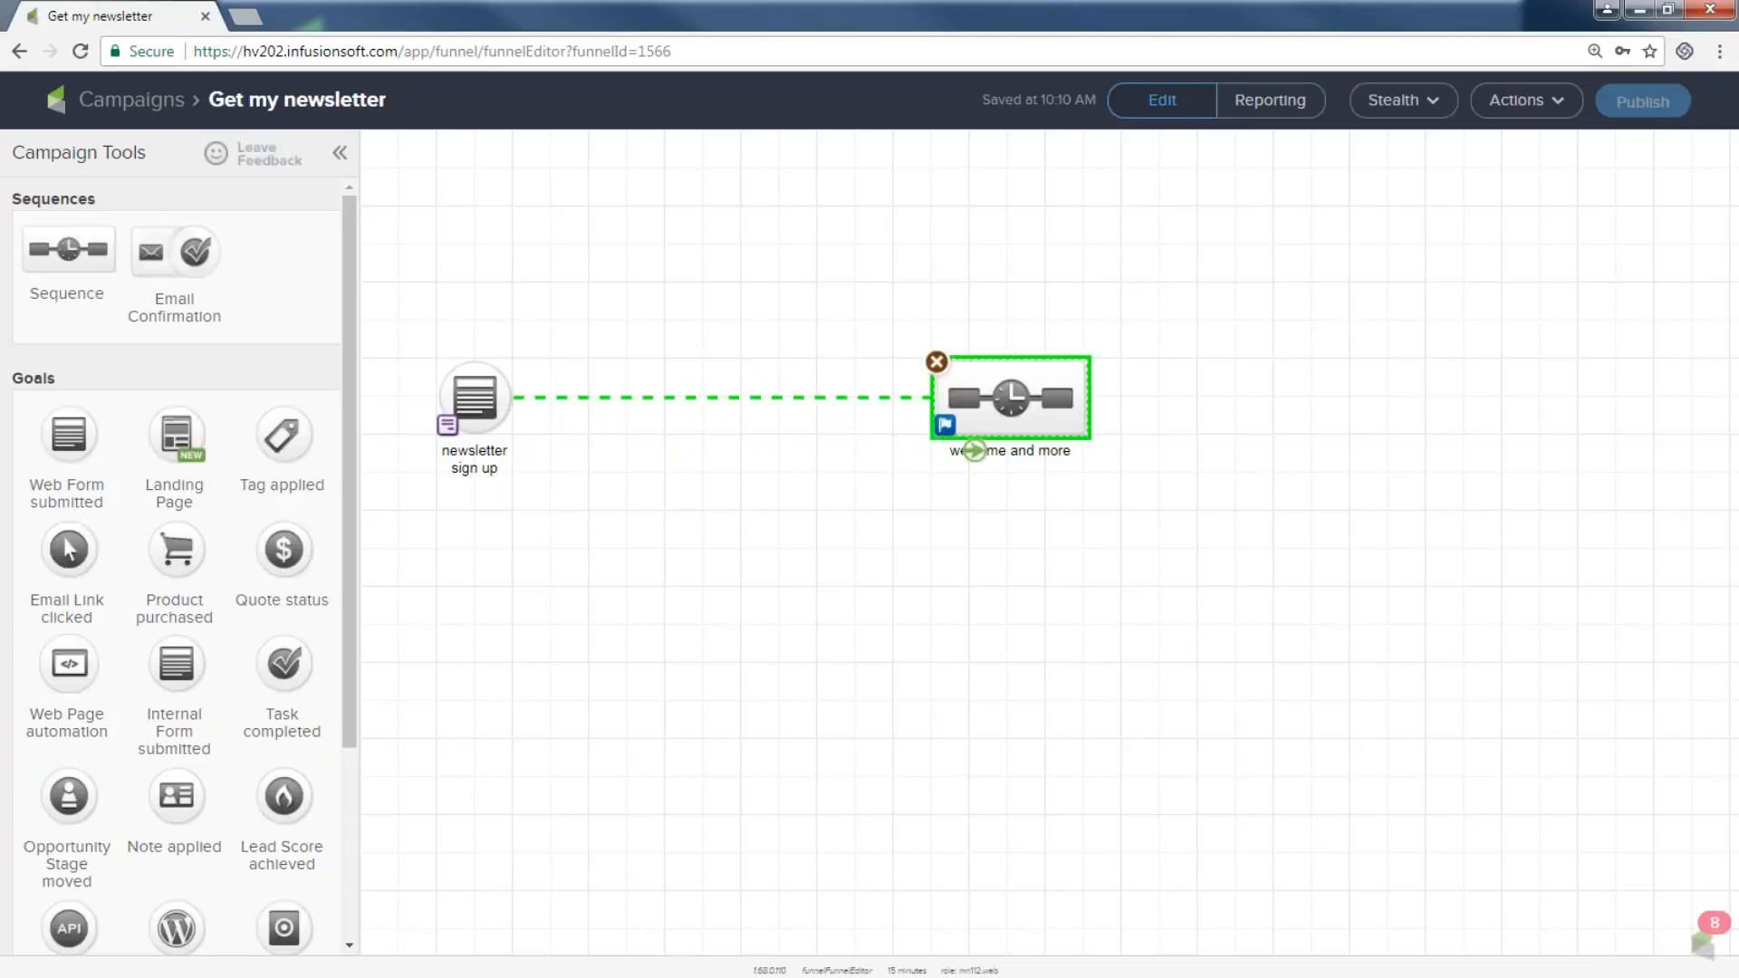
drag(1031, 412, 709, 410)
drag(382, 302, 539, 524)
drag(571, 311, 842, 528)
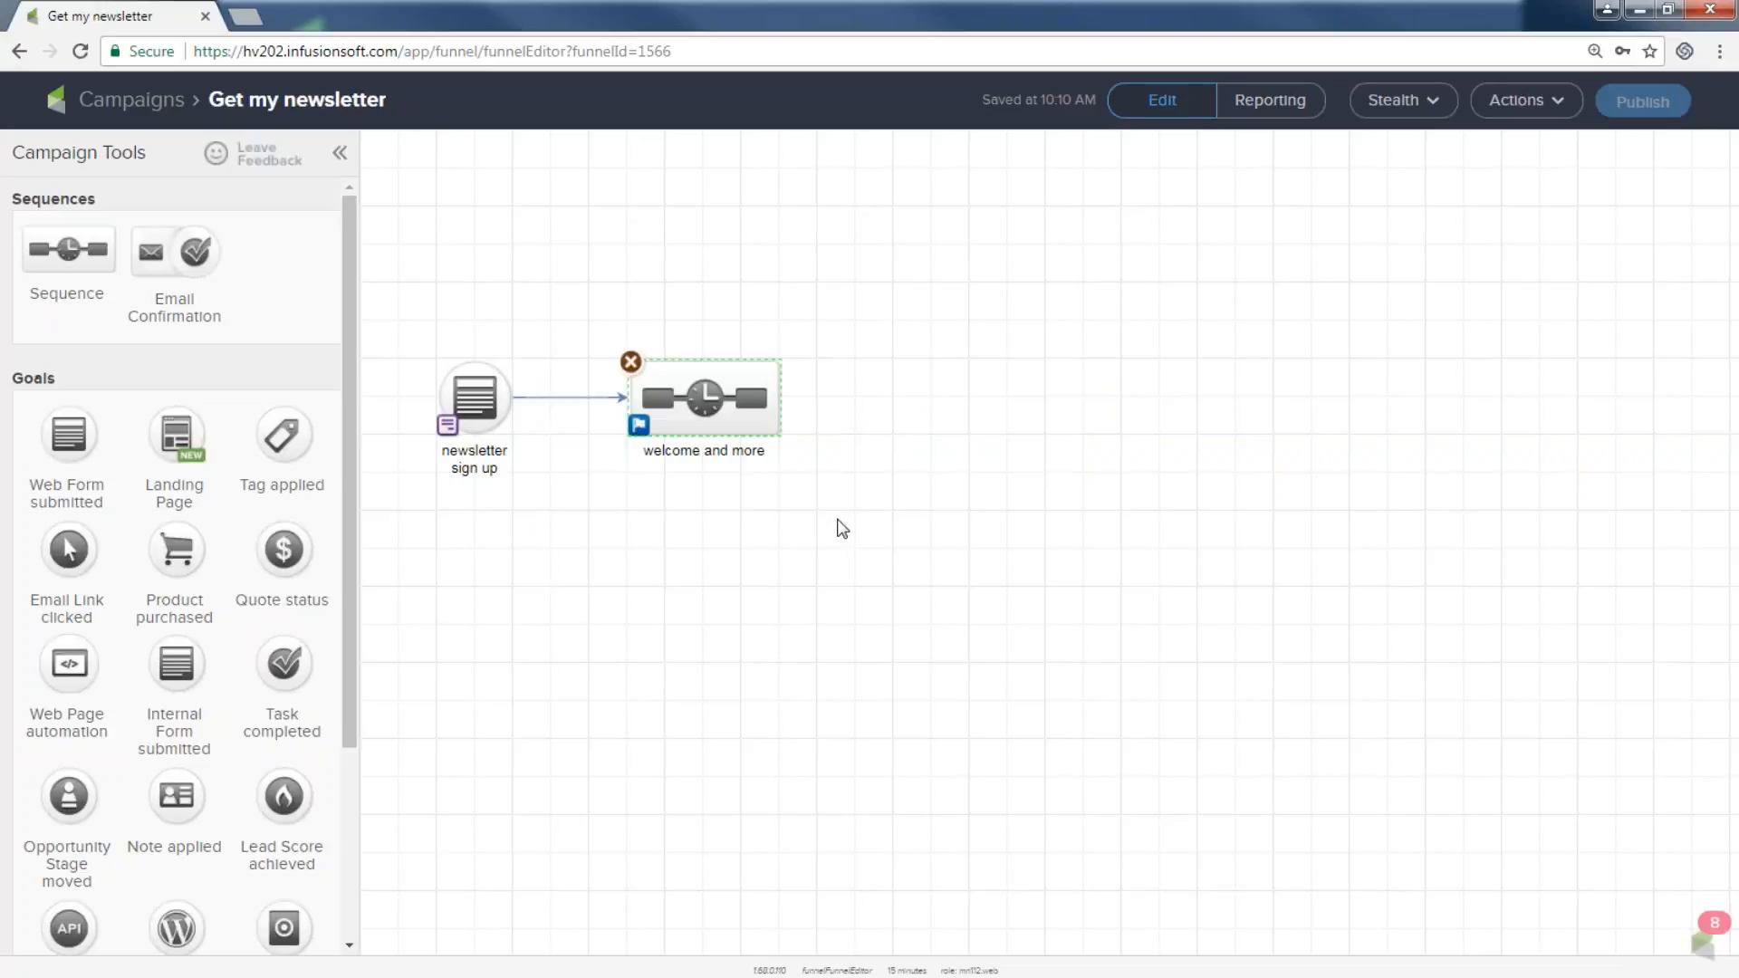
mouse_move(480, 365)
click(470, 398)
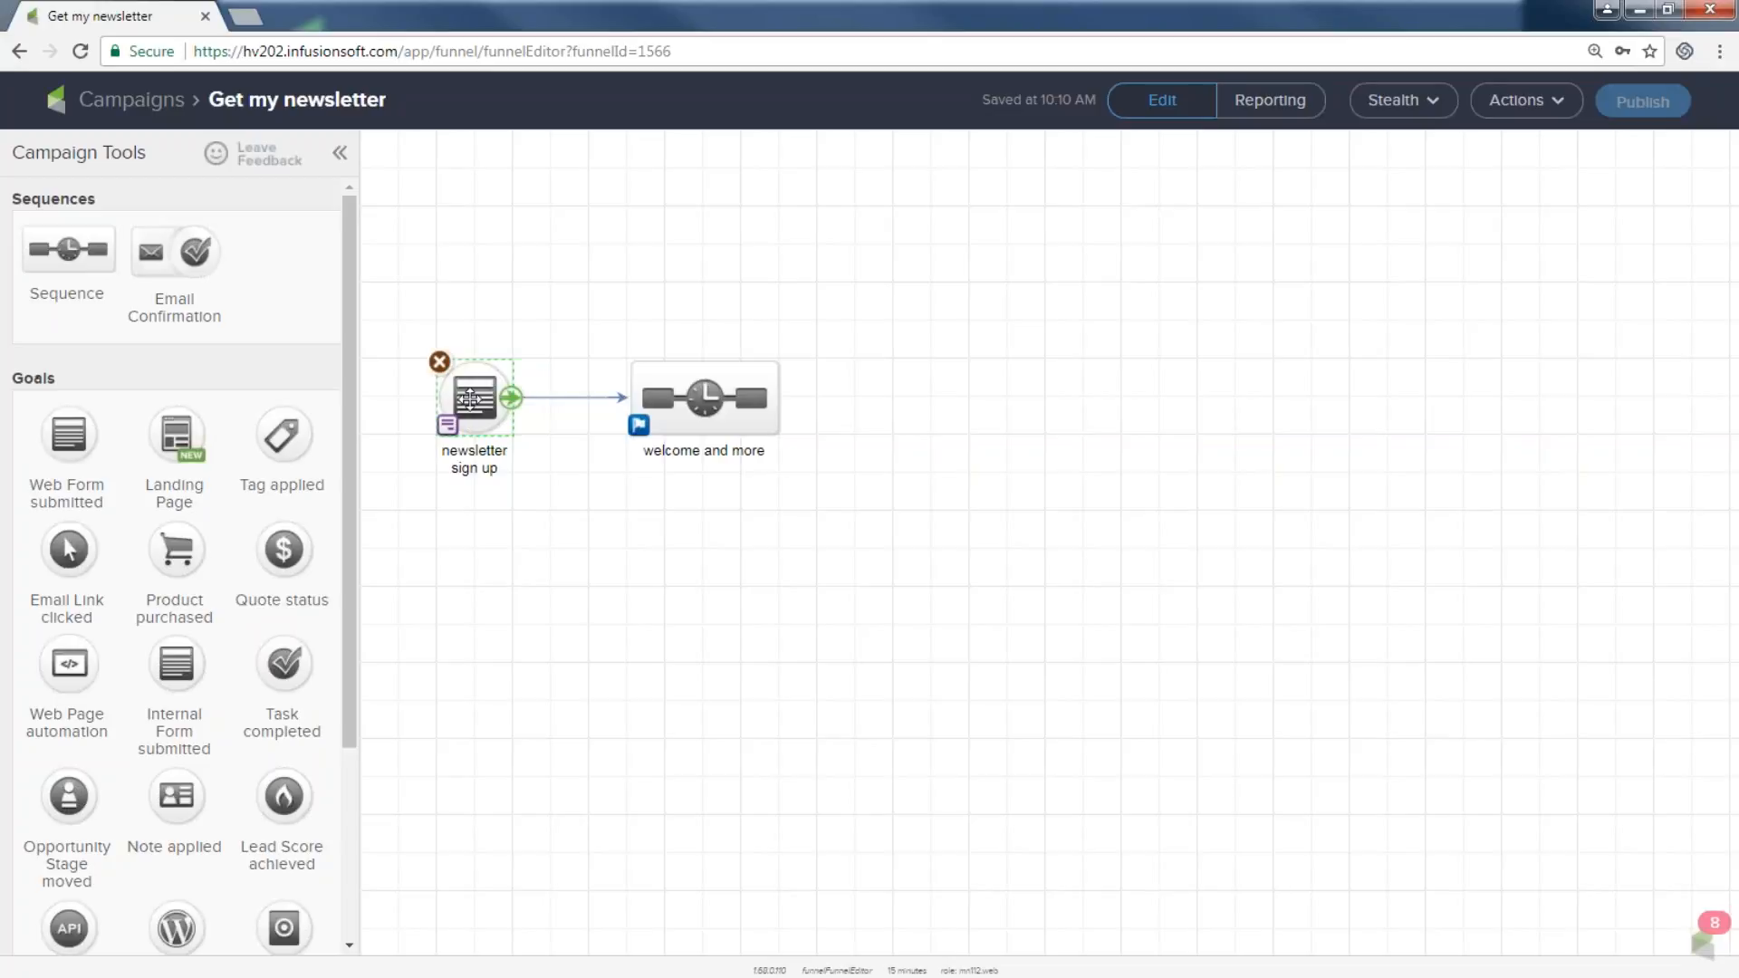
In the newsletter sign up form editor, add a title reading 'Get My Amazing Newsletter'.
double_click(470, 398)
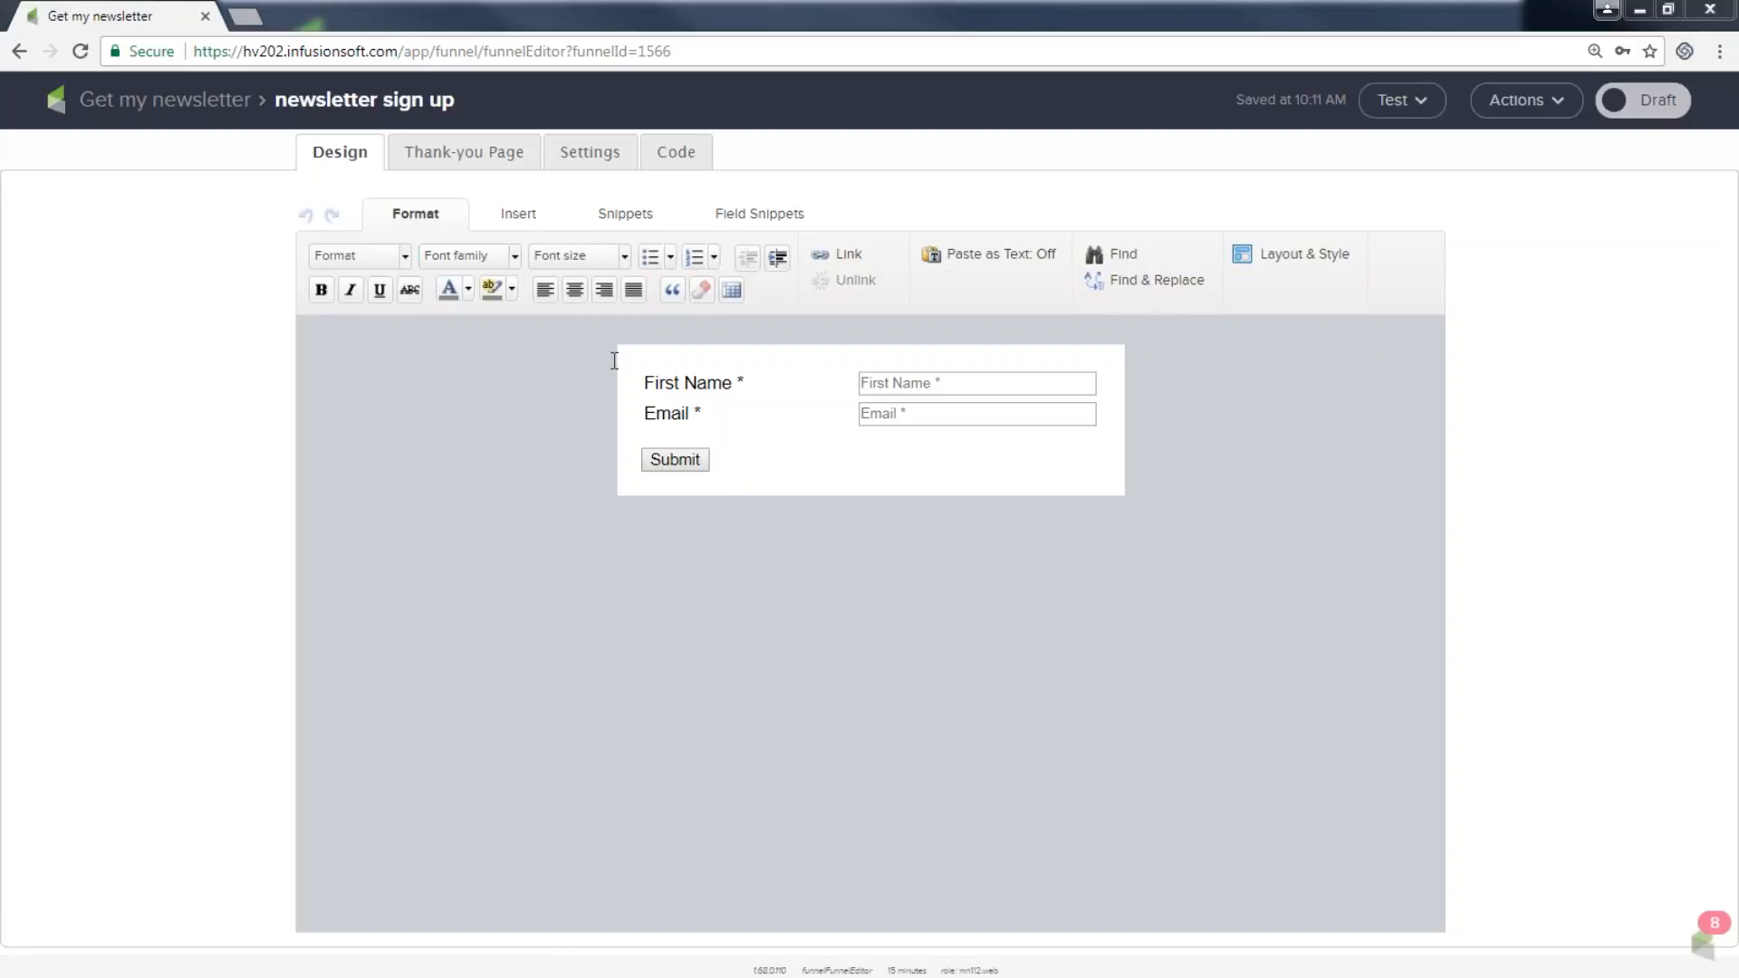
click(614, 218)
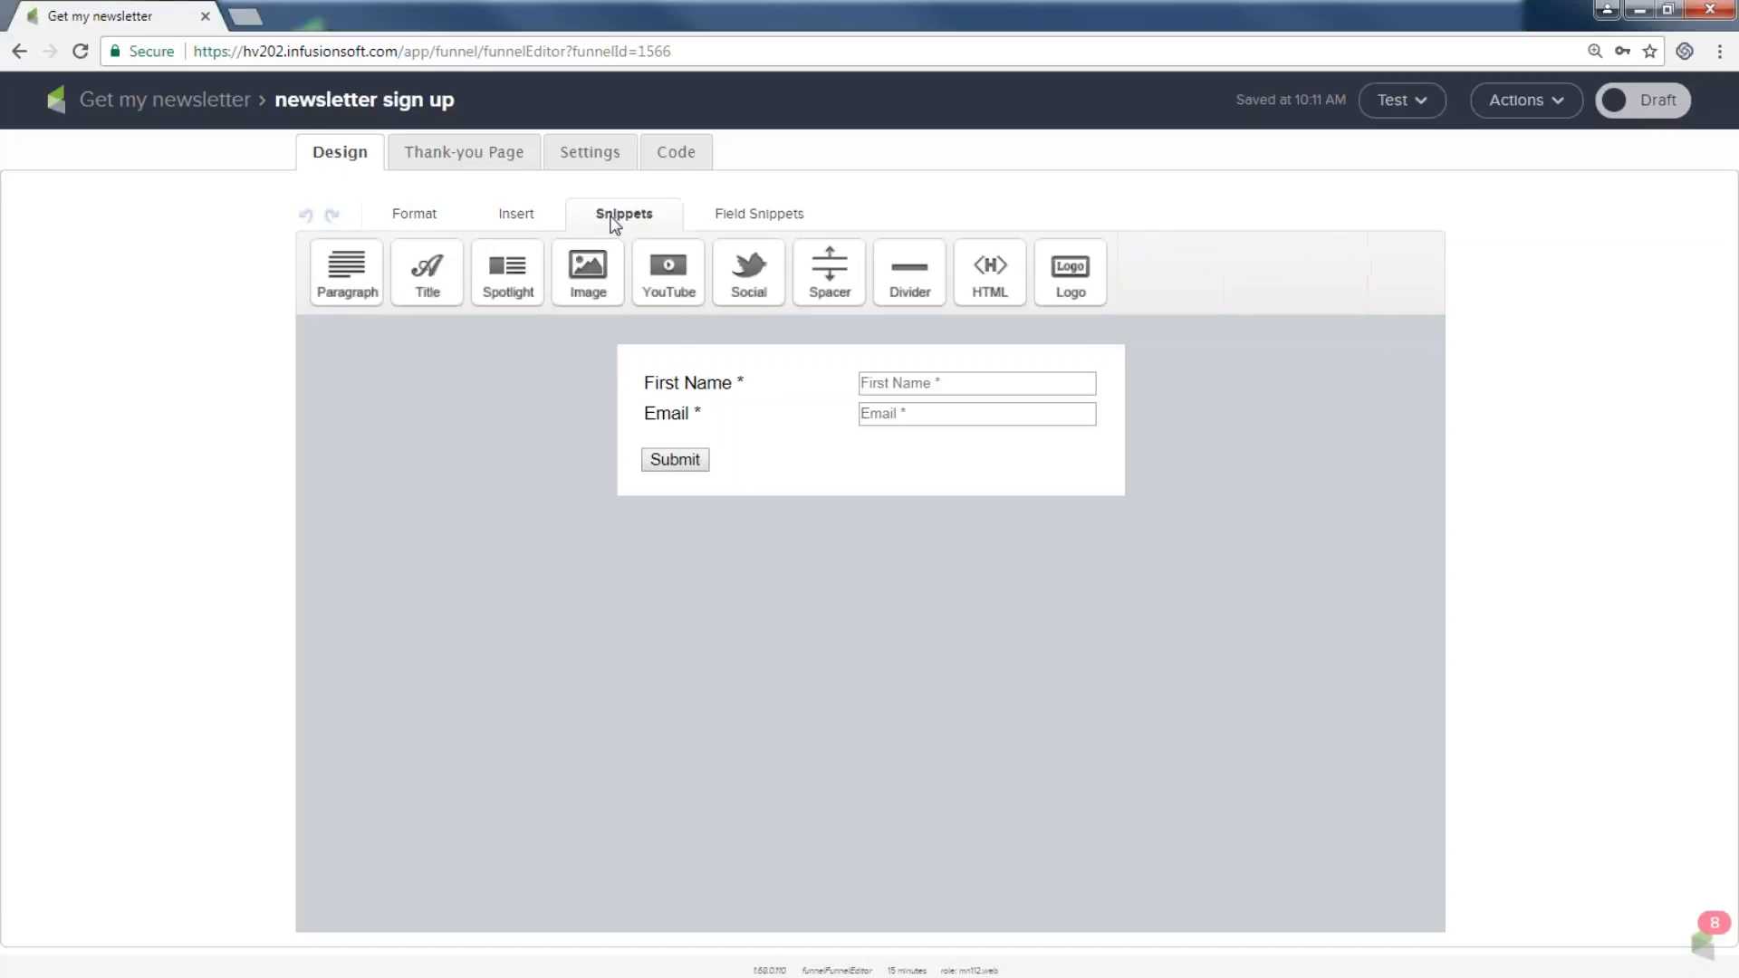
drag(431, 261, 632, 378)
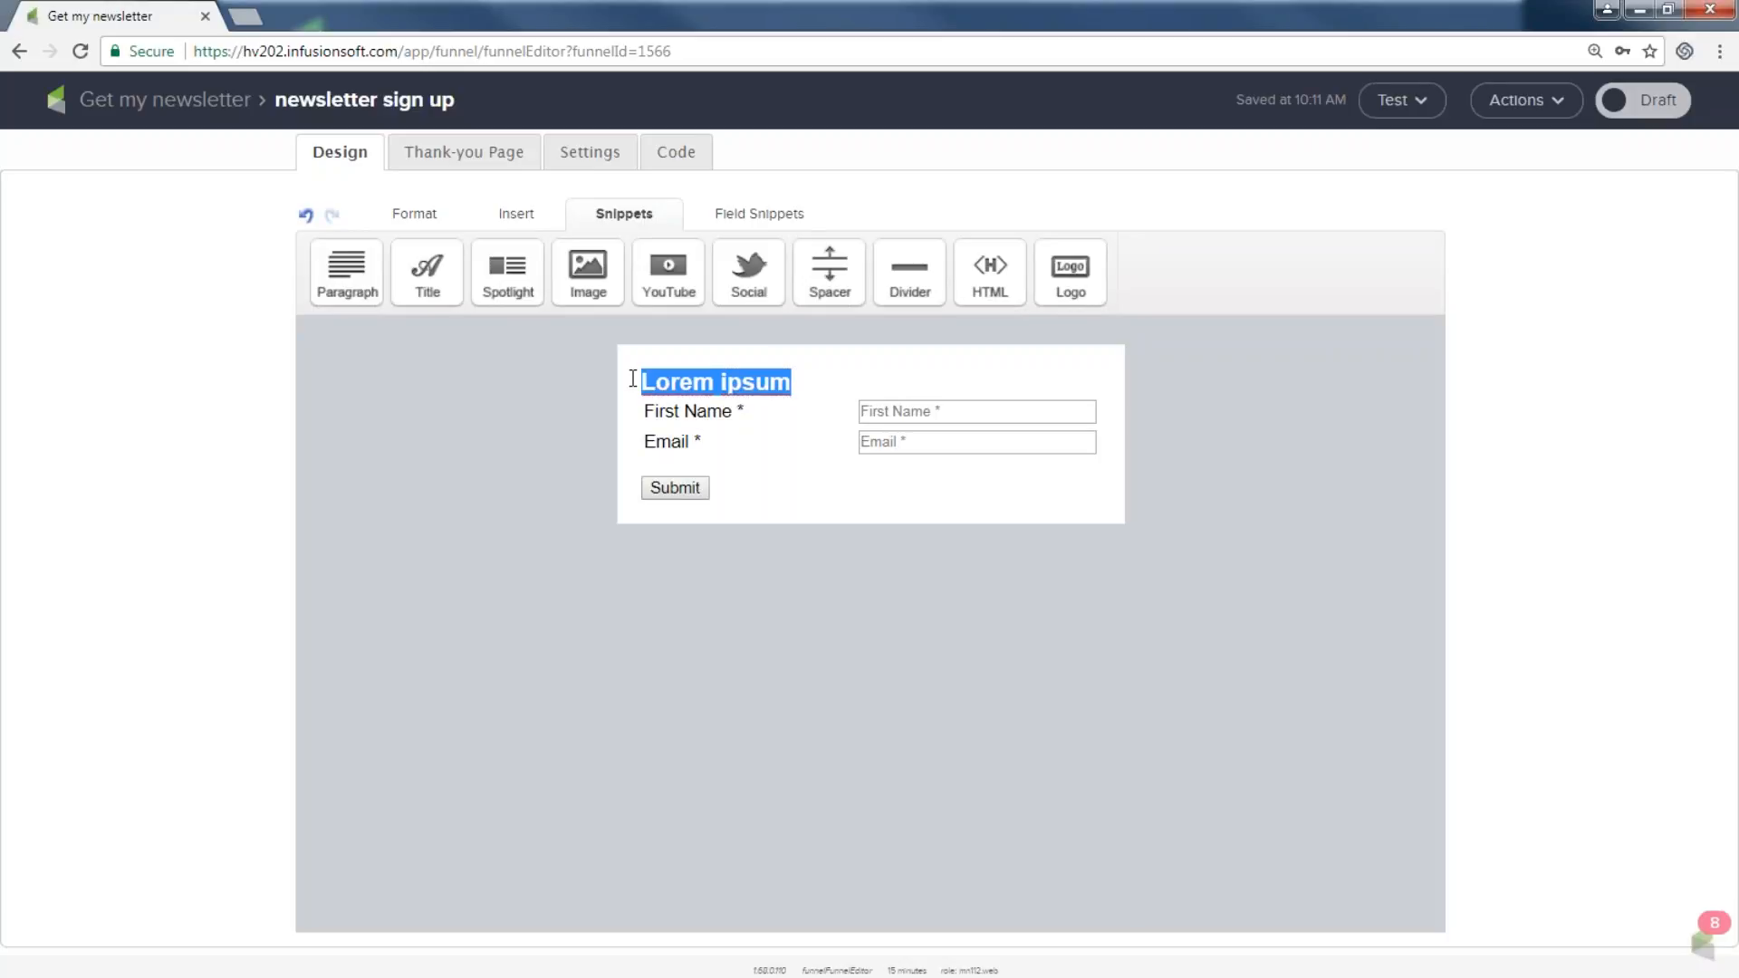
text(G)
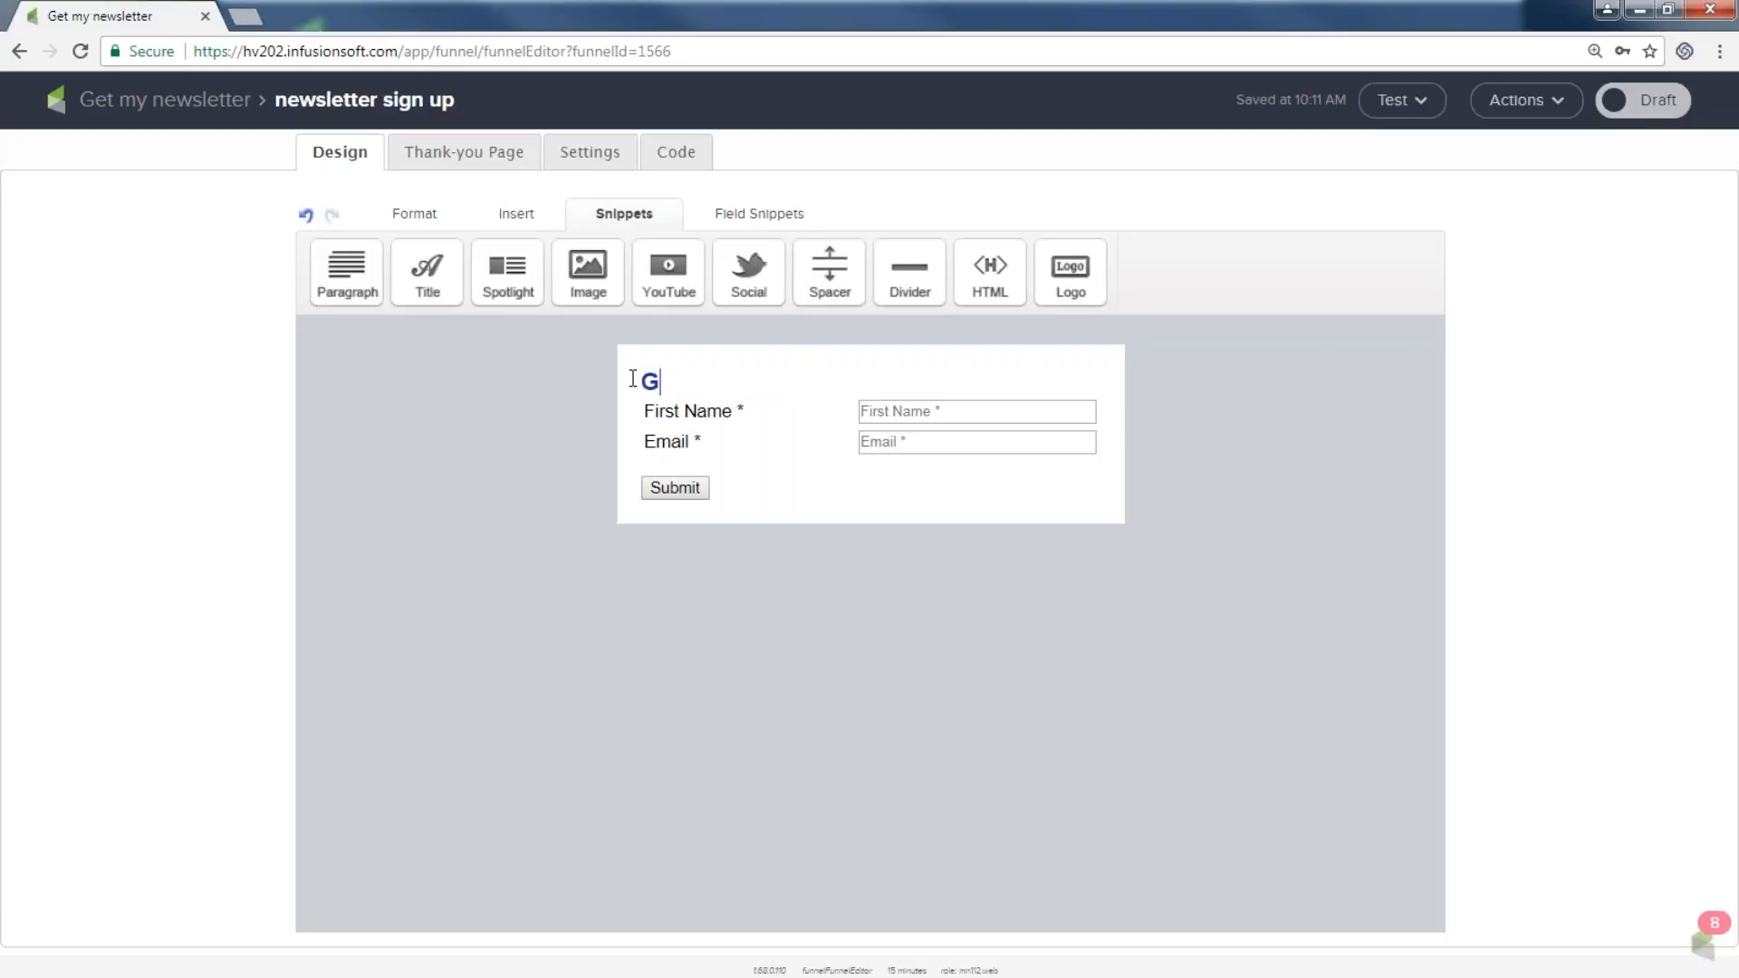
text(et My Amazing Newsletter)
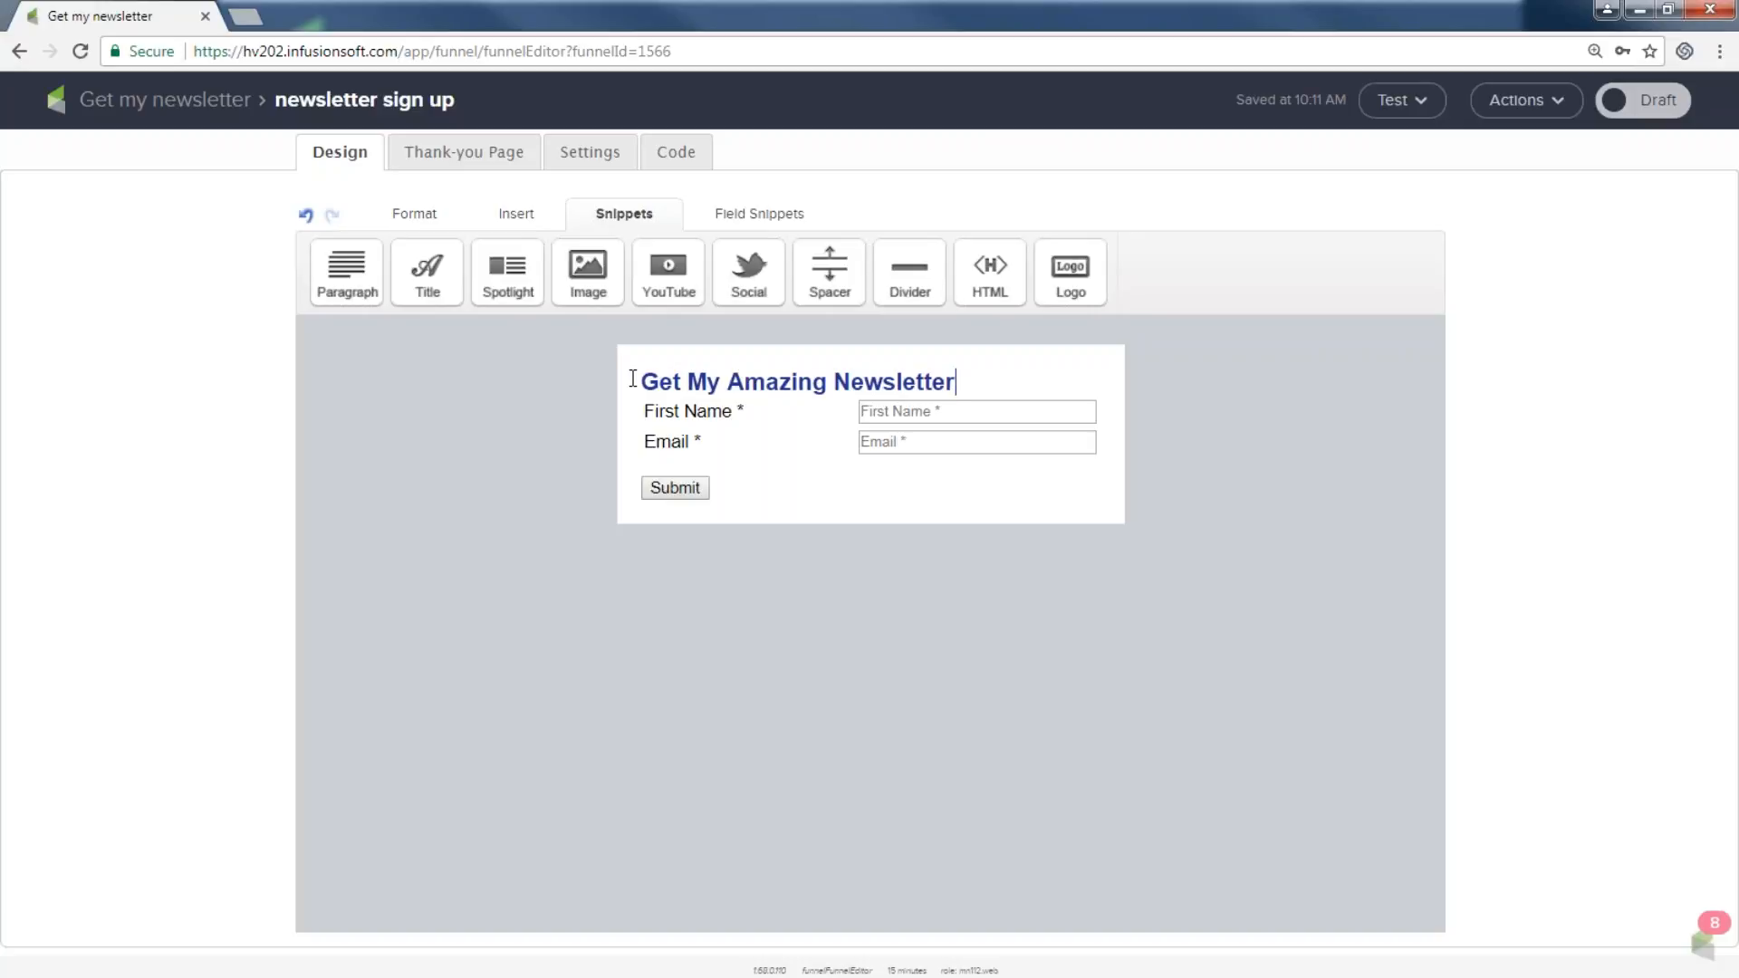
Insert a 15 px spacer under the title, then view and cancel the name field settings.
drag(829, 272, 753, 424)
click(956, 424)
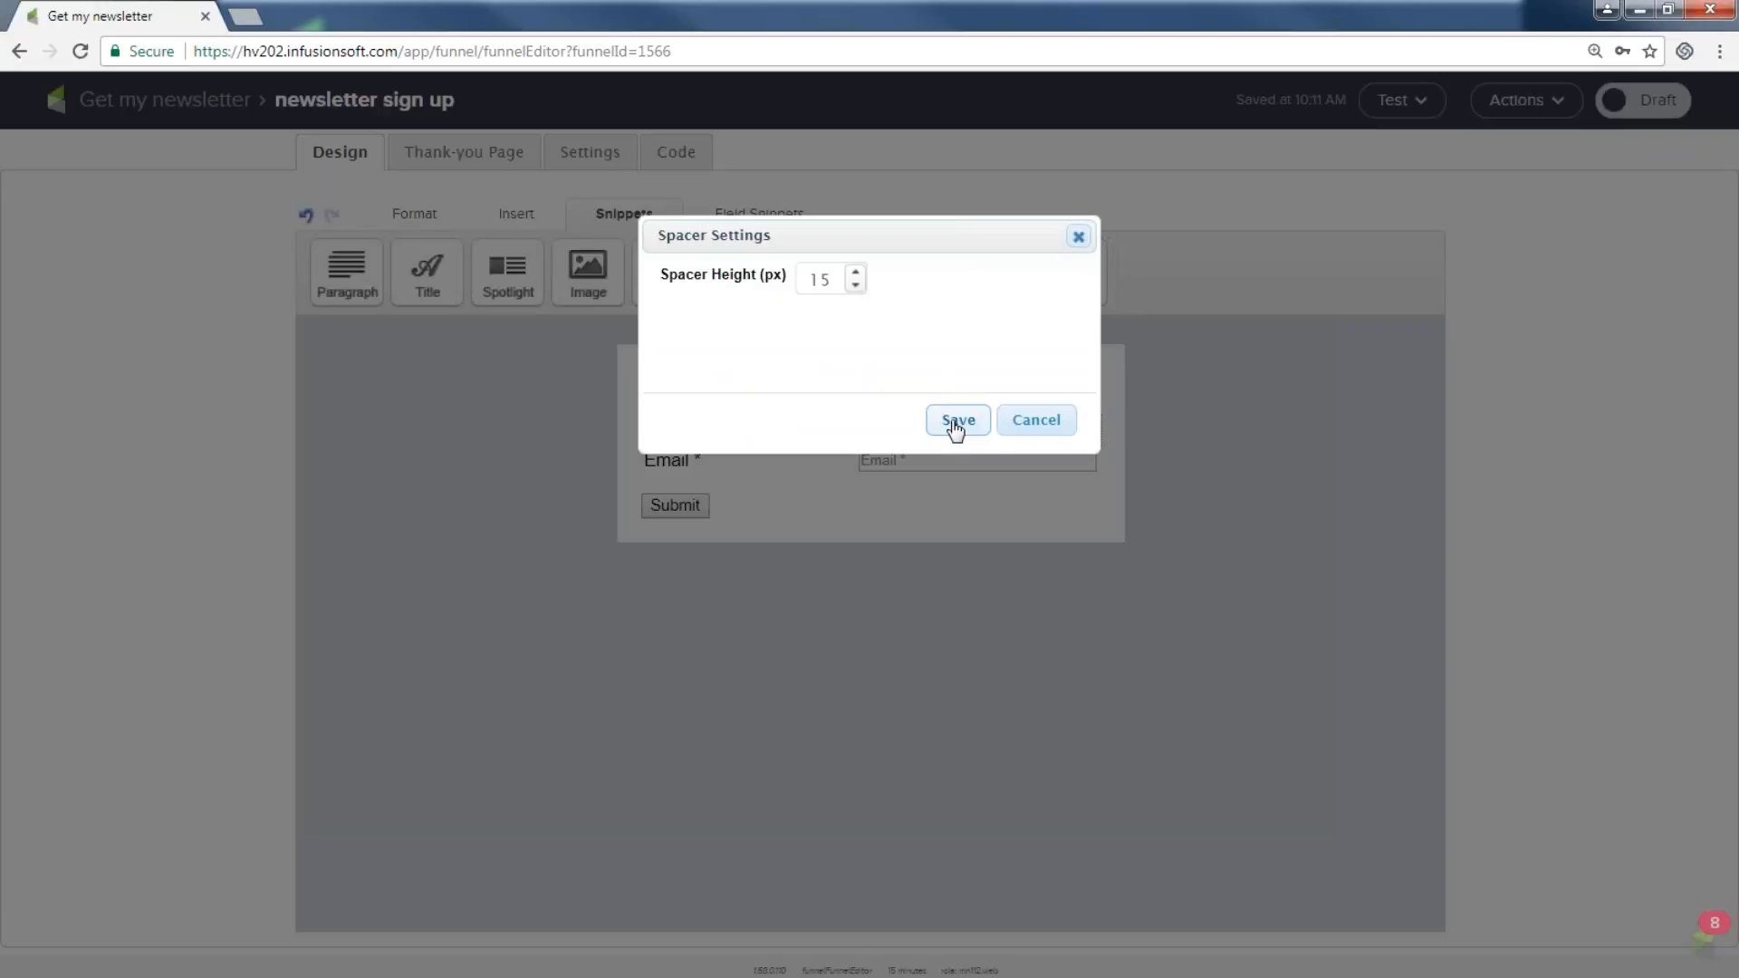
click(958, 427)
double_click(958, 427)
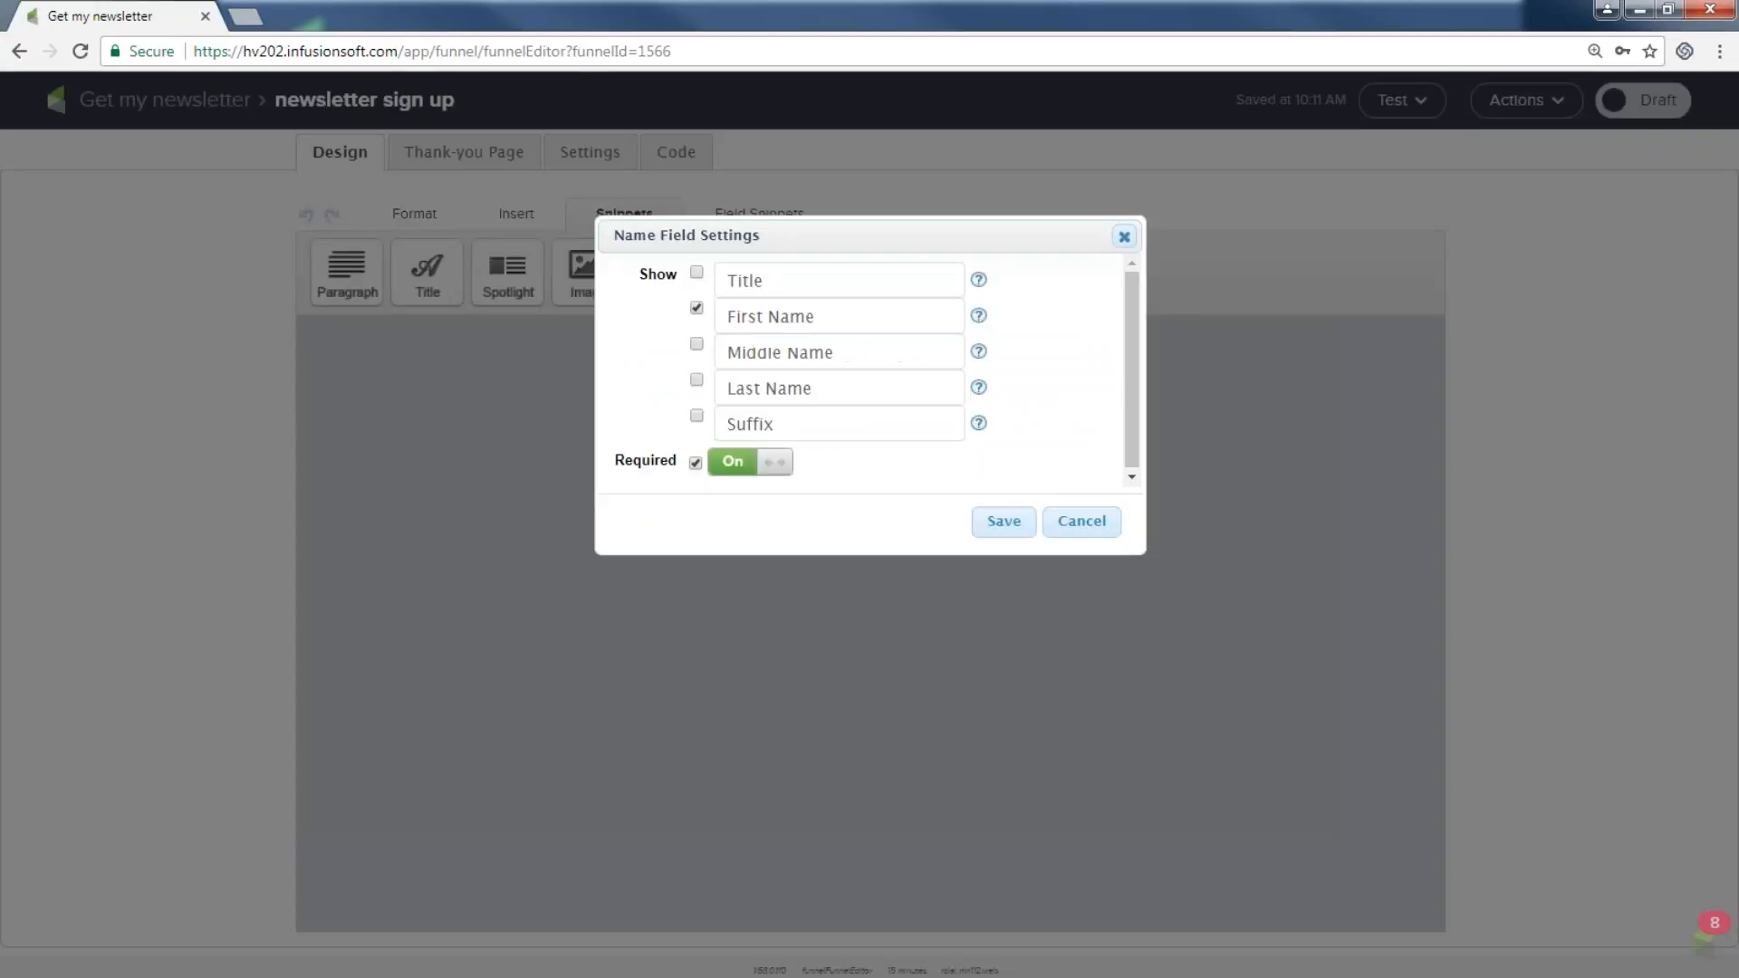
click(1086, 525)
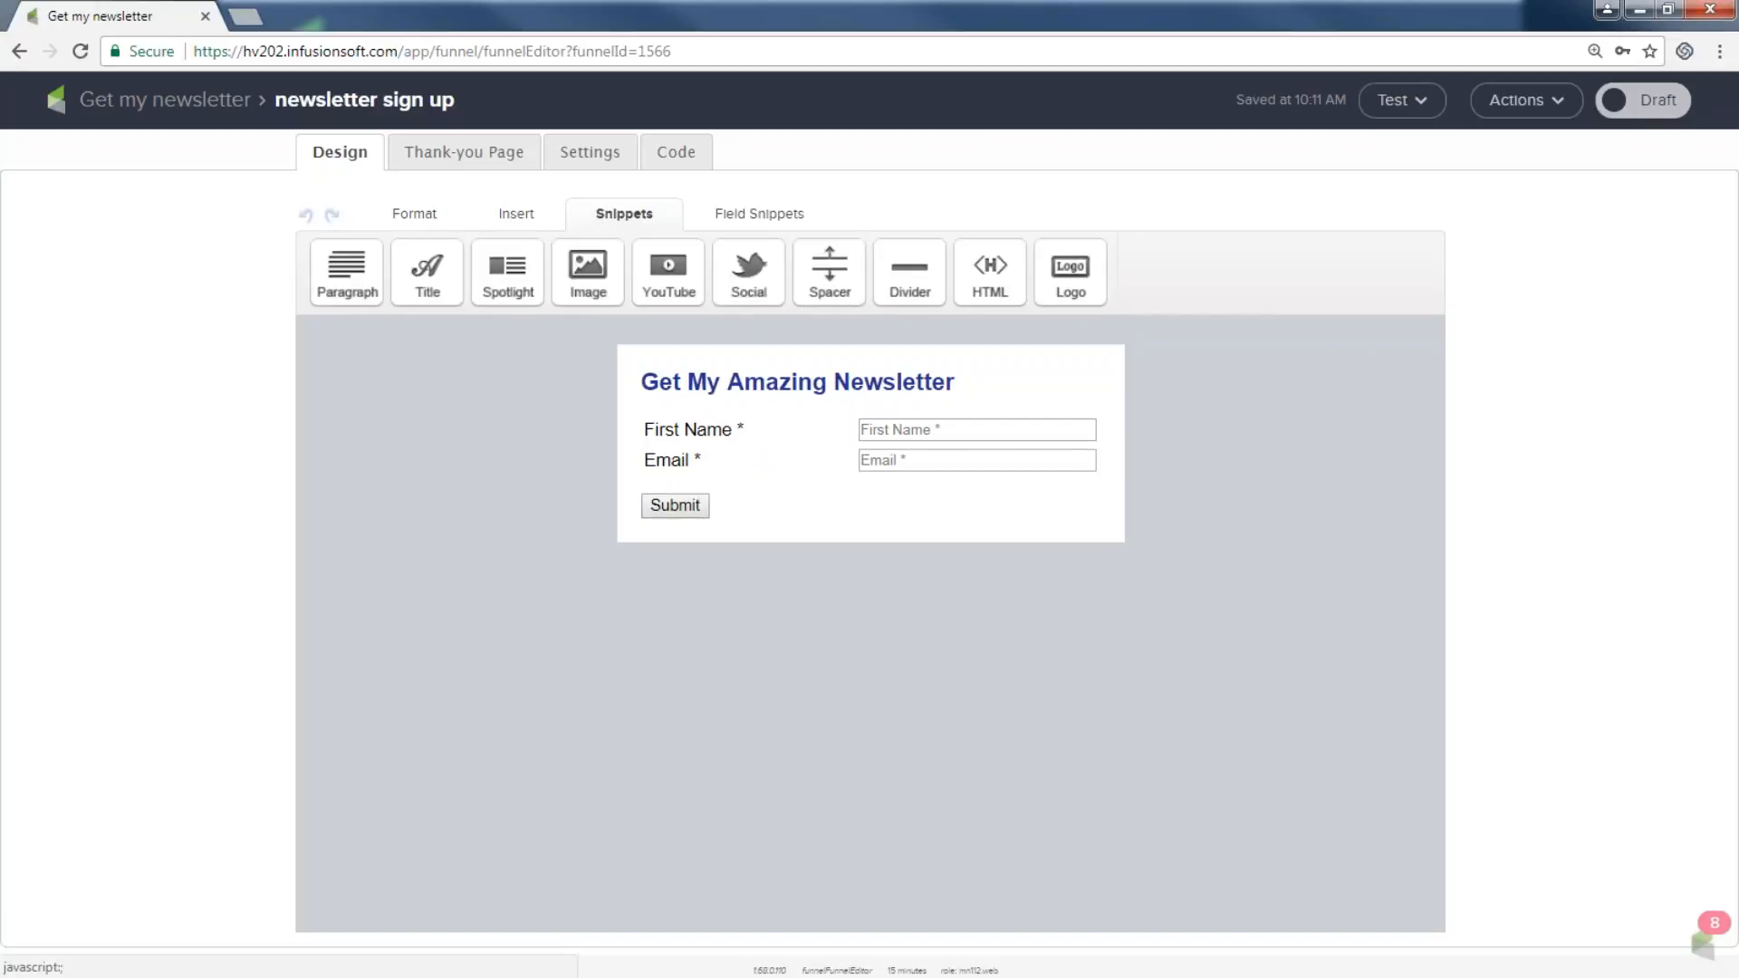
Add a phone field between First Name and Email, labelled 'Cell Phone Number'.
click(737, 210)
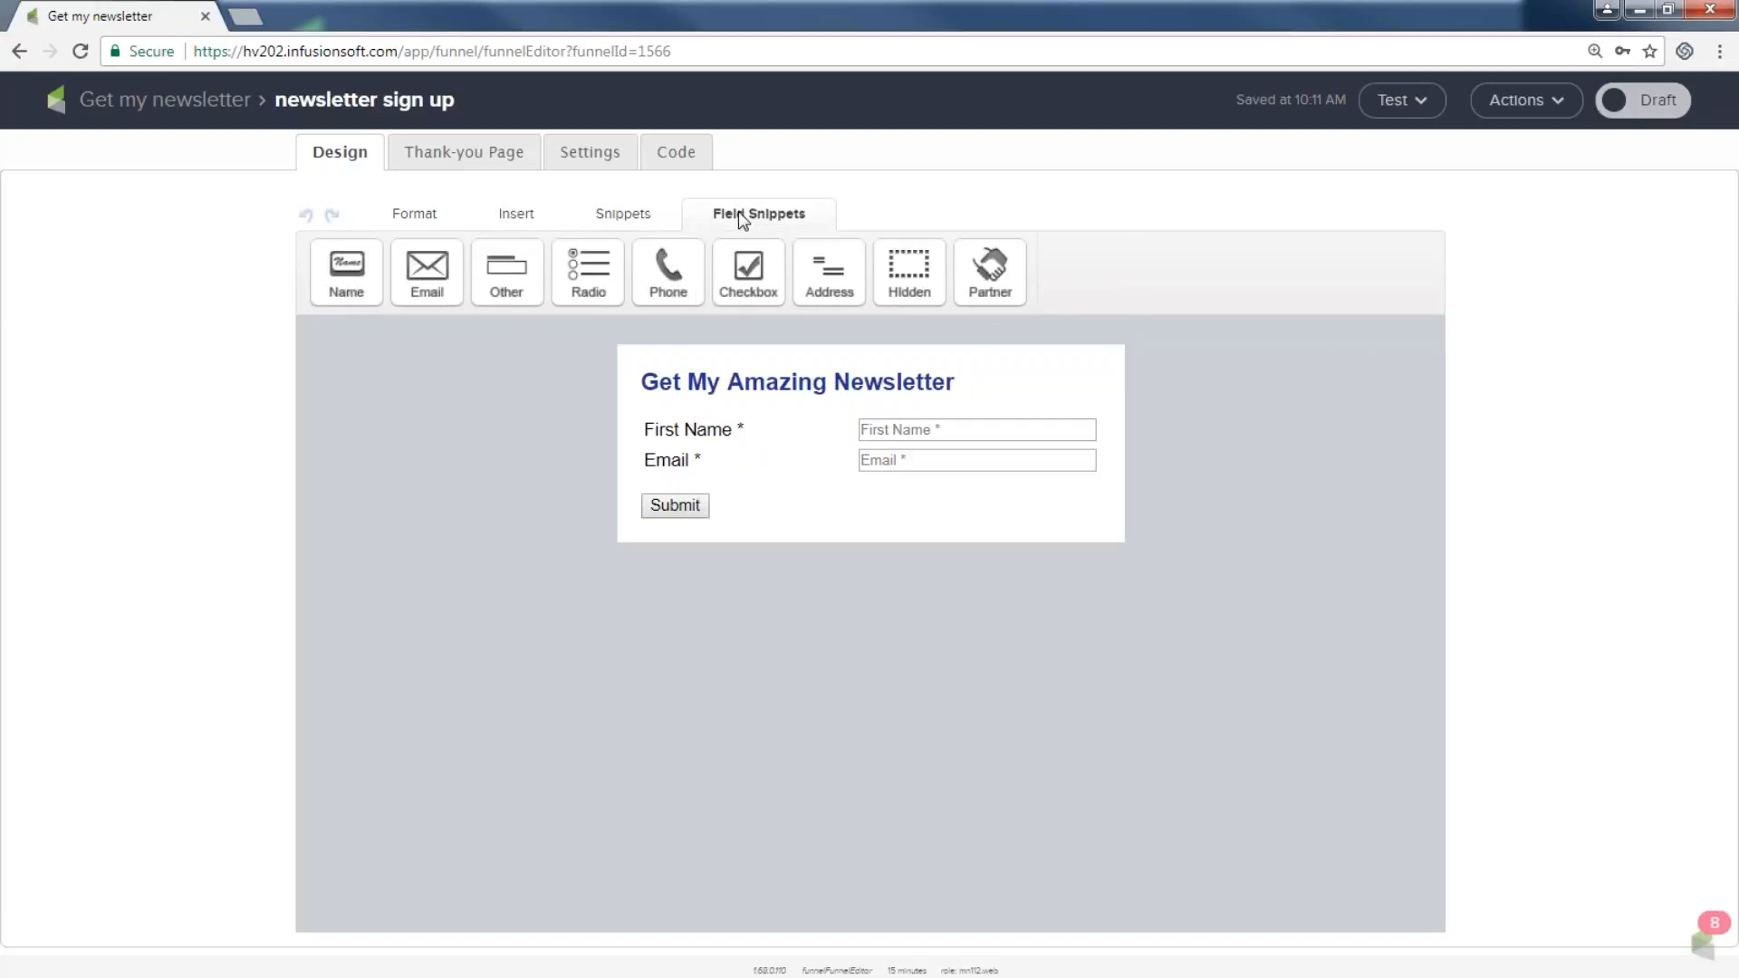
drag(667, 267, 684, 462)
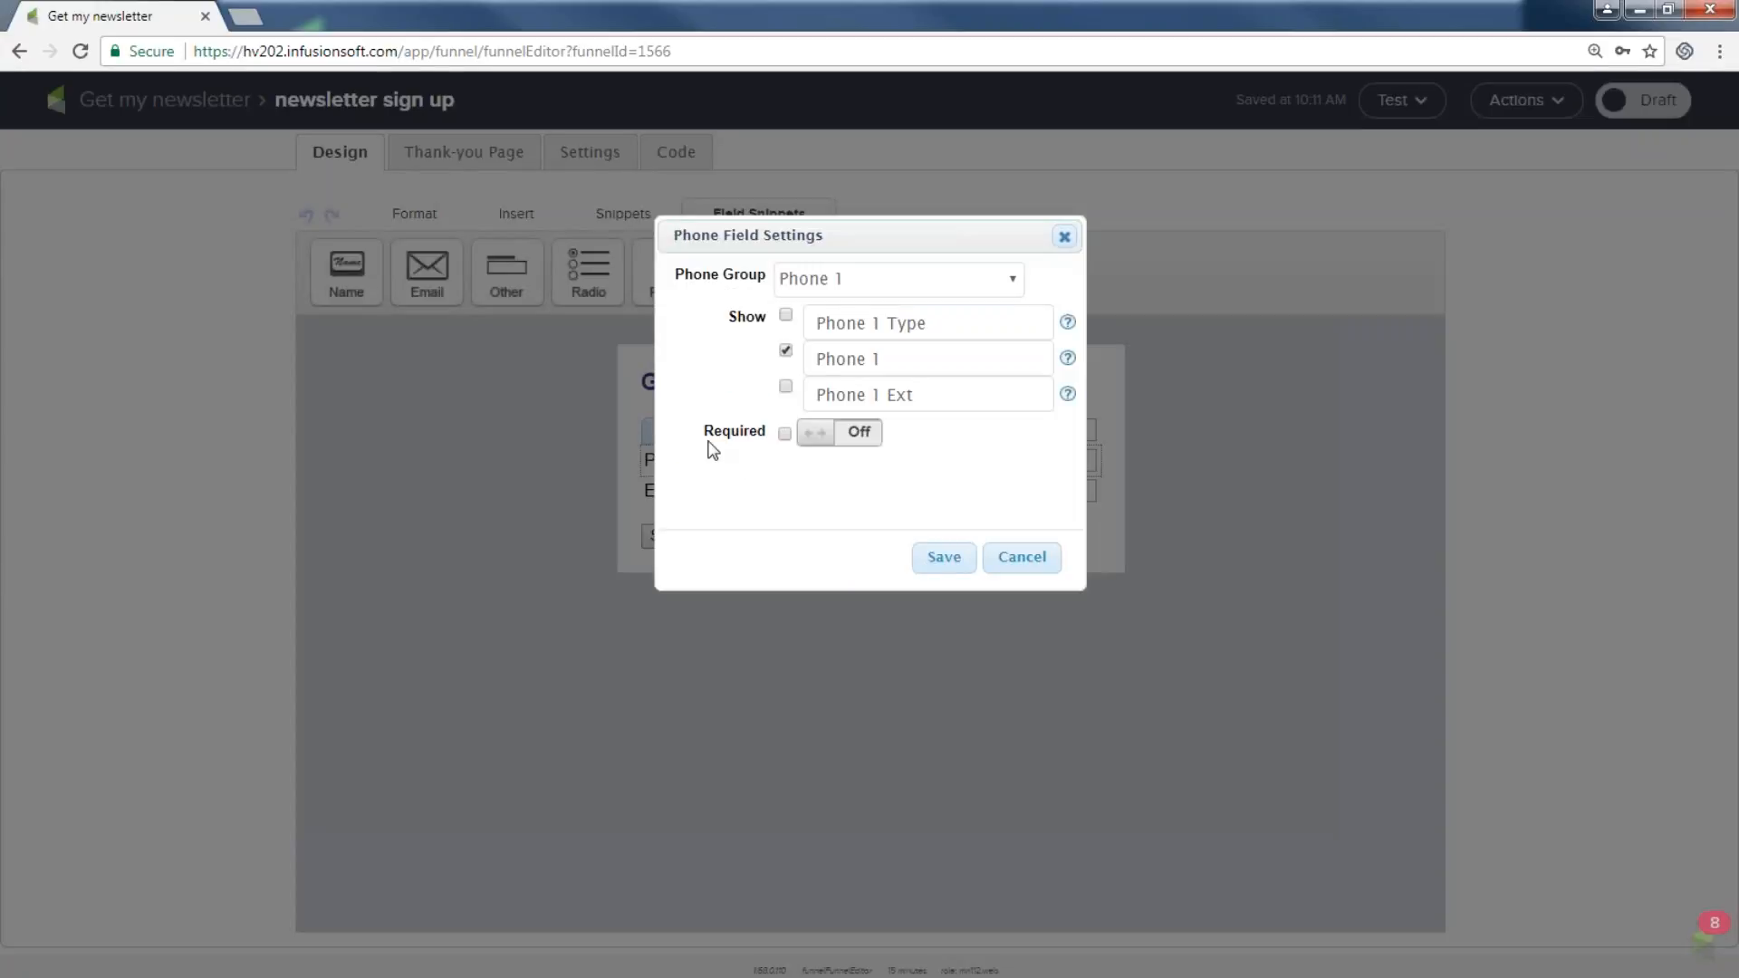
click(885, 359)
key(BackSpace)
key(BackSpace)
key(BackSpace)
key(BackSpace)
key(BackSpace)
key(BackSpace)
key(BackSpace)
text(Cell Phone Number)
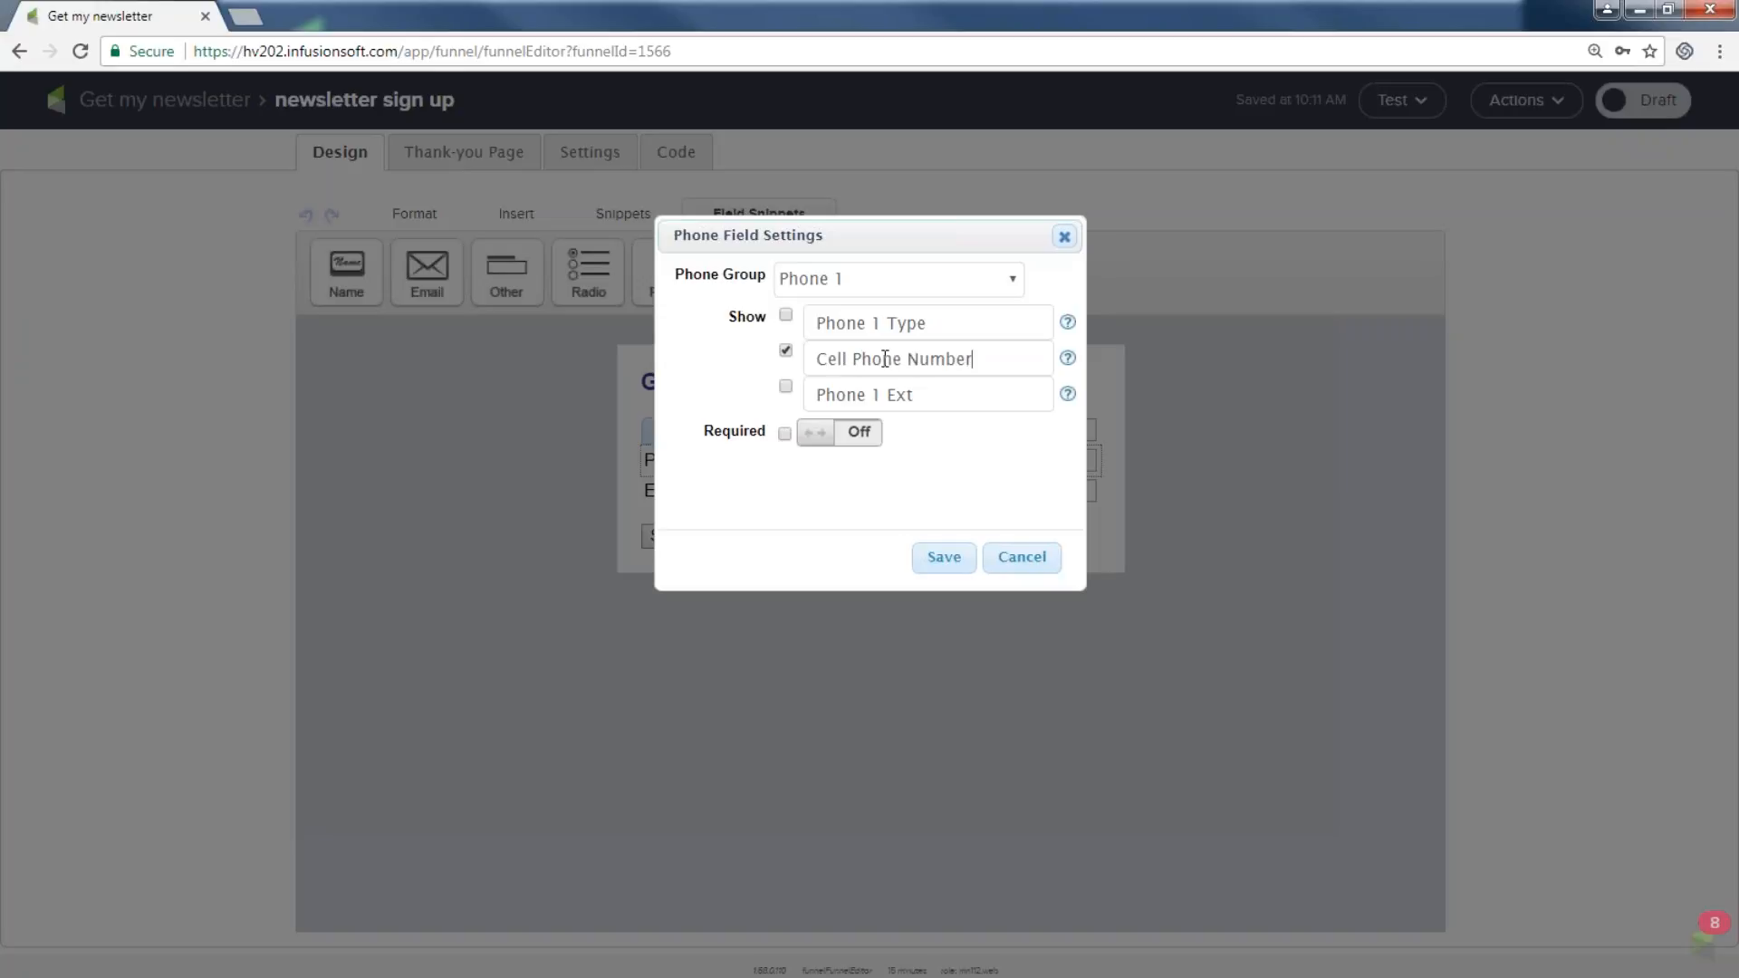
click(933, 566)
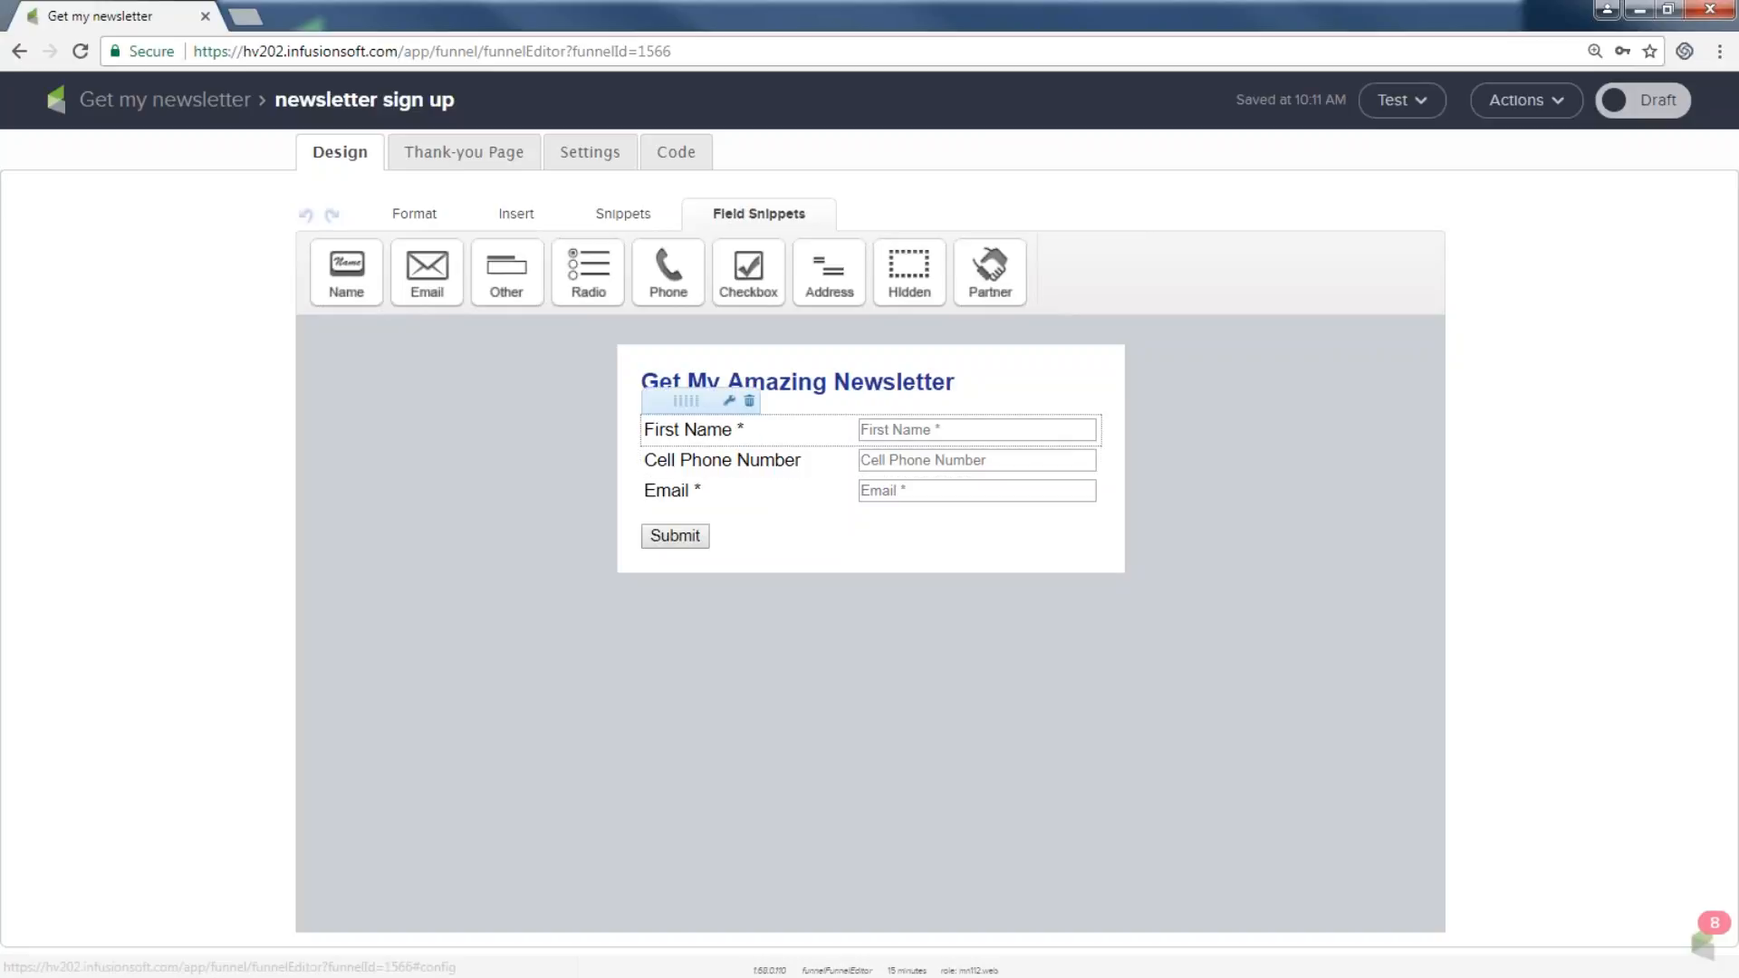
Enable the Last Name field in the name field settings and save.
double_click(730, 430)
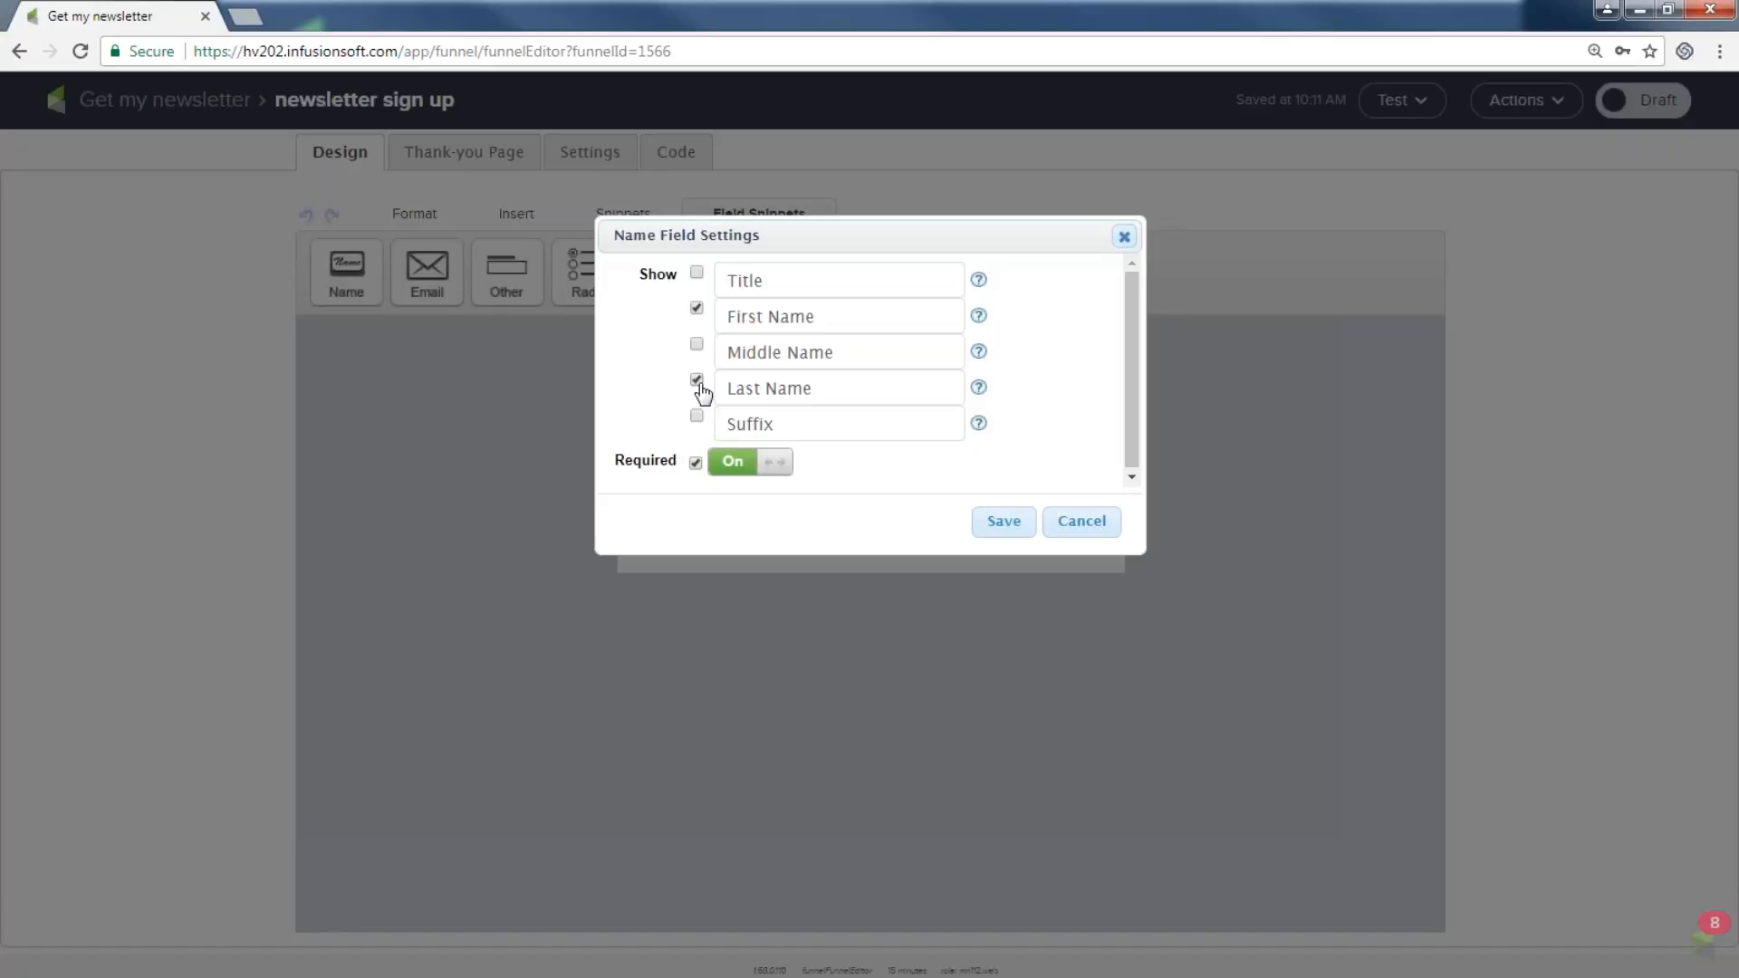
click(1003, 534)
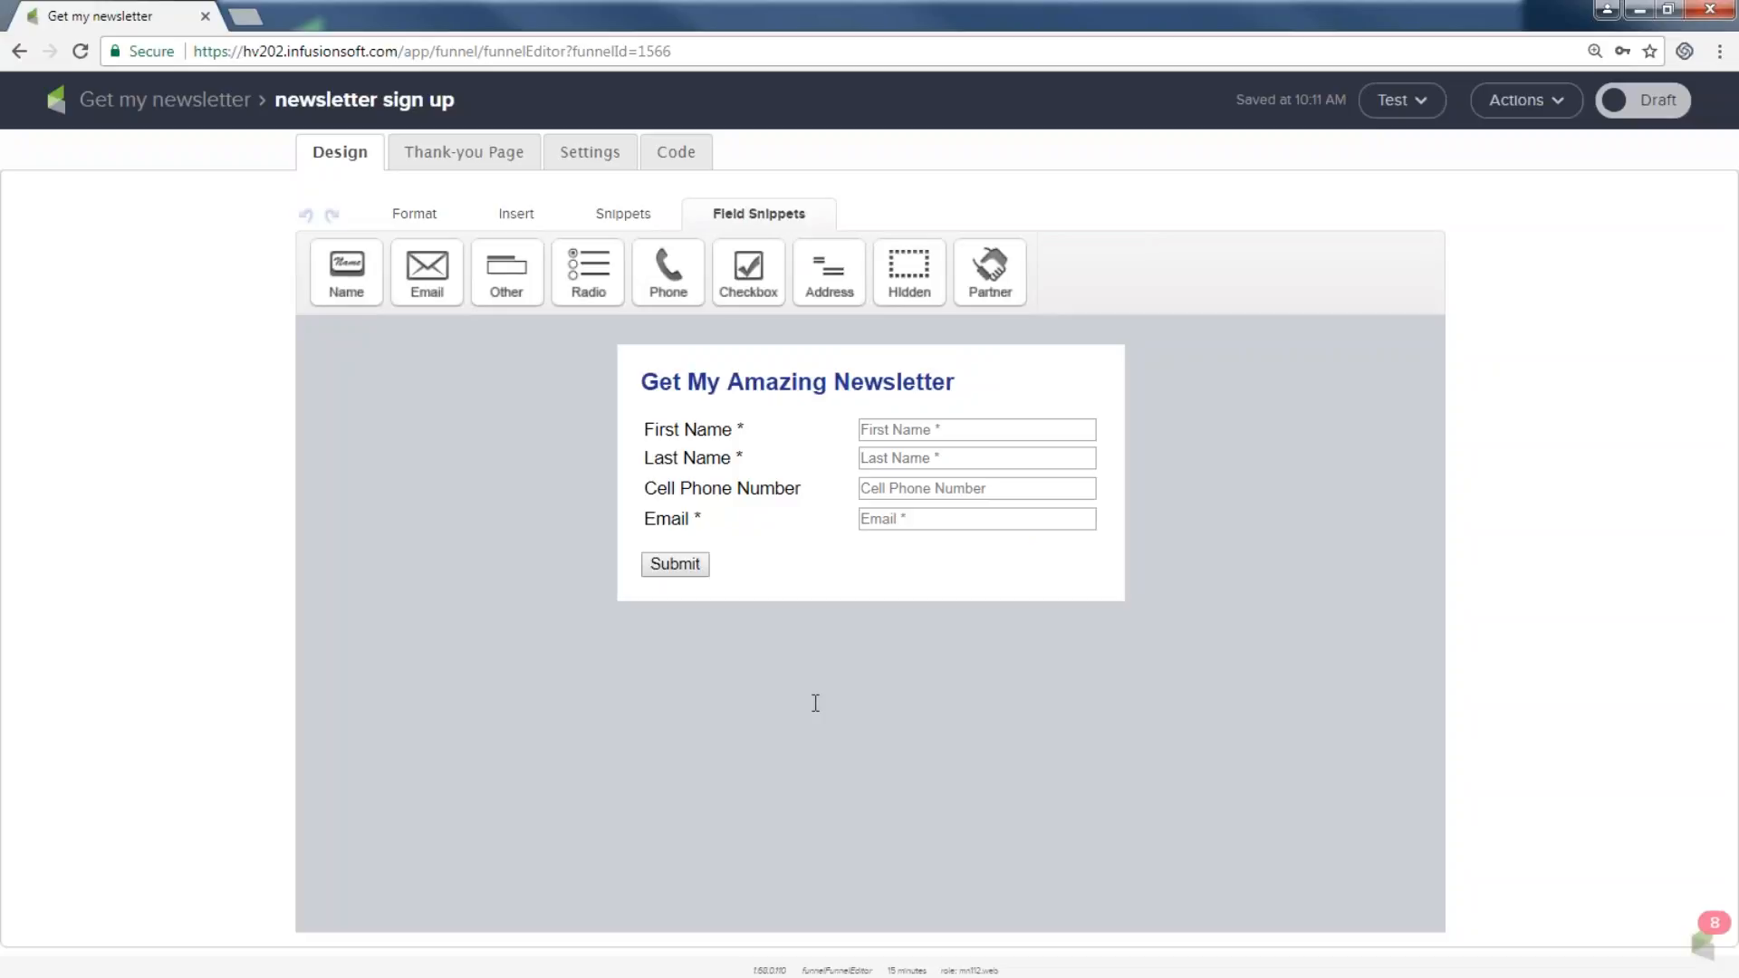
click(623, 215)
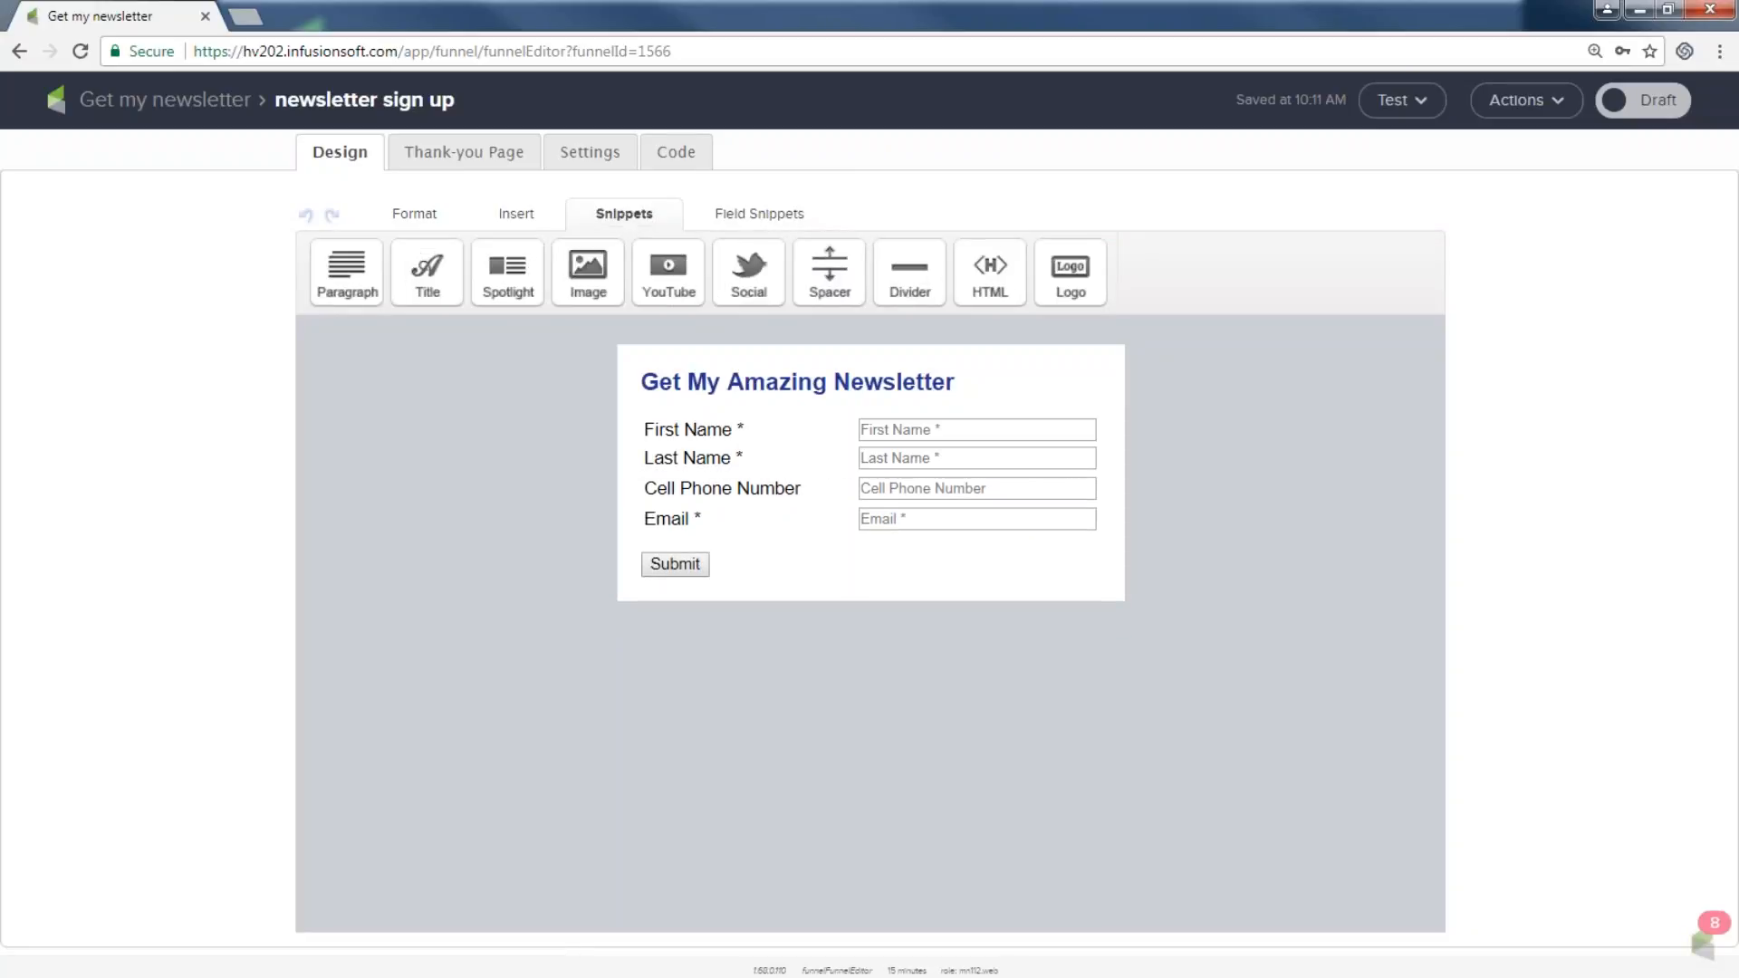
drag(347, 268, 674, 417)
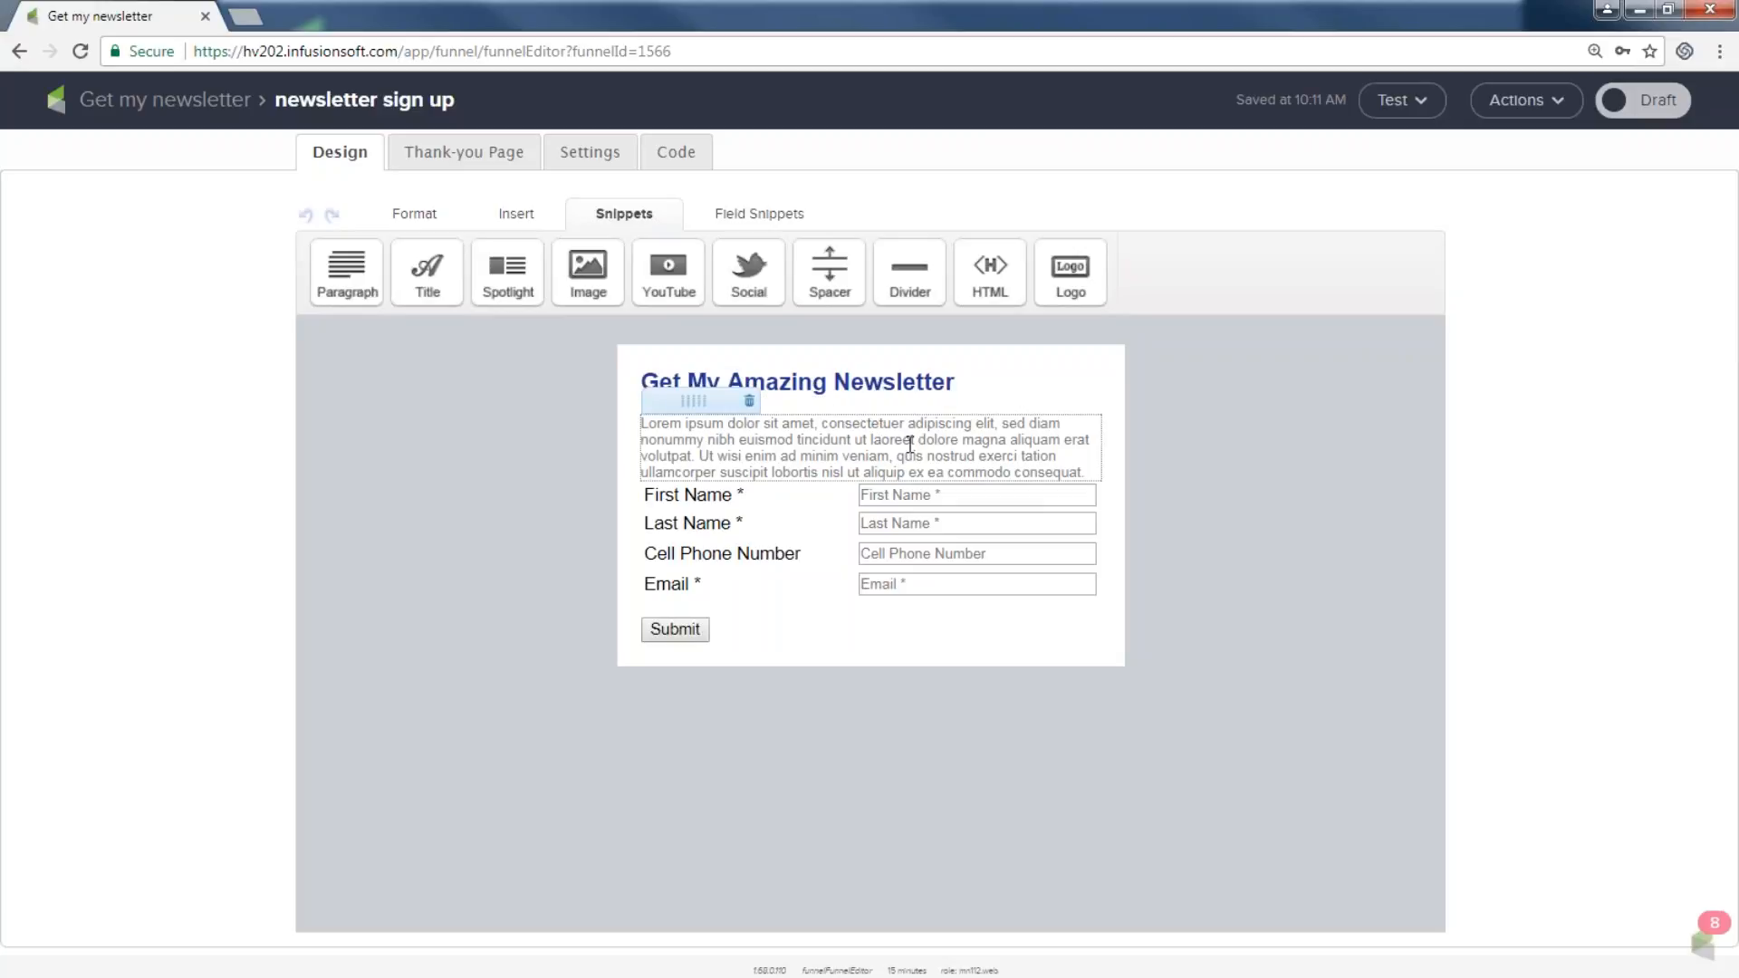
click(749, 402)
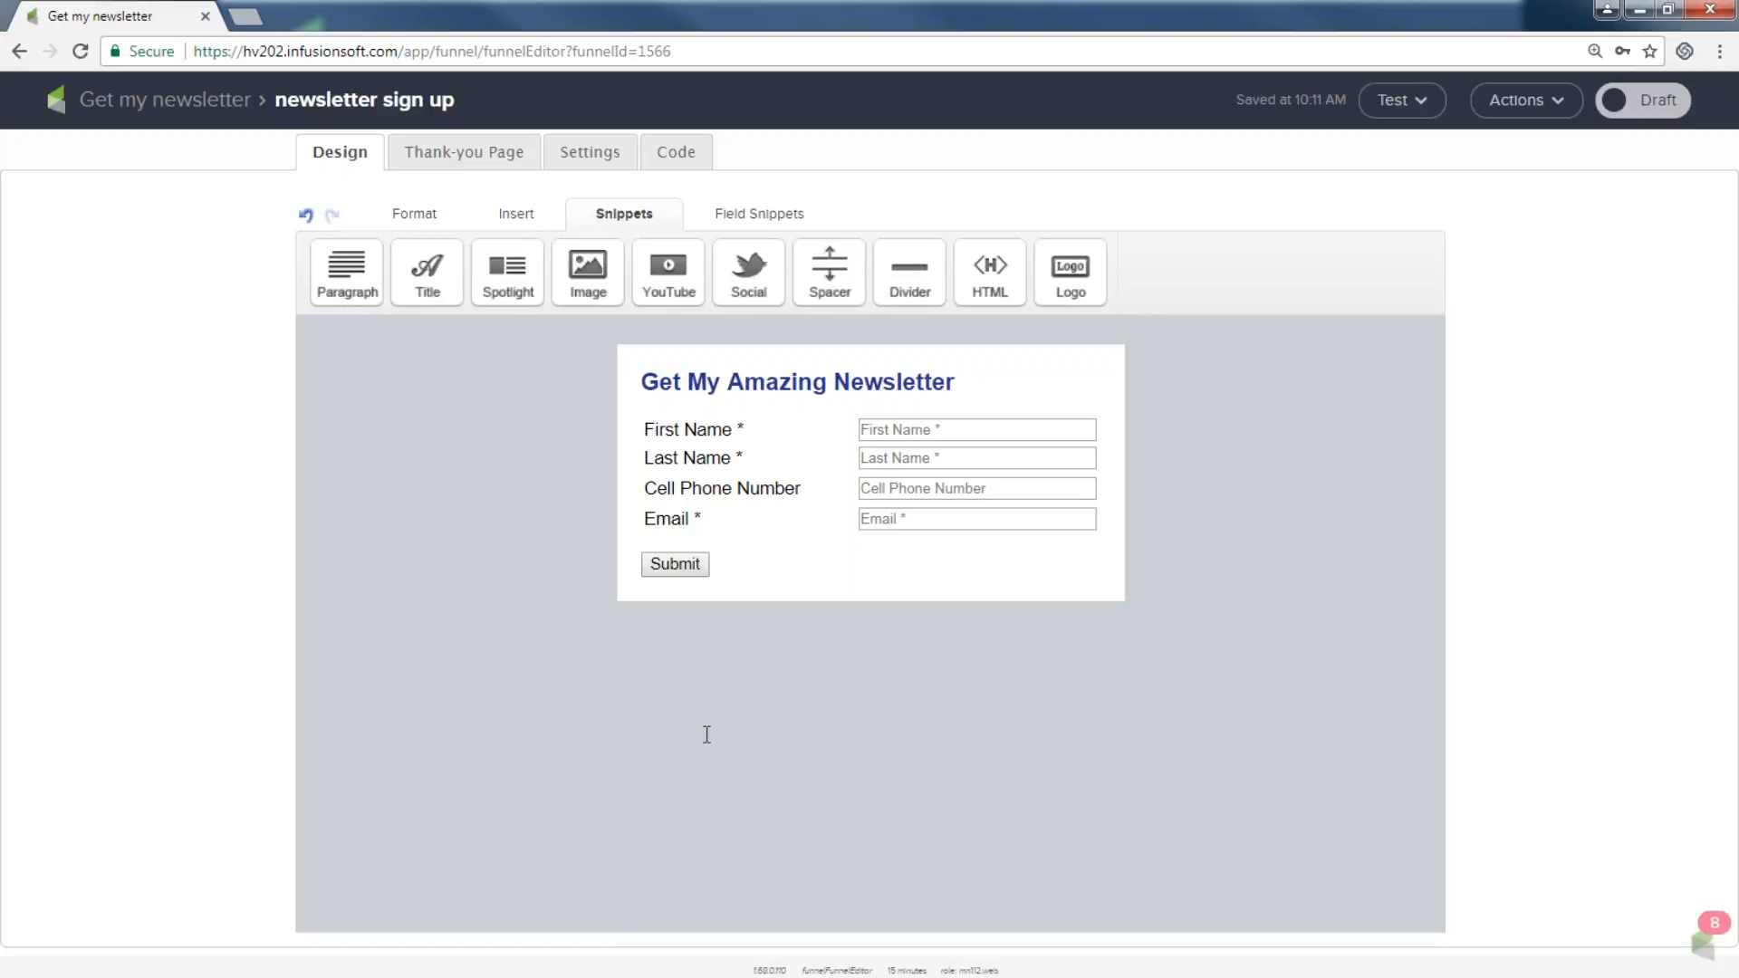
Relabel the submit button 'Sign up now!!!' and keep it left-aligned.
click(680, 574)
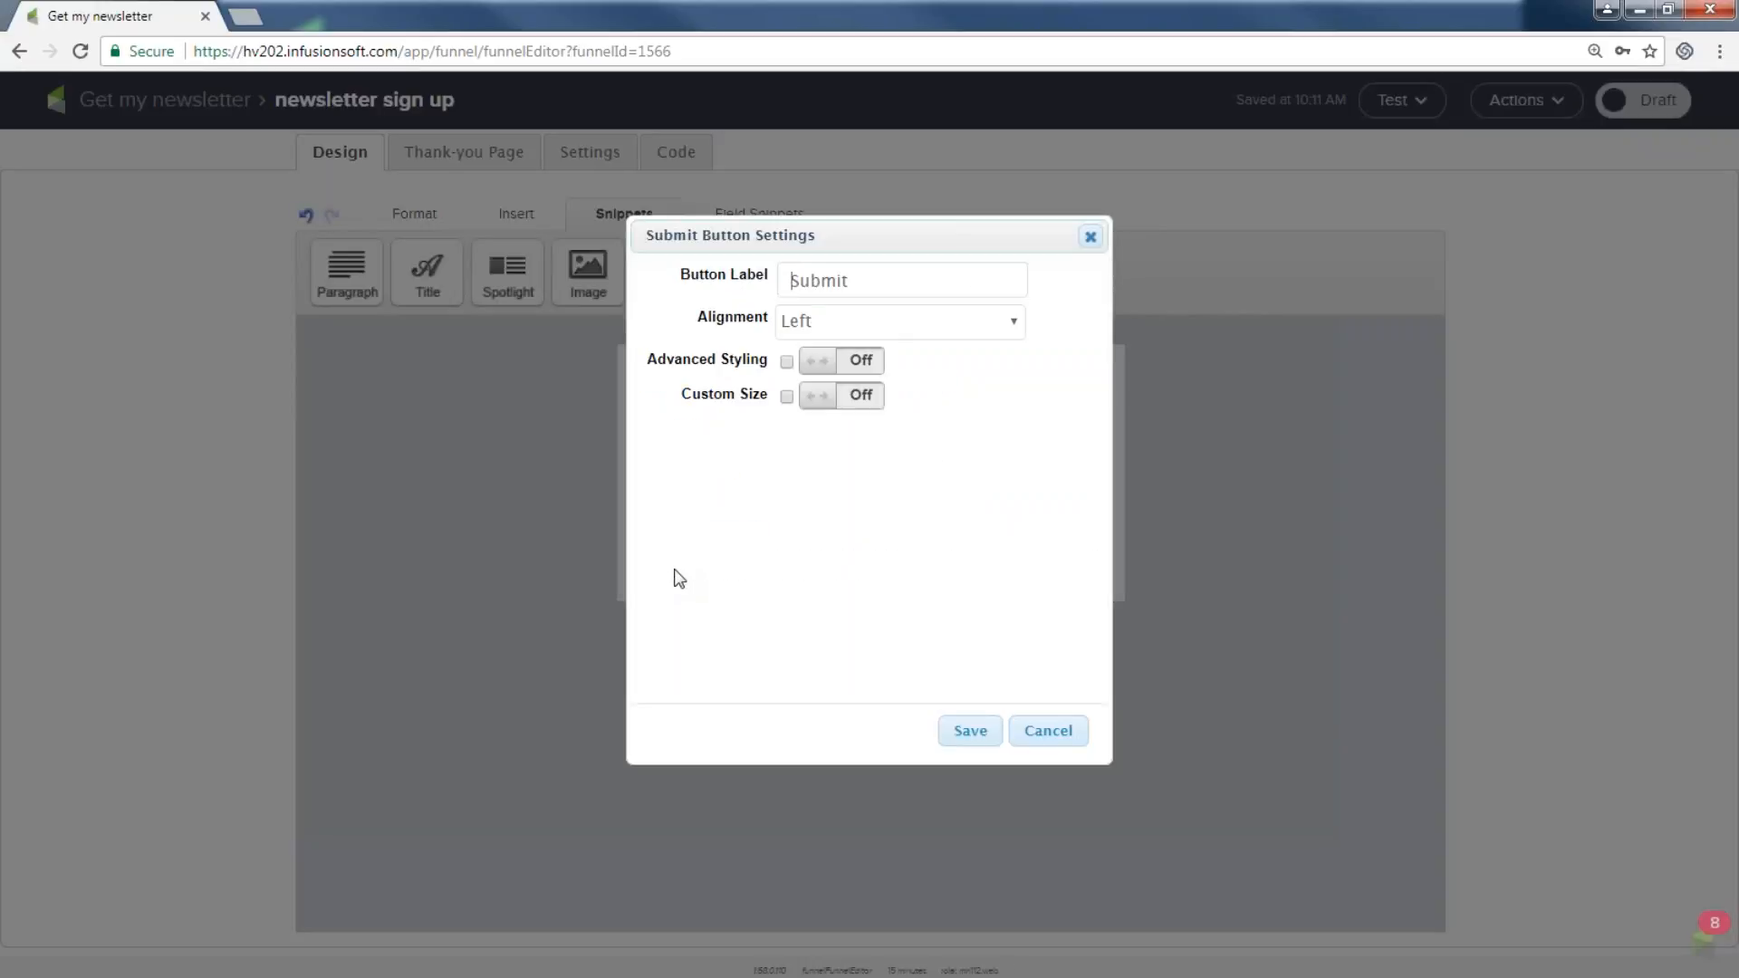
double_click(861, 279)
text(Sign up now!!!)
click(860, 322)
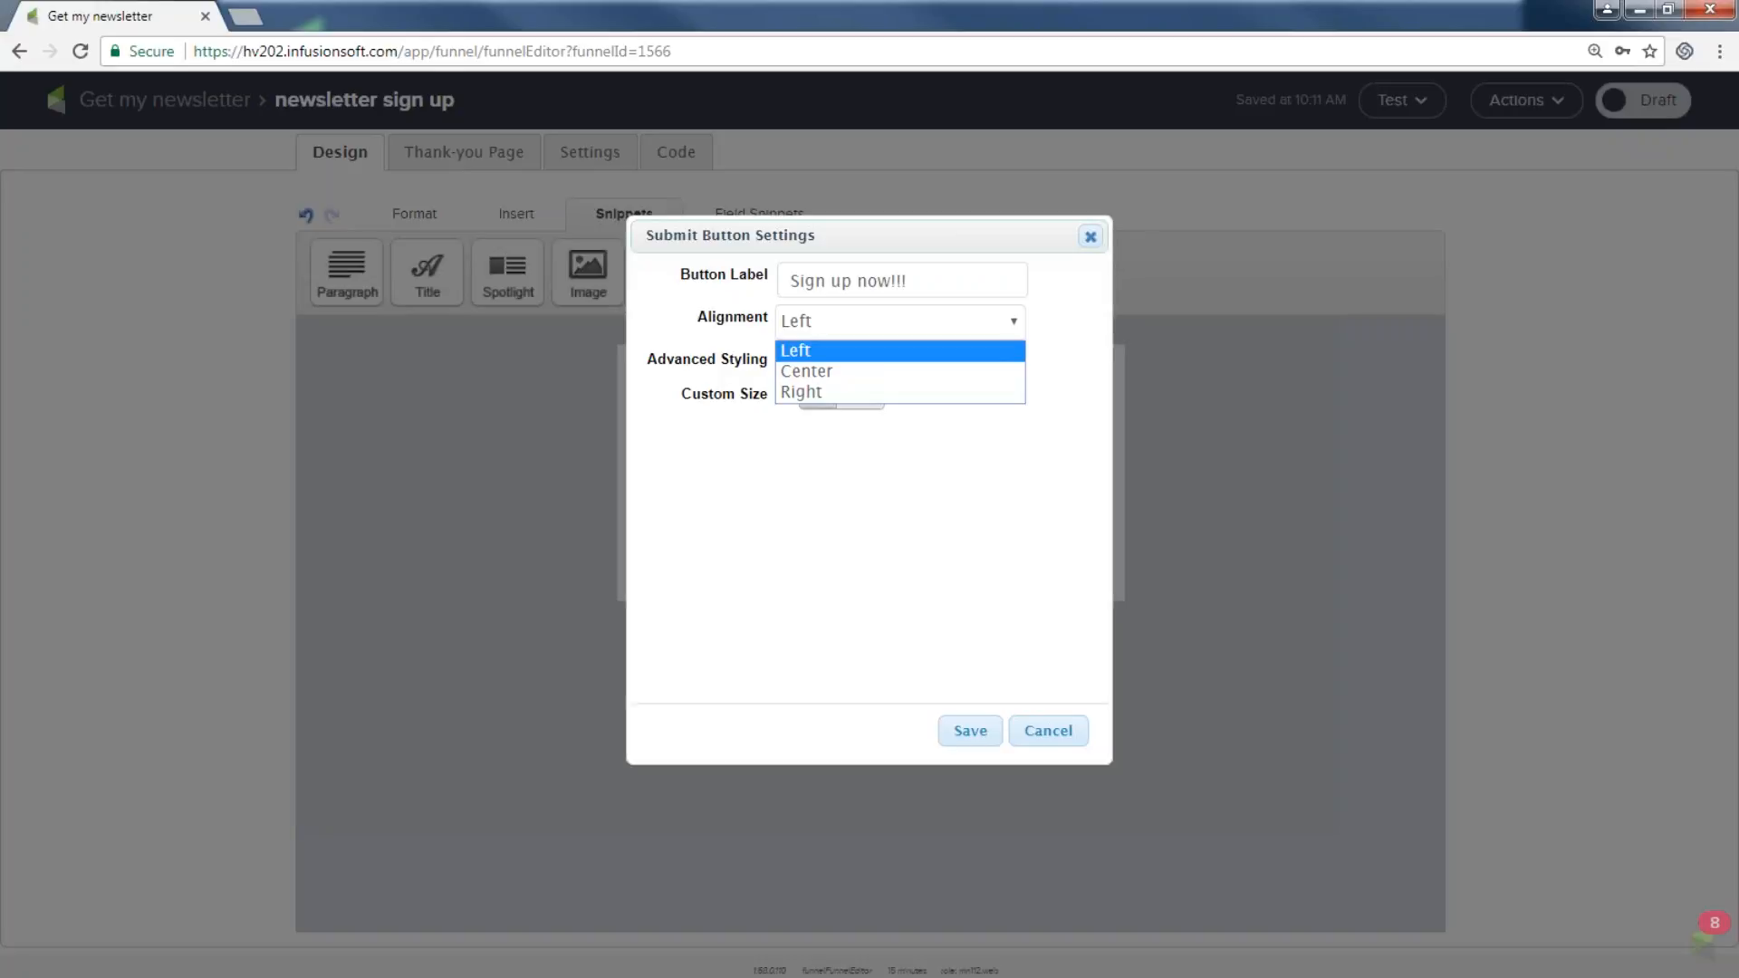
click(861, 353)
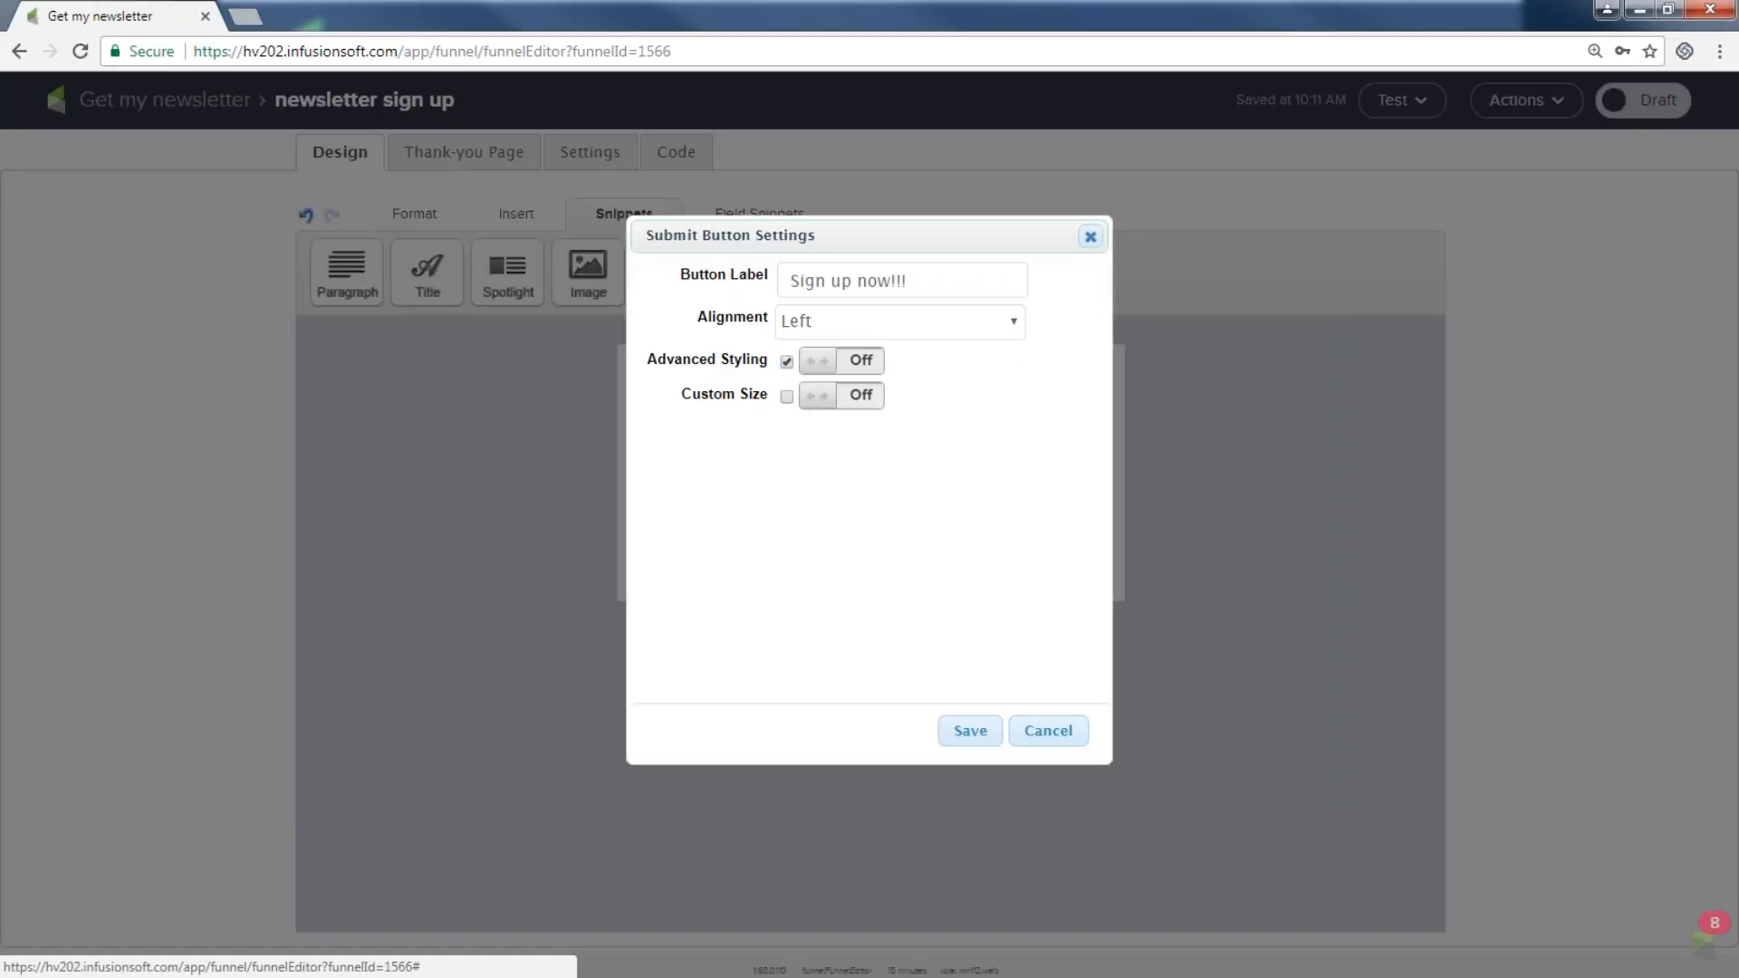
Give the button advanced styling: blue background, 2 px border, custom width 147.
click(842, 361)
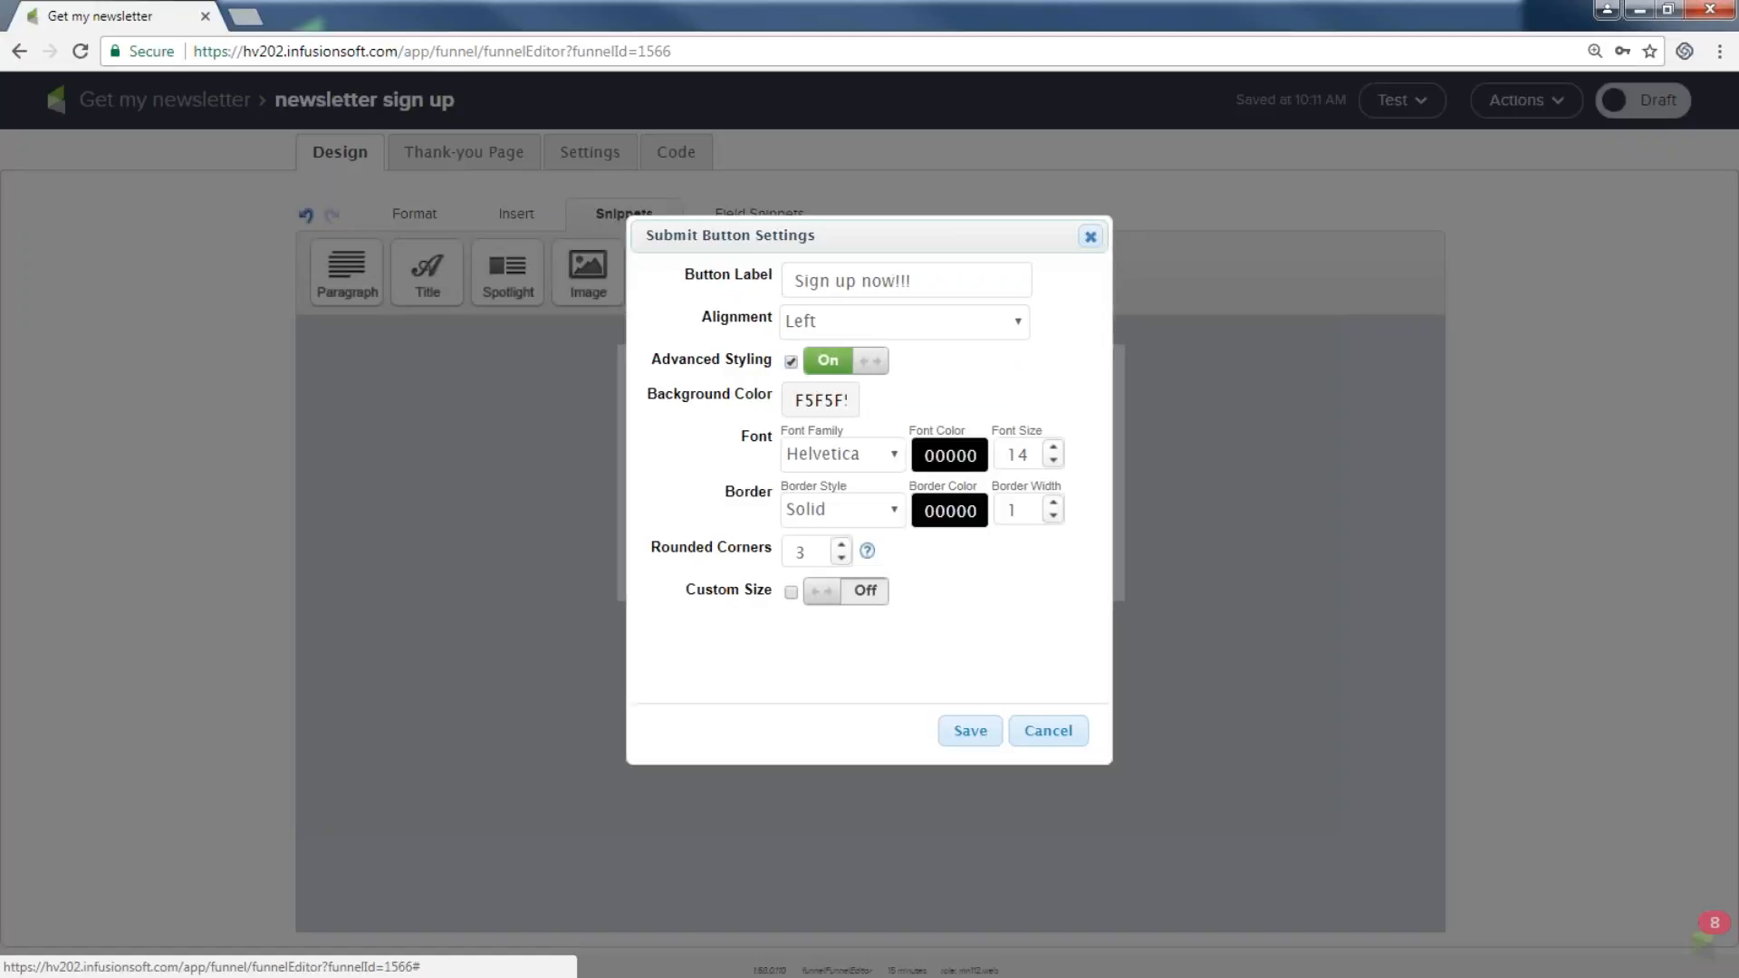
click(813, 401)
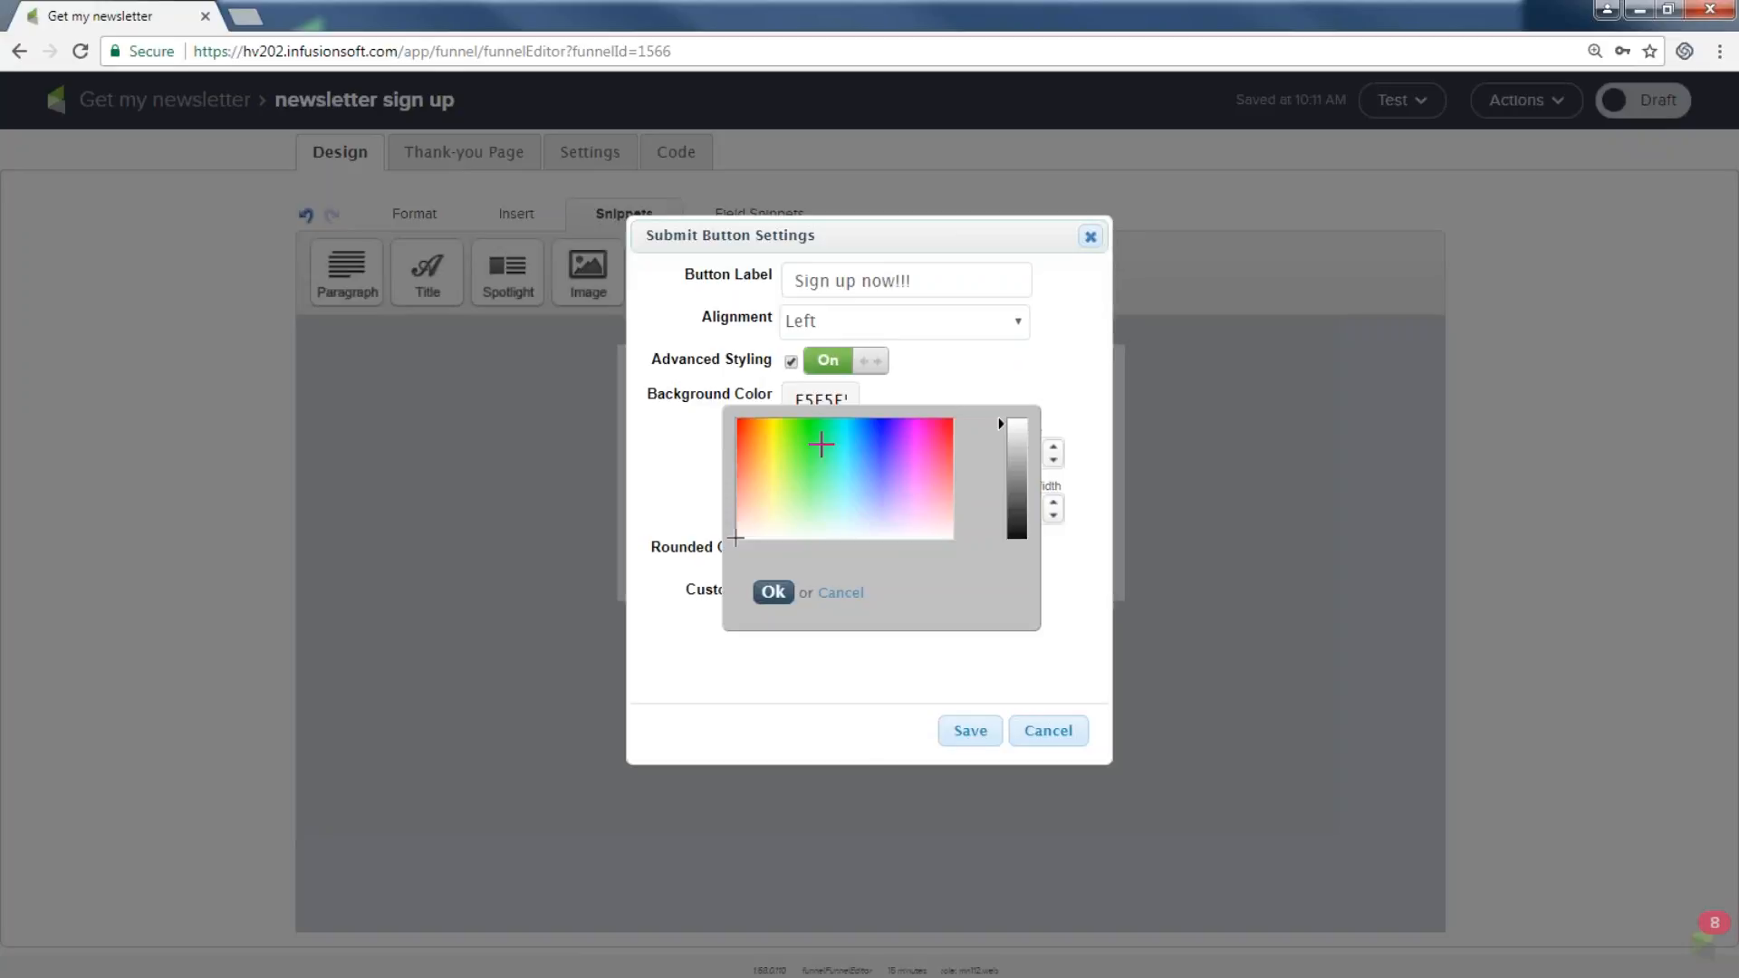
click(822, 444)
click(877, 444)
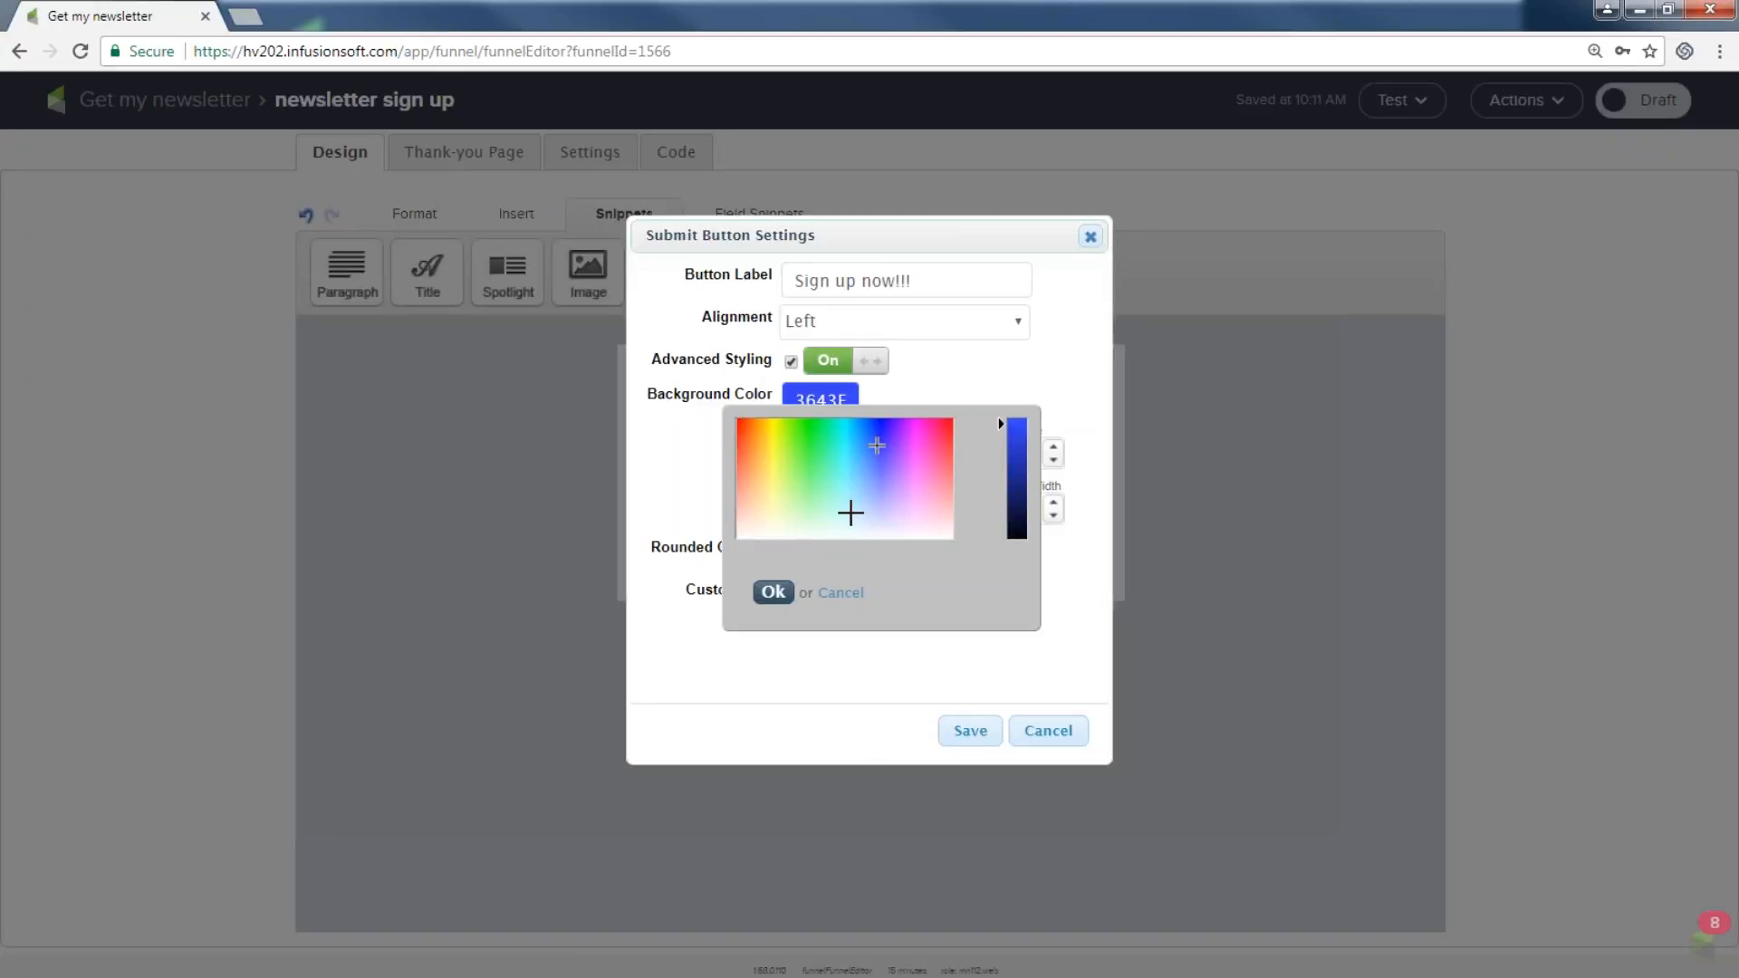
click(772, 593)
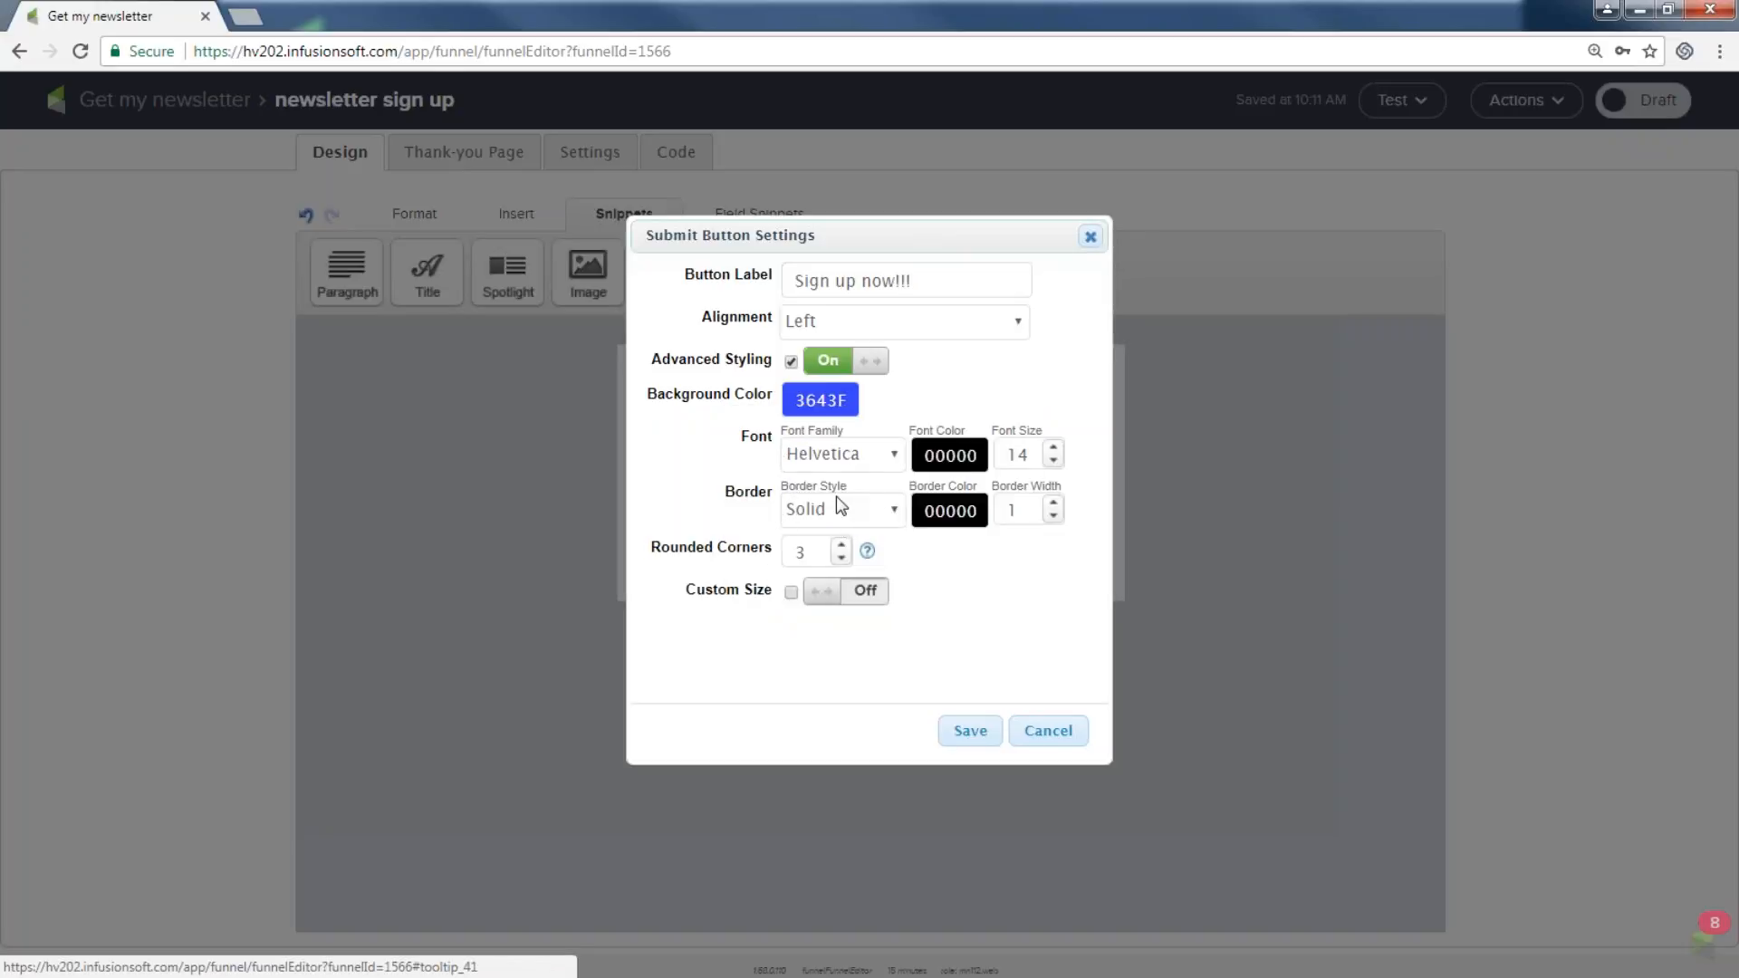
click(1053, 503)
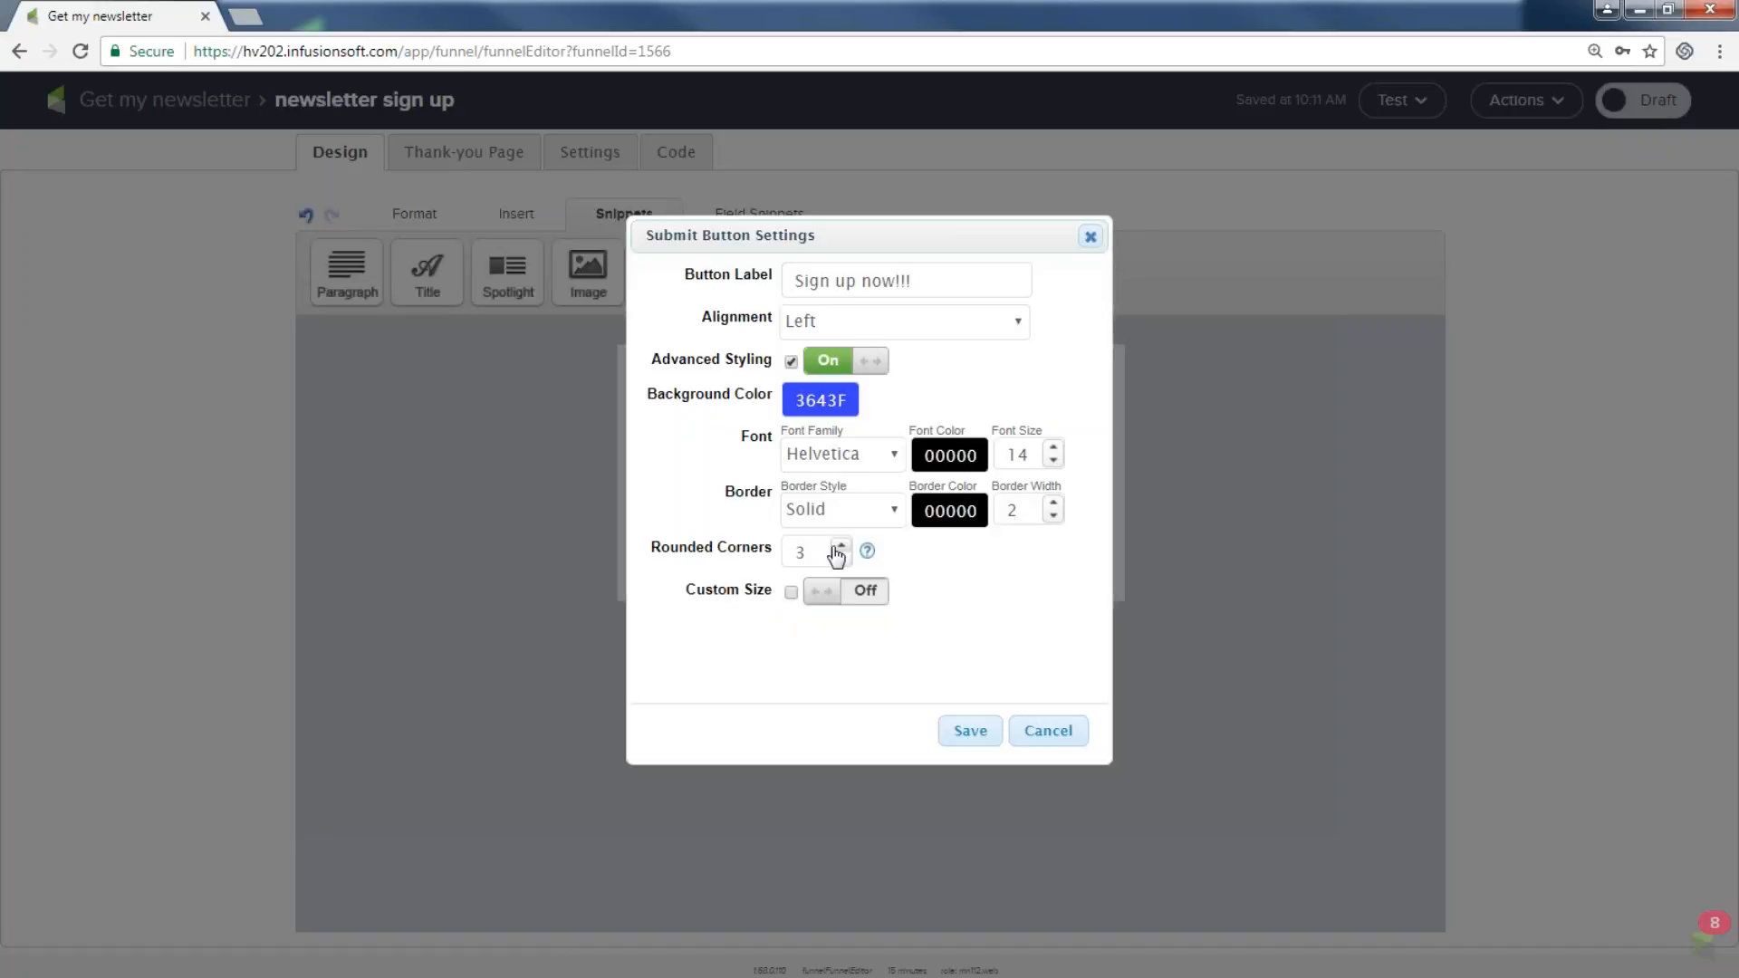
click(871, 597)
click(841, 638)
click(841, 637)
click(841, 637)
click(978, 737)
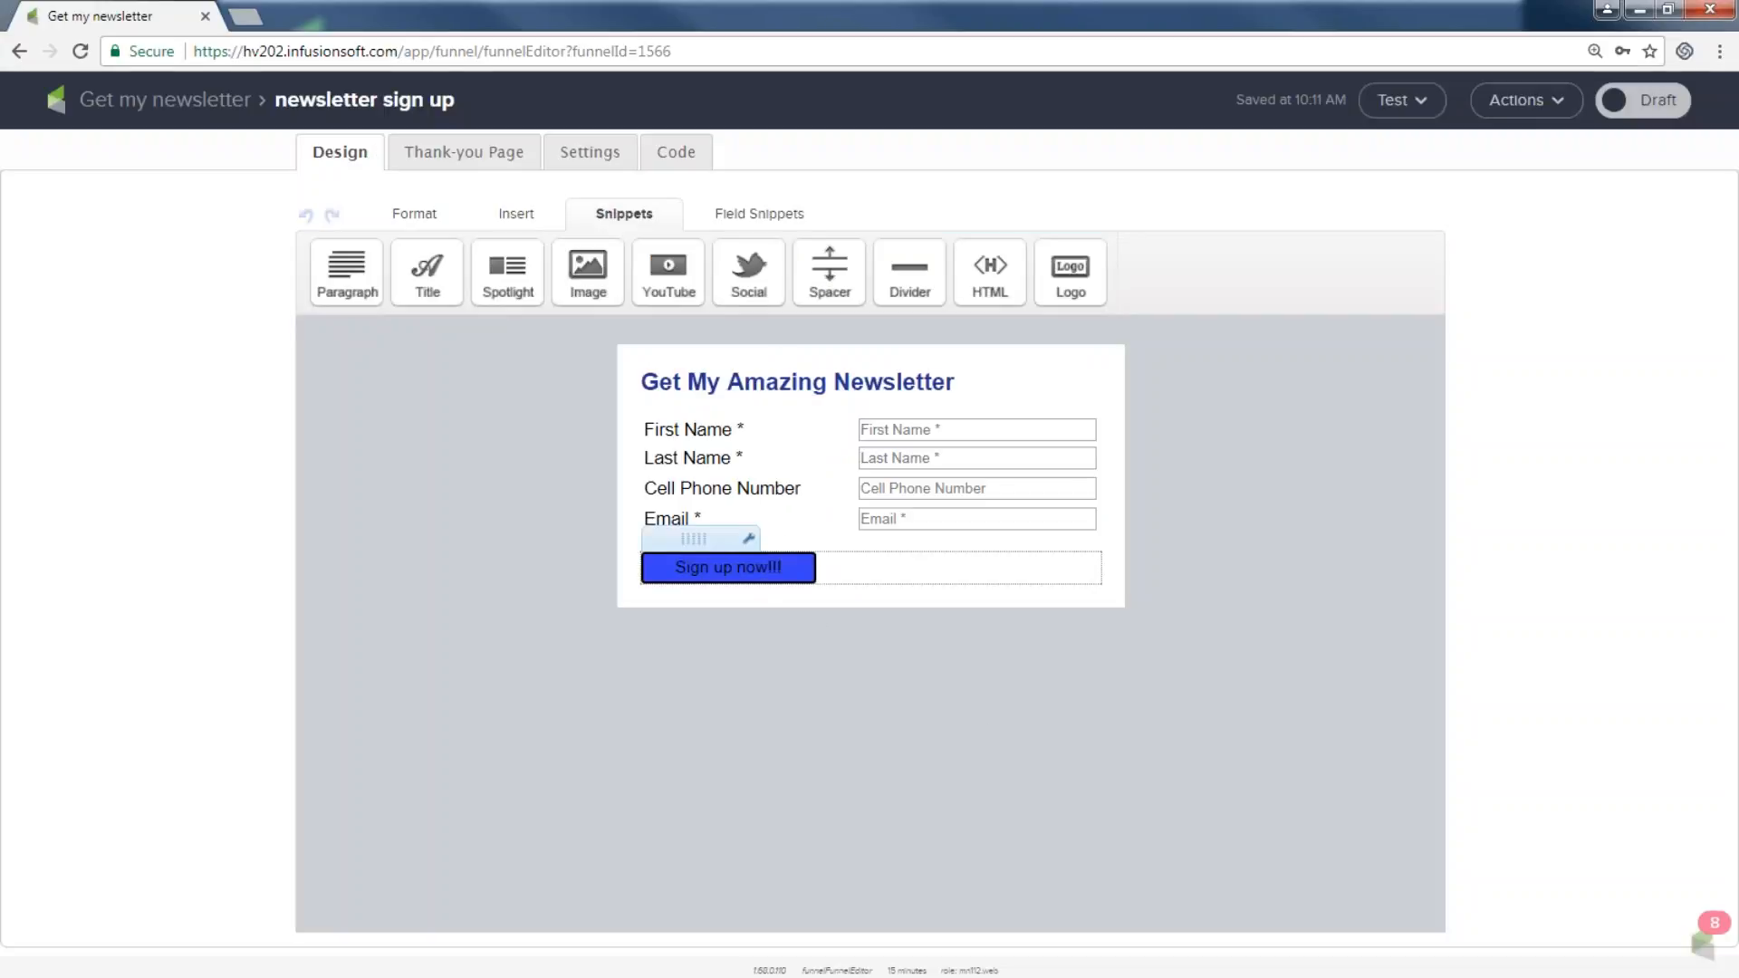
Change the submit button's text colour to light grey F7F7F7 and save.
click(748, 537)
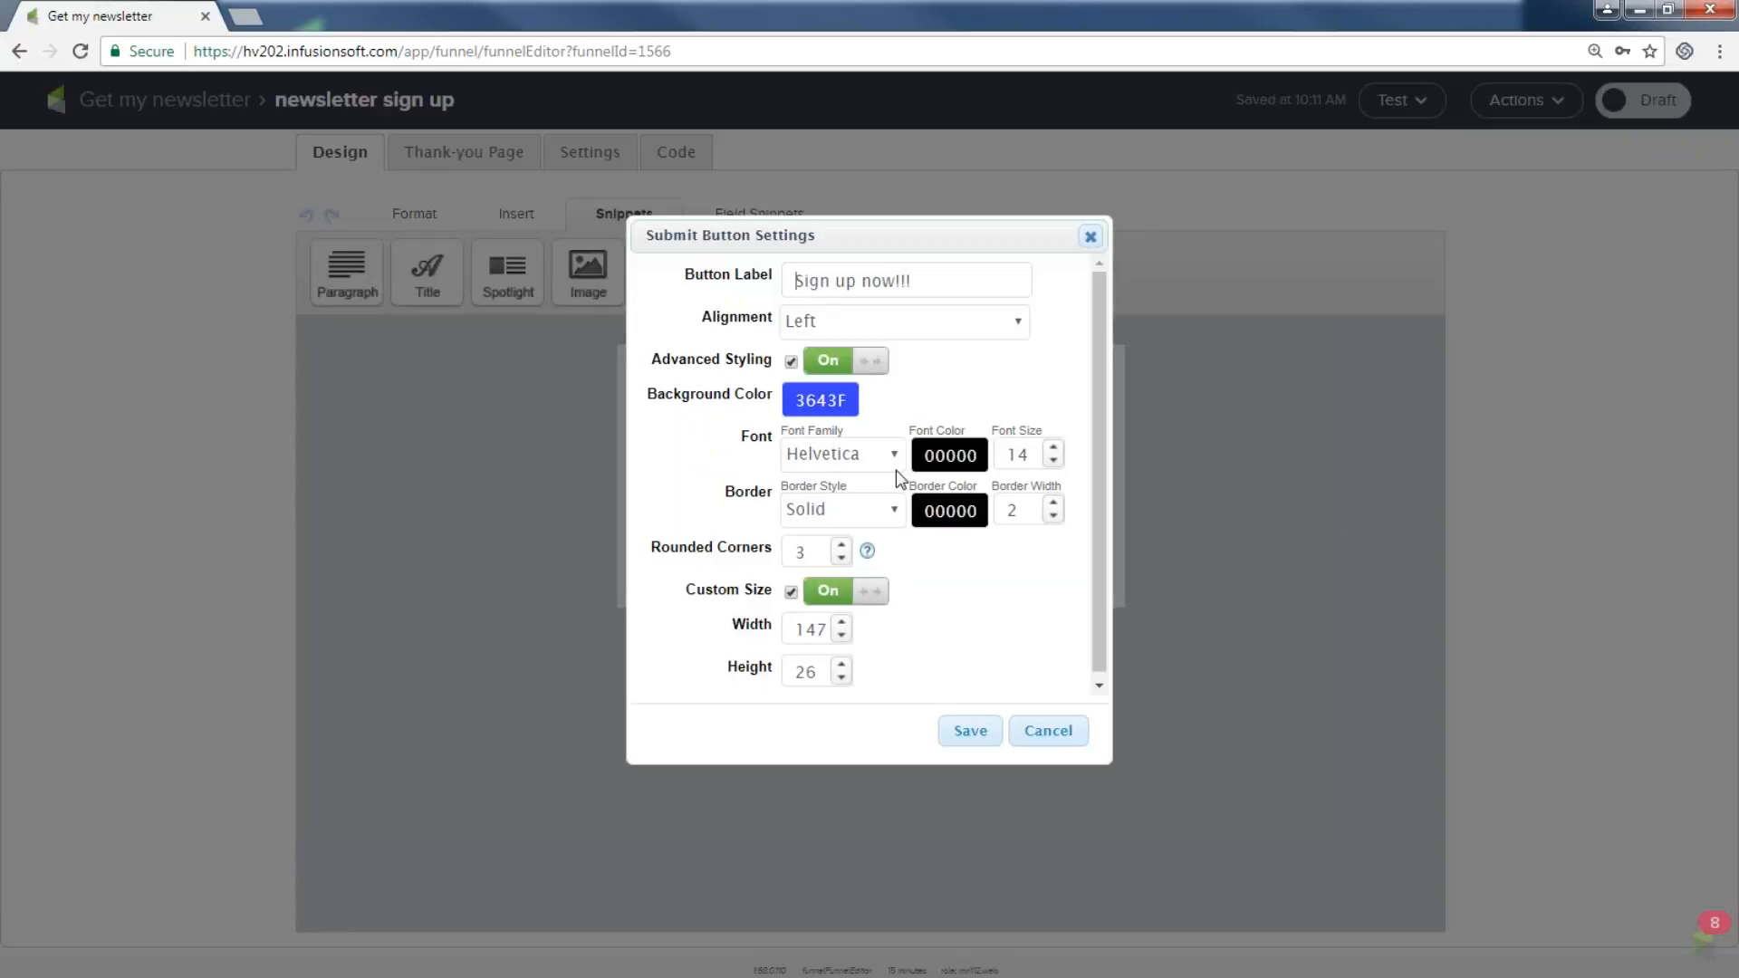
click(939, 453)
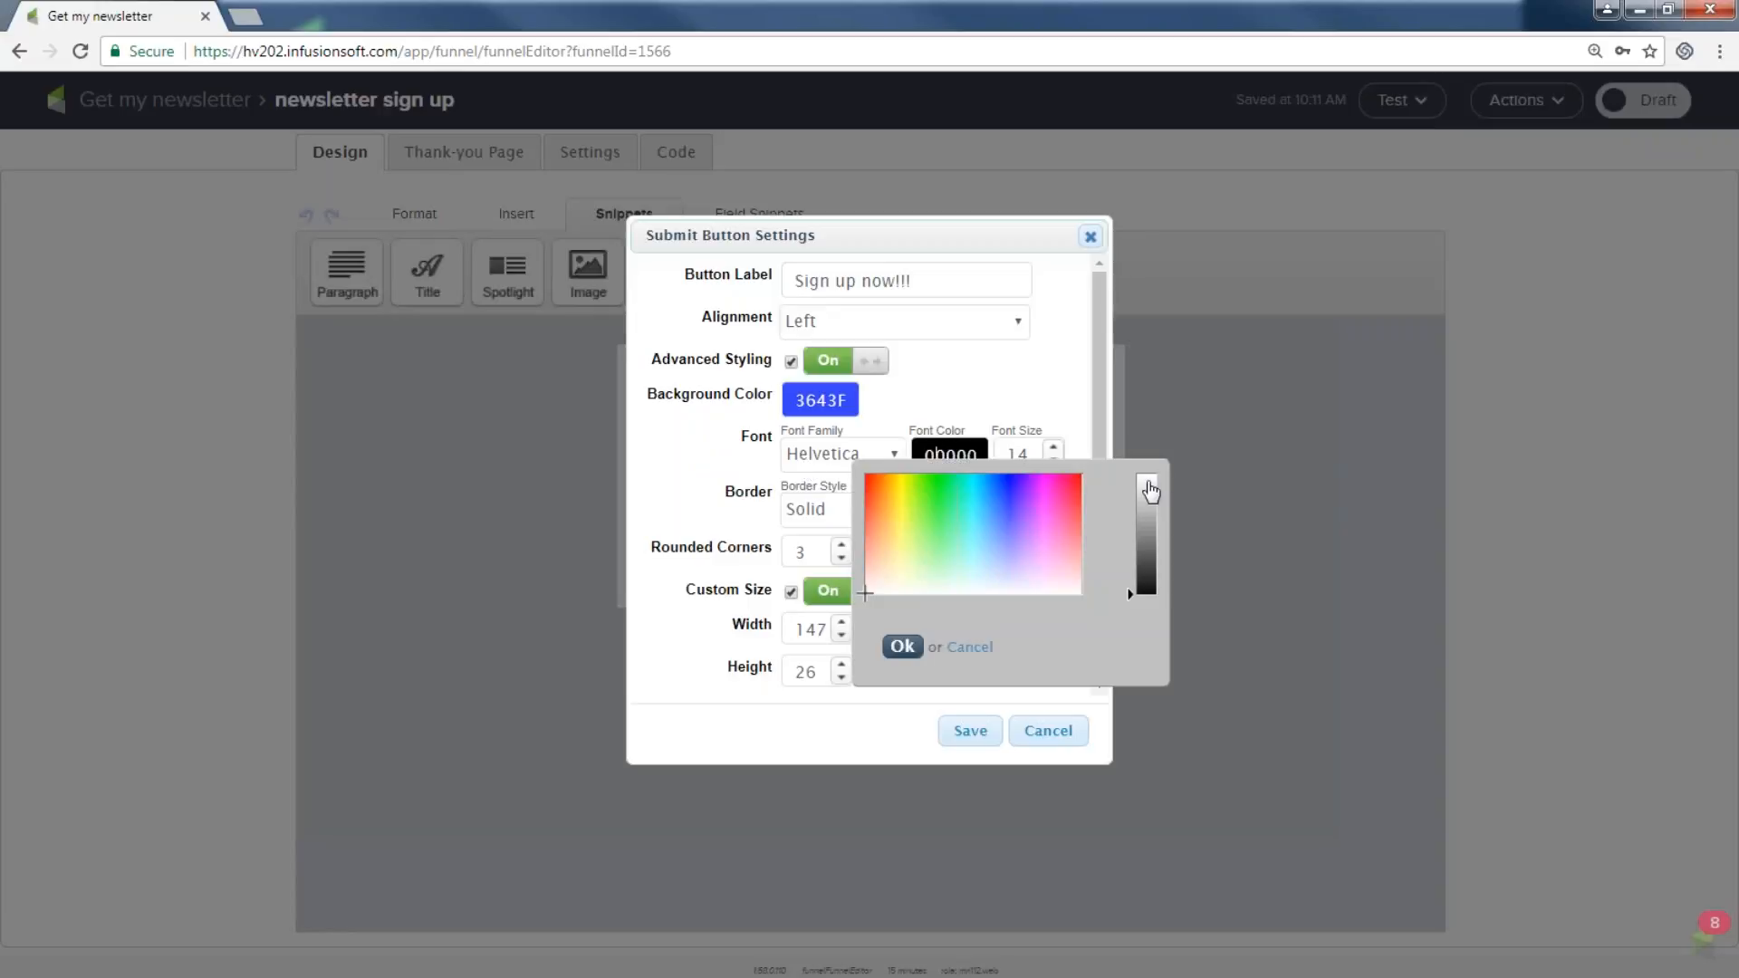
click(1141, 481)
click(901, 645)
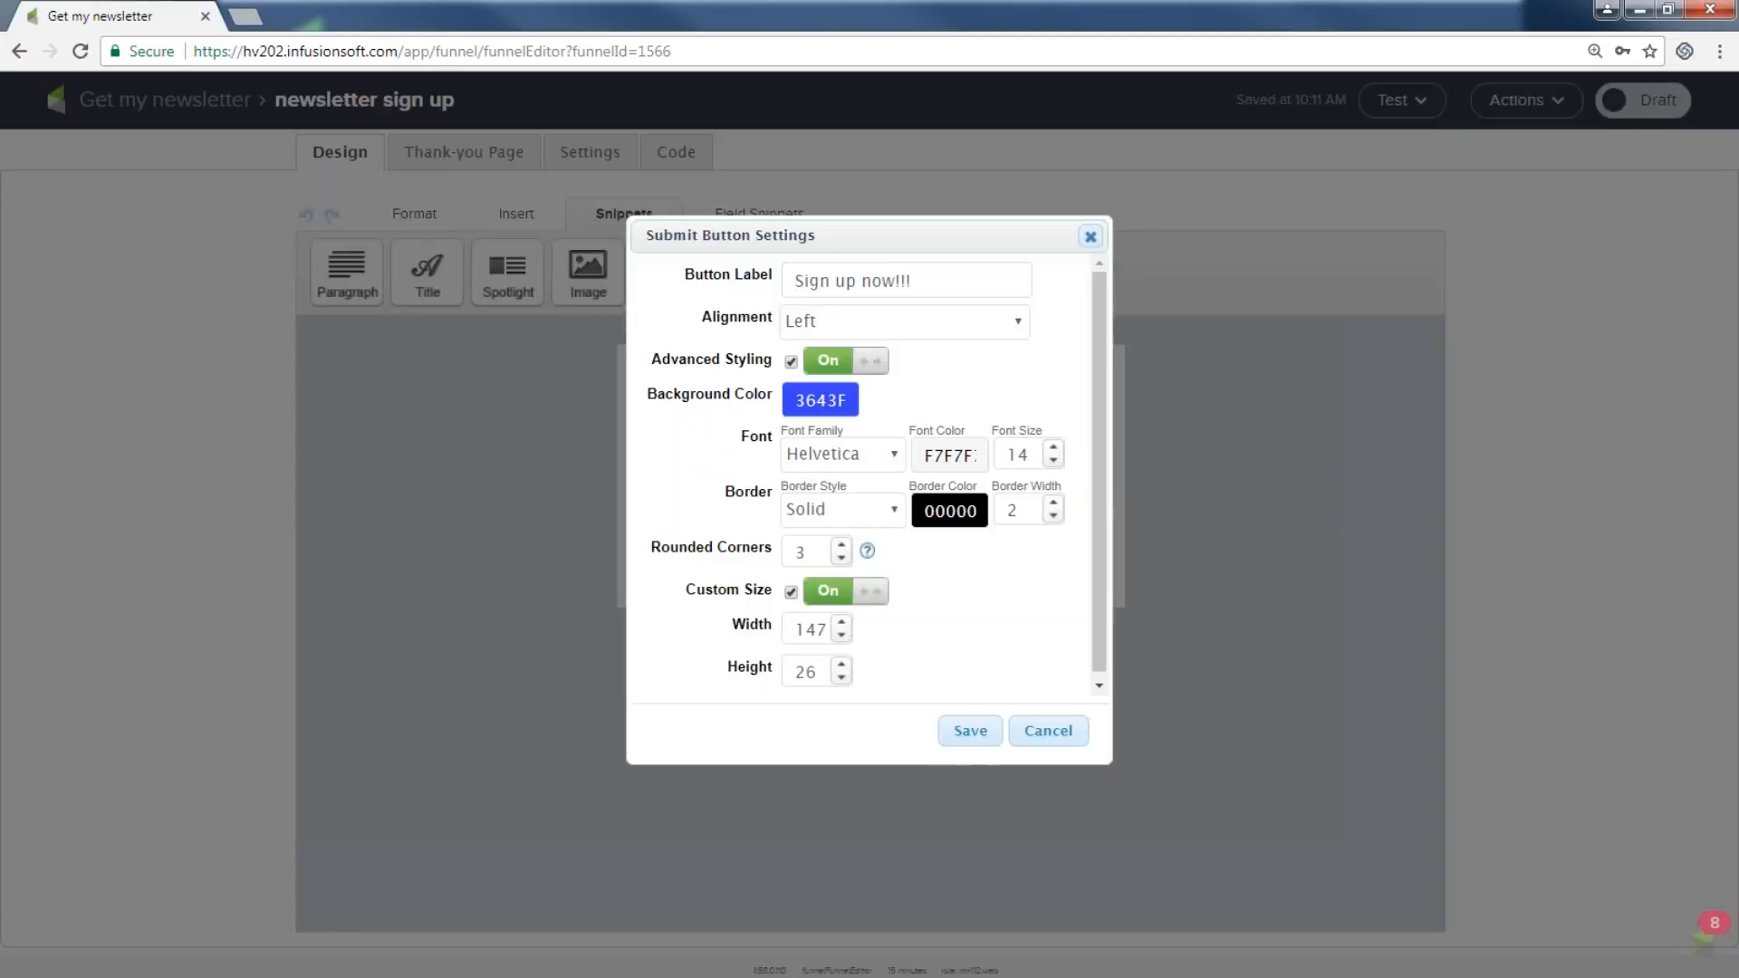
click(970, 732)
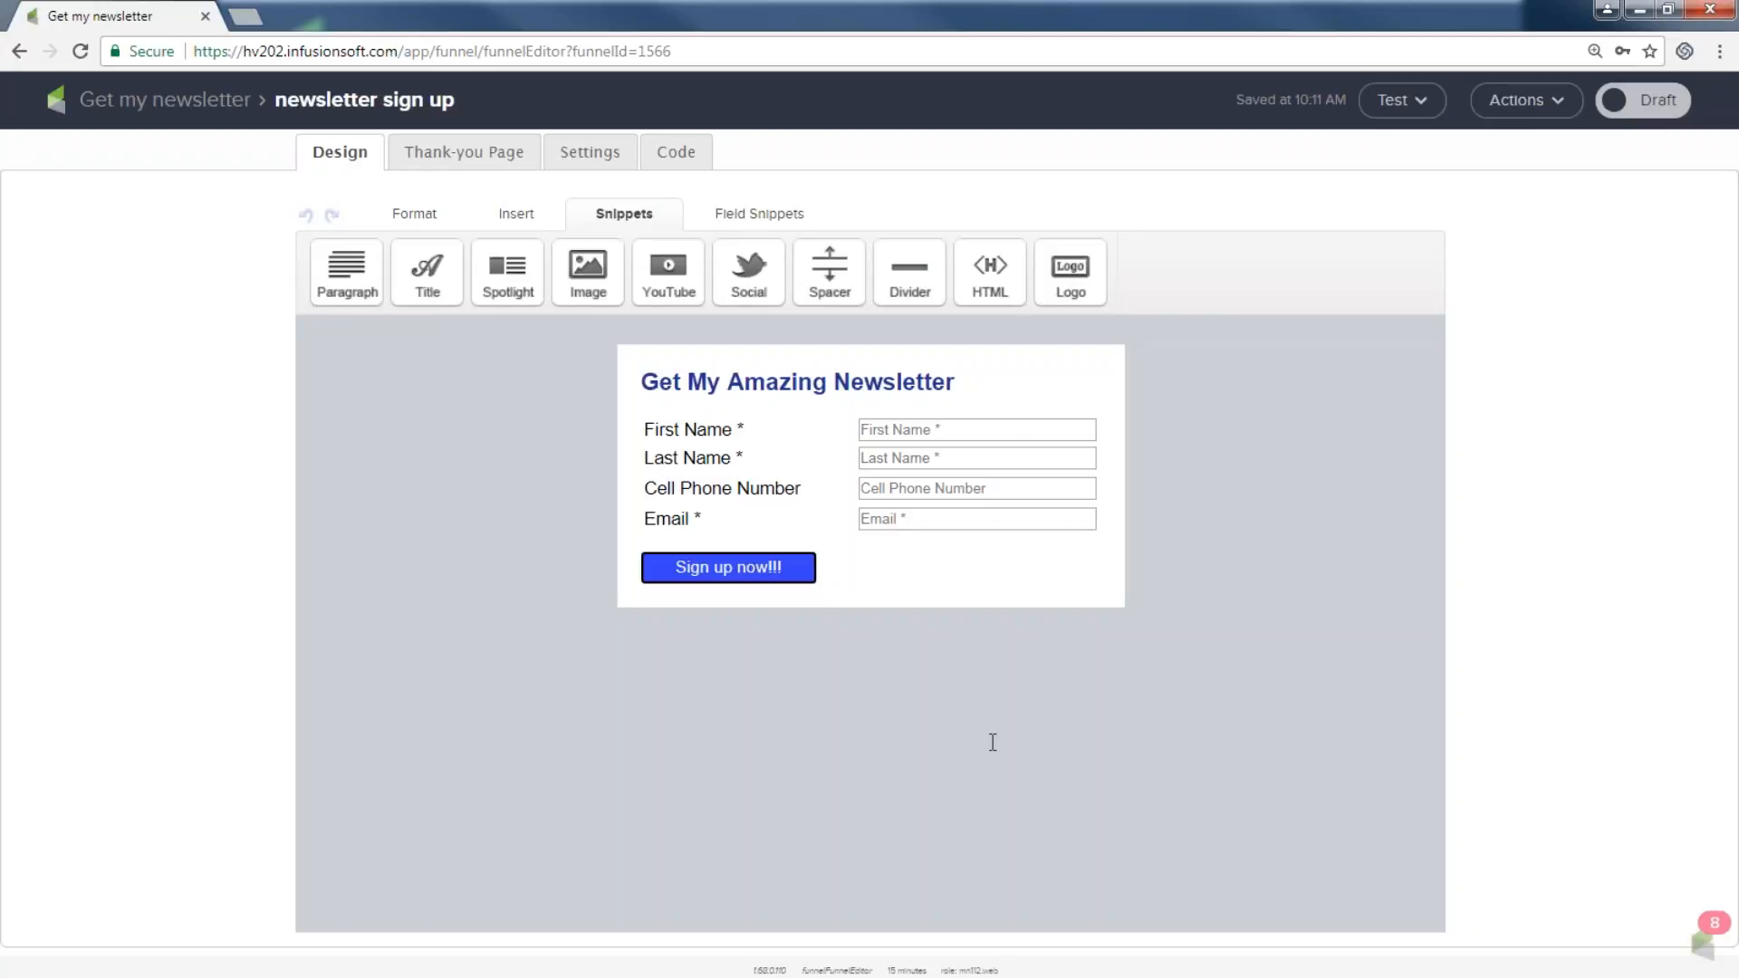
Switch the form from draft to ready and bring up its thank-you page for editing.
click(1664, 110)
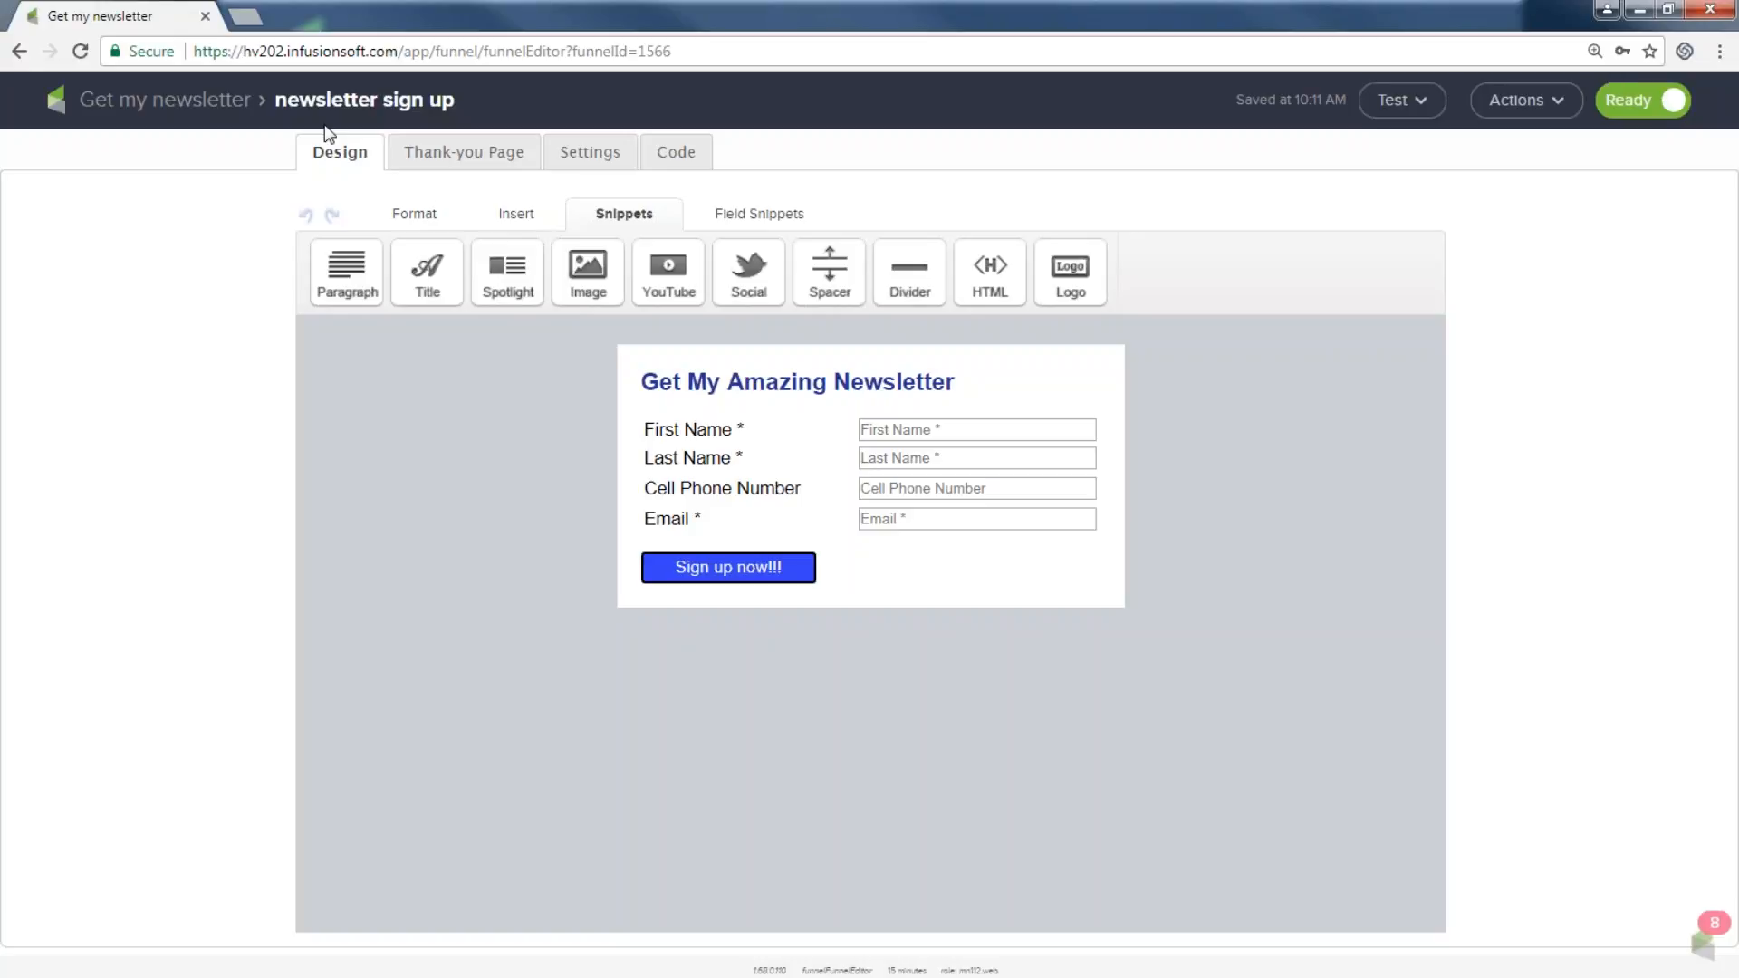
click(468, 154)
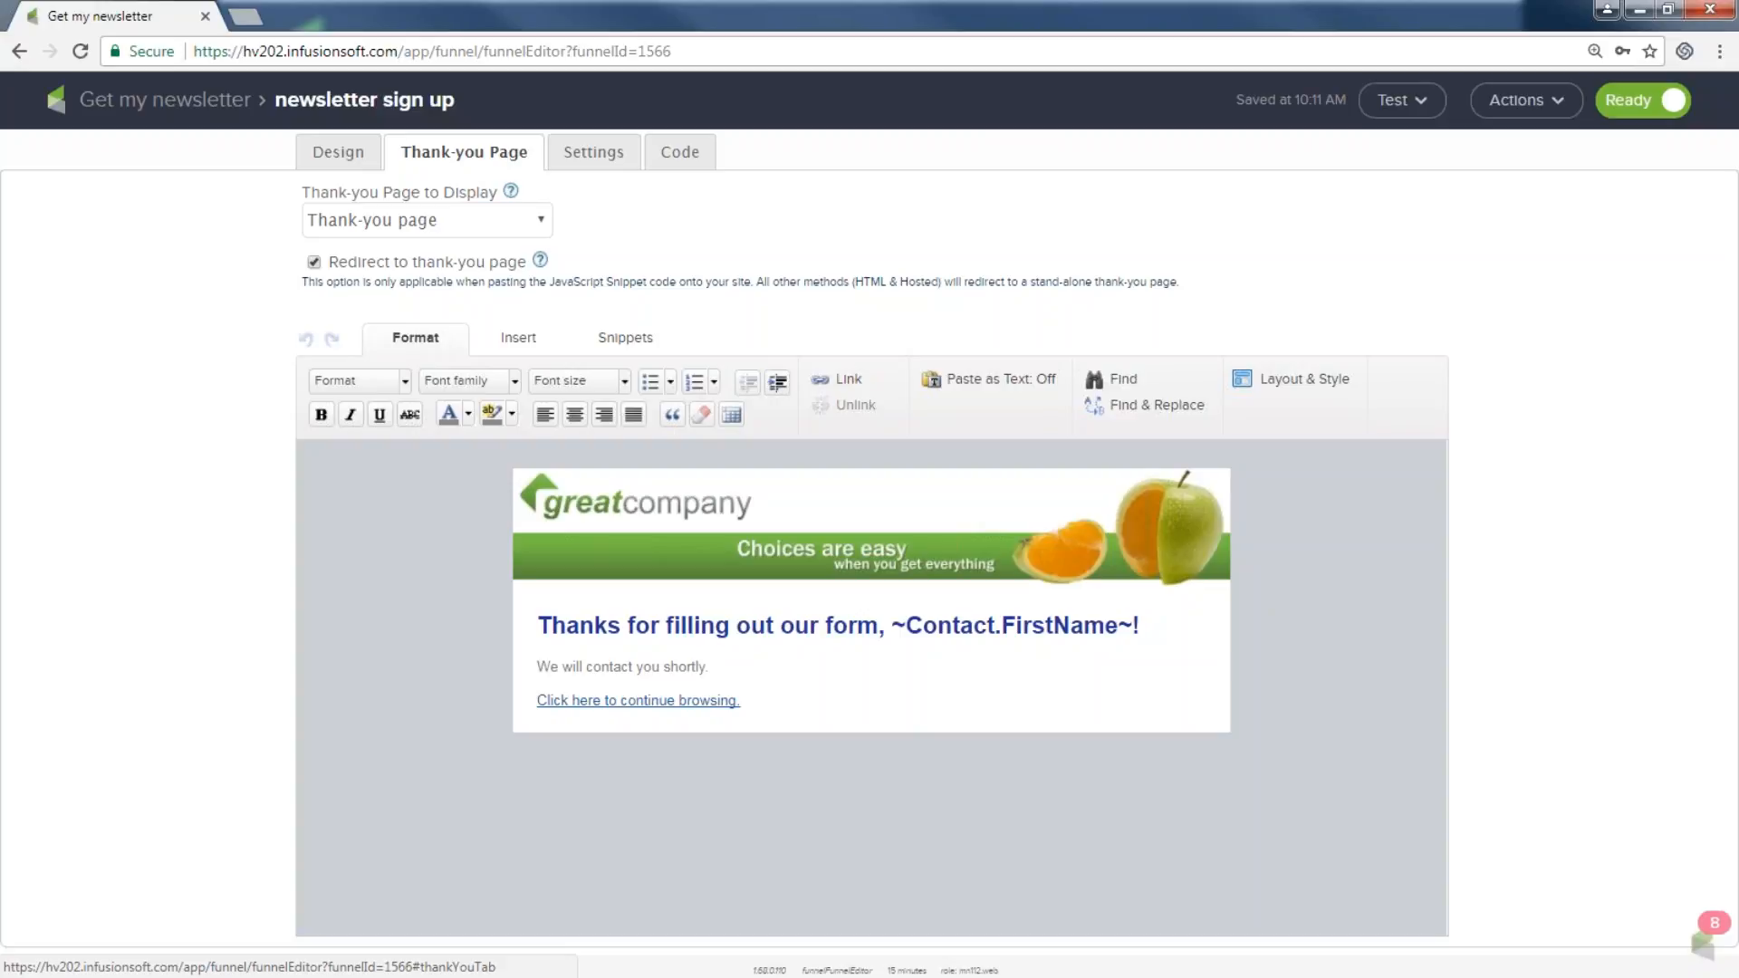
Replace the thank-you page header banner with the infusionsoft_hearts.png image.
double_click(712, 520)
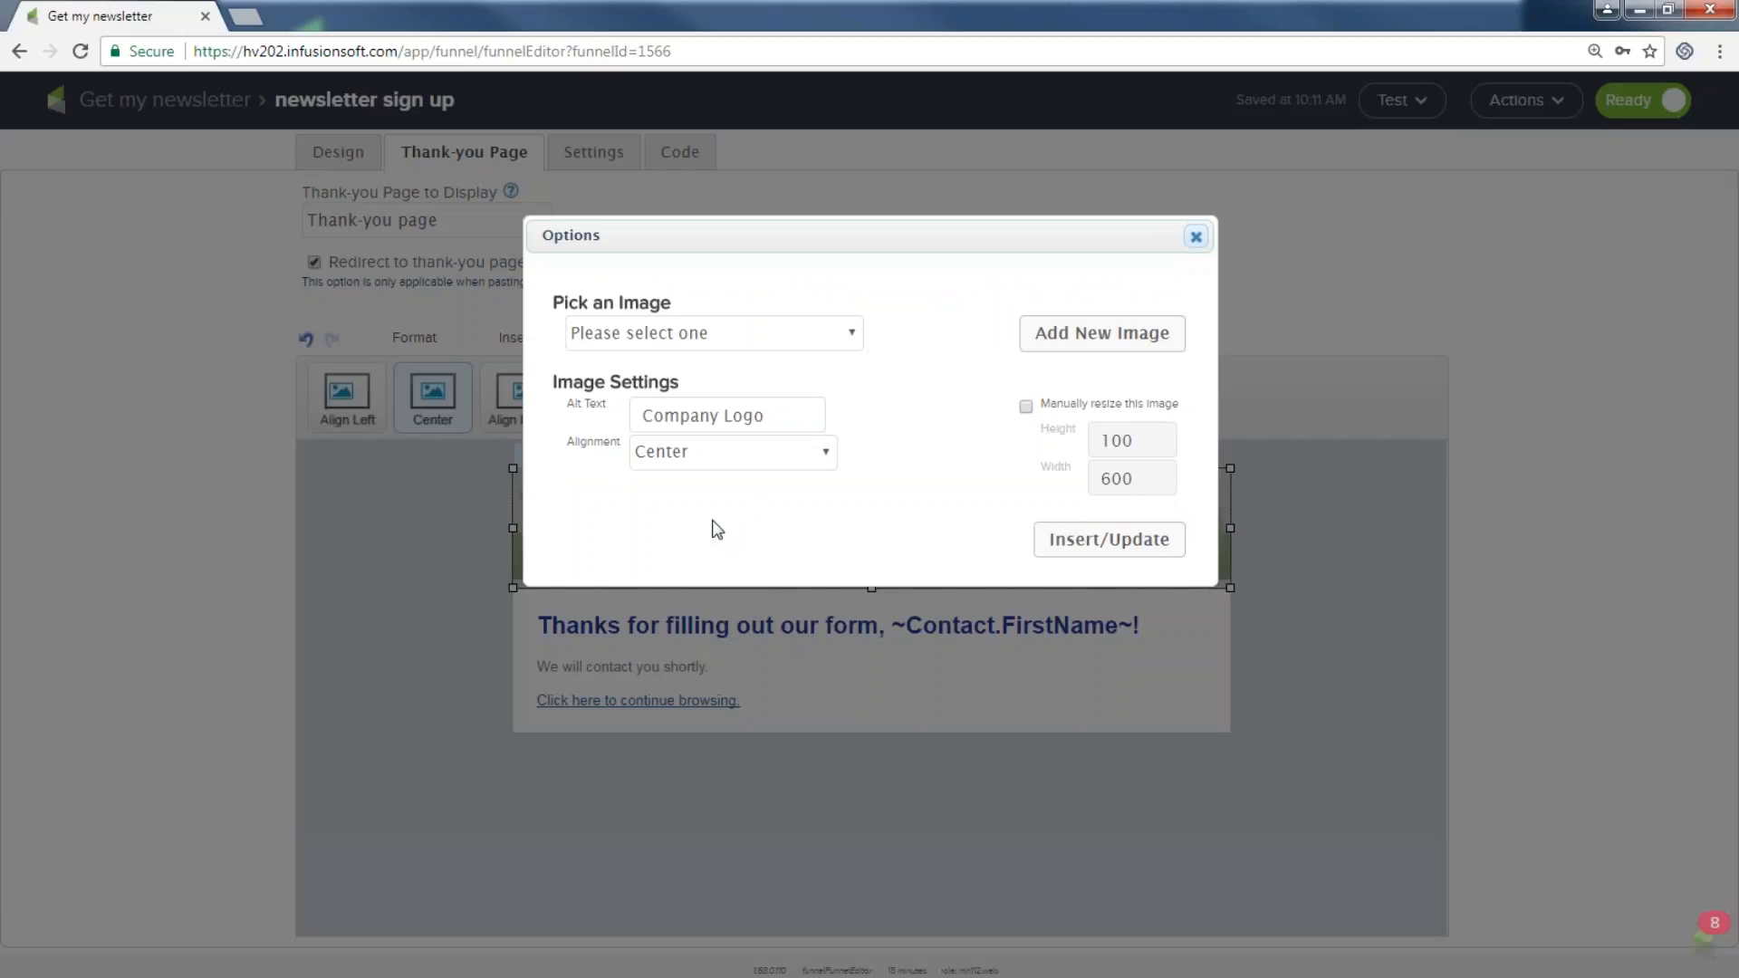
click(853, 334)
scroll(715, 562, down, 20)
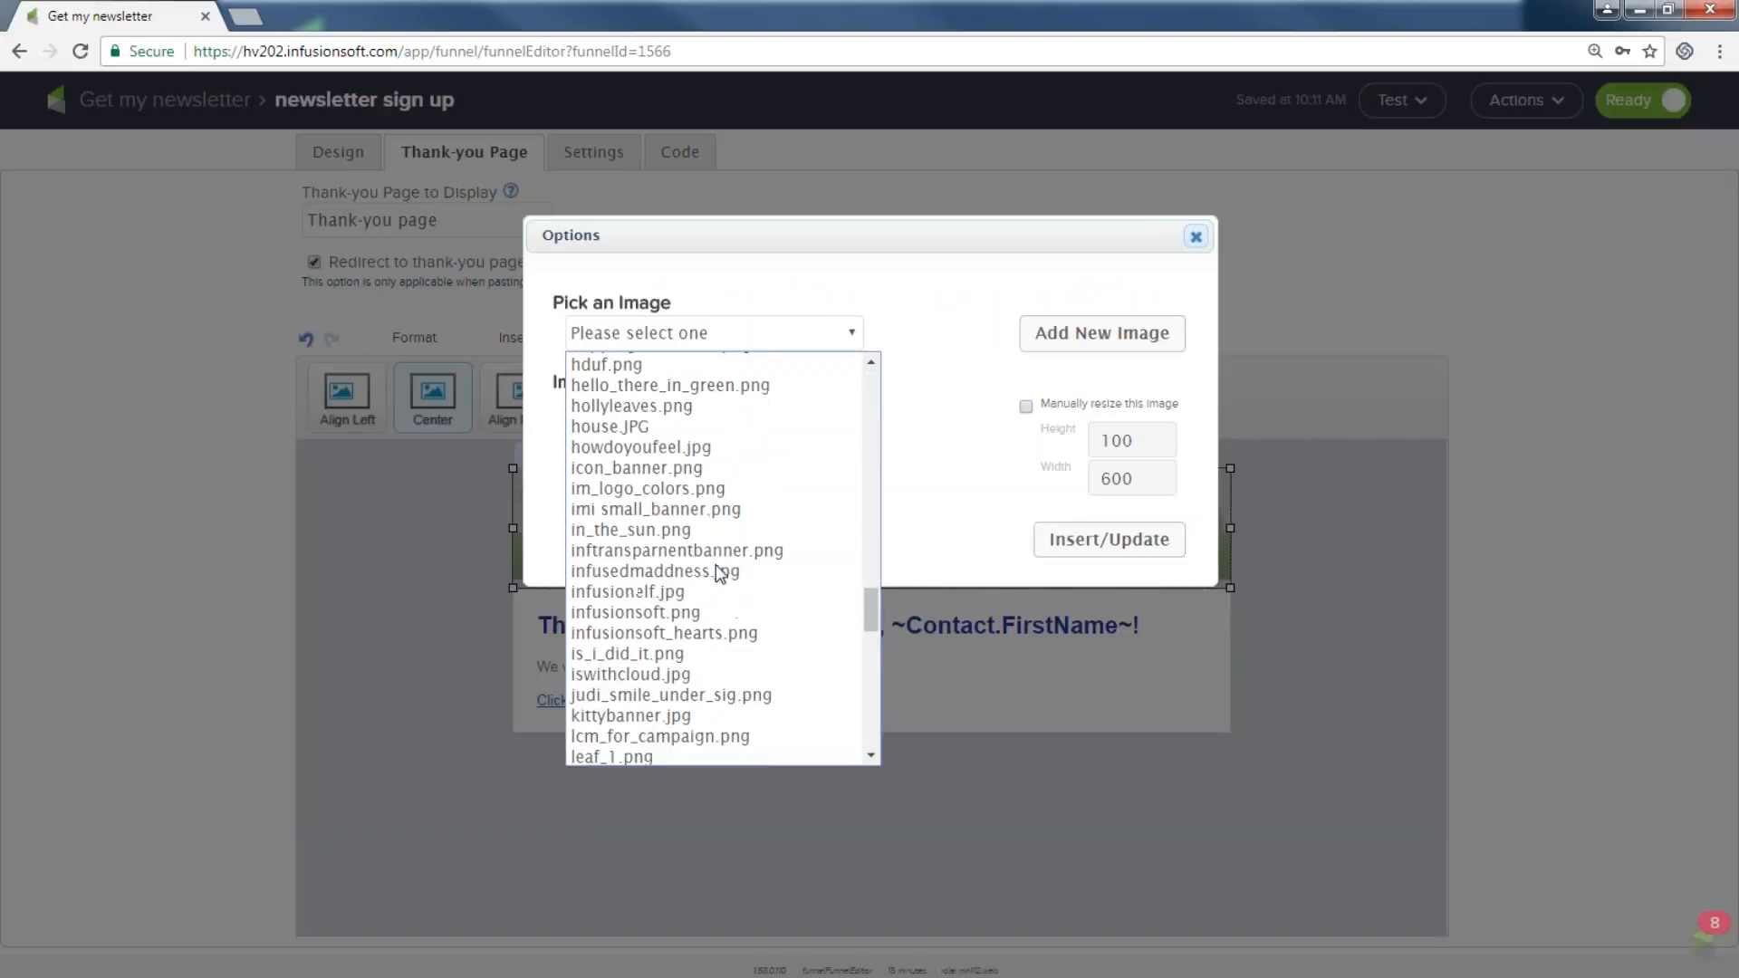
scroll(716, 574, down, 7)
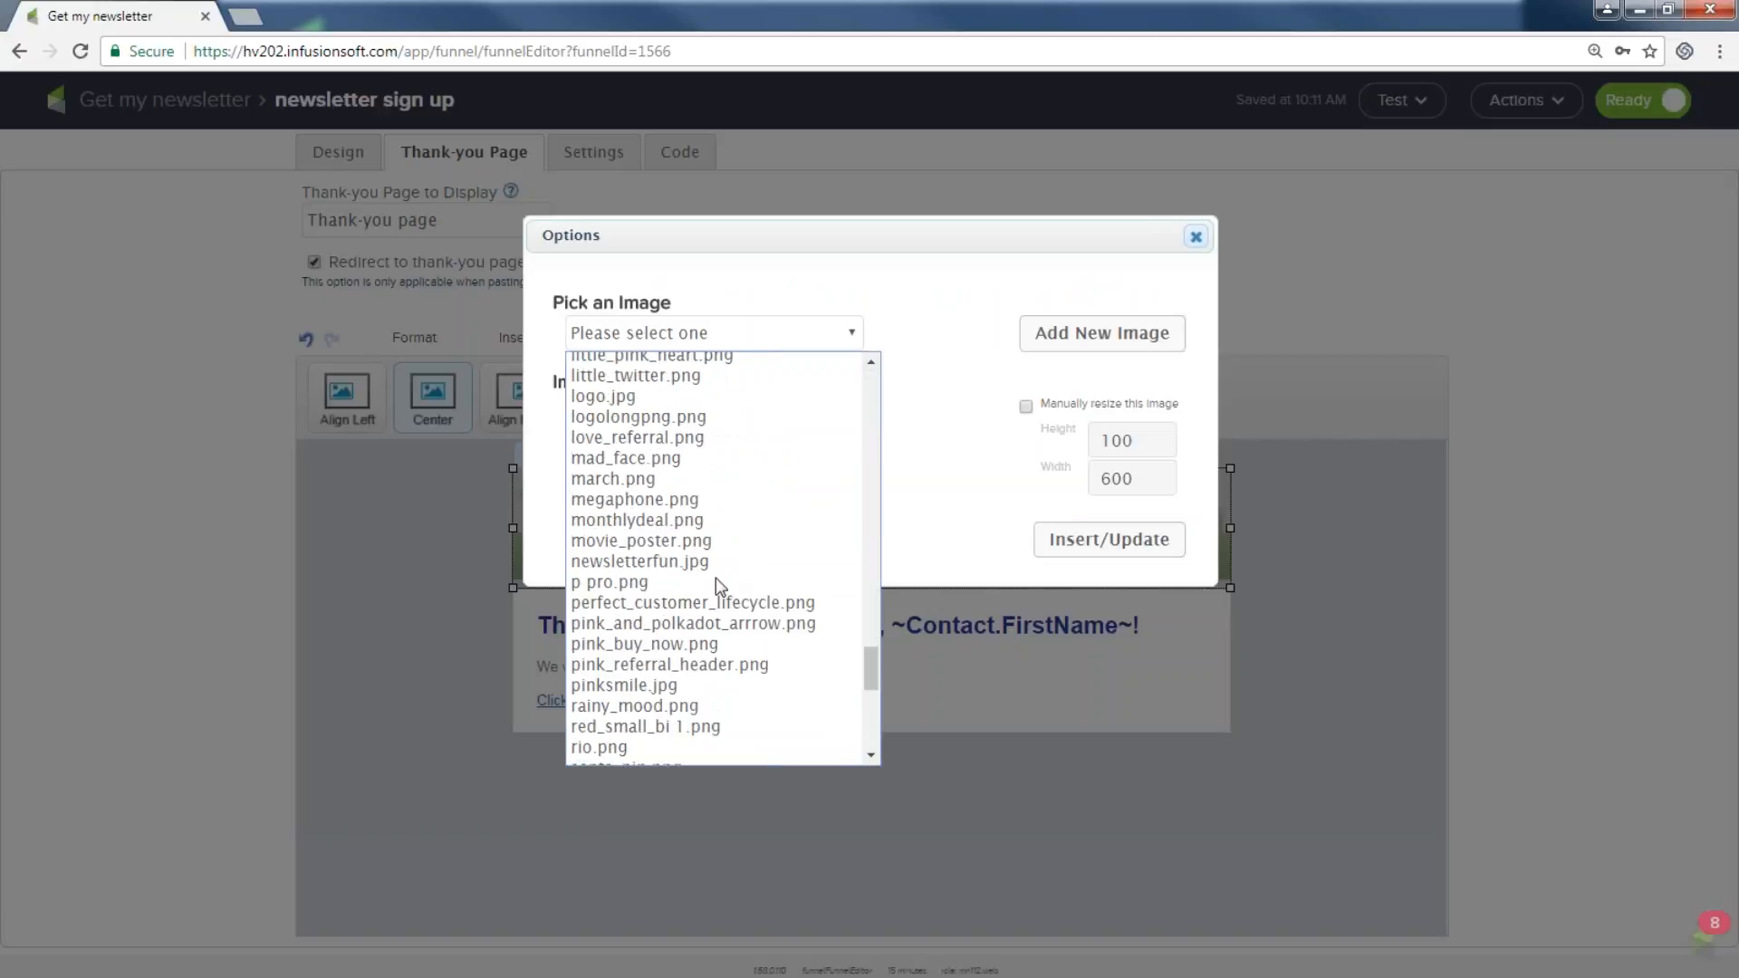
scroll(710, 563, down, 8)
scroll(710, 564, up, 11)
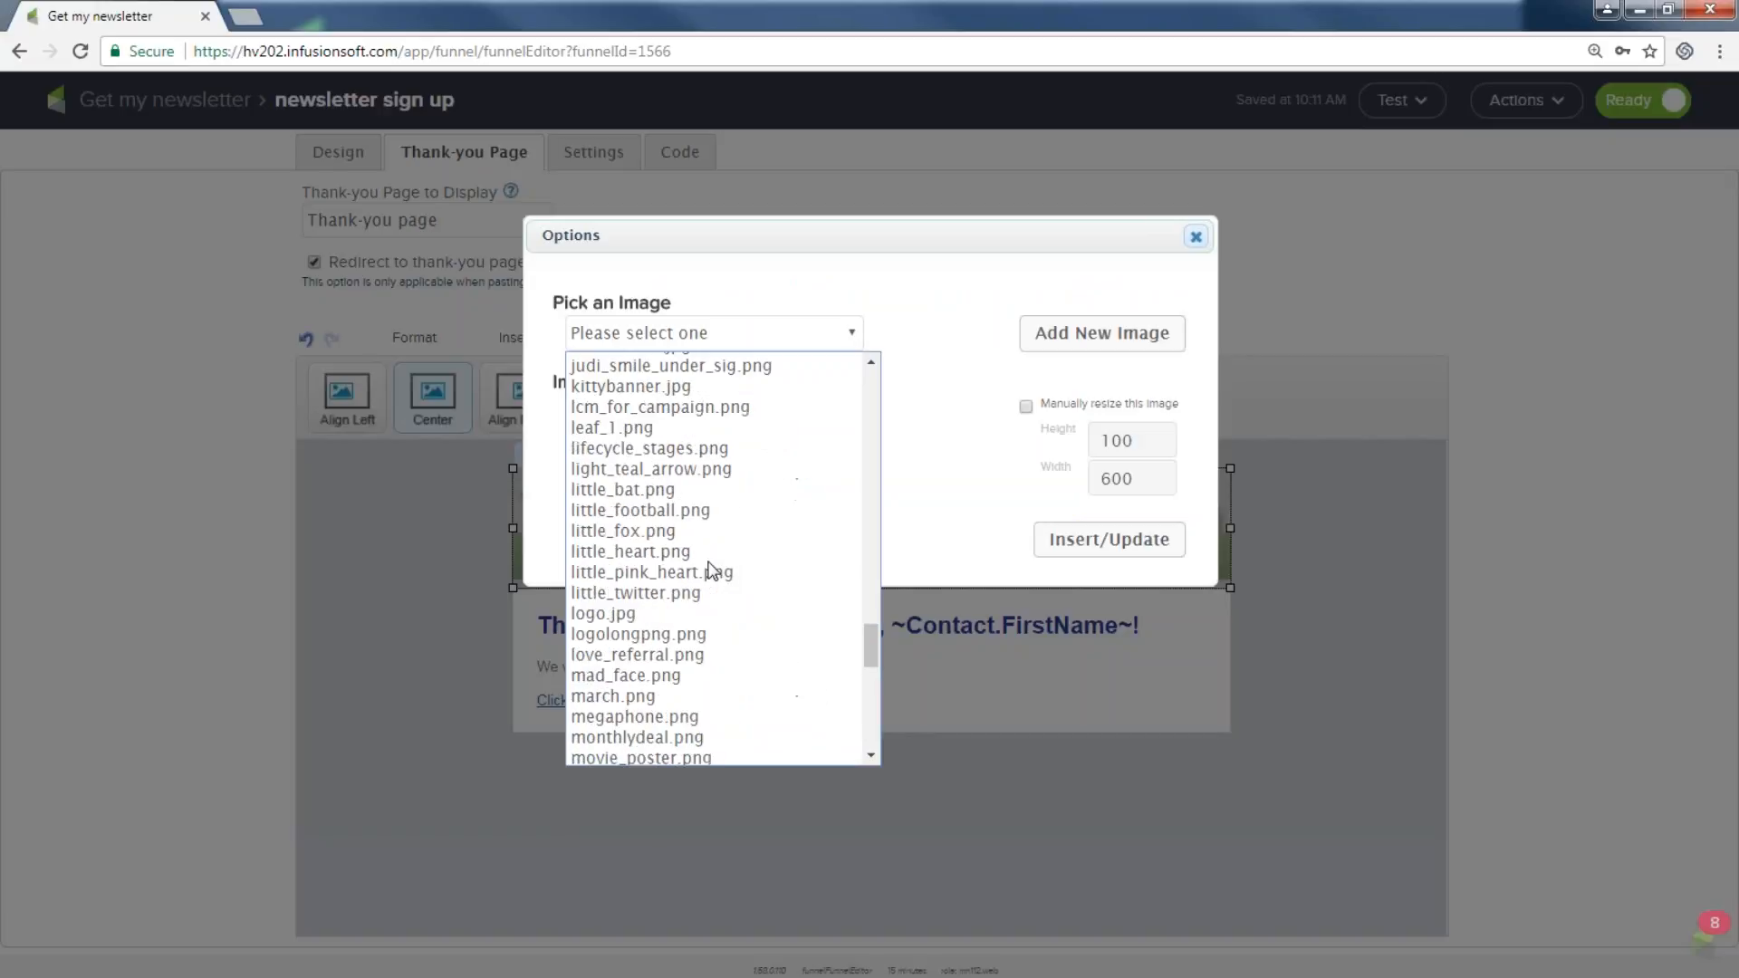
scroll(700, 541, up, 3)
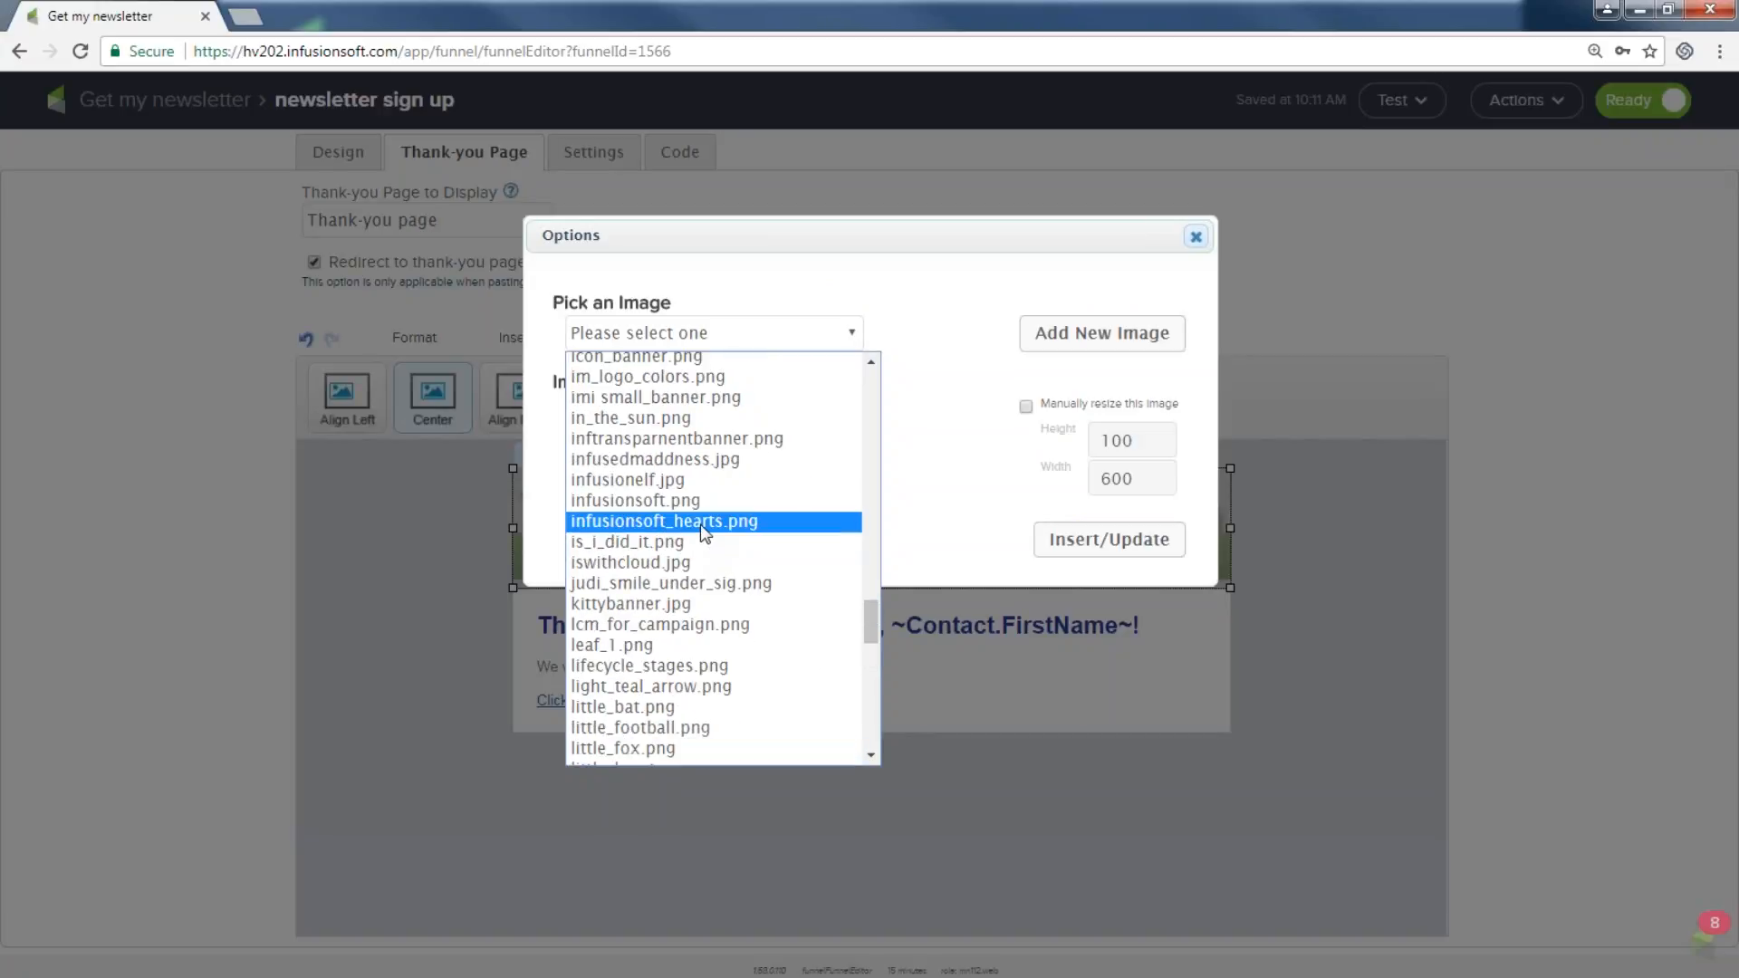
click(704, 529)
click(1095, 665)
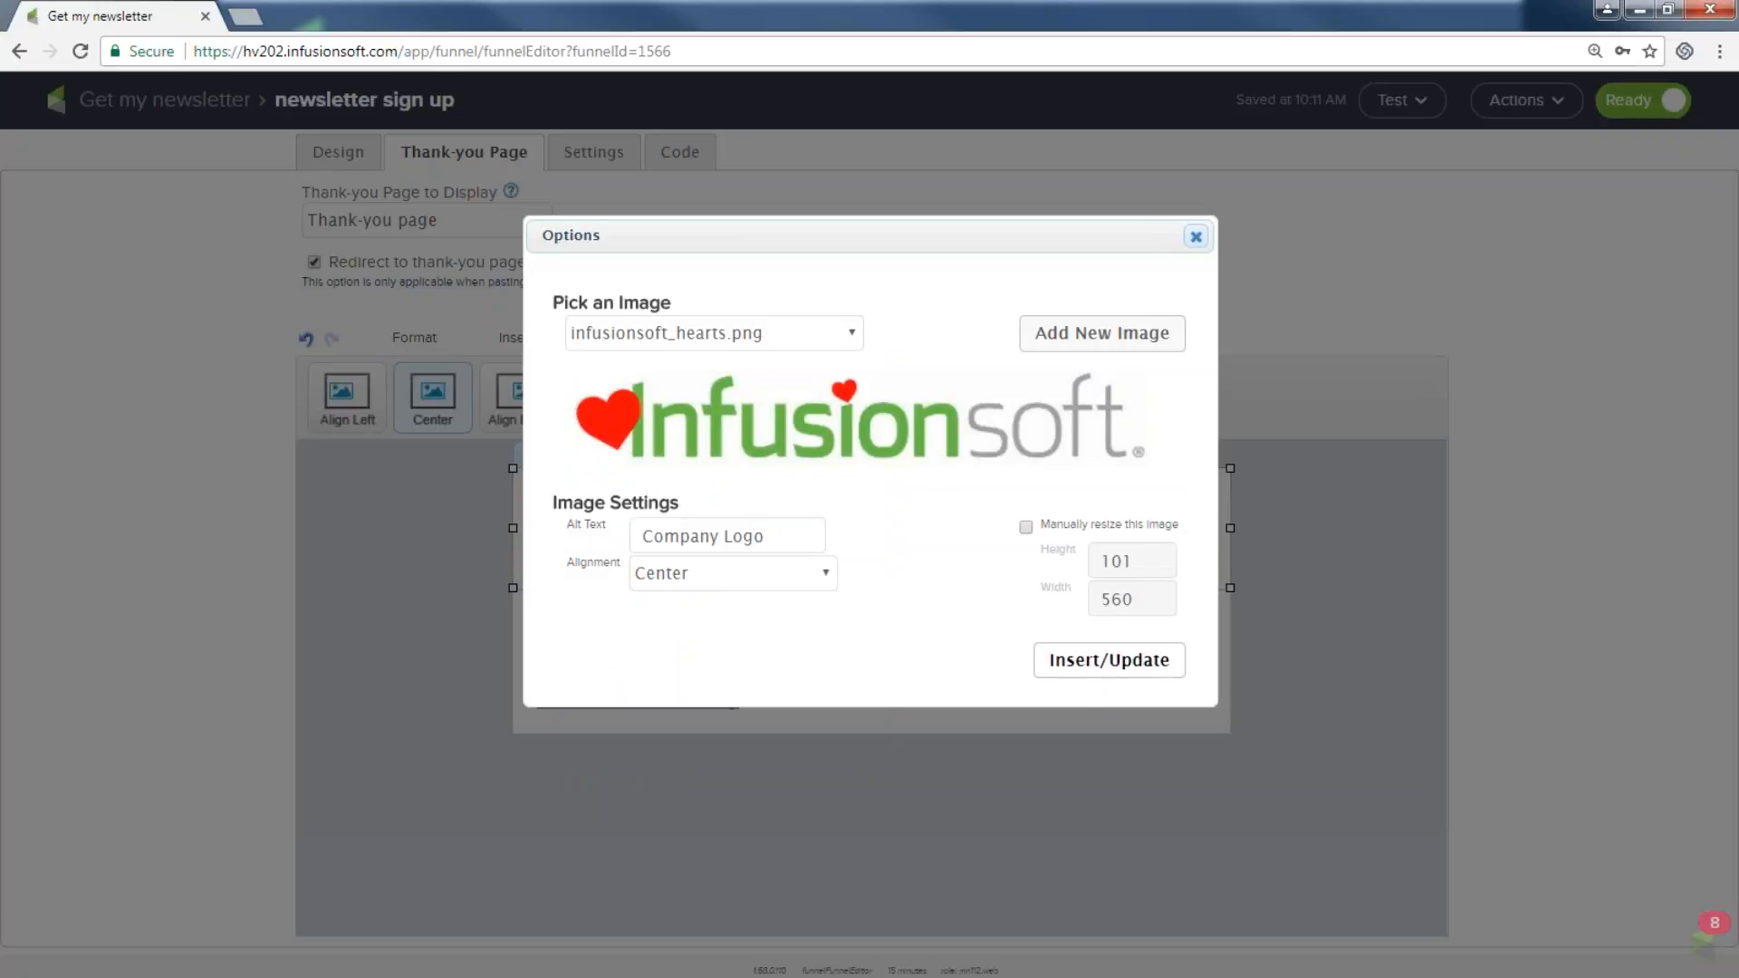
click(1264, 661)
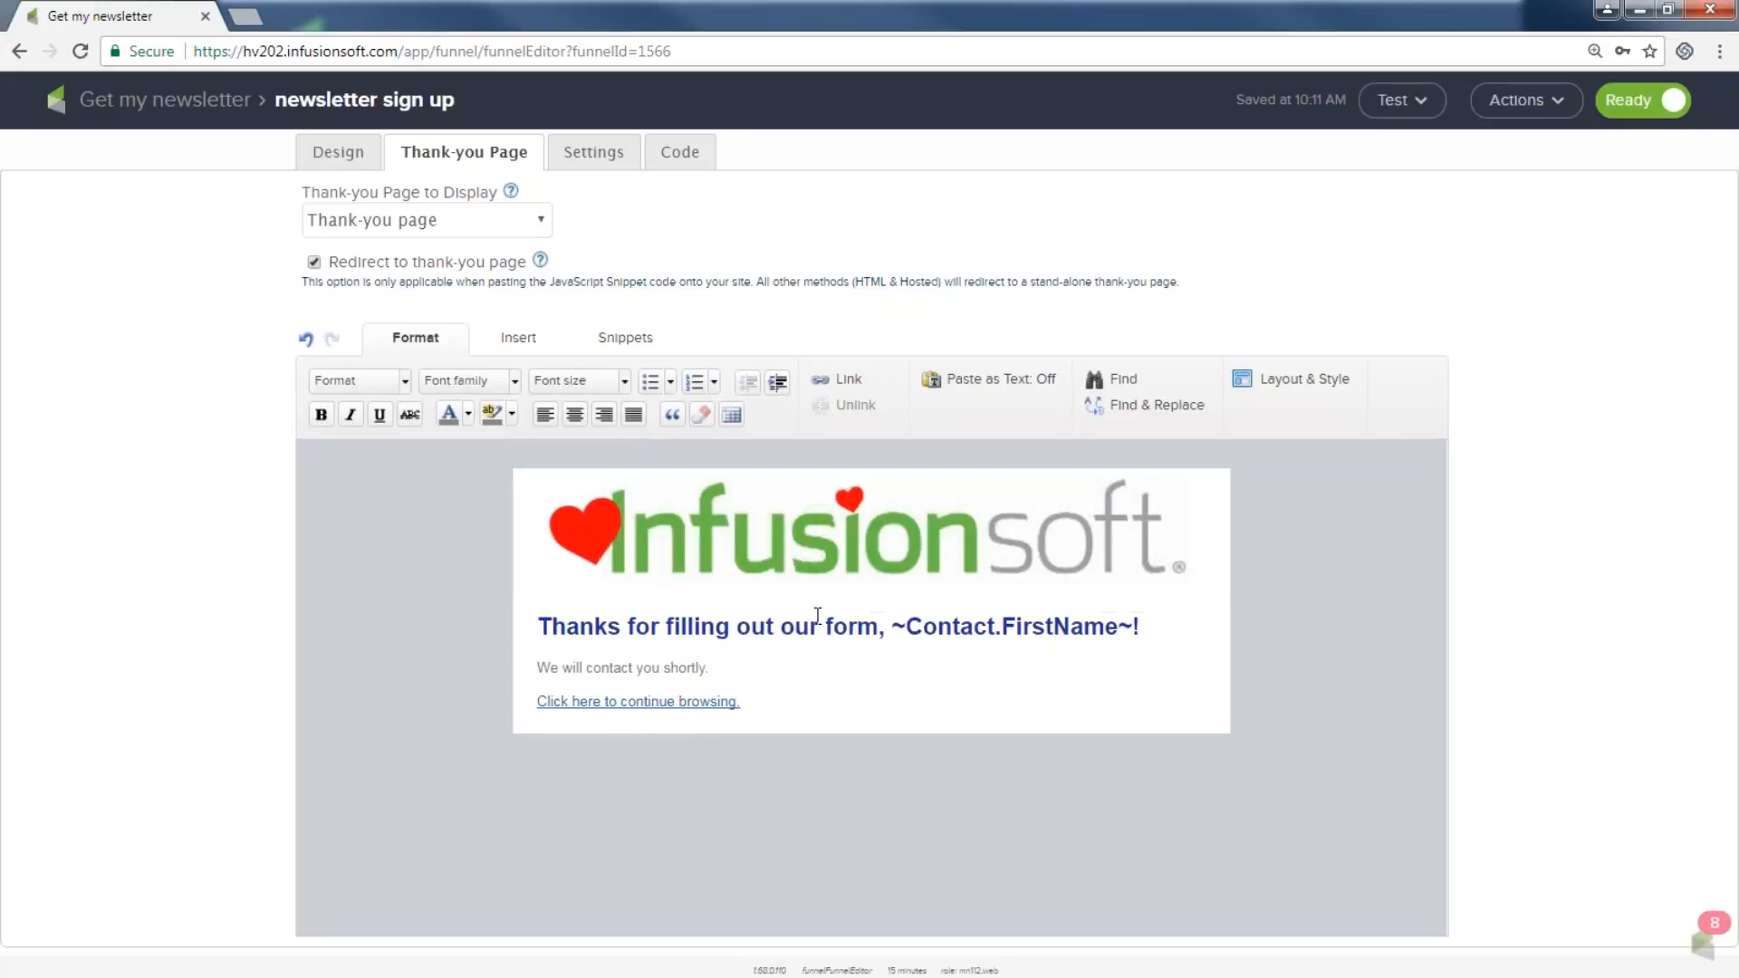
Replace 'Thanks for filling out our form' with 'You Got It', then select the paragraphs below.
drag(879, 626, 533, 640)
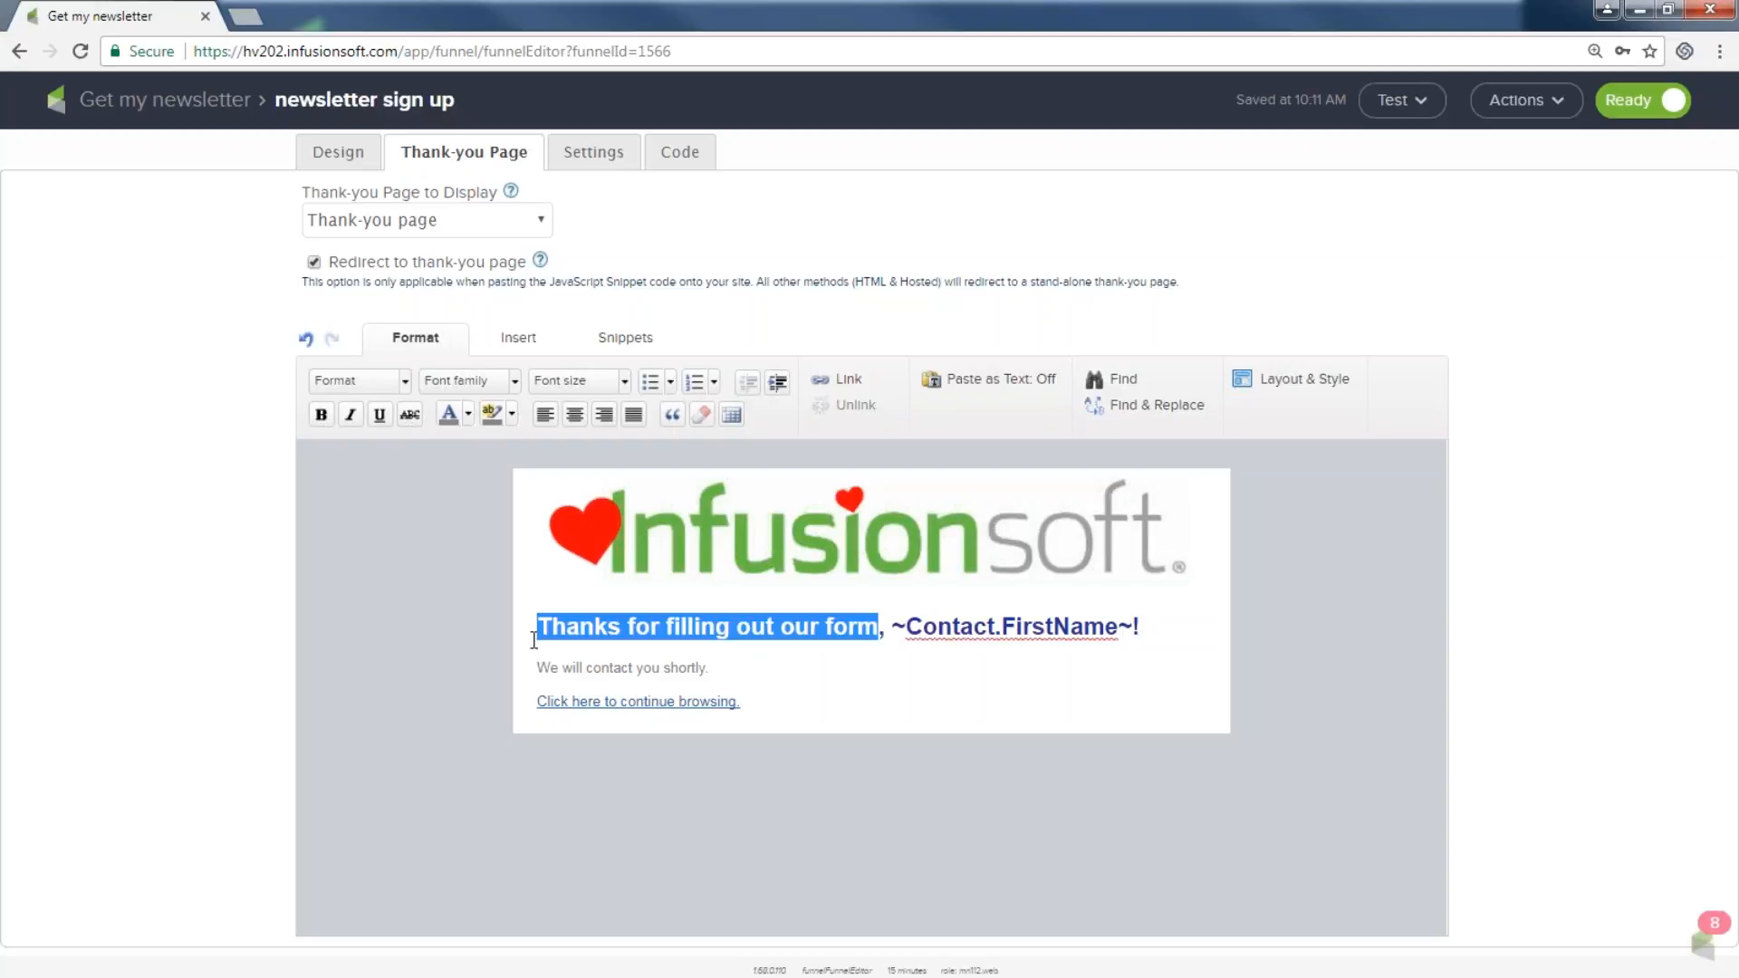
text(You Got It)
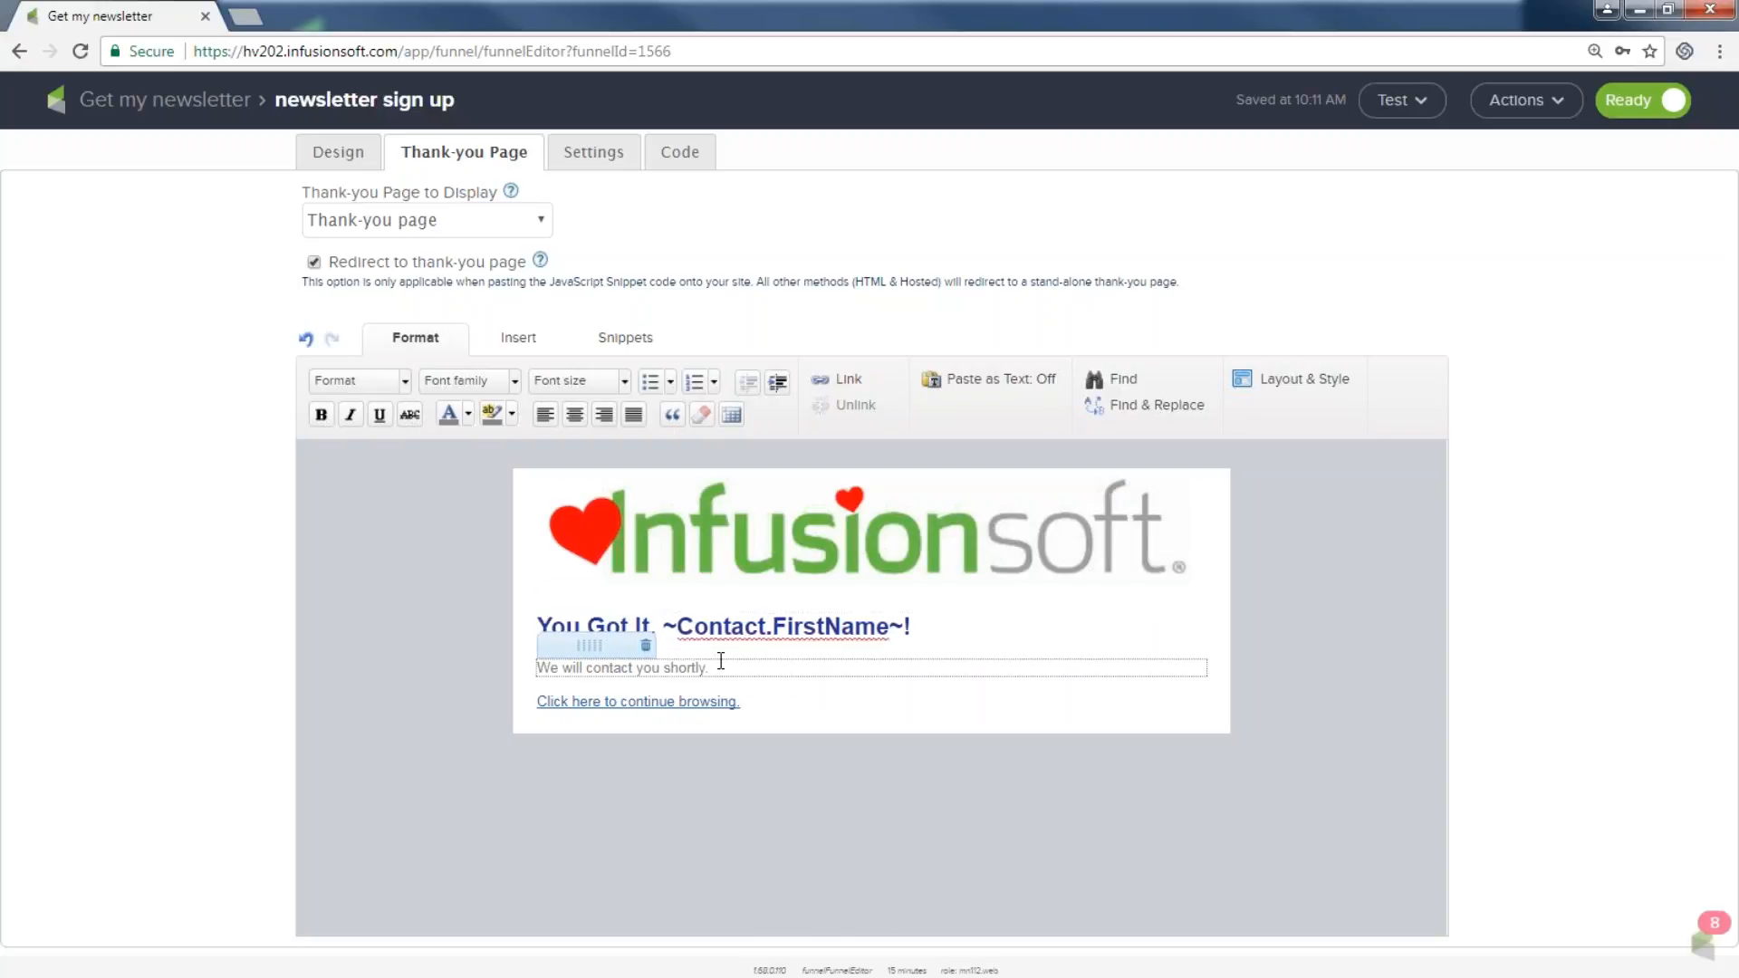
drag(716, 666, 532, 670)
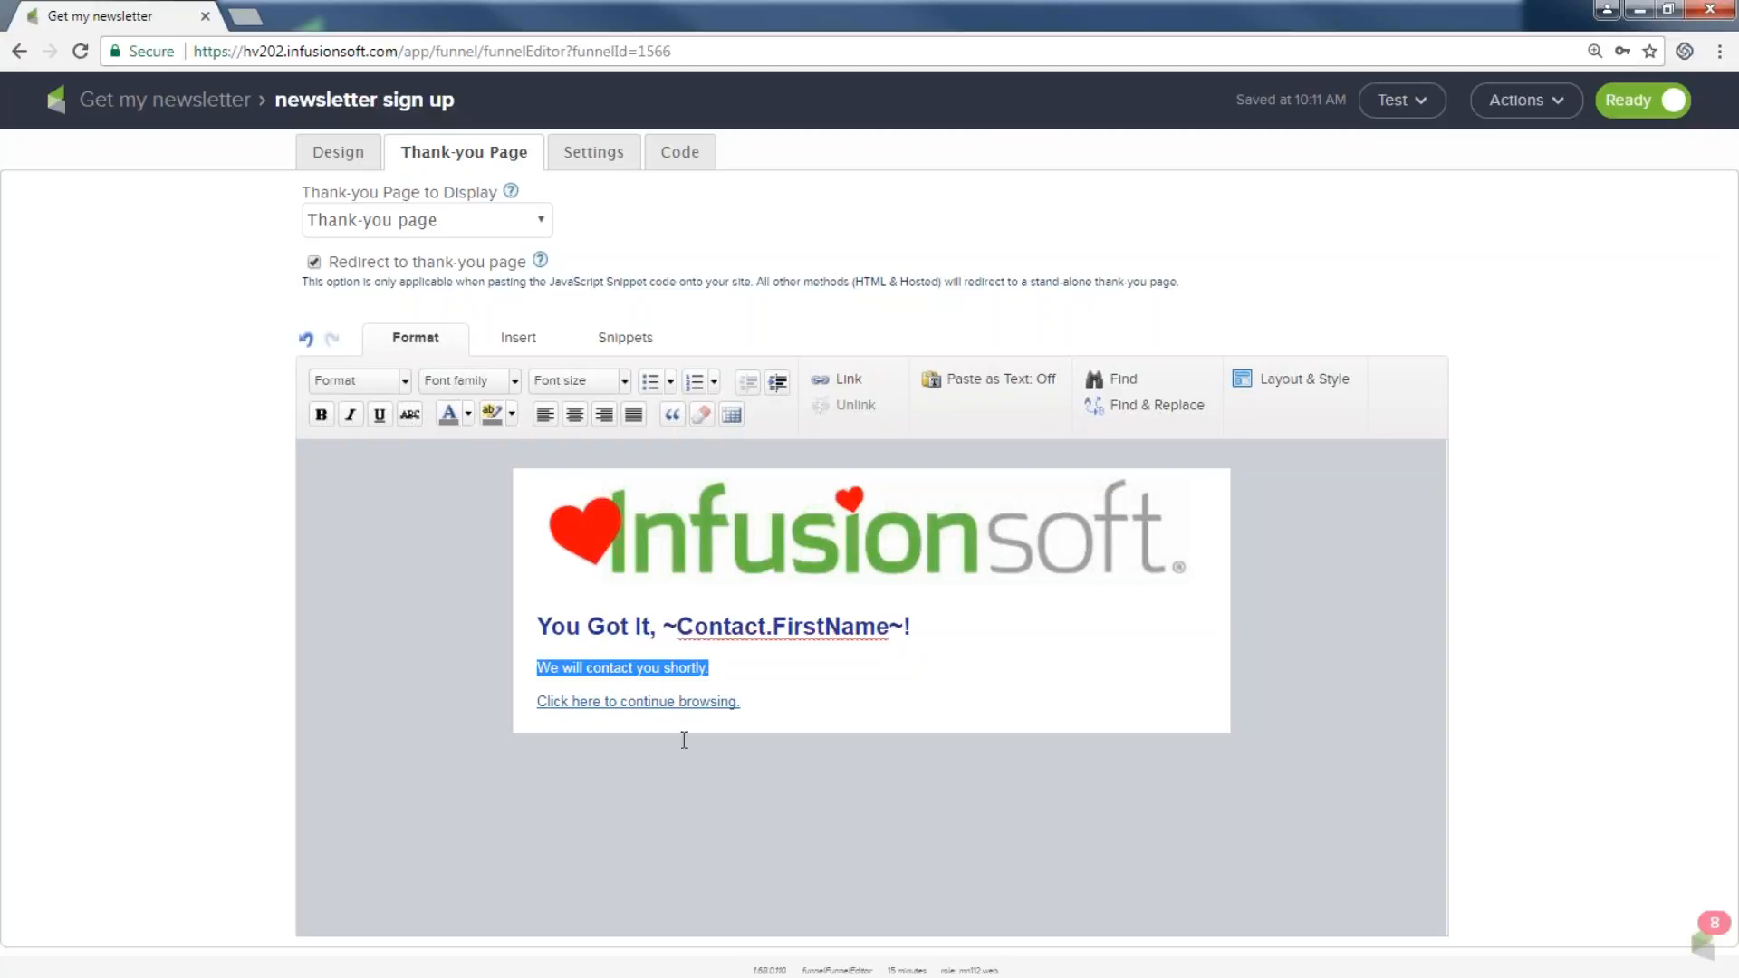
drag(745, 706, 535, 701)
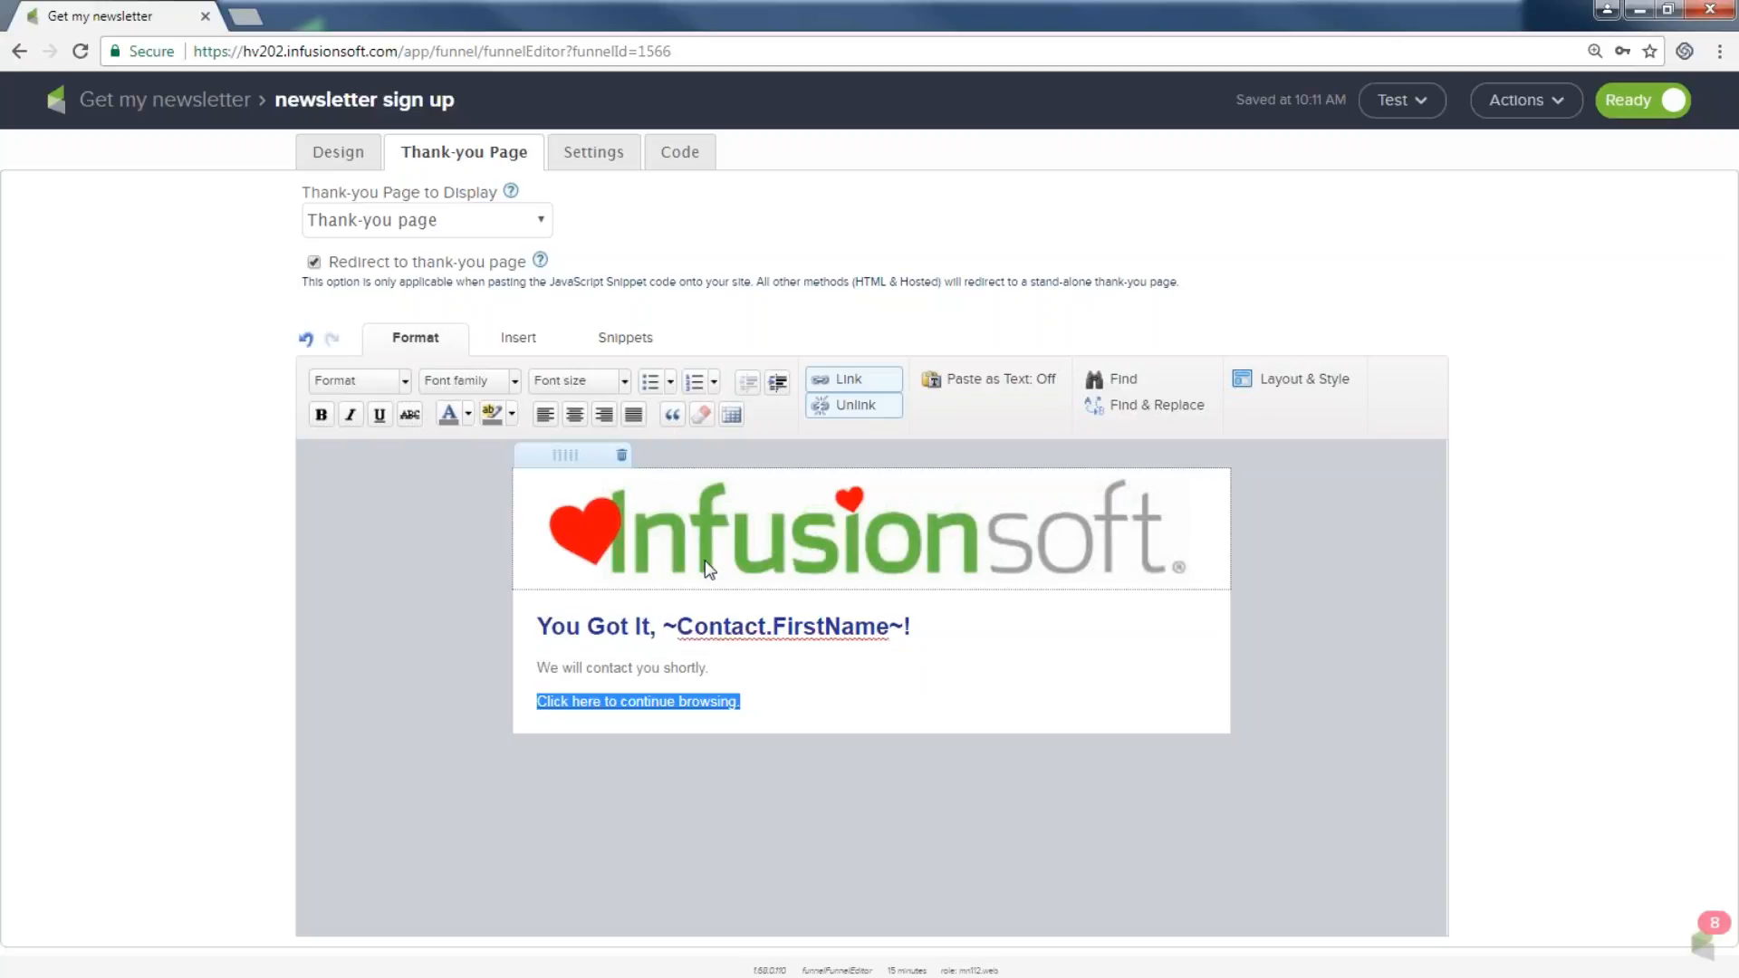
click(837, 379)
drag(682, 554, 632, 561)
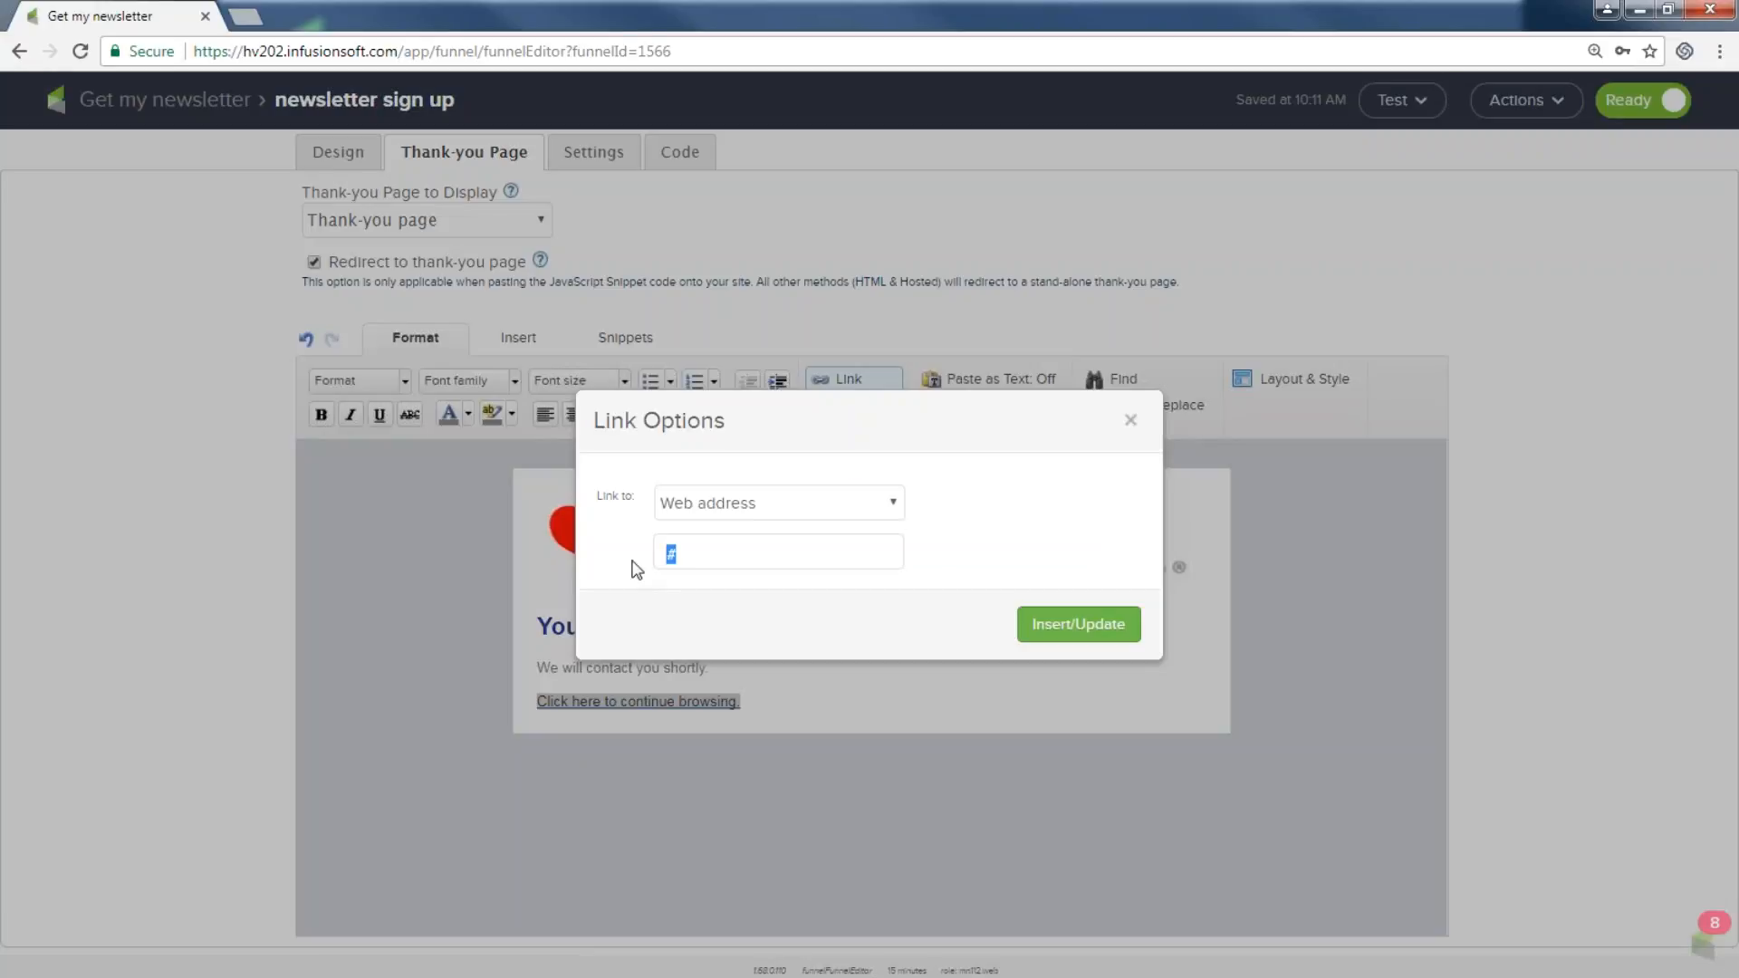
text(www.infusionsoft.com)
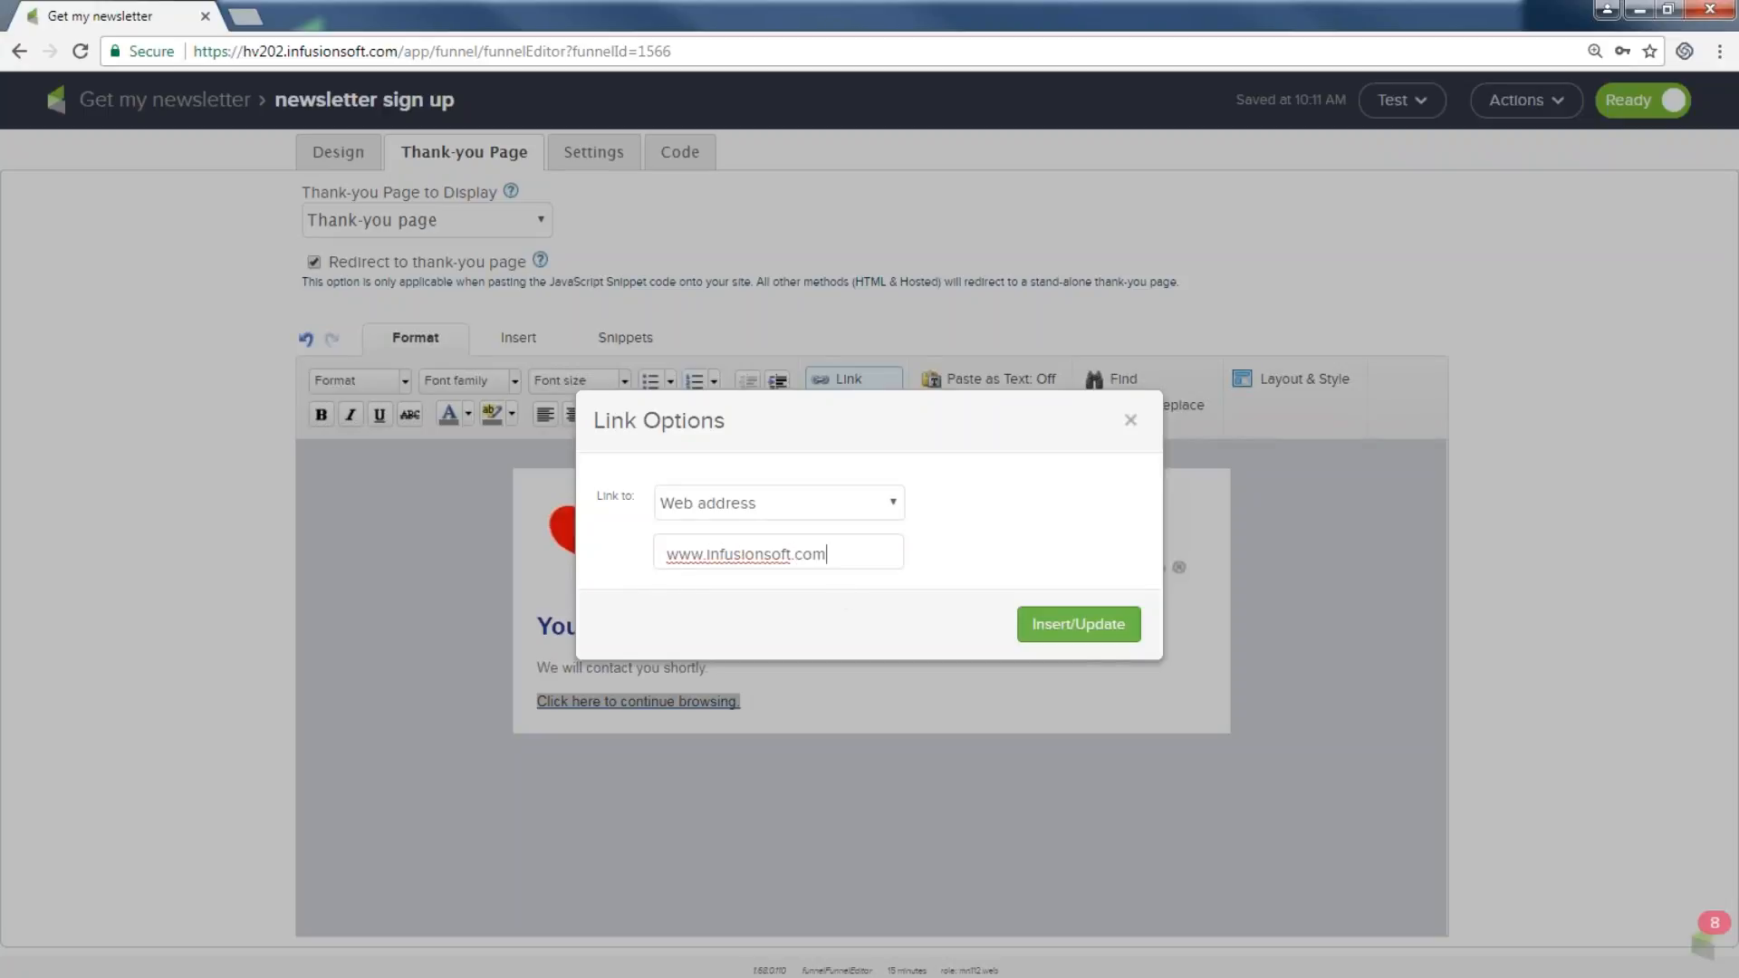
click(1082, 637)
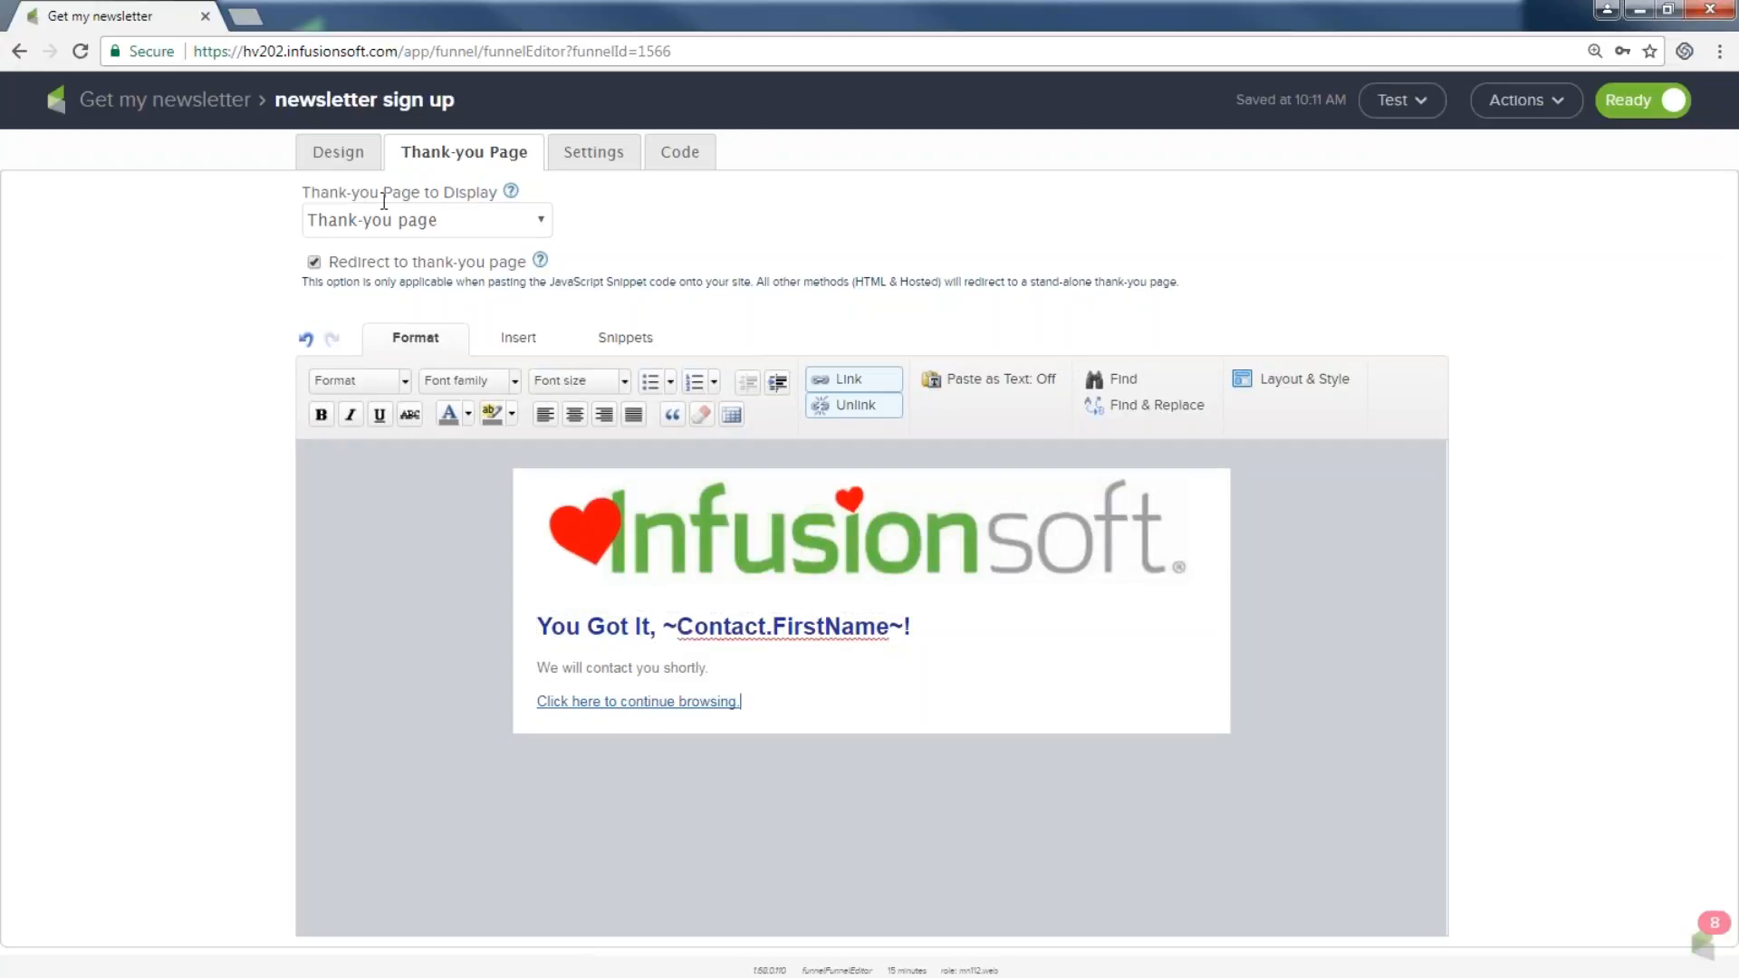
Keep the thank-you page display choice and go to the form's Settings.
click(542, 221)
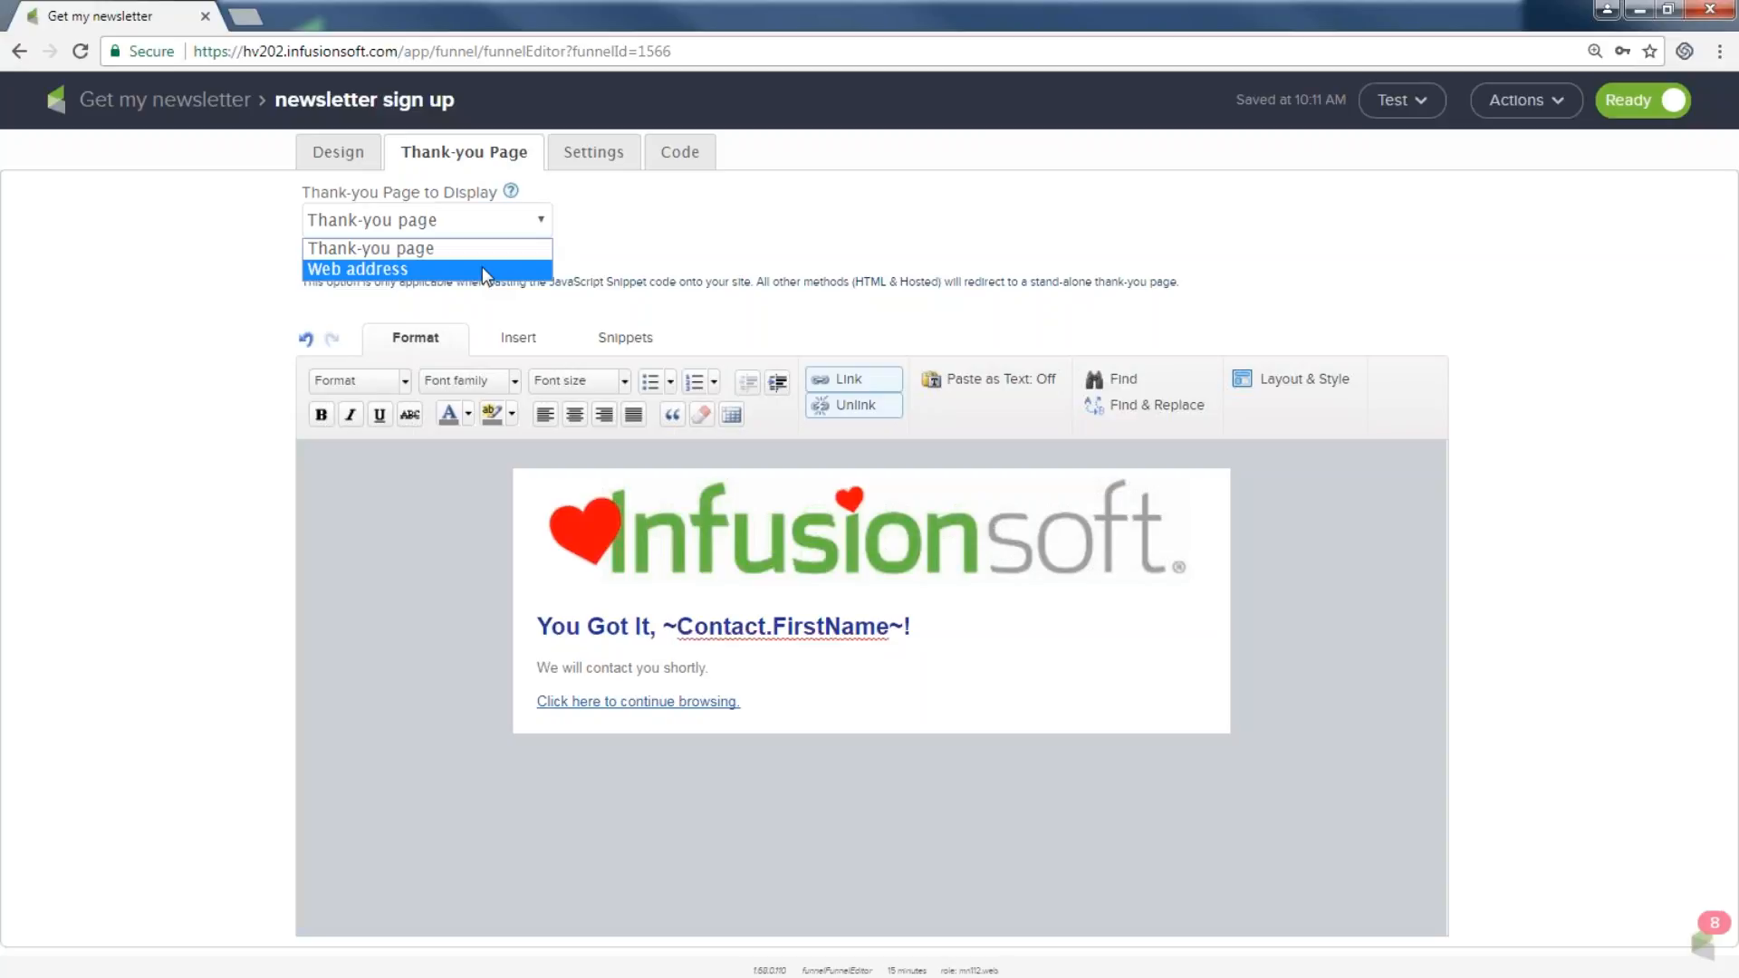
click(580, 149)
click(579, 152)
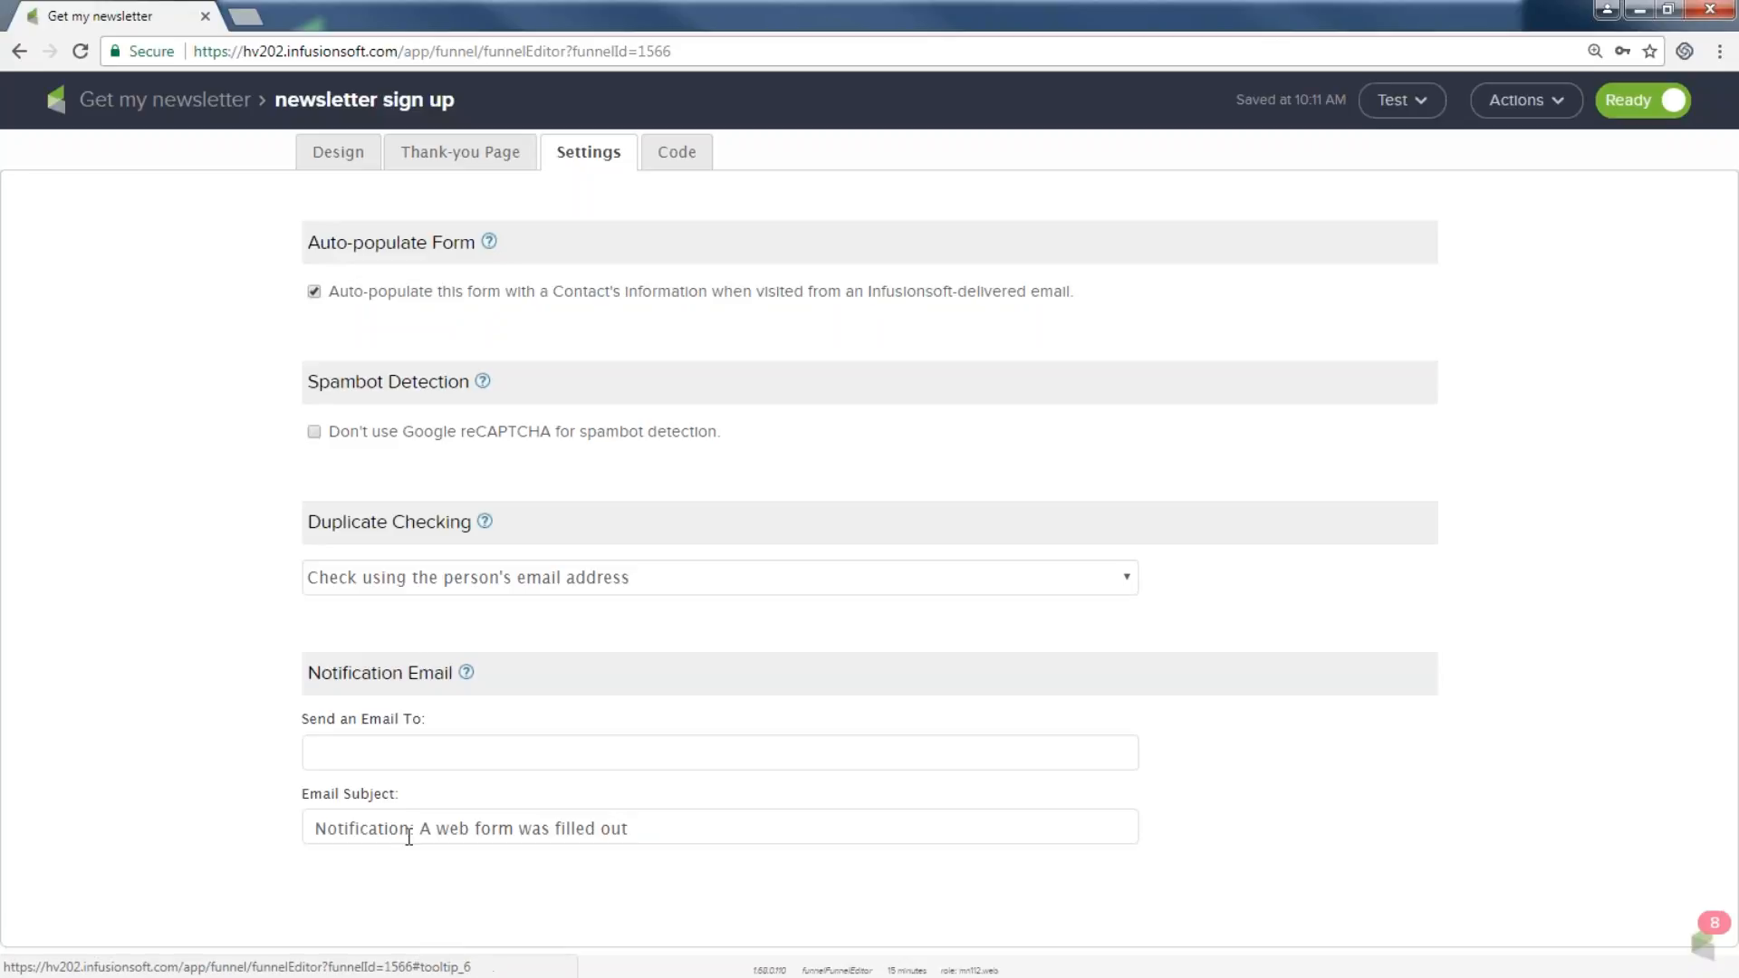
Append 'for my amazing newsletter' to the notification subject and enter placeholder recipient text.
click(640, 831)
text(for my ama)
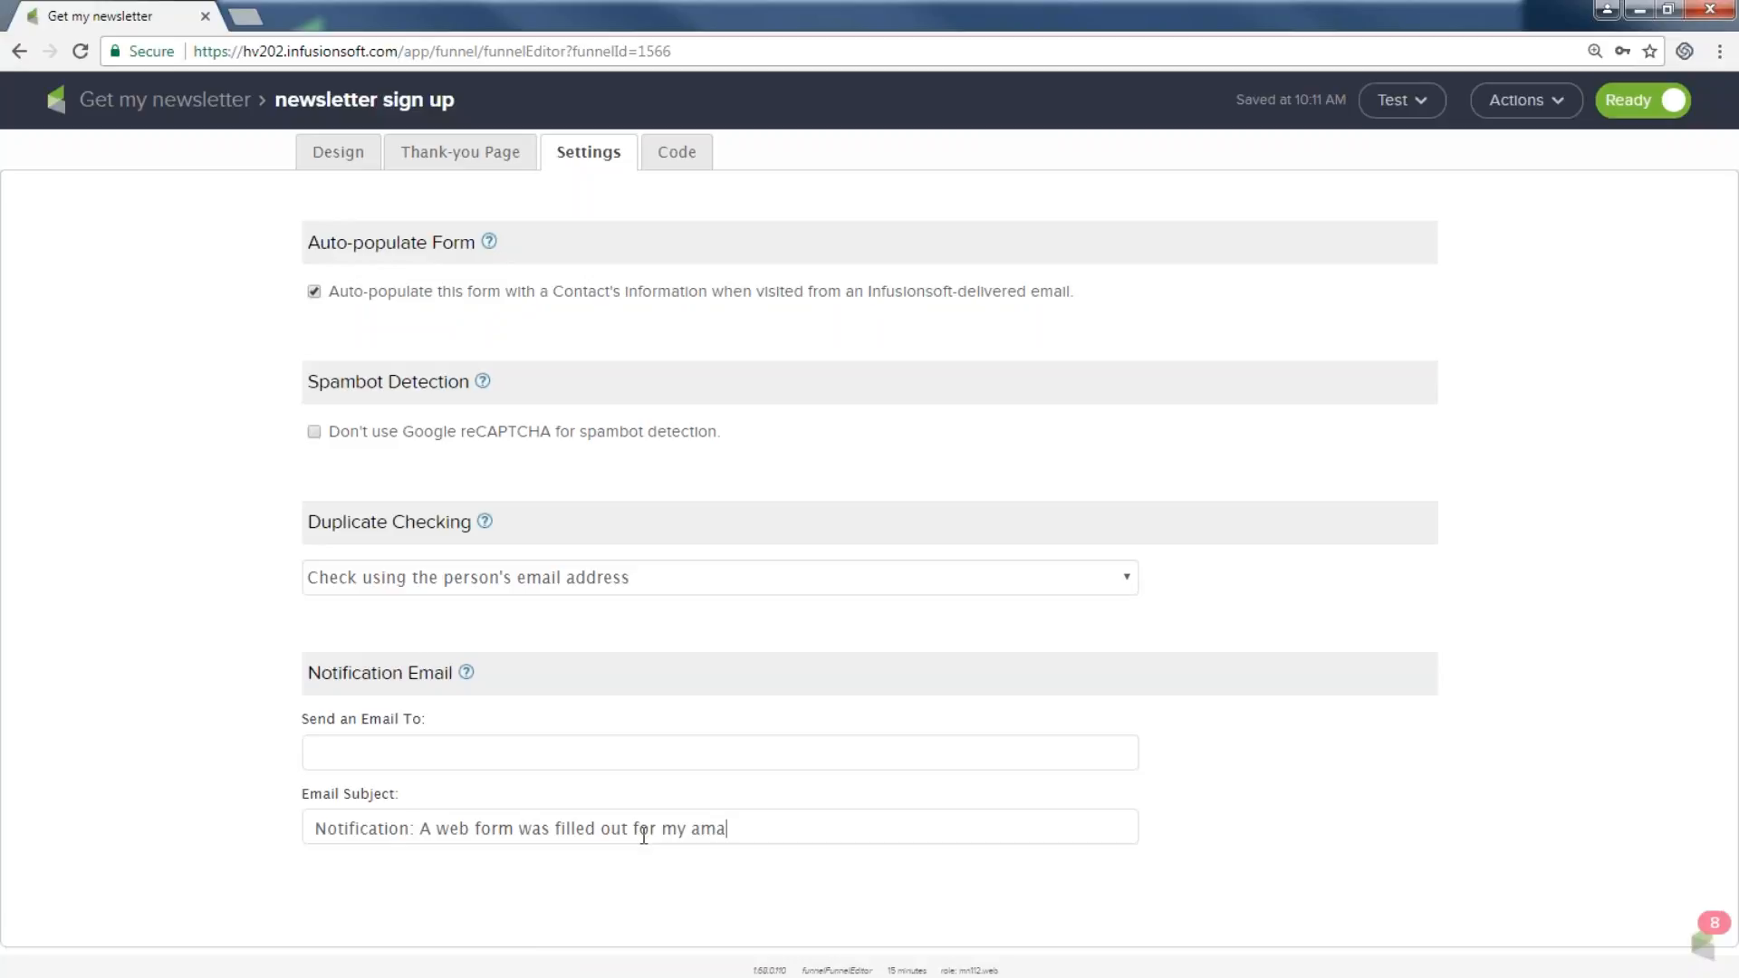
text(zing newsletter)
click(326, 753)
text(email address goes here)
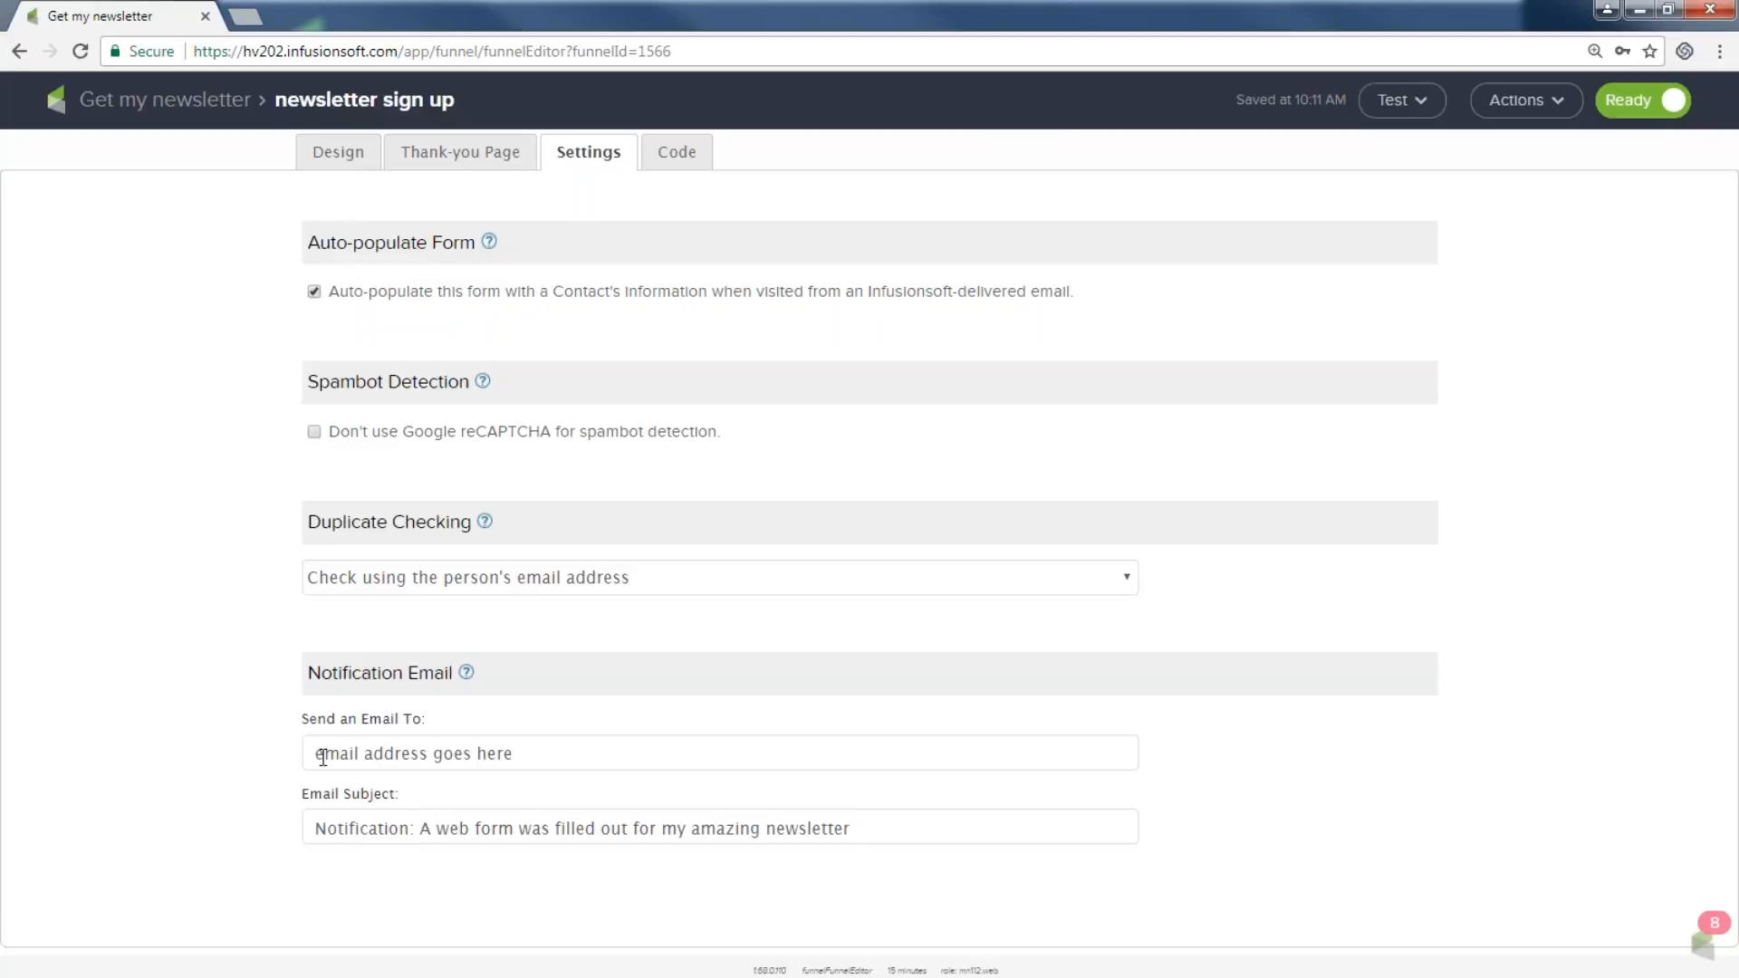
text(, their email address here)
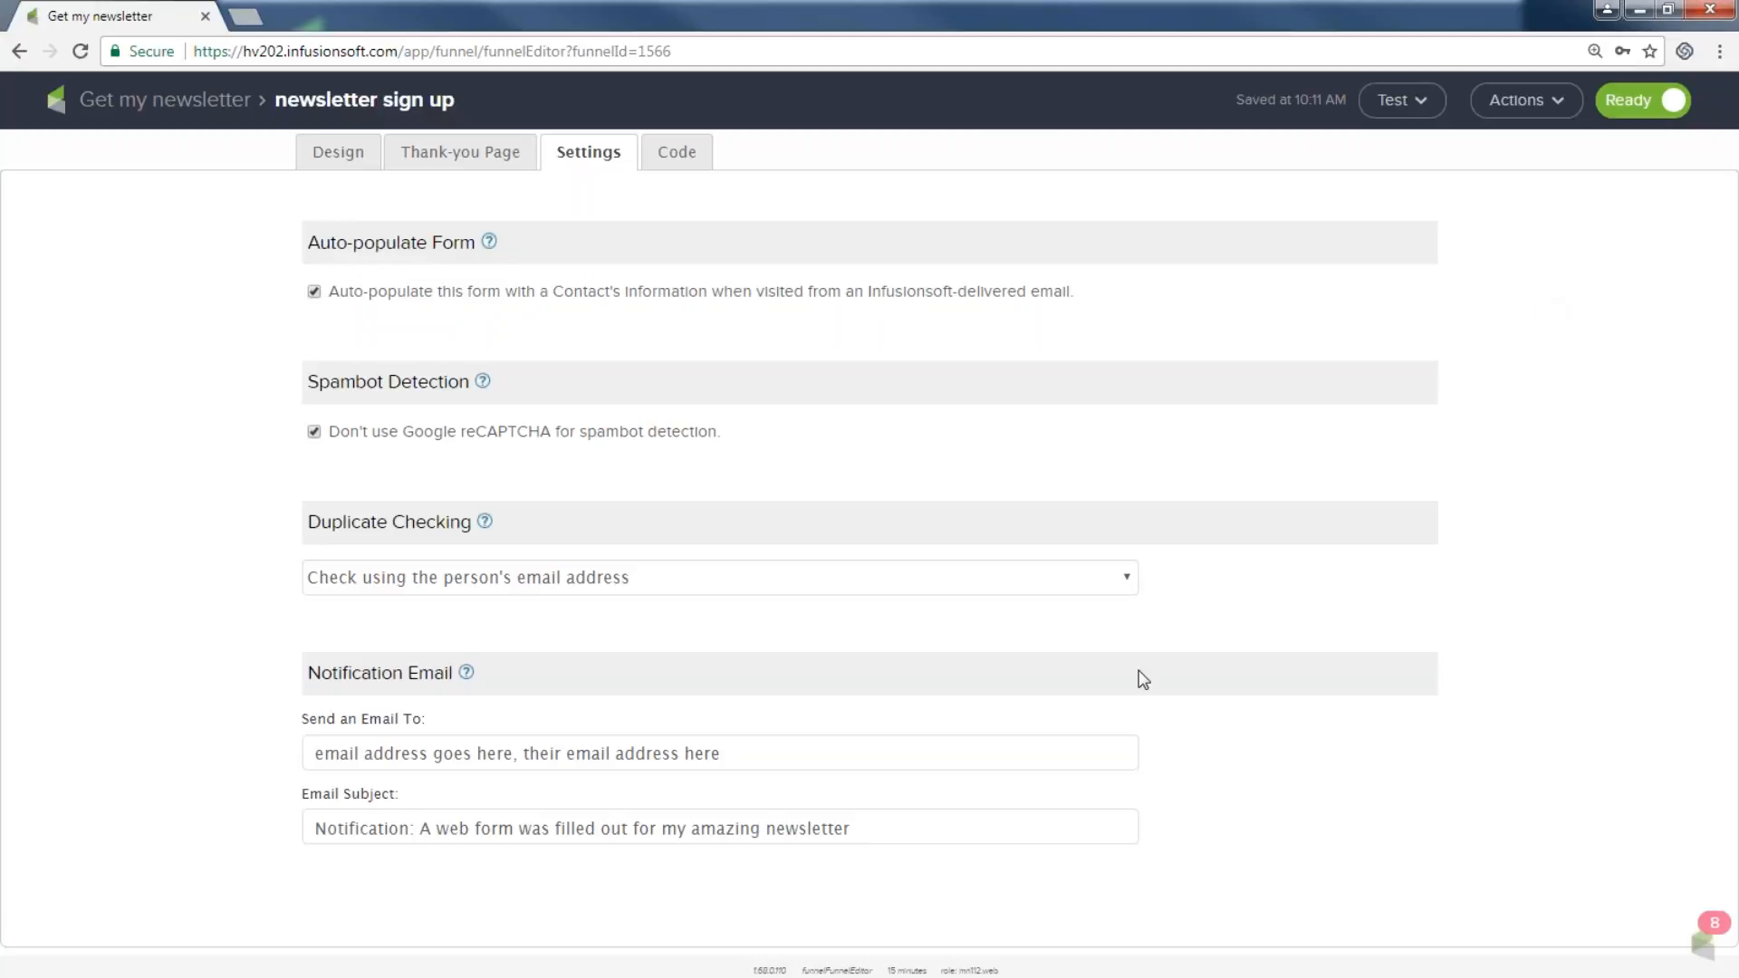
Clear the notification recipient field, then expand Have Your Webmaster Do It on the Code page.
drag(721, 753, 314, 753)
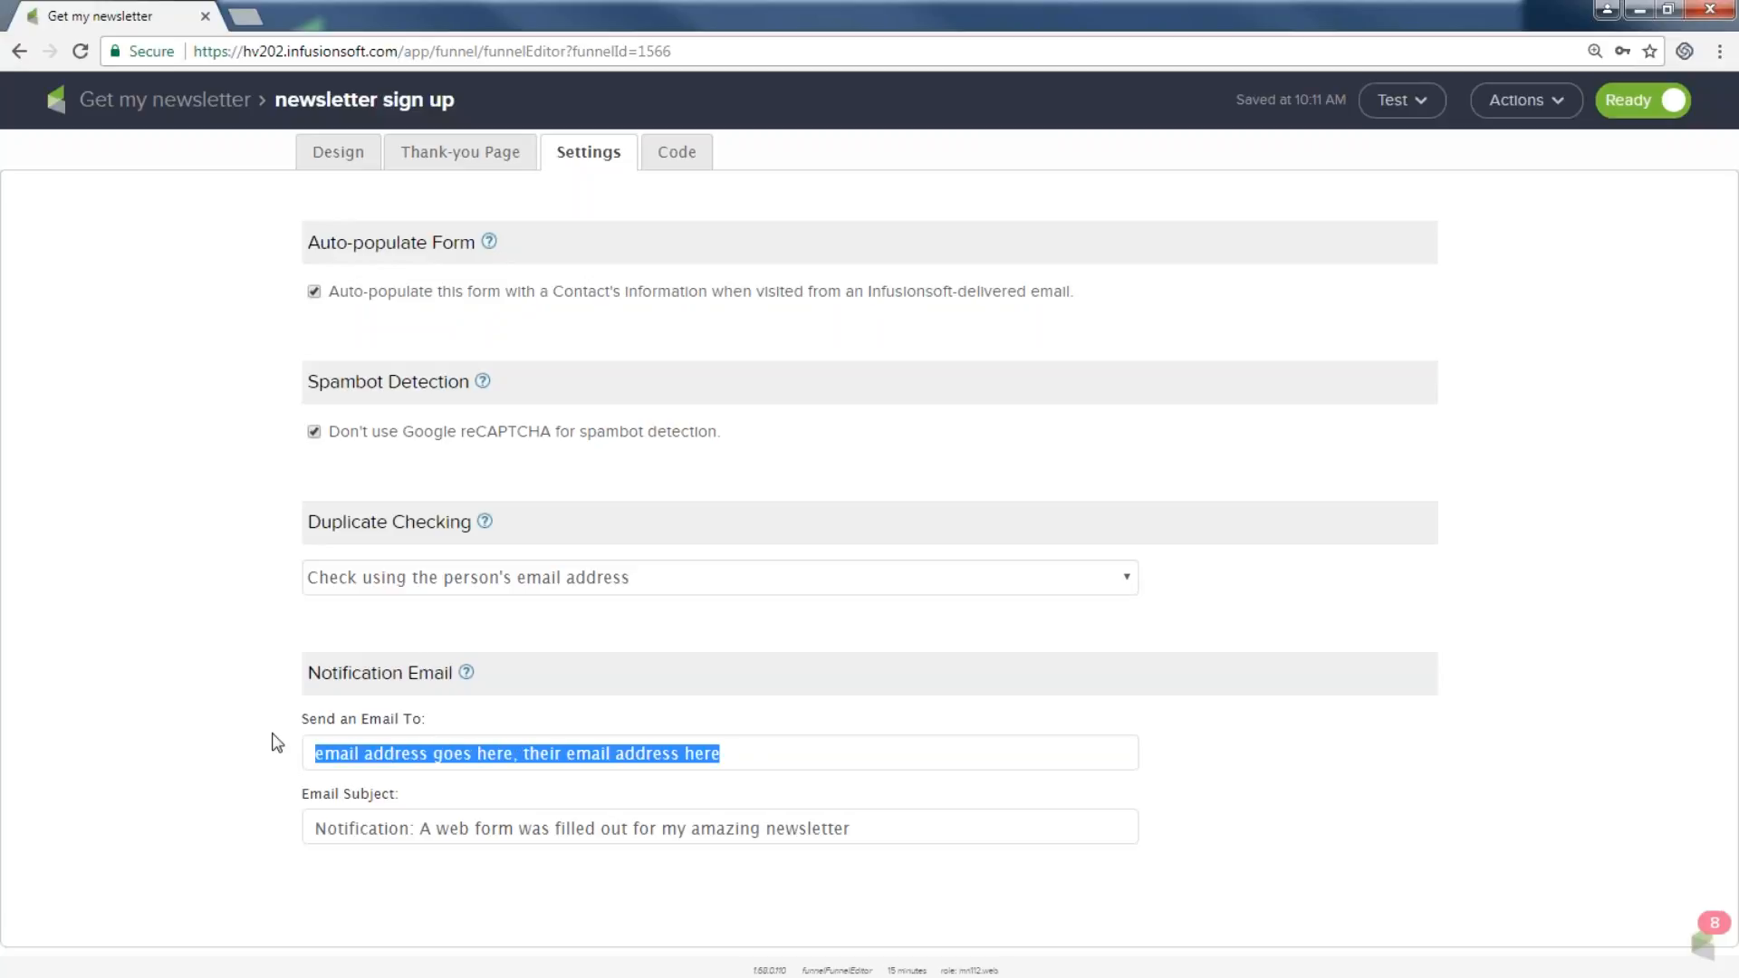
key(BackSpace)
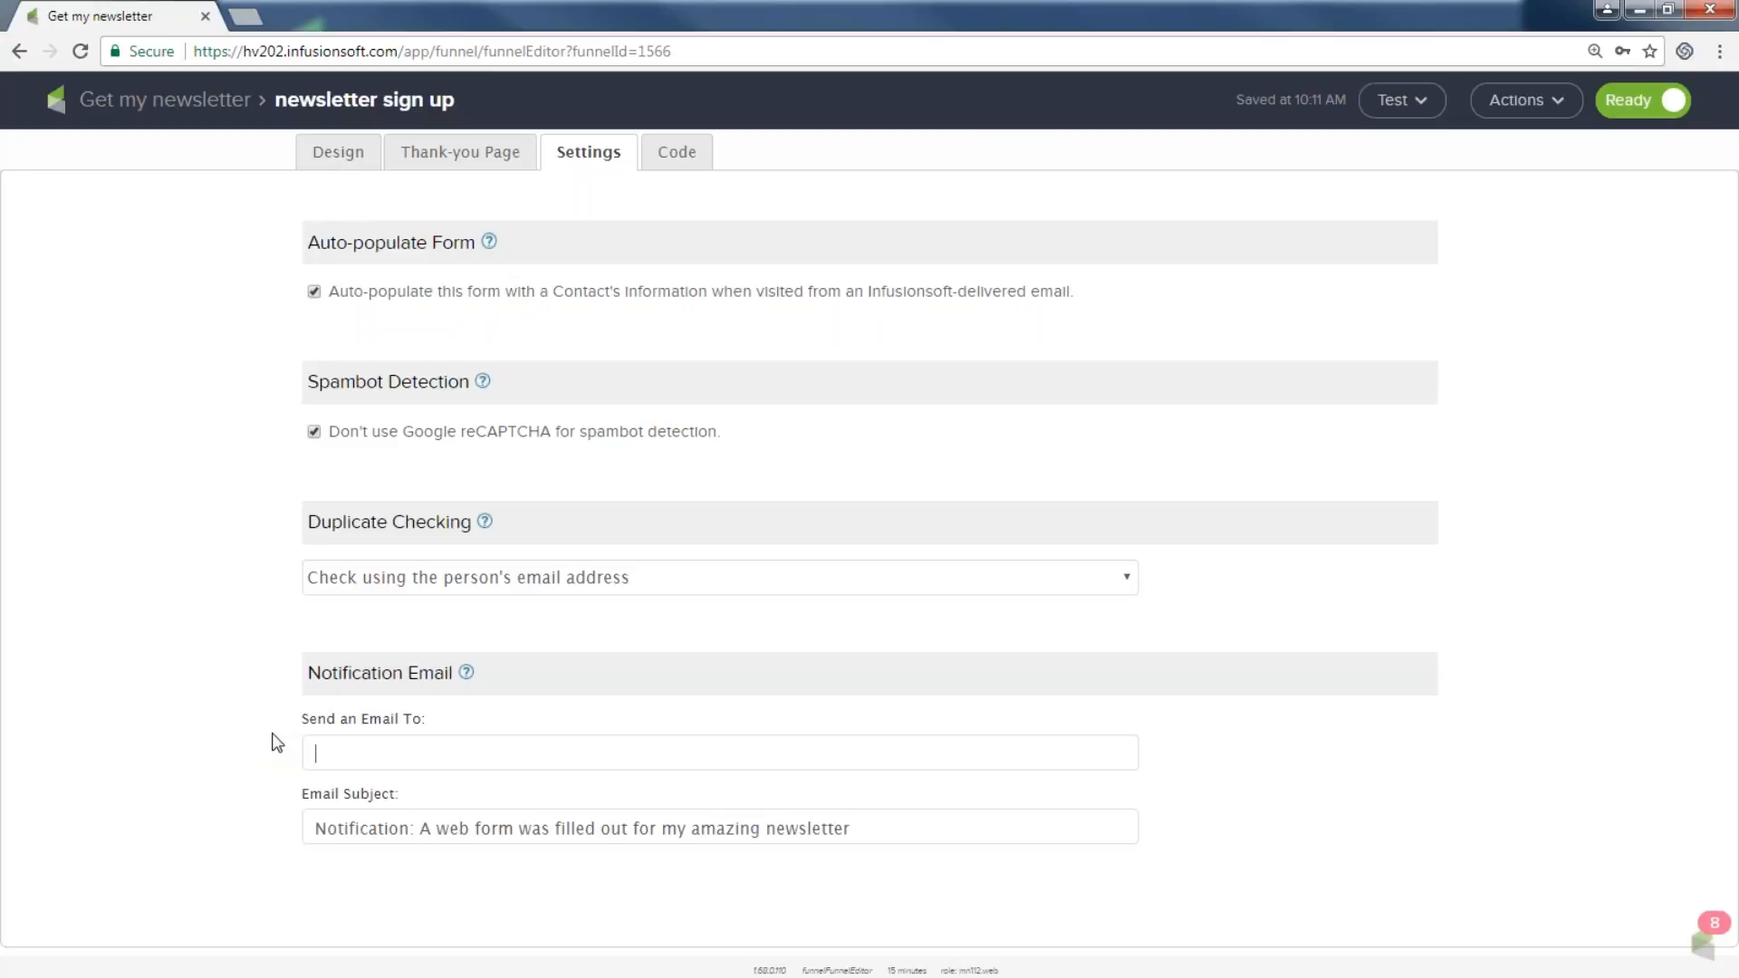
click(676, 154)
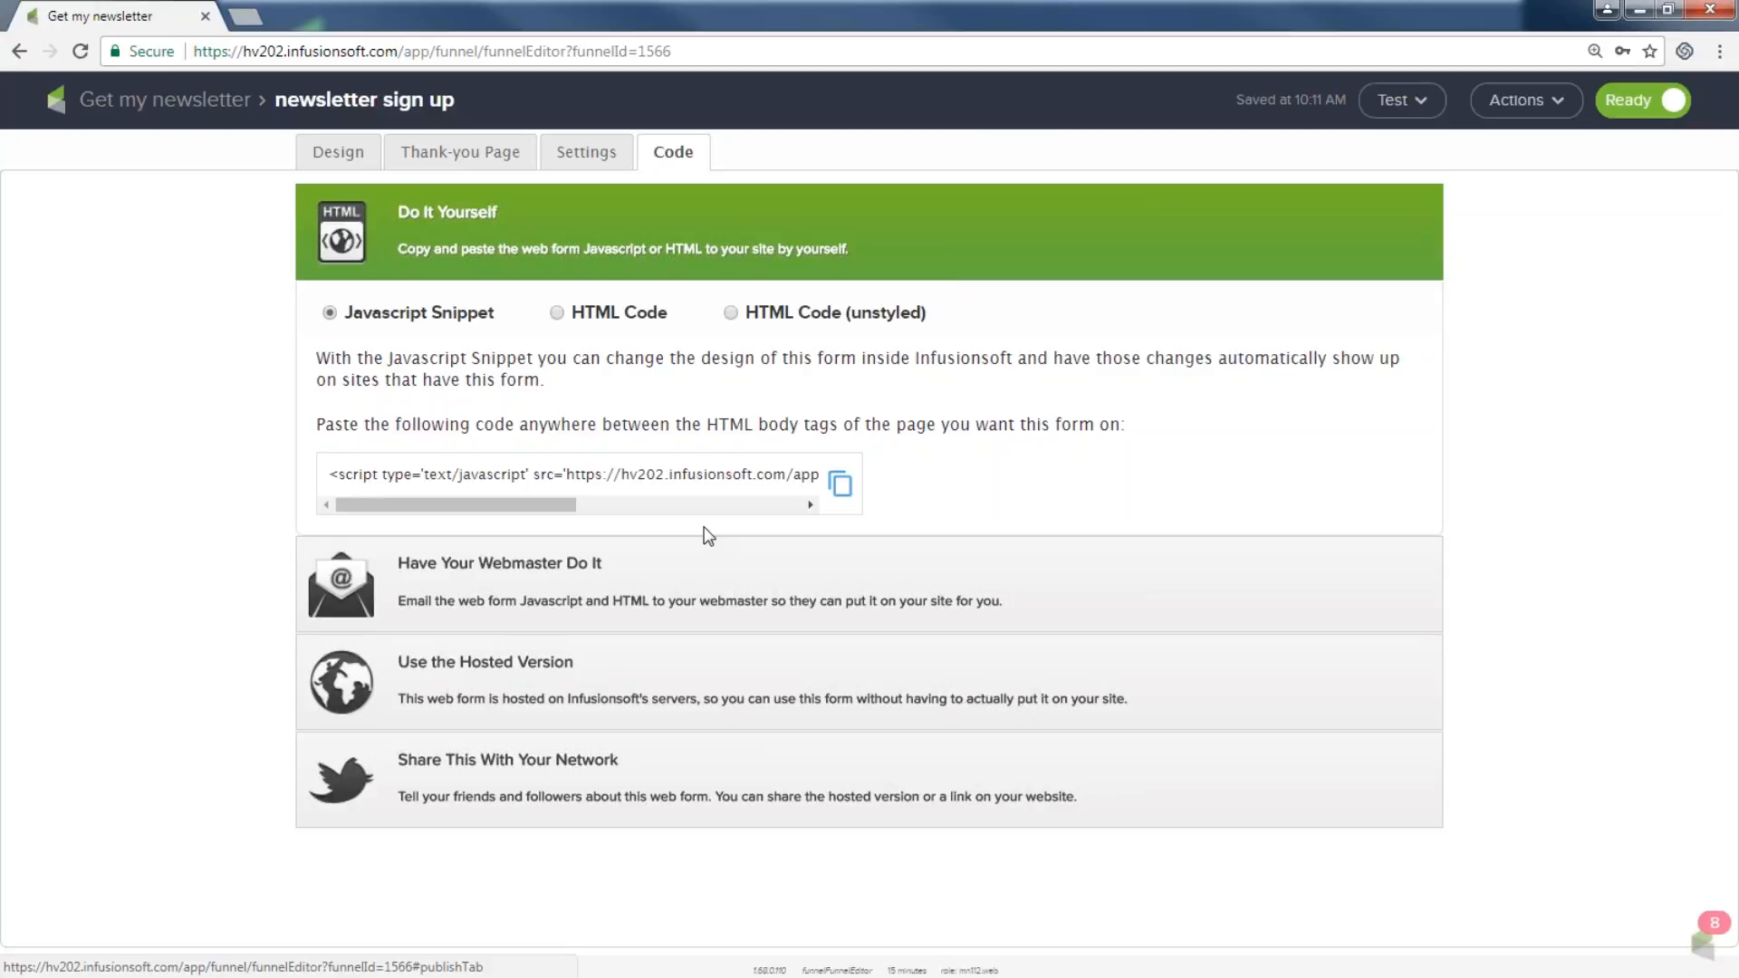
click(533, 572)
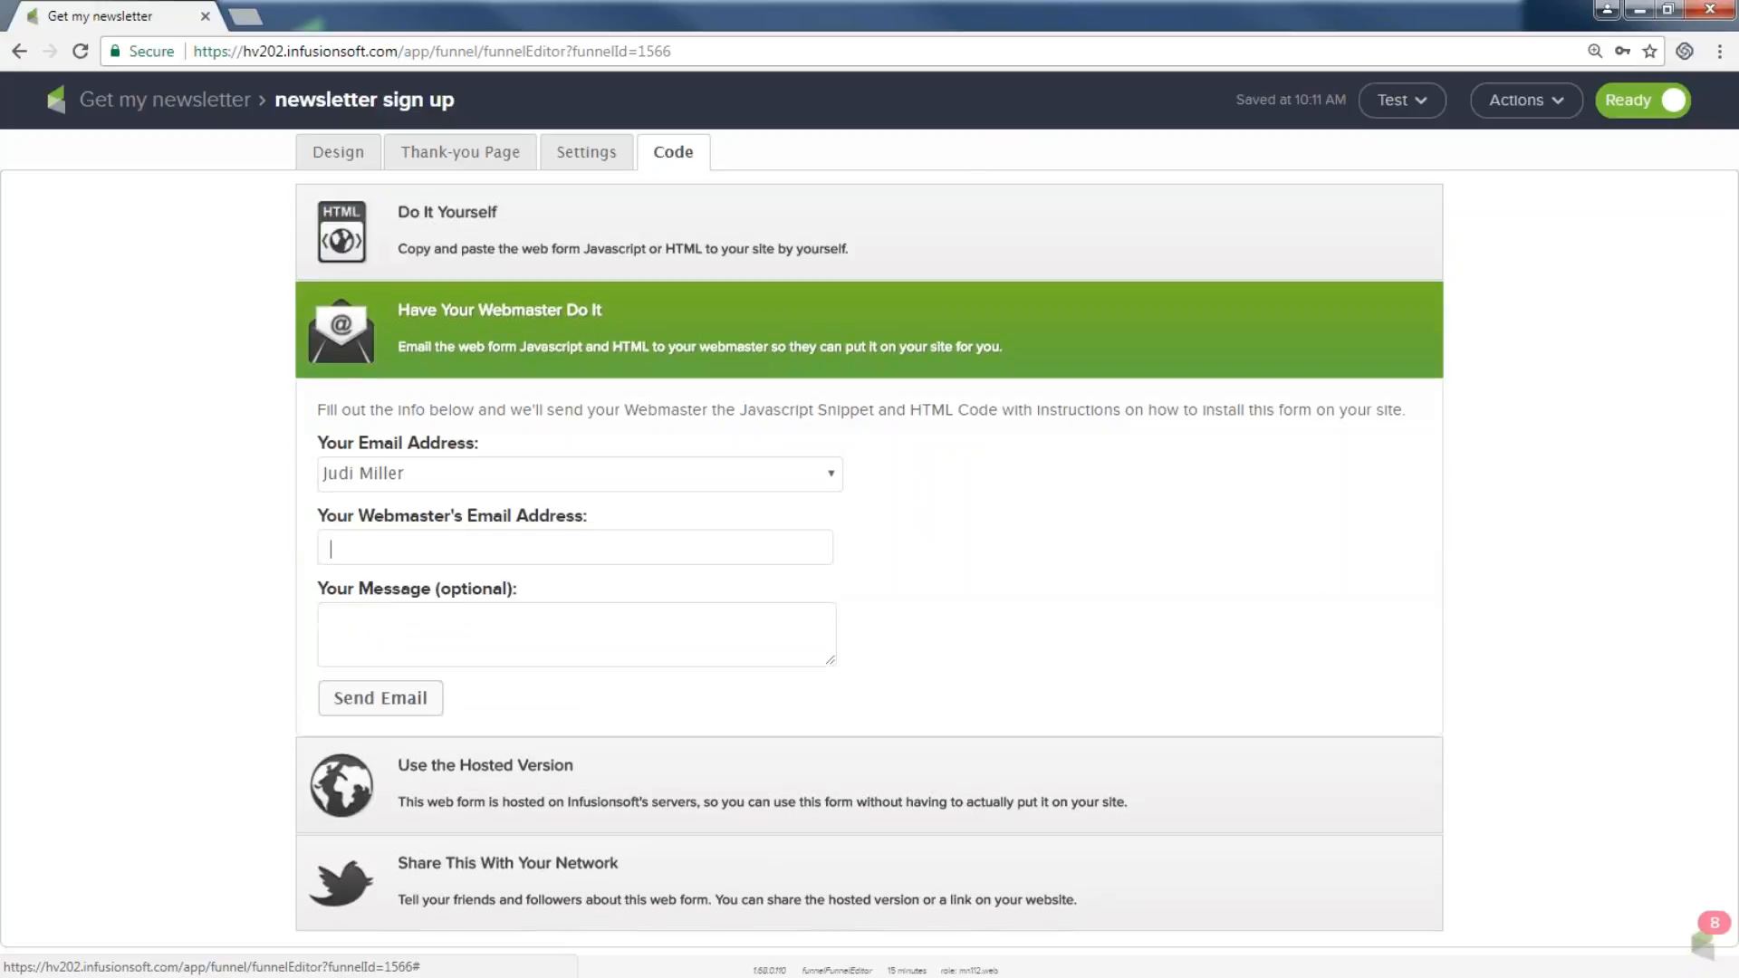
Enter 'email address for webmaster here' as the webmaster's email, then expand Do It Yourself.
click(432, 548)
text(email address for webmaster here)
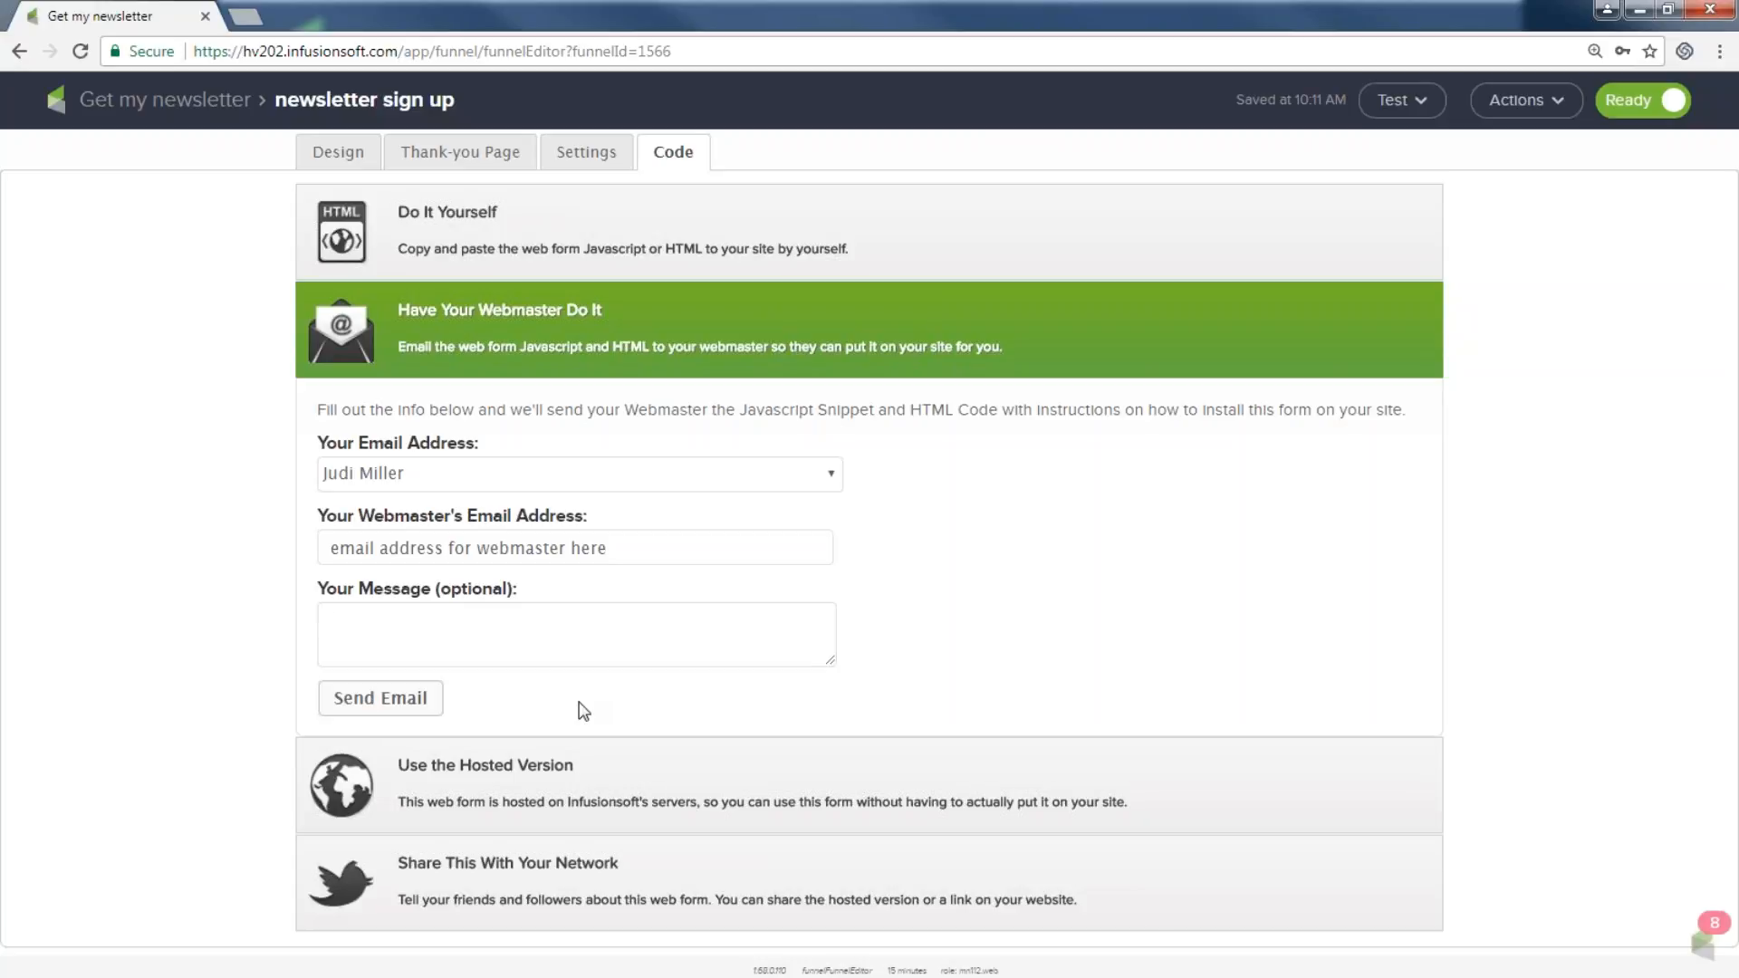
click(478, 230)
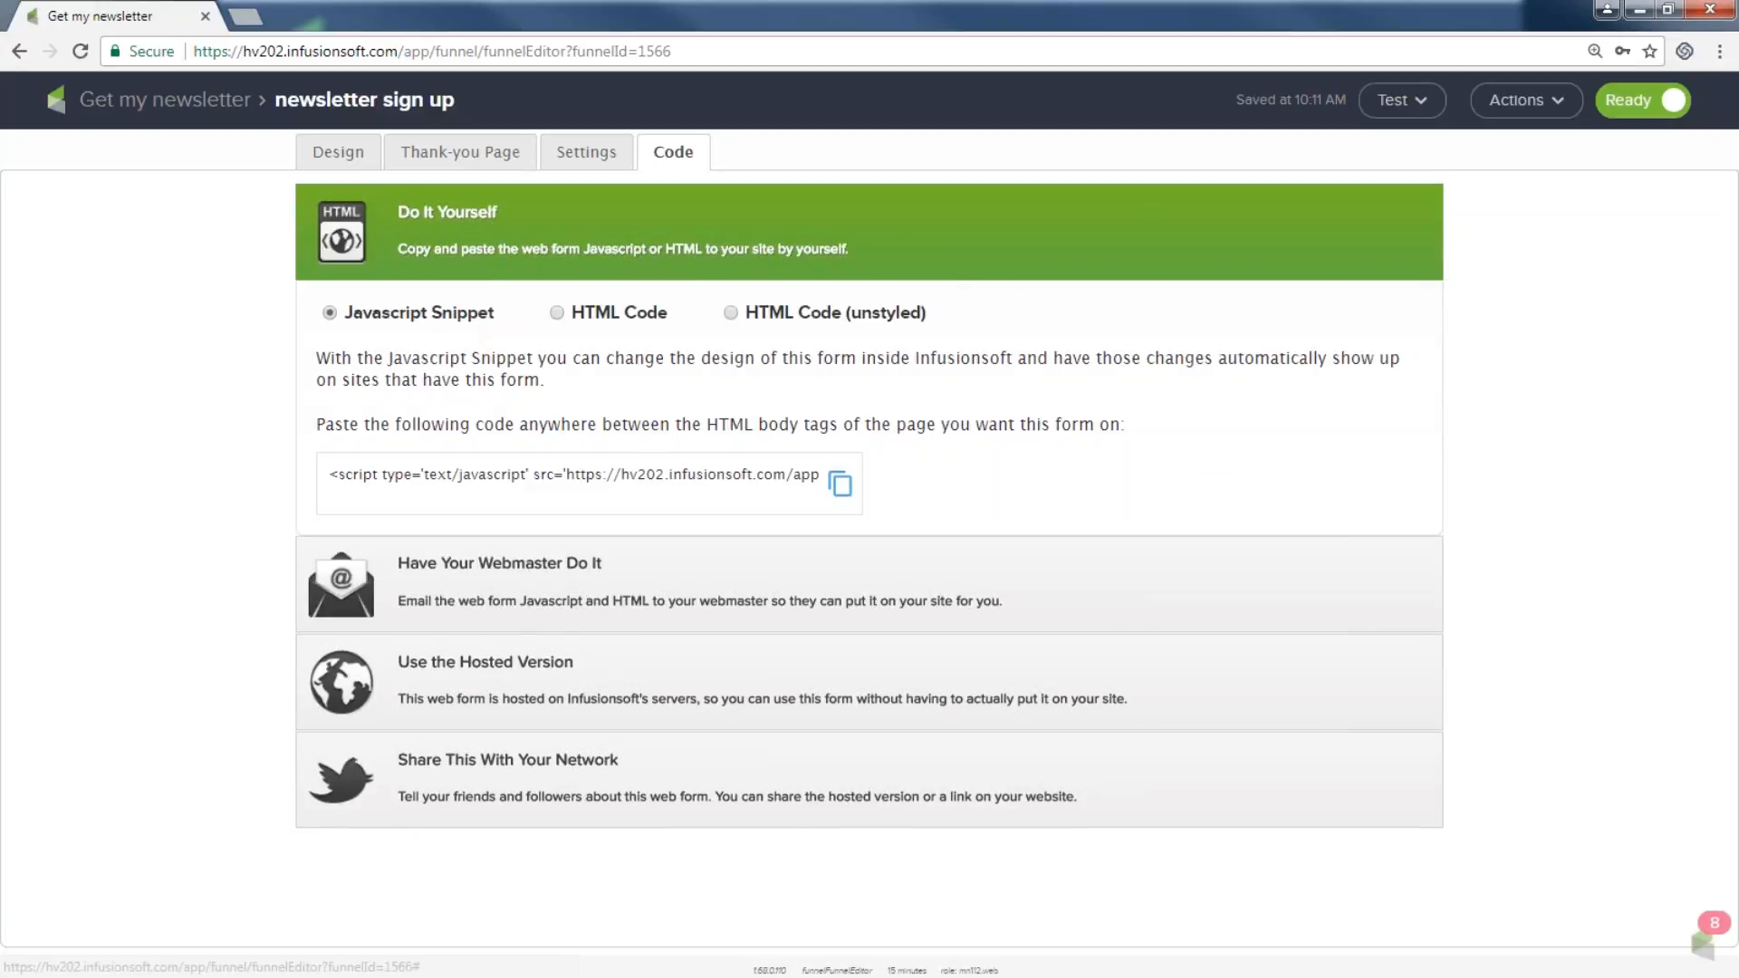
Review the HTML code, then switch the embed code to the Javascript Snippet.
click(553, 314)
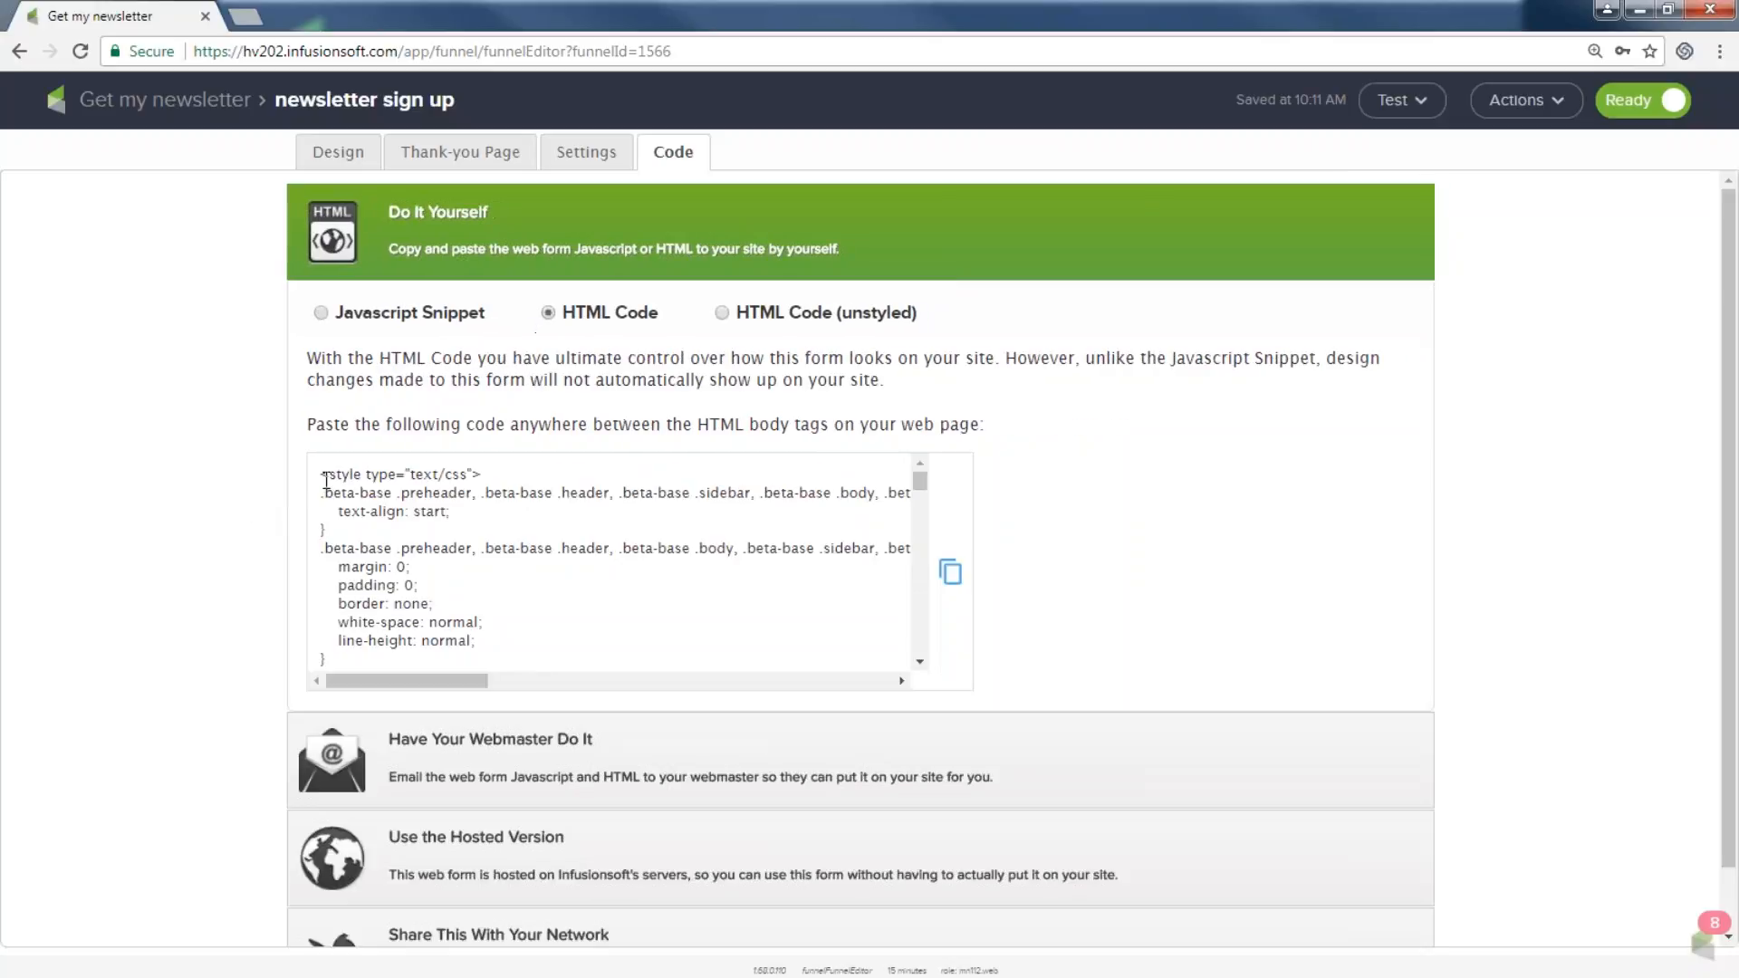
key(ctrl+a)
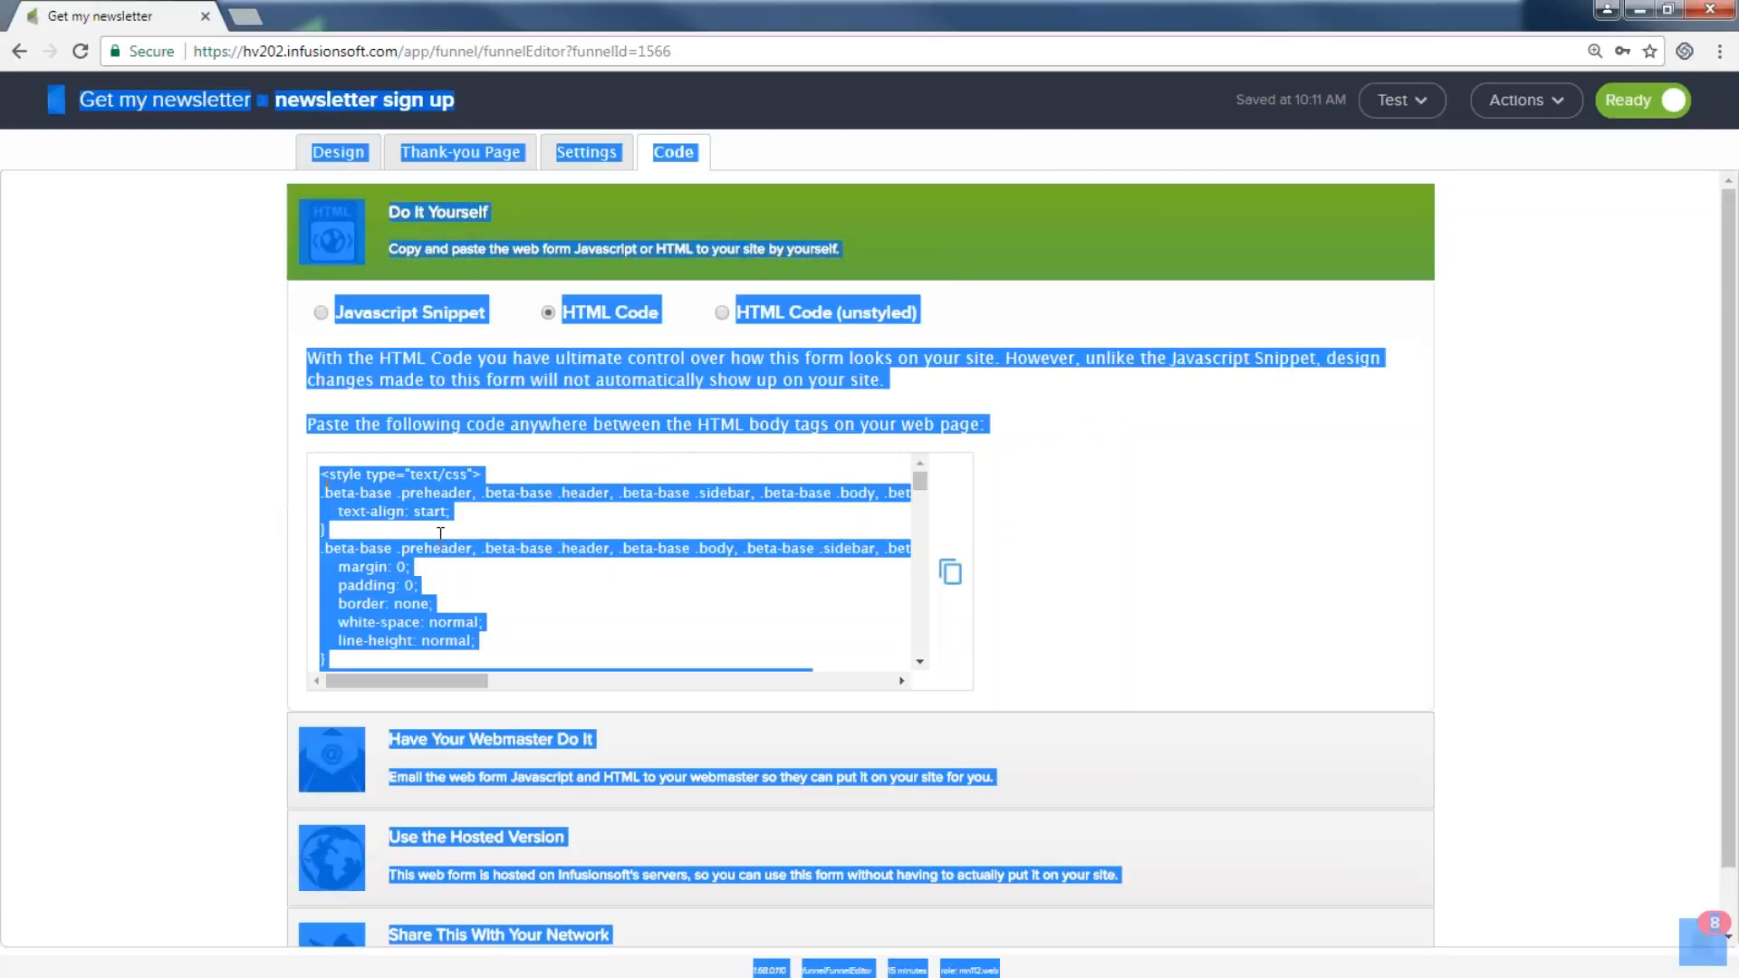
drag(577, 598, 522, 675)
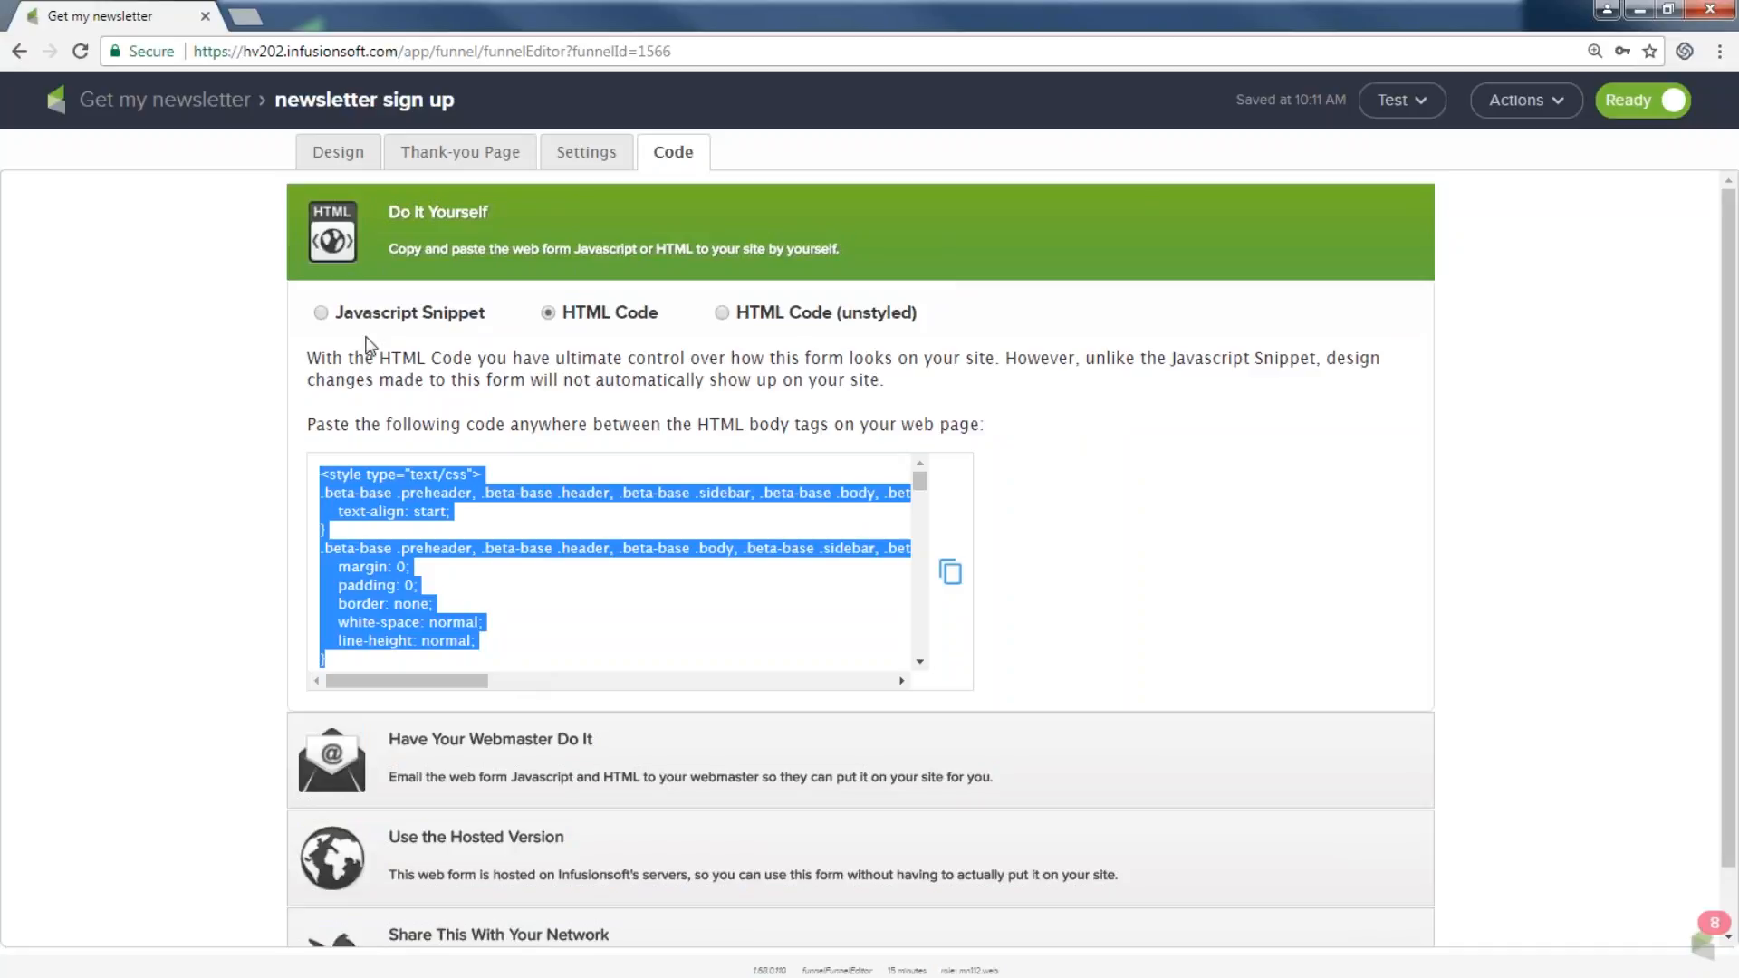
click(321, 313)
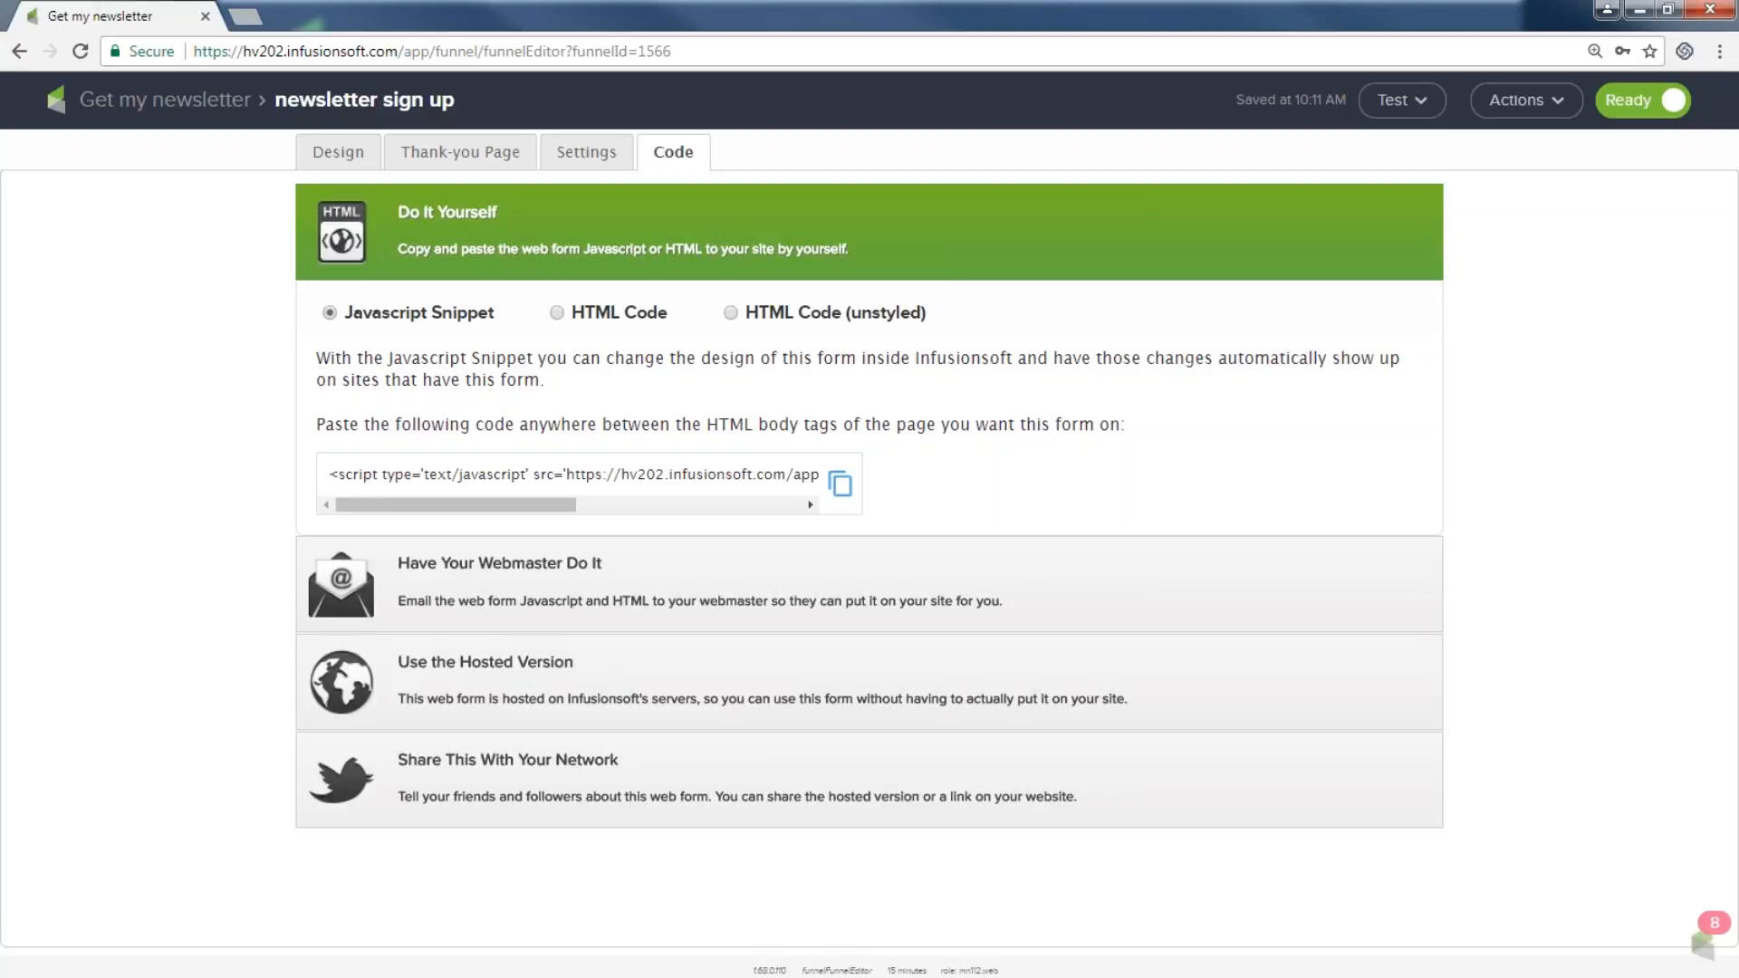
drag(344, 314, 472, 328)
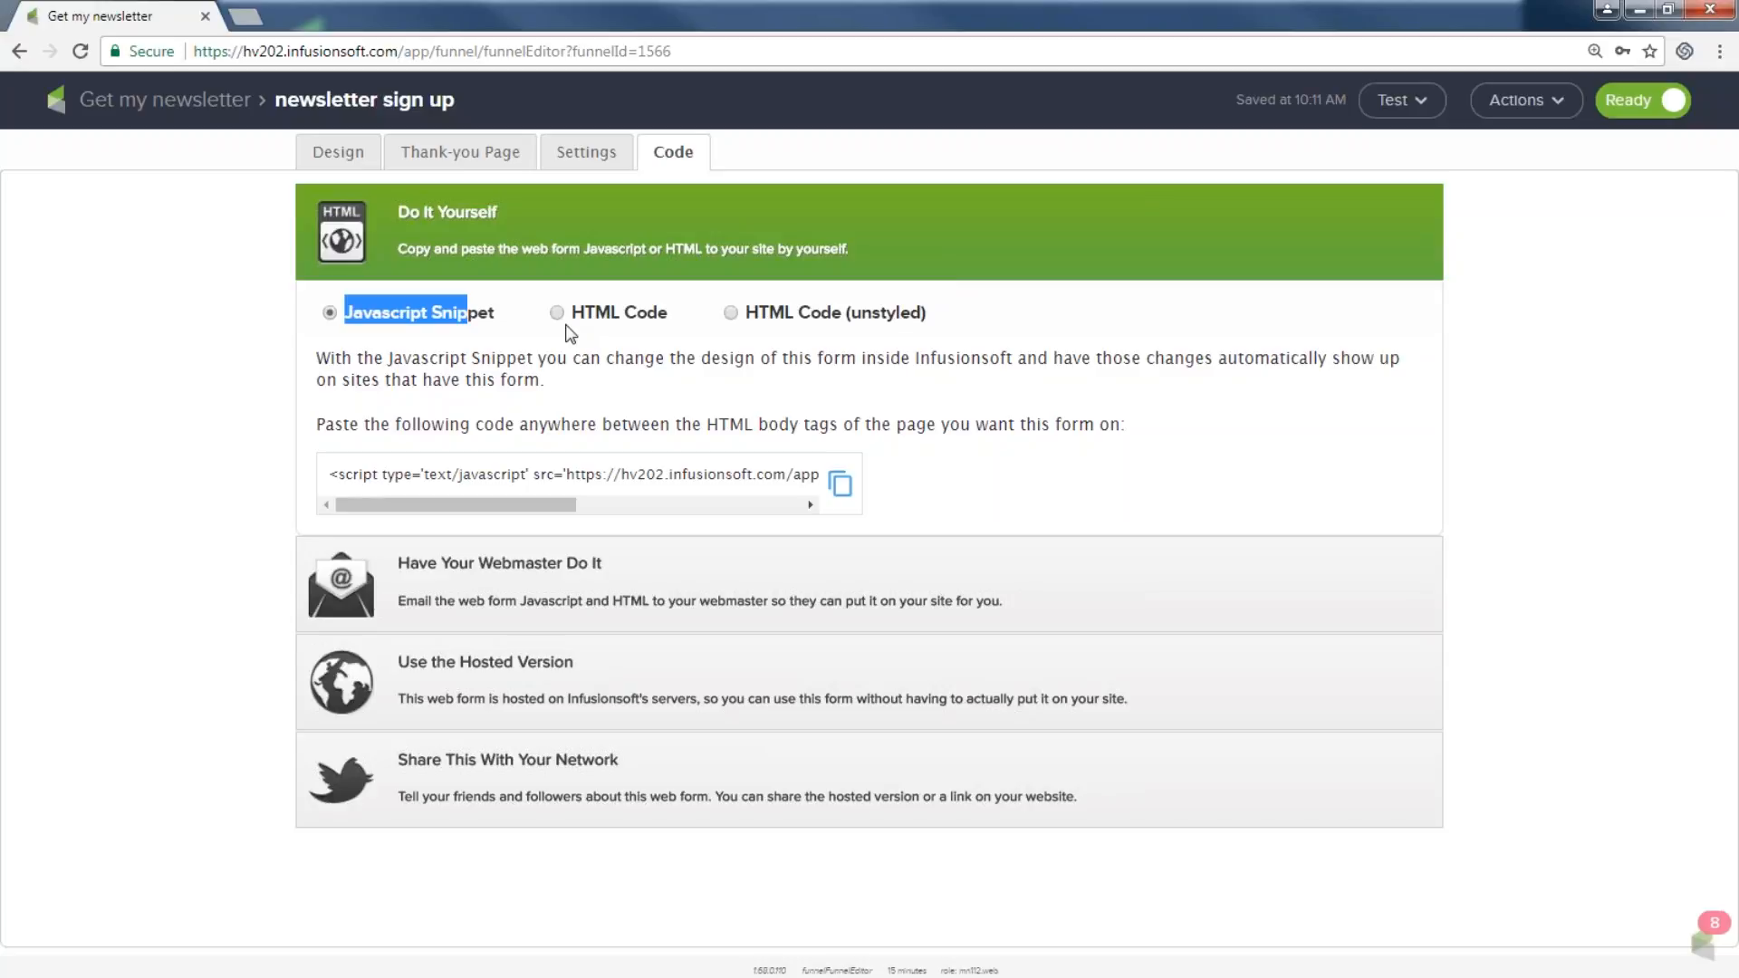
drag(571, 315, 657, 319)
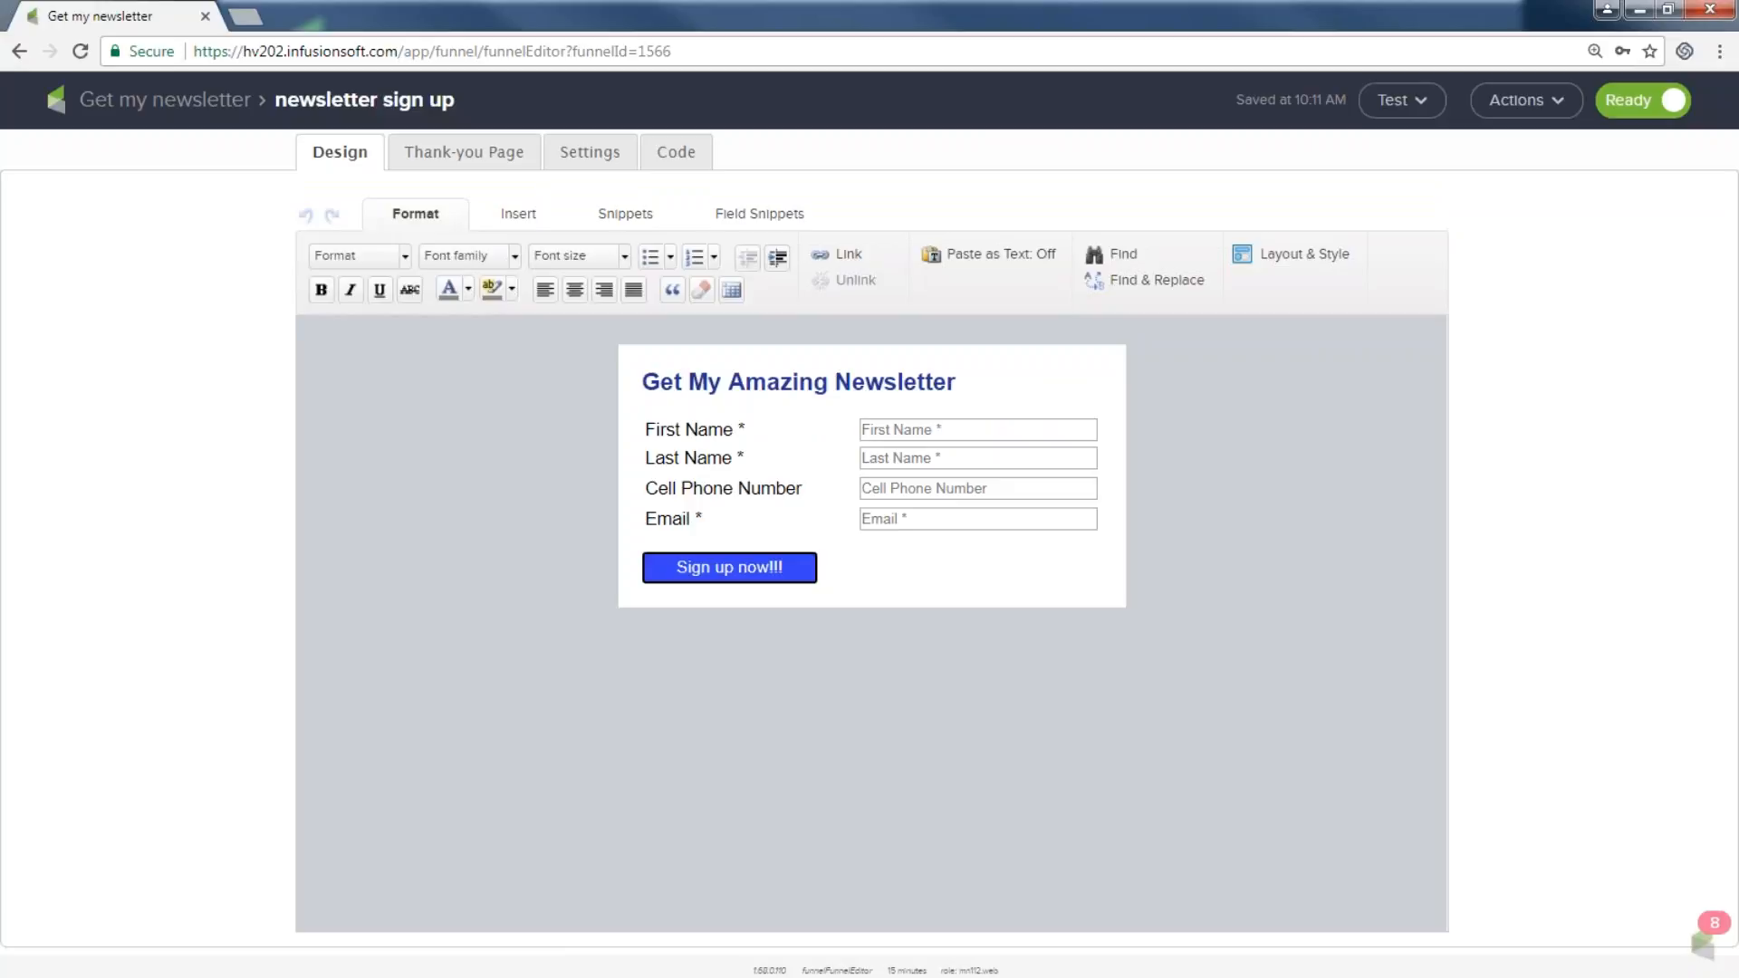
Compare unstyled HTML, HTML and Javascript Snippet codes, then show the hosted version URLs.
click(675, 156)
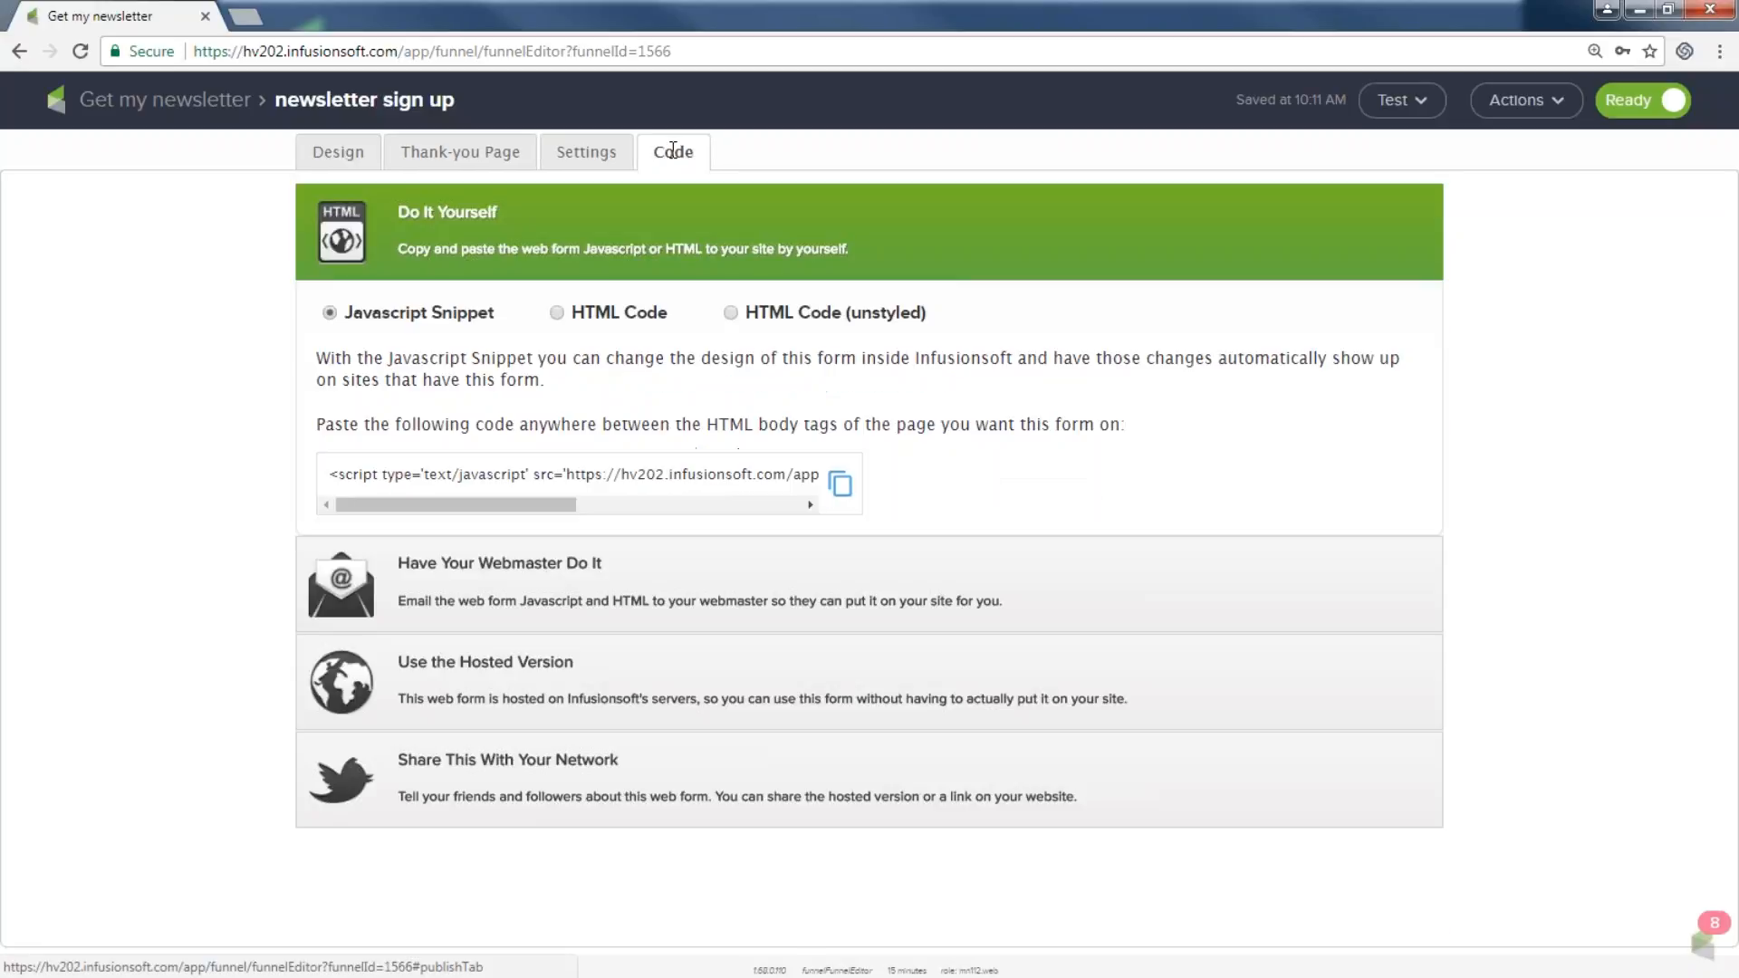
click(732, 314)
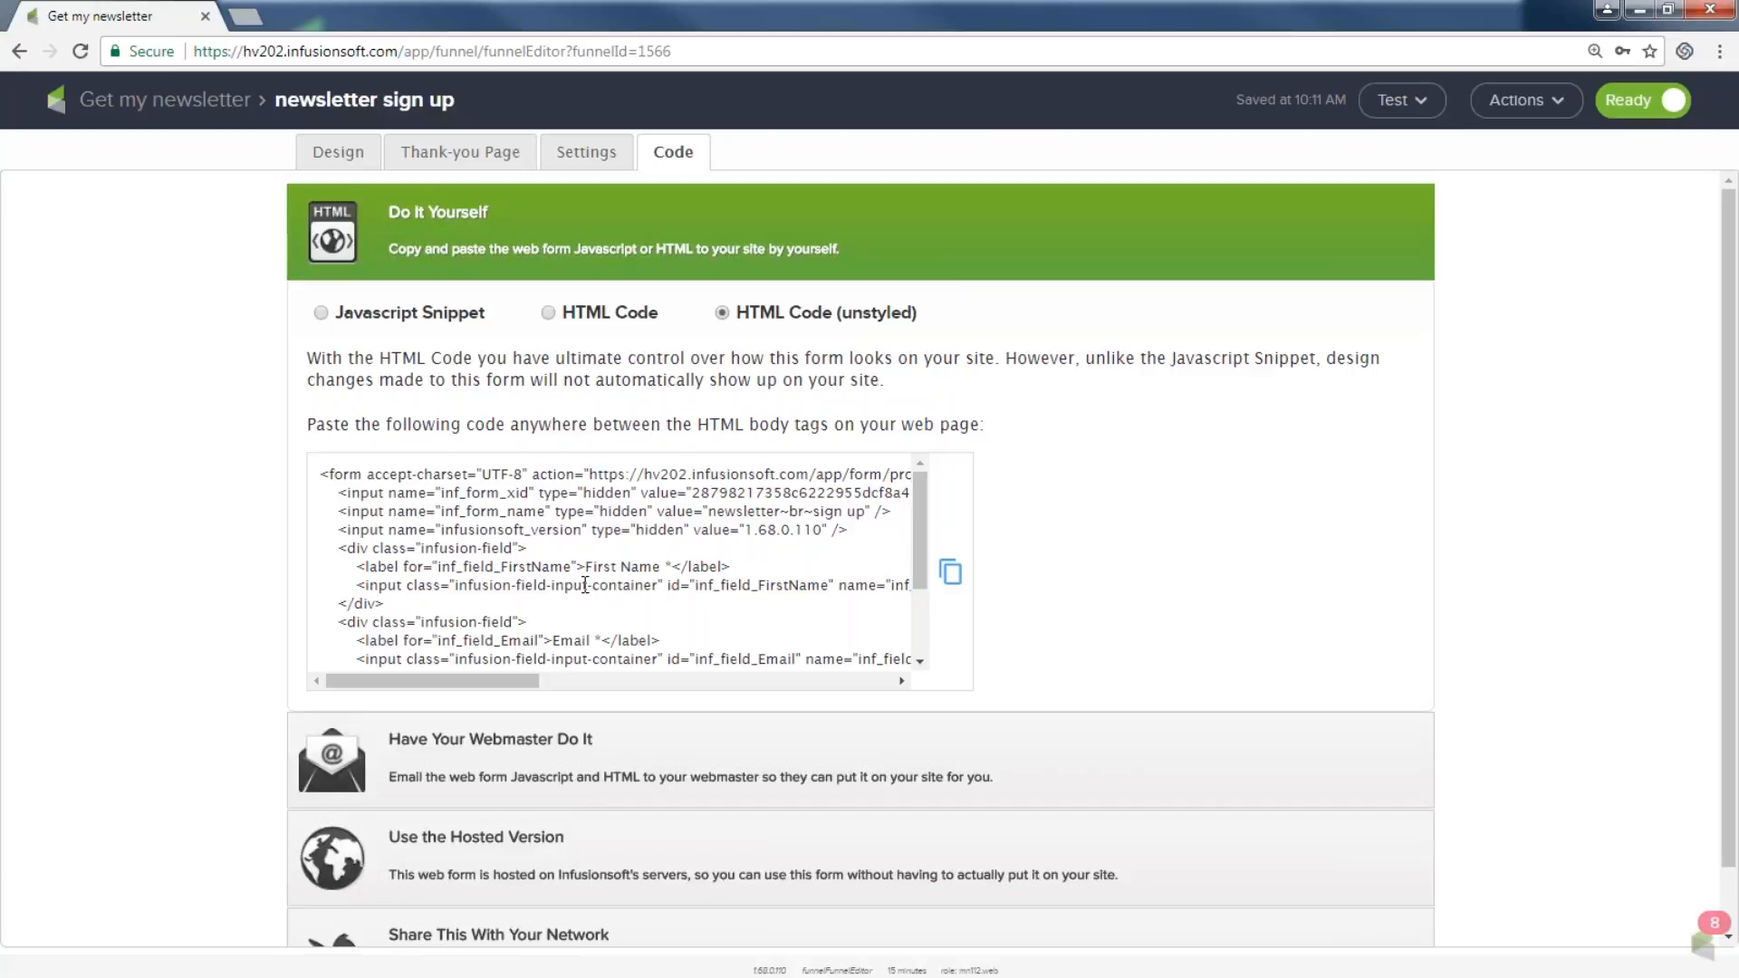
click(548, 314)
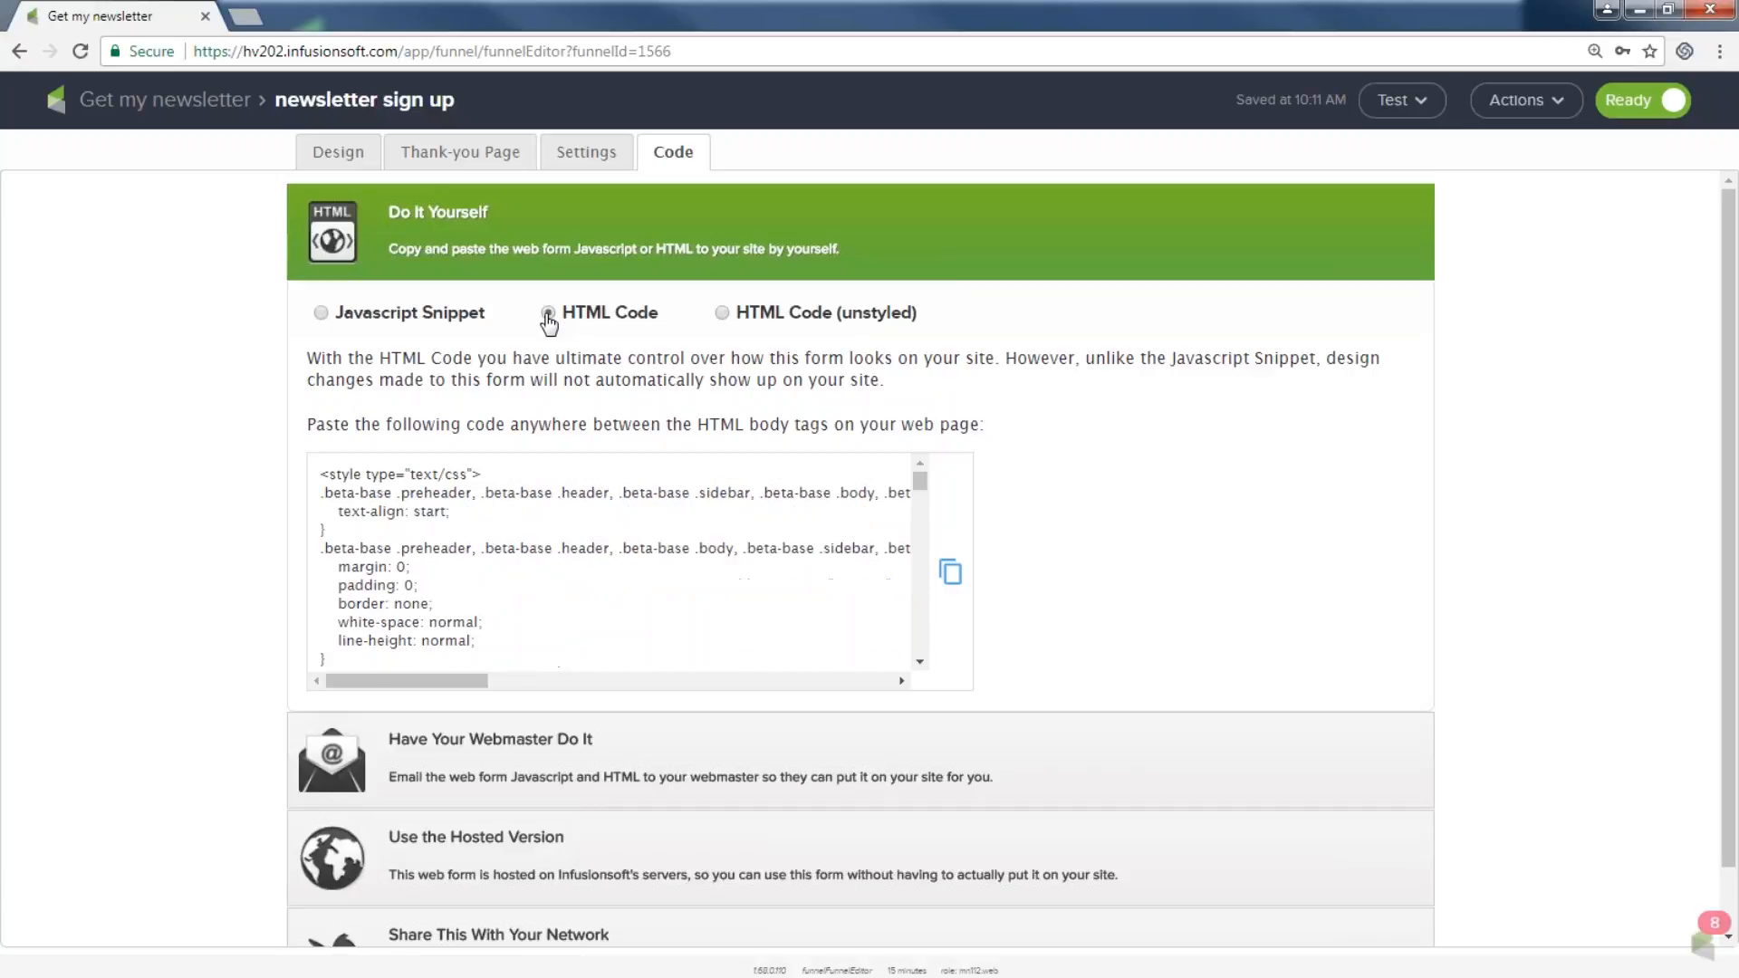
click(322, 315)
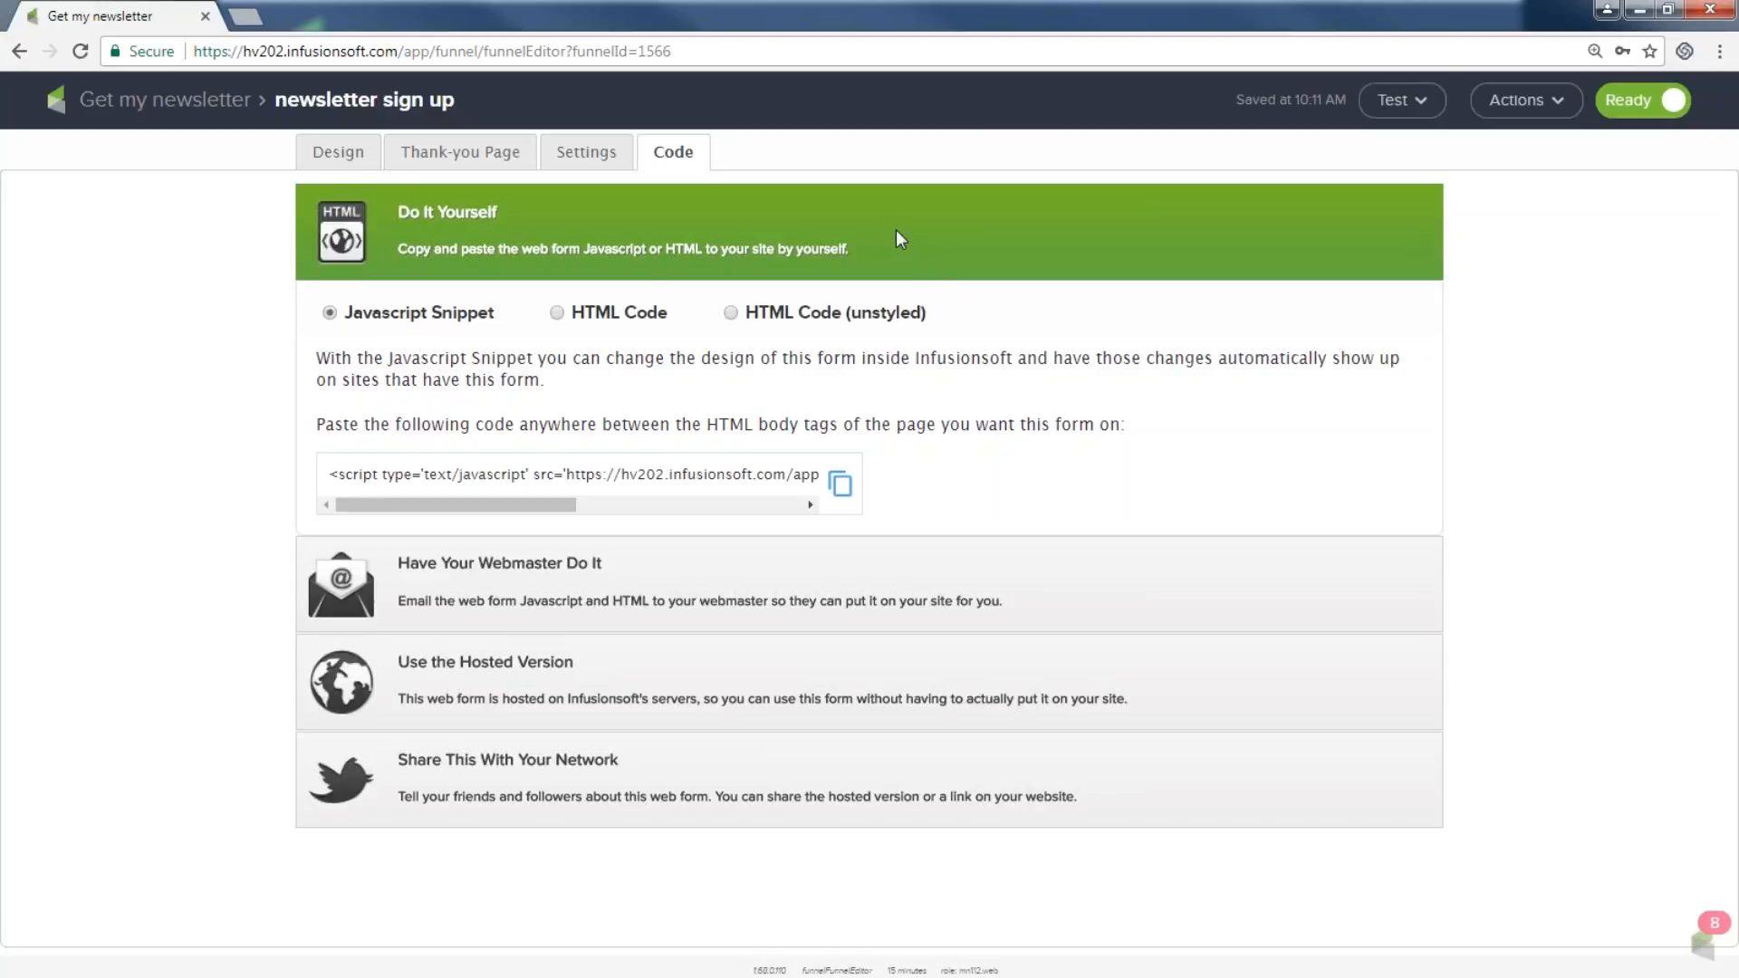
click(504, 667)
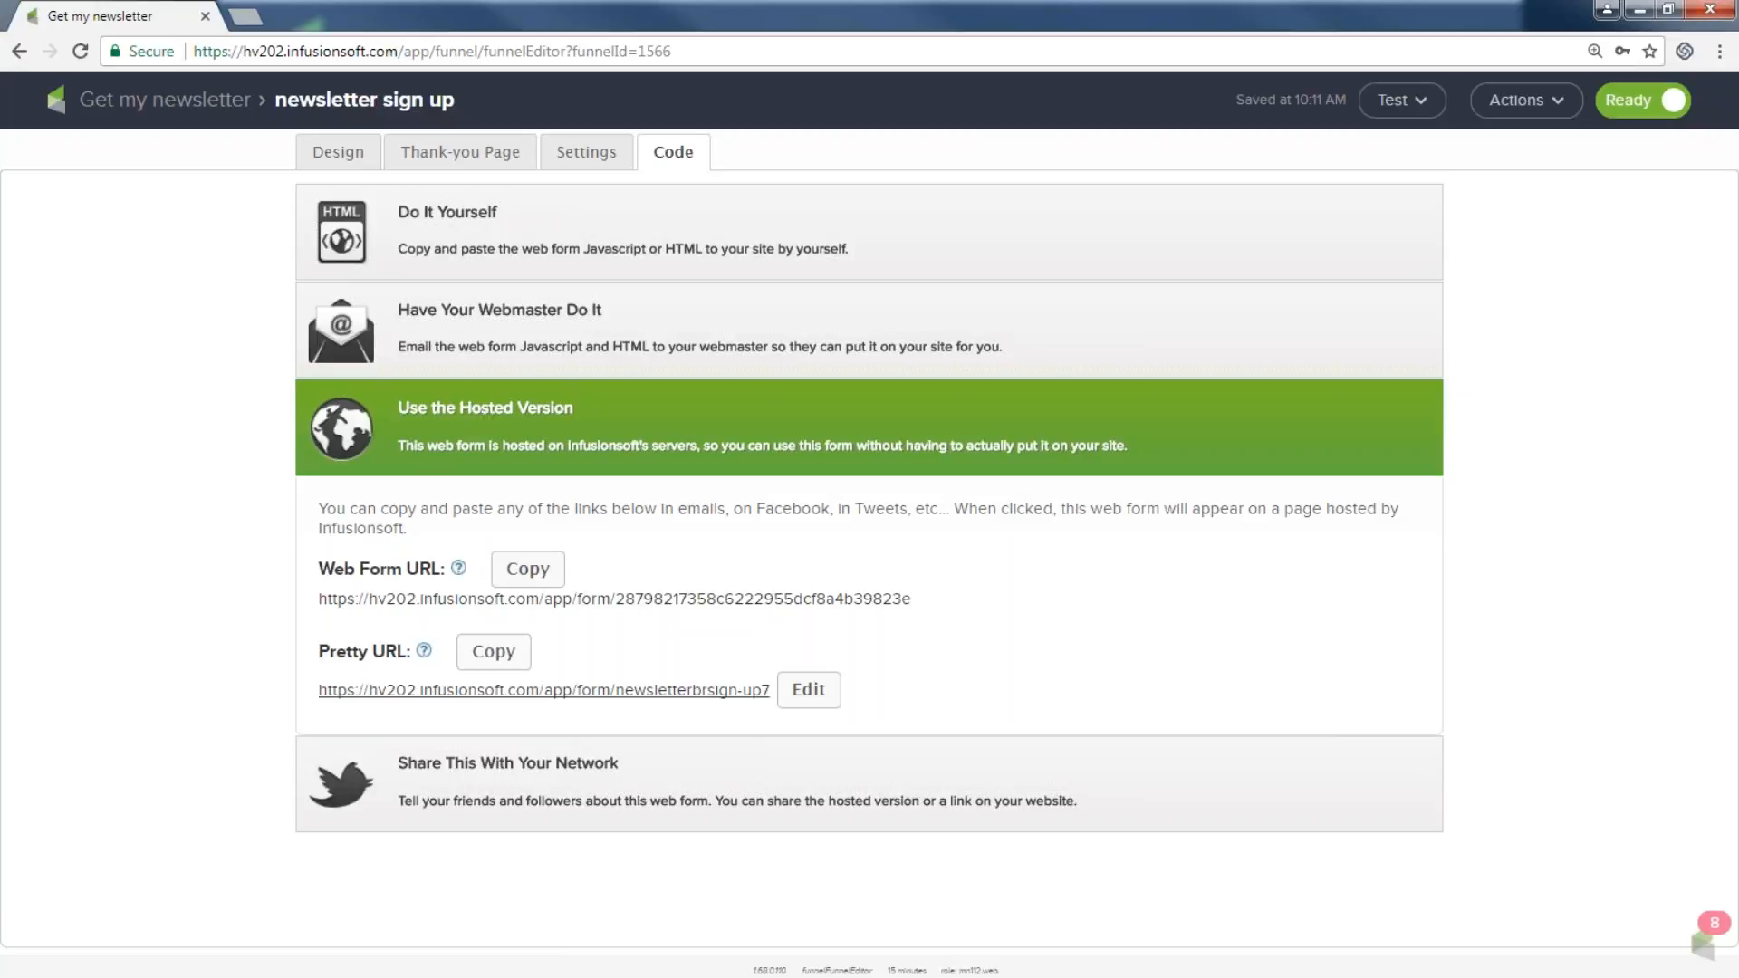
Change the Pretty URL to 'get my amazing newsletter' and open the social sharing options.
drag(326, 570, 406, 571)
drag(323, 645, 384, 652)
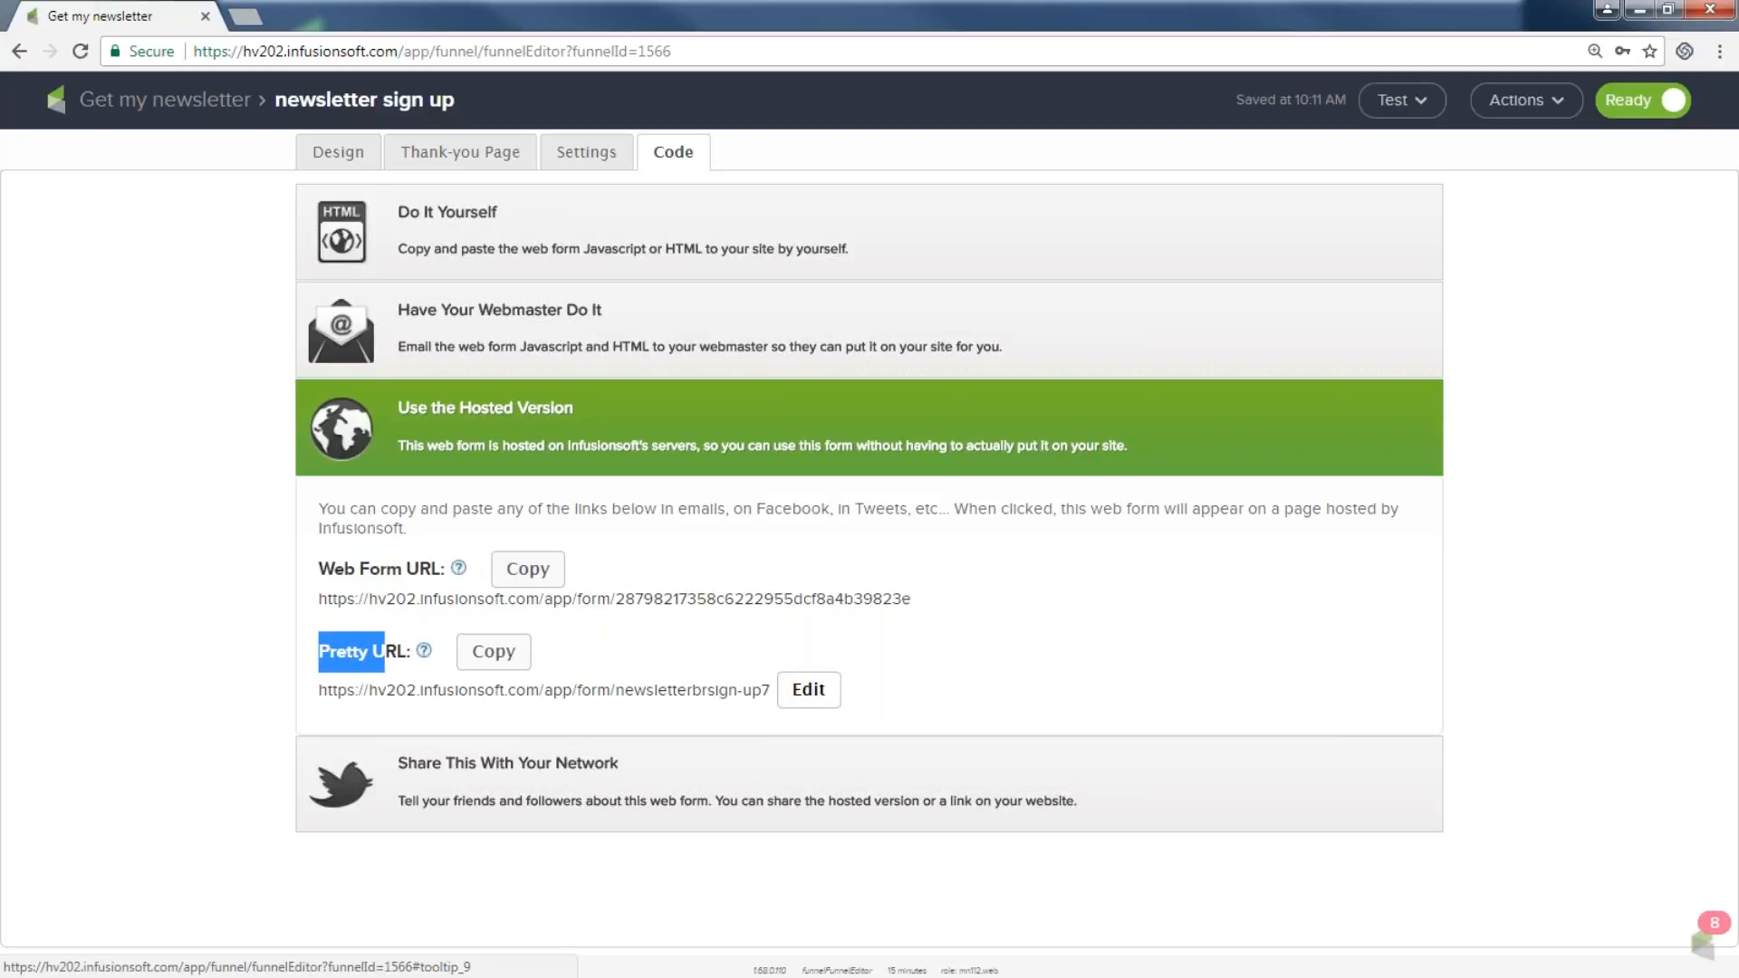
click(808, 689)
text(get )
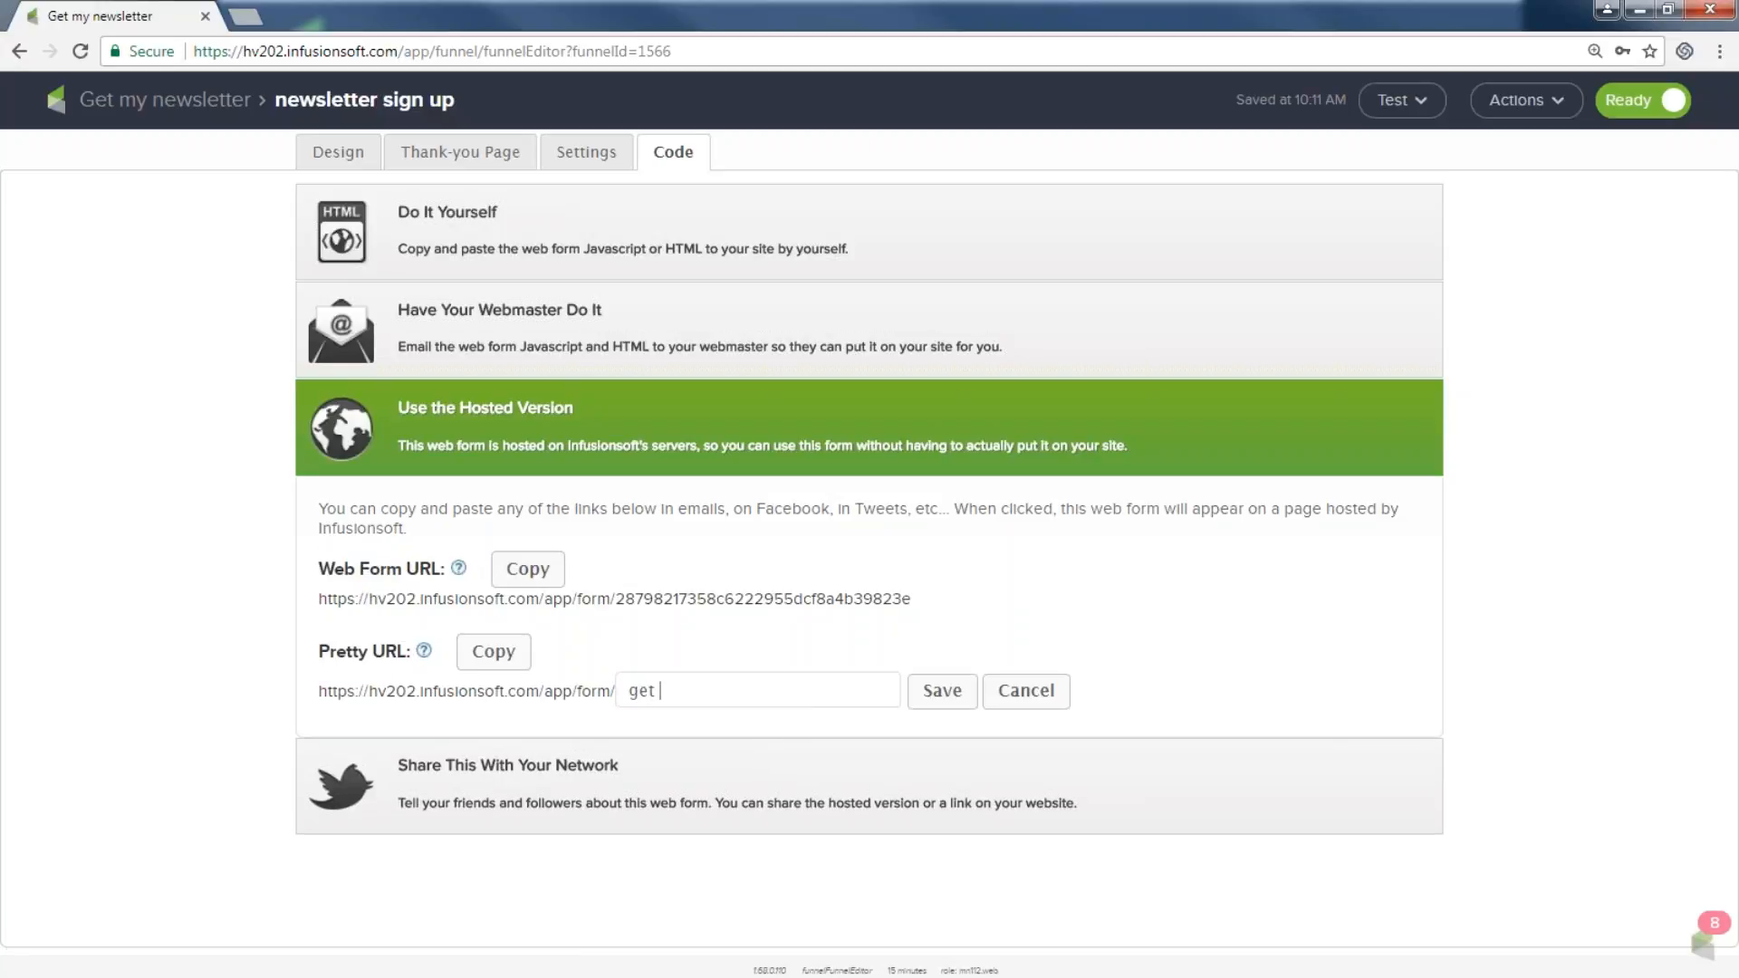
text(my amazing newsletter)
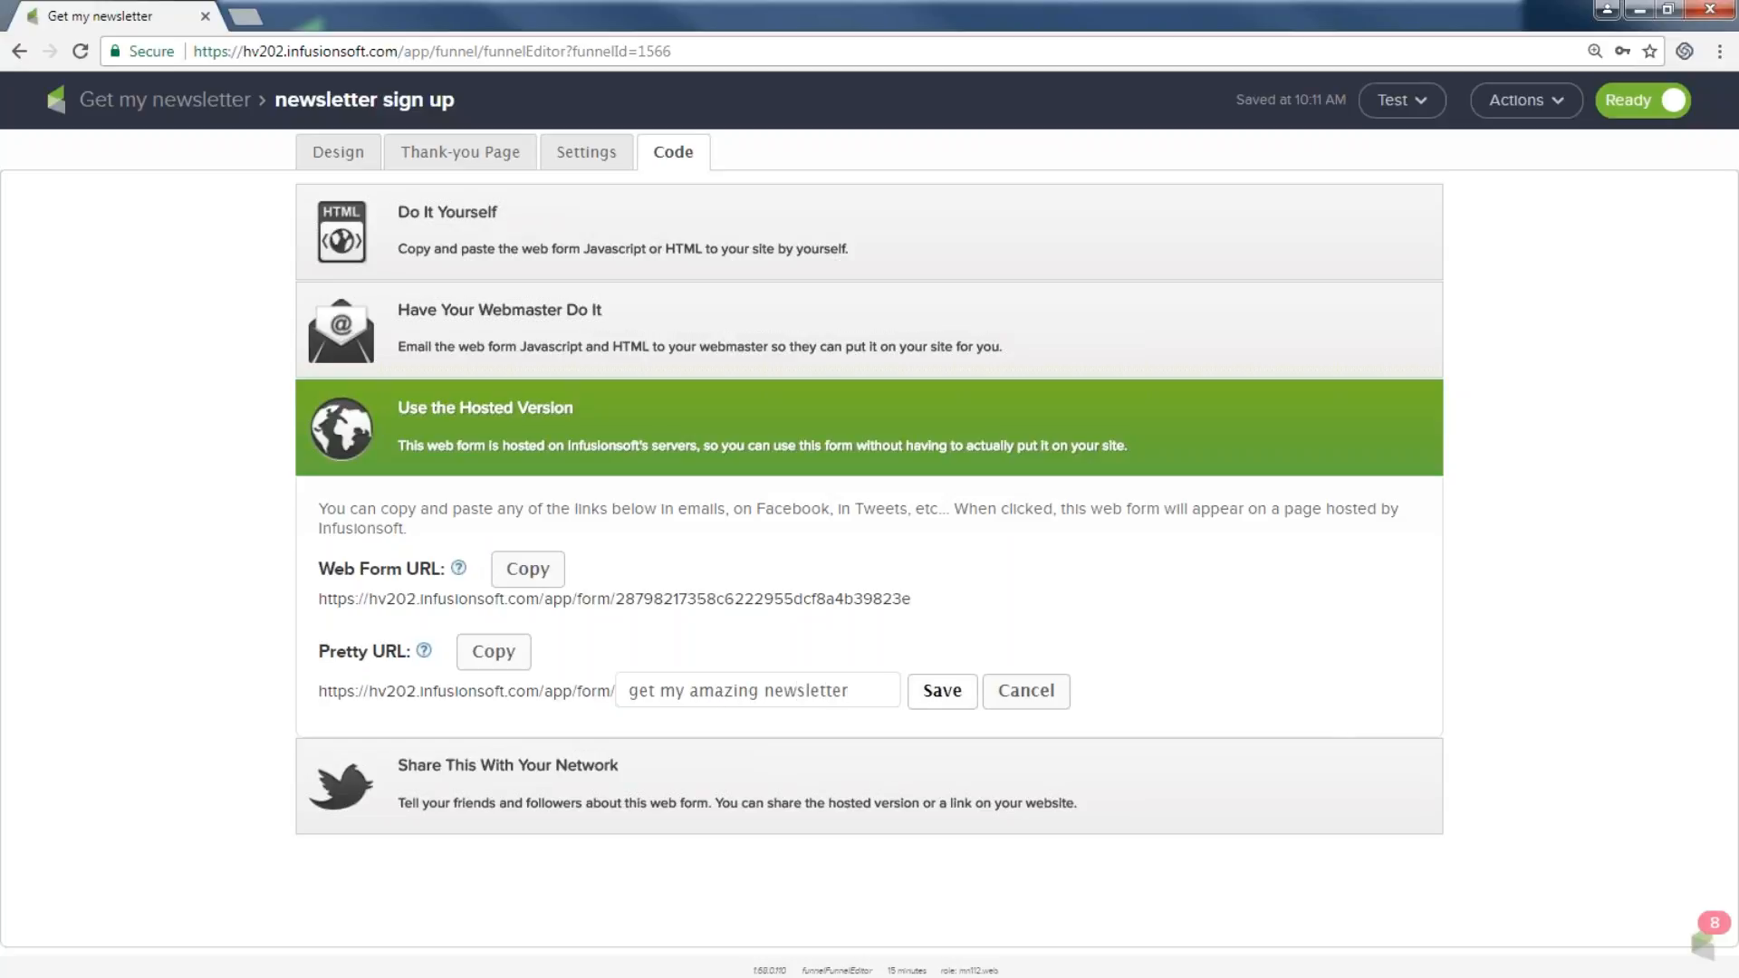
click(942, 690)
drag(922, 601, 764, 600)
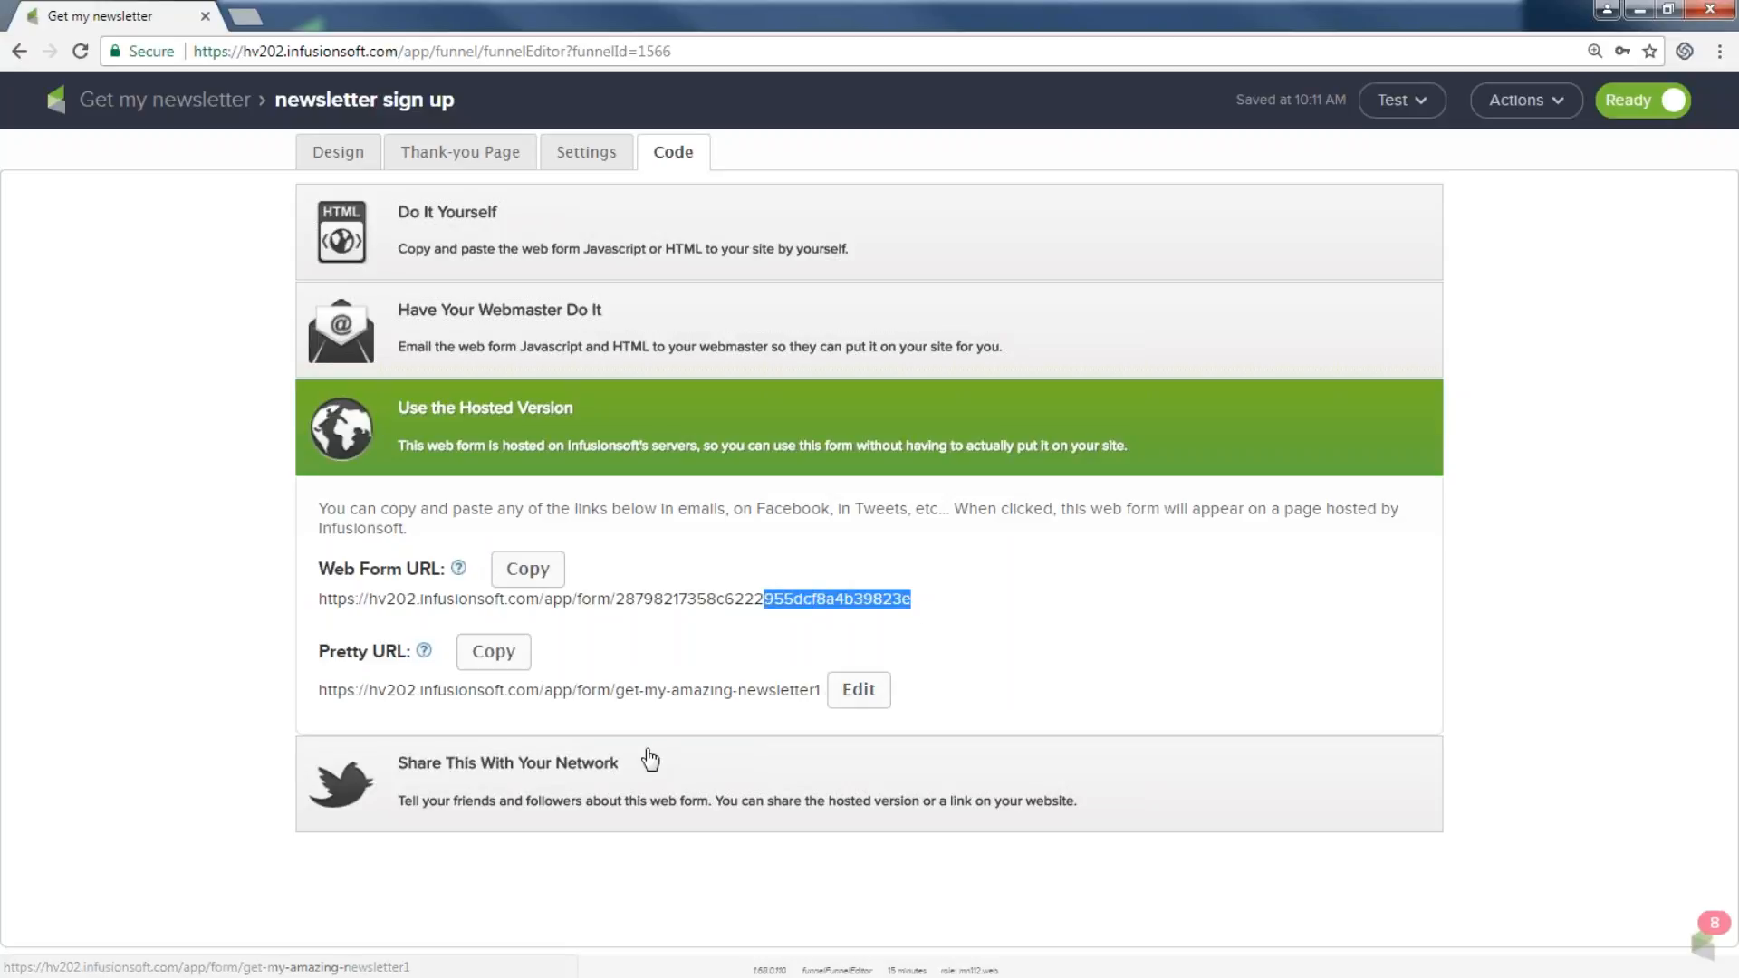
click(601, 781)
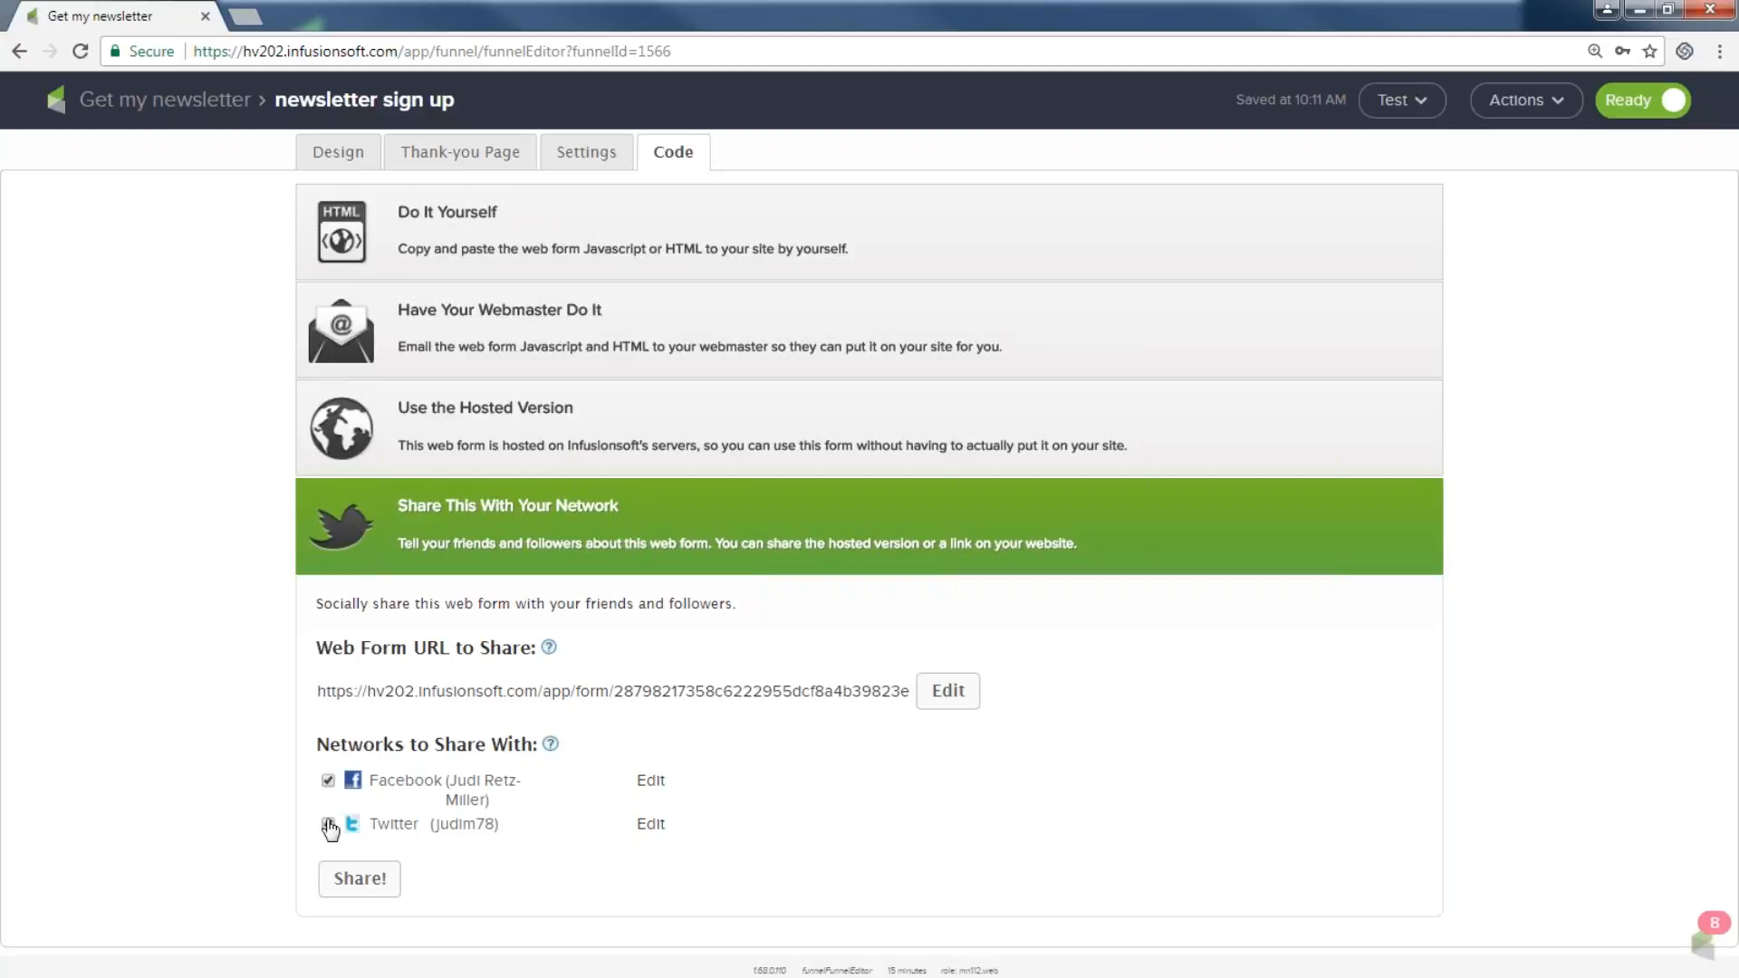
Turn off Twitter and Facebook sharing and return to the Get my newsletter campaign.
click(327, 824)
click(328, 824)
click(328, 780)
click(166, 101)
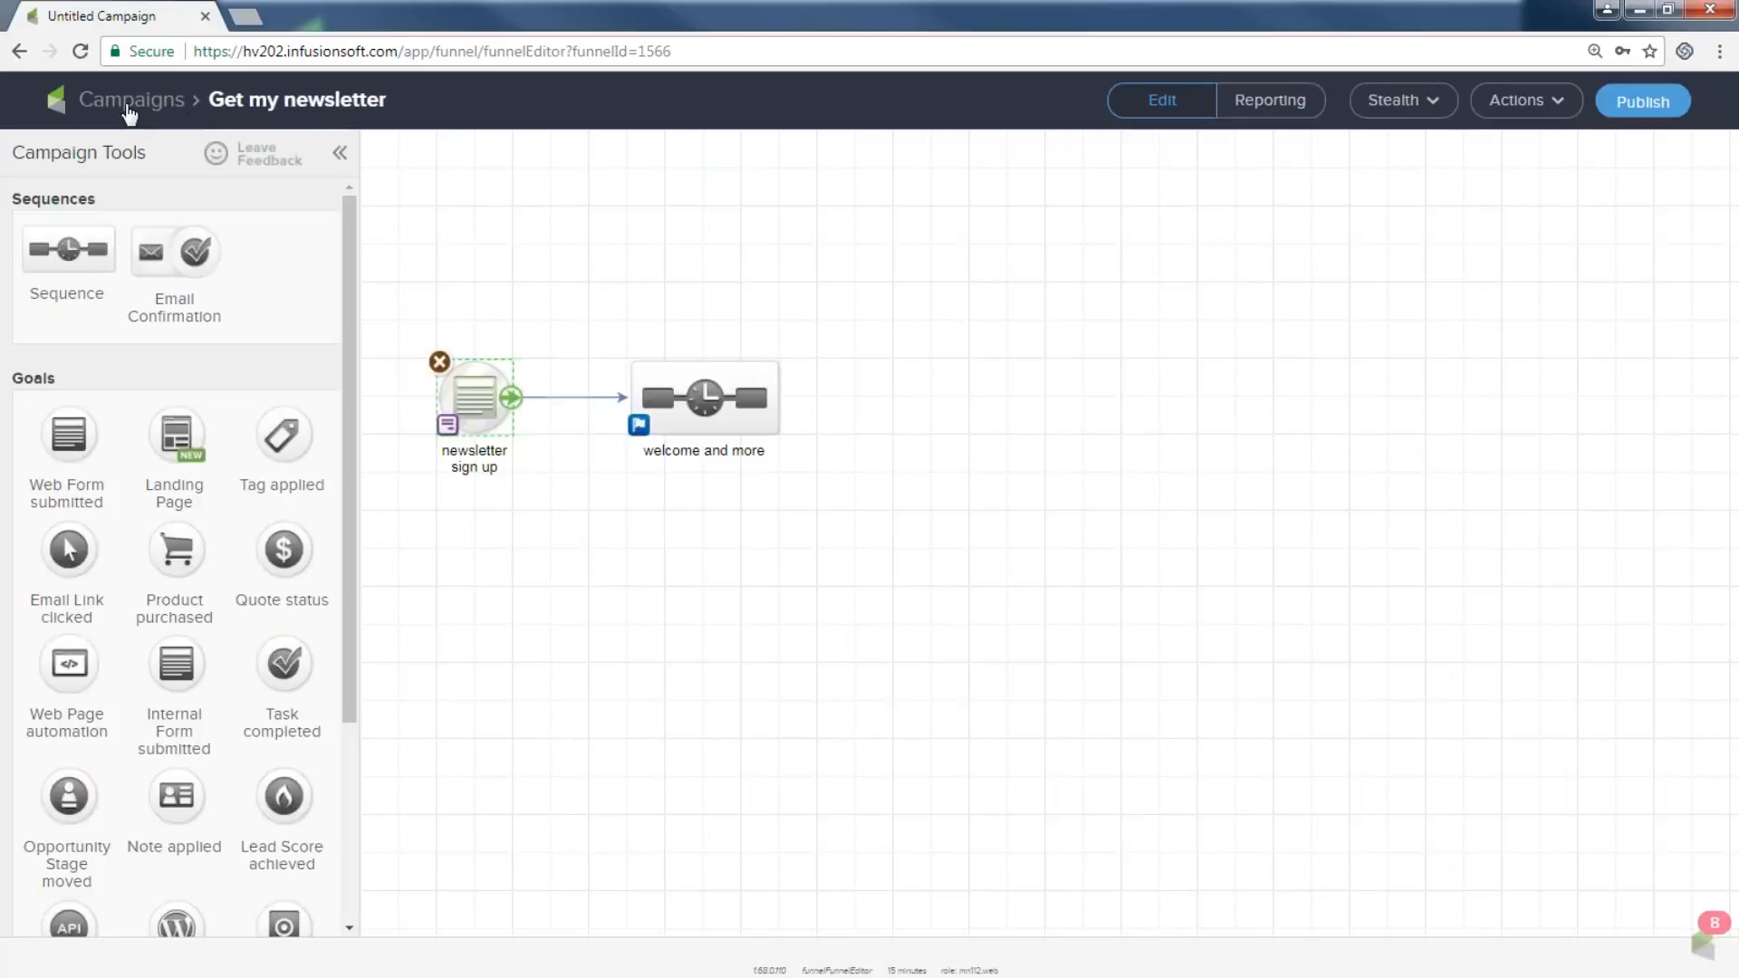
drag(372, 286, 544, 561)
click(514, 823)
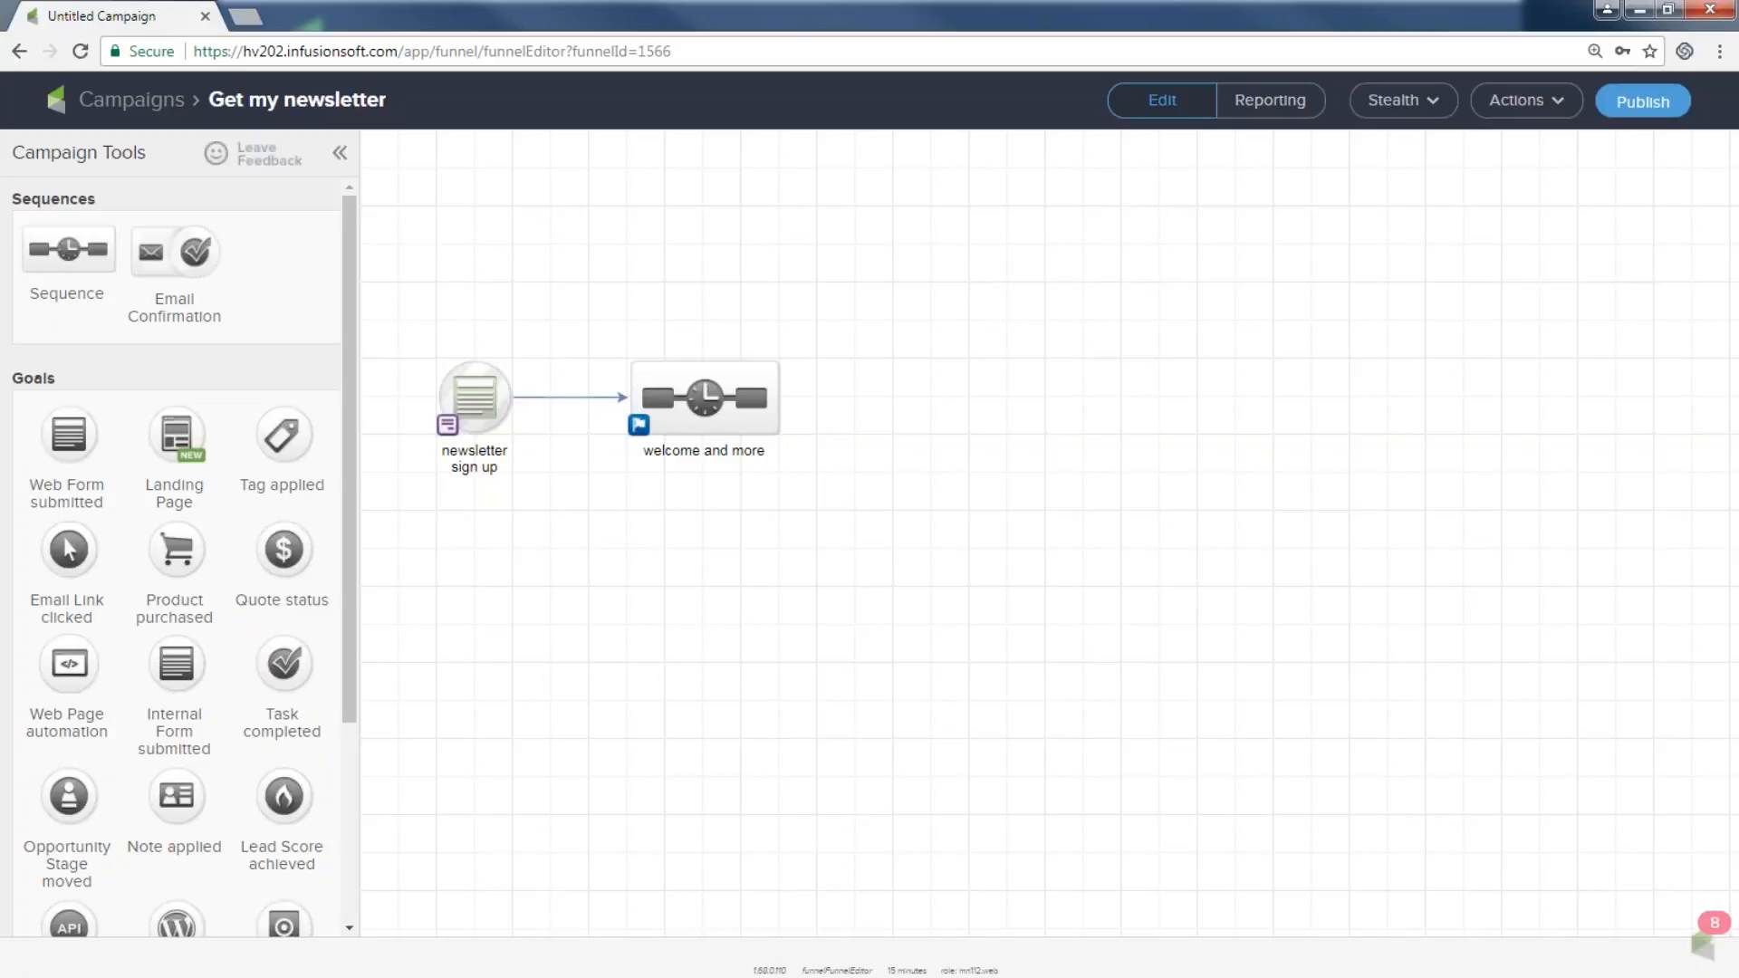
drag(588, 300, 886, 546)
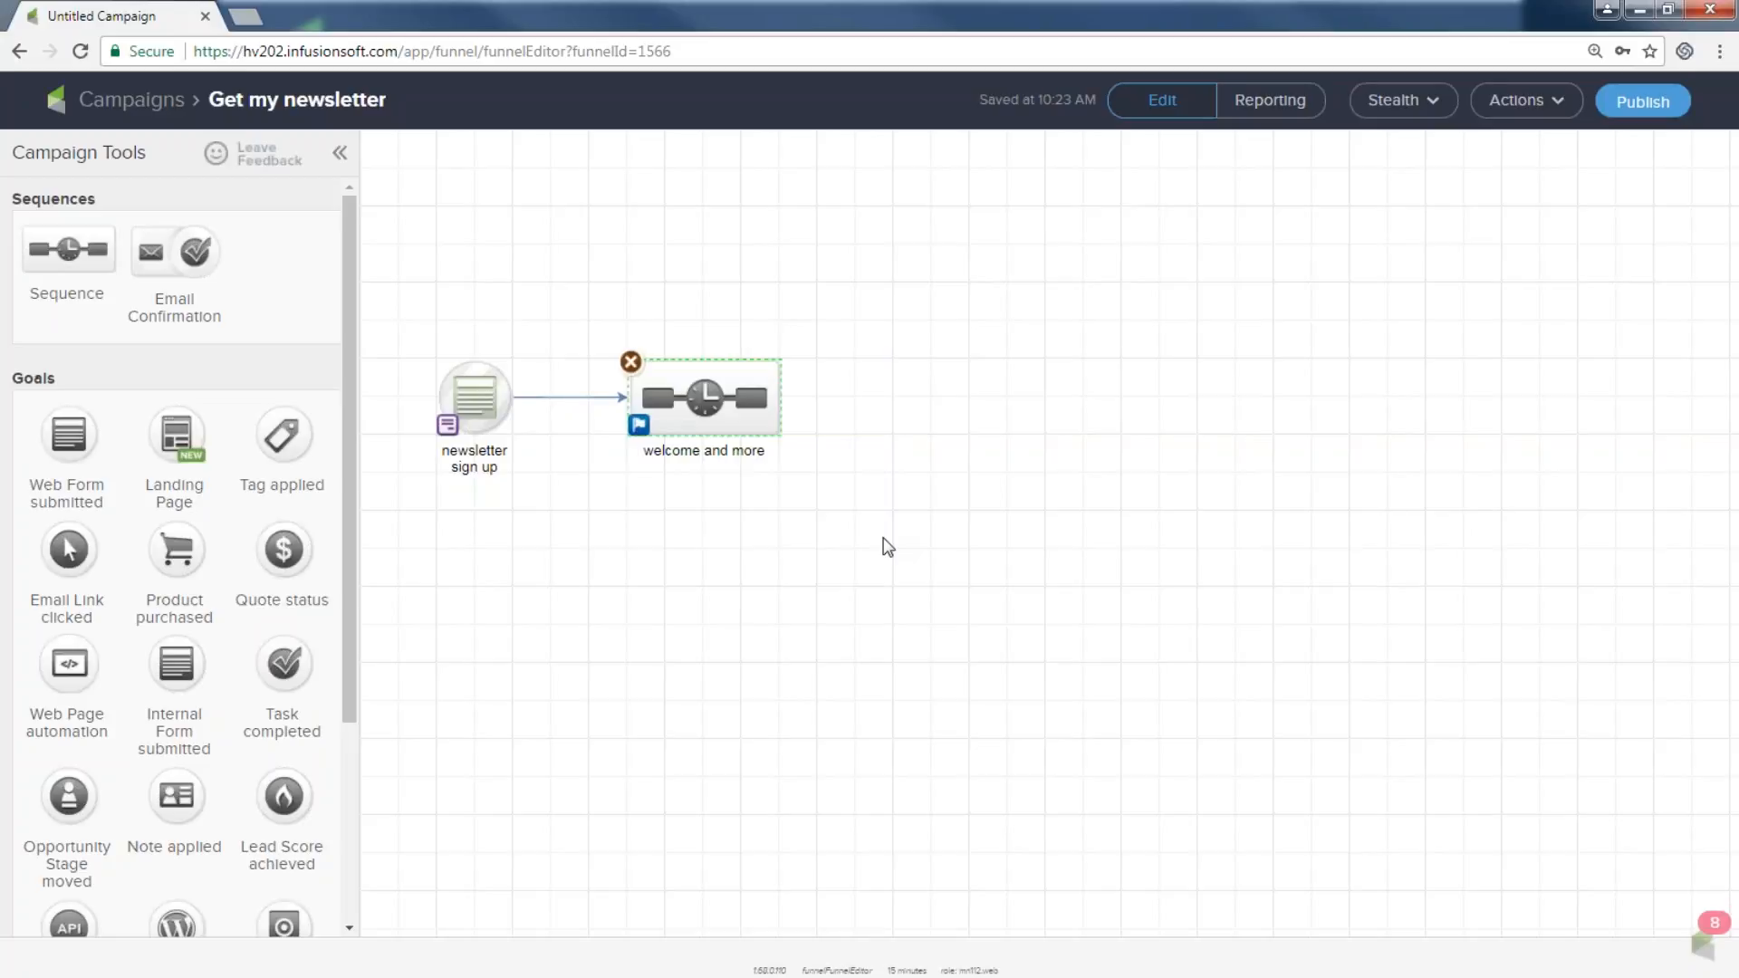
Inside the welcome and more sequence, add an Apply/Remove Tag step after Start.
double_click(707, 397)
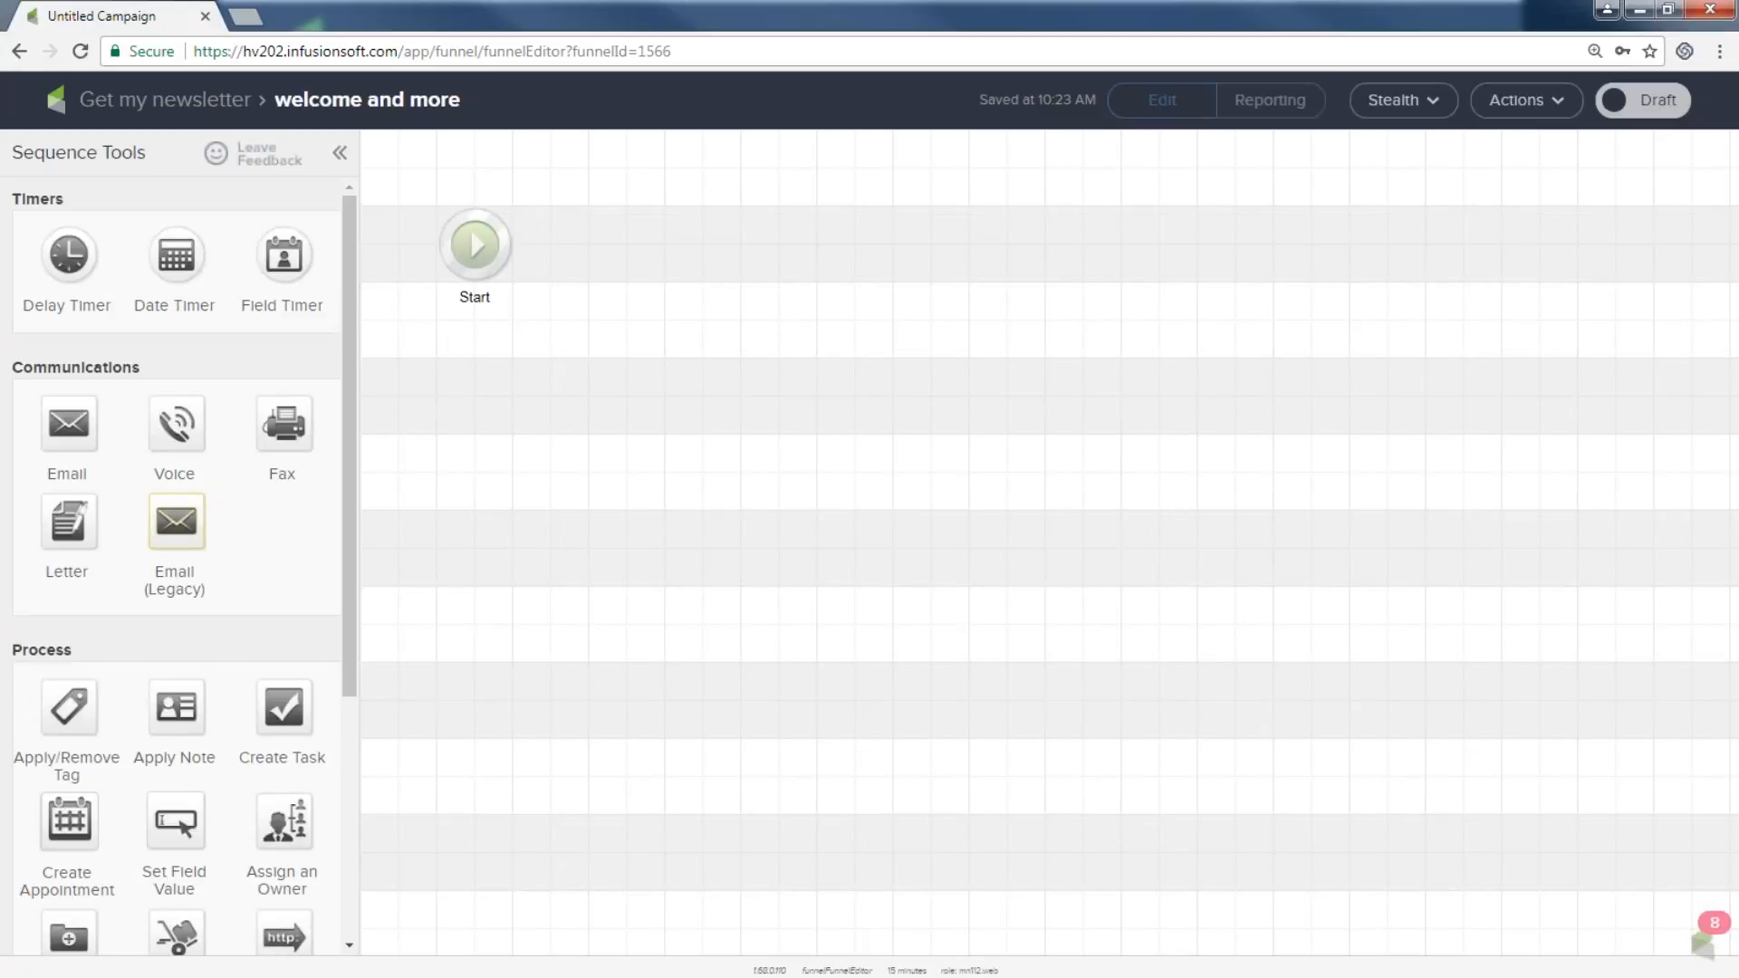
drag(402, 181, 585, 337)
drag(50, 711, 634, 237)
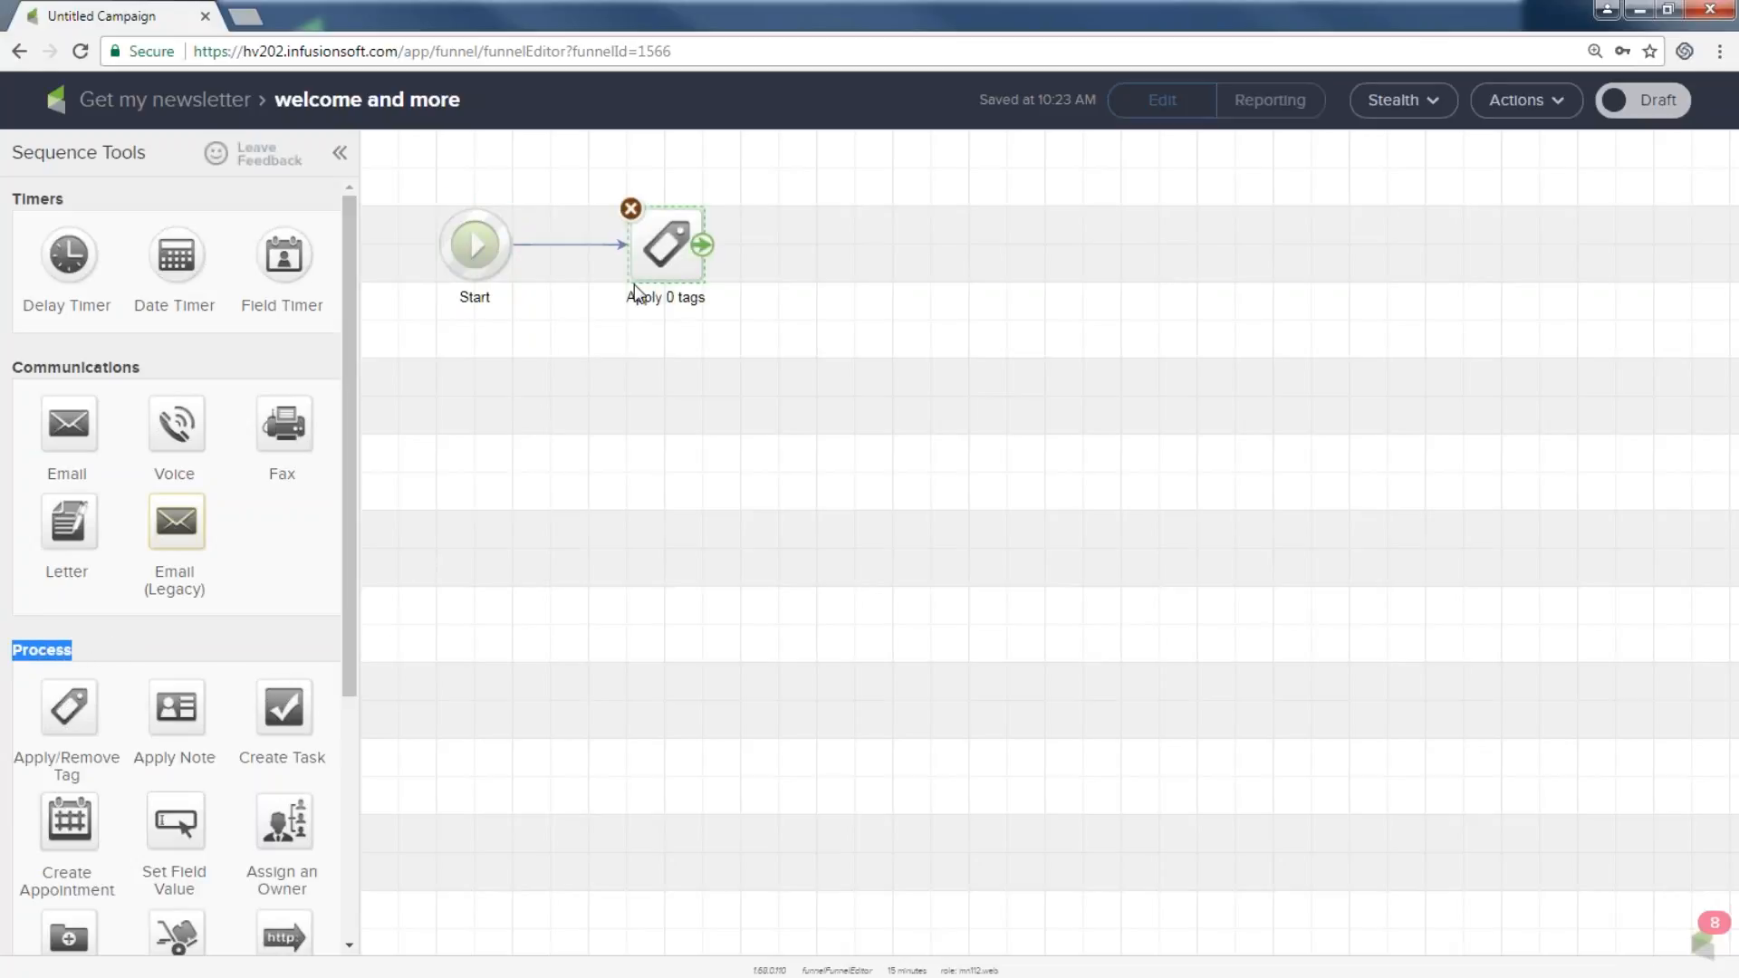
double_click(666, 249)
Create the tag 'Oct Newsletter Subscriber' under Prospect Tags and save the tag step.
click(792, 507)
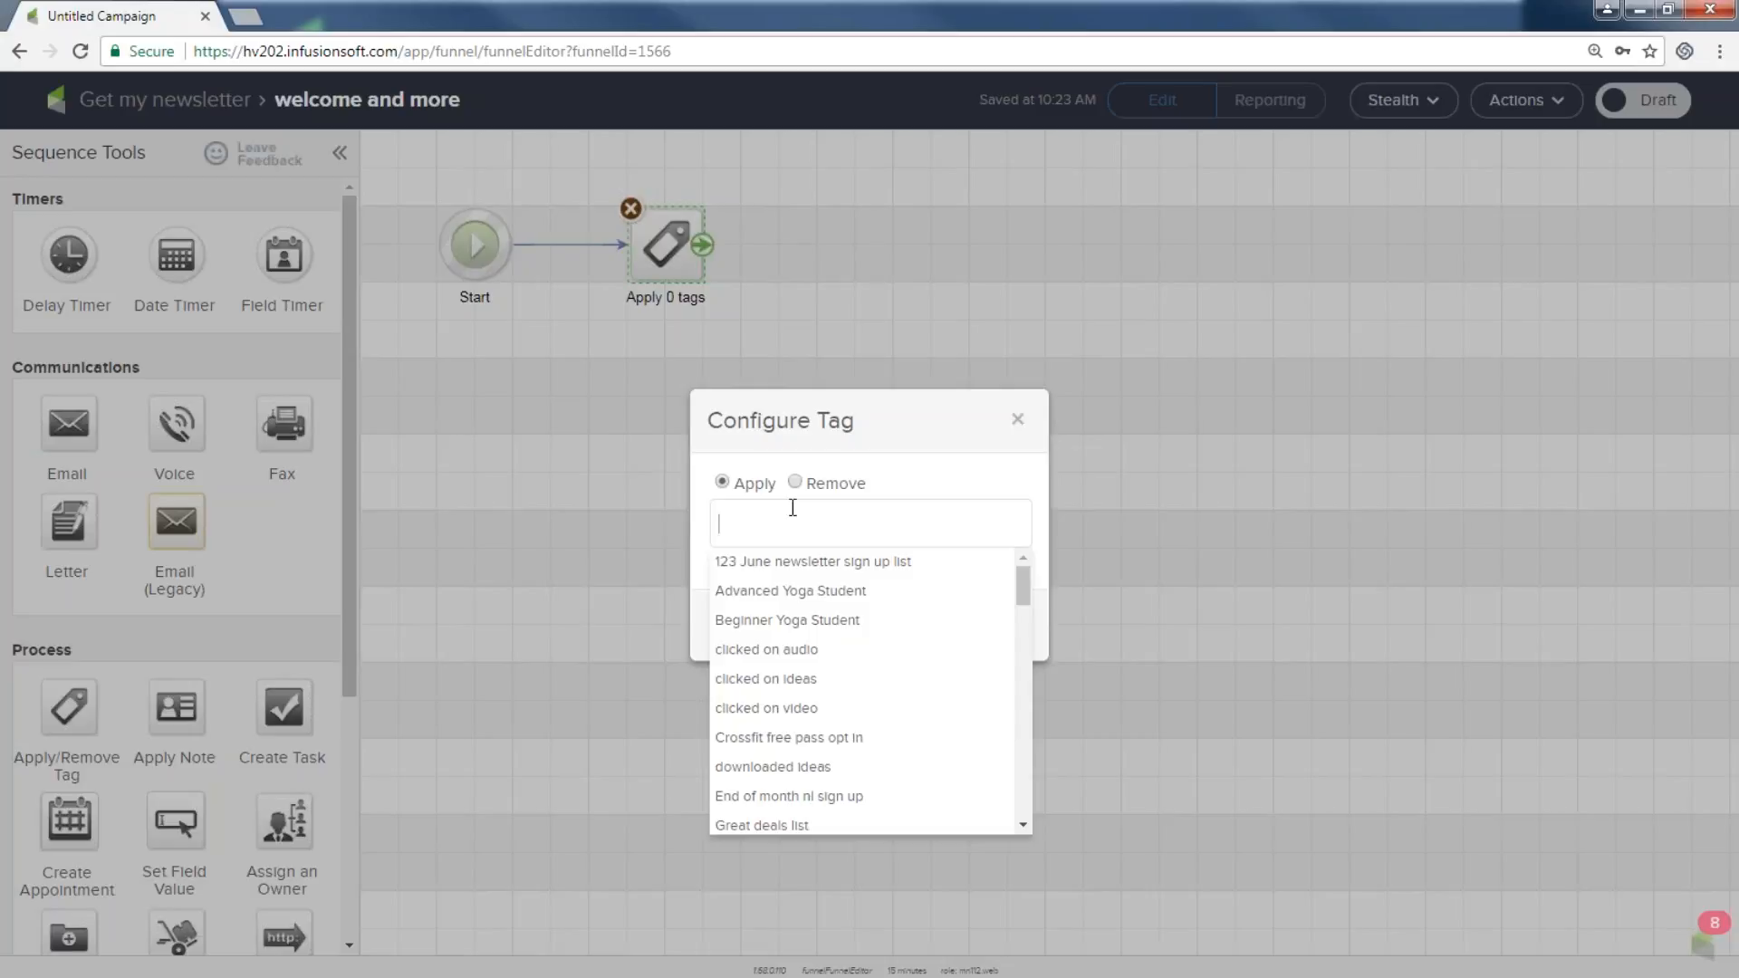
text(Oct Newsletter Subscriber)
click(751, 568)
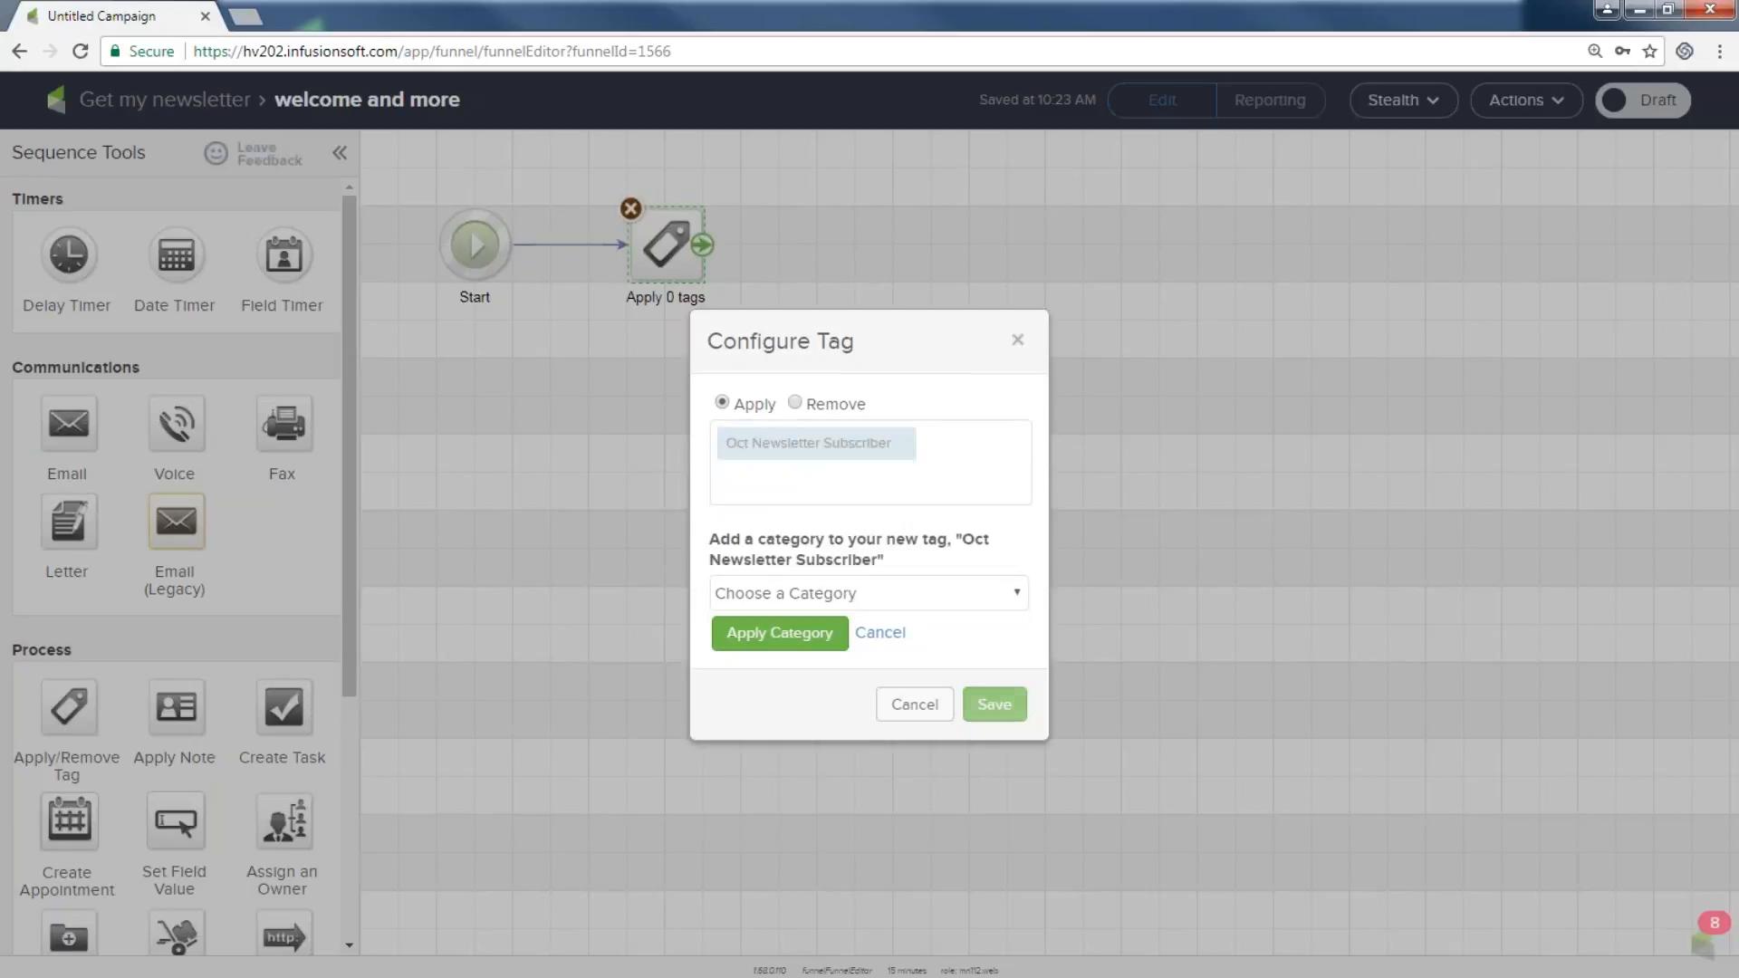
click(934, 604)
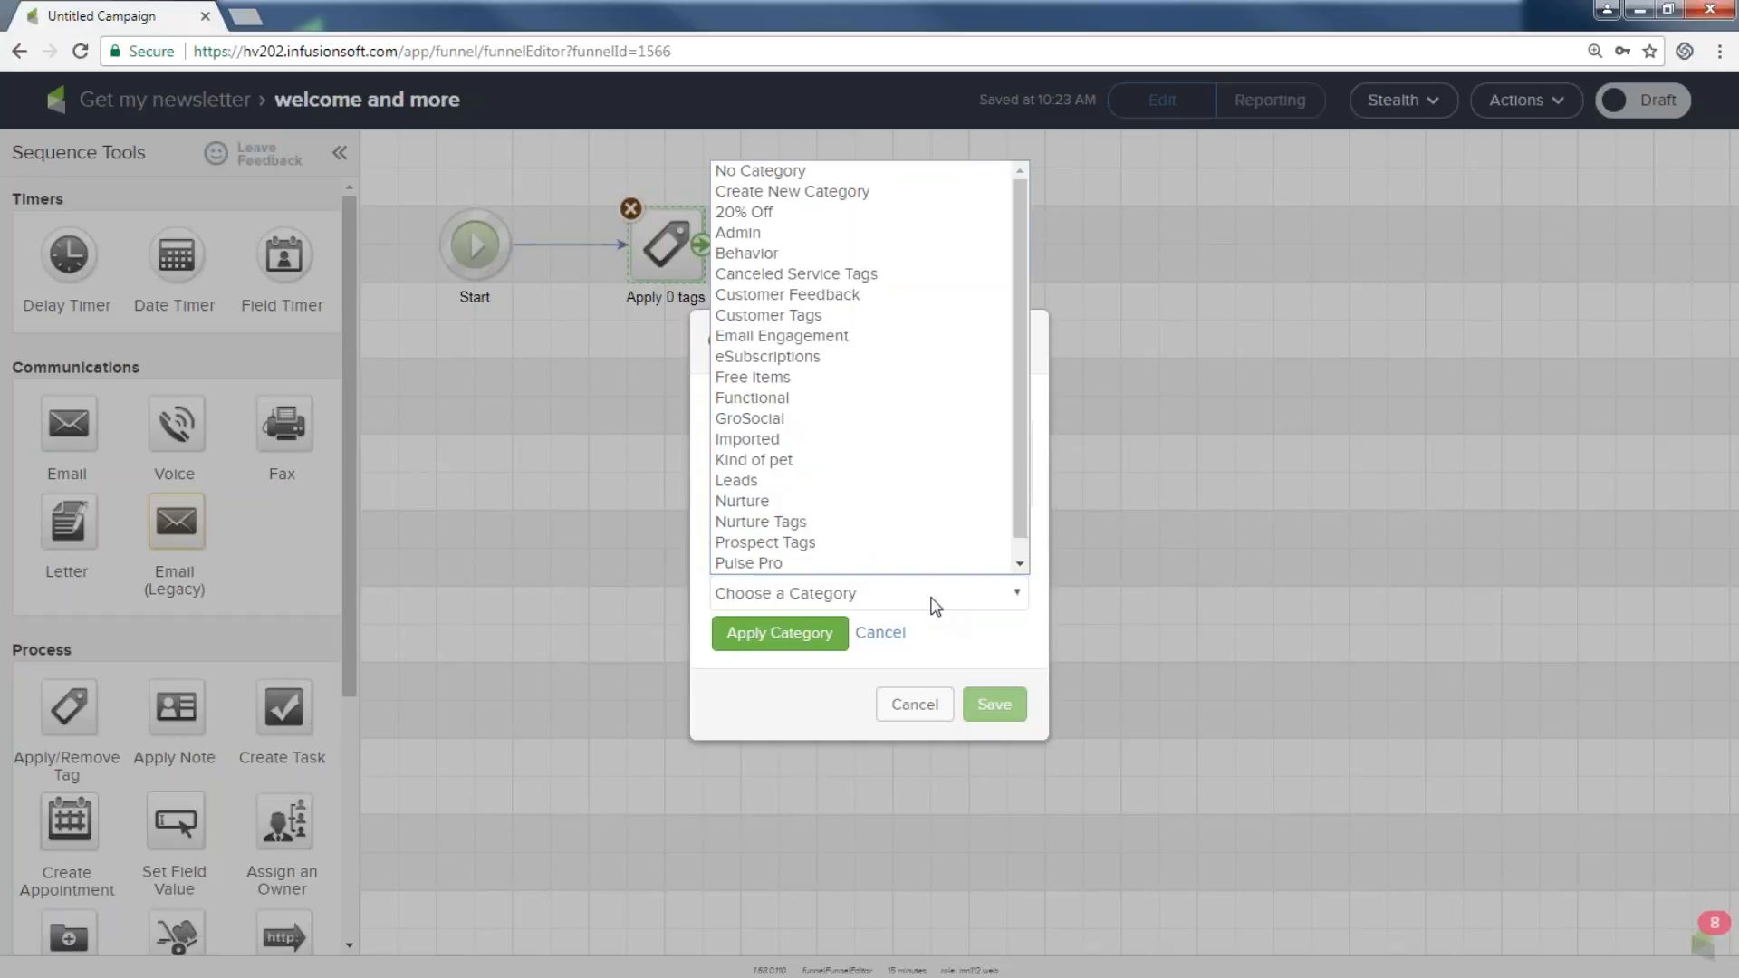
click(834, 542)
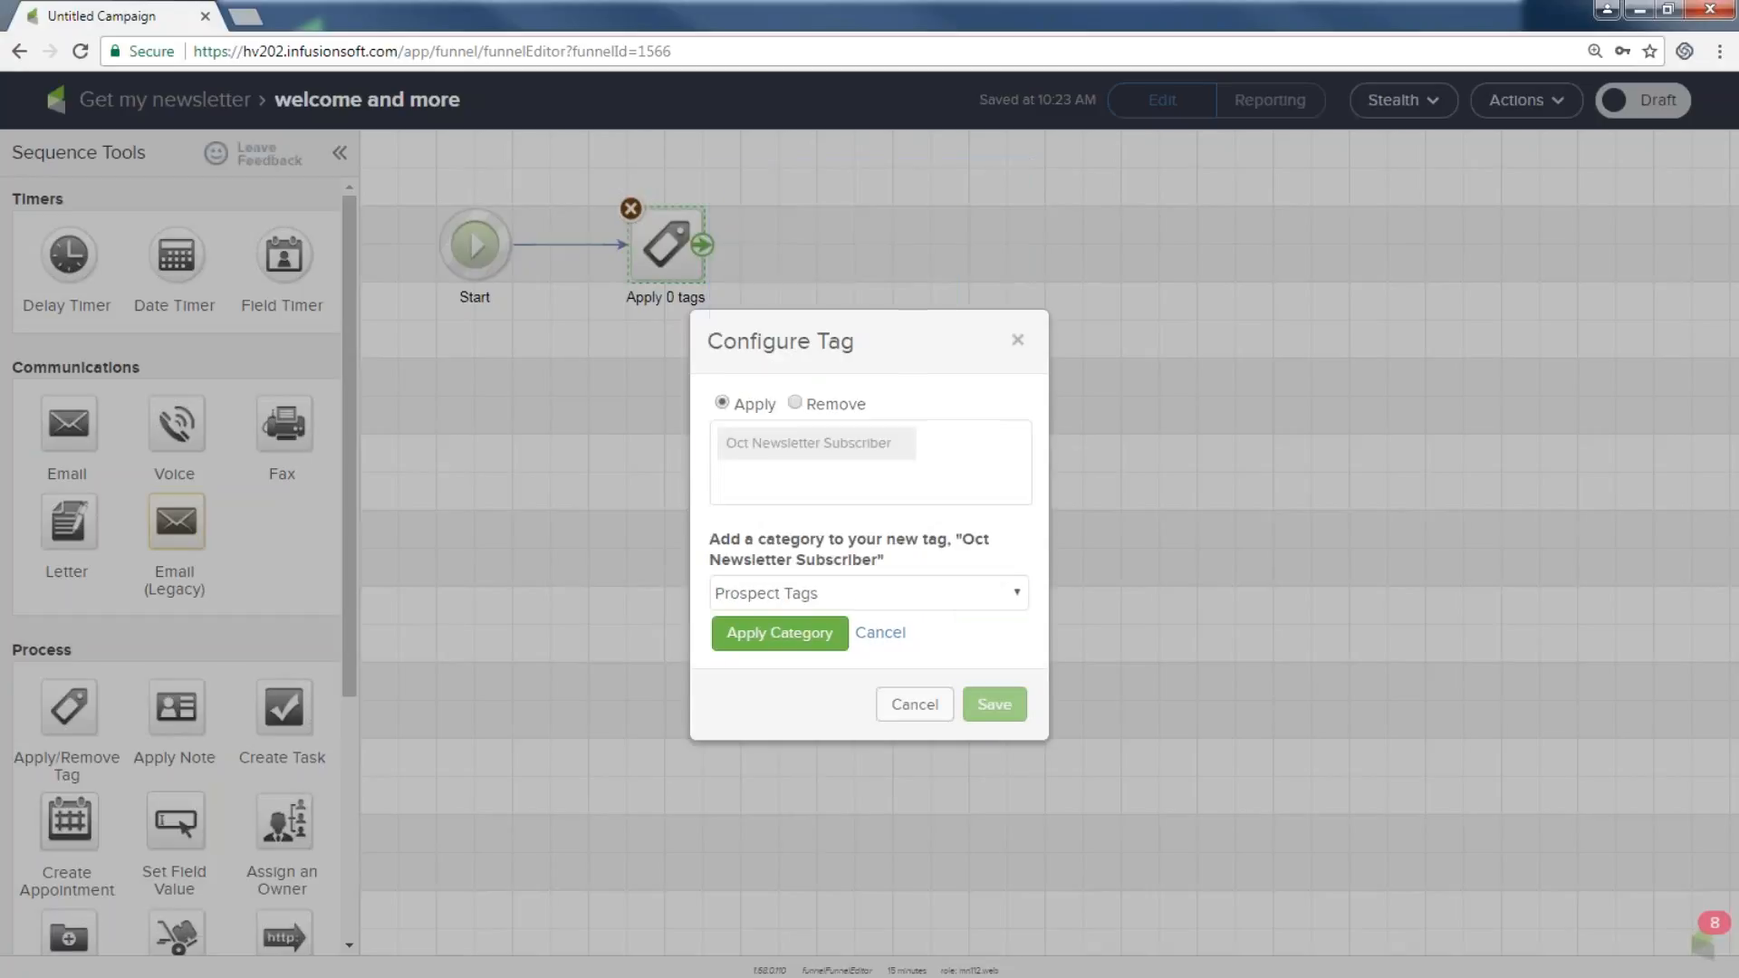
click(792, 634)
click(983, 650)
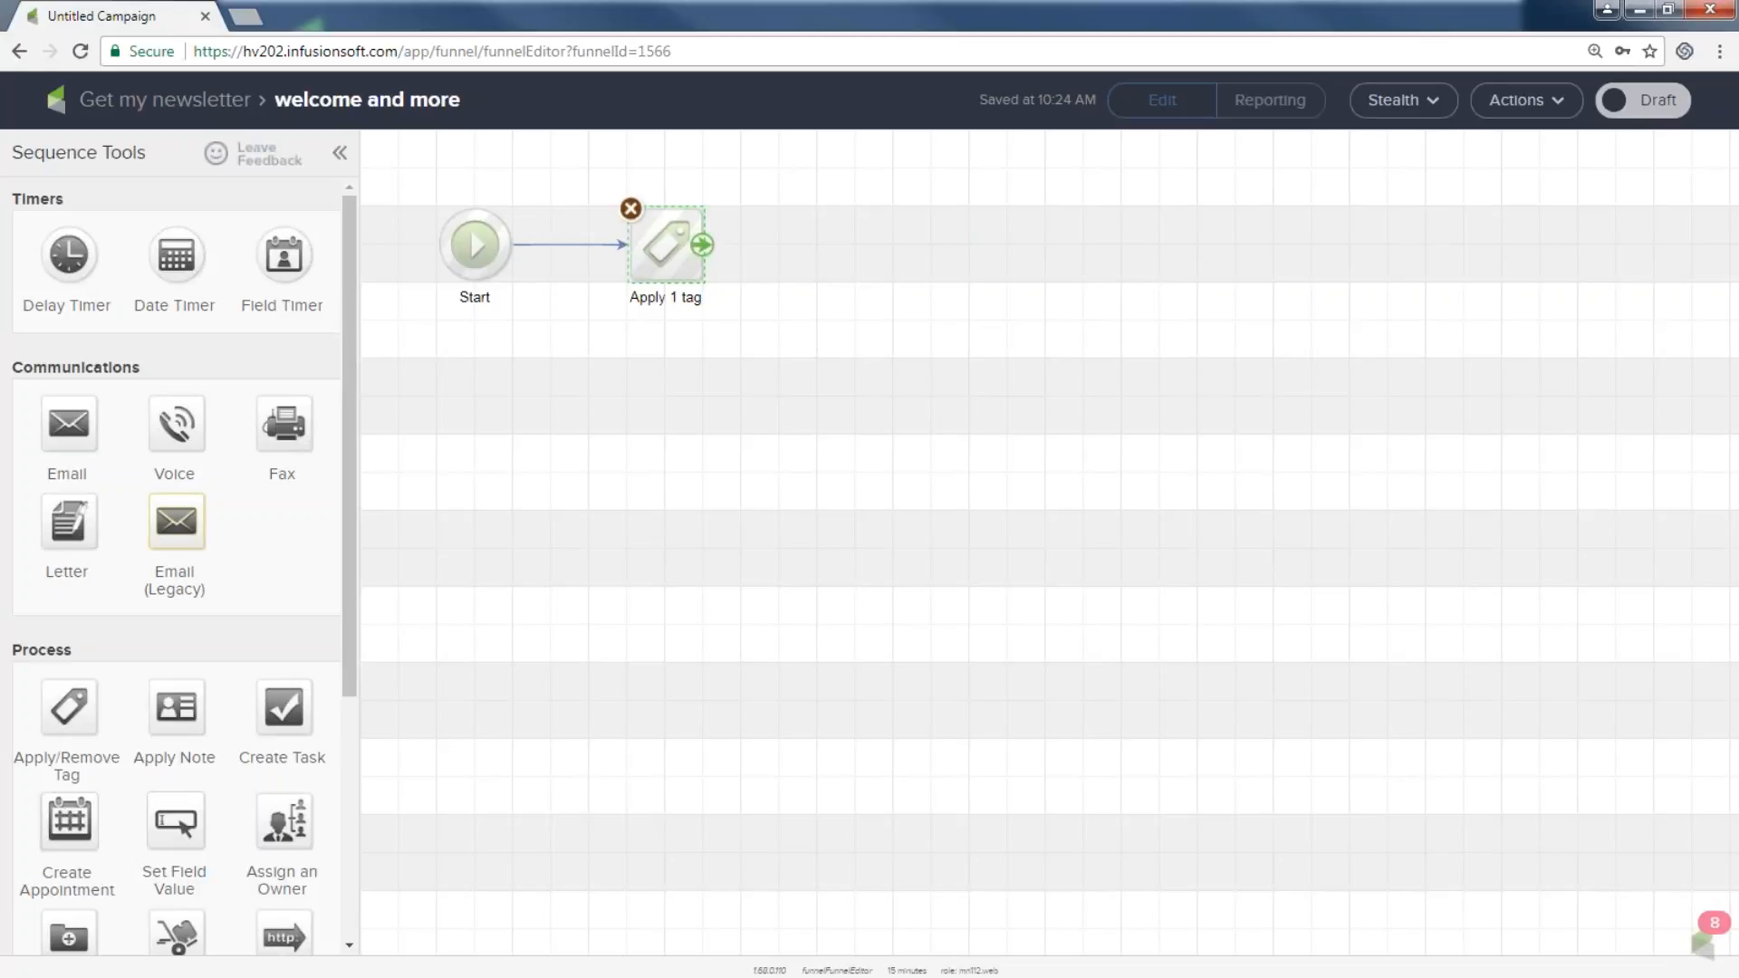
Add an email step and connect it from the Apply 1 tag step.
drag(174, 374, 23, 367)
drag(69, 423, 829, 230)
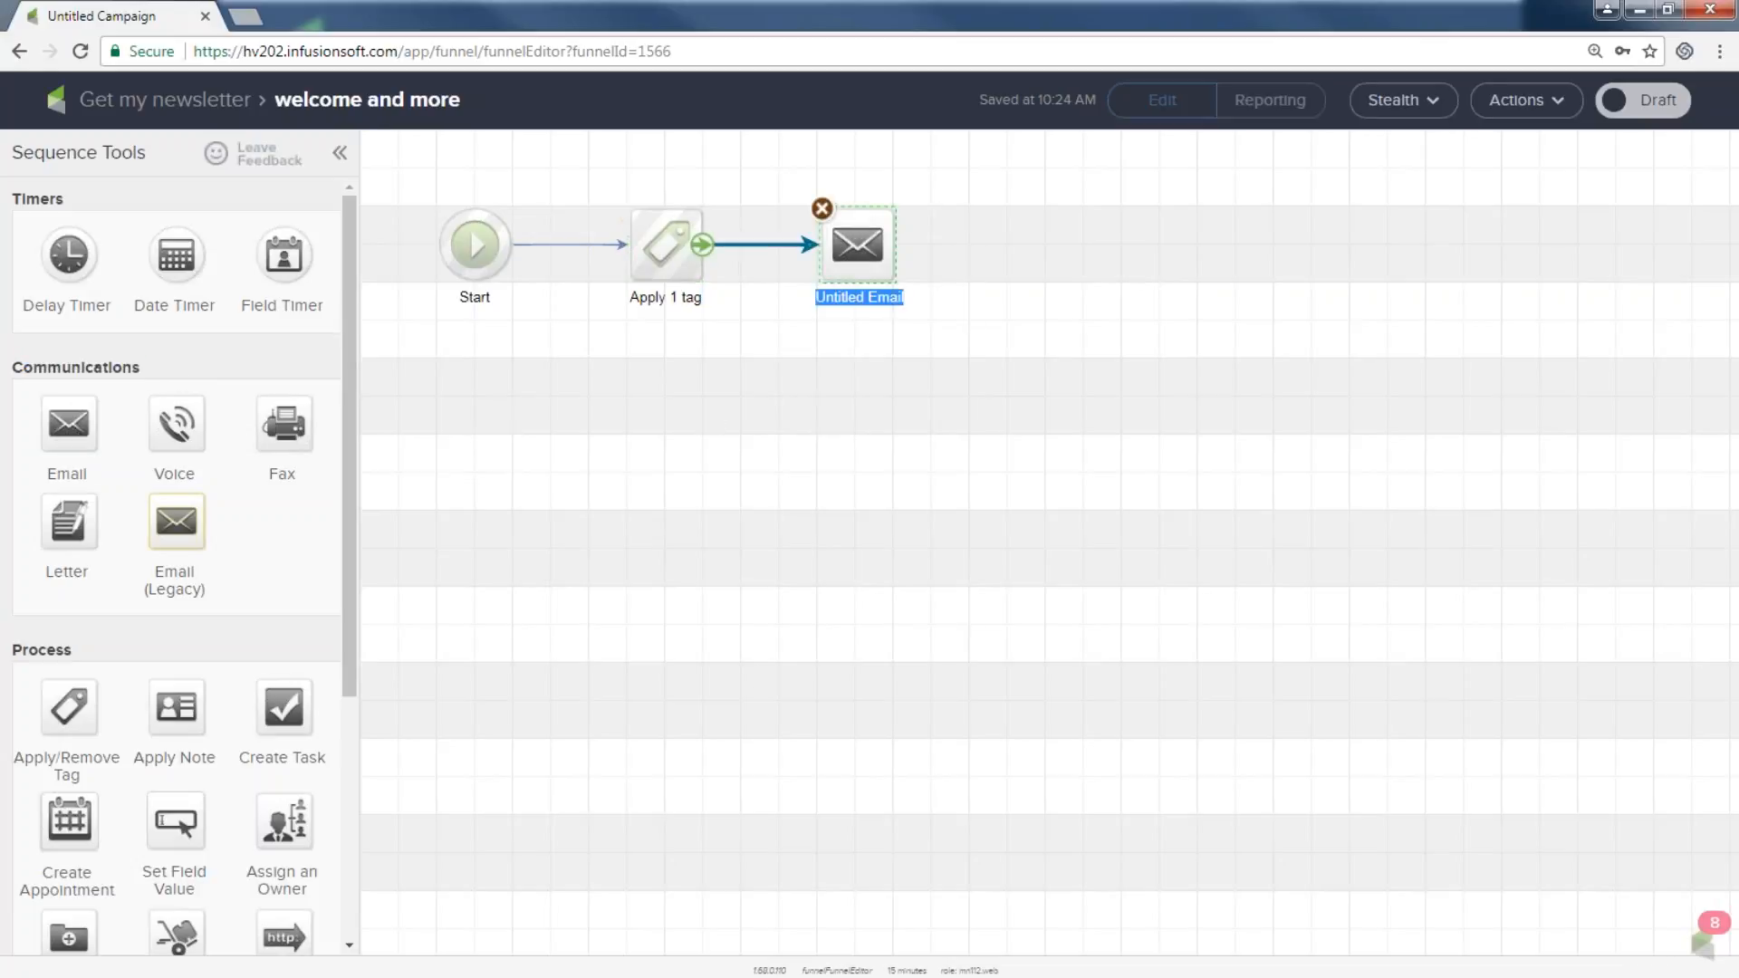
click(794, 246)
key(Delete)
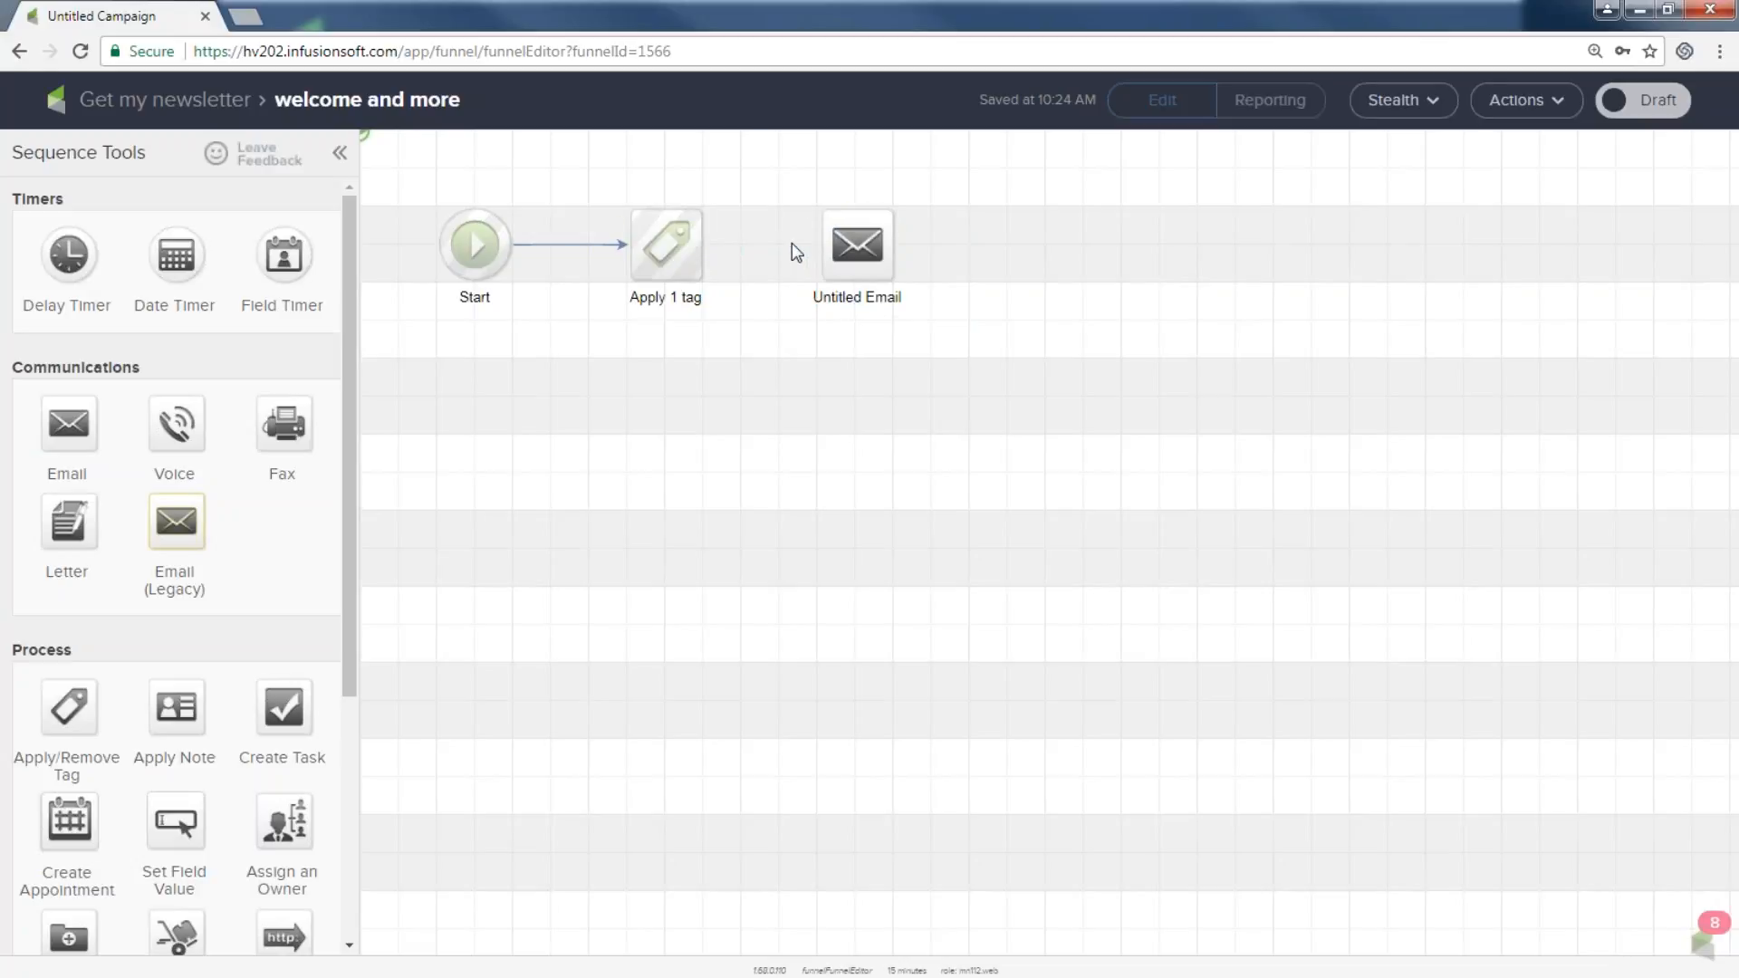
mouse_move(707, 257)
drag(705, 253, 842, 252)
Name the new email step 'Welcome'.
click(847, 272)
click(861, 296)
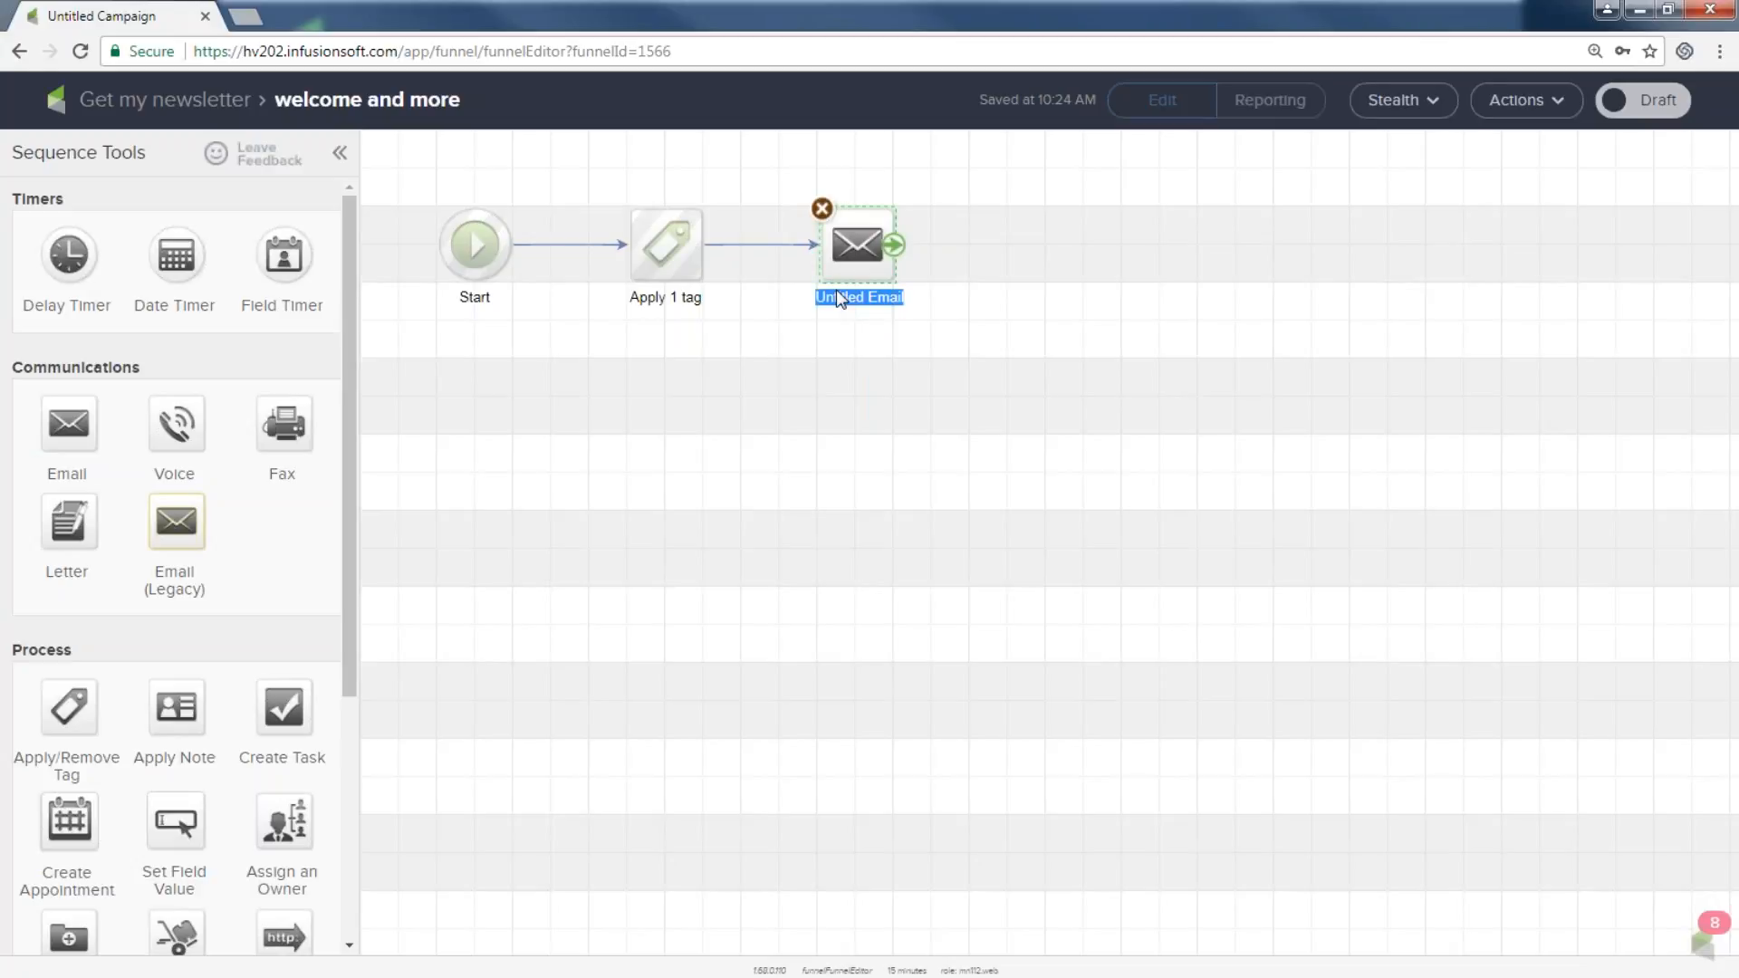
text(Welco)
key(BackSpace)
key(BackSpace)
key(BackSpace)
text(clo)
key(BackSpace)
key(BackSpace)
key(BackSpace)
text(lcome)
Open the Welcome email and browse My Templates down to Sept 6th.
double_click(851, 248)
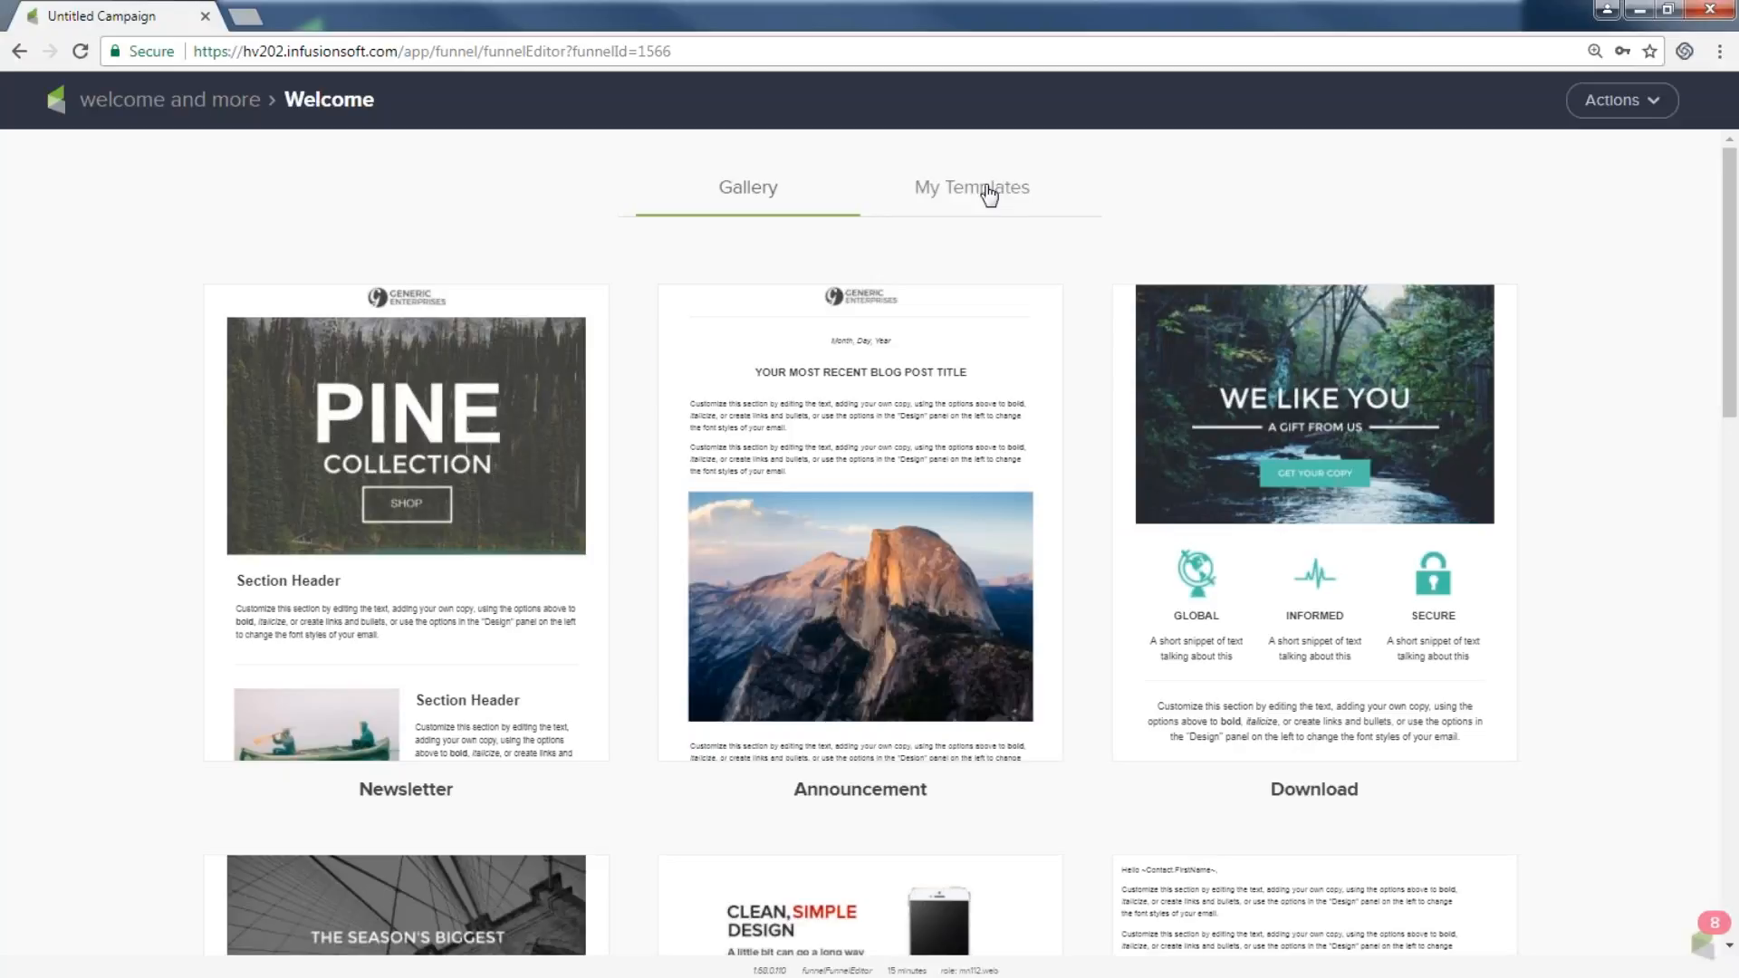
click(987, 192)
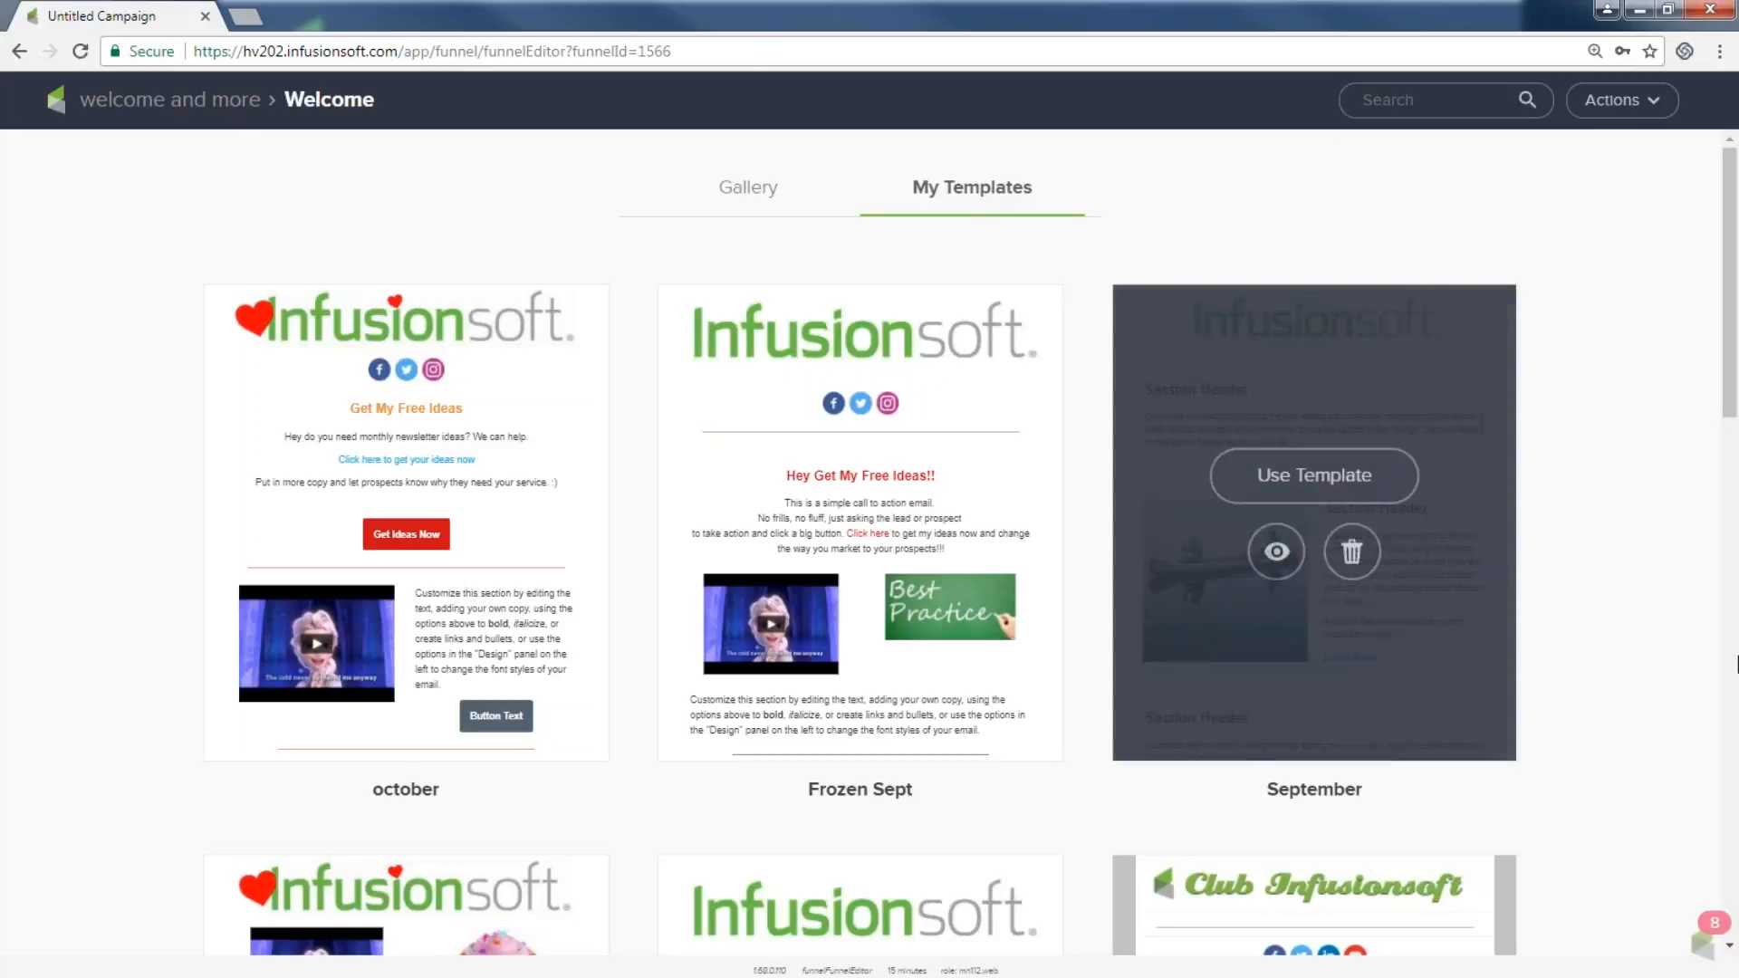
drag(1732, 421, 1731, 607)
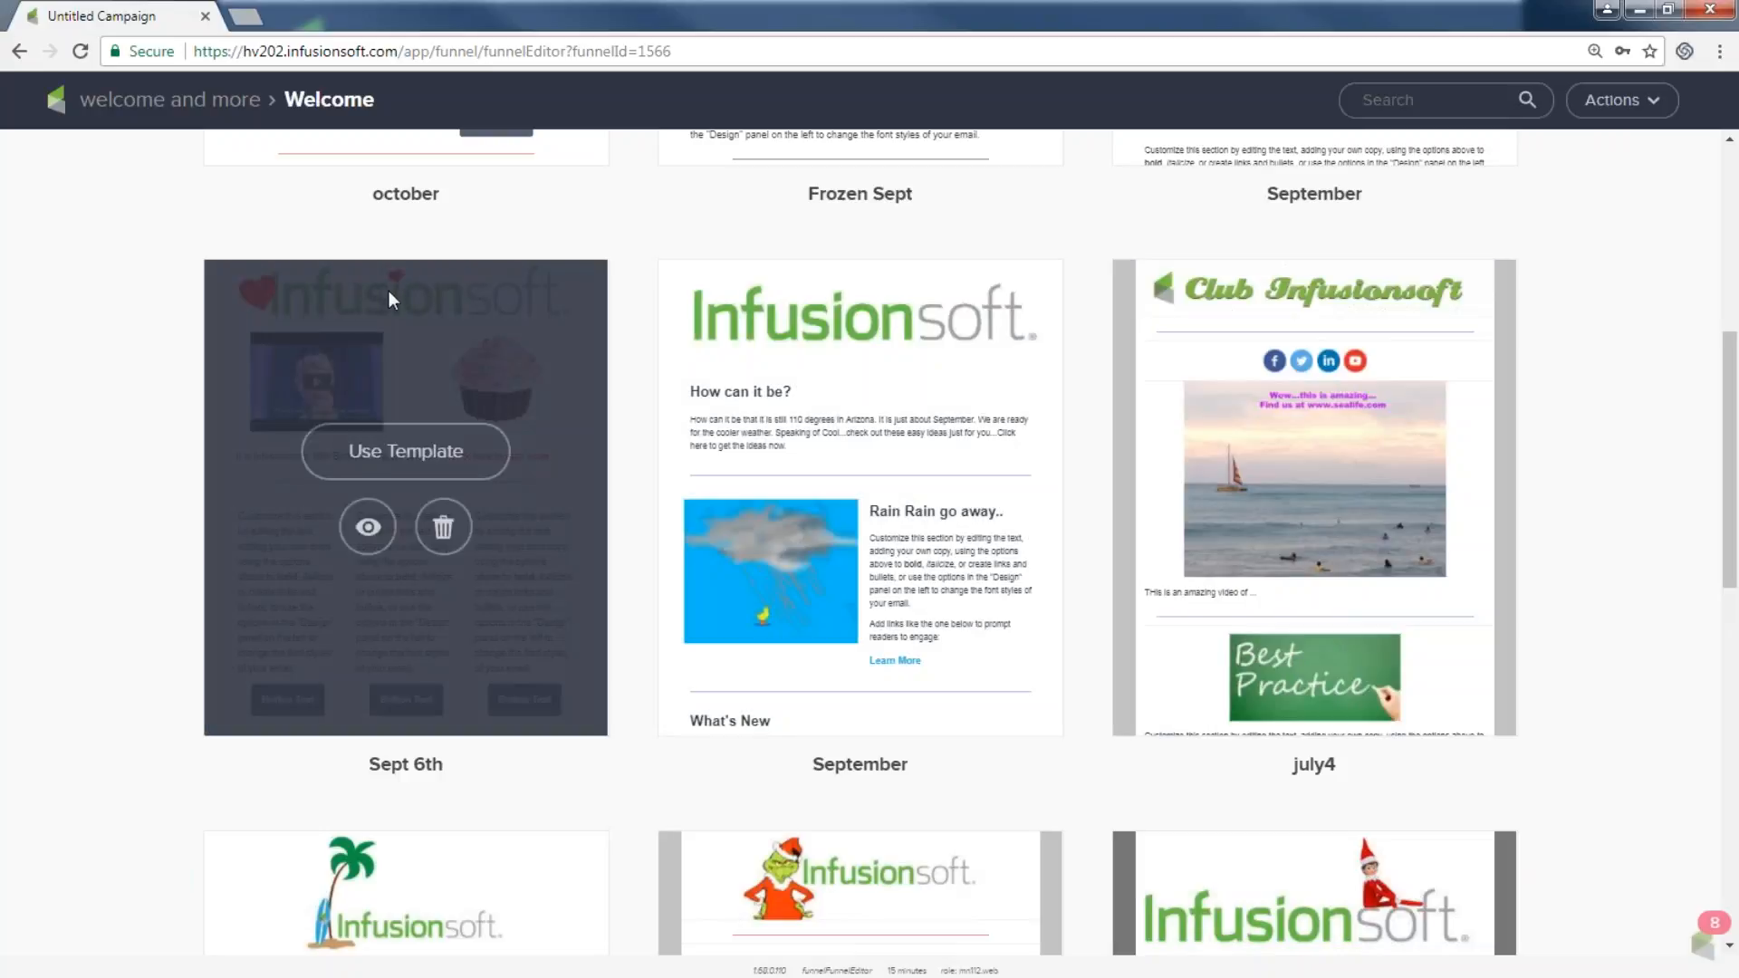
Start the Welcome email from the Sept 6th template and delete its three-column image group.
click(378, 464)
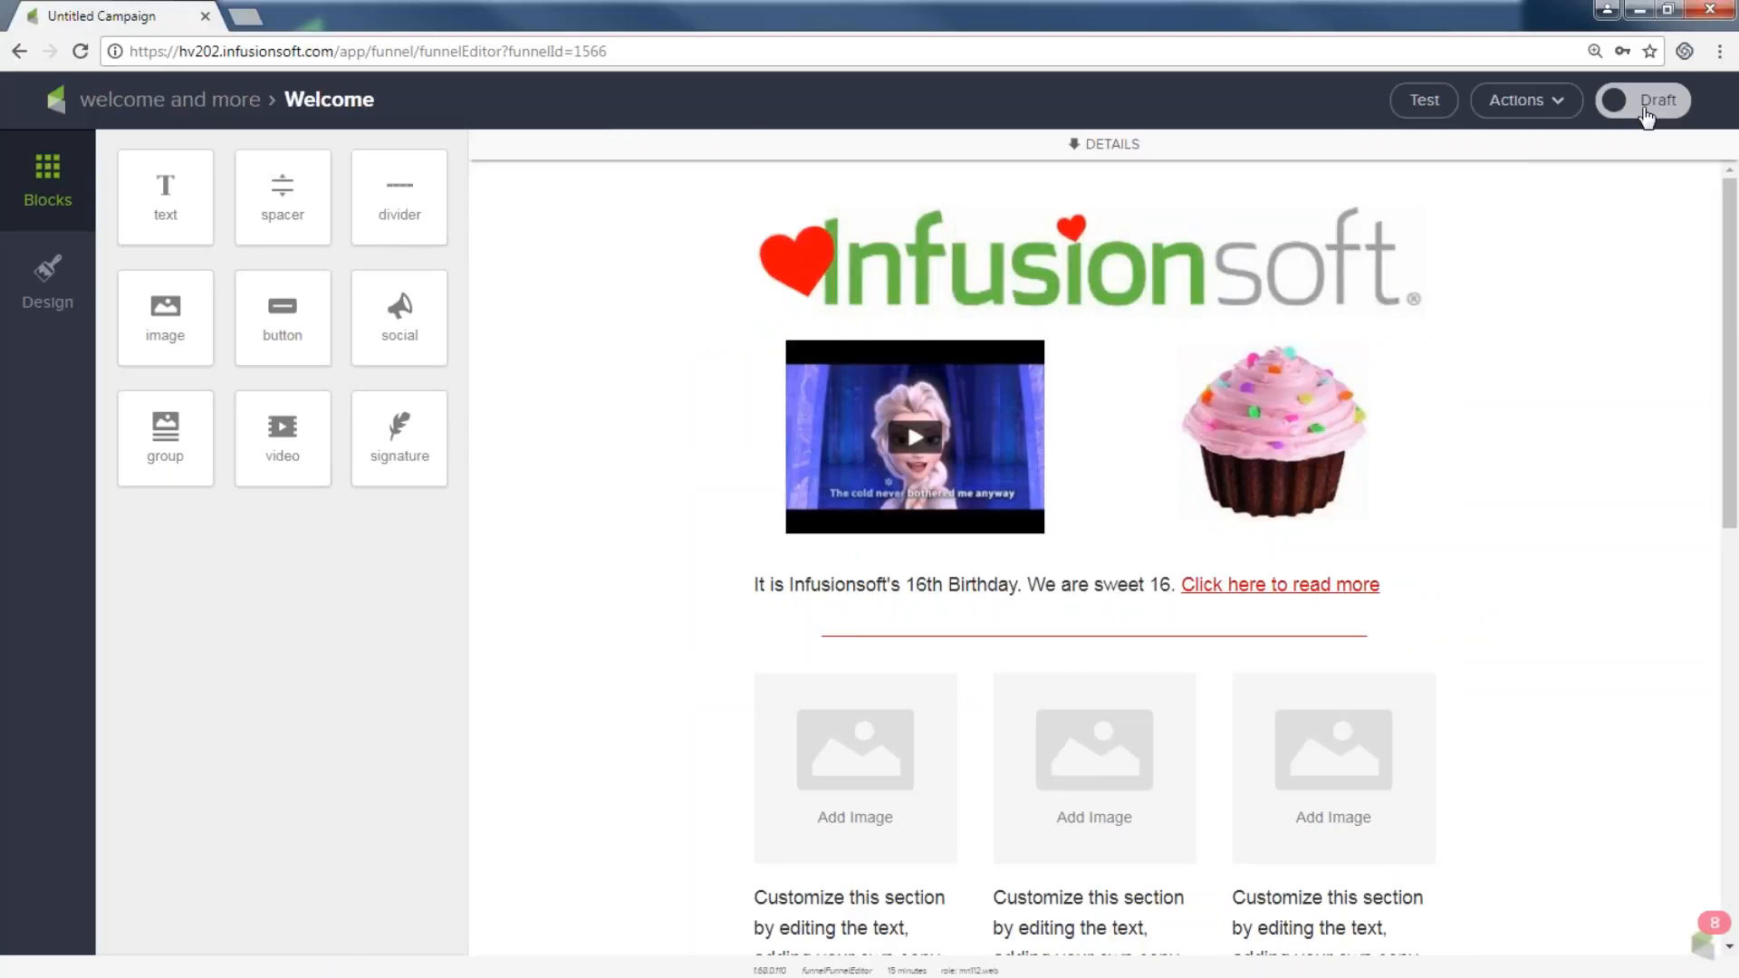
click(866, 757)
click(950, 656)
click(951, 656)
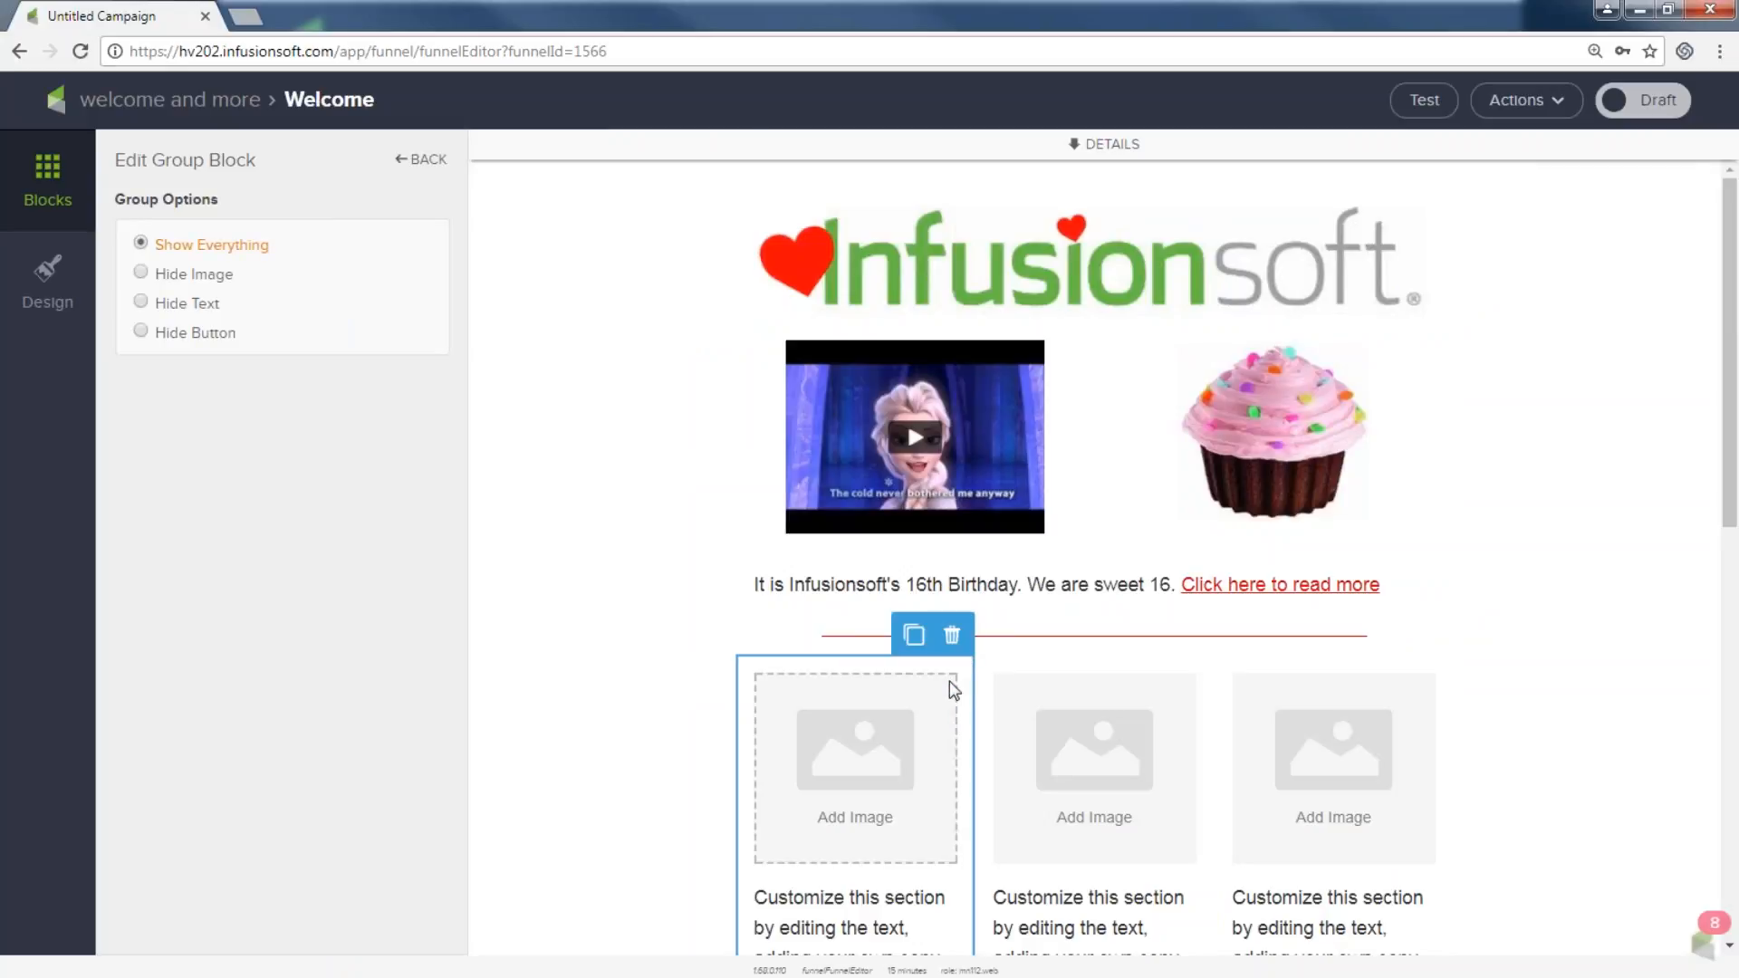
click(951, 635)
click(945, 676)
Delete the two remaining empty image groups, mark the email Ready, and return to the sequence.
click(932, 756)
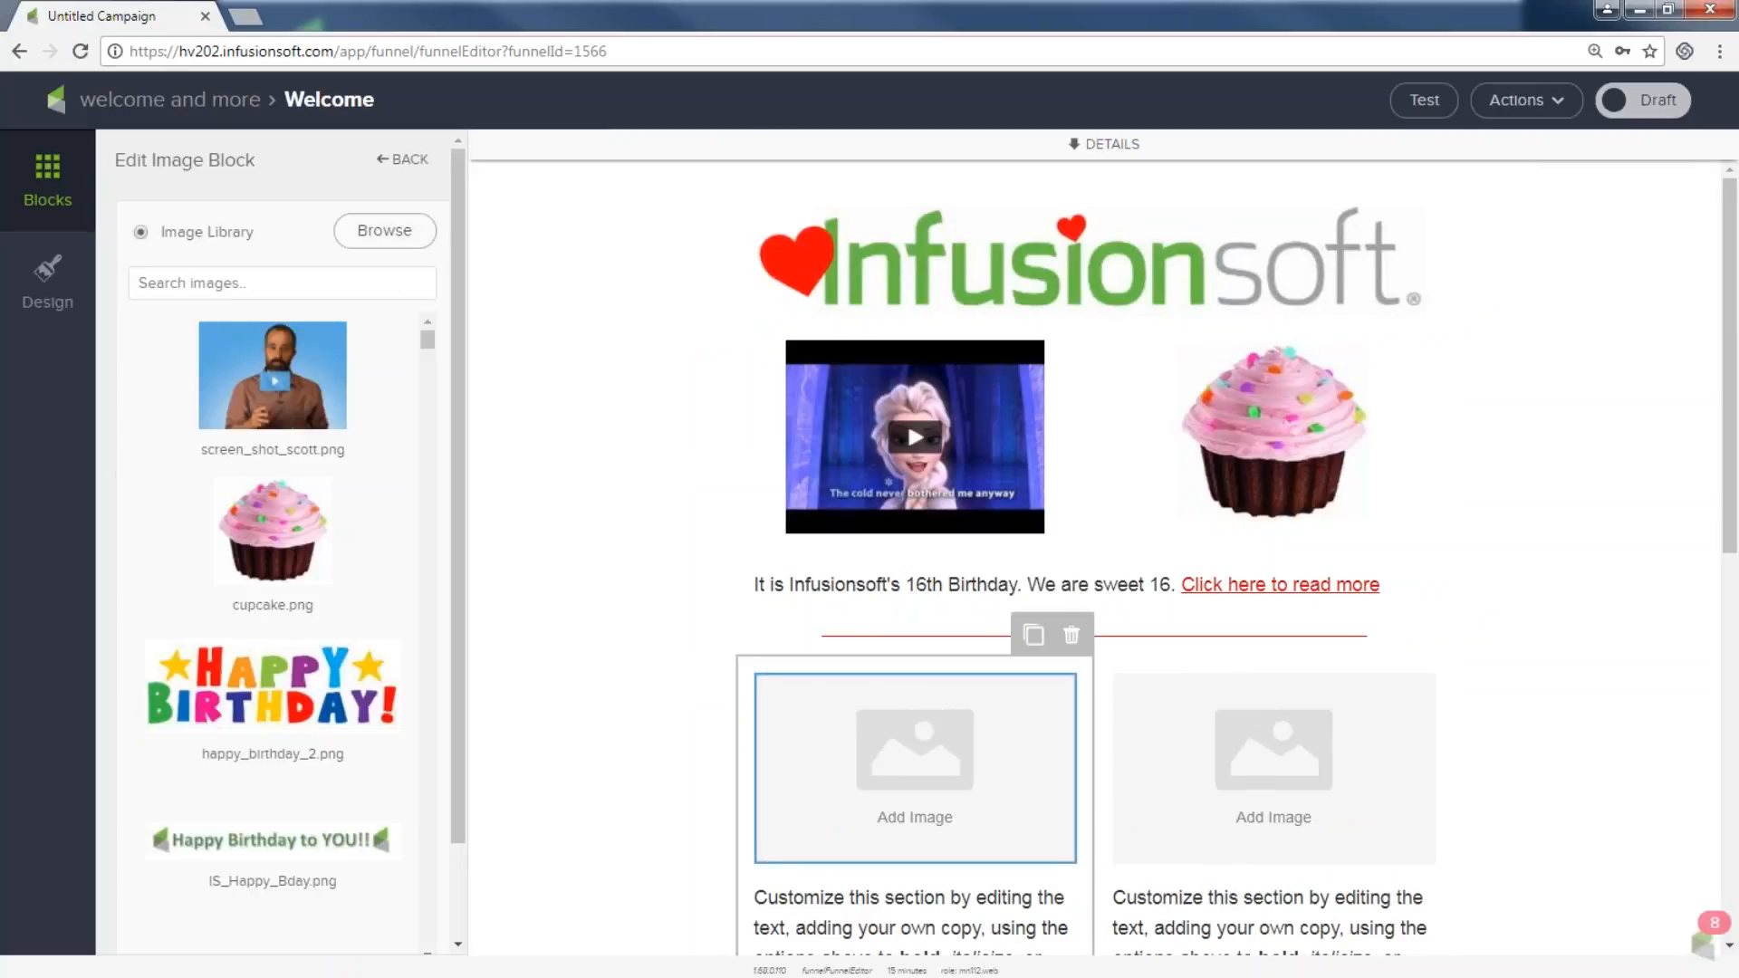
click(1073, 637)
click(1071, 635)
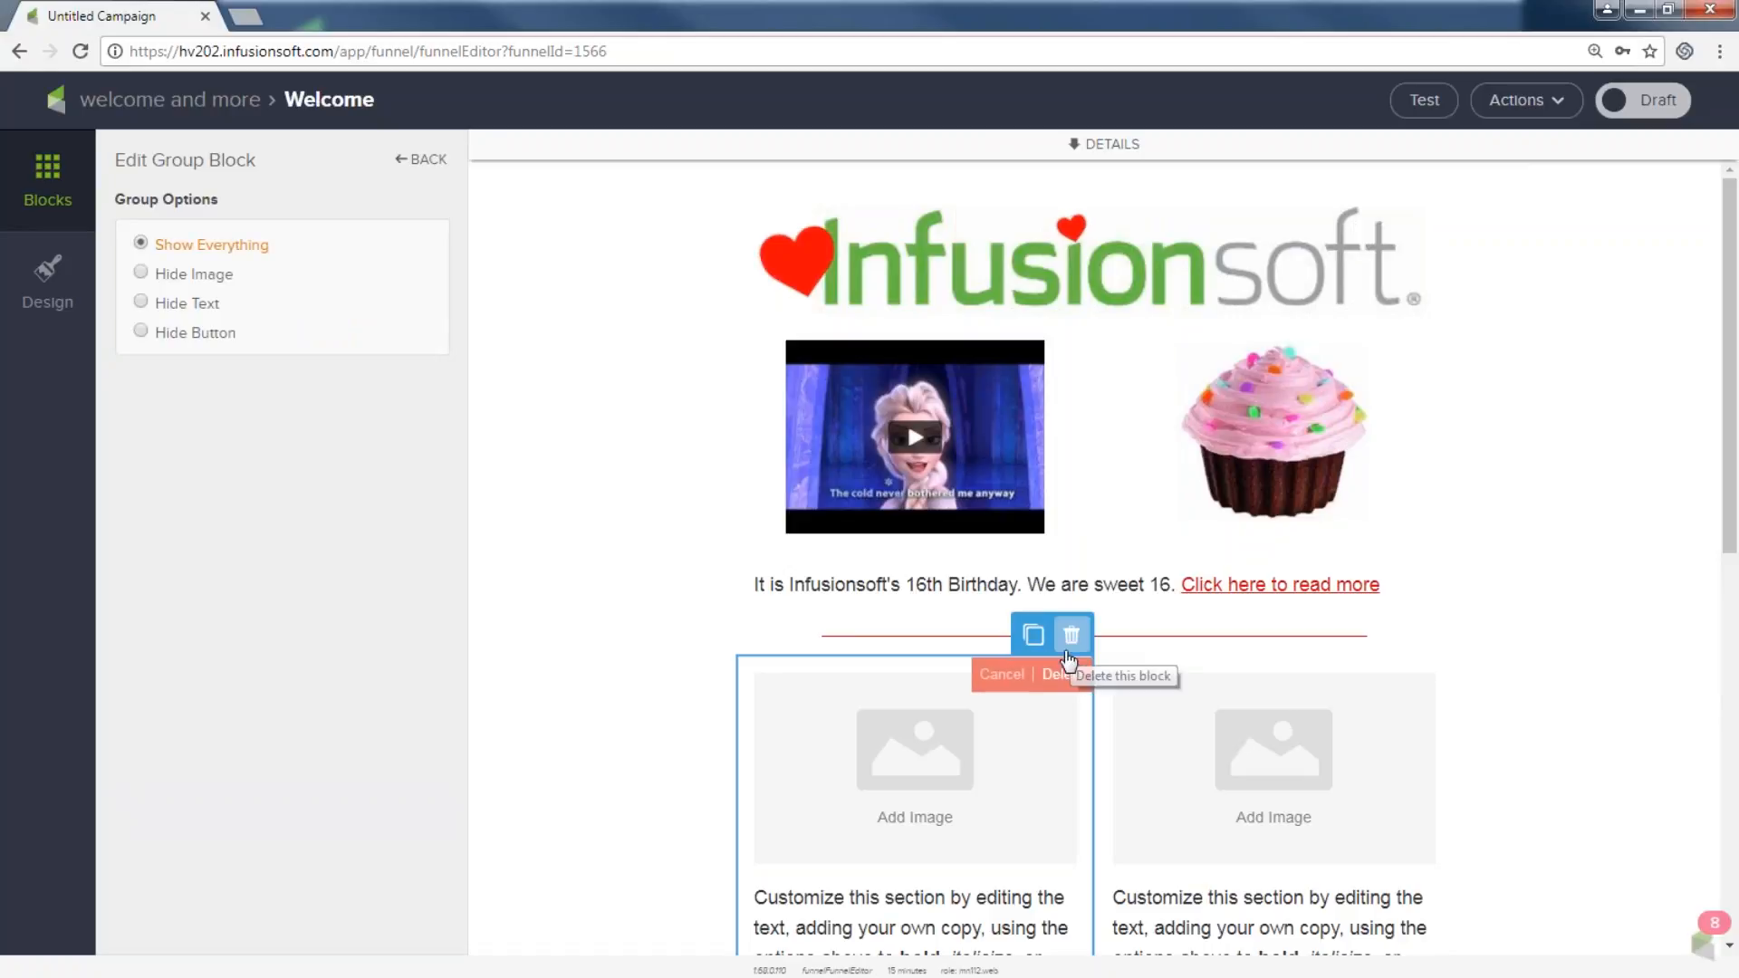
click(1064, 676)
click(1393, 686)
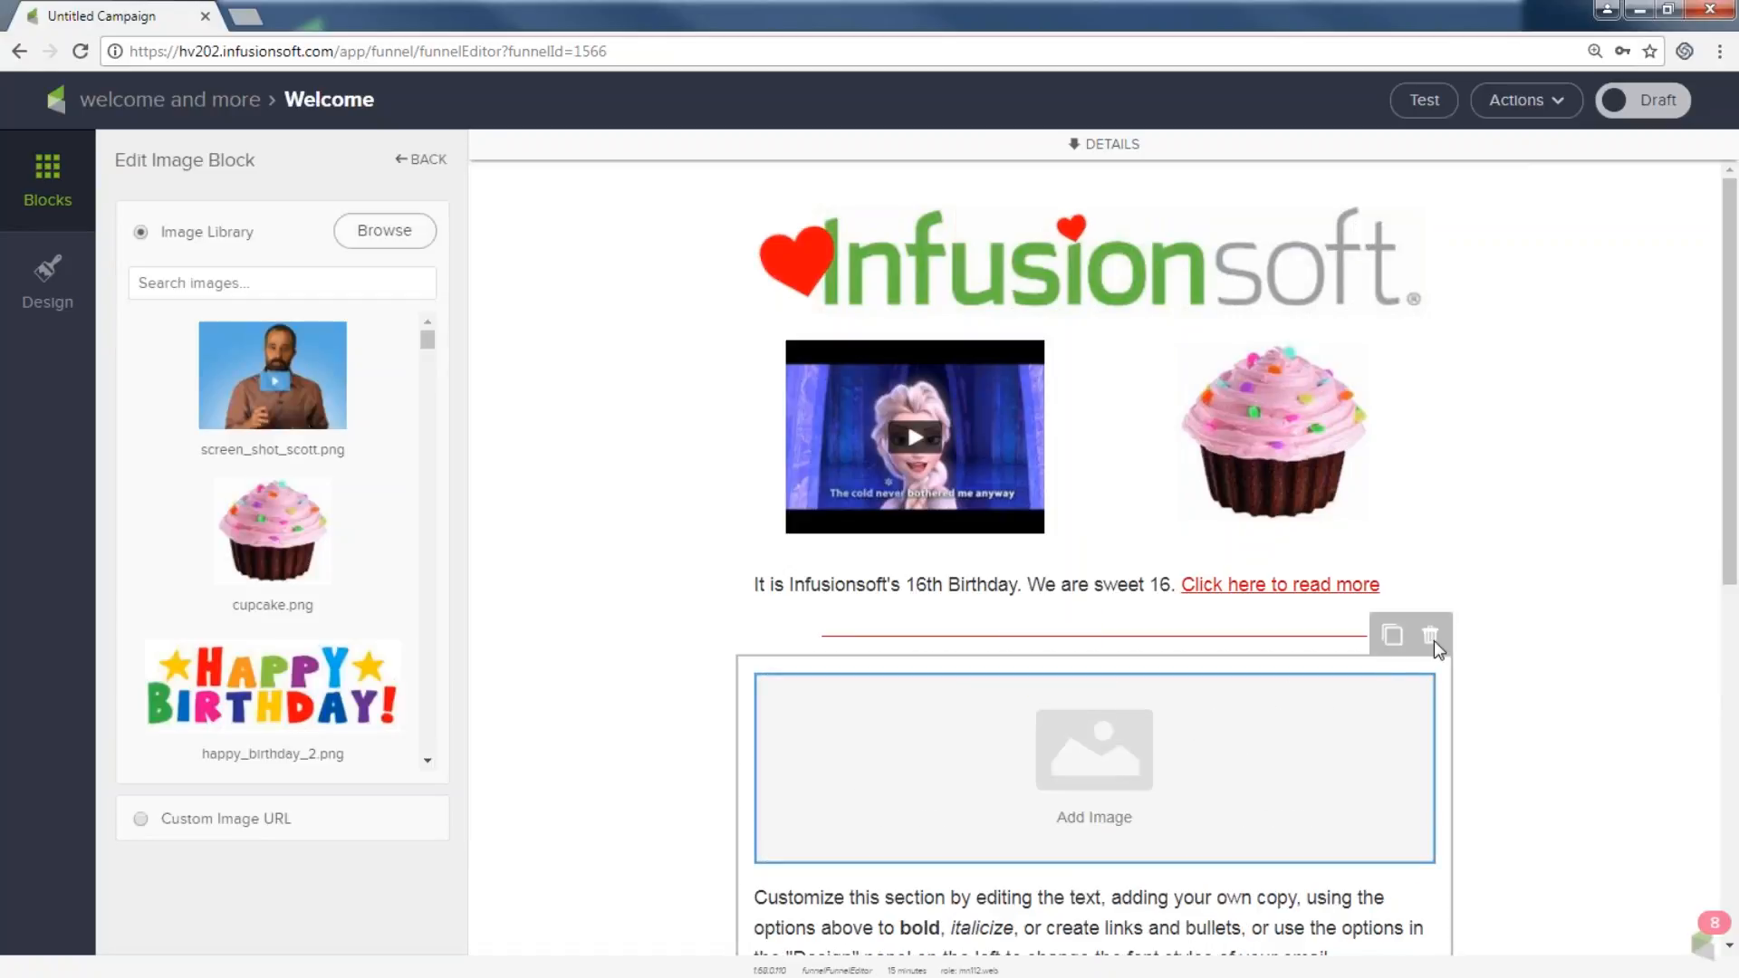
click(1429, 639)
click(1430, 641)
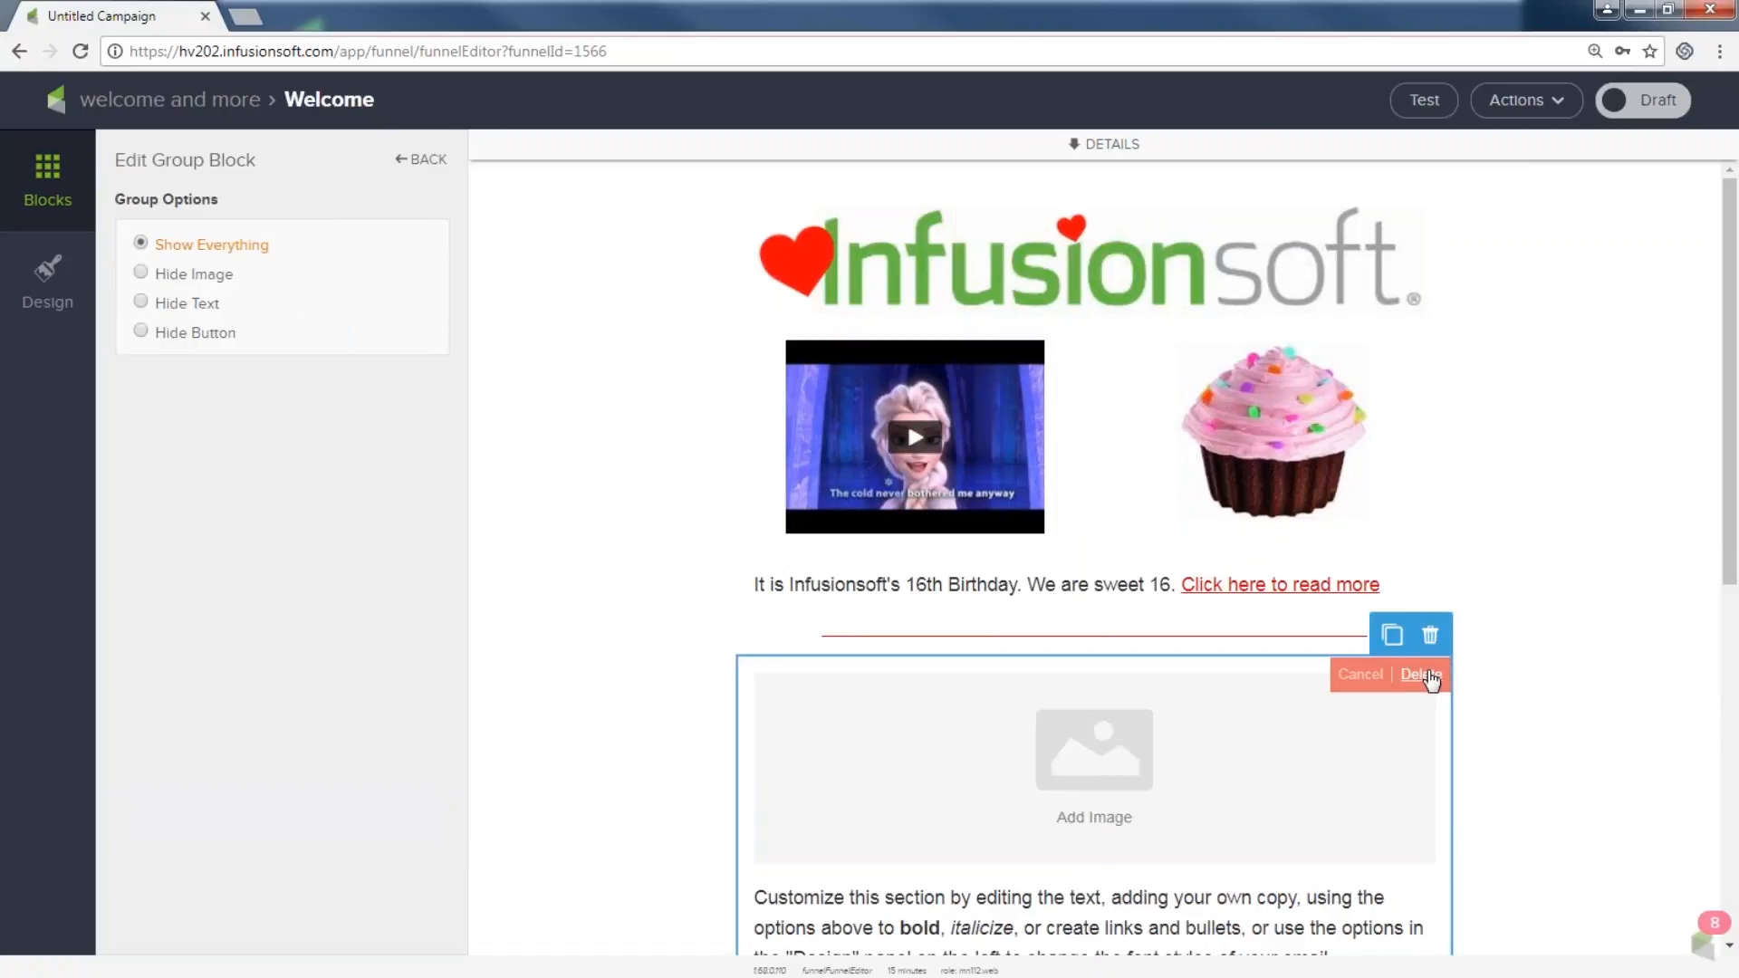
click(1421, 674)
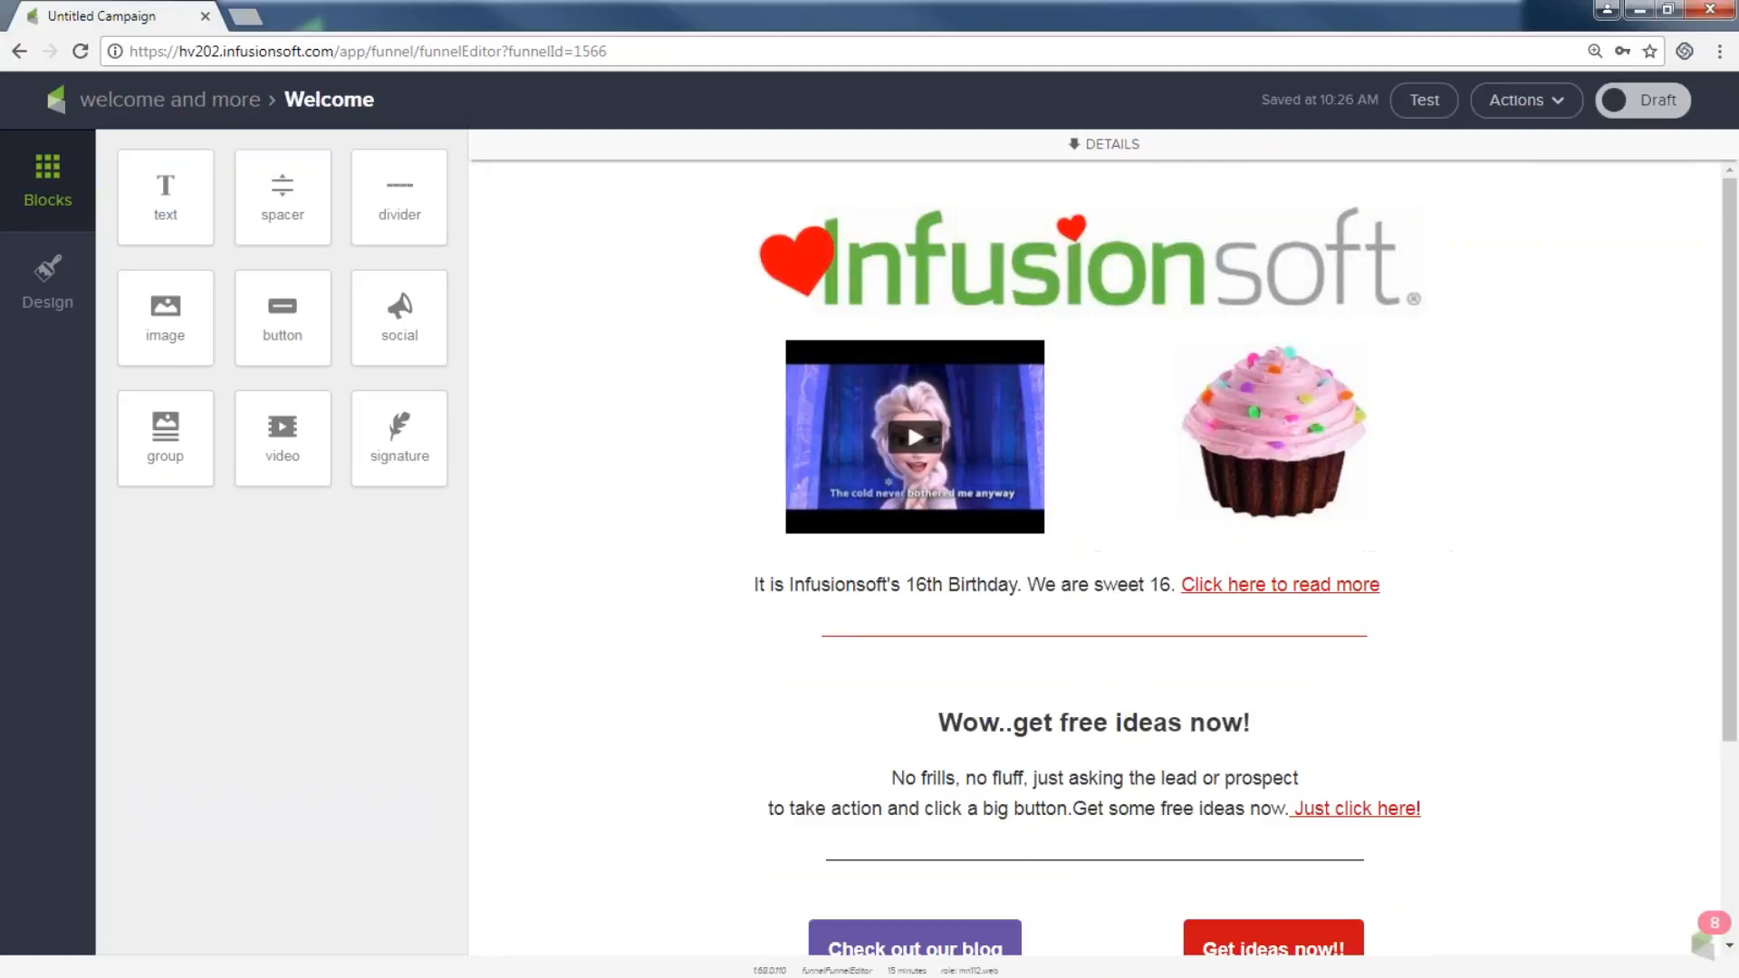
click(1650, 105)
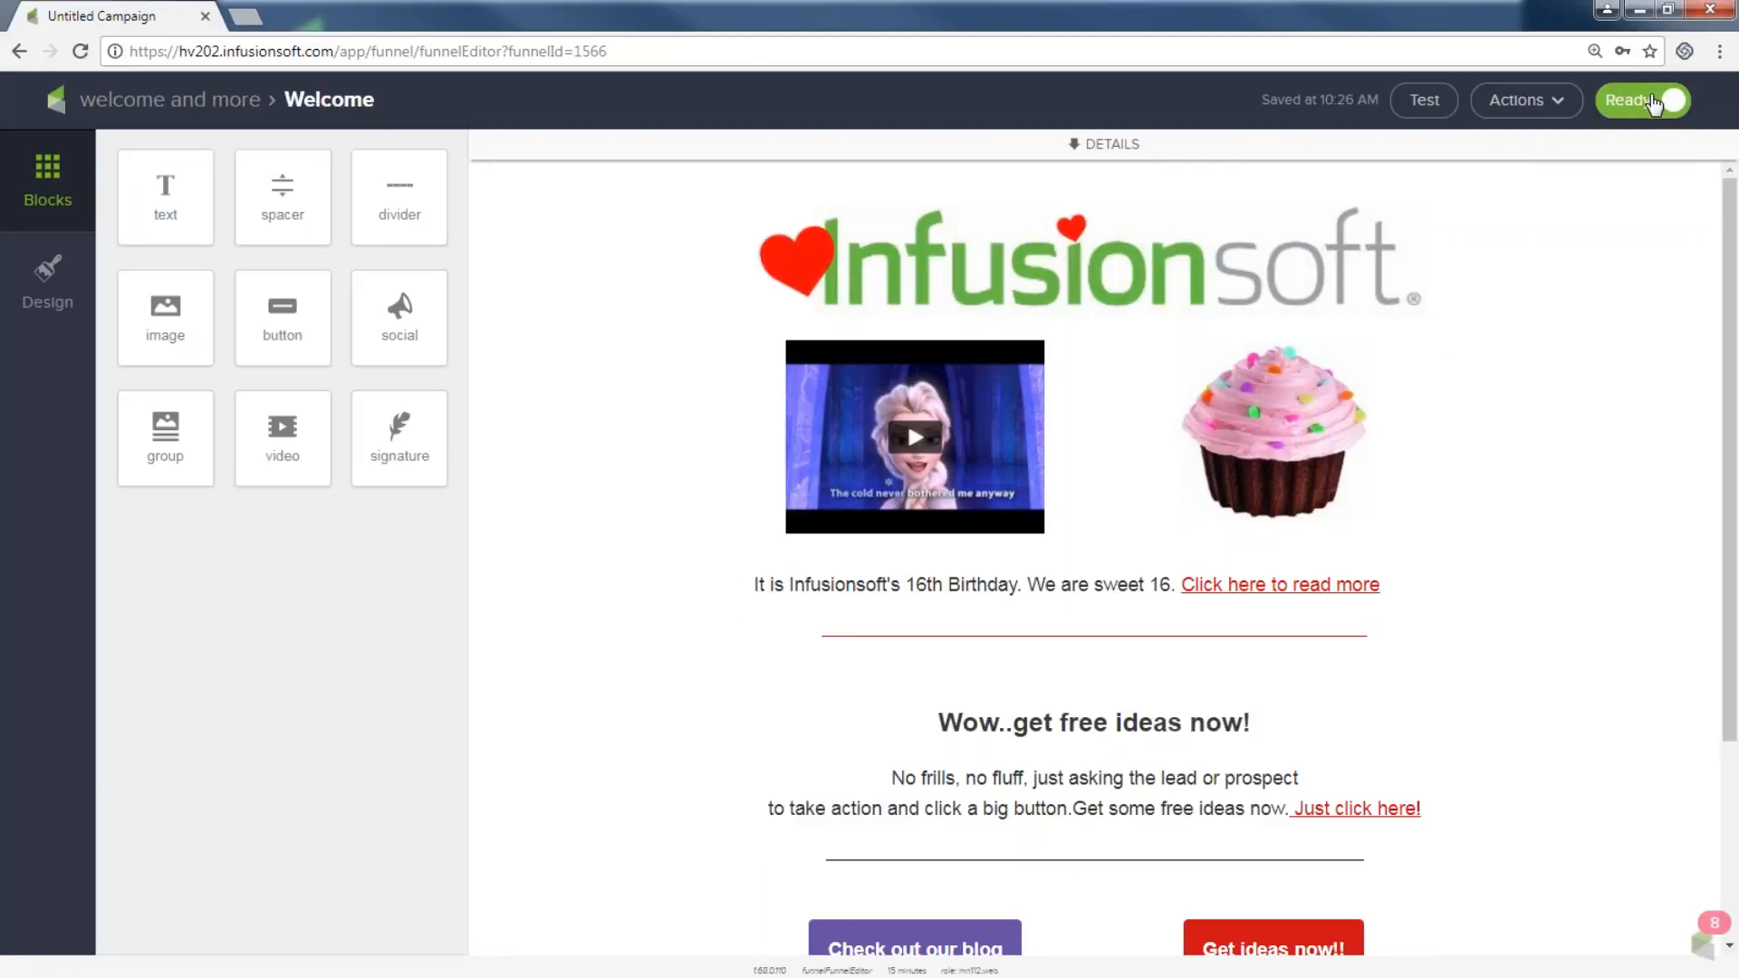
click(203, 106)
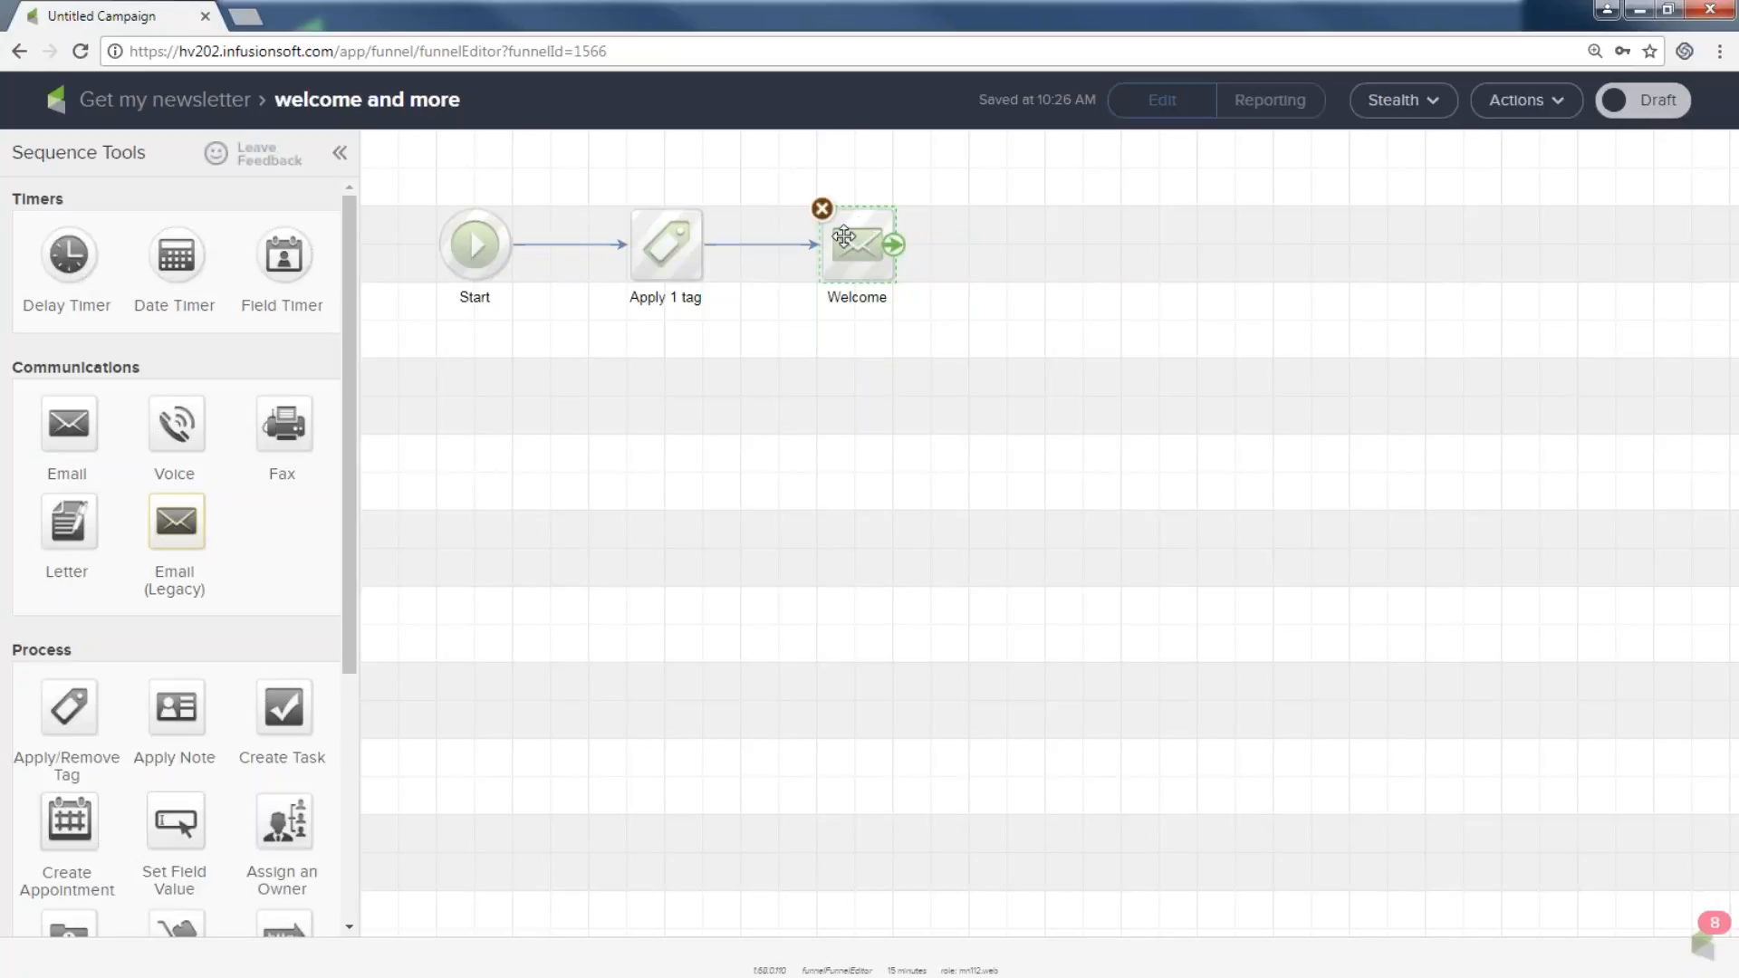
Add a delay timer after Welcome: wait 2 days, then run weekdays at 8:00 AM.
drag(68, 253, 1009, 272)
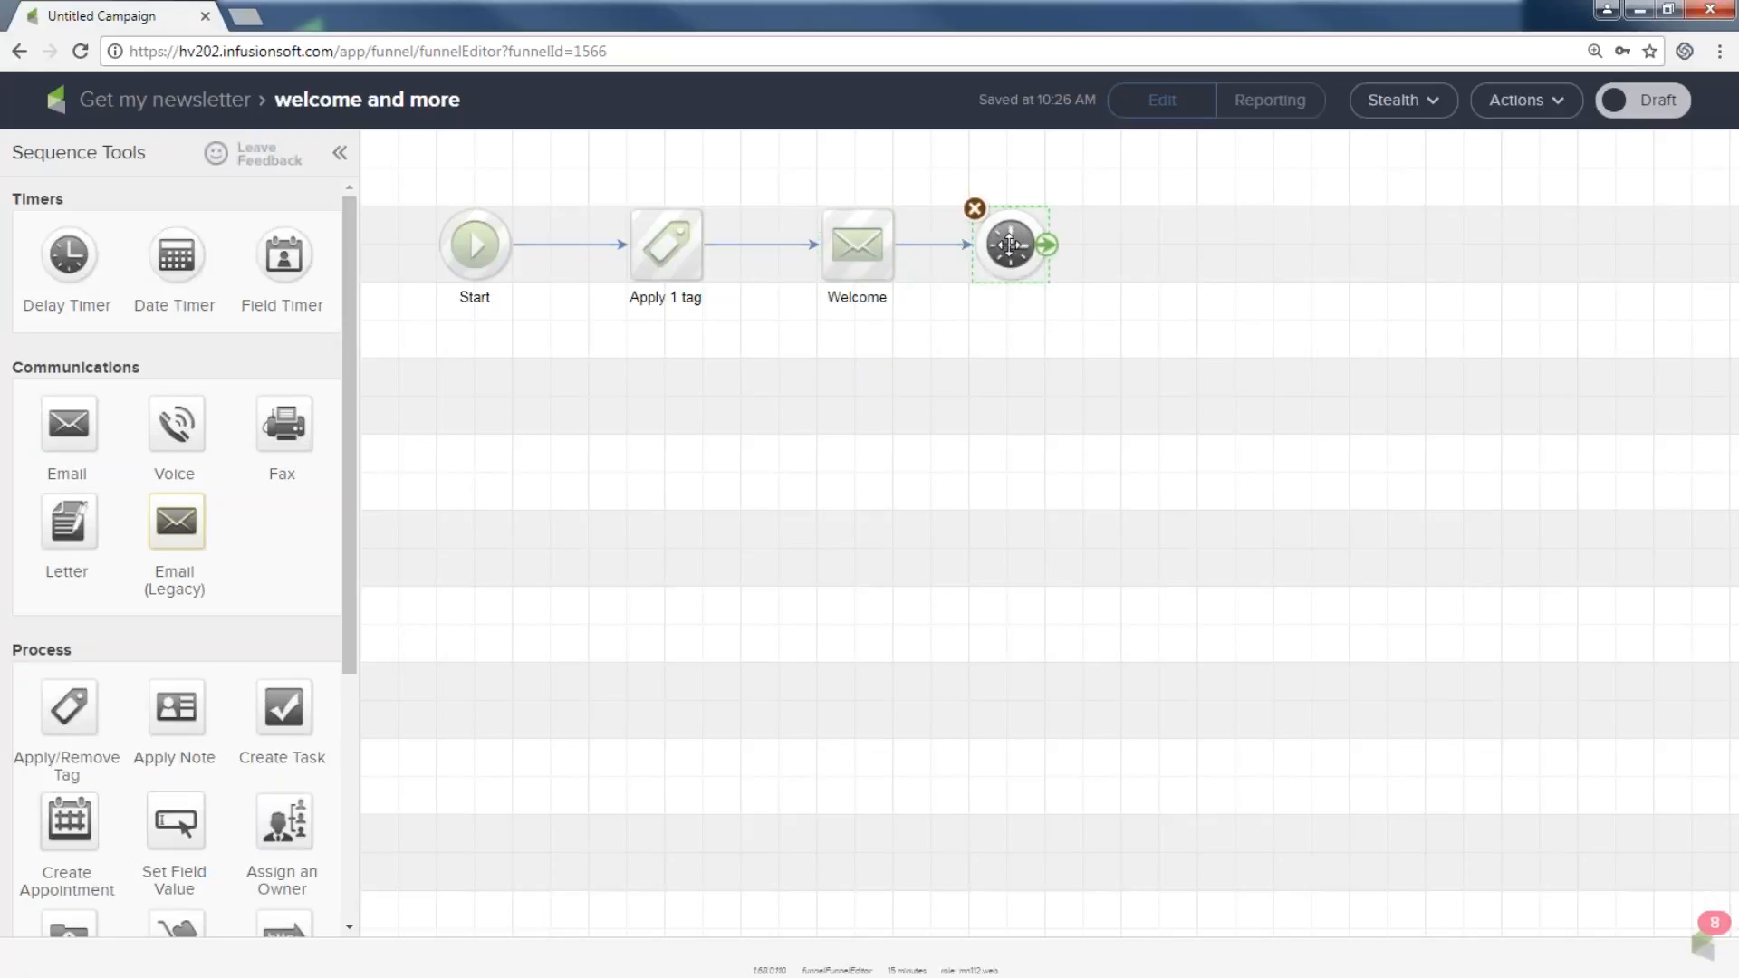
double_click(1009, 244)
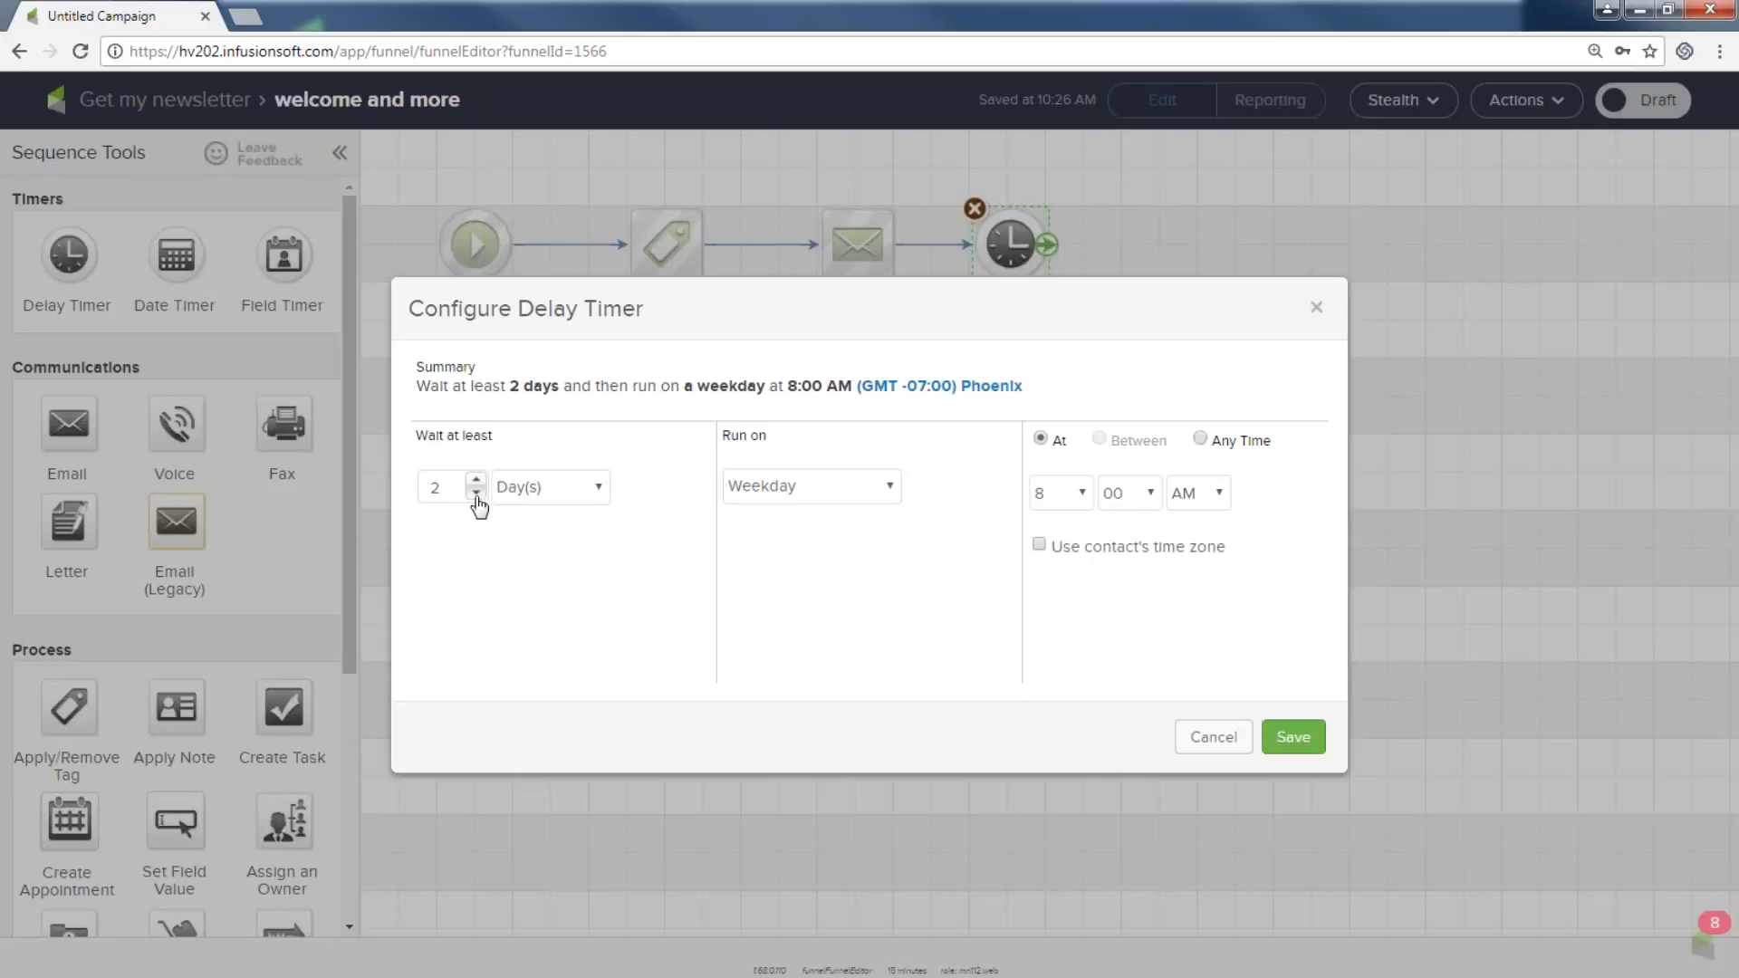
click(1282, 736)
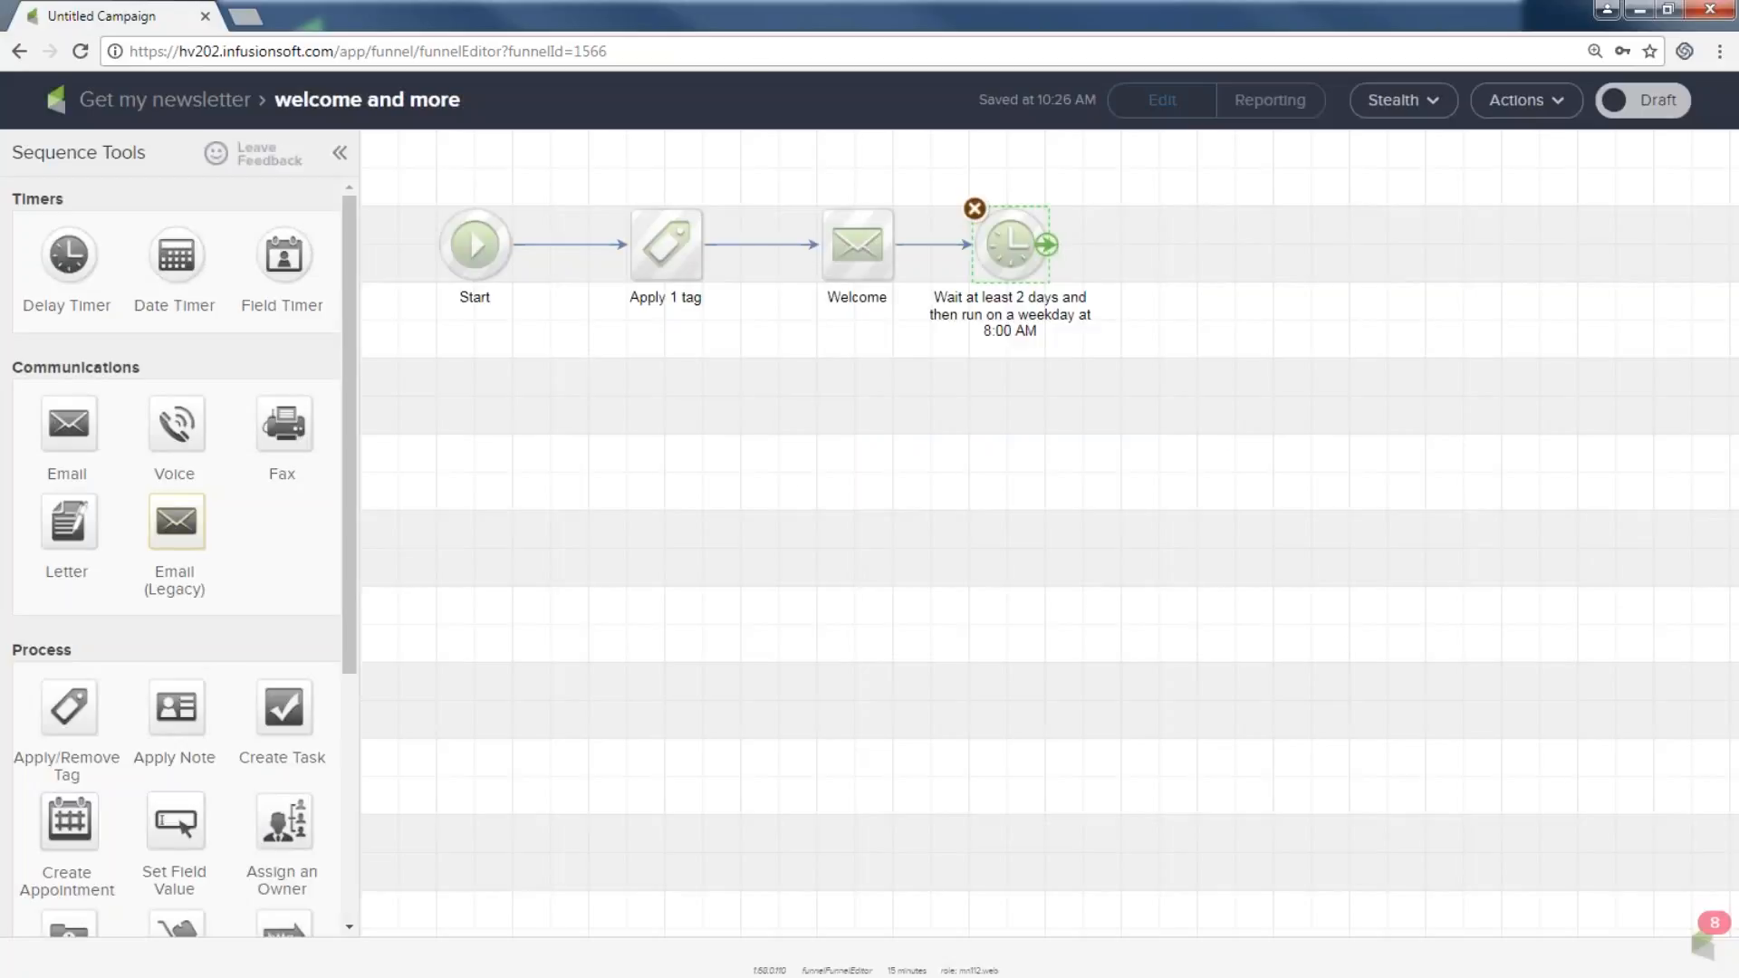
Duplicate the Welcome email step and place the copy after the timer.
drag(70, 422, 1177, 237)
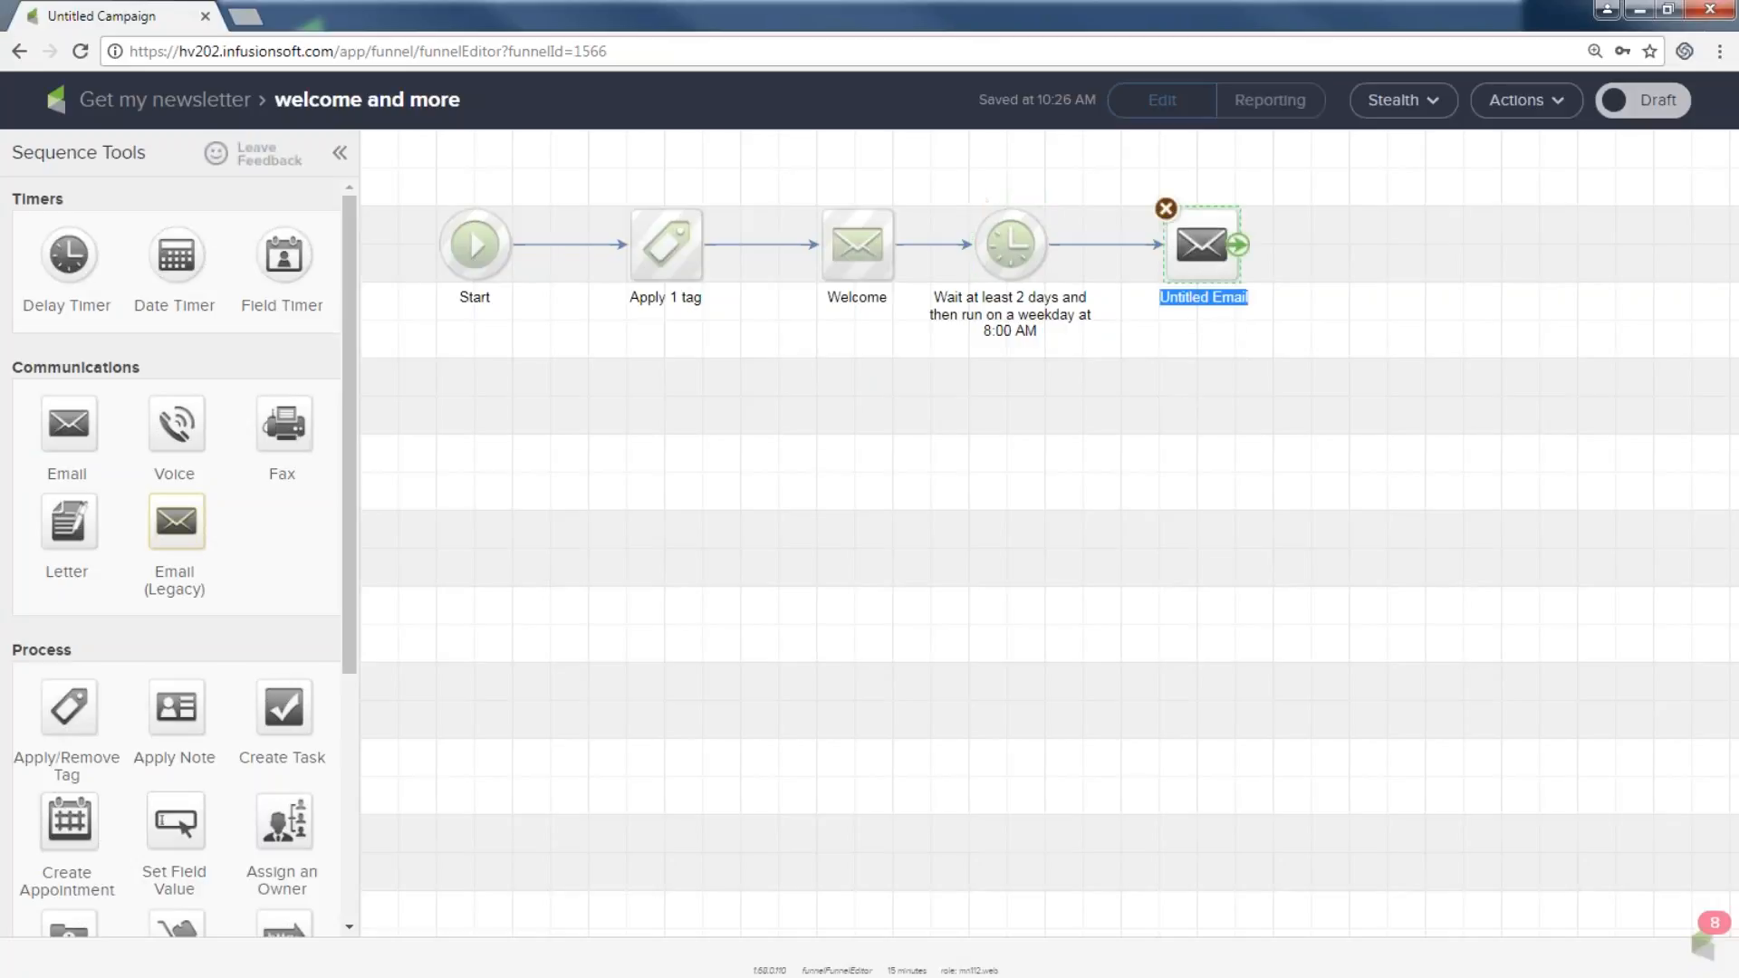
click(1166, 209)
right_click(852, 253)
click(893, 267)
drag(1133, 293, 1193, 271)
Name the copy 'more free stuff and info', connect it from the timer, and open it.
click(1200, 297)
text(more free stuff and )
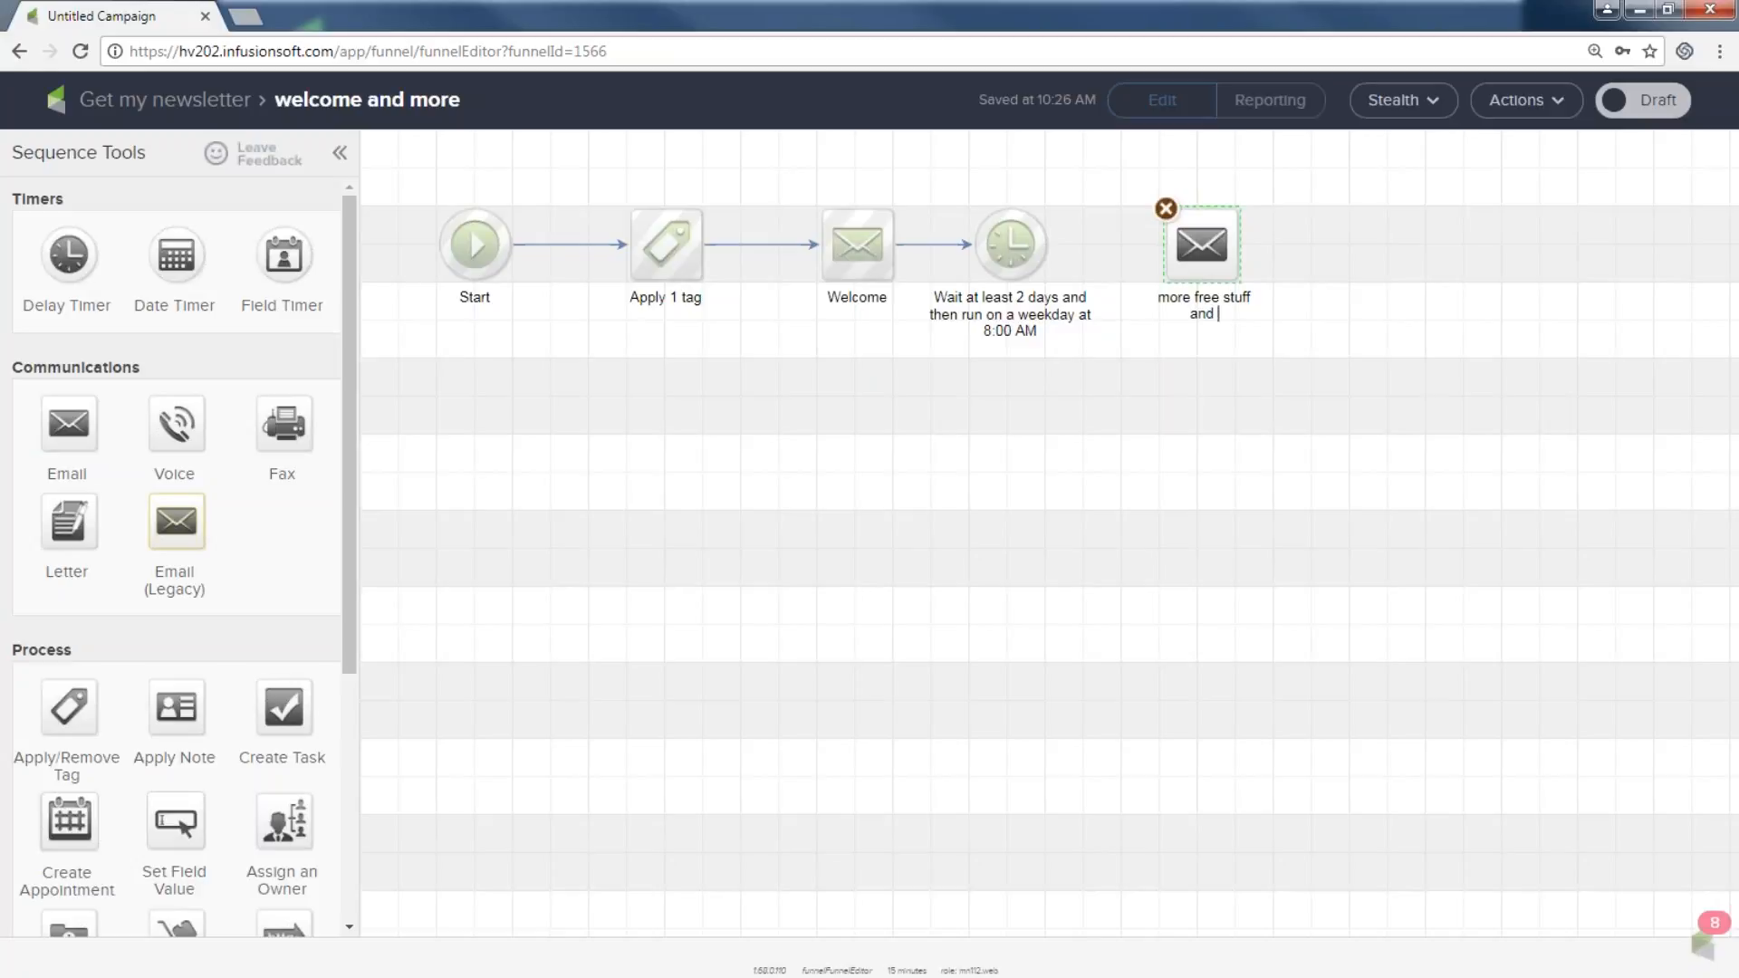
text( info)
drag(1048, 245, 1201, 249)
double_click(1200, 249)
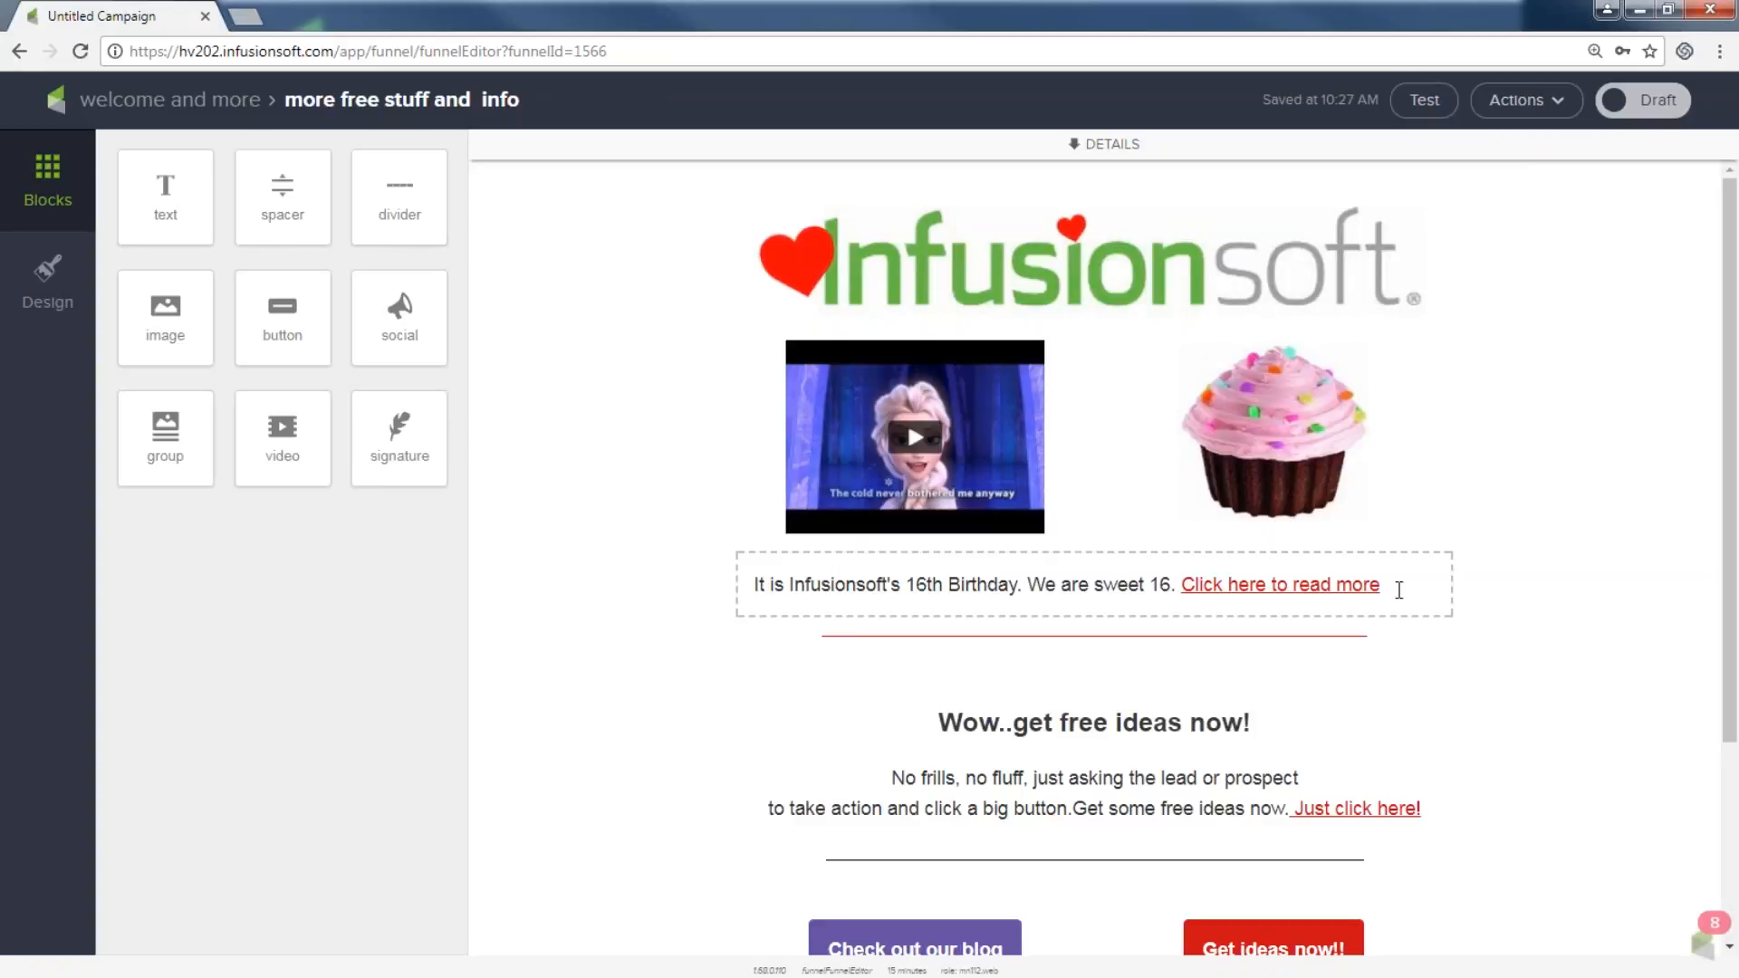
Replace the birthday line with 'Here is more free fun stuff for you…', mark Ready, and return.
drag(1399, 590, 604, 514)
text(Her)
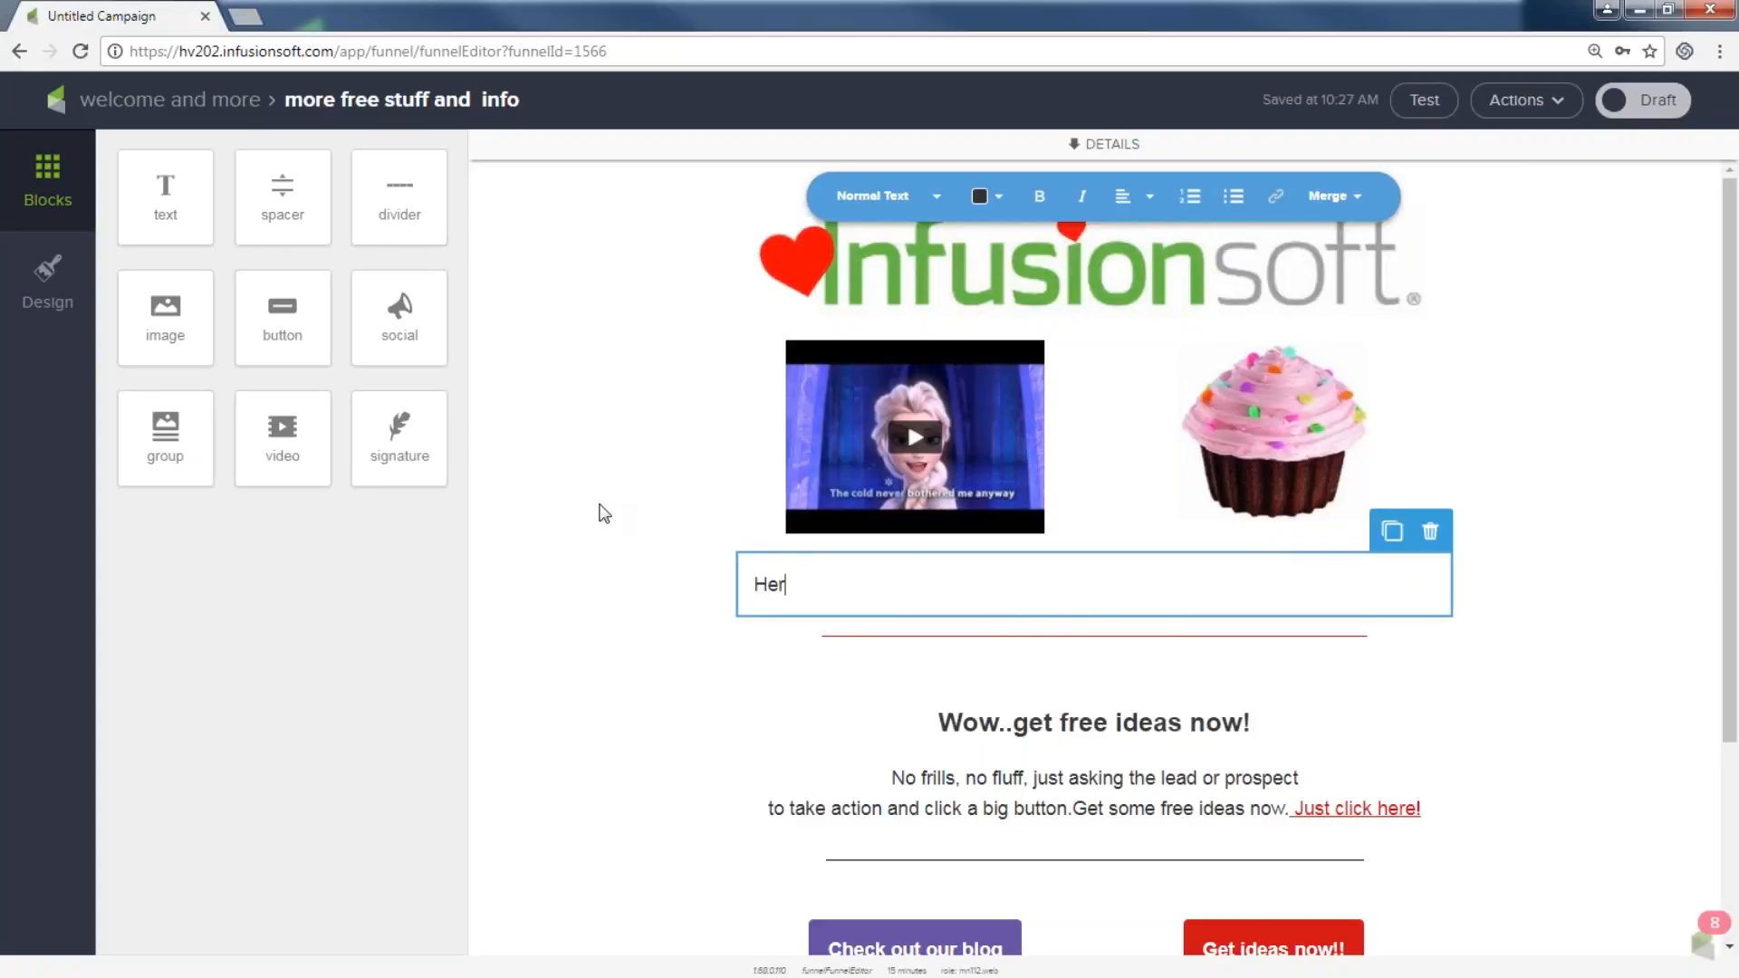
text(e is more free fun stuff for you)
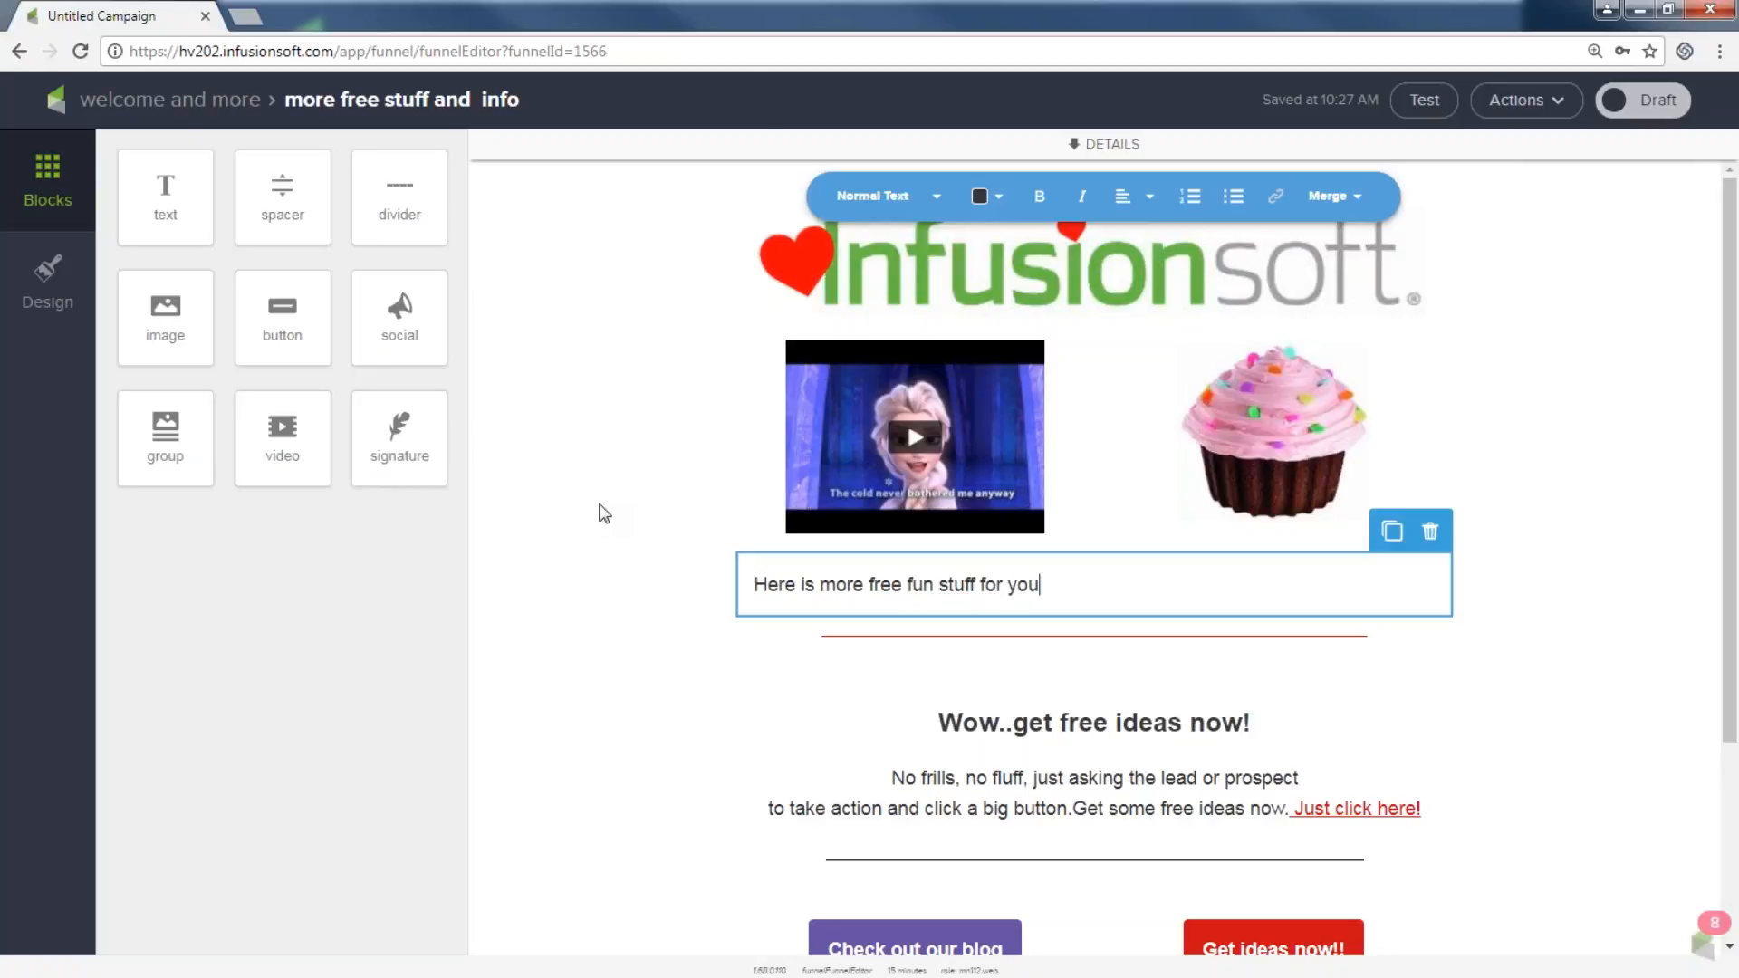
text(. YOu are going )
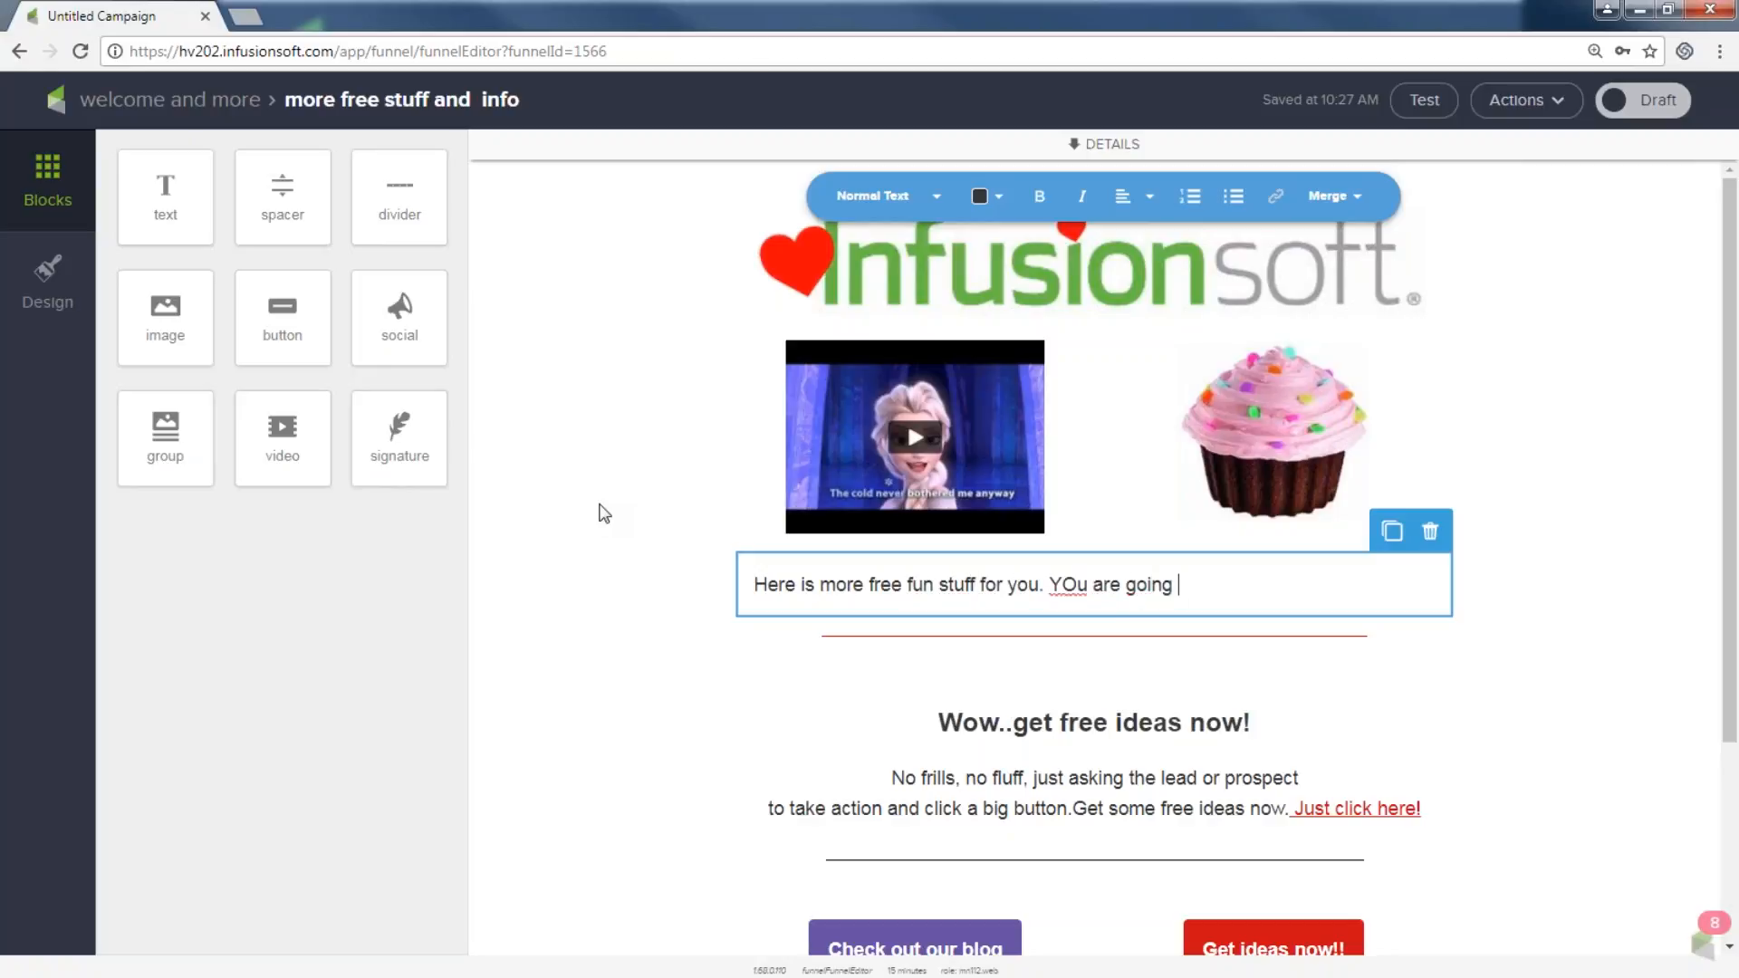
text(to love this!!)
click(1648, 103)
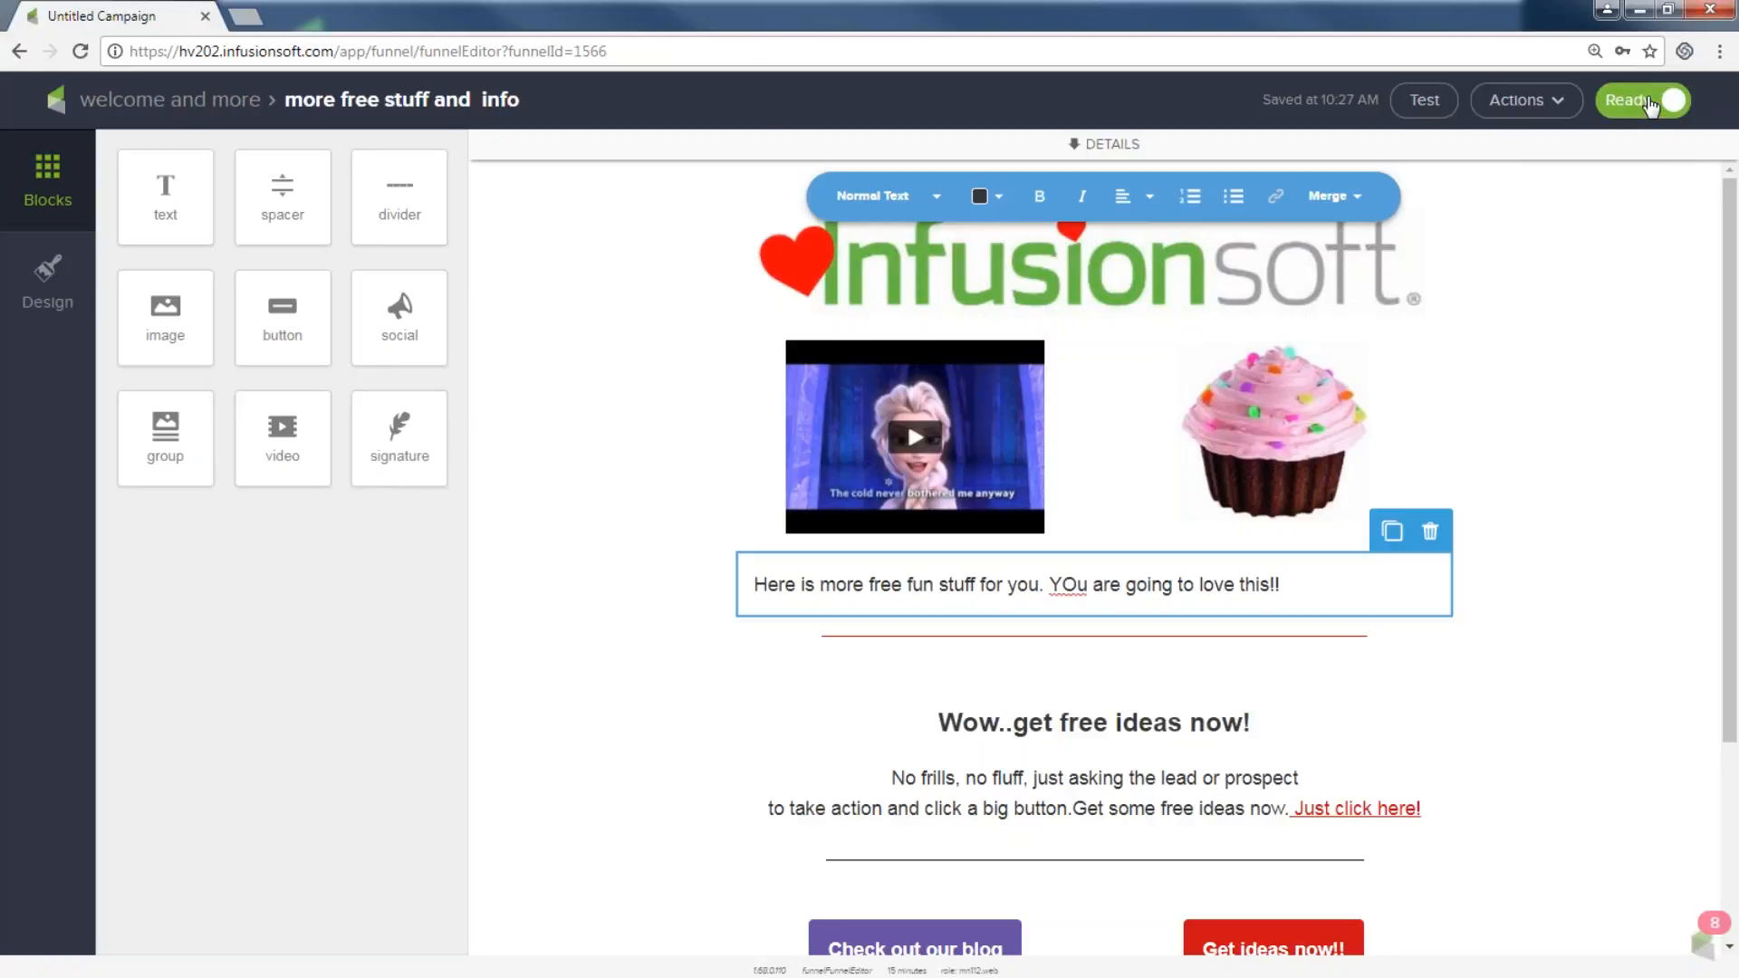
click(220, 102)
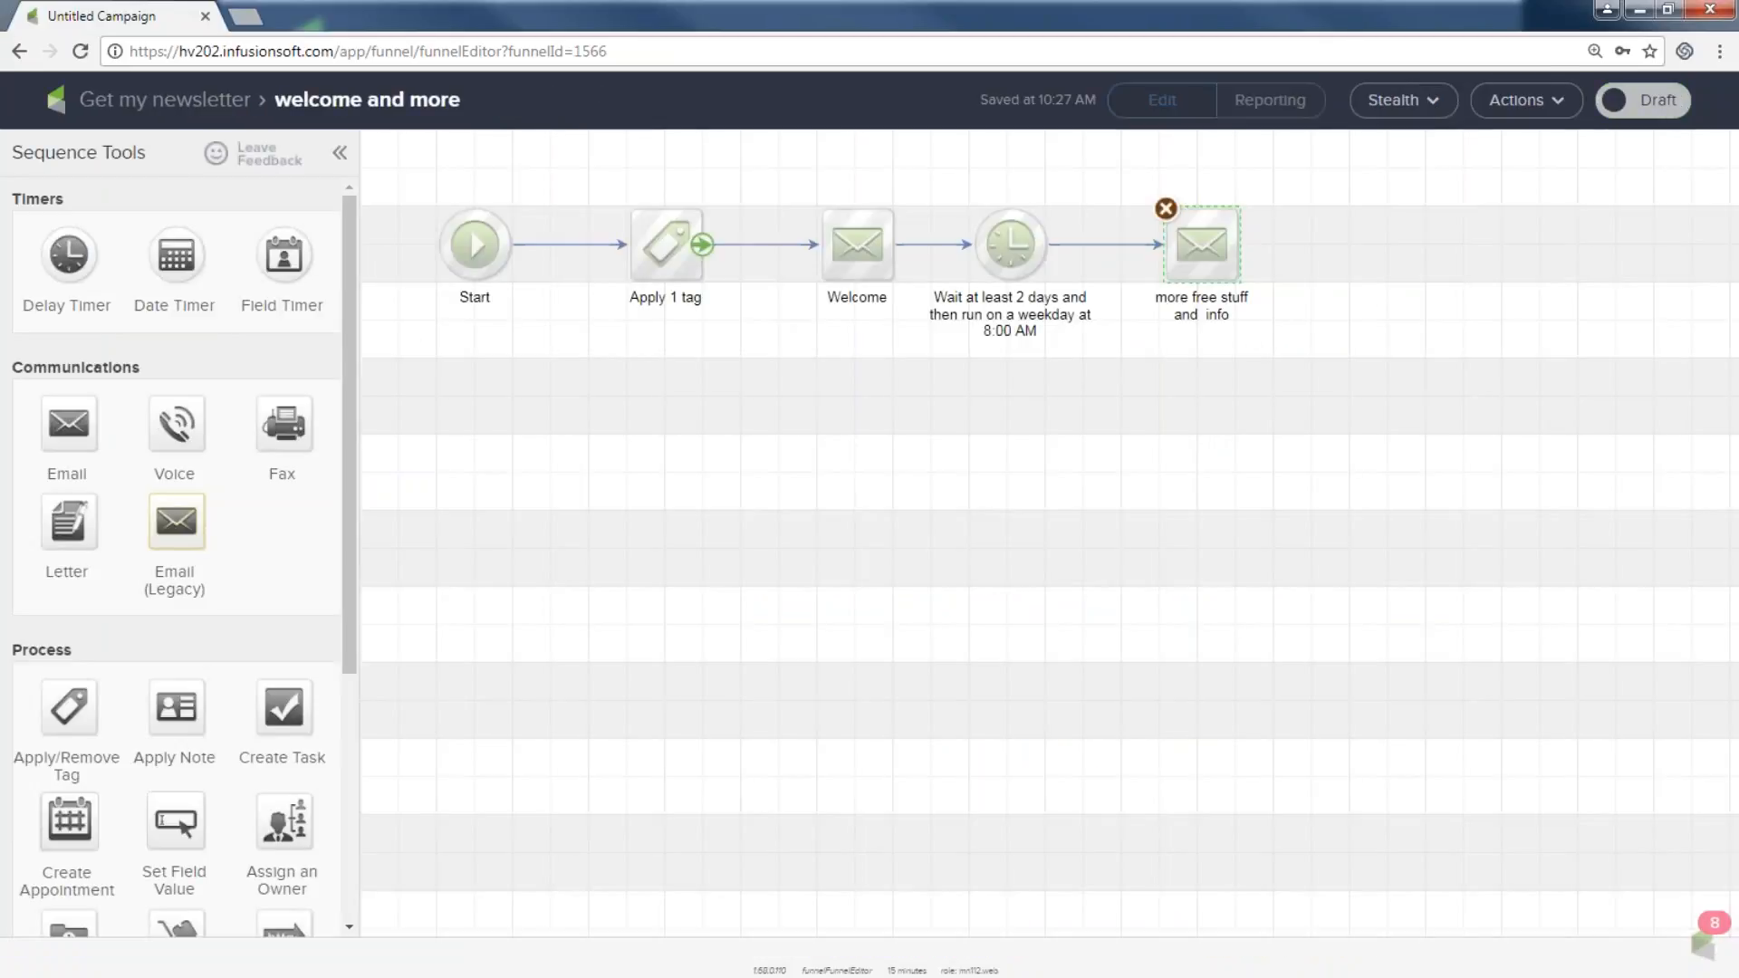
Add a 4-day weekday delay timer after the more free stuff and info email.
drag(598, 183, 741, 359)
mouse_move(763, 182)
mouse_down()
mouse_move(788, 272)
mouse_move(887, 342)
mouse_up()
mouse_move(931, 193)
mouse_down()
mouse_move(976, 340)
mouse_move(1087, 397)
mouse_up()
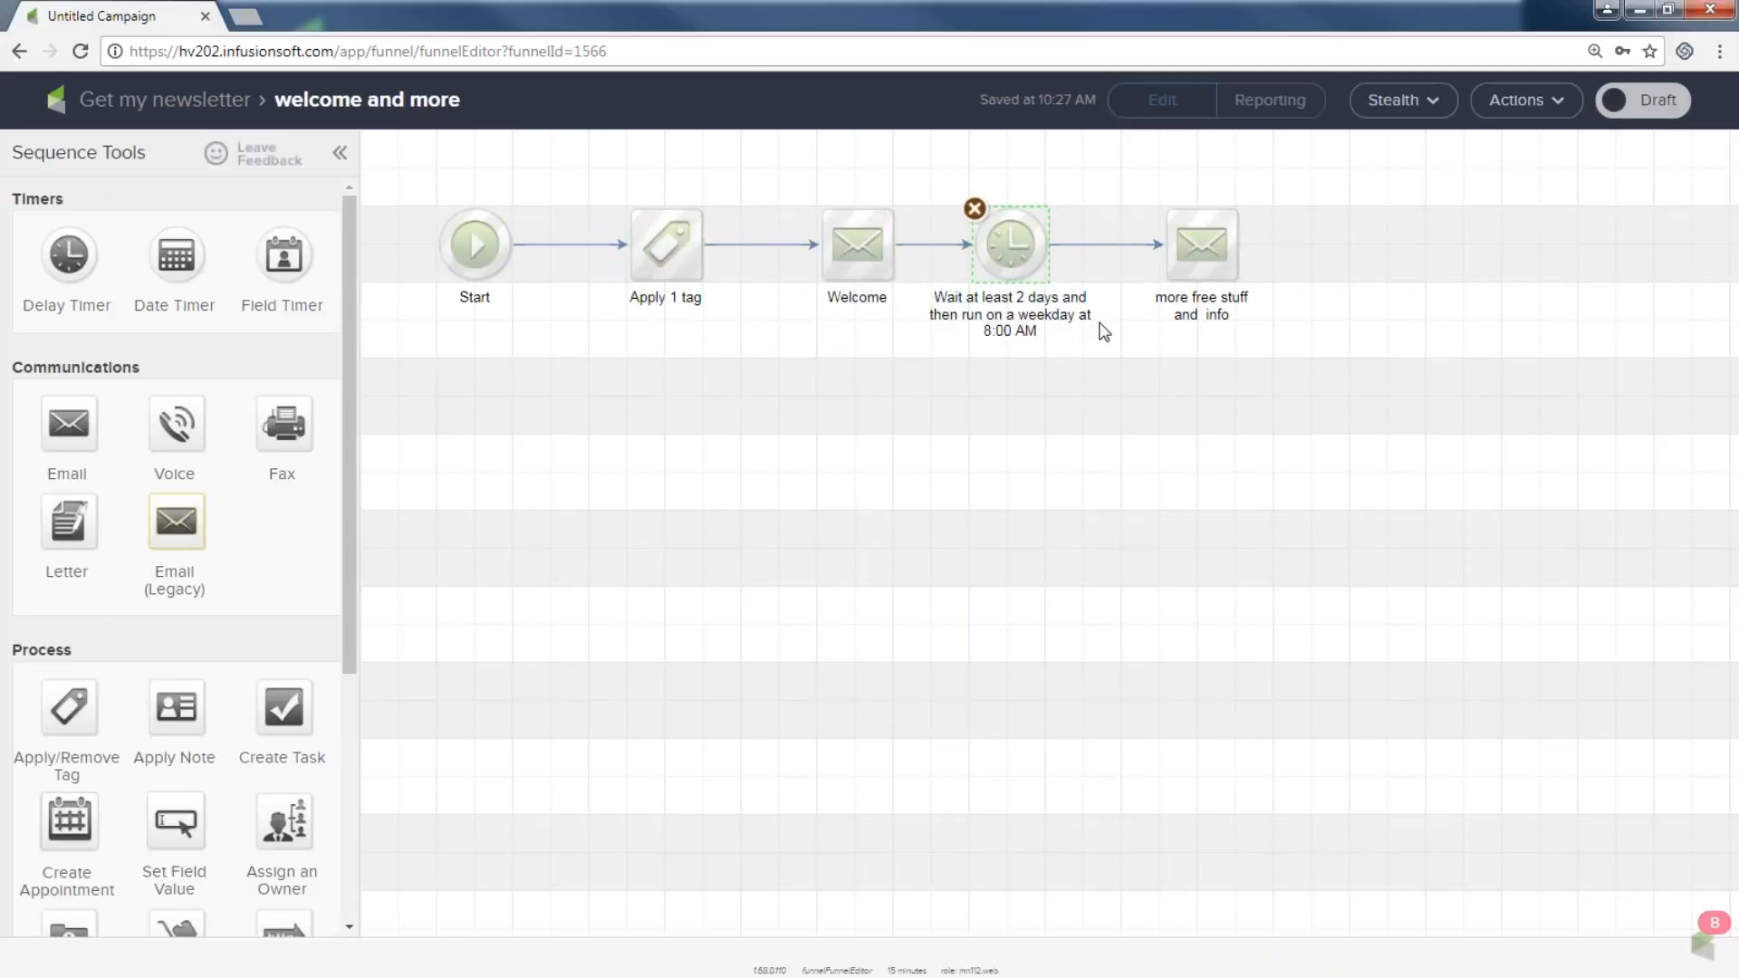
drag(1127, 184, 1288, 384)
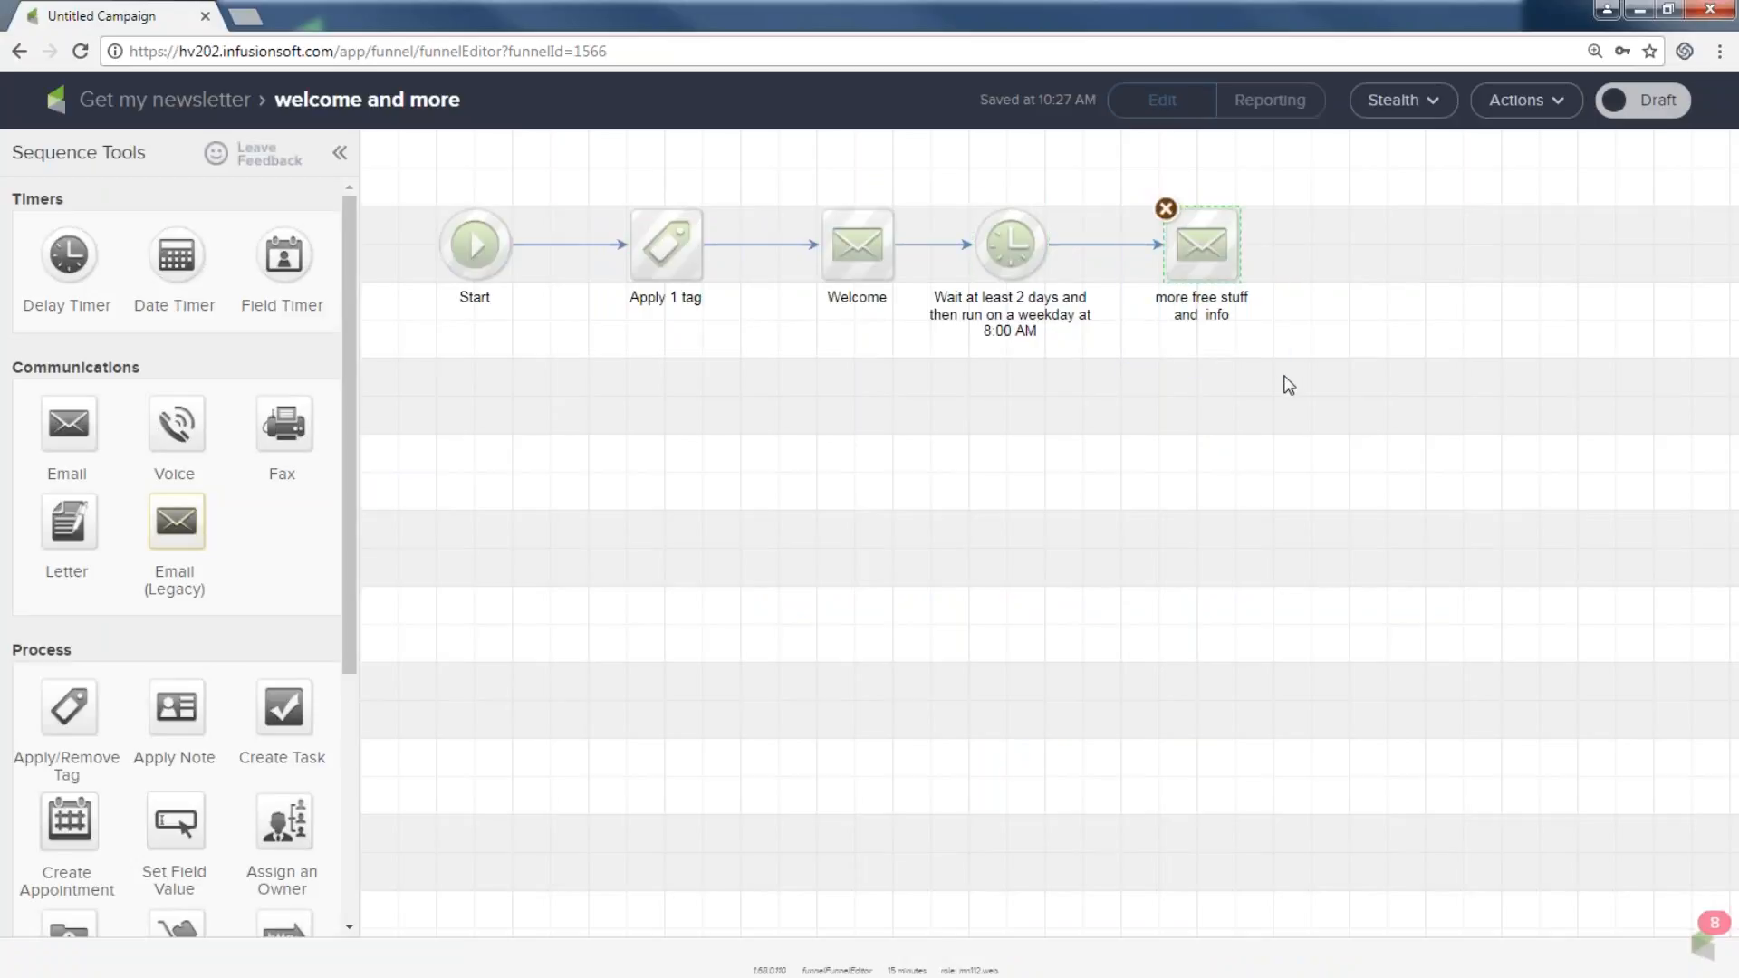
drag(68, 254, 1328, 239)
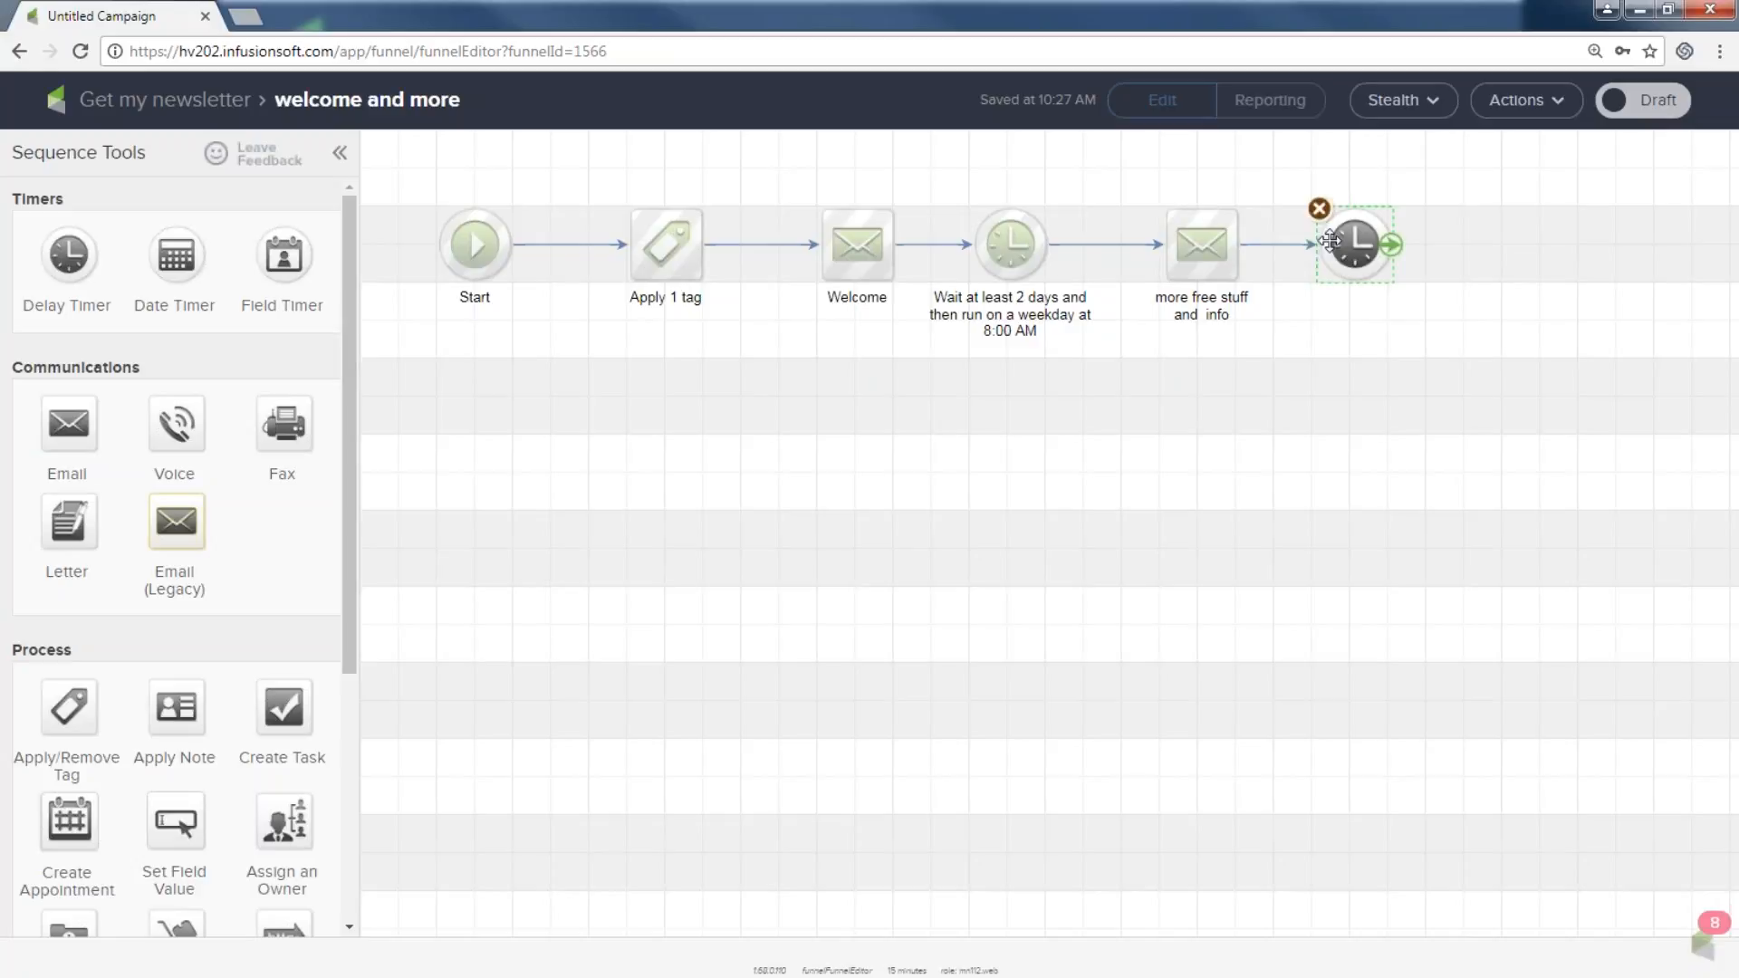
double_click(1357, 240)
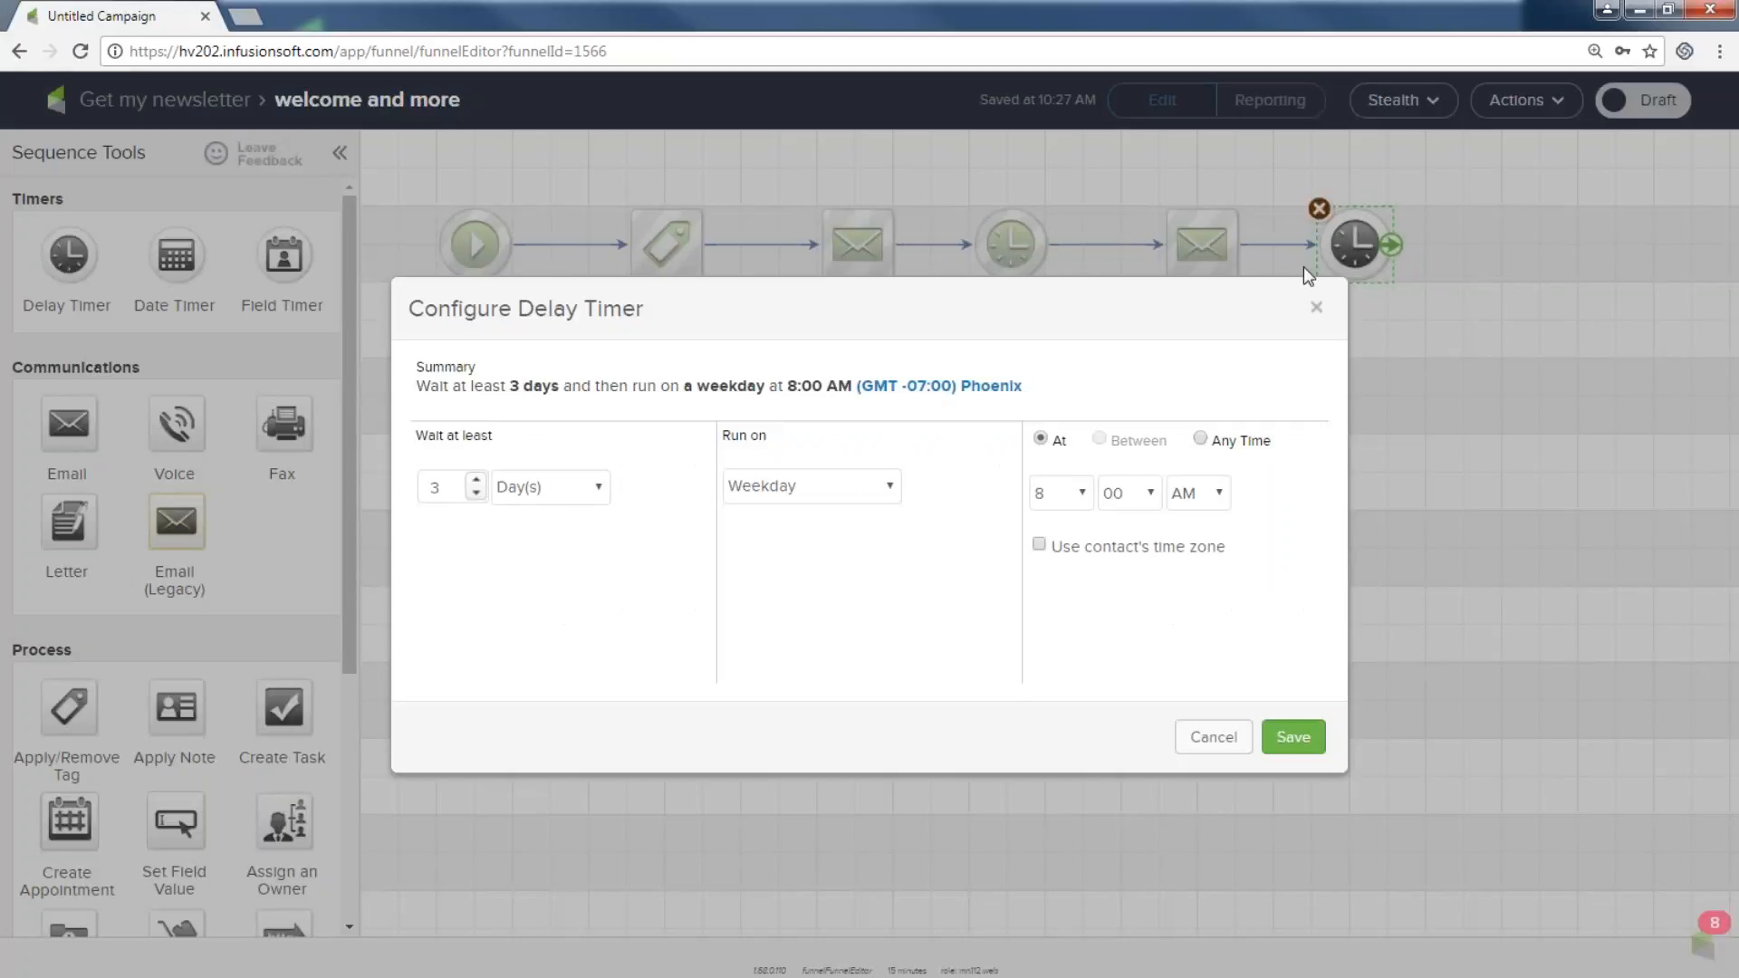
click(474, 482)
click(1278, 741)
Duplicate the Welcome email to the end of the sequence and name it 'invite to training webinars'.
right_click(870, 261)
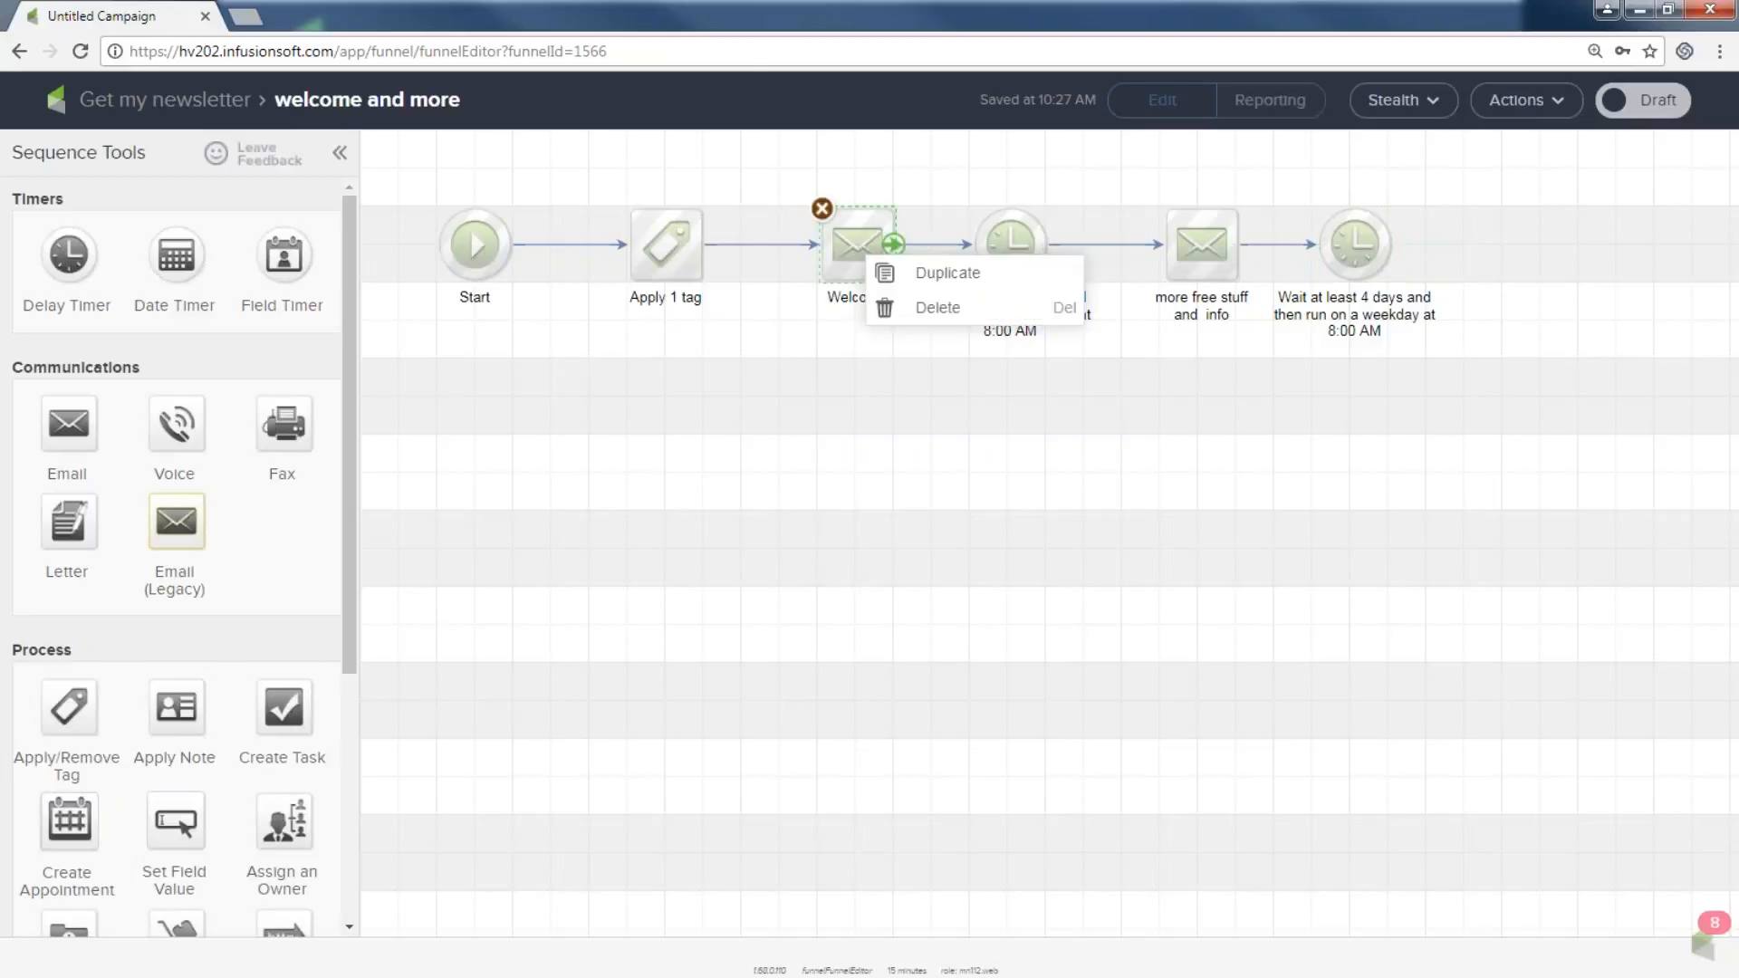
click(947, 273)
drag(887, 274, 1525, 232)
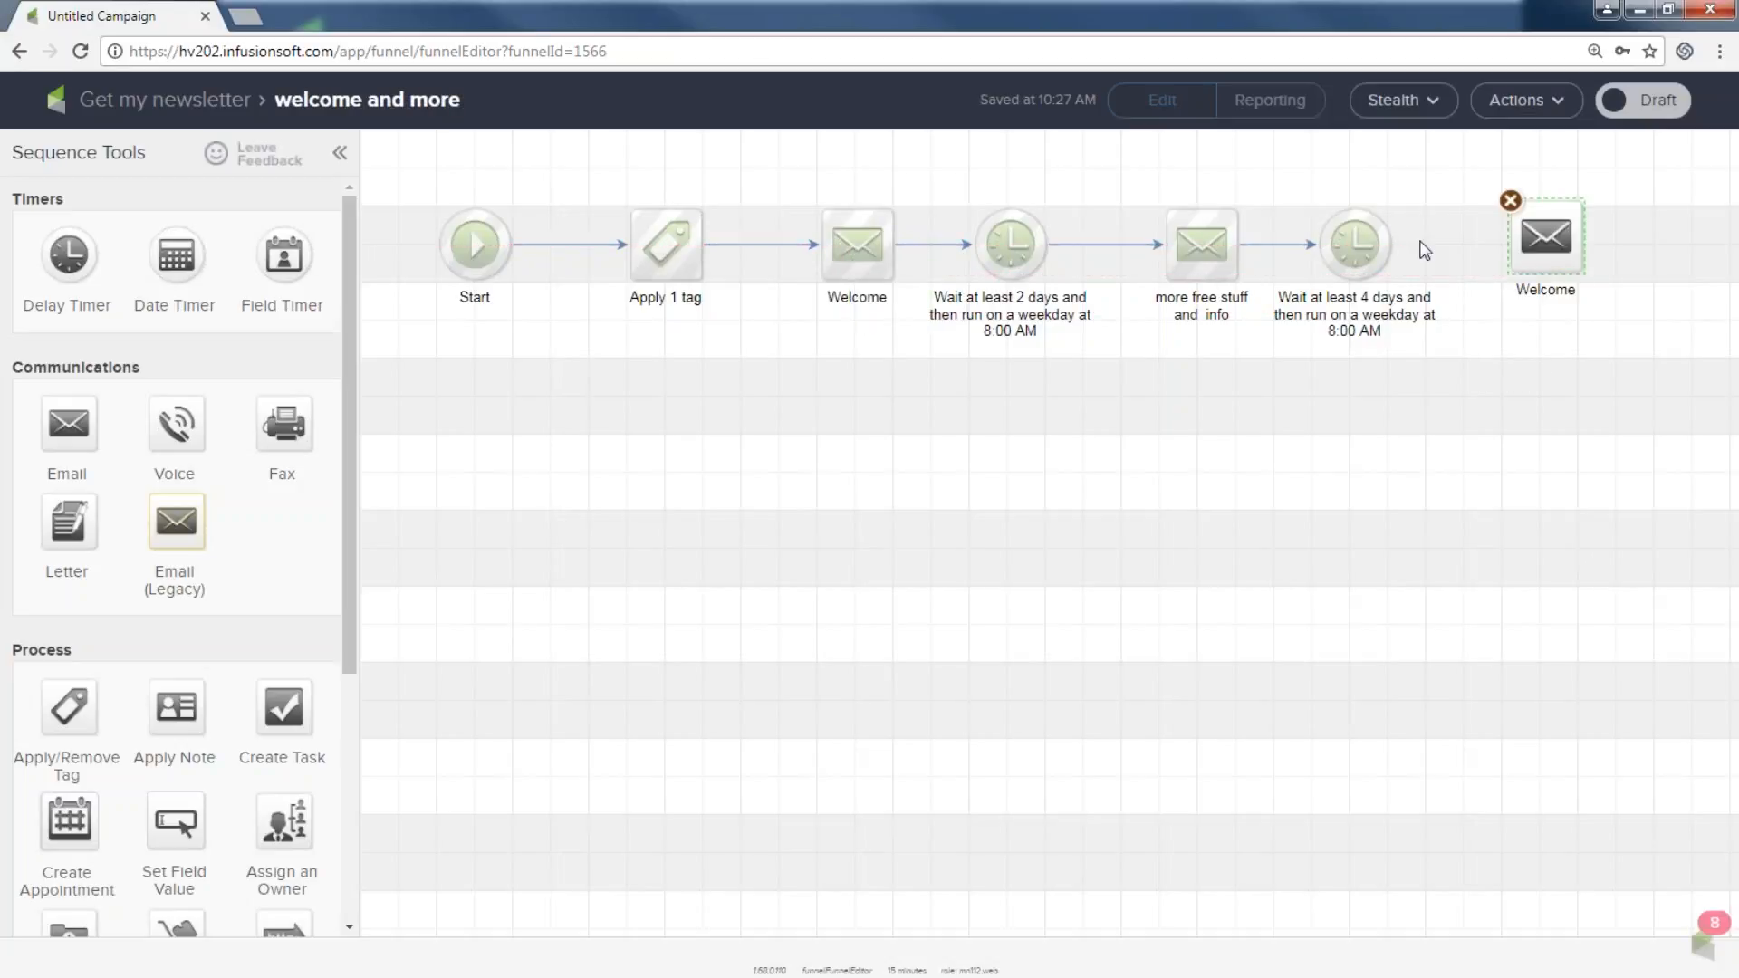
click(1544, 247)
click(1546, 296)
text(invite)
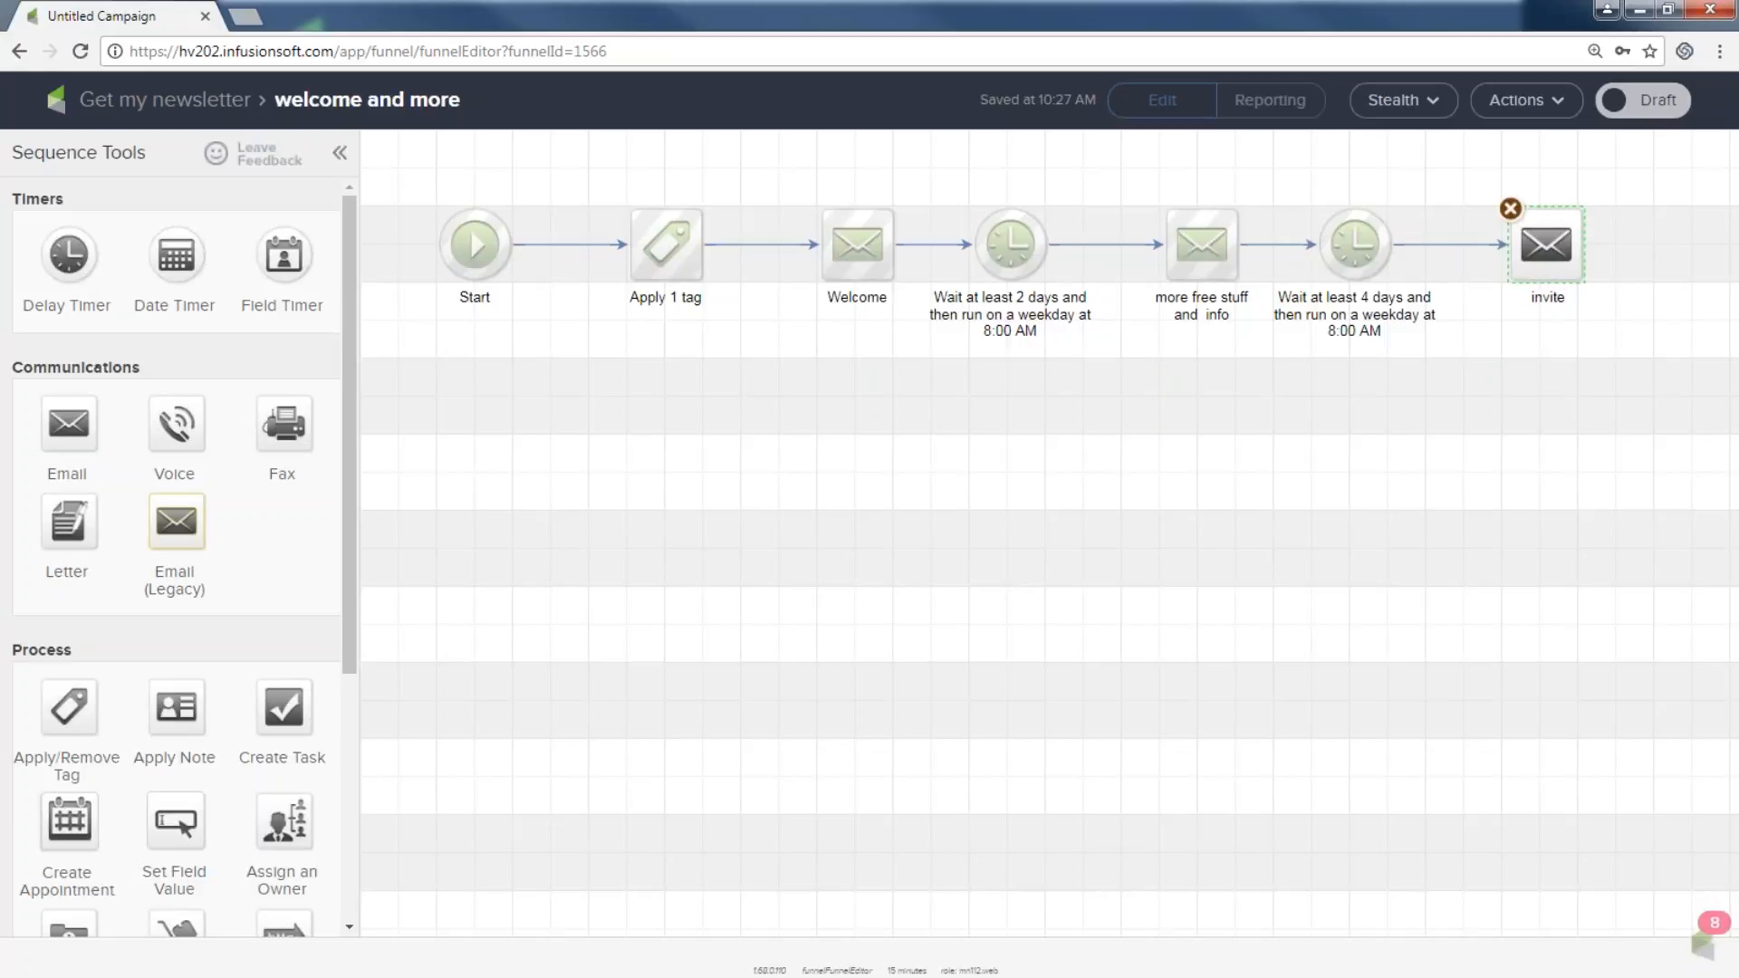
key(BackSpace)
text(e to training webinars)
Mark the invite to training webinars email Ready and return to the sequence.
double_click(1537, 245)
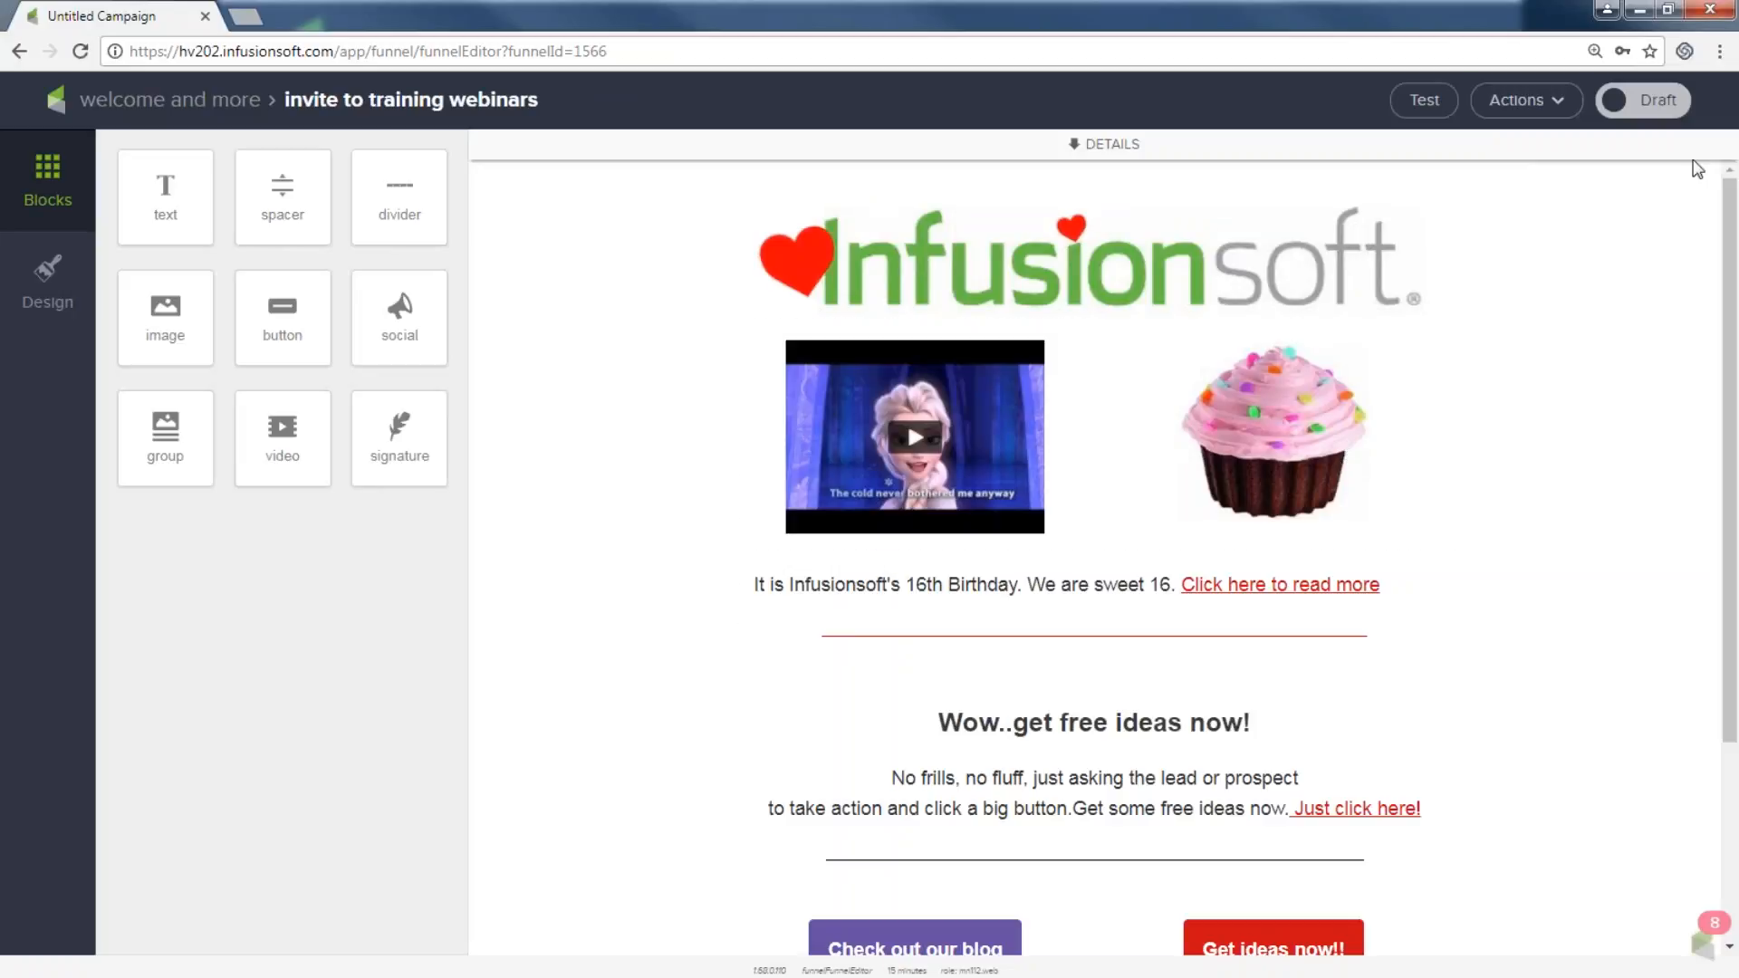
click(1662, 107)
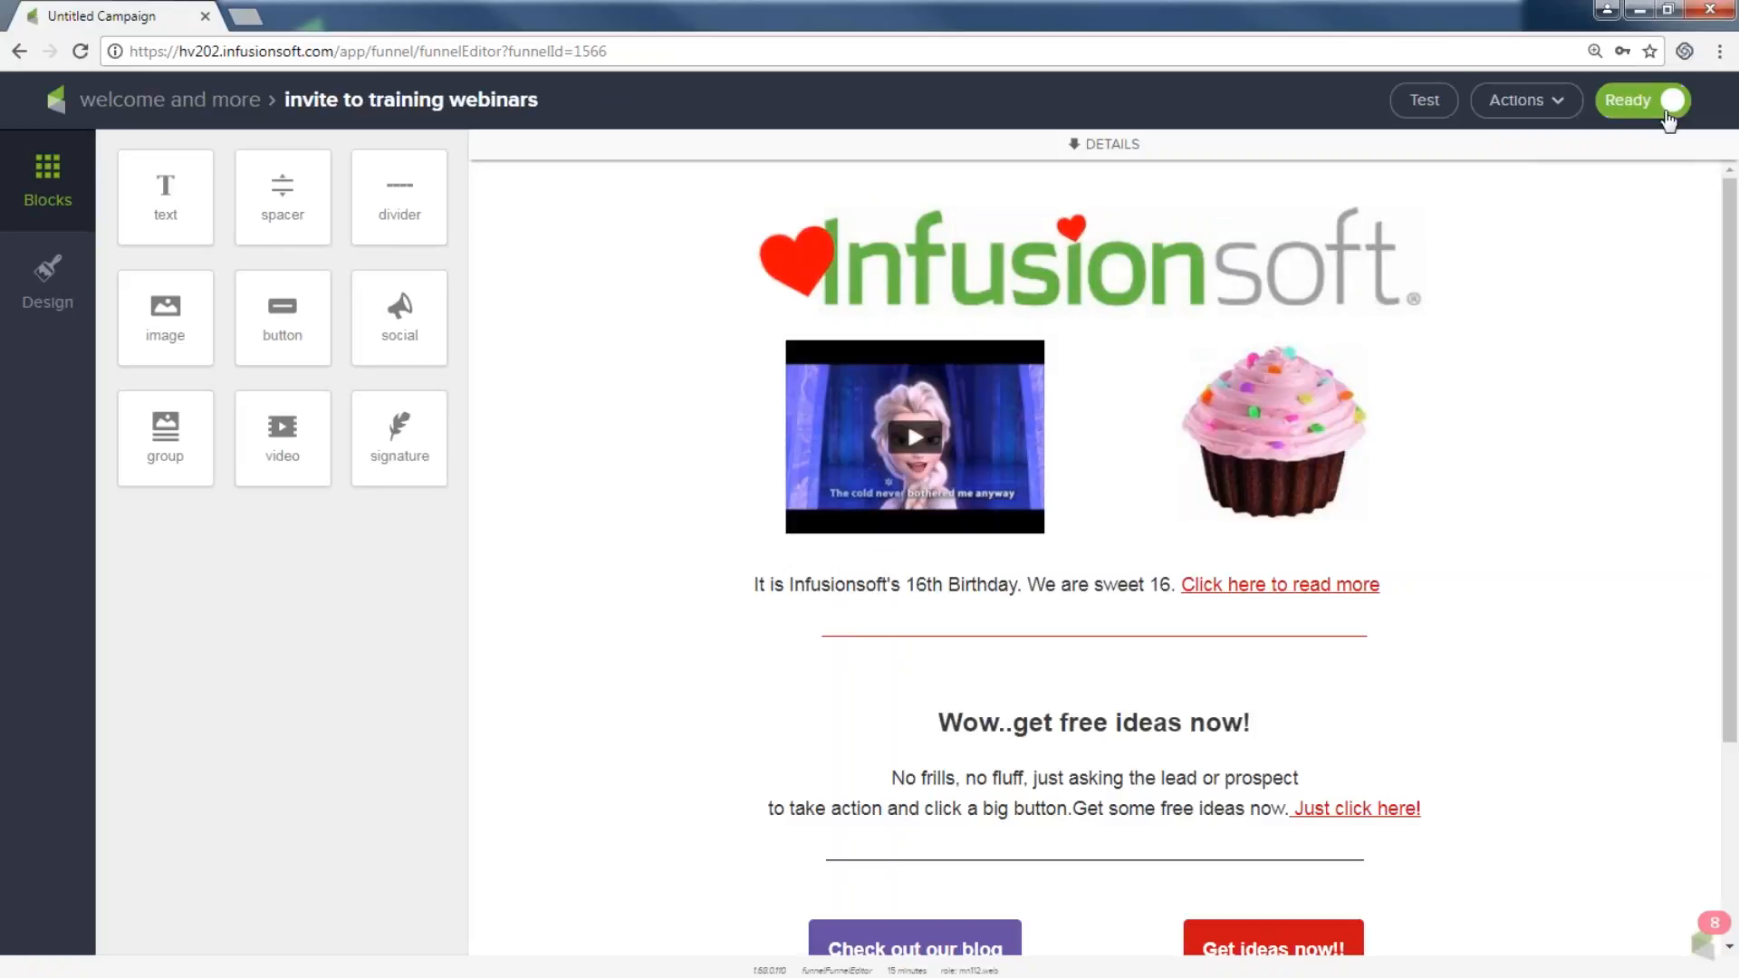
click(145, 107)
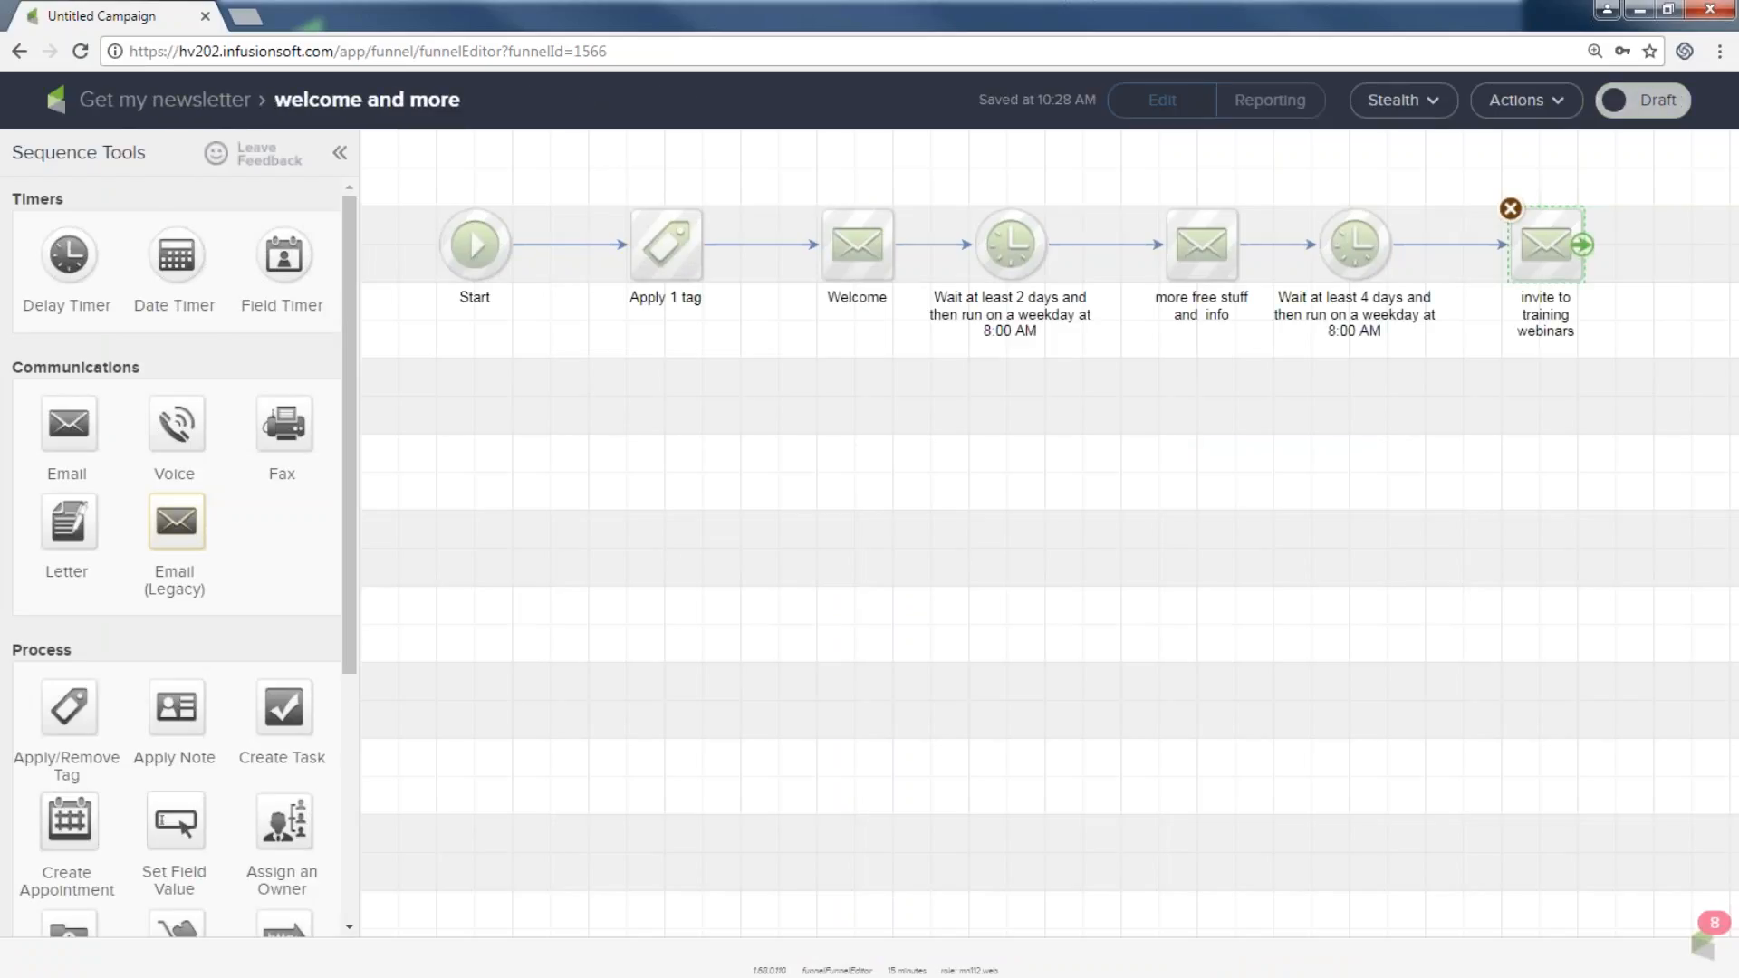
Add a timer, an email, another timer and another email after the webinar invite.
drag(68, 254, 1535, 375)
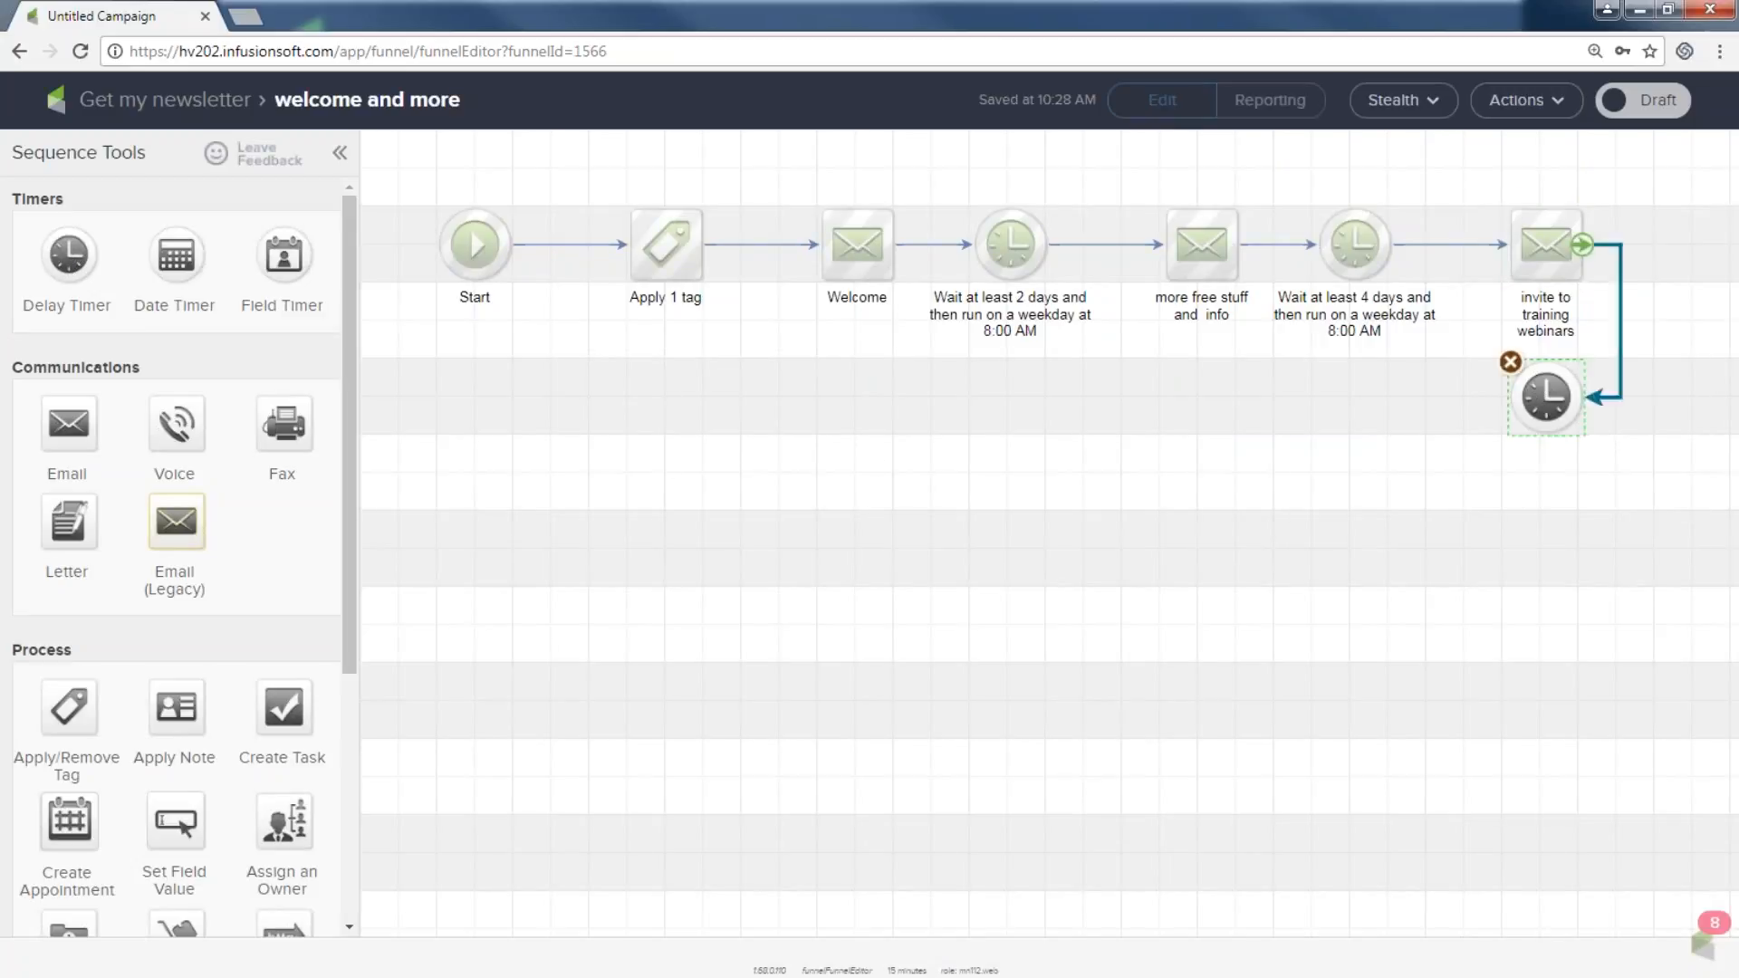
drag(76, 438, 1331, 391)
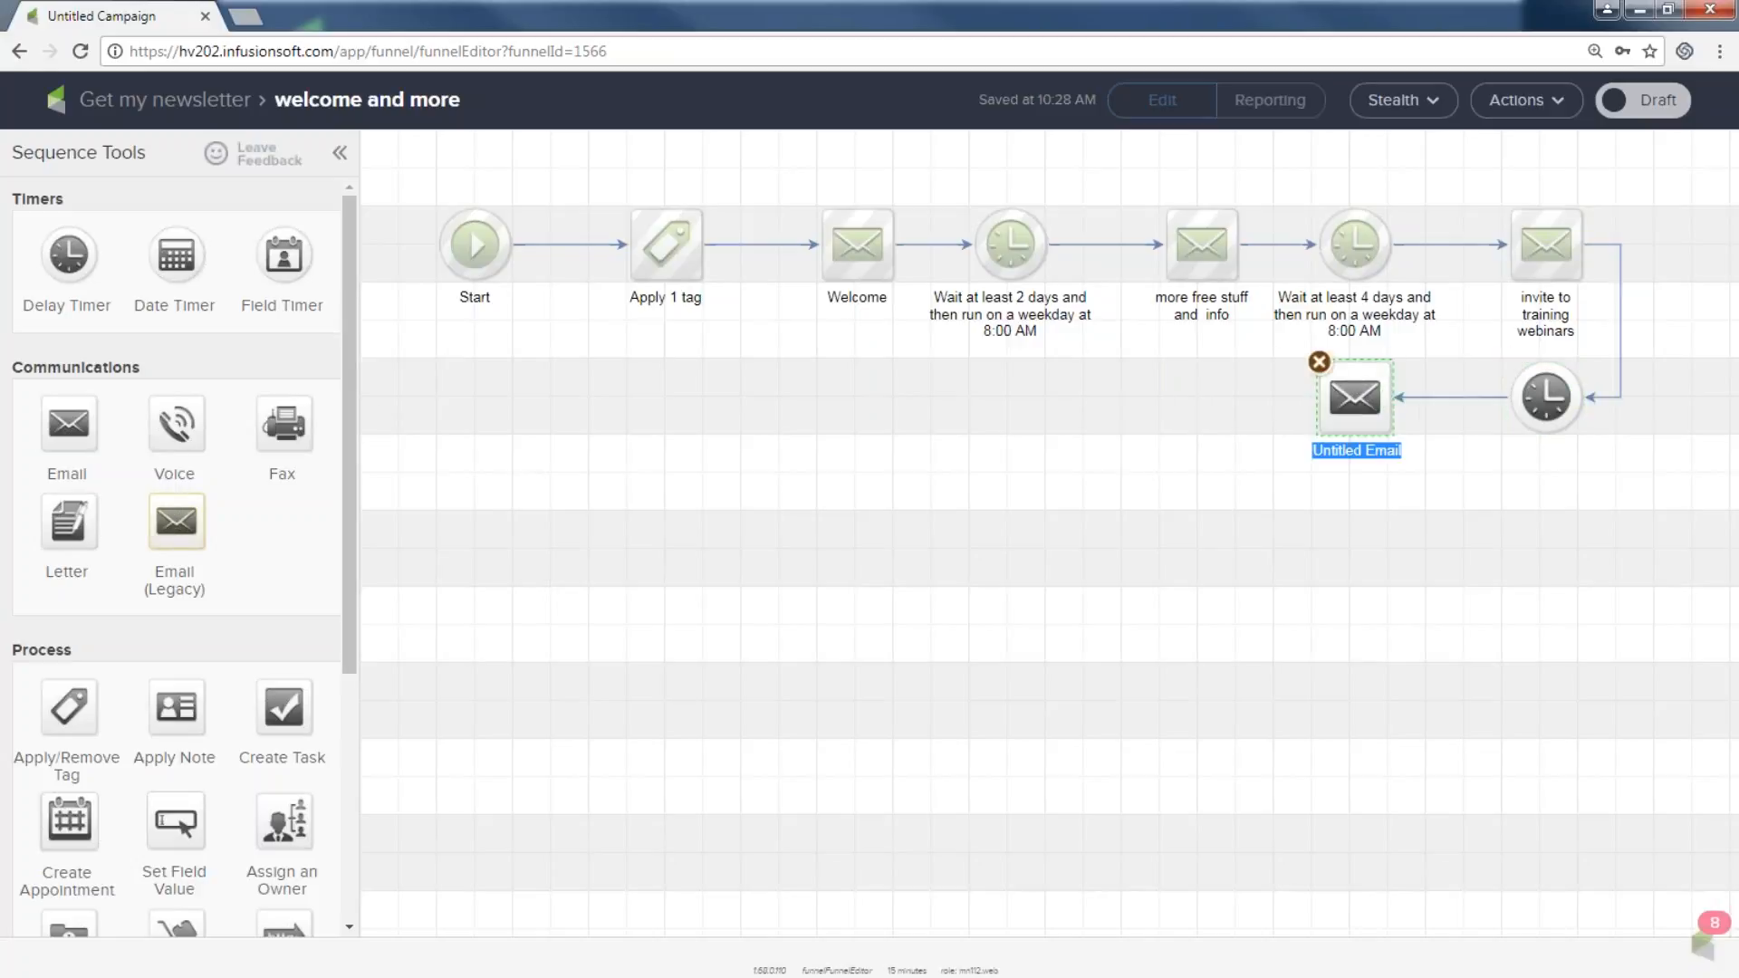
drag(69, 254, 1121, 399)
drag(78, 432, 1003, 373)
drag(858, 339, 1476, 612)
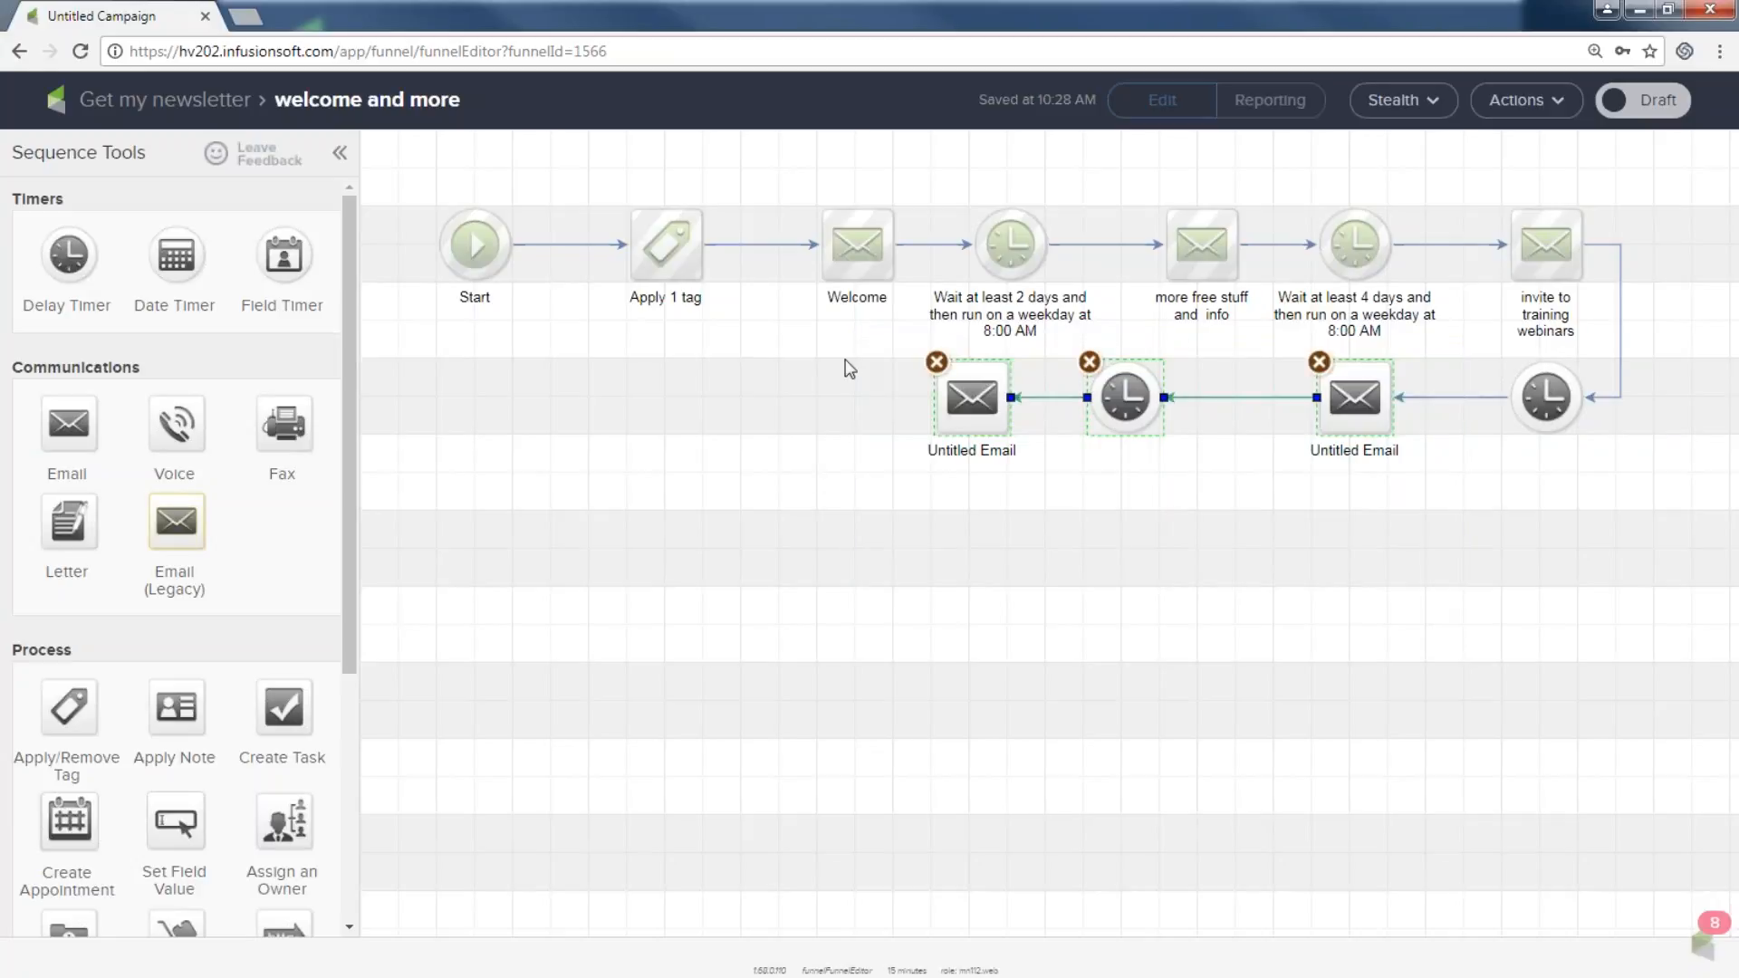
drag(852, 322, 1399, 568)
click(1005, 272)
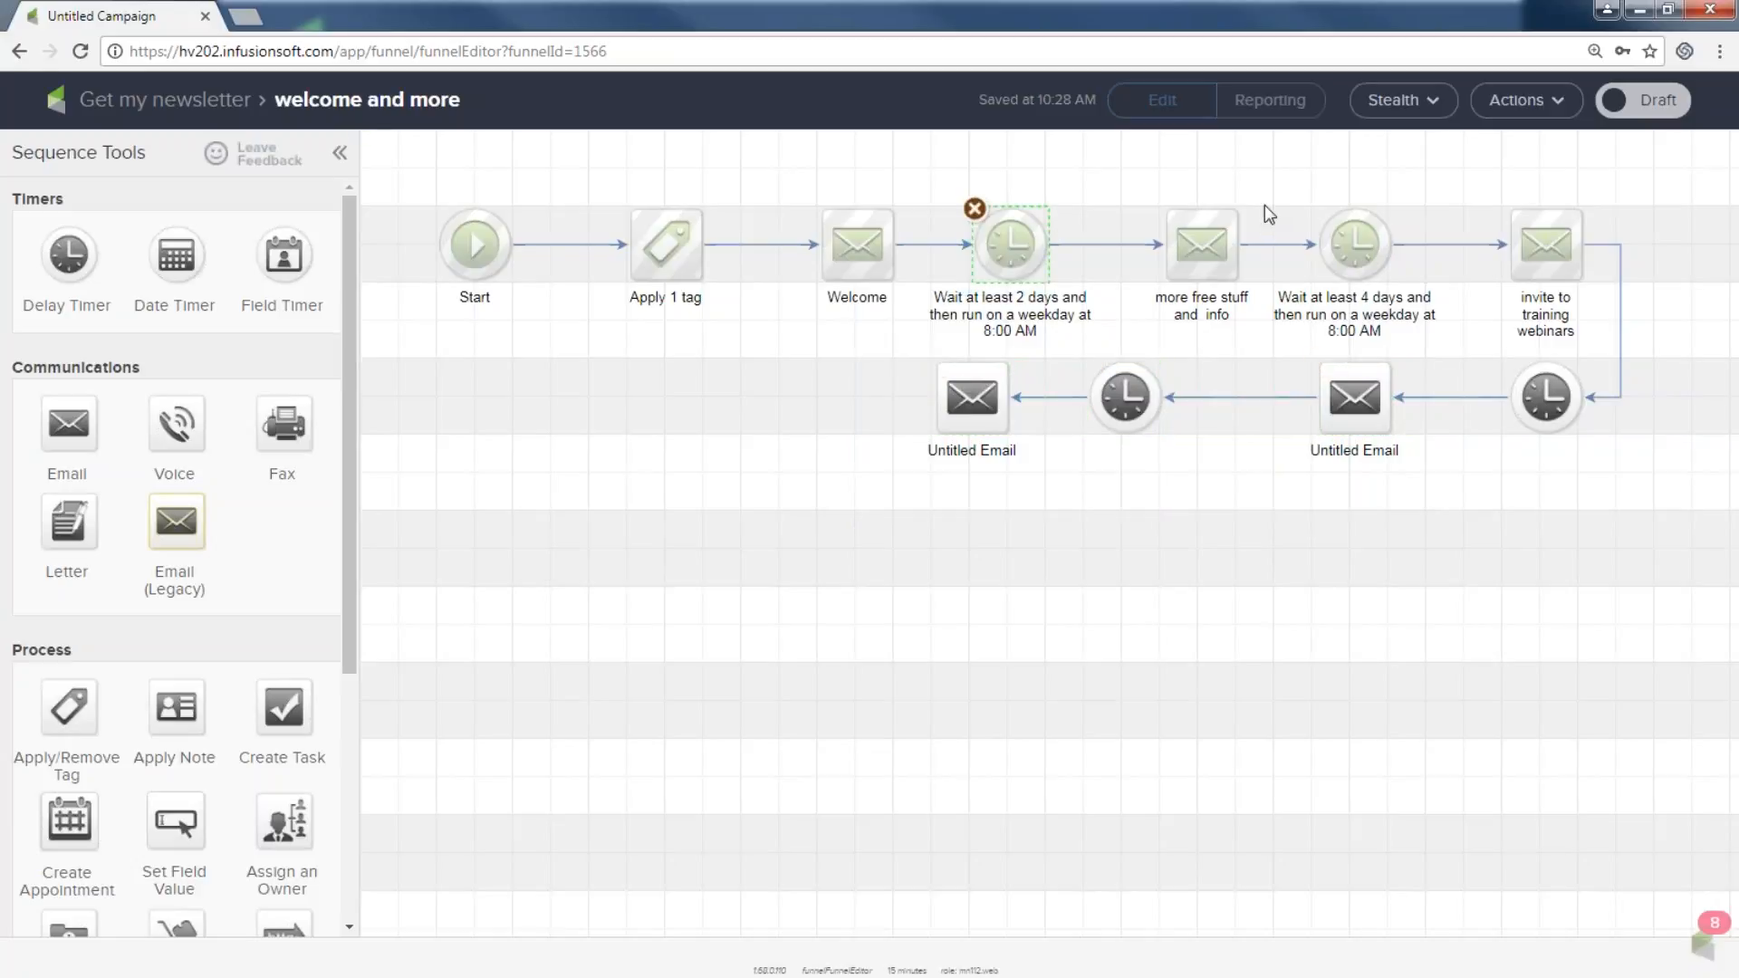
click(1355, 249)
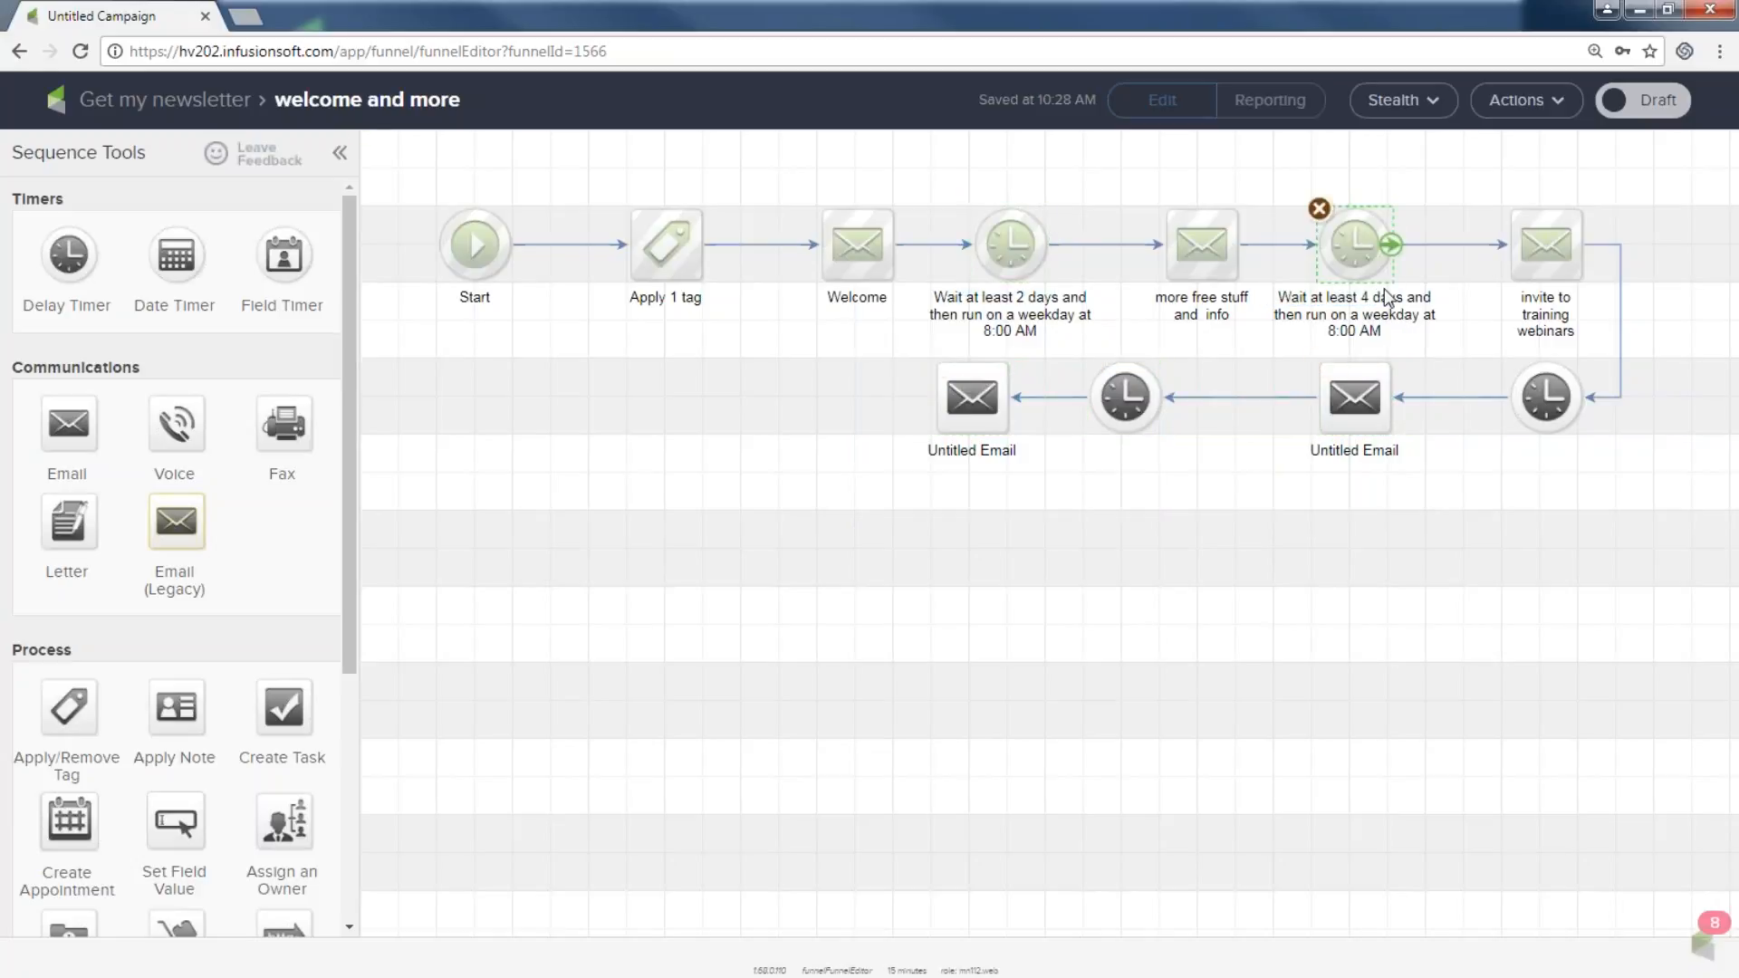
Set the first new delay timer to wait 1 week.
drag(1463, 342, 1611, 475)
double_click(1545, 397)
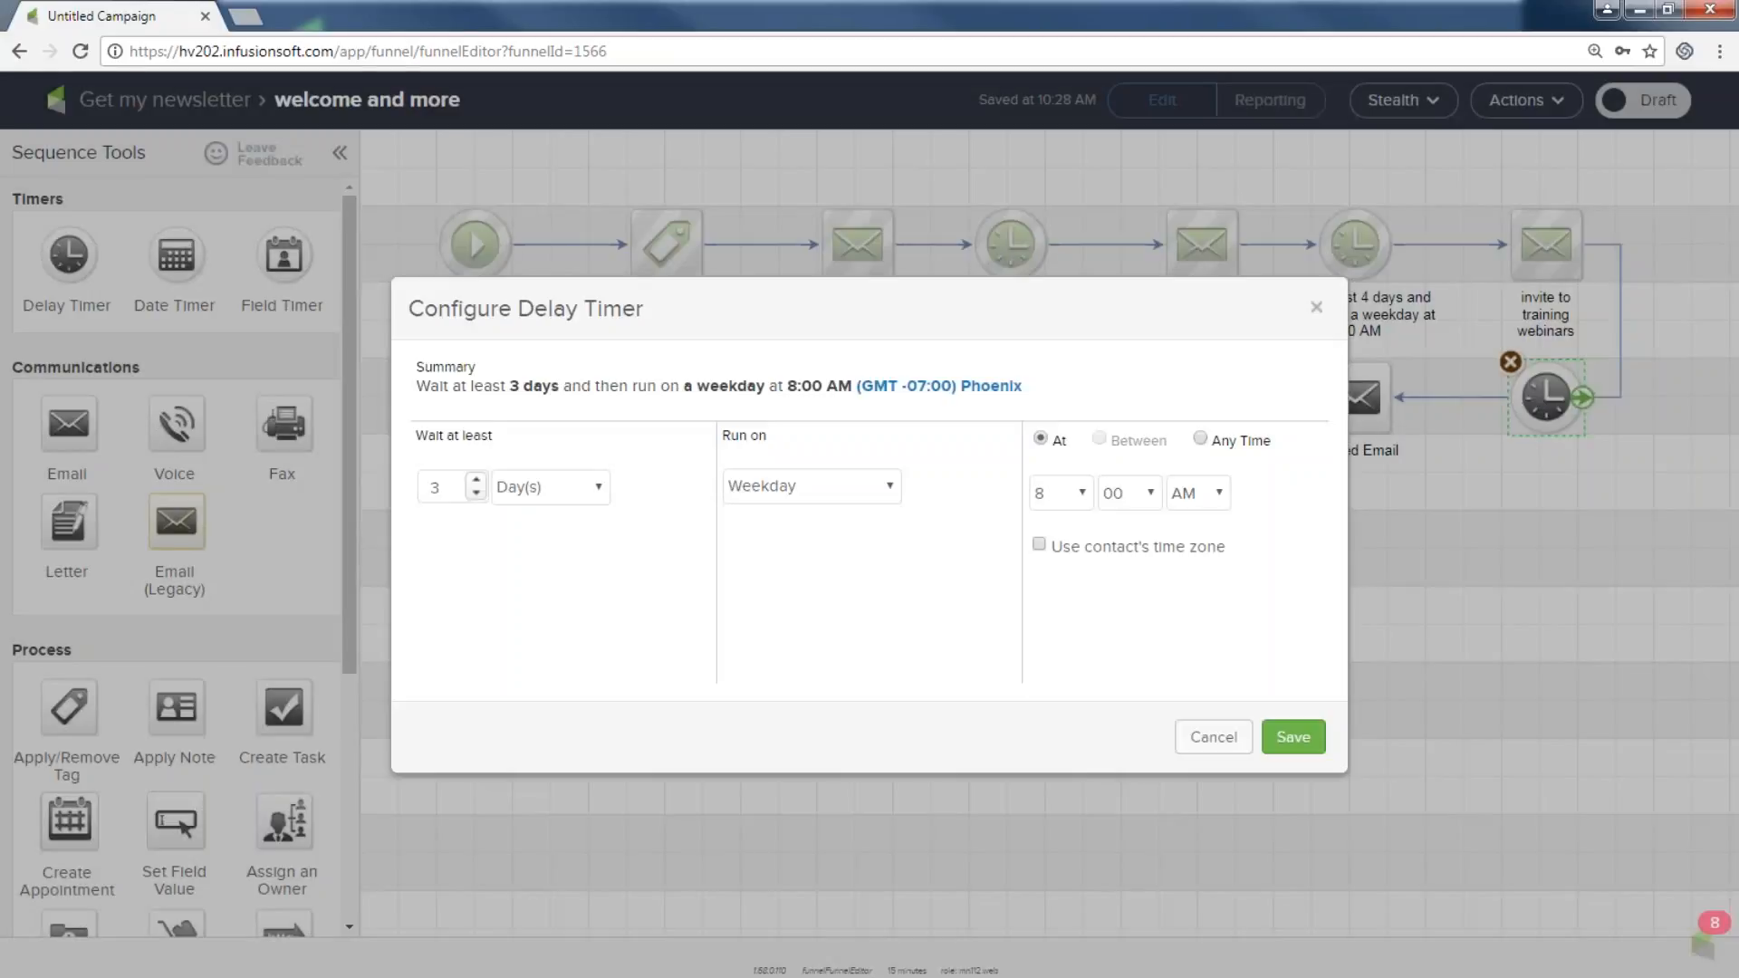
click(597, 489)
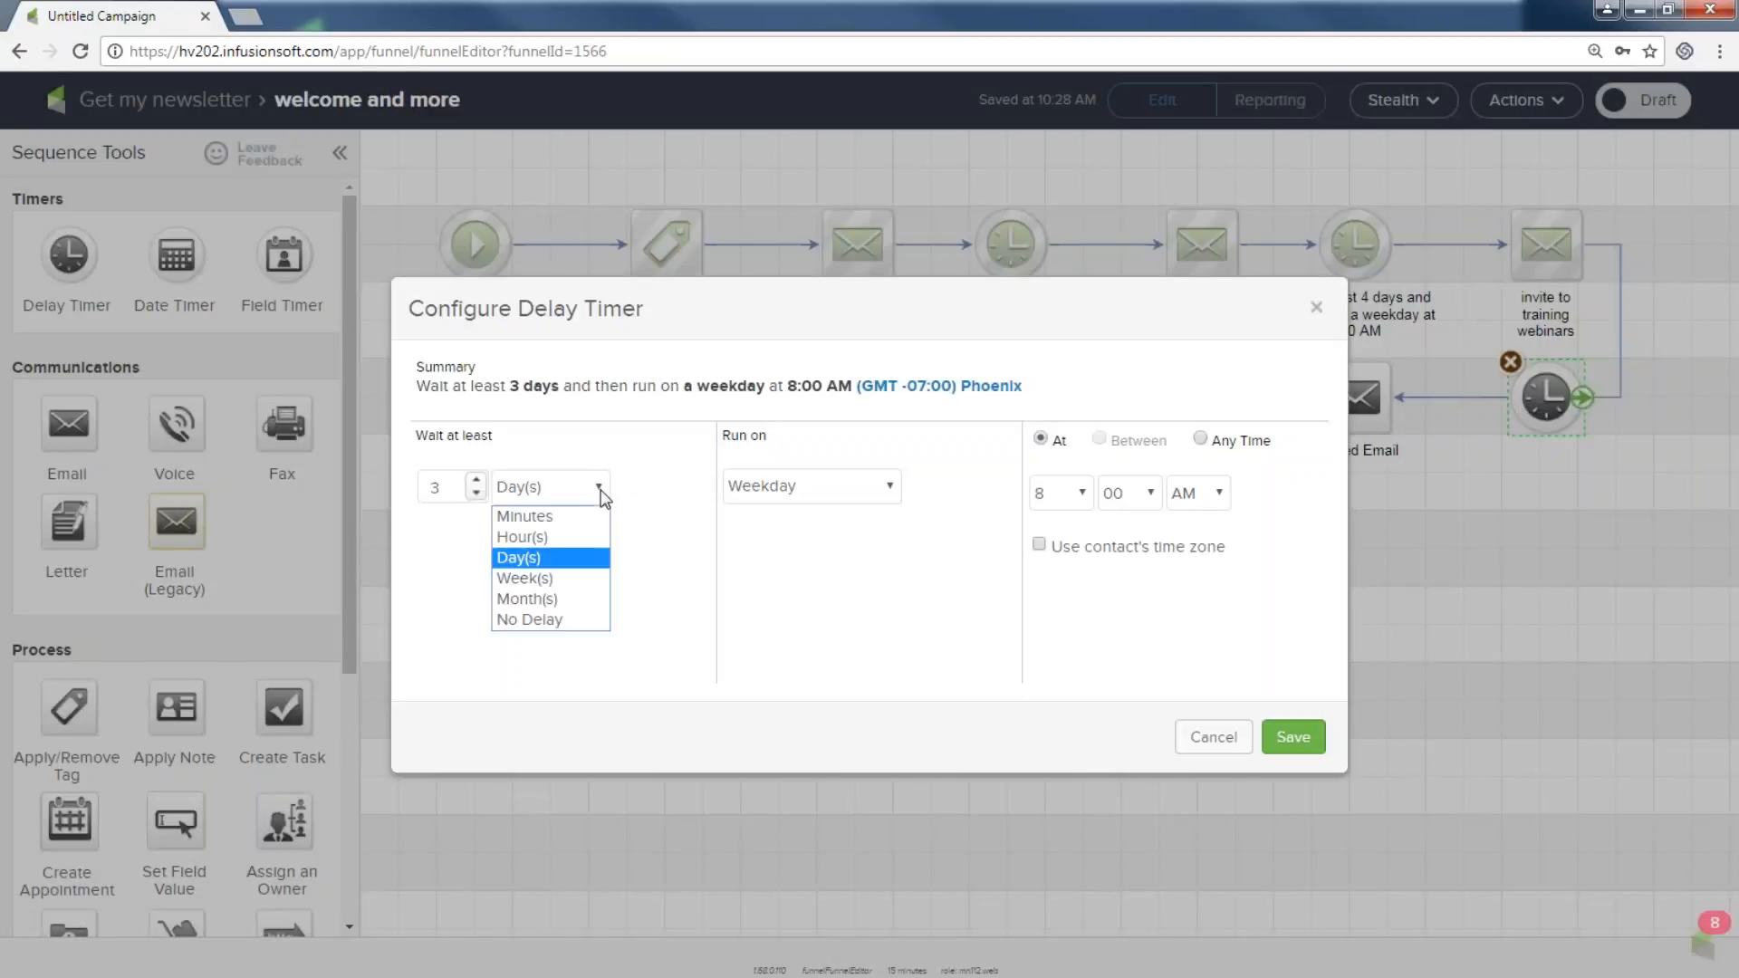
click(570, 574)
click(1292, 736)
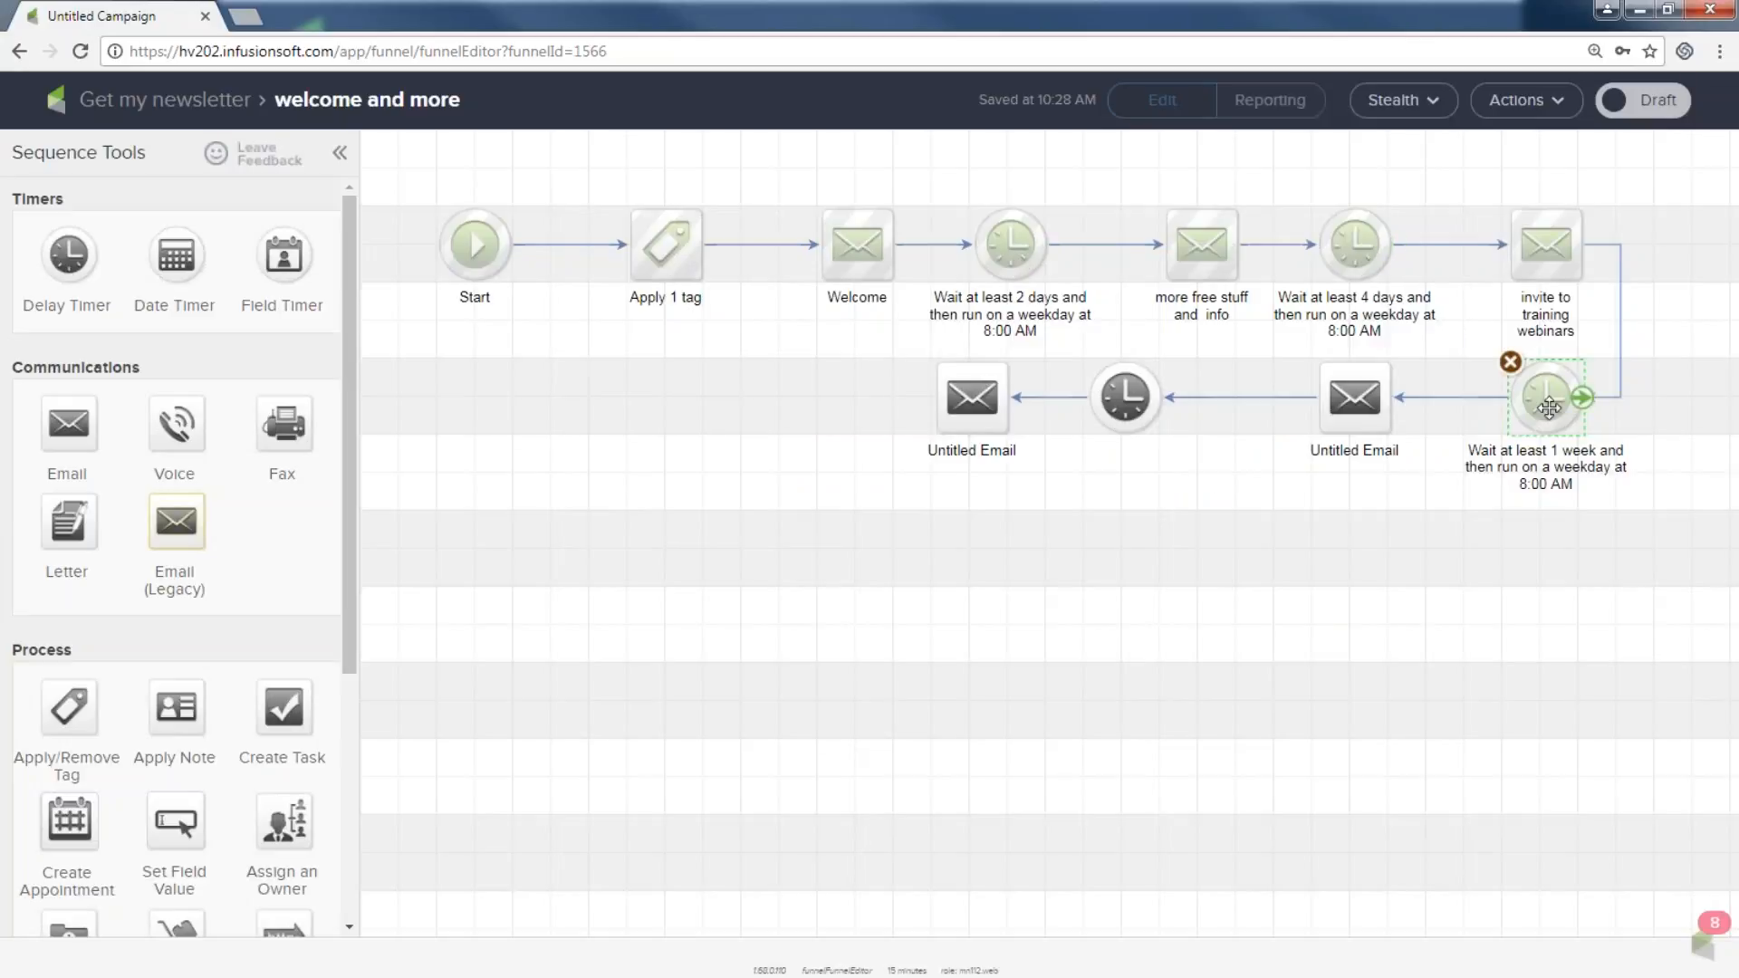
drag(1281, 335, 1424, 514)
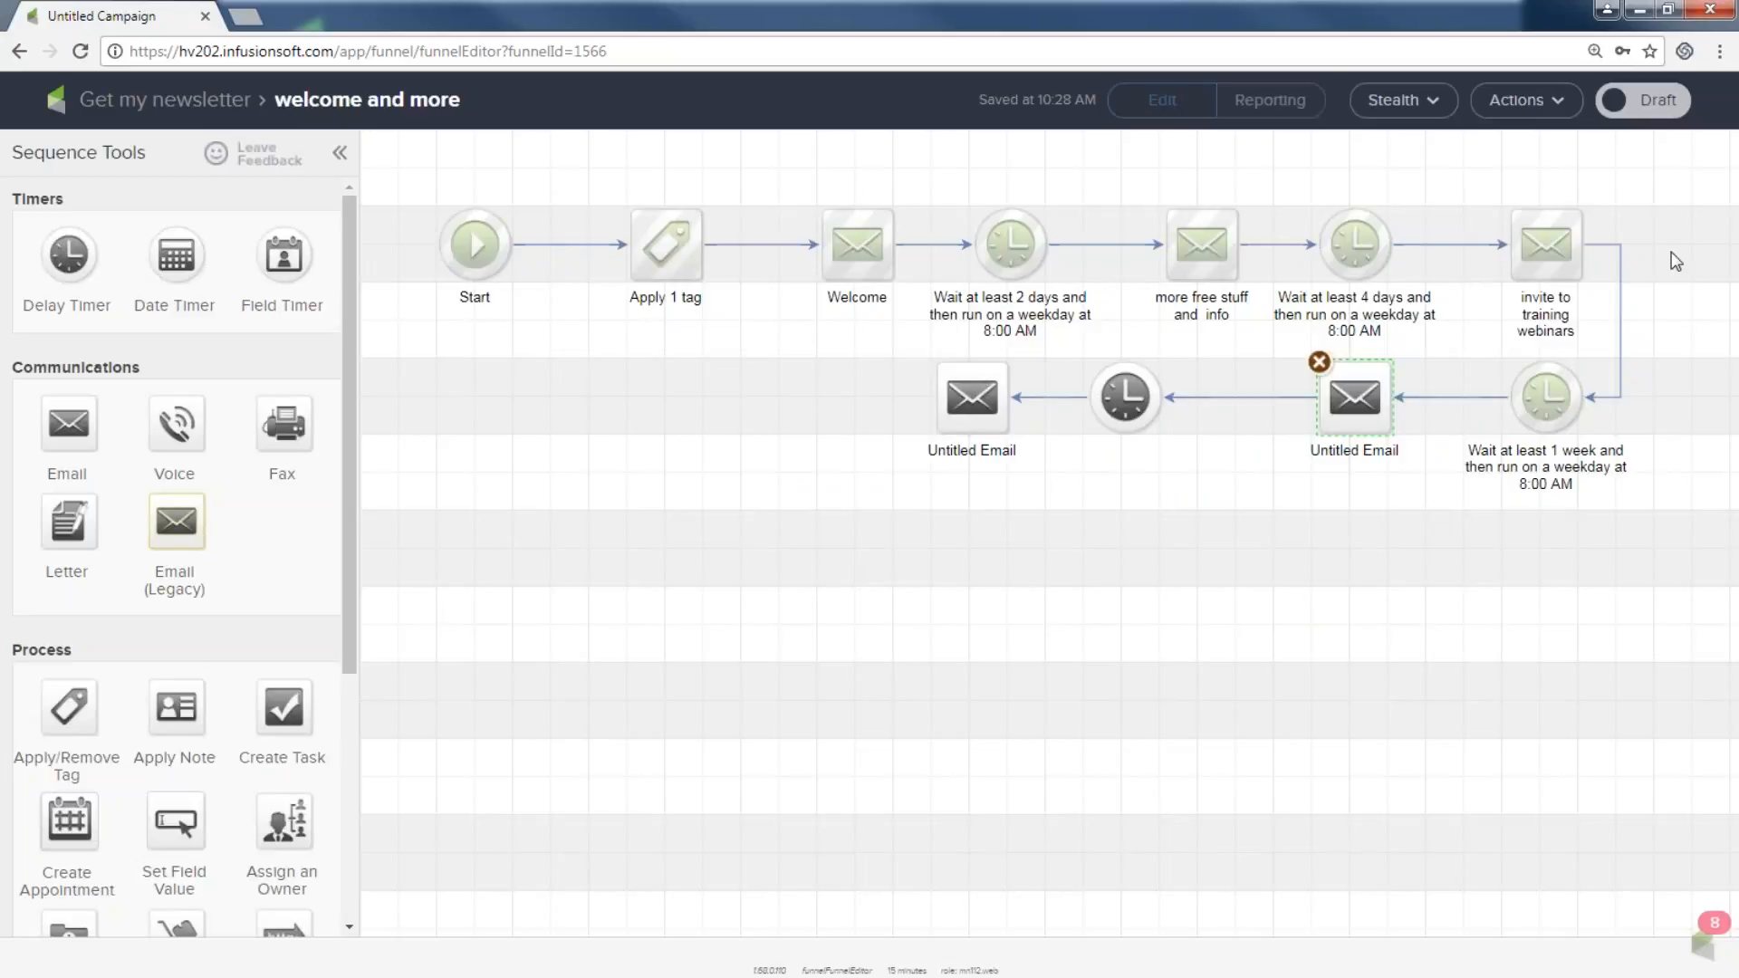
Mark the welcome and more sequence Ready, return to the campaign, and review the unready elements.
click(1655, 111)
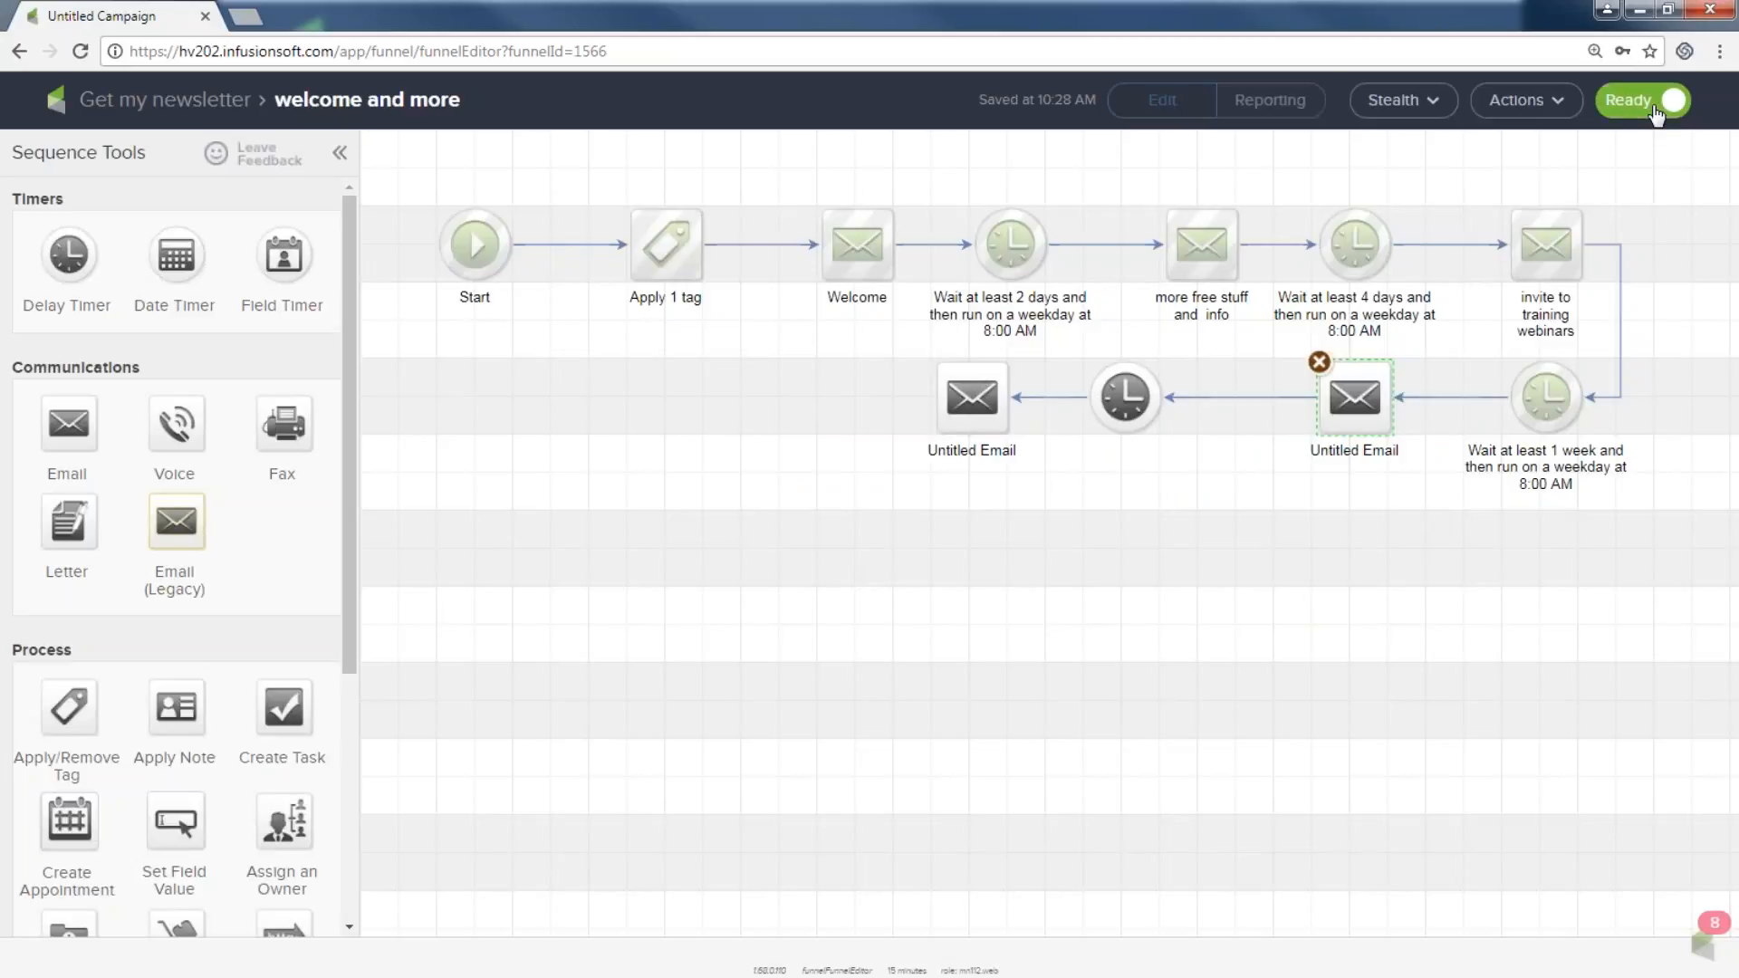
click(95, 107)
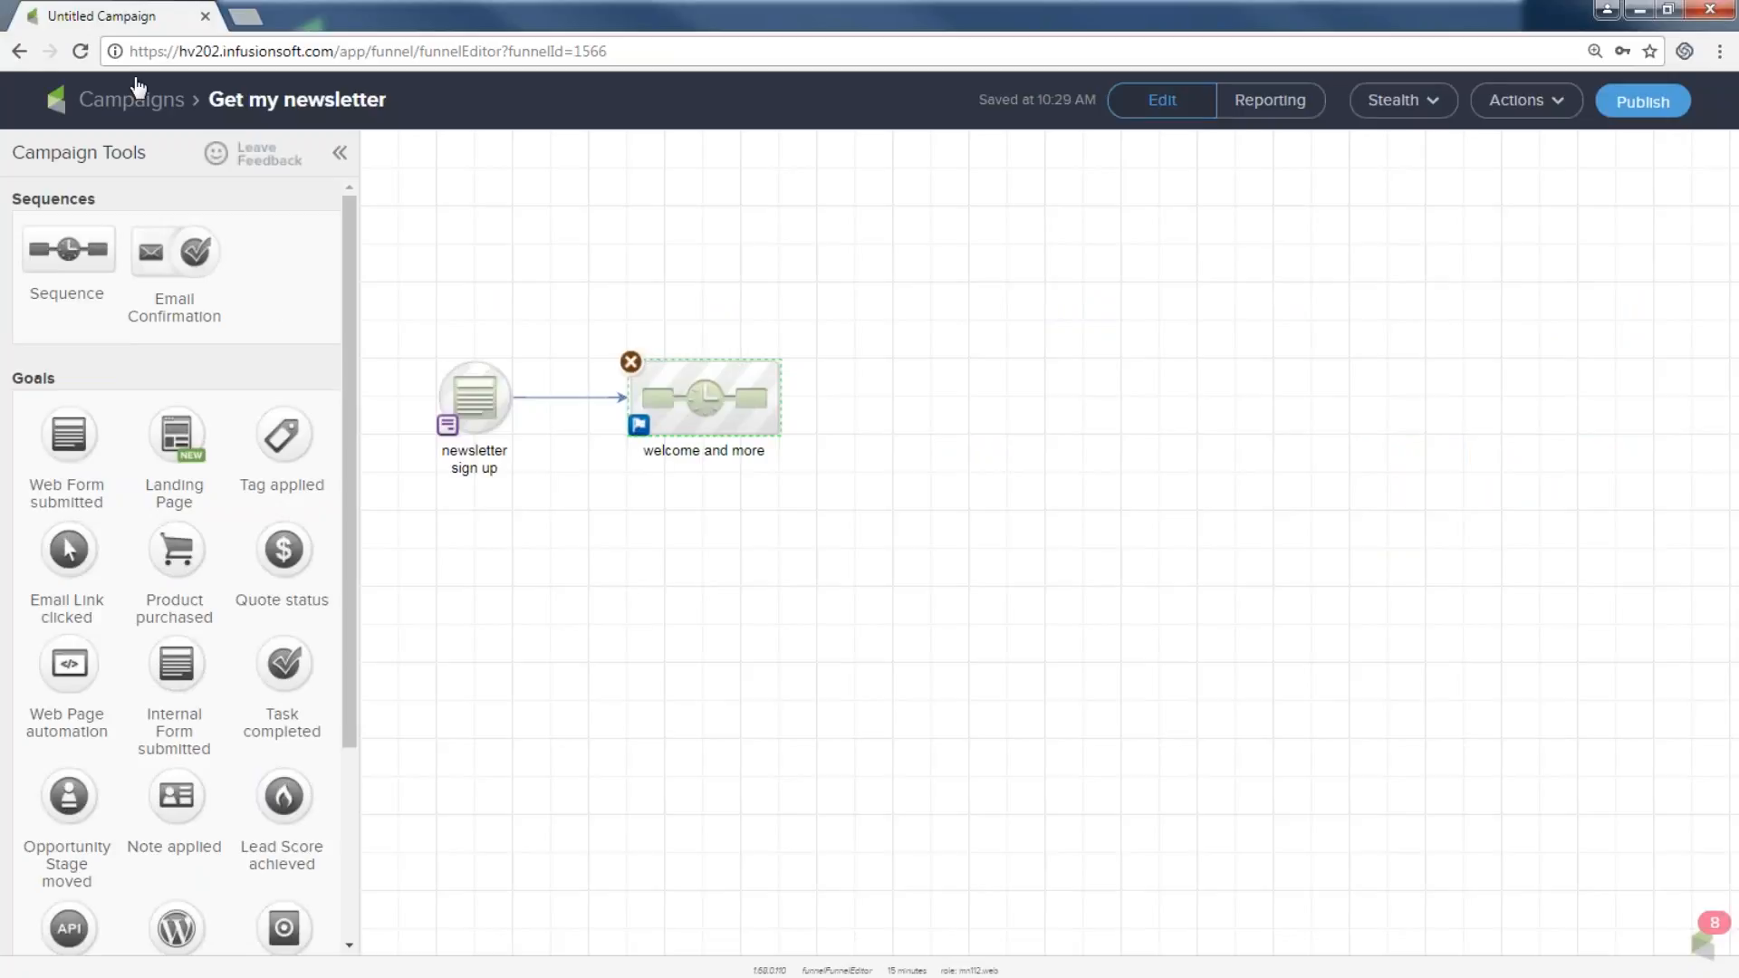
click(1633, 106)
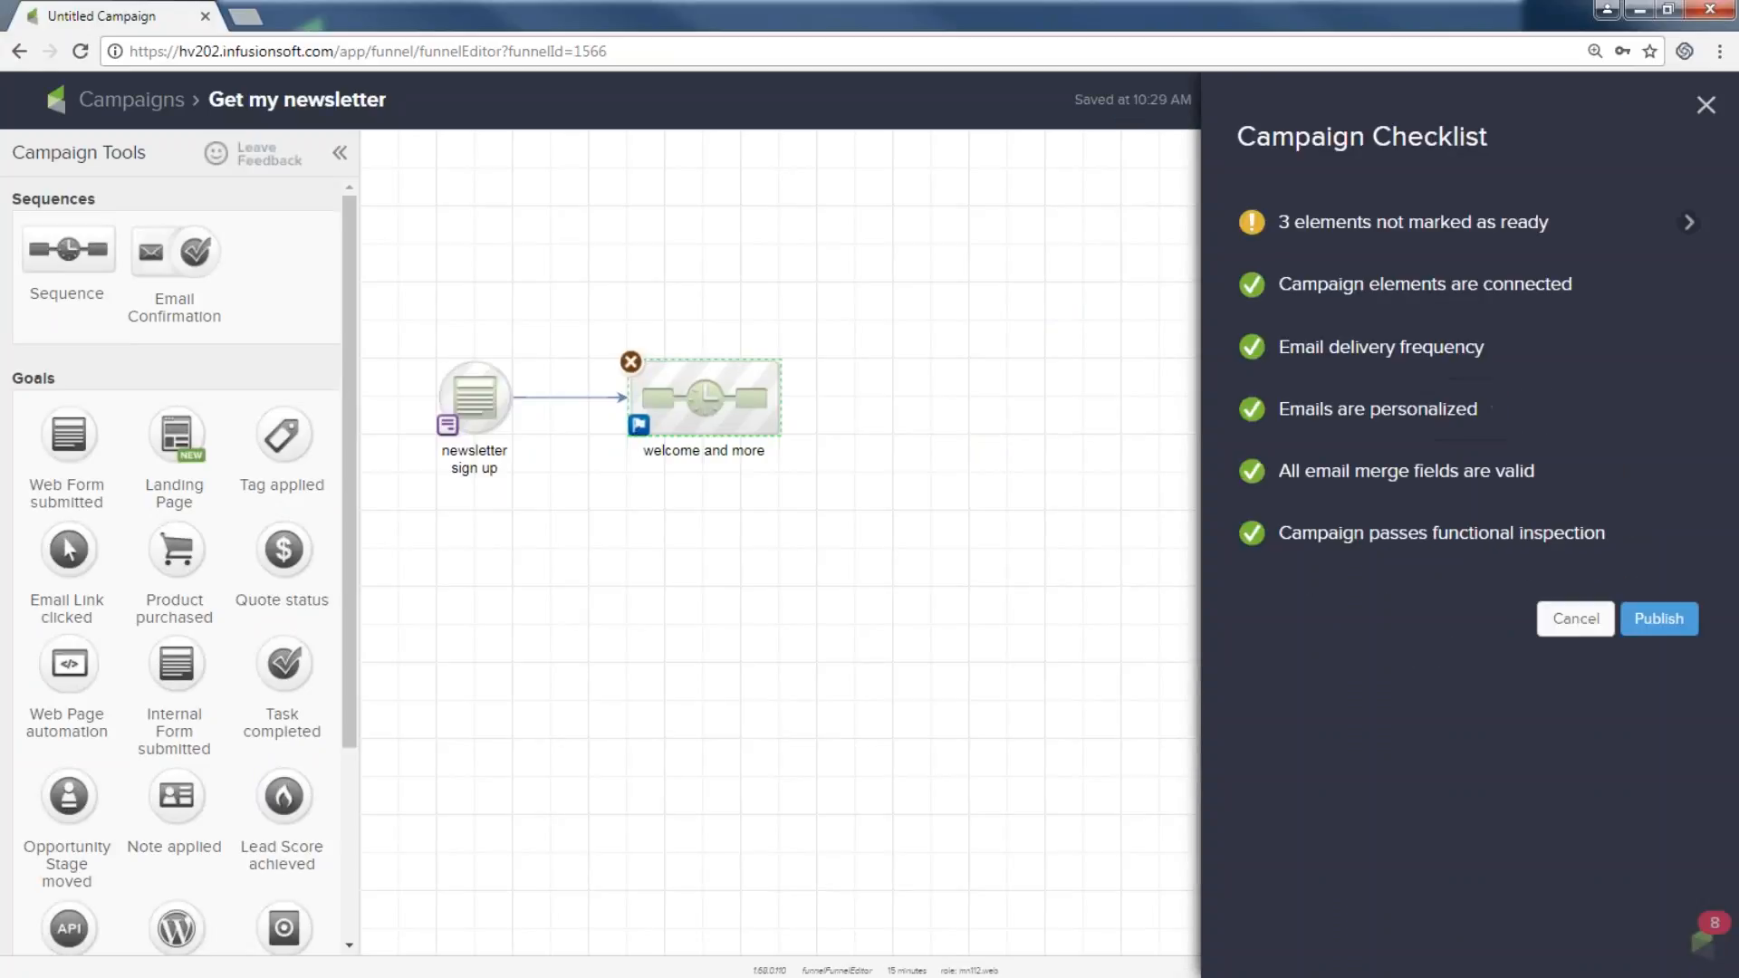
mouse_move(1292, 237)
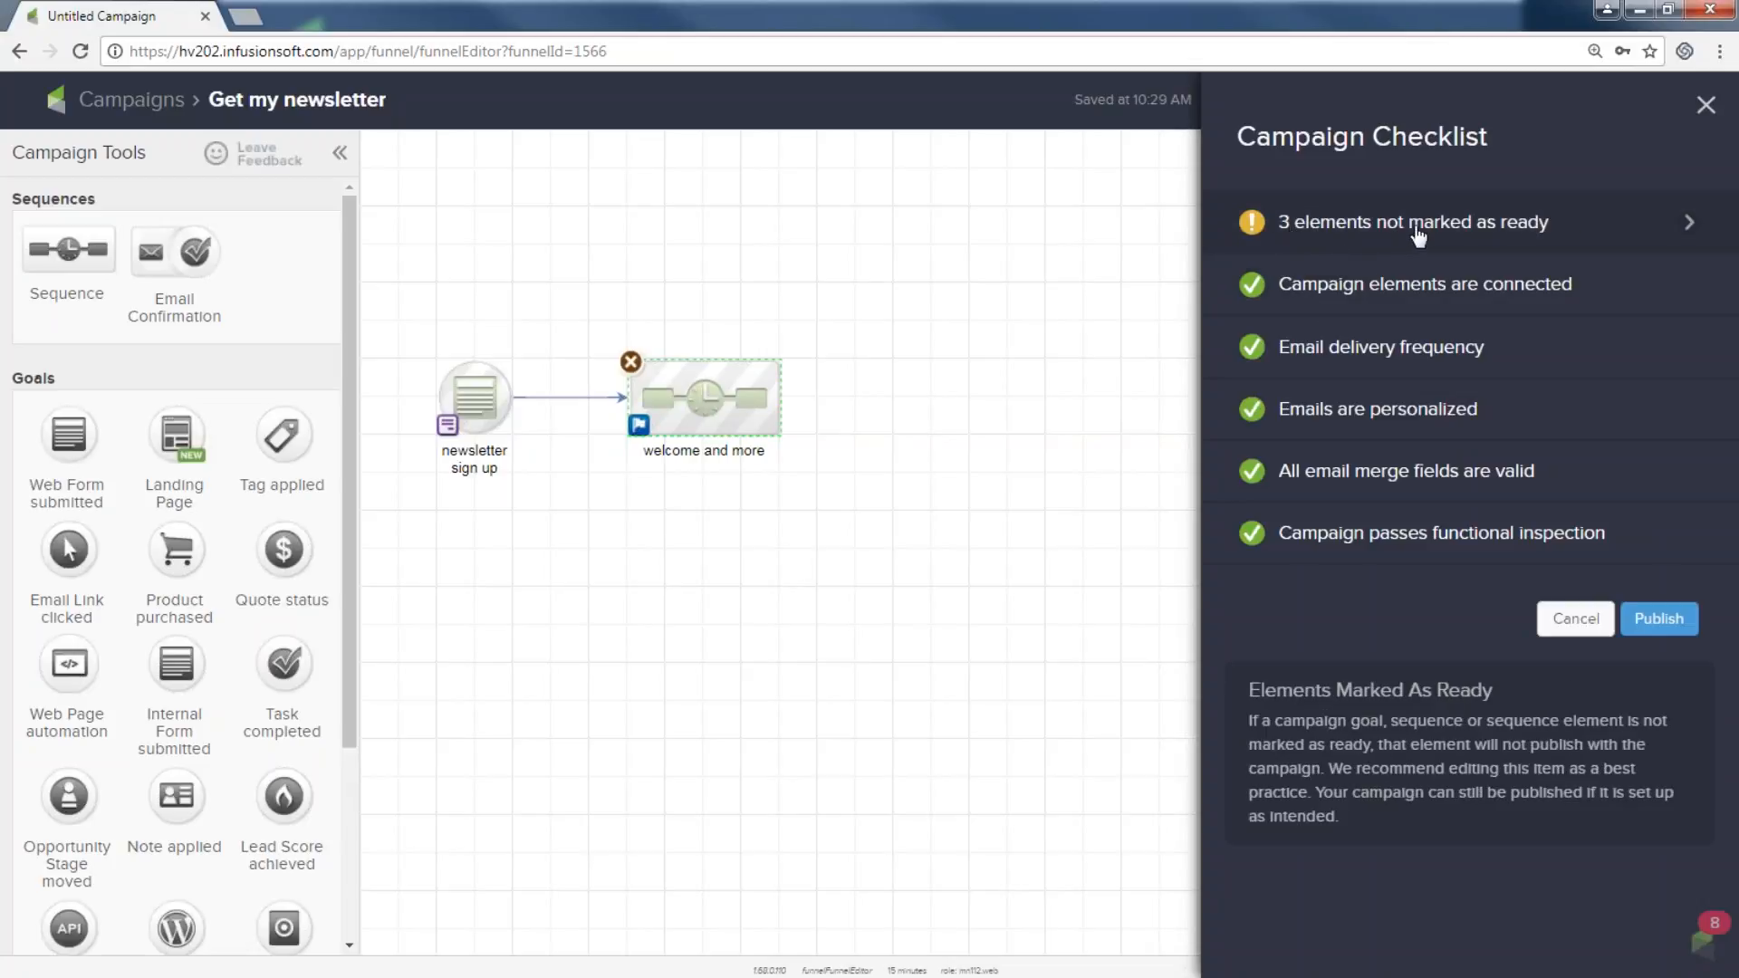
click(1687, 230)
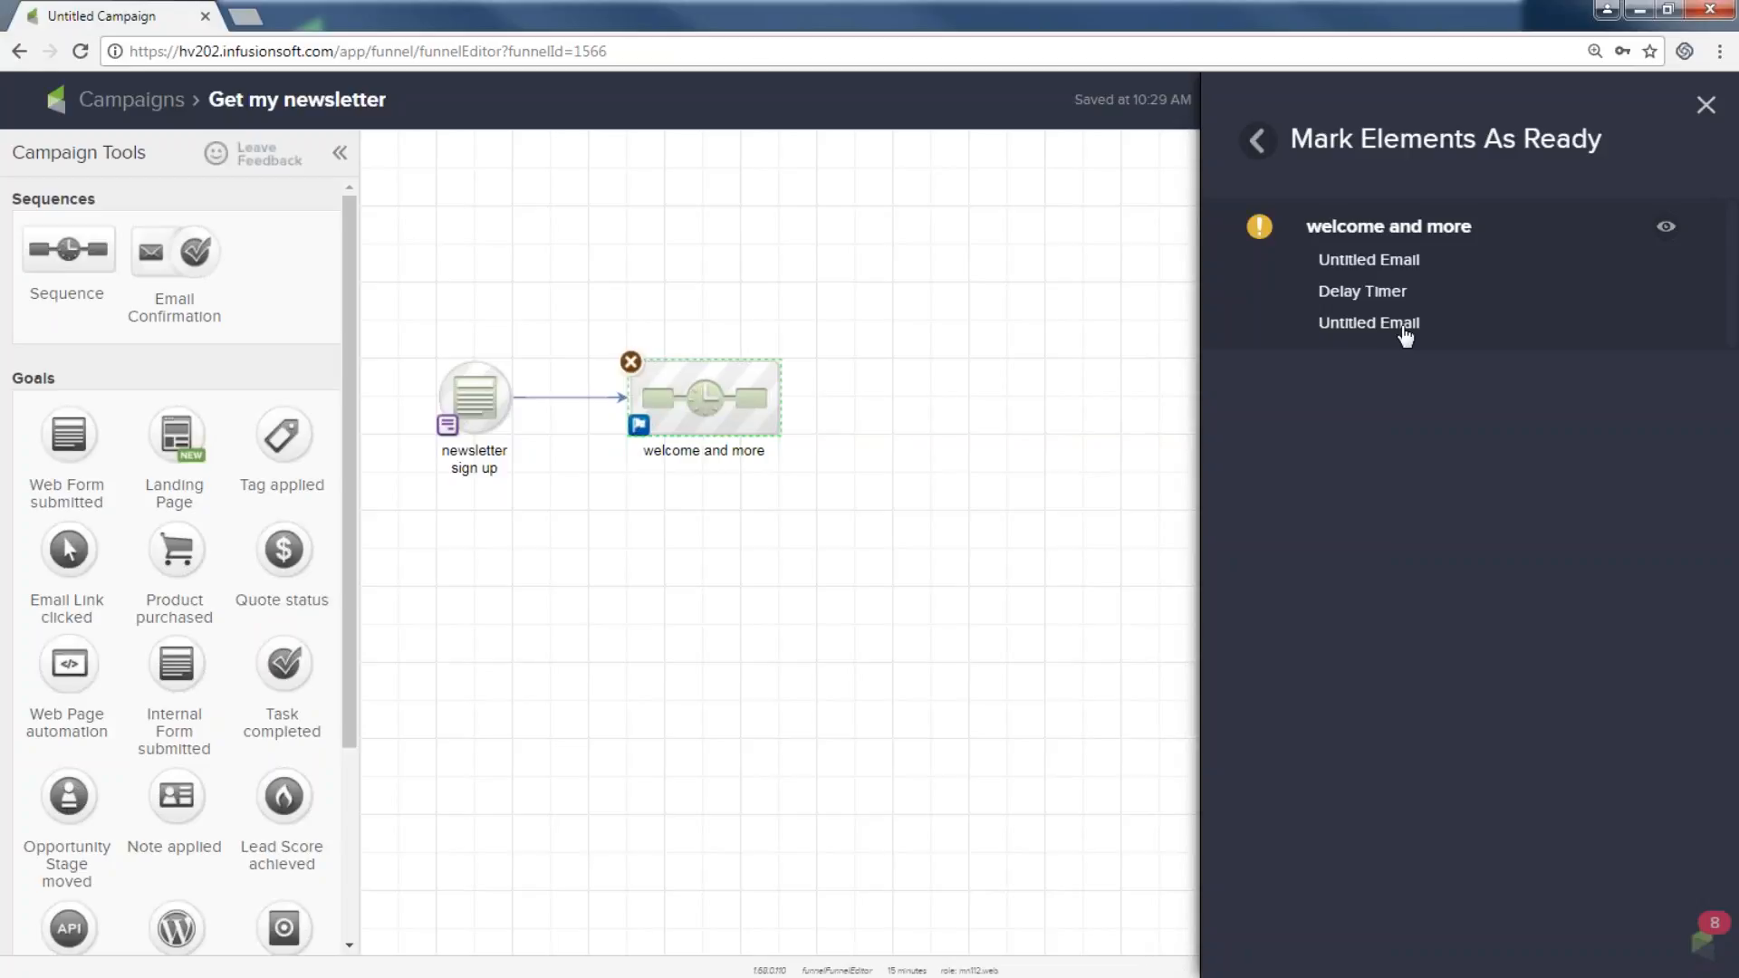
click(1706, 105)
Publish the Get my newsletter campaign from the Campaign Checklist.
click(1630, 105)
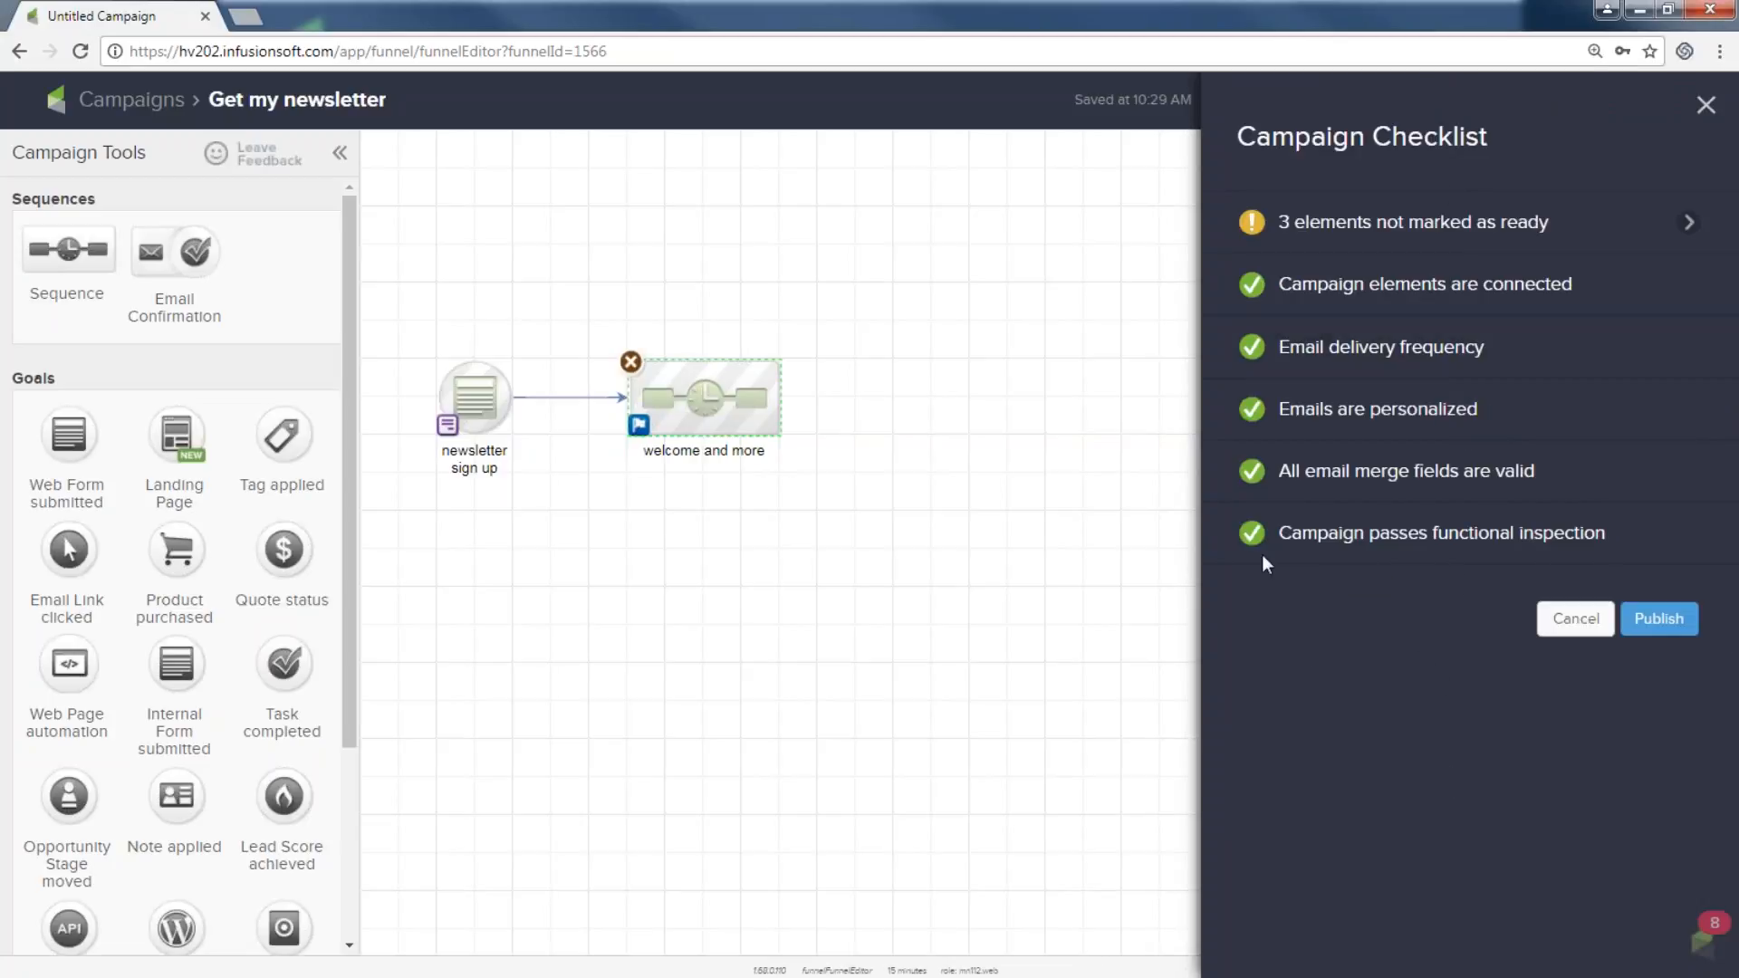
mouse_move(1292, 534)
drag(1274, 535, 1583, 535)
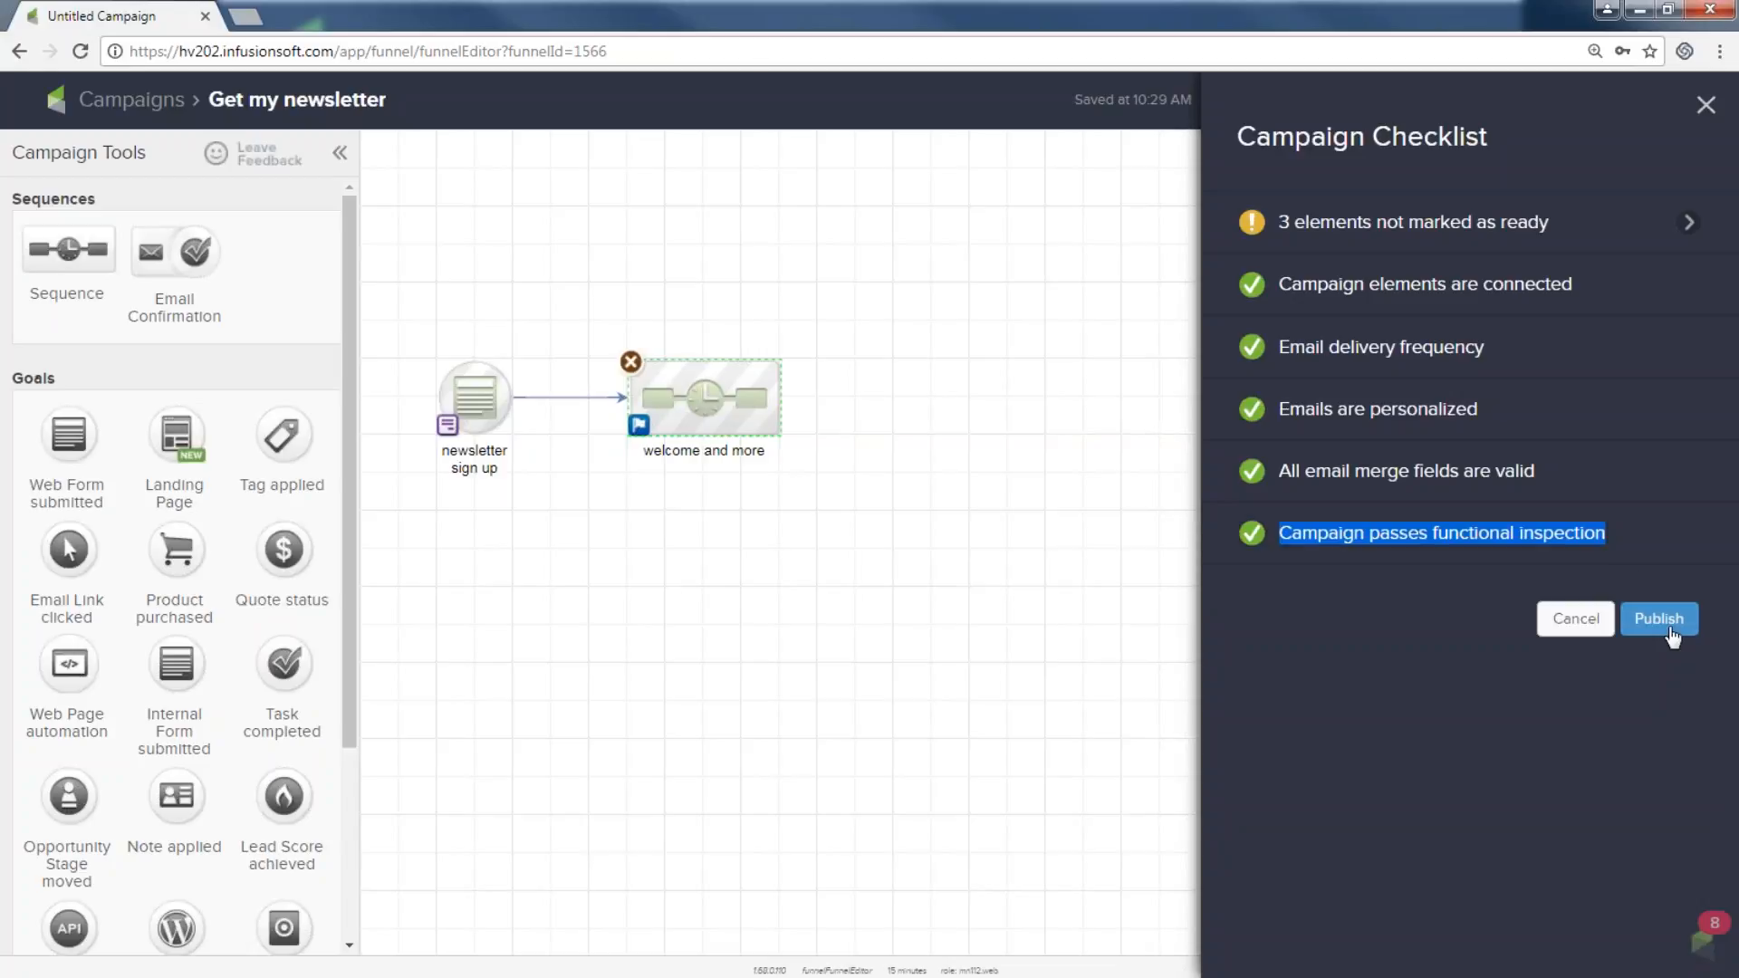
click(1658, 620)
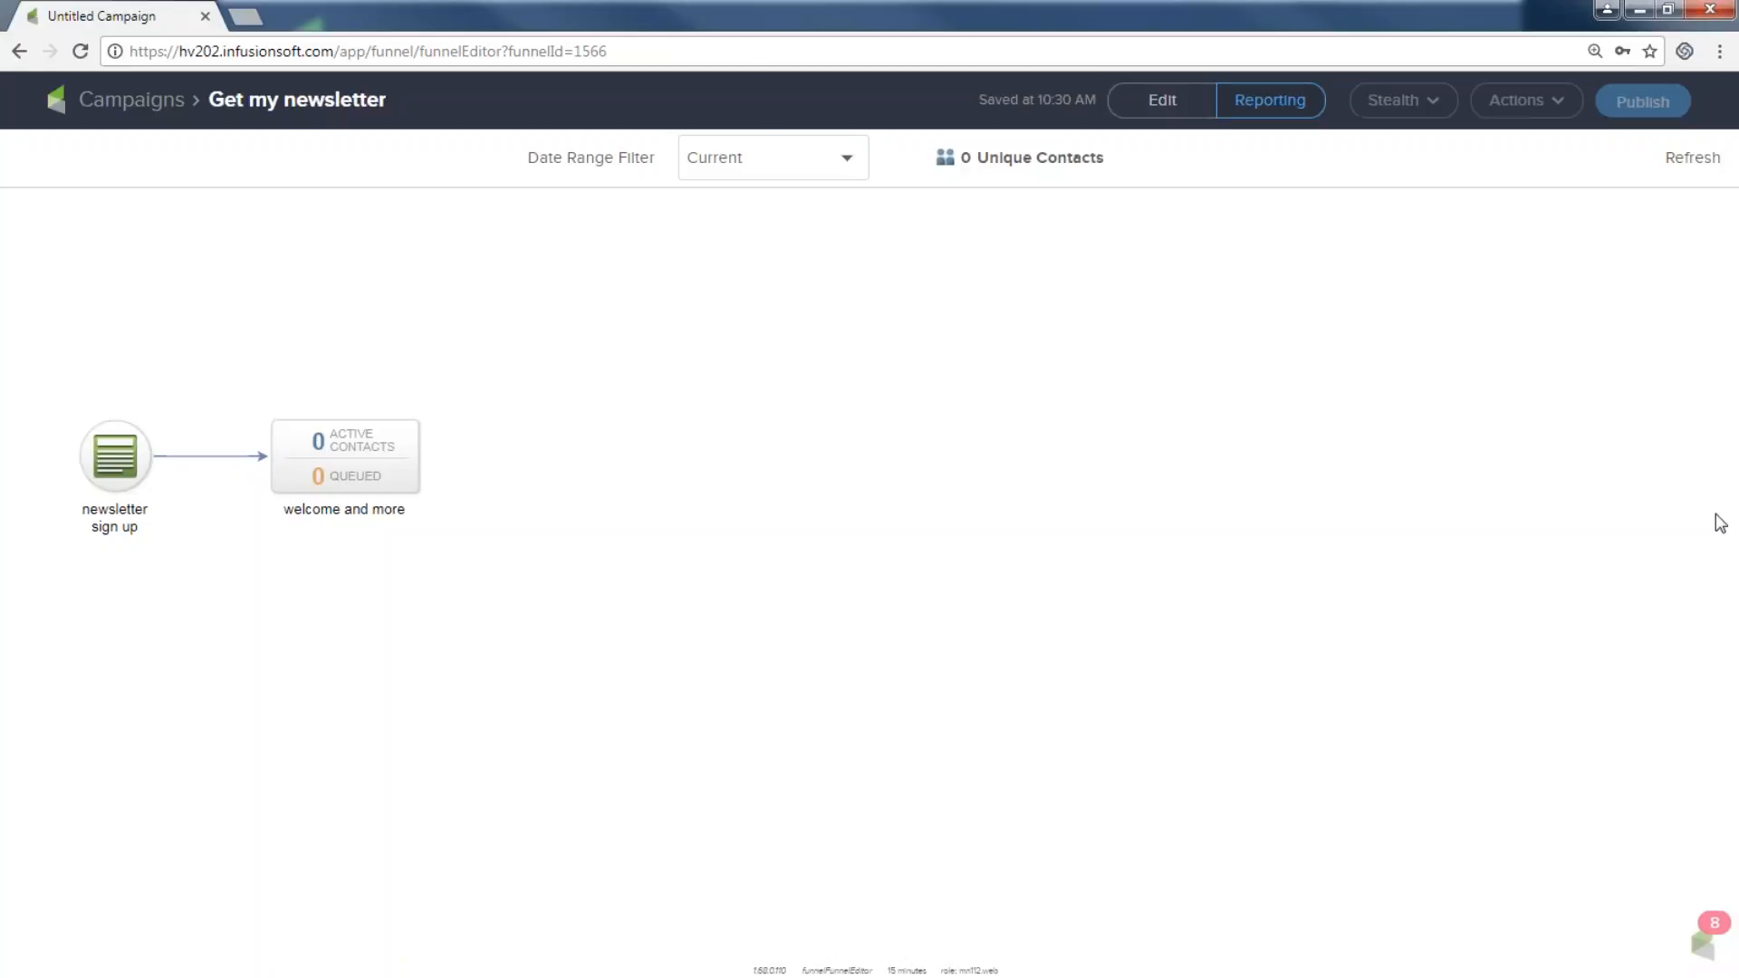
Return to editing the campaign and open the newsletter sign up web form, checking its test contacts.
click(1161, 104)
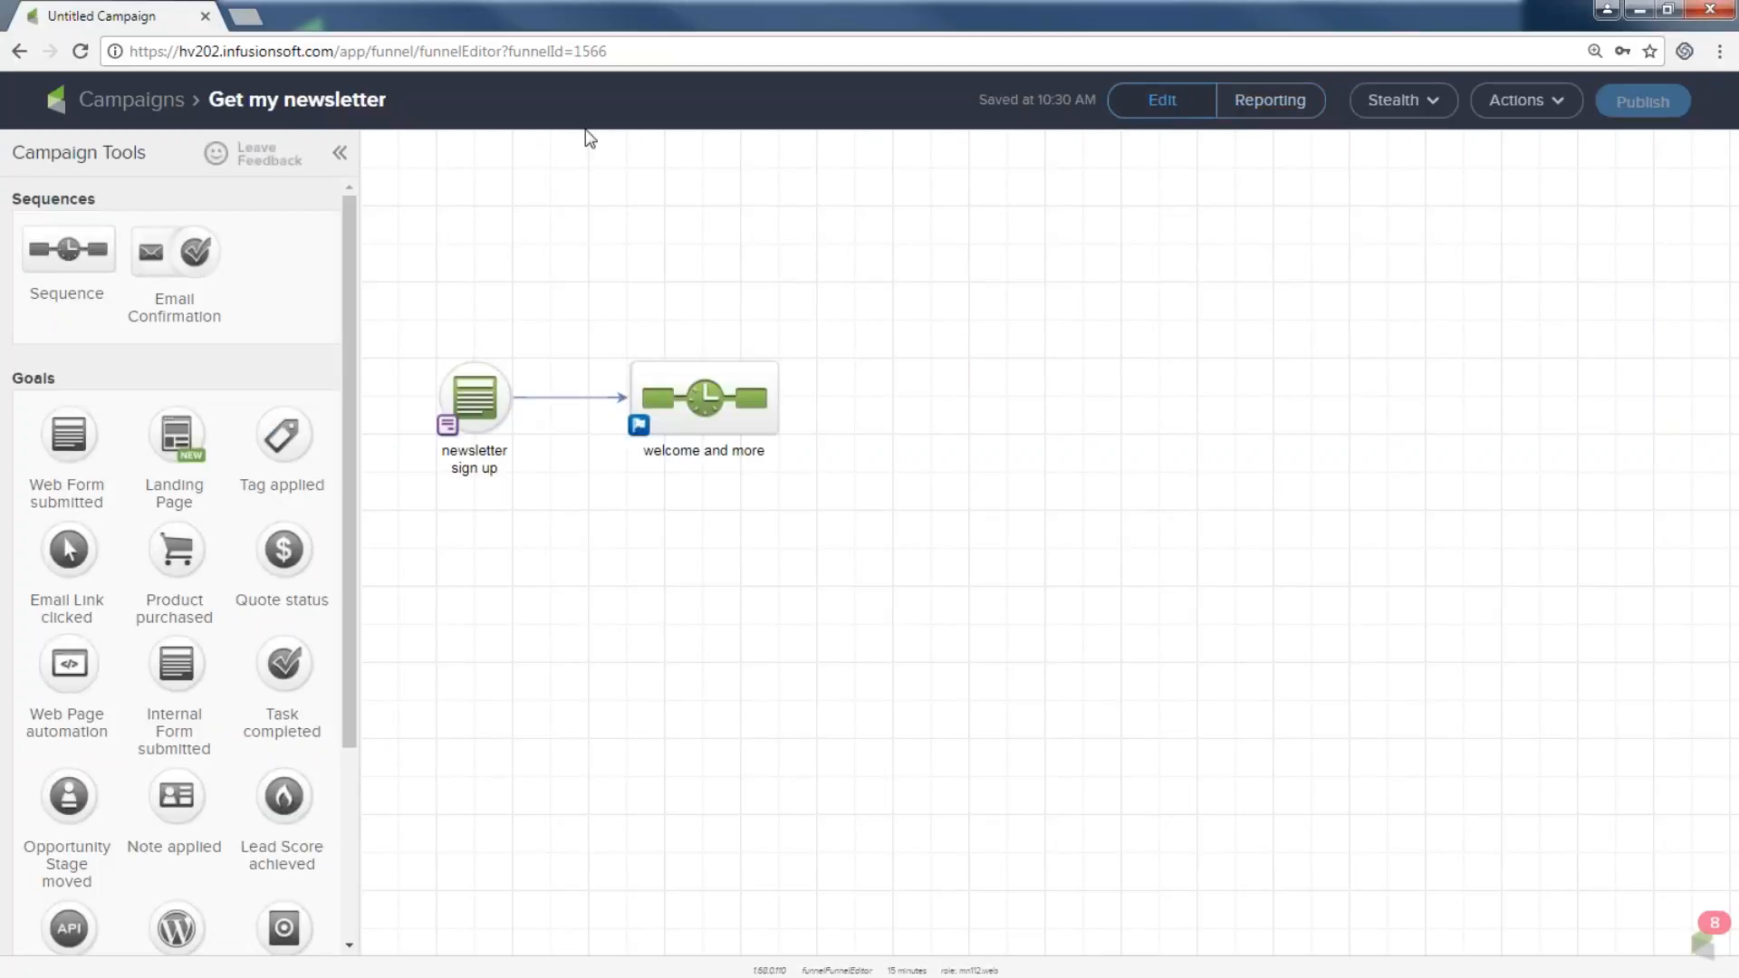
click(478, 396)
double_click(478, 396)
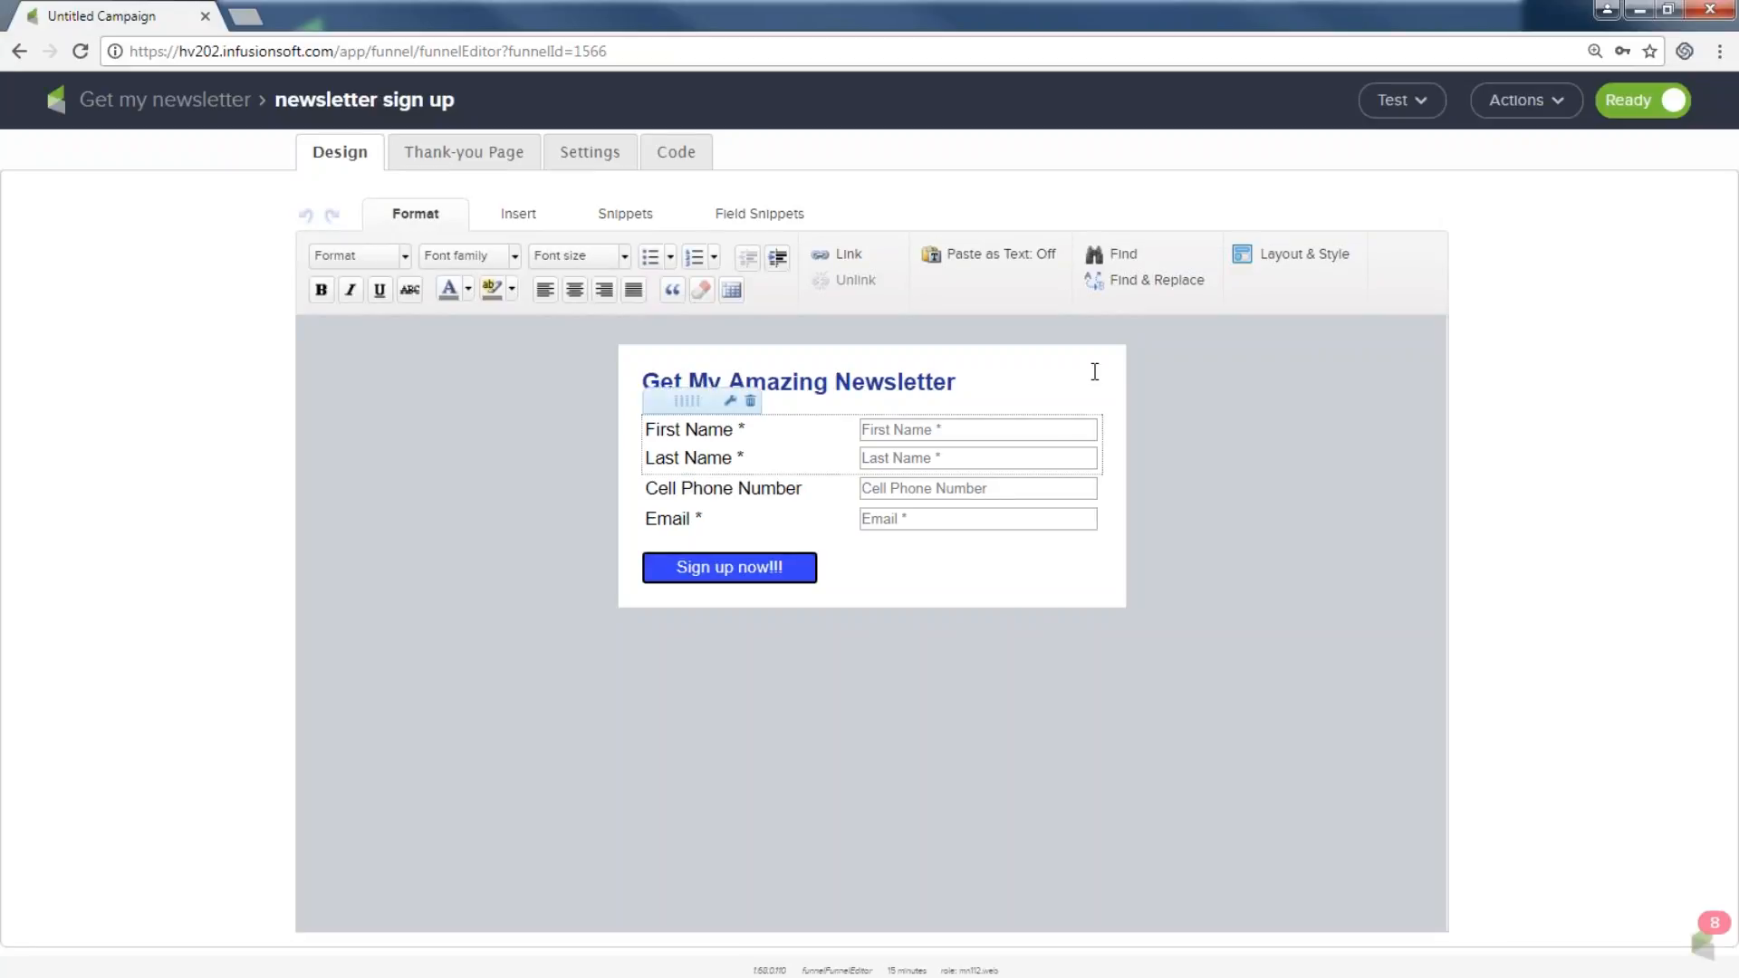
click(1399, 102)
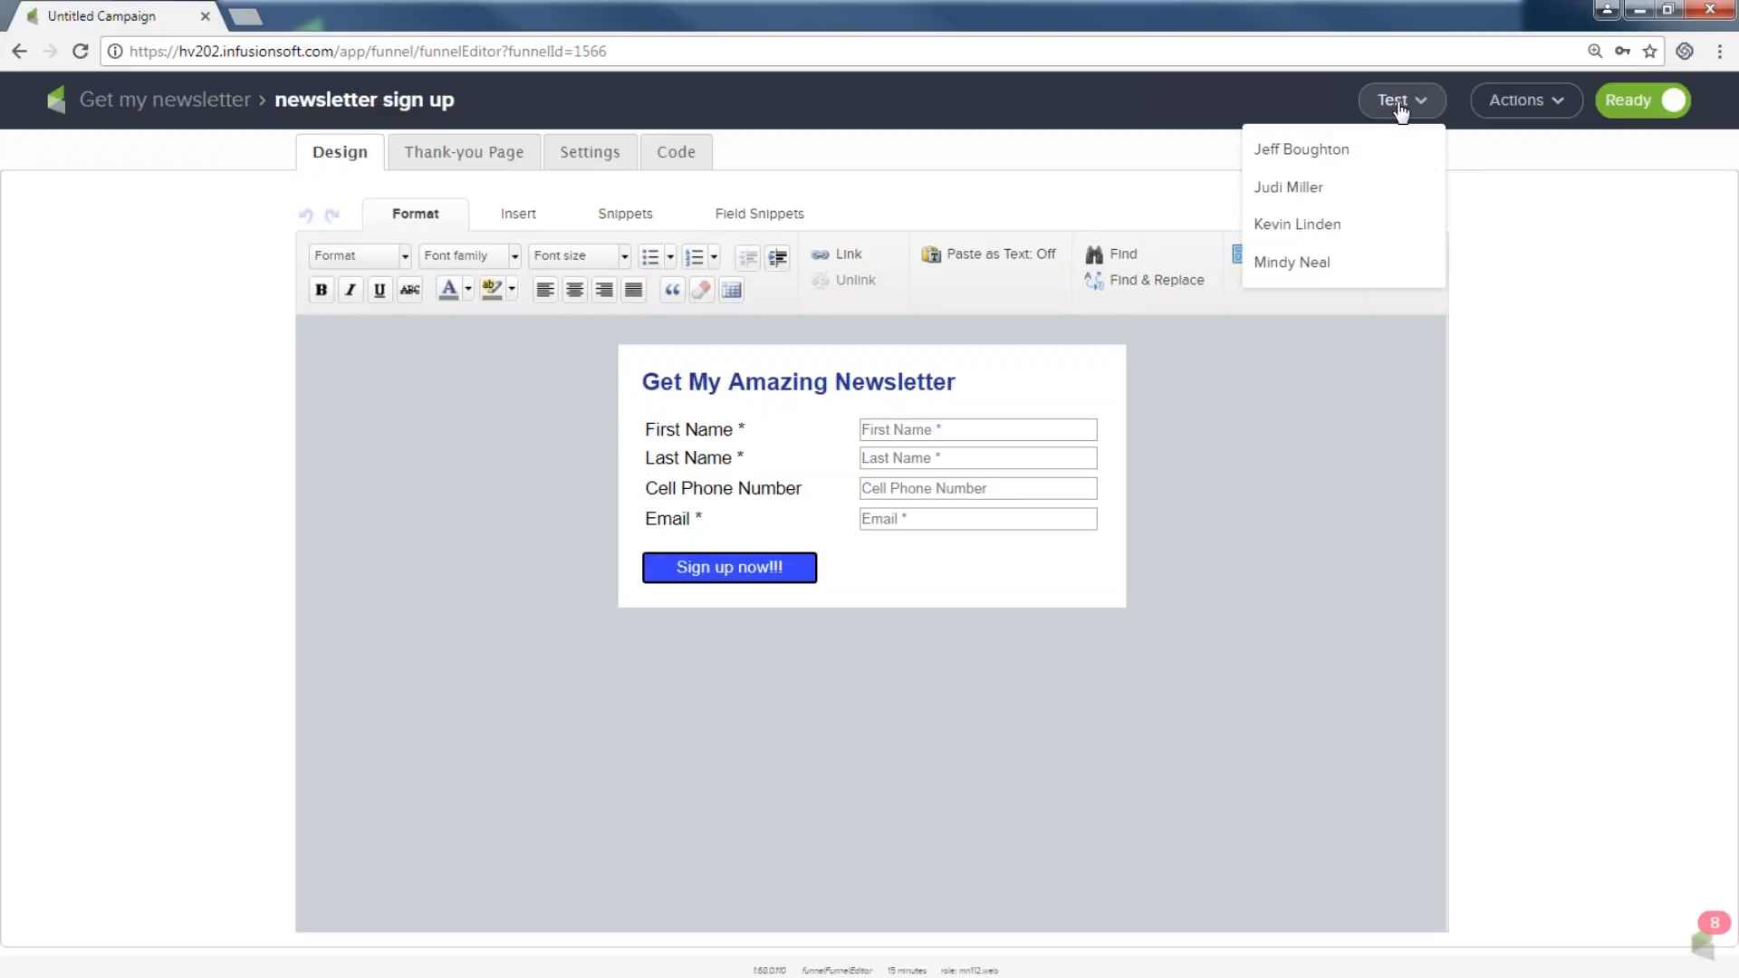
click(1313, 187)
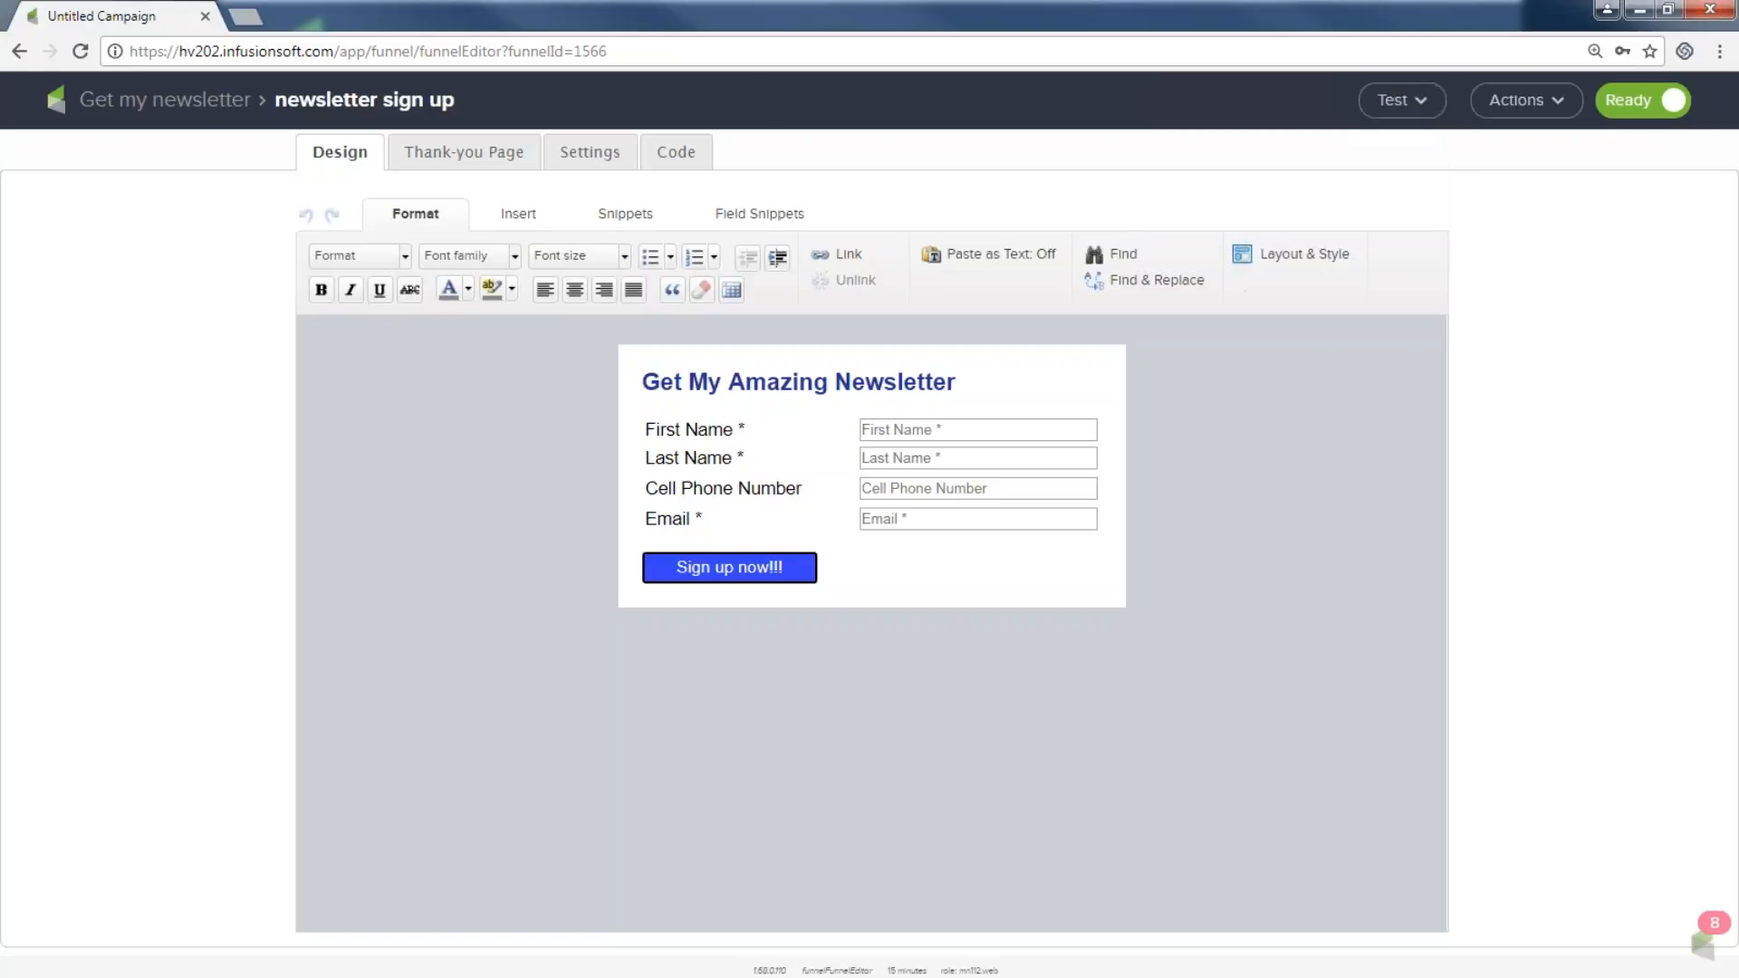
Switch the form to its hosted version on the Code tab and copy the Pretty URL.
click(670, 153)
click(533, 664)
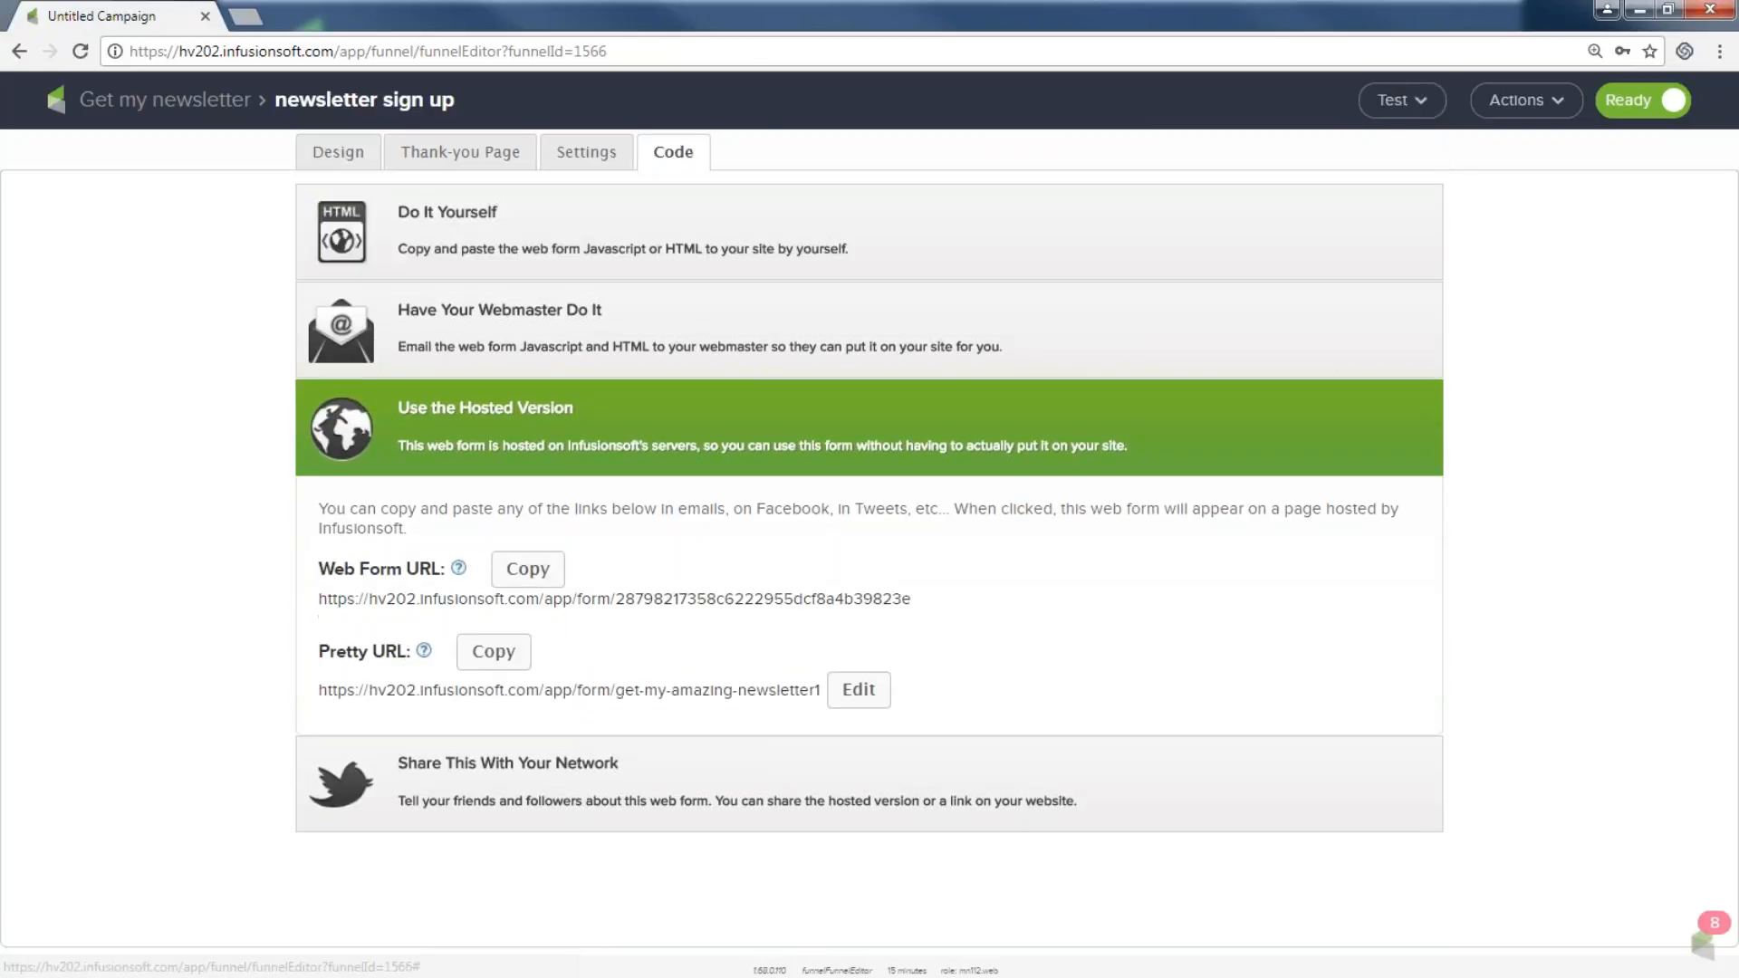
click(480, 659)
Open the hosted sign-up form and enter the test contact's first name, last name and cell phone.
click(482, 690)
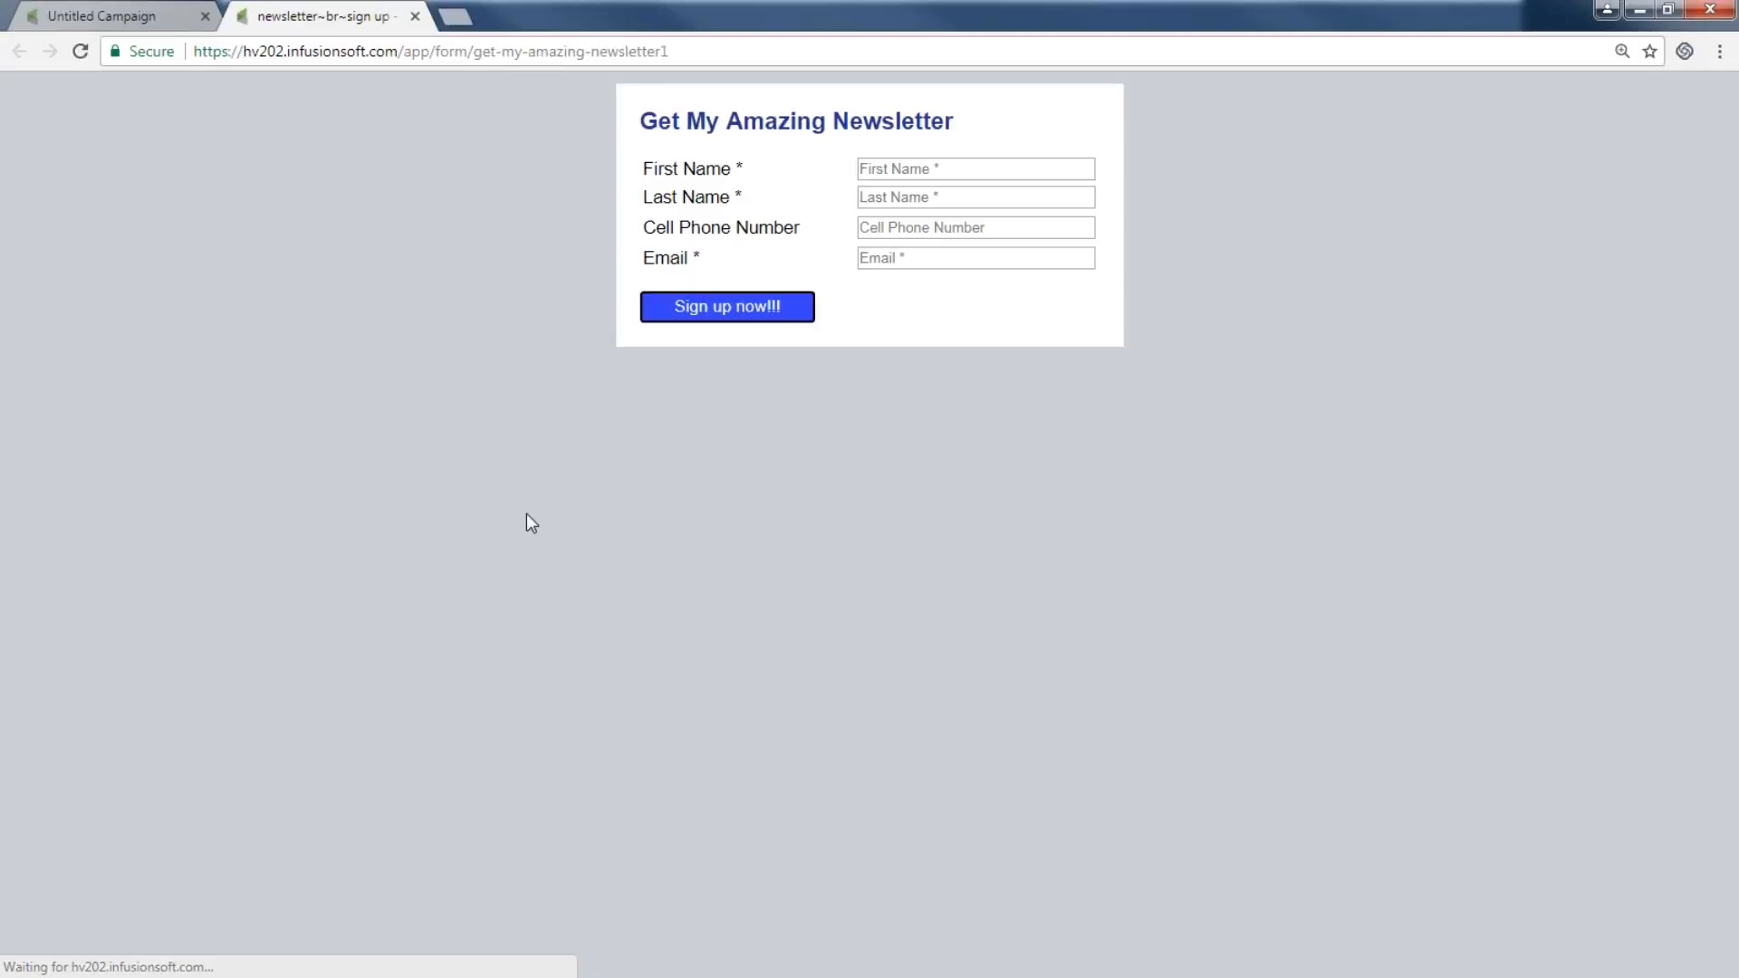
click(884, 169)
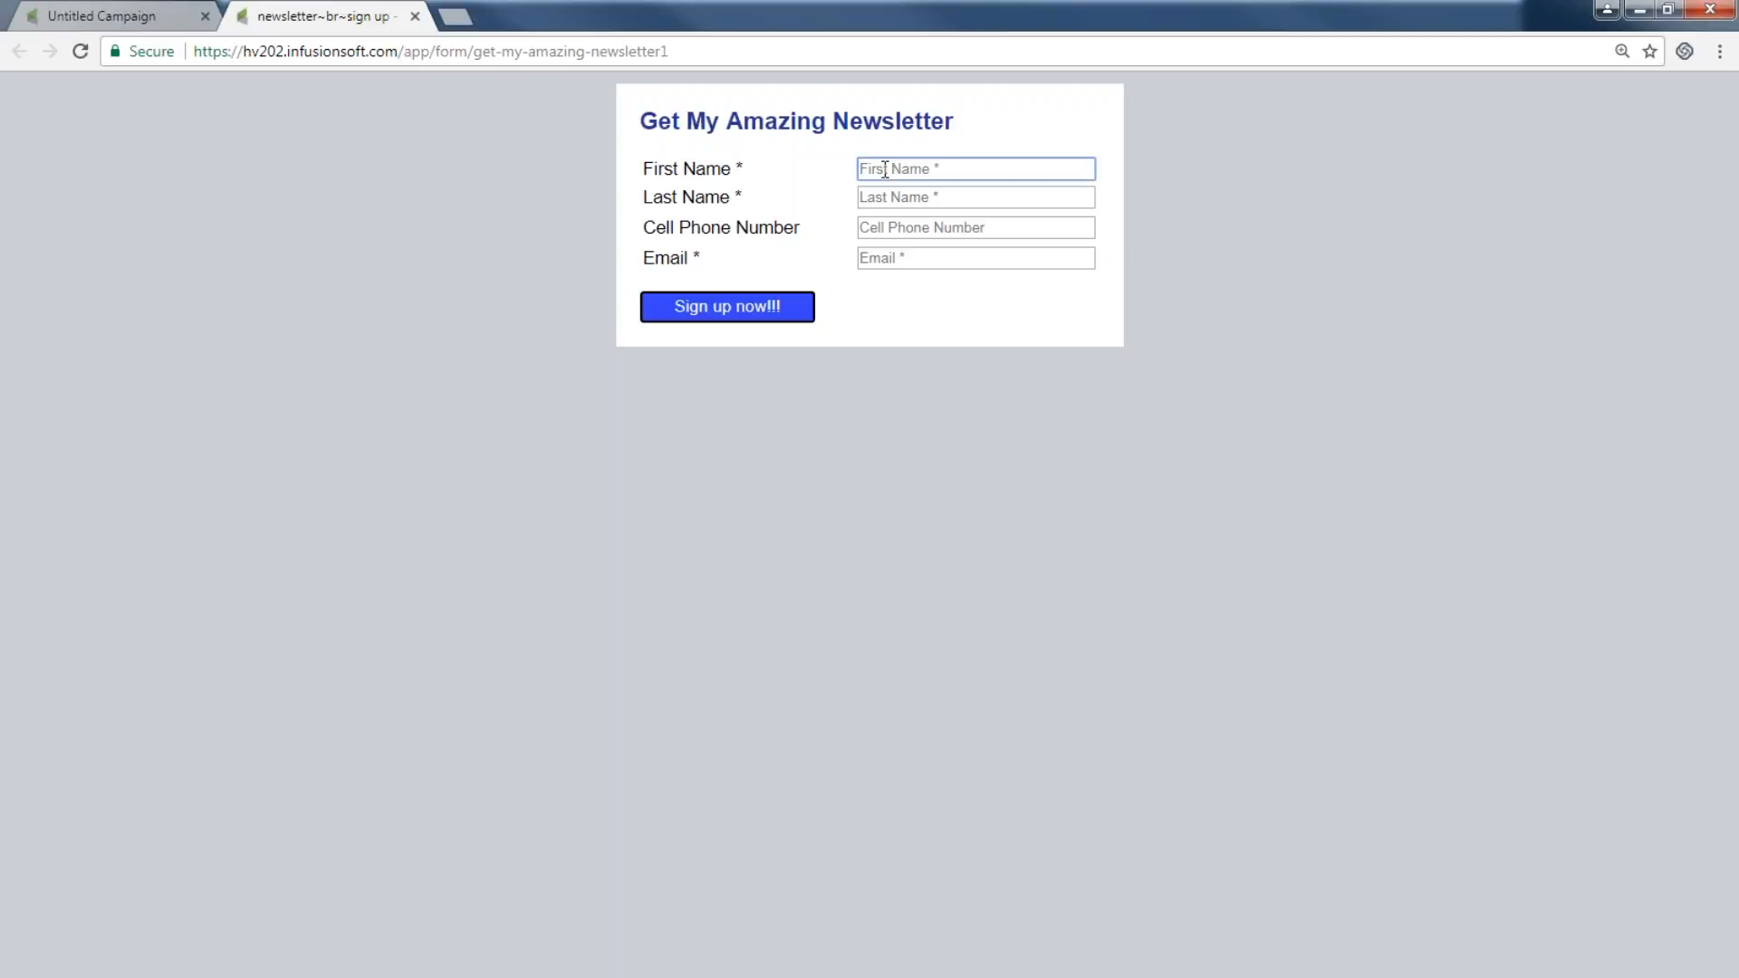
key(Tab)
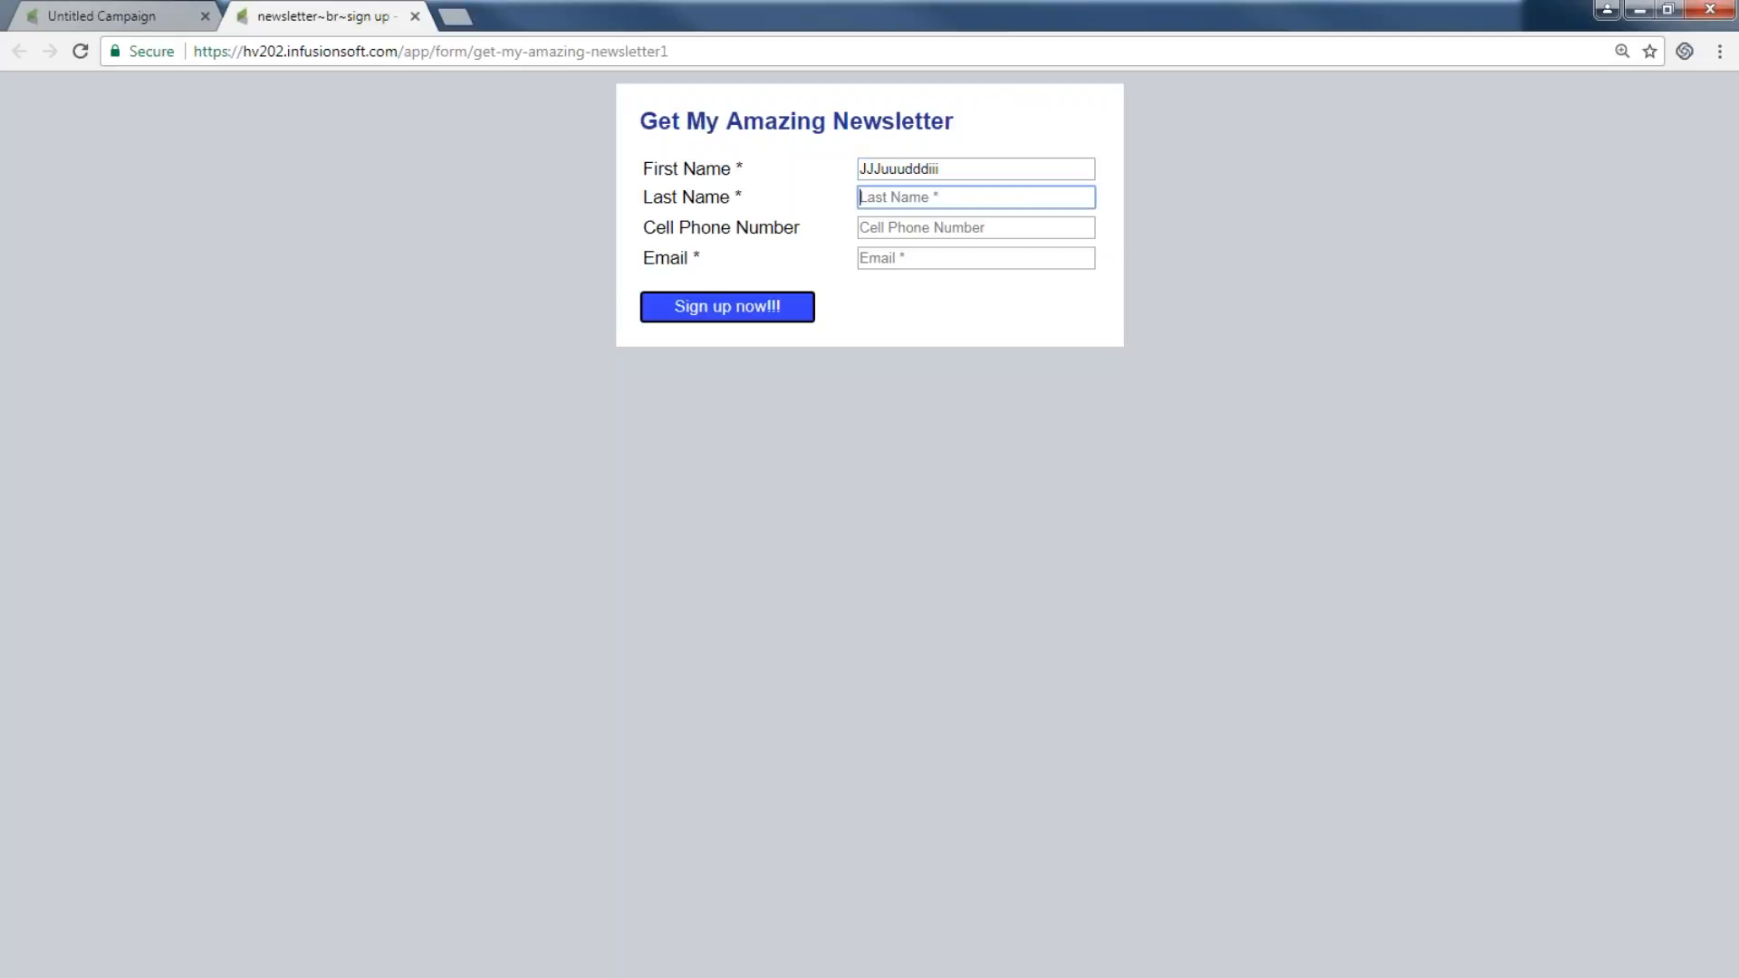
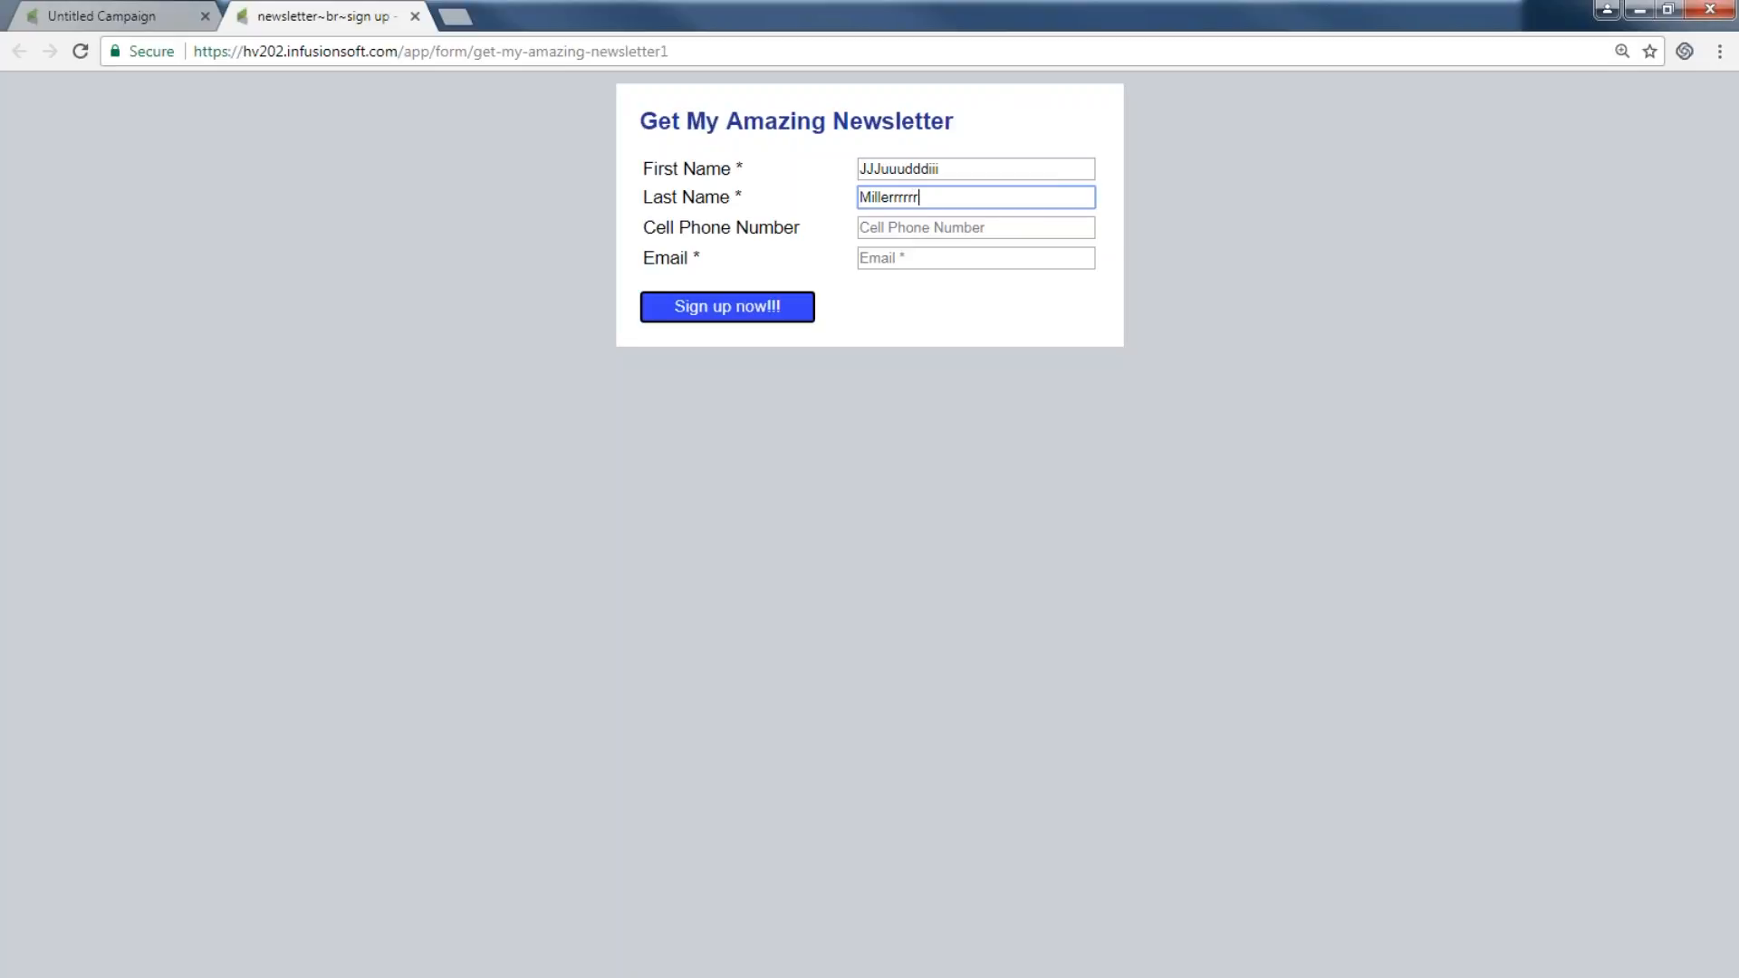
click(901, 226)
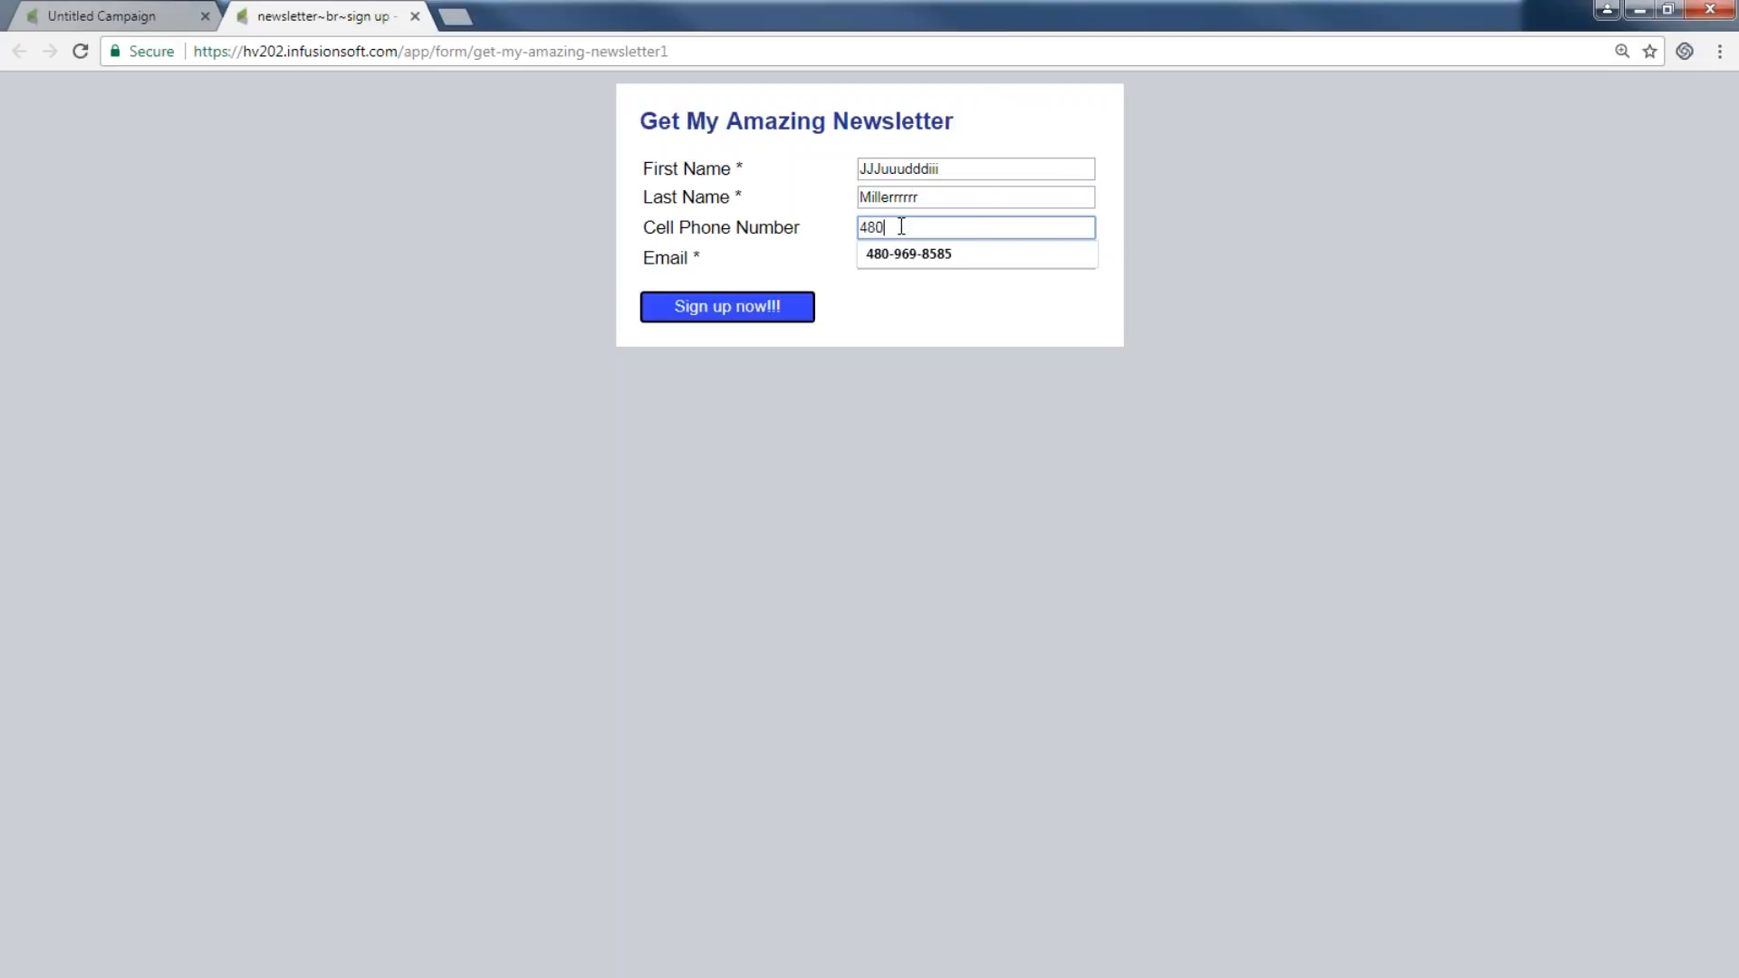
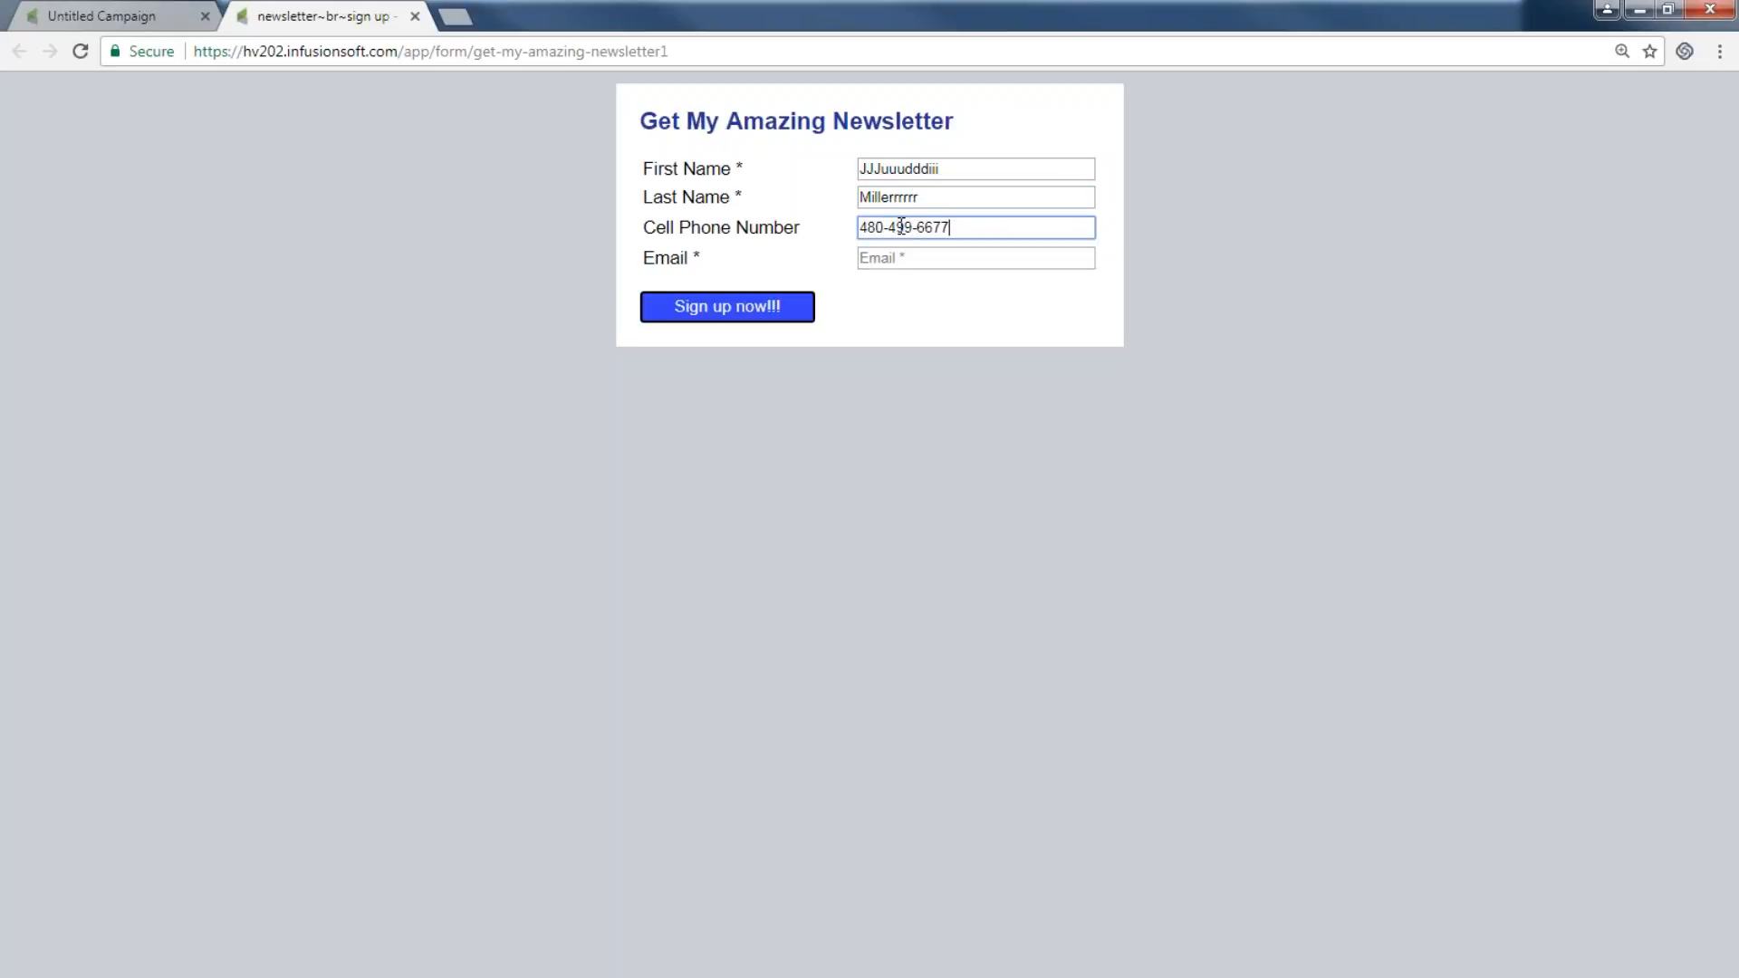
Fill in the test contact's e-mail address and submit the form with Sign up now!!!
click(881, 257)
text(hey)
key(Down)
key(Return)
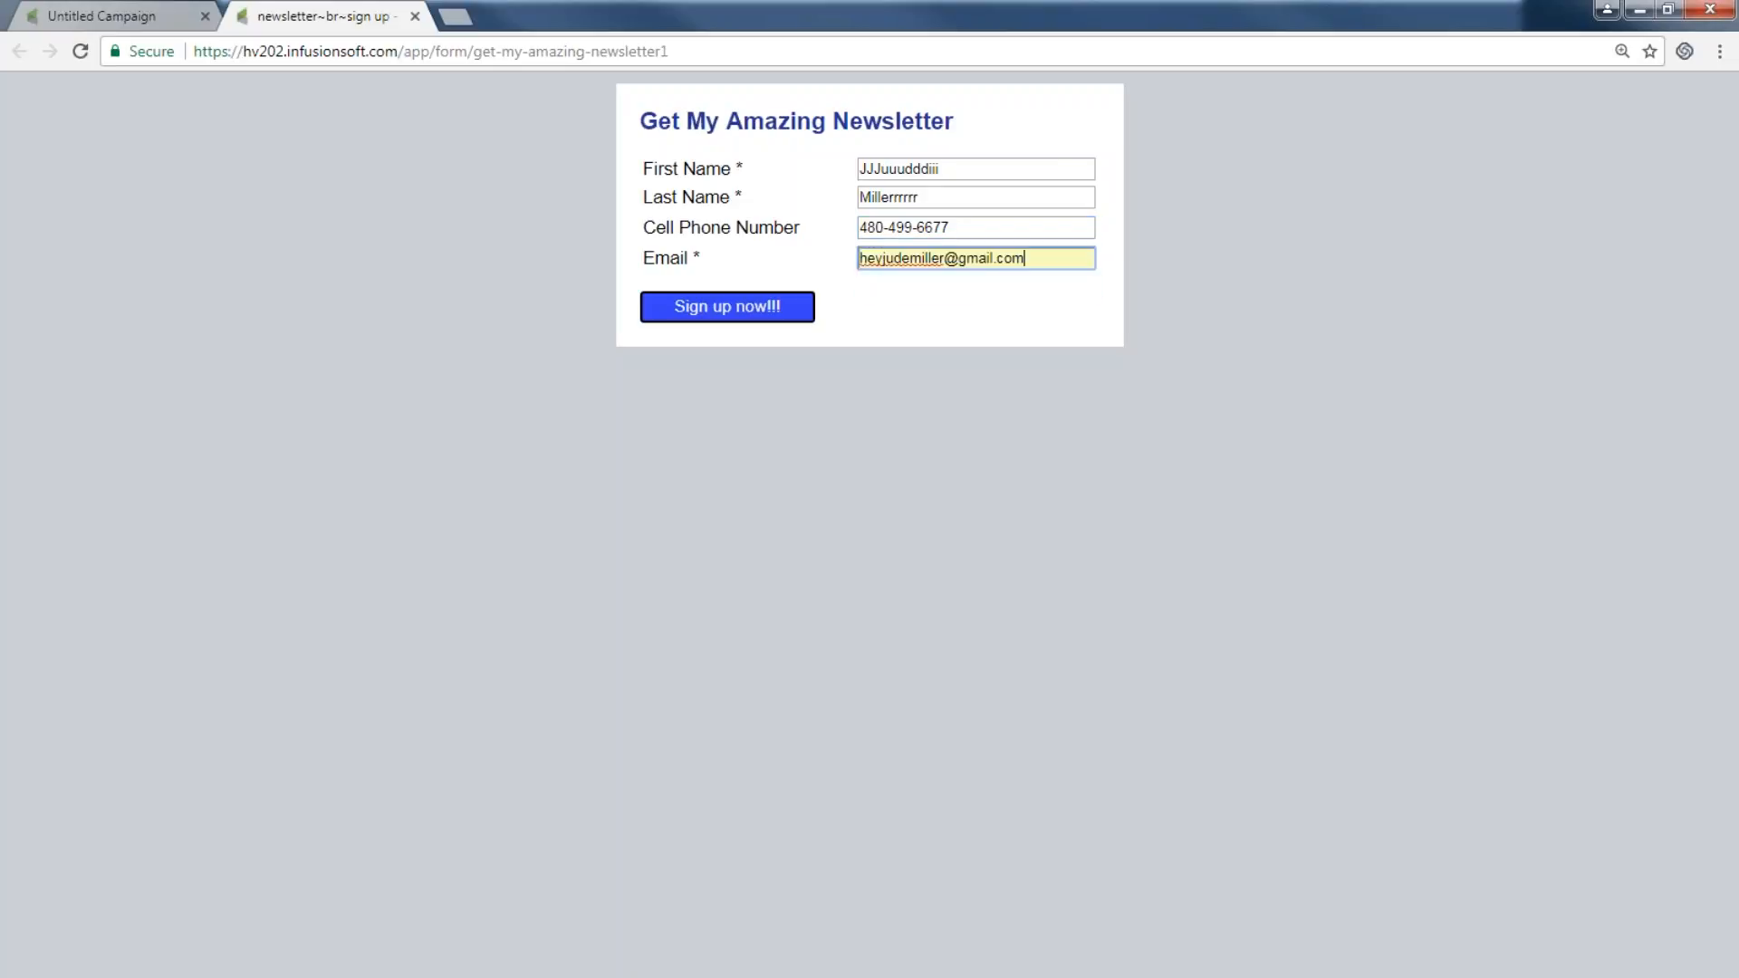
click(713, 304)
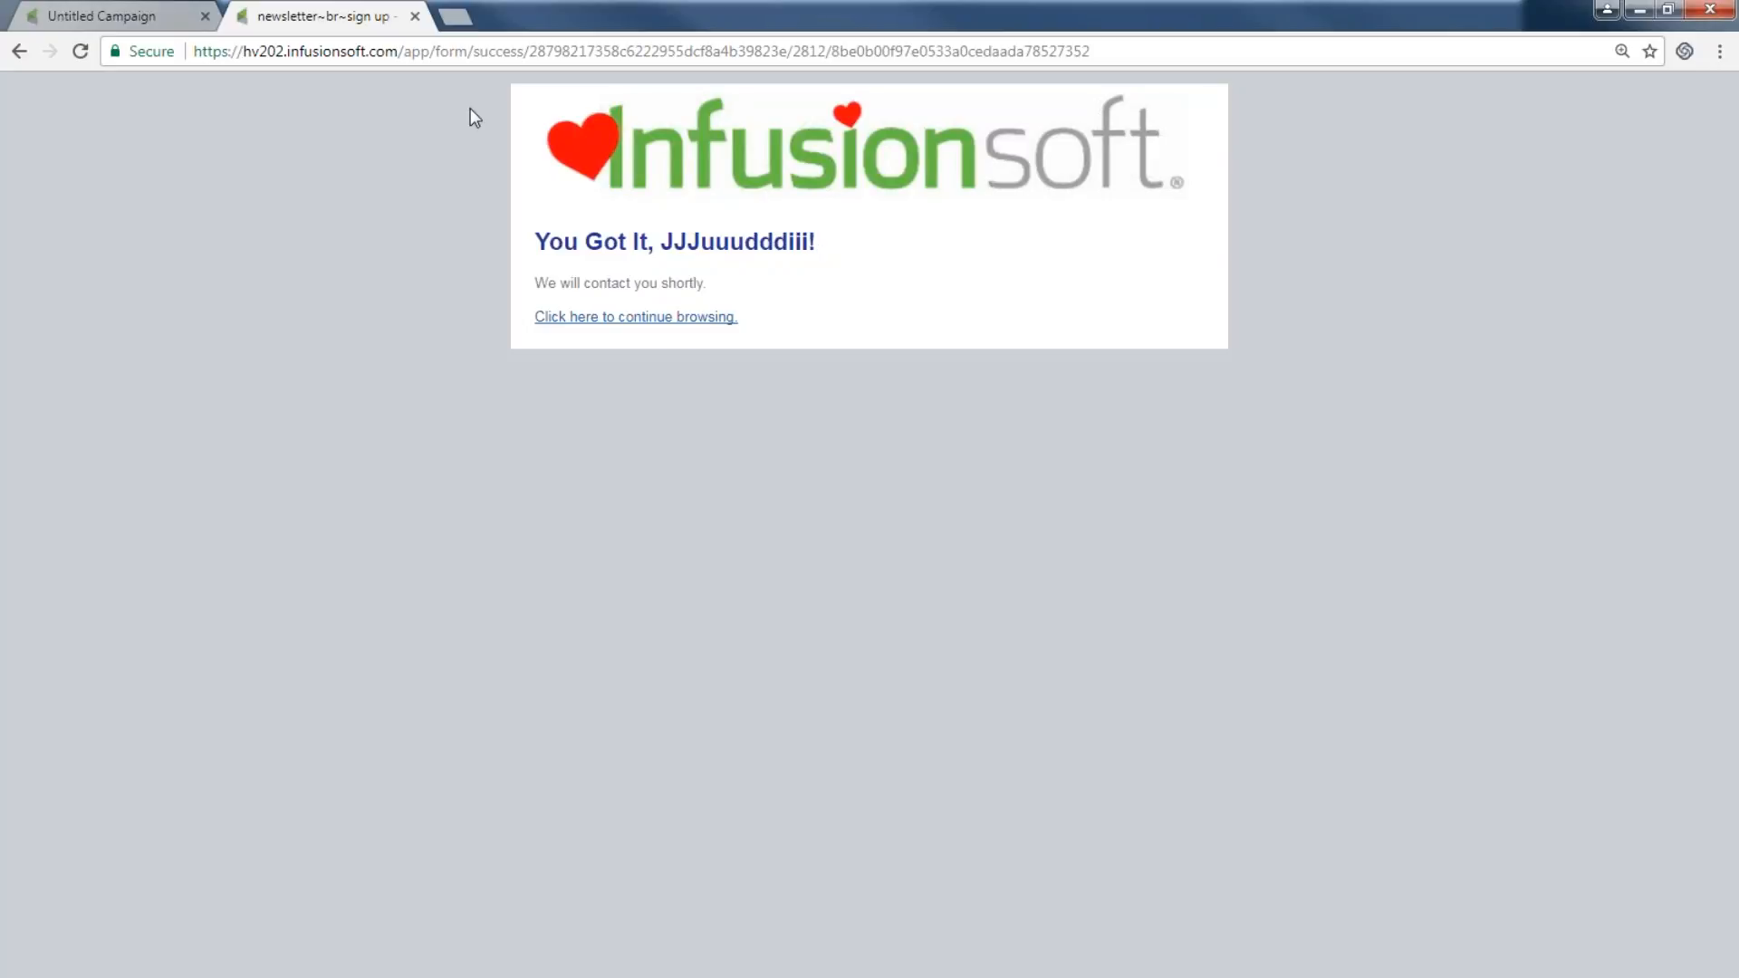
click(165, 24)
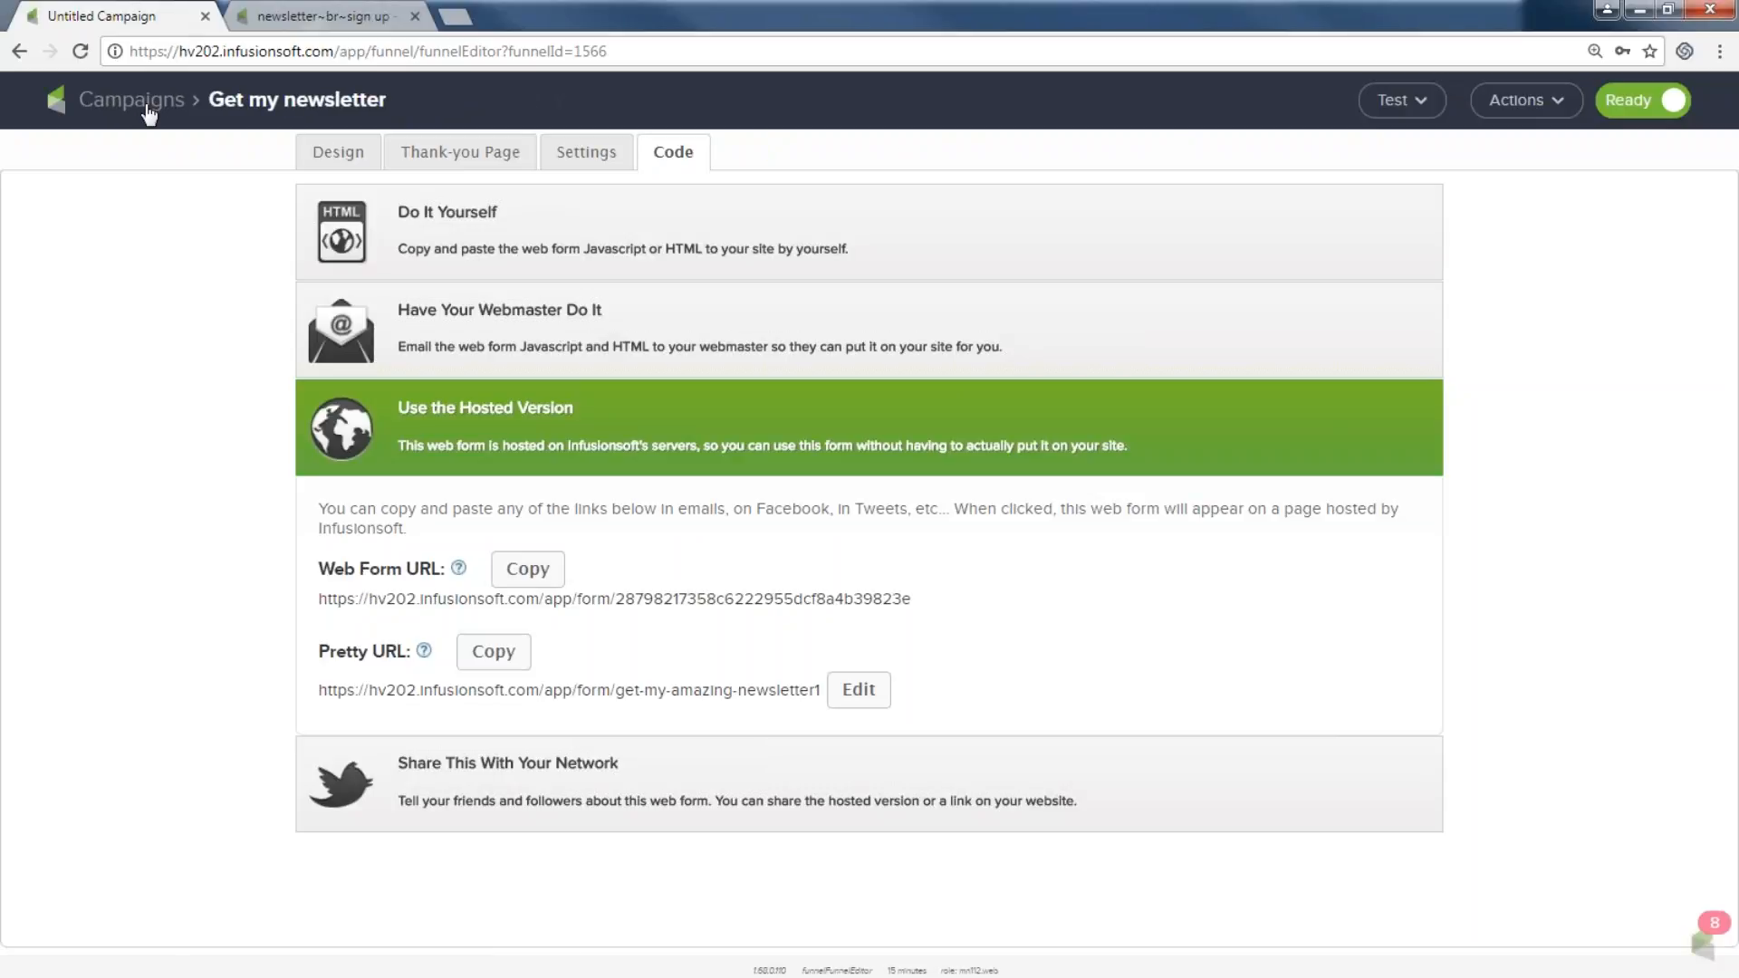
Open the test contact's record from Get my newsletter's Active Contacts count.
click(148, 107)
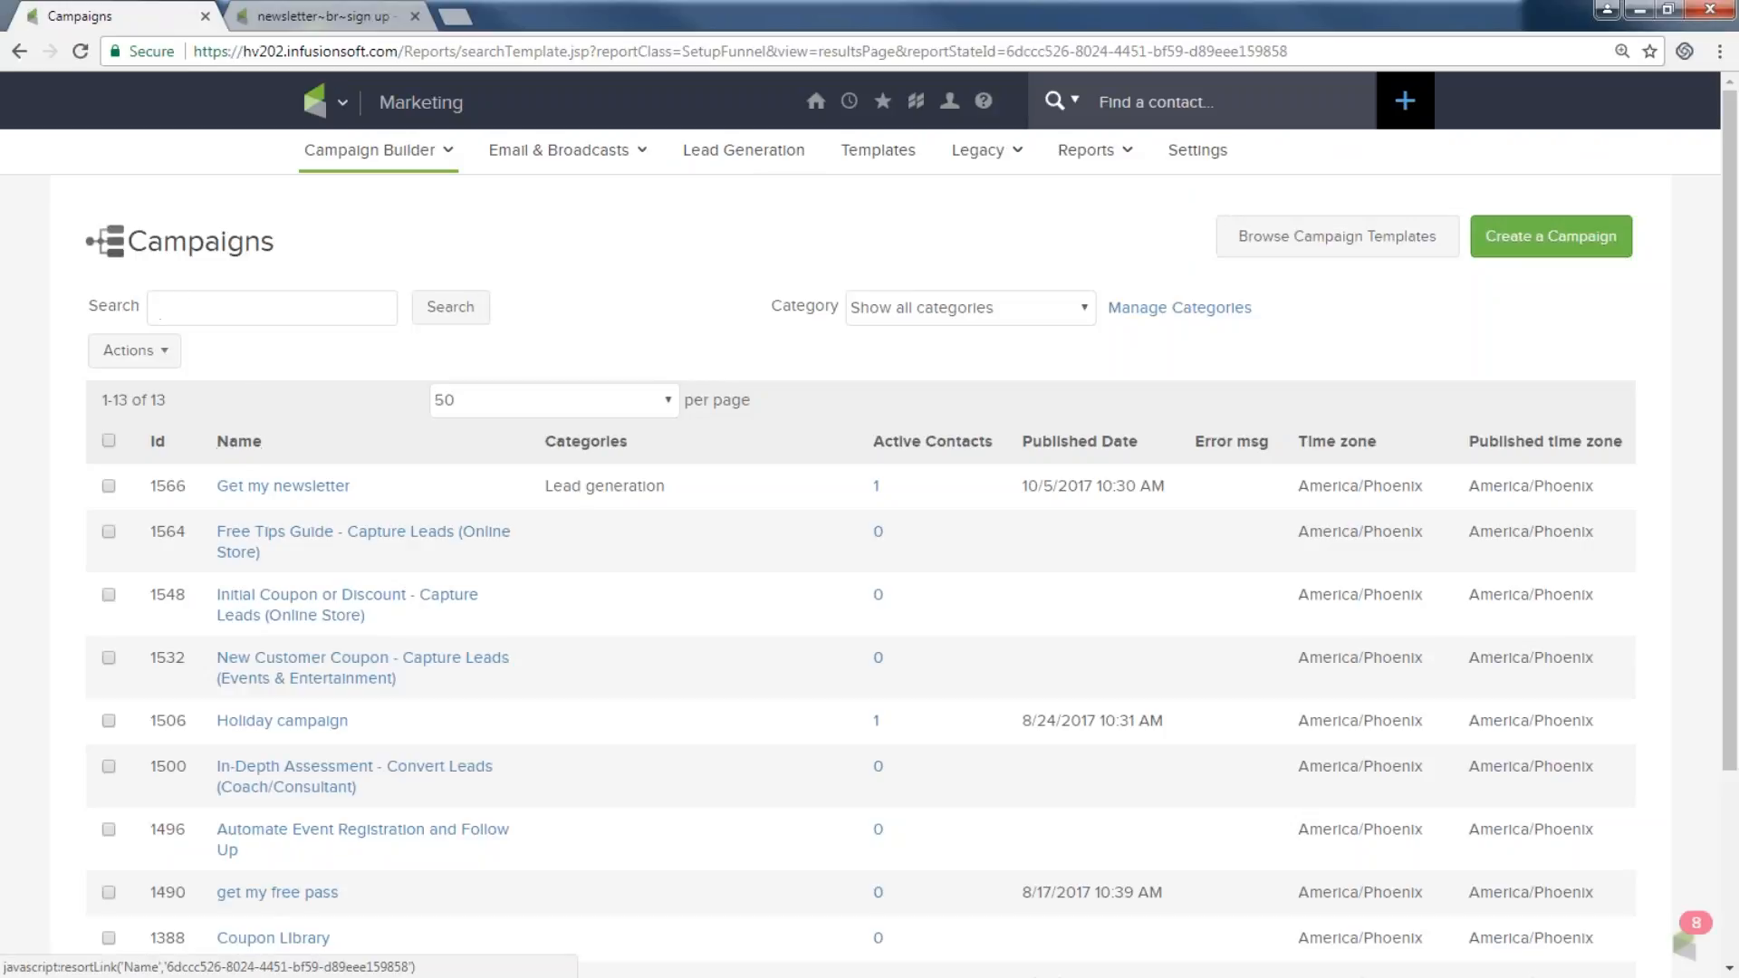
click(876, 490)
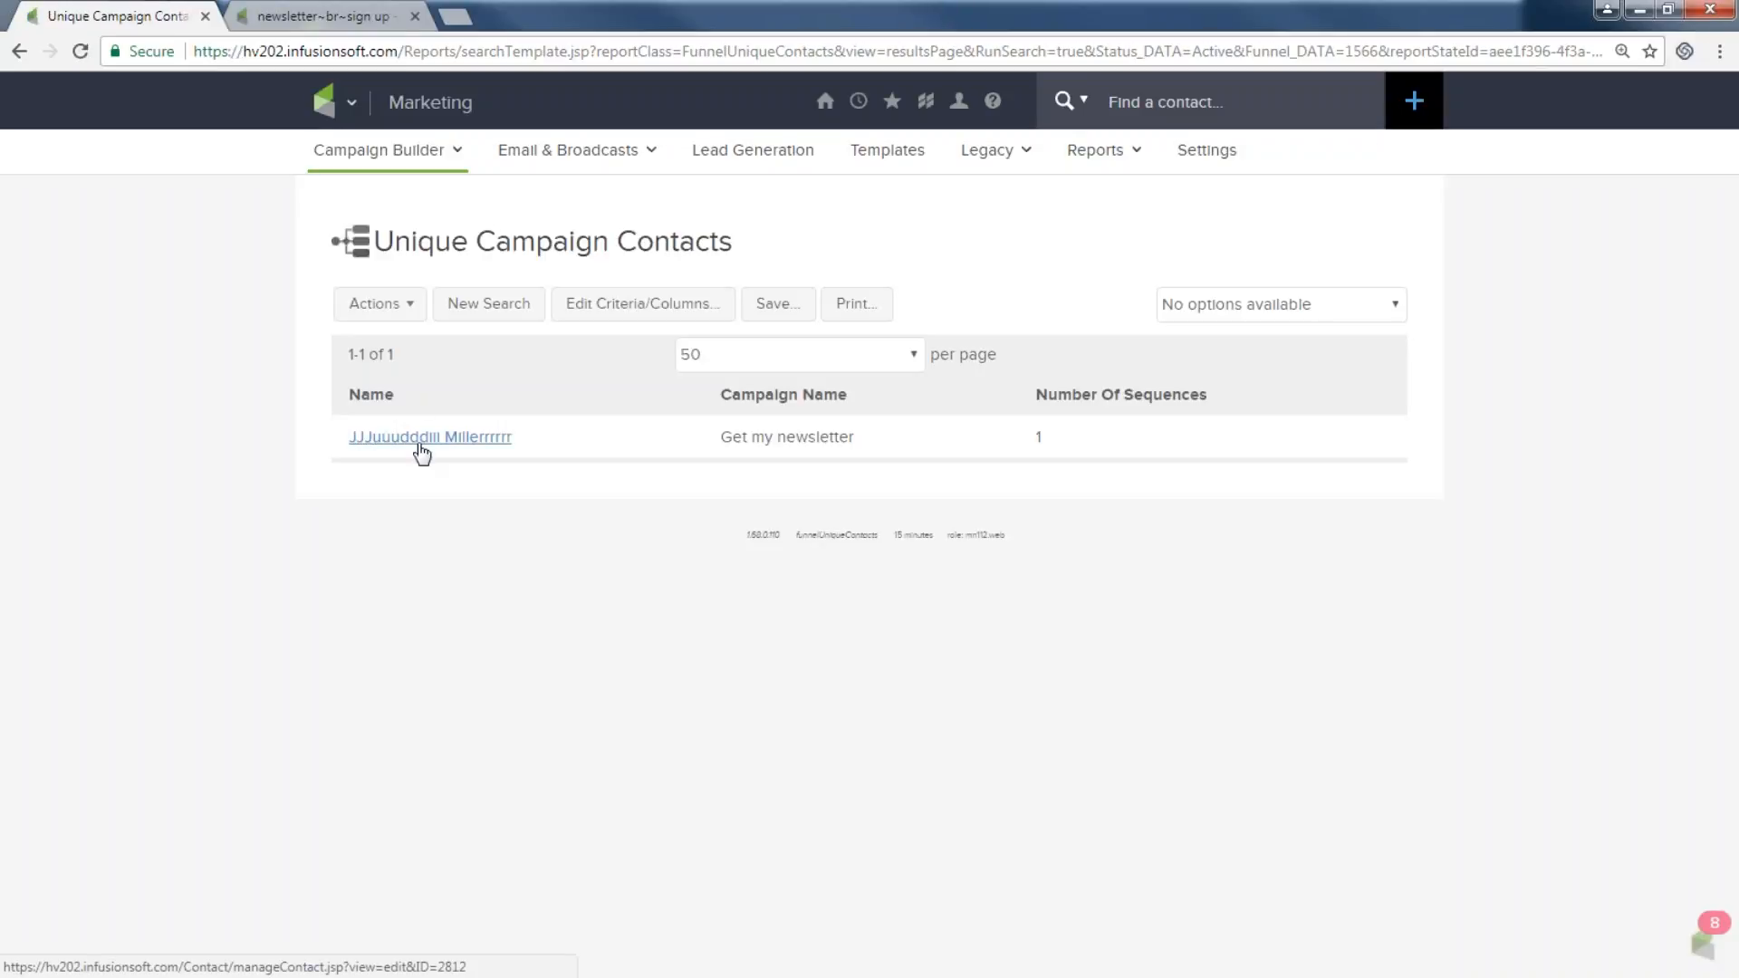
click(419, 444)
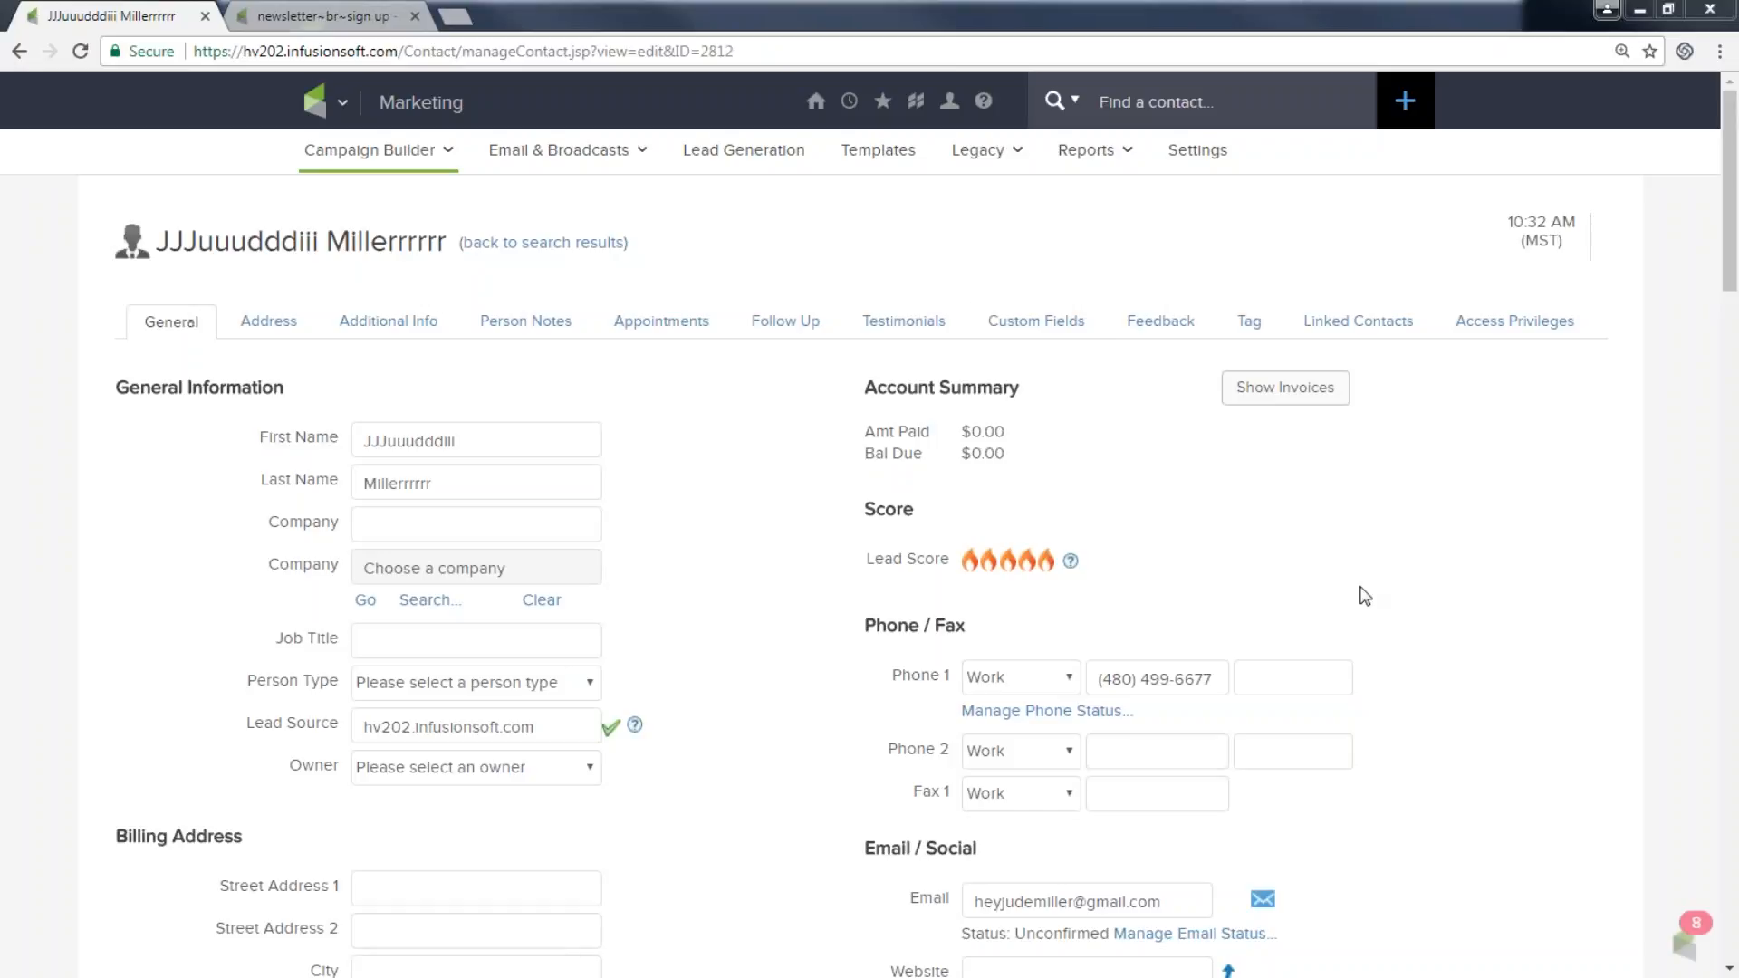
Review the contact's tags, noting Oct Newsletter Subscriber Prospect applied on 10/5/17.
drag(1110, 679, 1239, 682)
click(1491, 695)
scroll(1030, 459, down, 5)
scroll(1184, 543, down, 4)
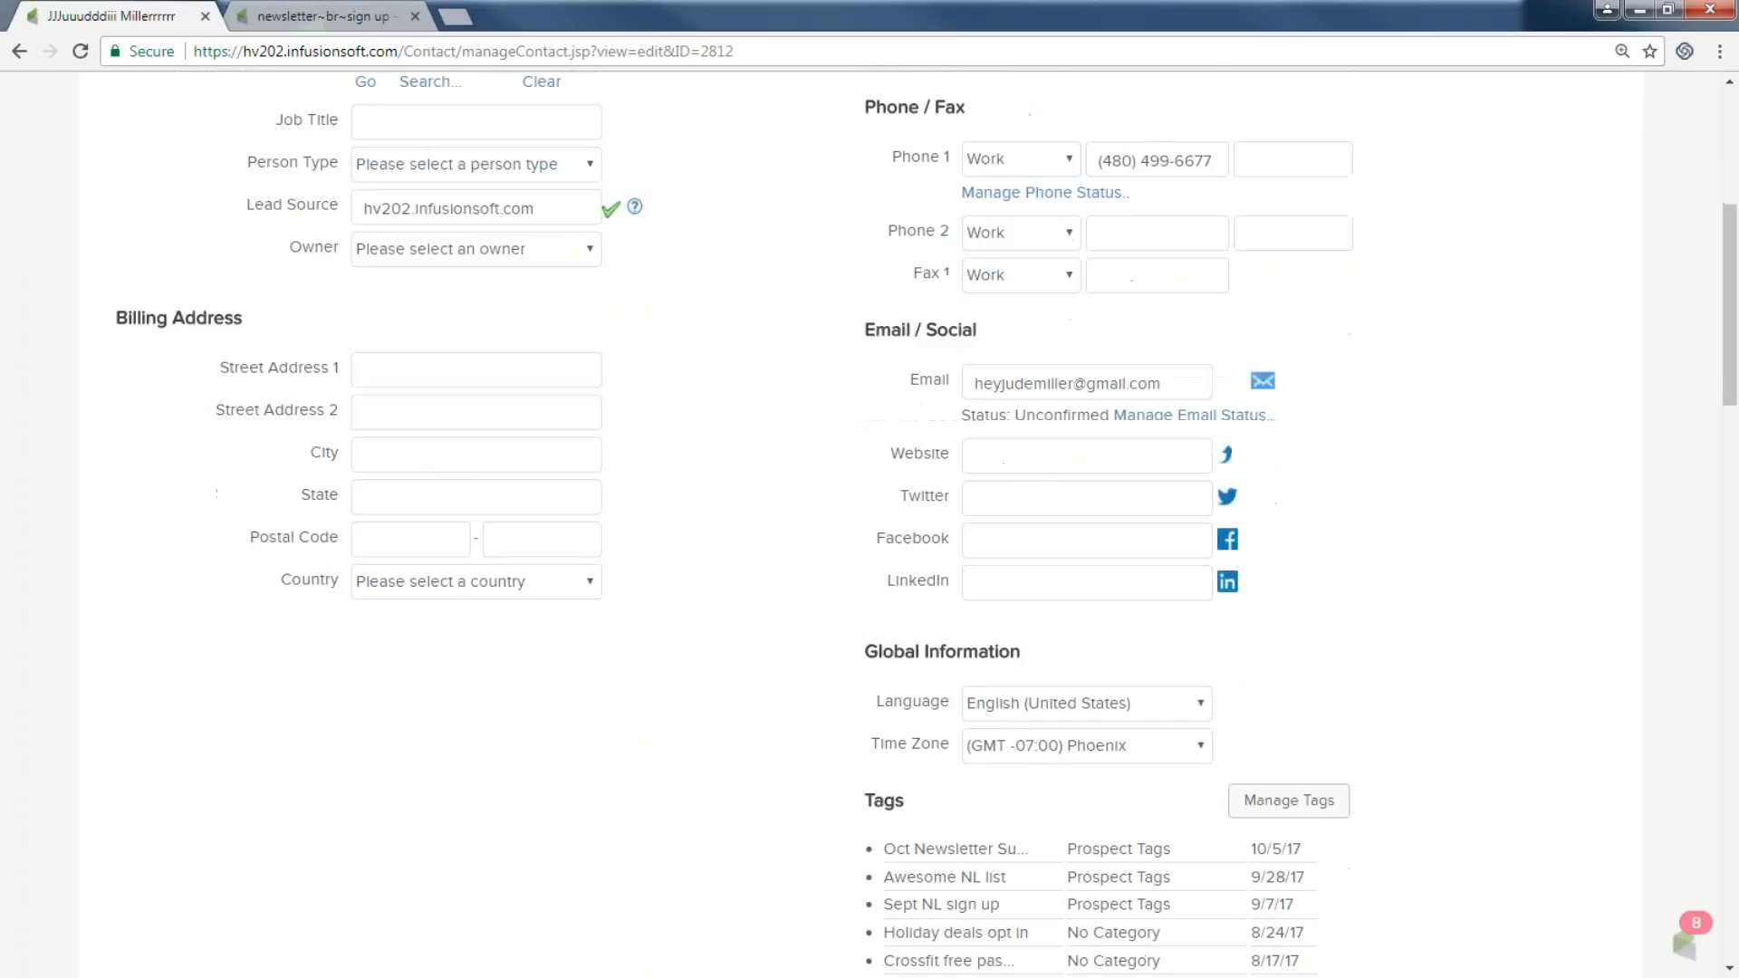
drag(884, 613, 1021, 609)
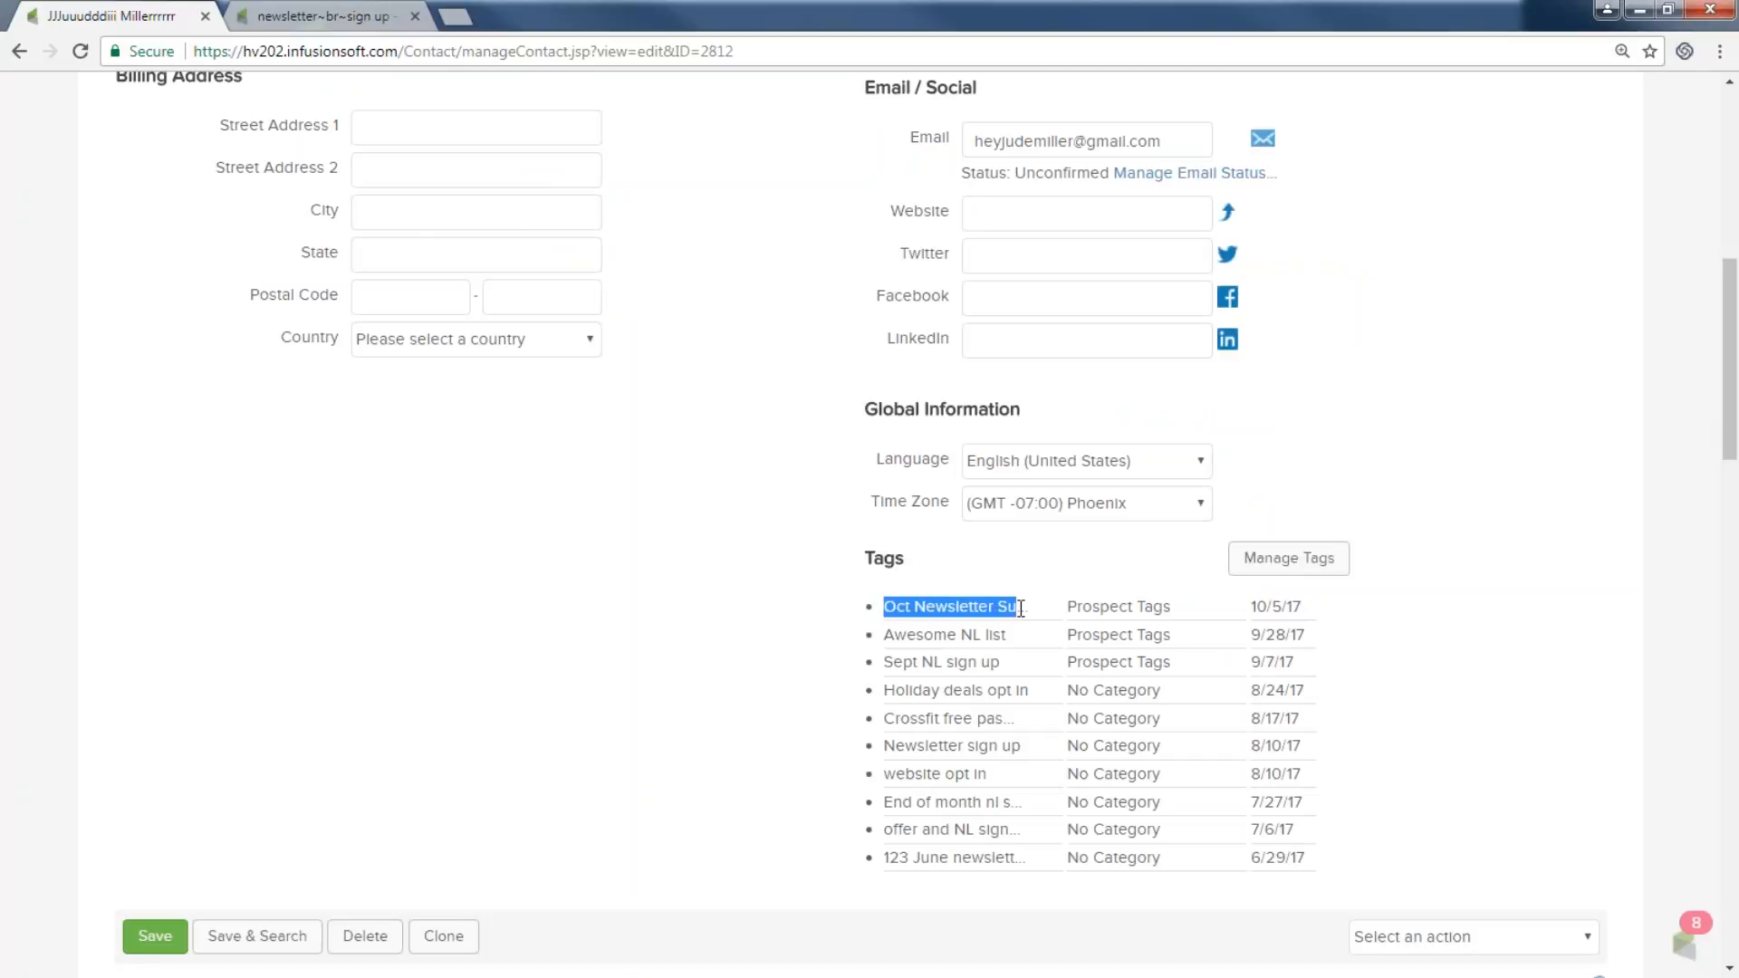
drag(1248, 607, 1335, 623)
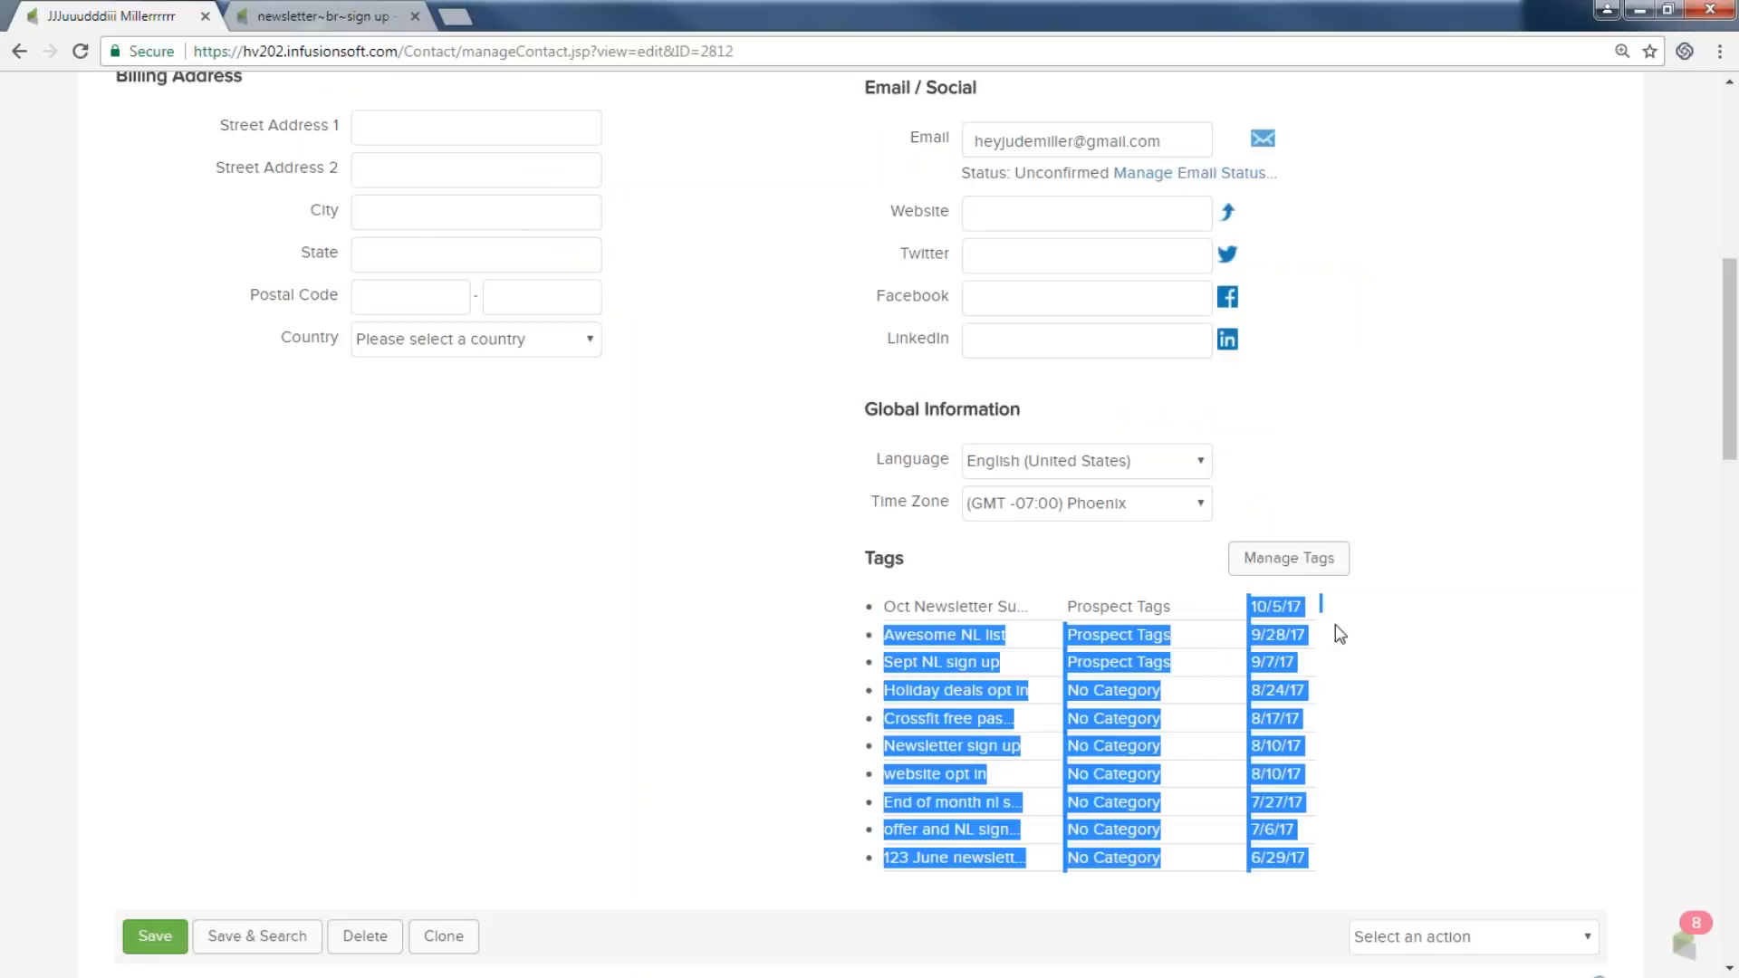
click(1202, 596)
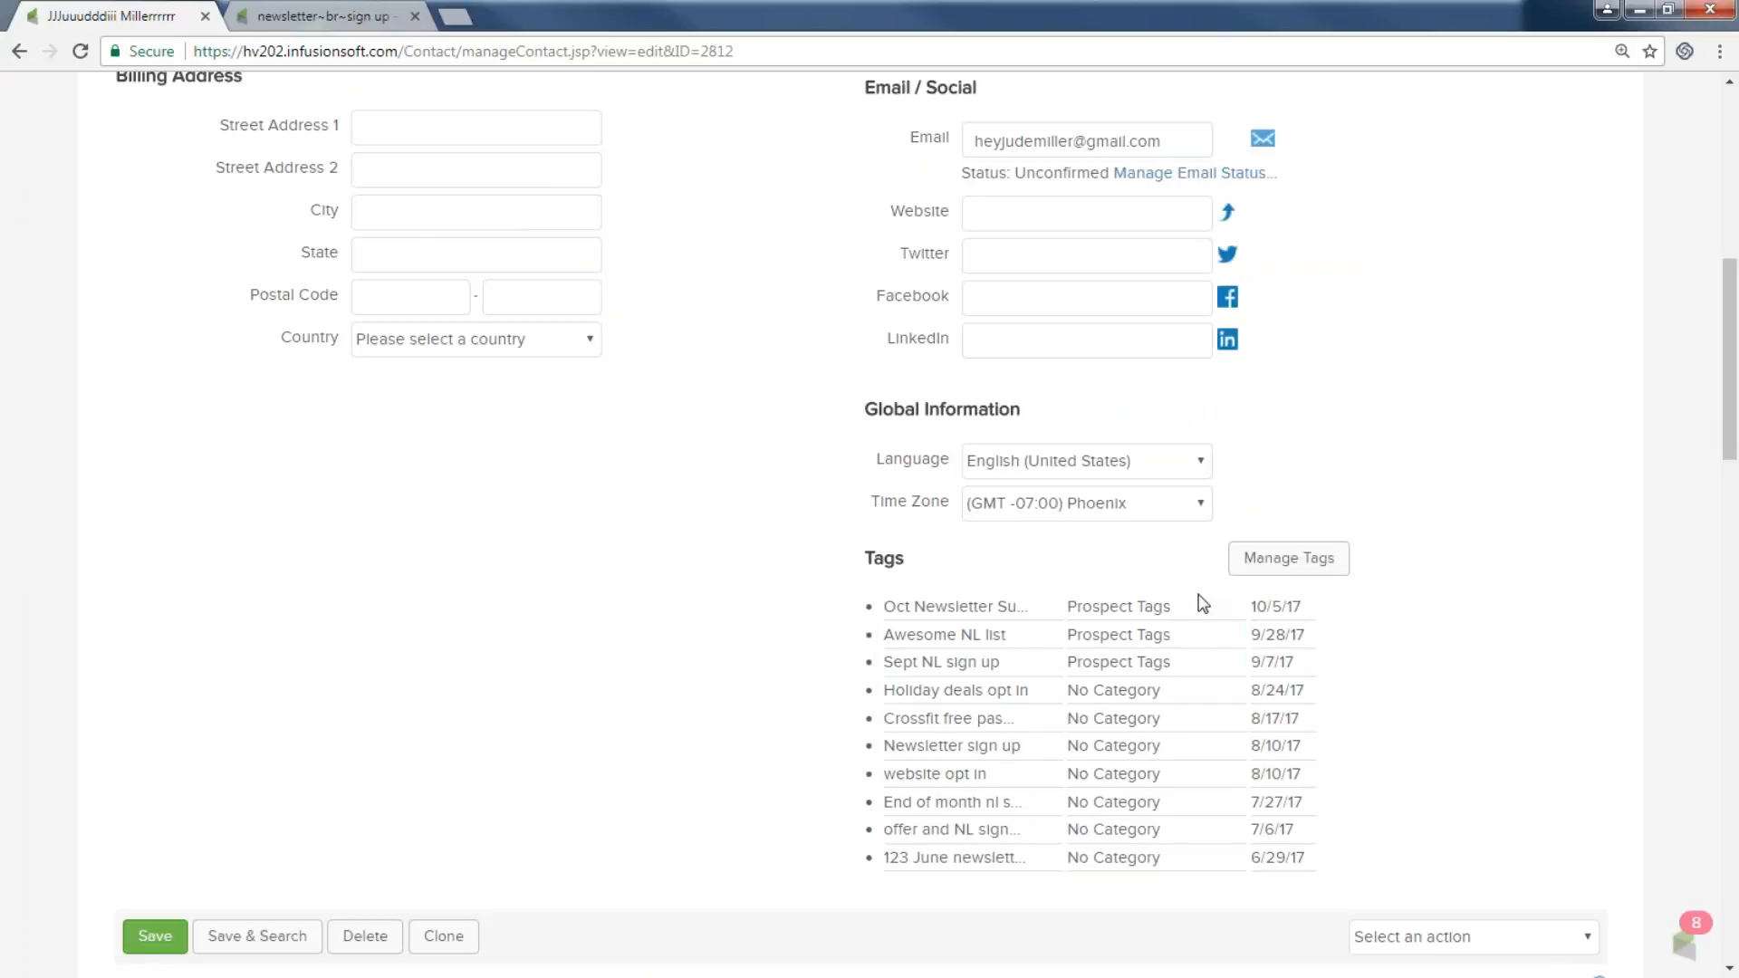
scroll(861, 581, down, 1)
scroll(860, 589, down, 3)
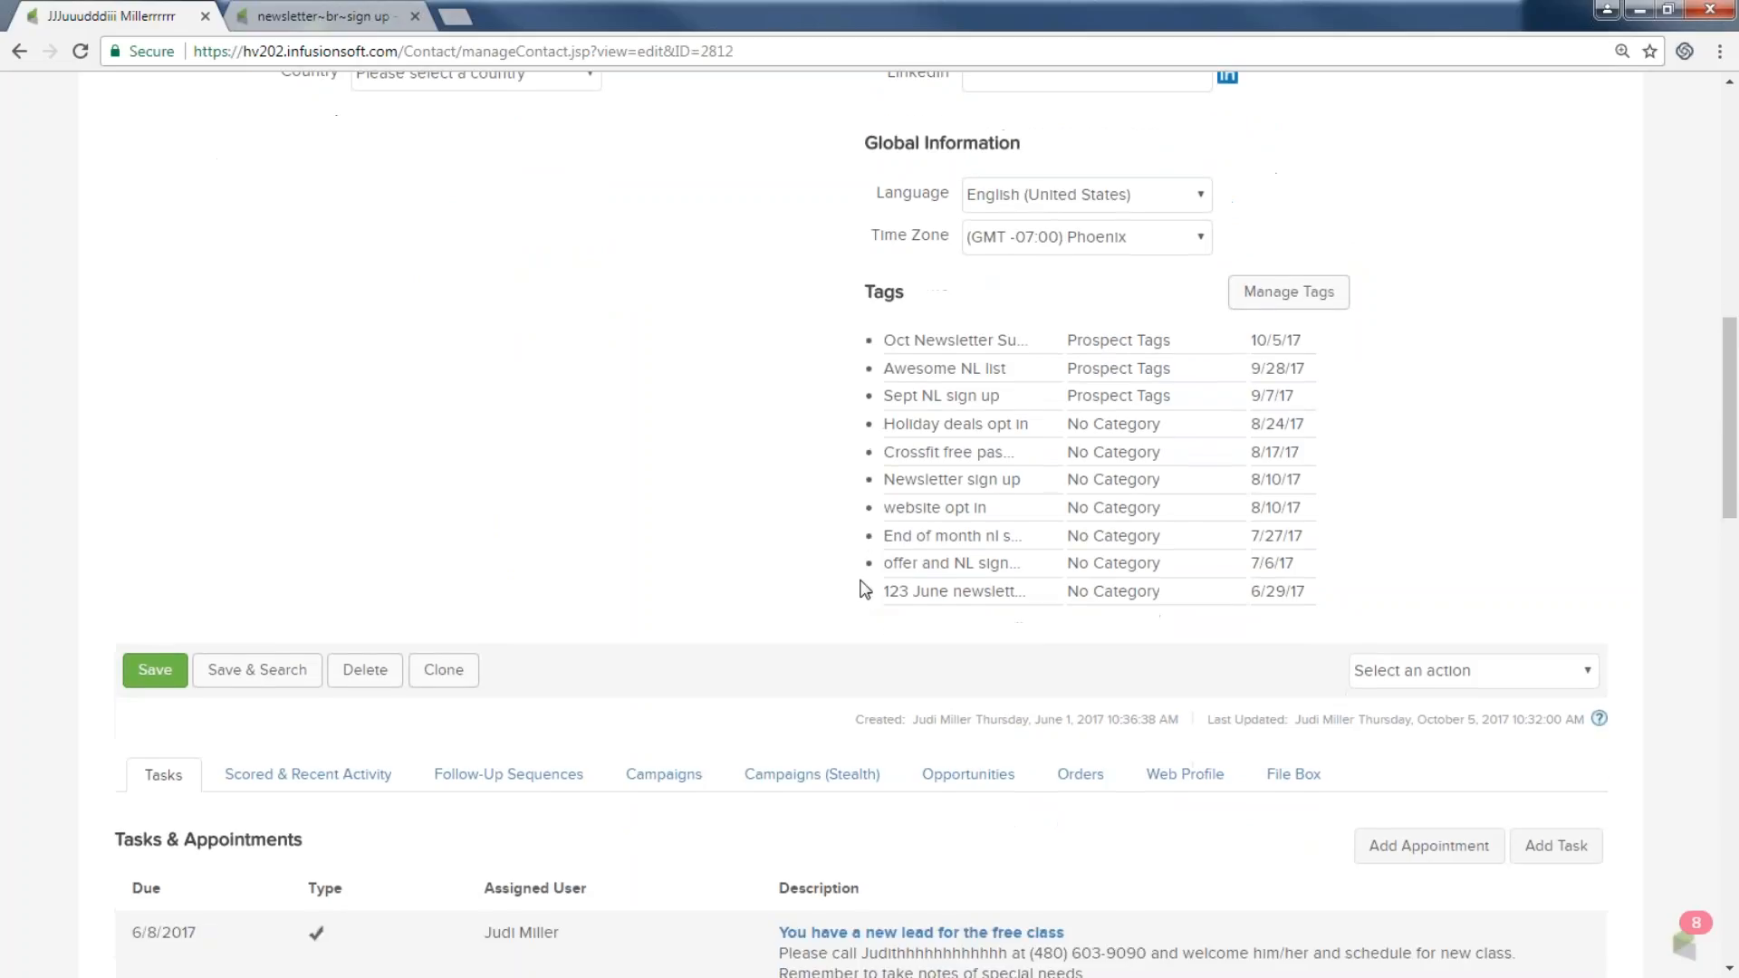
Show the contact's campaigns and highlight the newsletter sign-up history entry and its date.
click(679, 718)
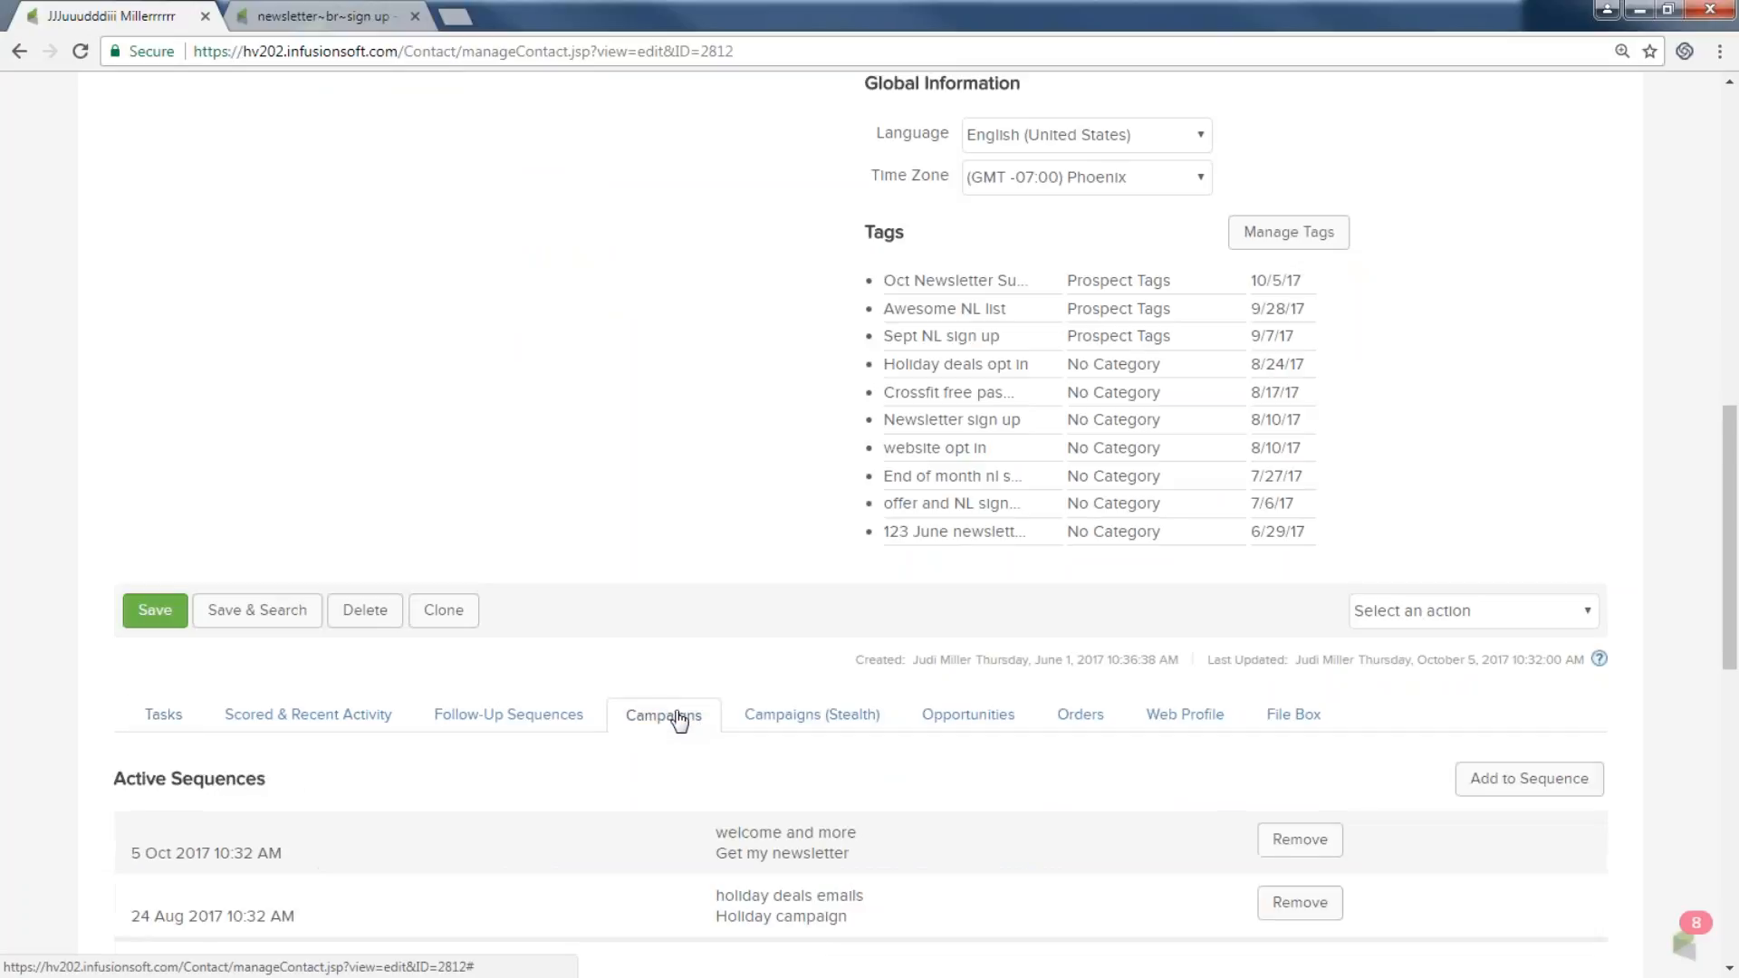
scroll(665, 633, down, 7)
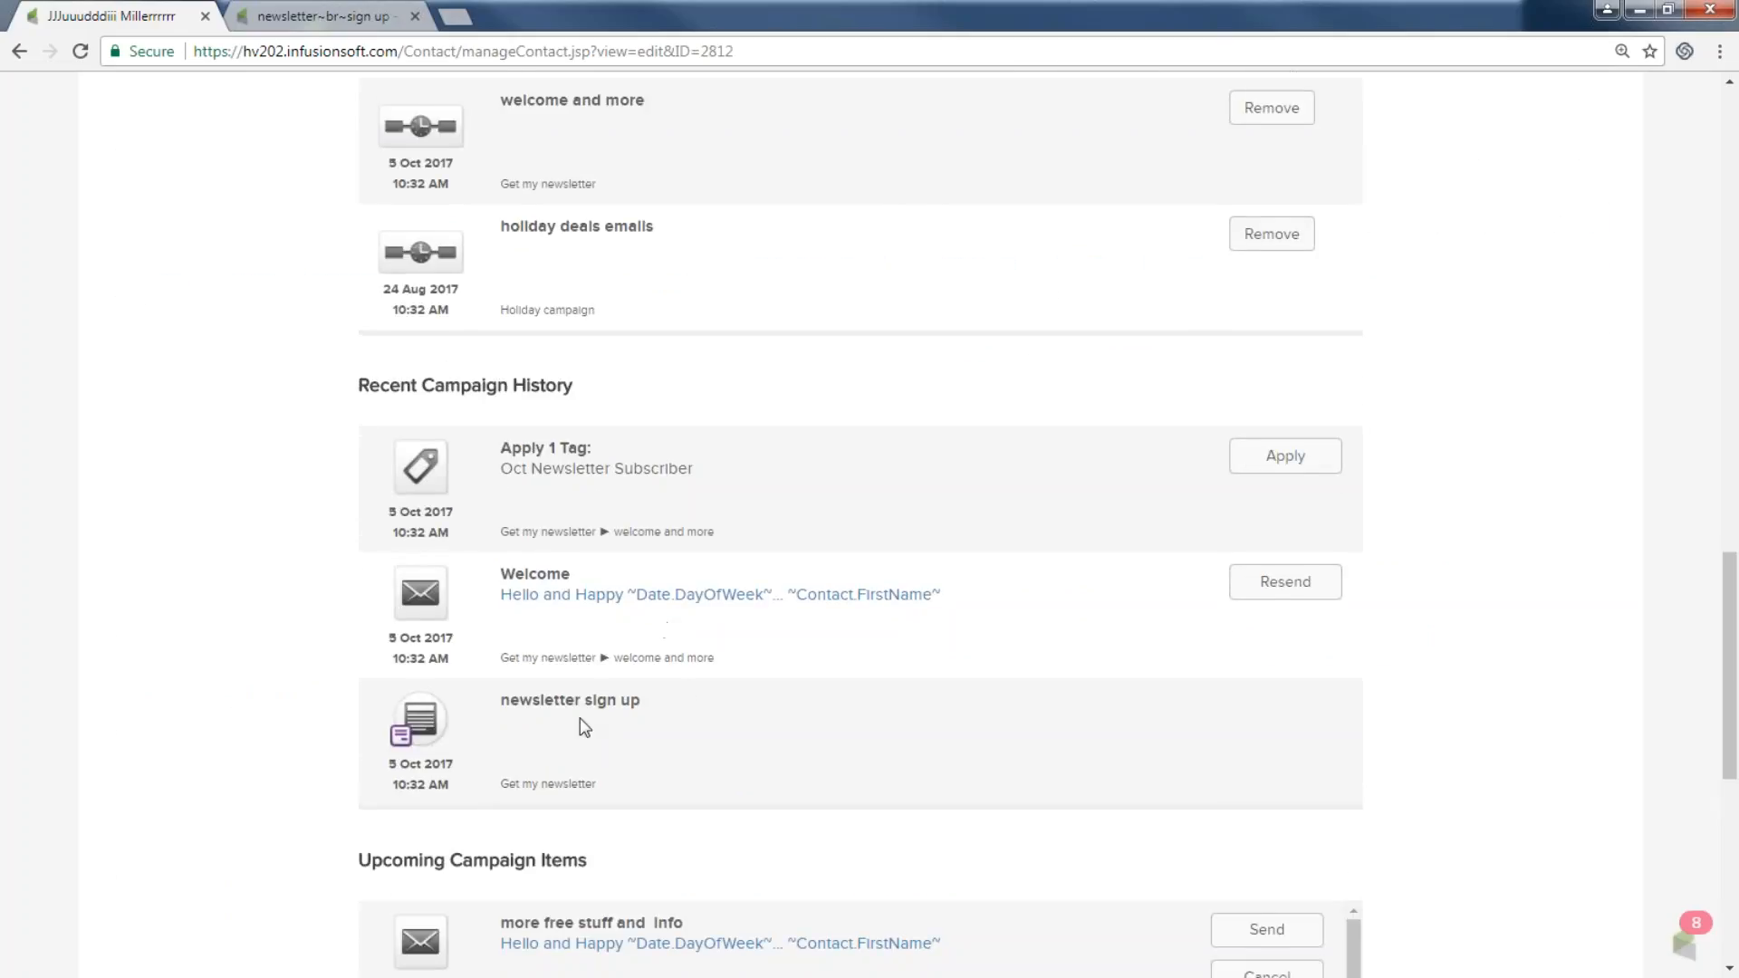
drag(520, 701, 618, 722)
drag(377, 769, 455, 769)
Scroll through sequences and history: Welcome sent 5 Oct, 'more free stuff and info' due 9 Oct.
scroll(557, 797, down, 1)
scroll(554, 786, down, 2)
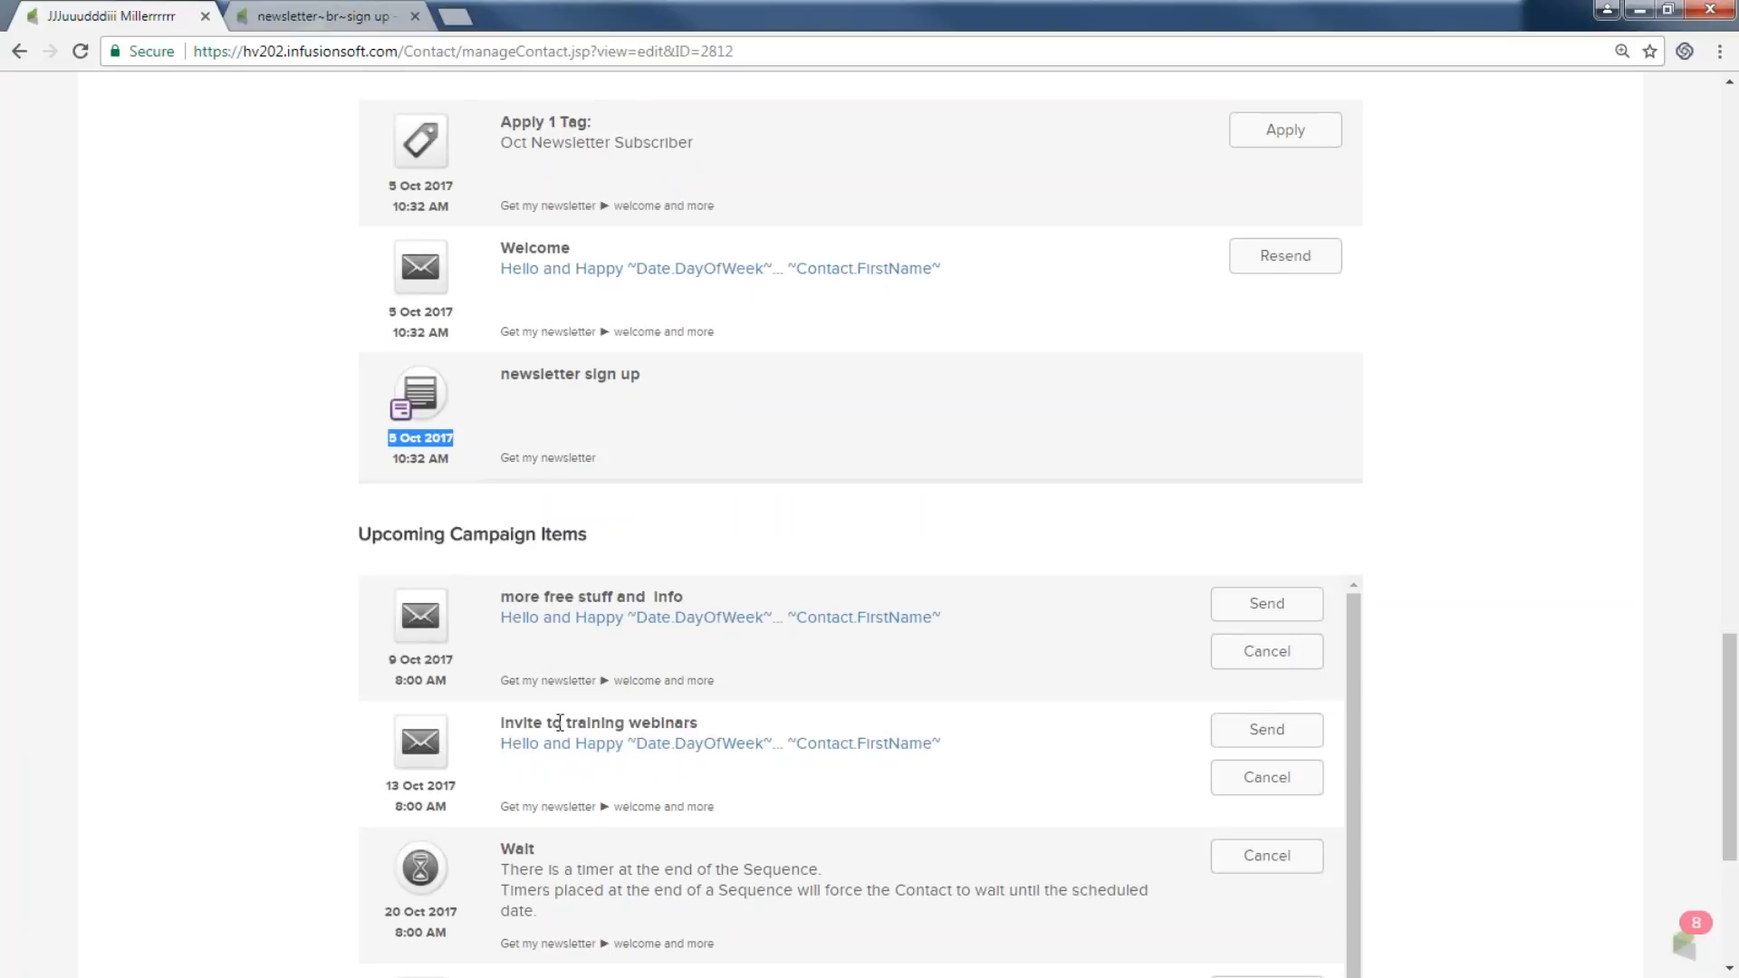
scroll(634, 729, down, 1)
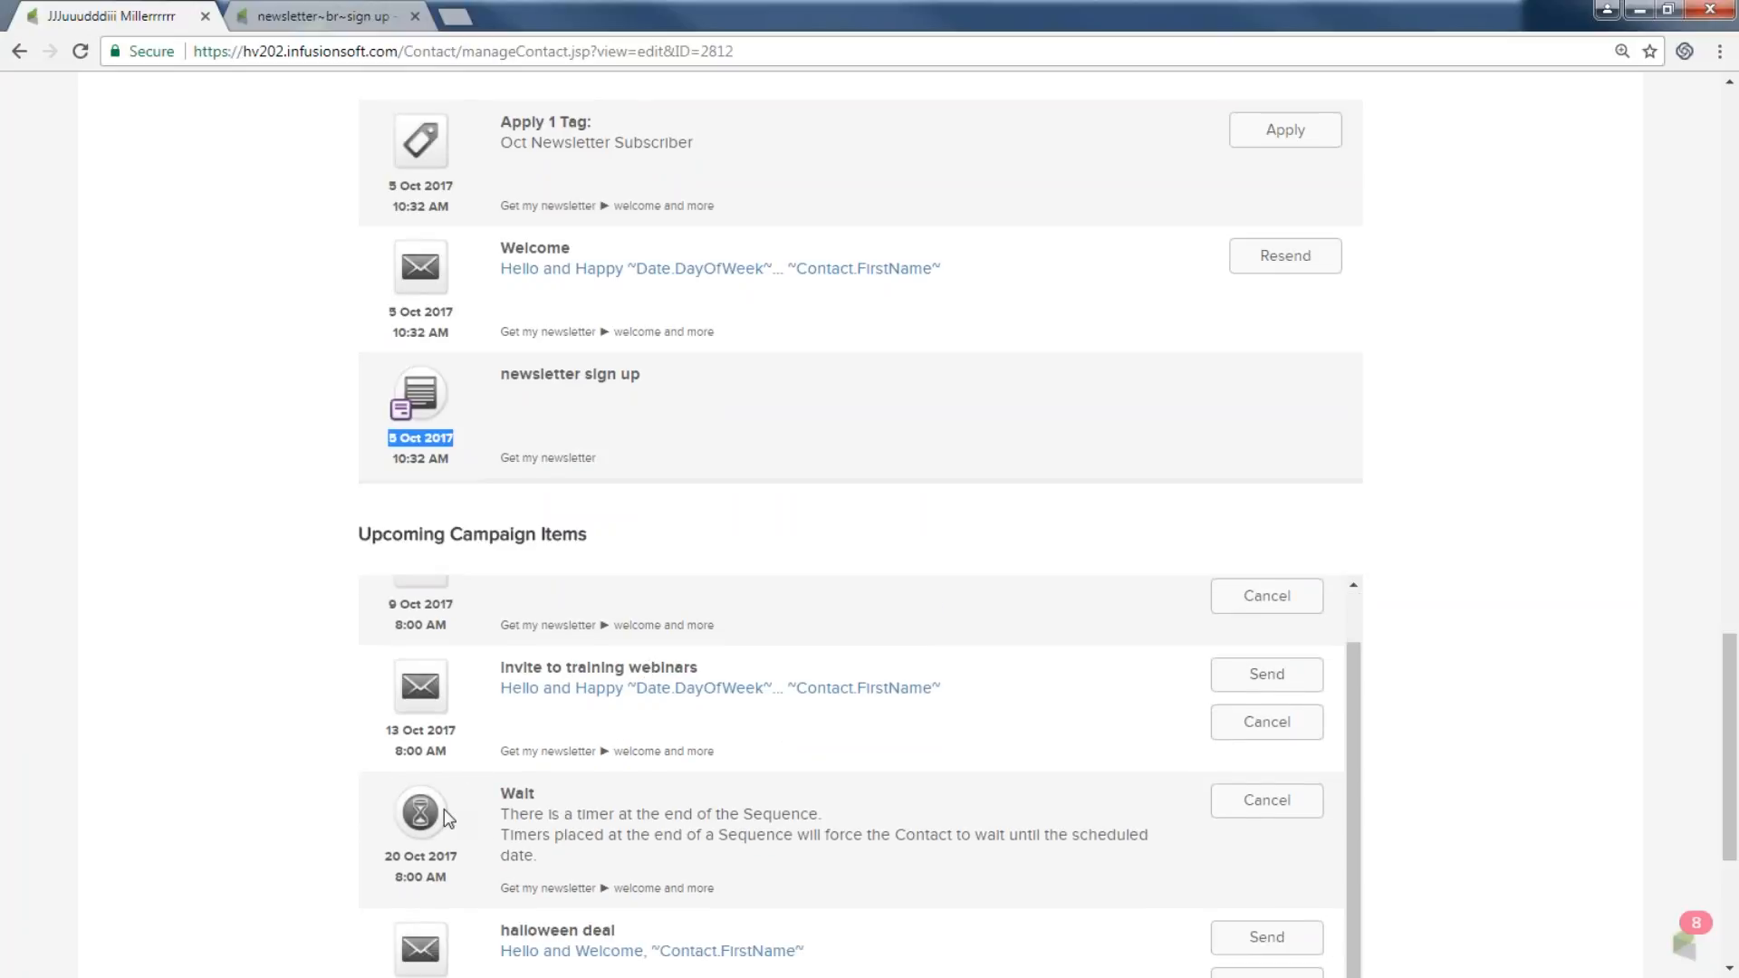
scroll(499, 820, down, 3)
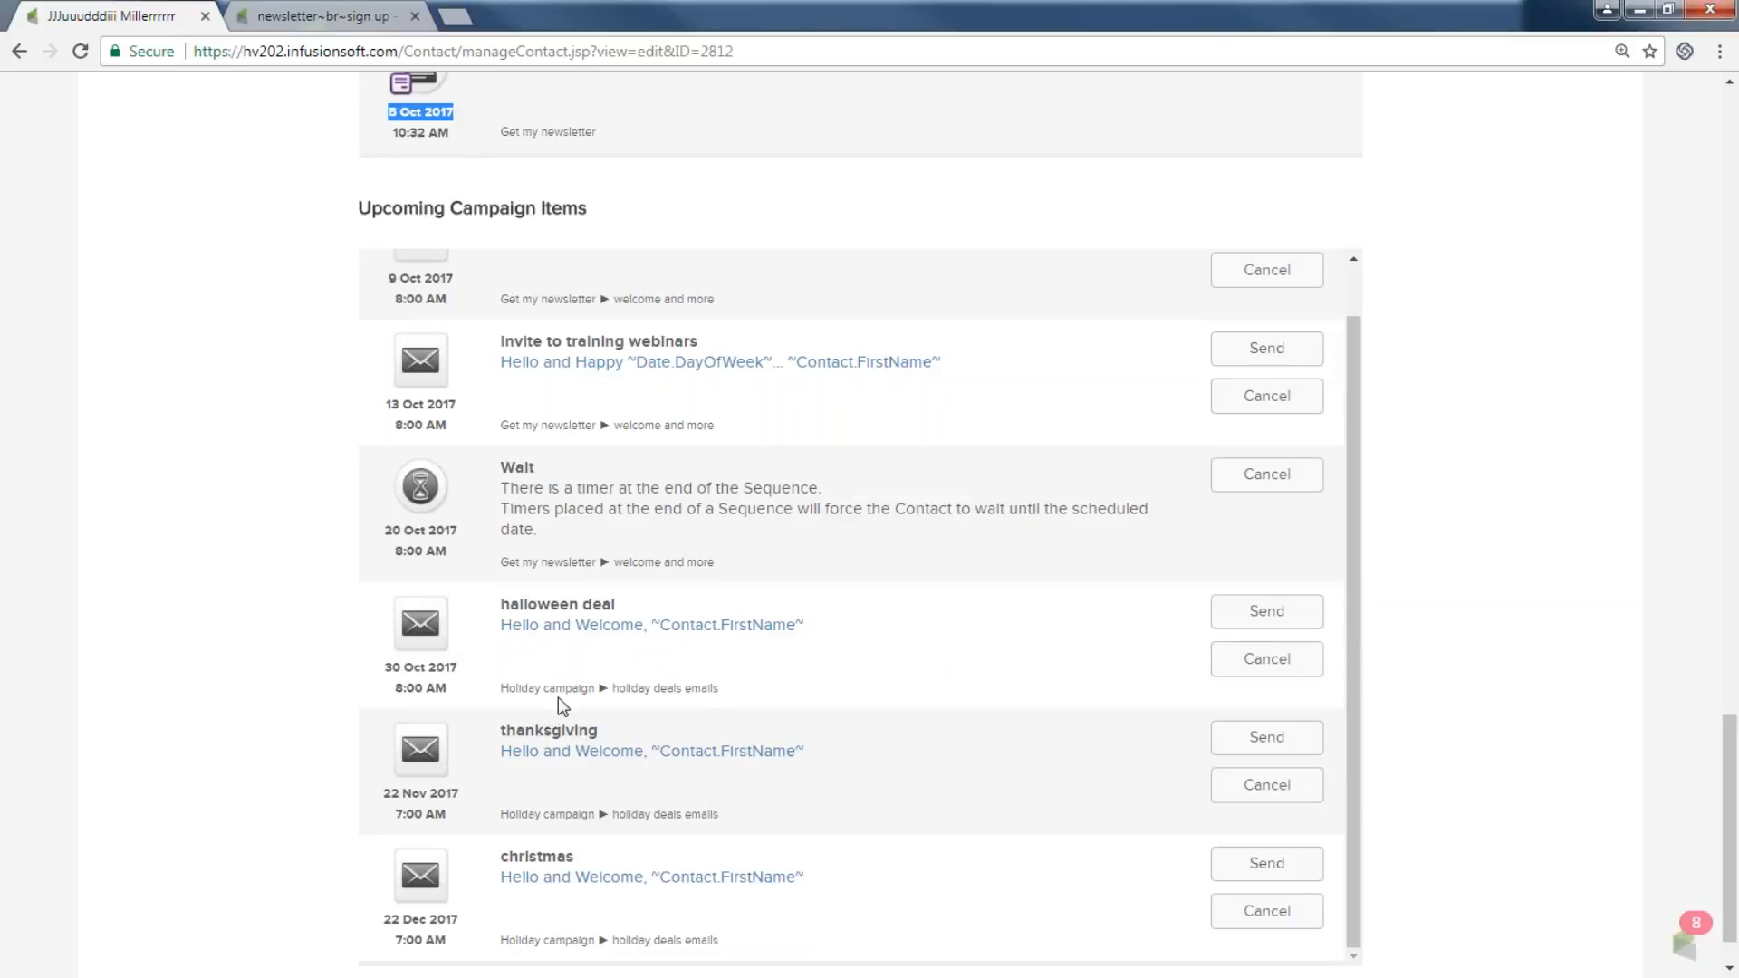
scroll(558, 697, up, 1)
scroll(552, 450, up, 3)
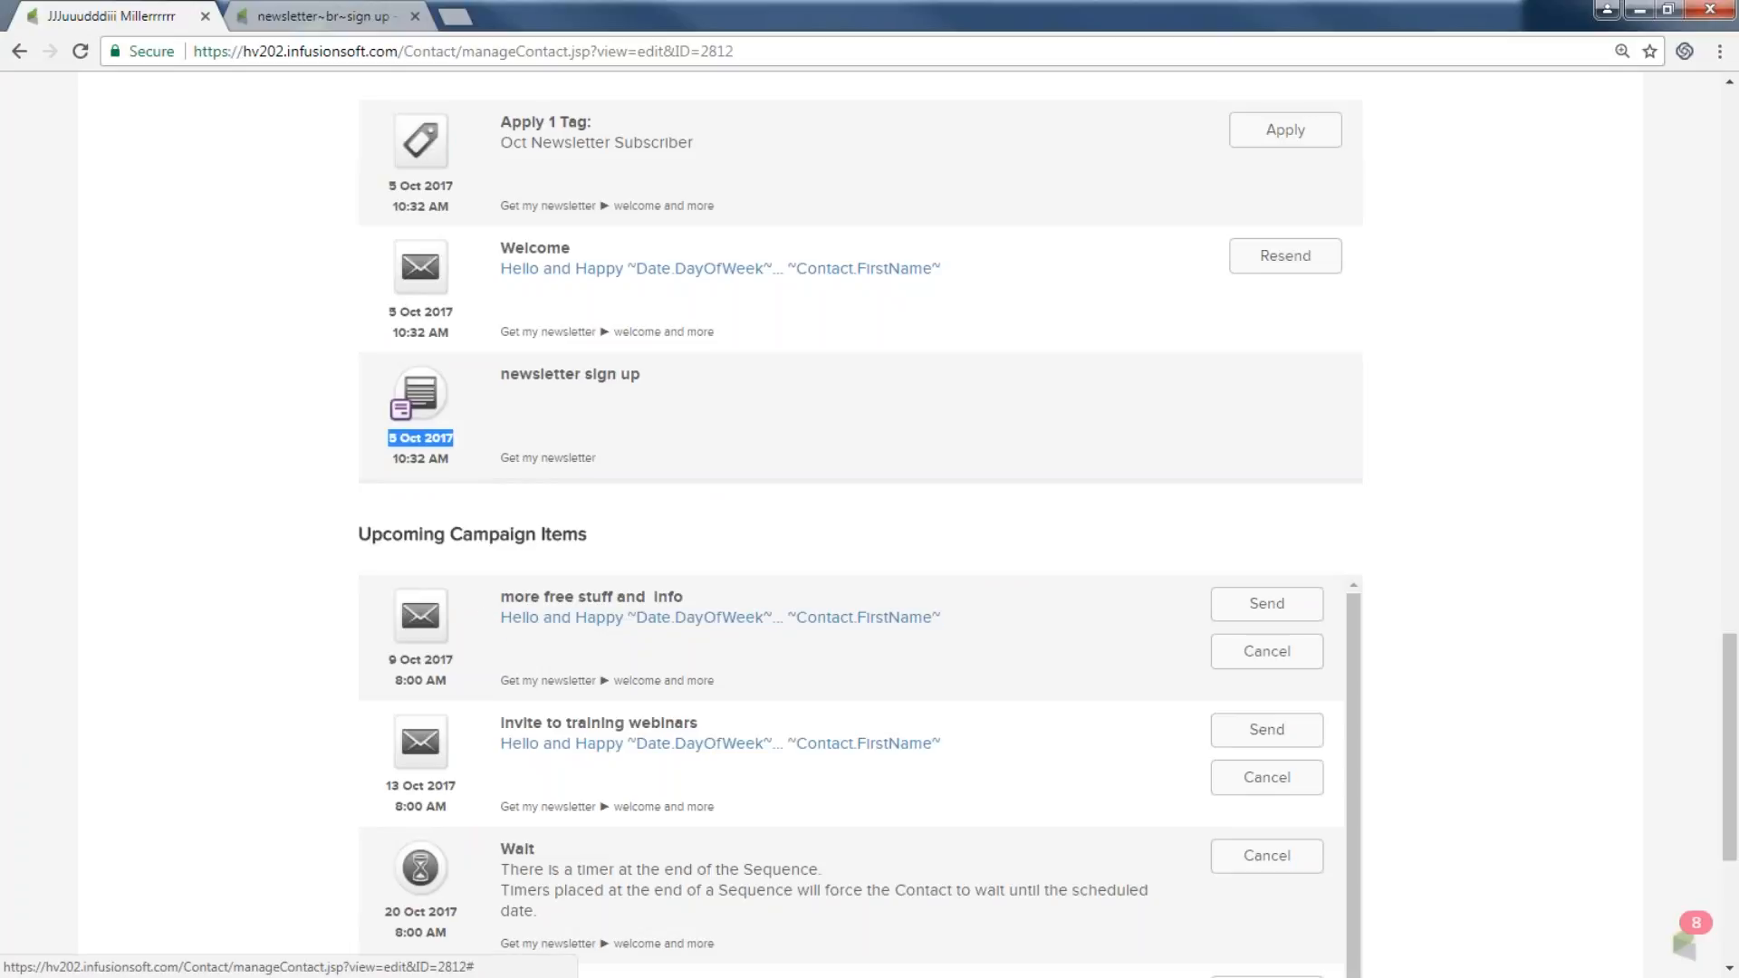
scroll(477, 754, down, 1)
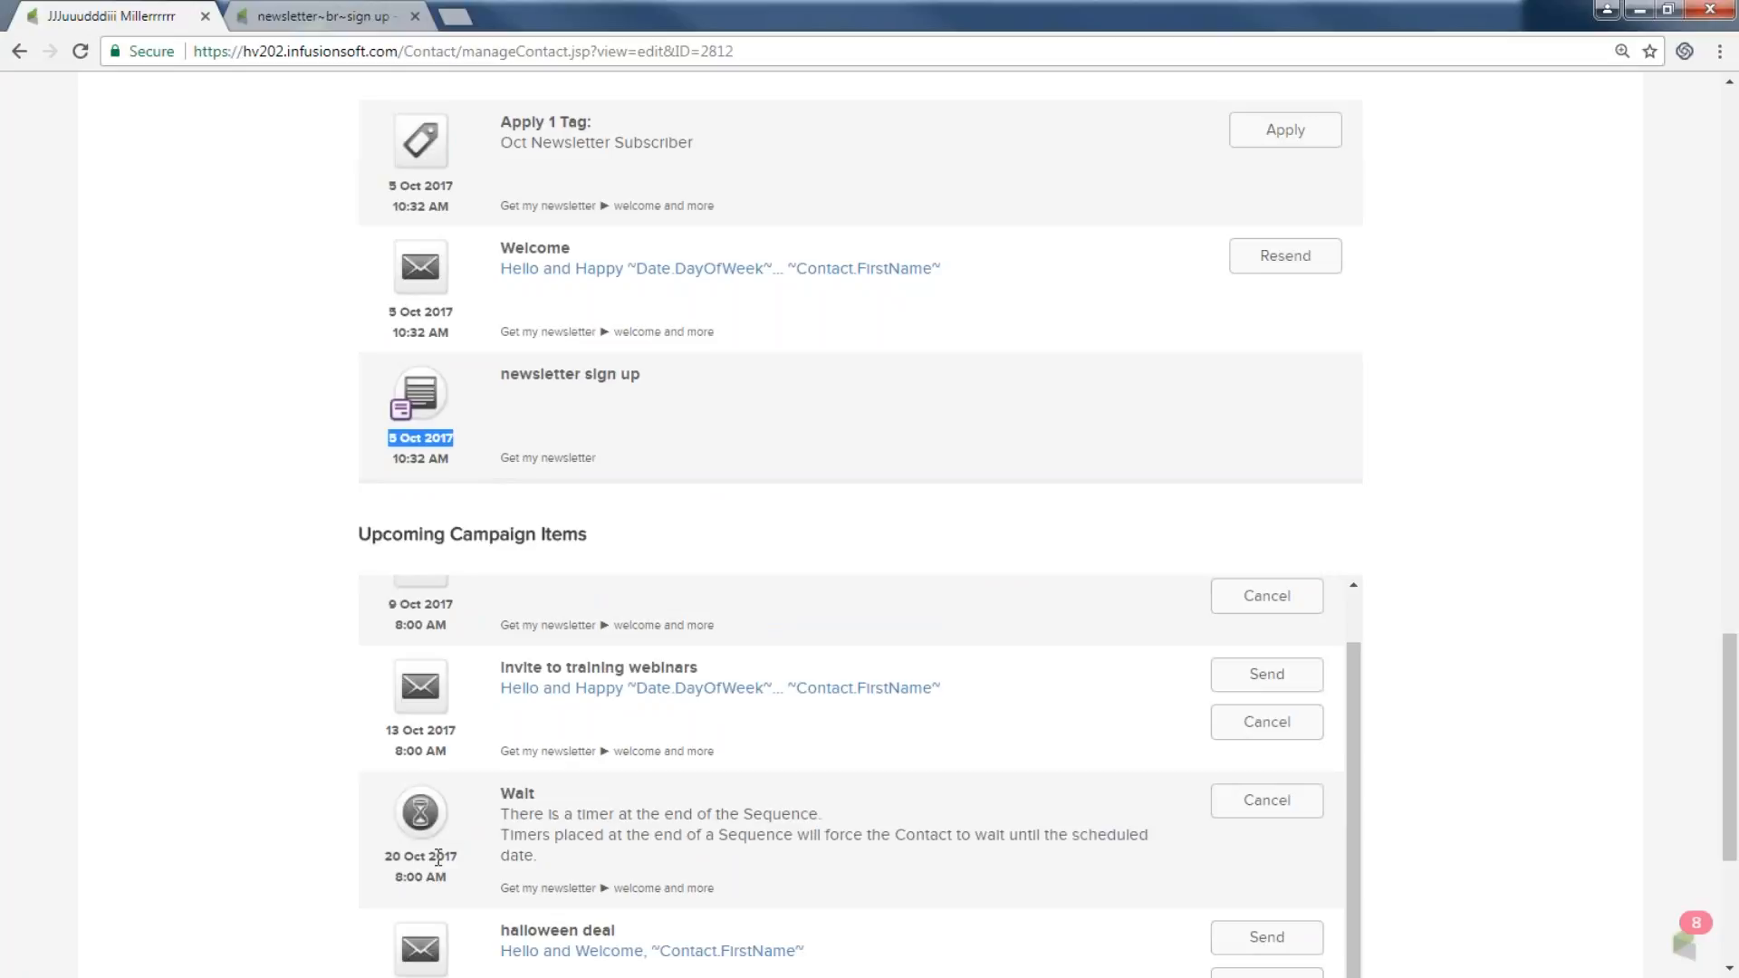
scroll(438, 851, up, 1)
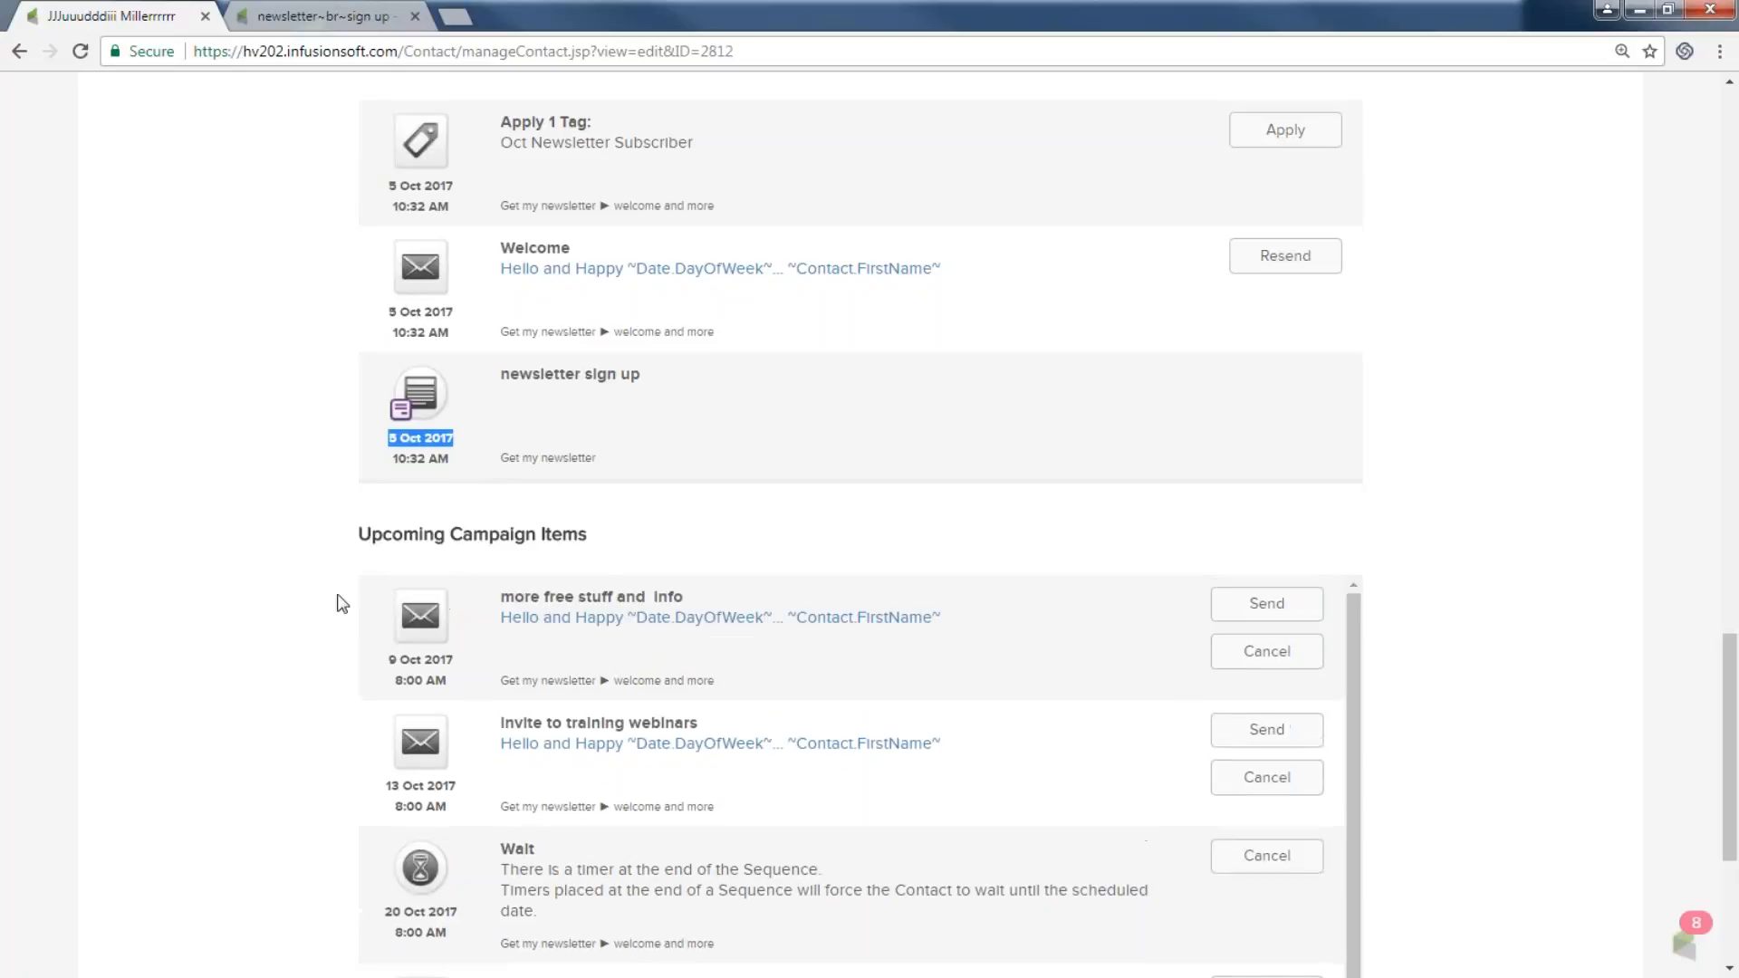
click(1639, 13)
Advance the slideshow two slides to 'Your simple ONE campaign is better than your complex NONE campaign!'.
click(1240, 413)
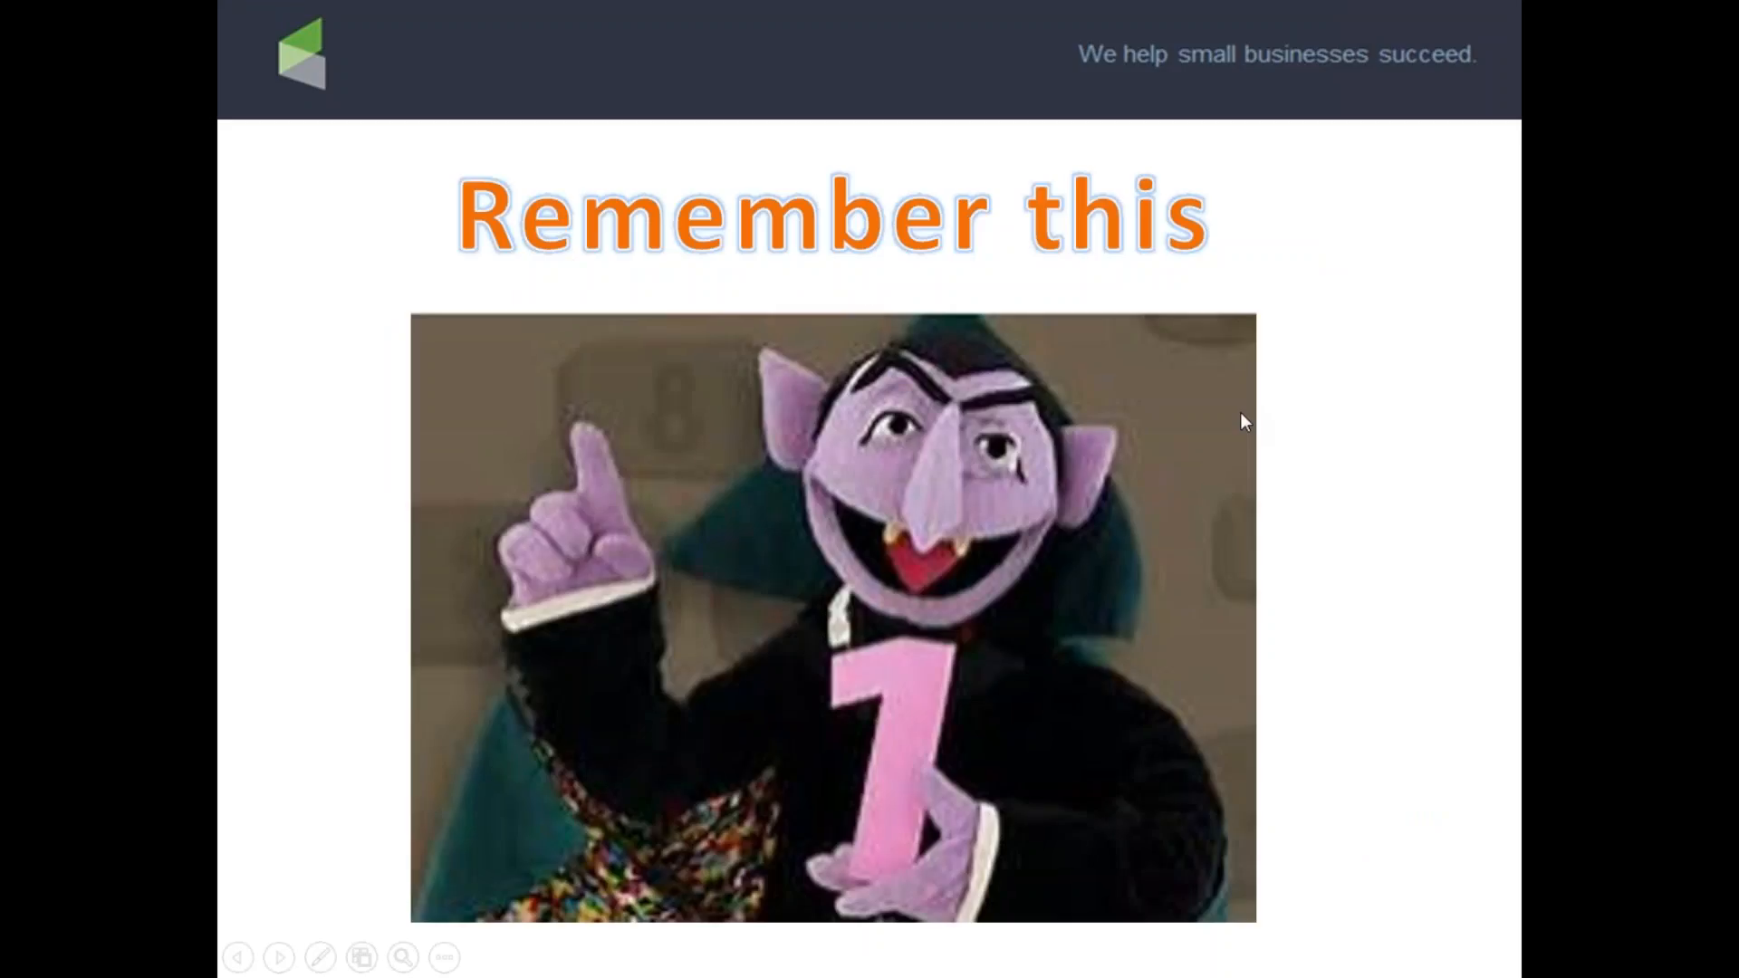
click(1241, 413)
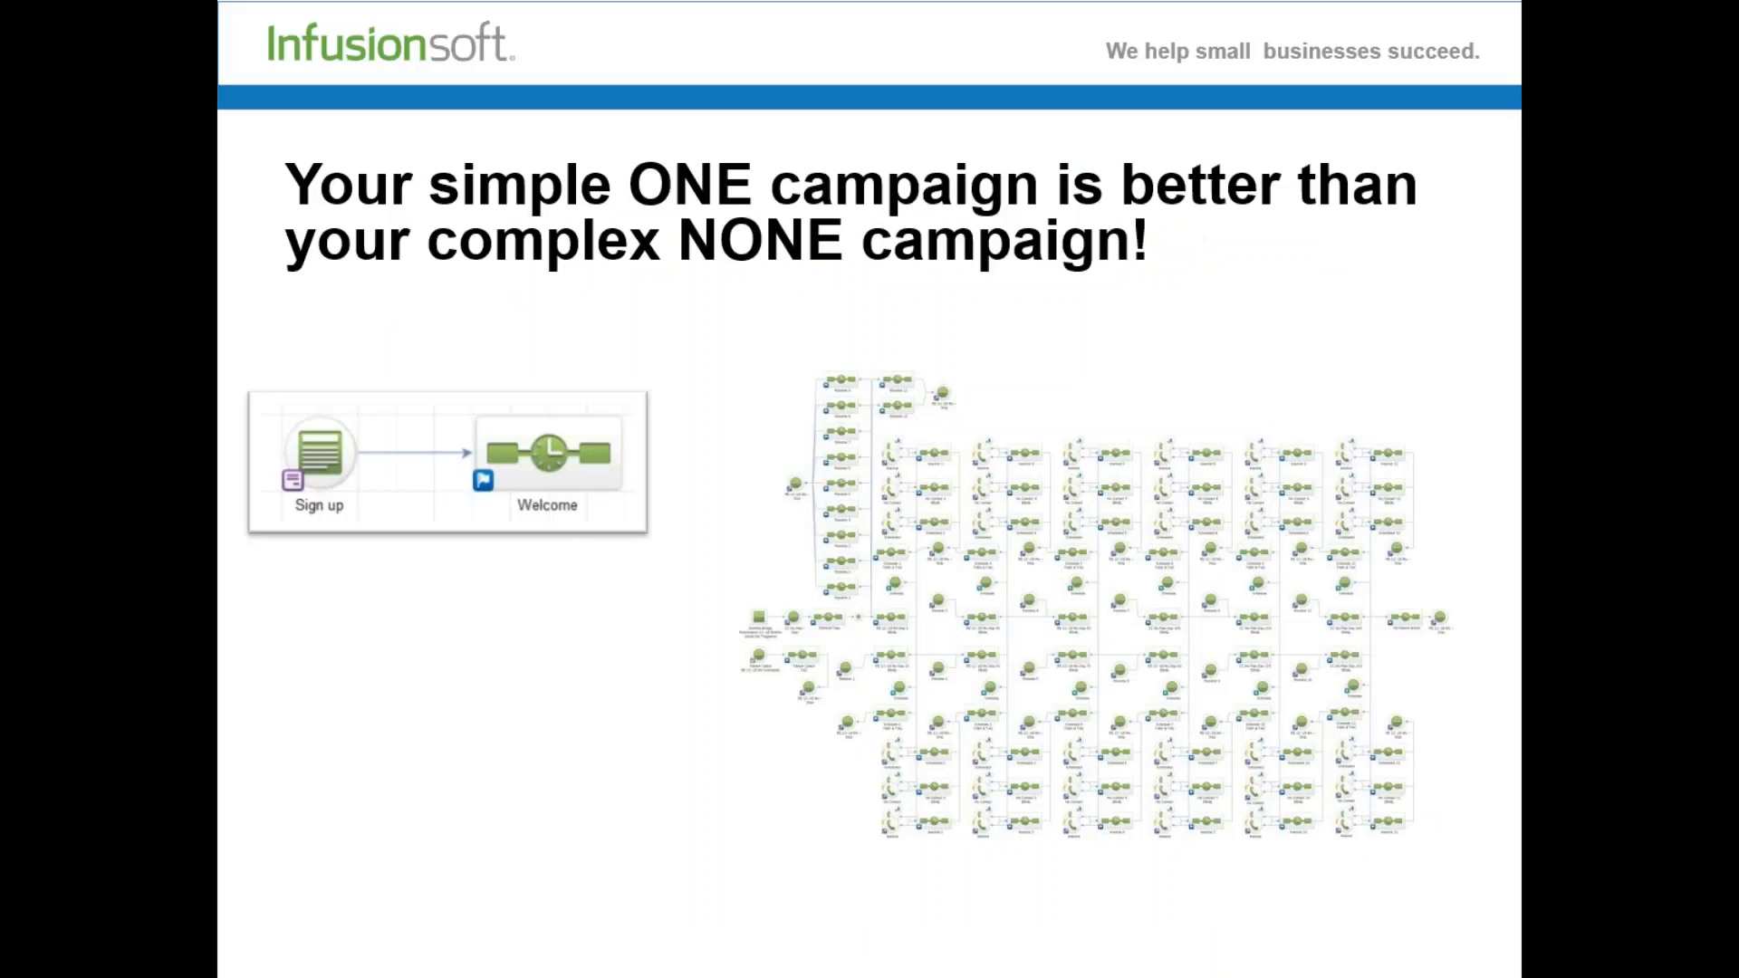
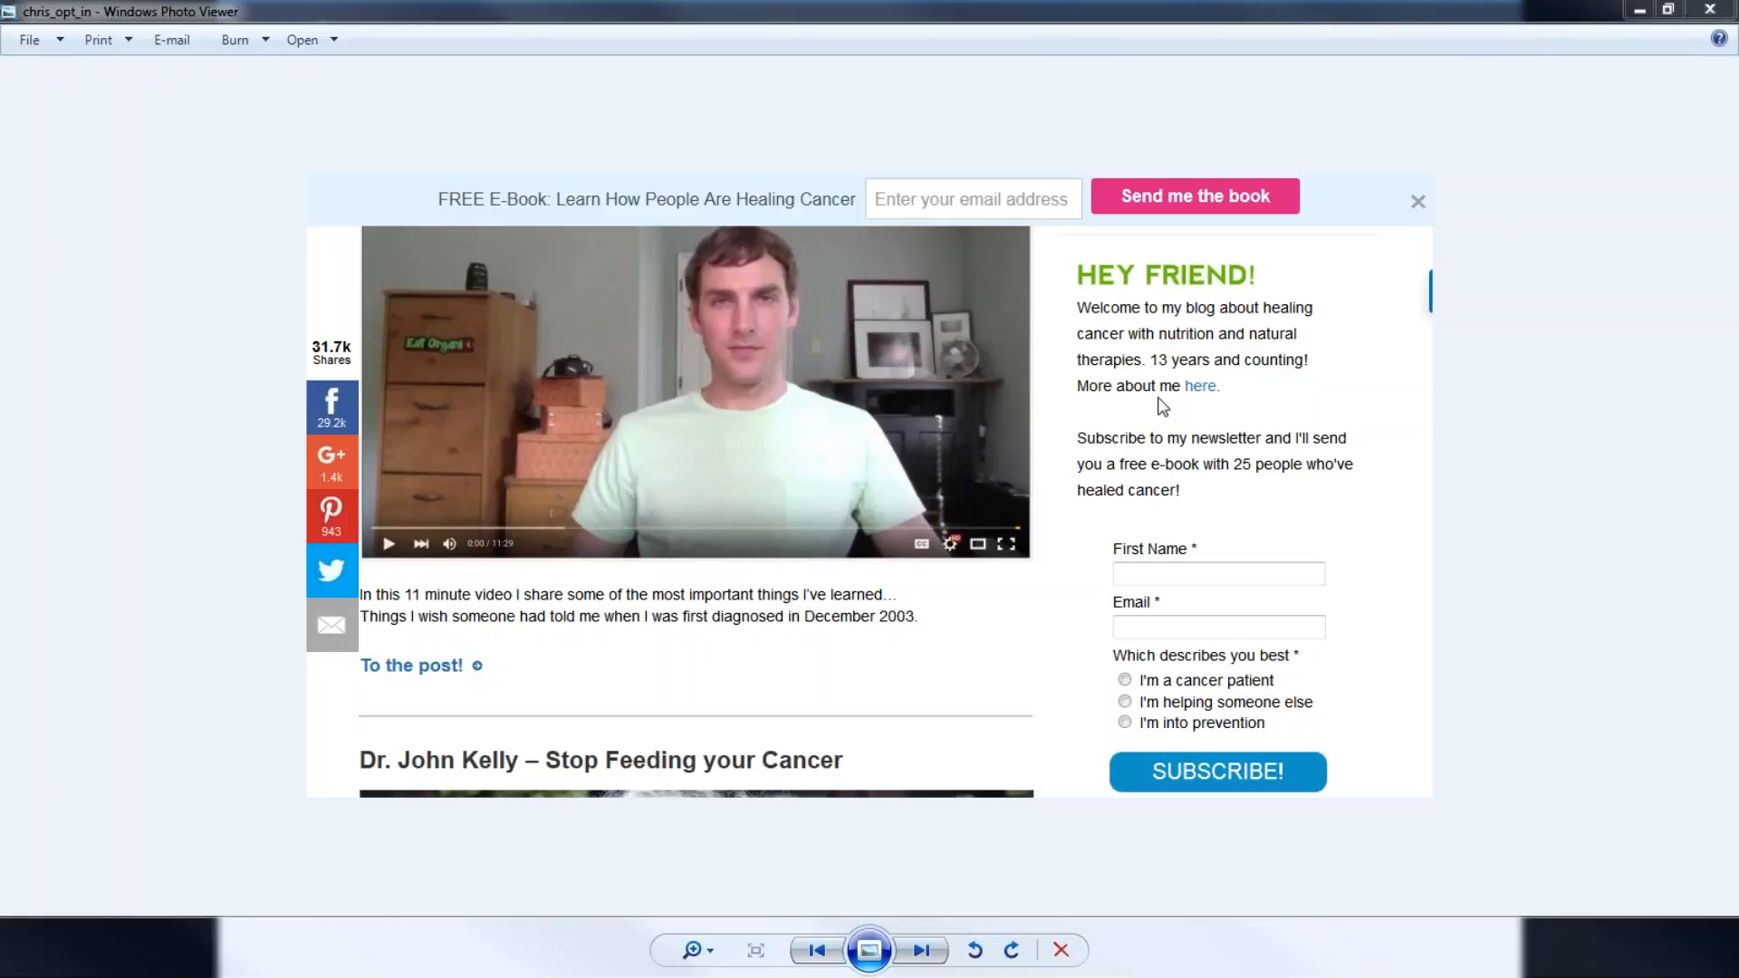
Highlight the HEY FRIEND! greeting, the welcome text and the First Name field on the example form.
mouse_move(1181, 244)
mouse_down()
mouse_move(1103, 251)
mouse_move(1260, 303)
mouse_move(1204, 262)
mouse_move(1040, 343)
mouse_move(1213, 324)
mouse_up()
mouse_move(1237, 535)
mouse_down()
mouse_move(1259, 560)
mouse_move(1161, 538)
mouse_move(1137, 625)
mouse_move(1114, 584)
mouse_move(1078, 593)
mouse_up()
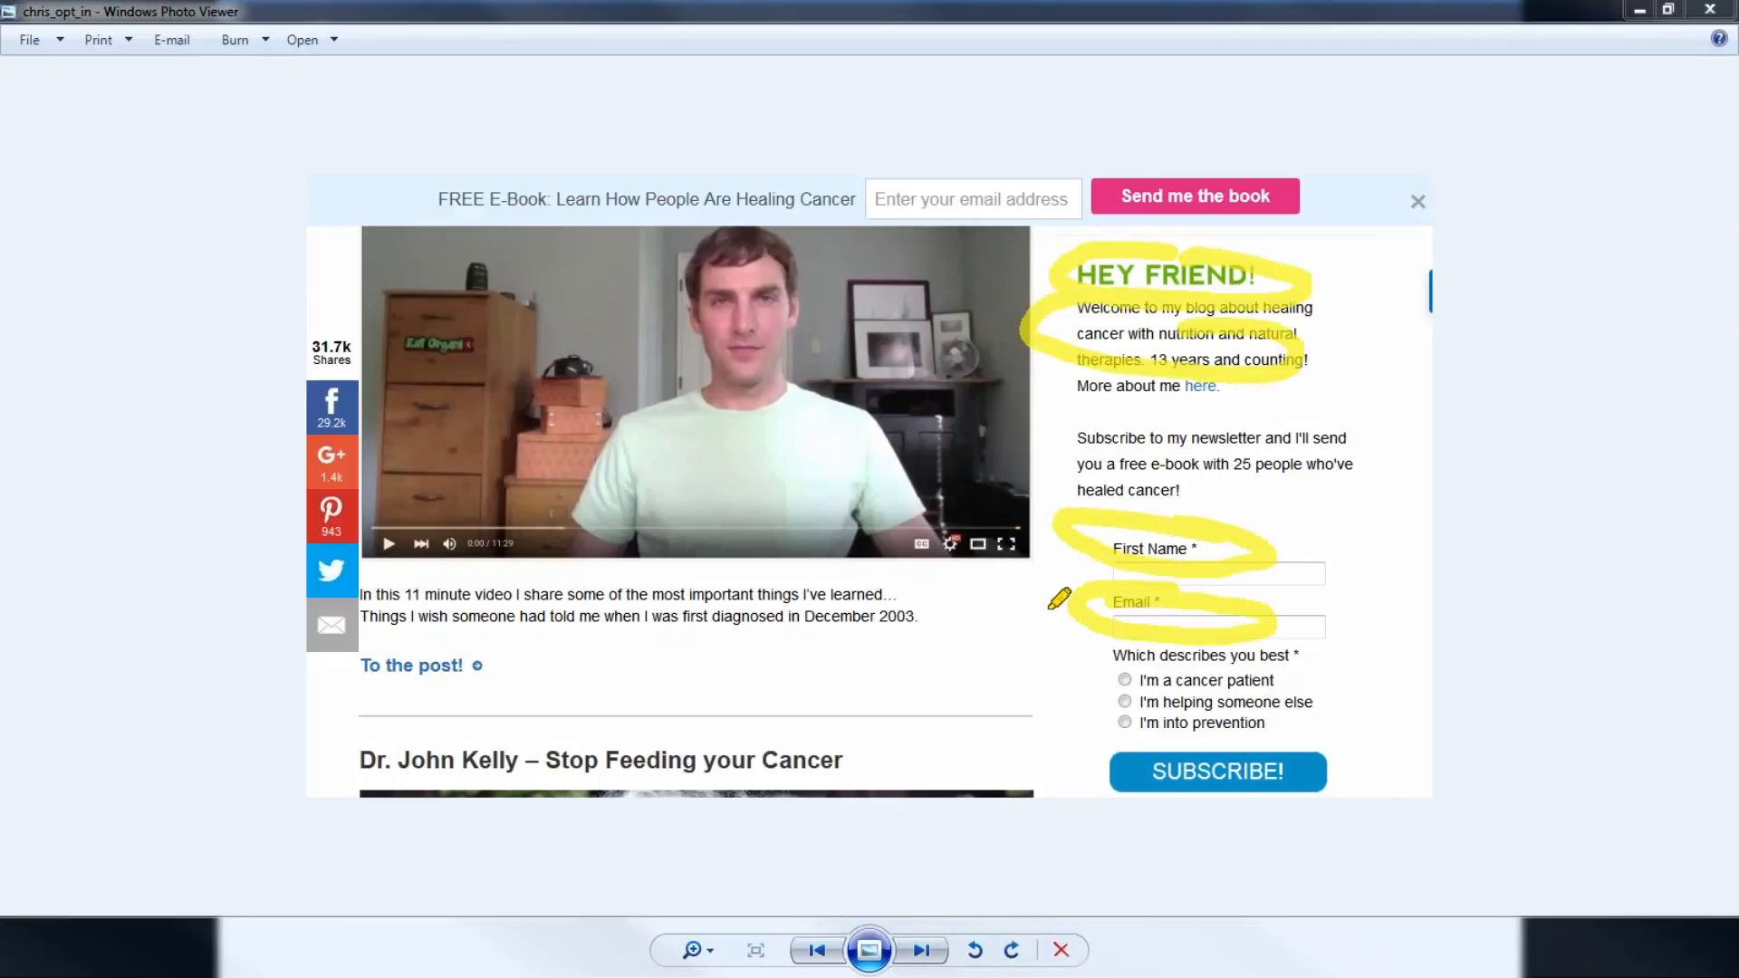
mouse_move(962, 634)
mouse_down()
mouse_move(1068, 659)
mouse_move(1025, 710)
mouse_up()
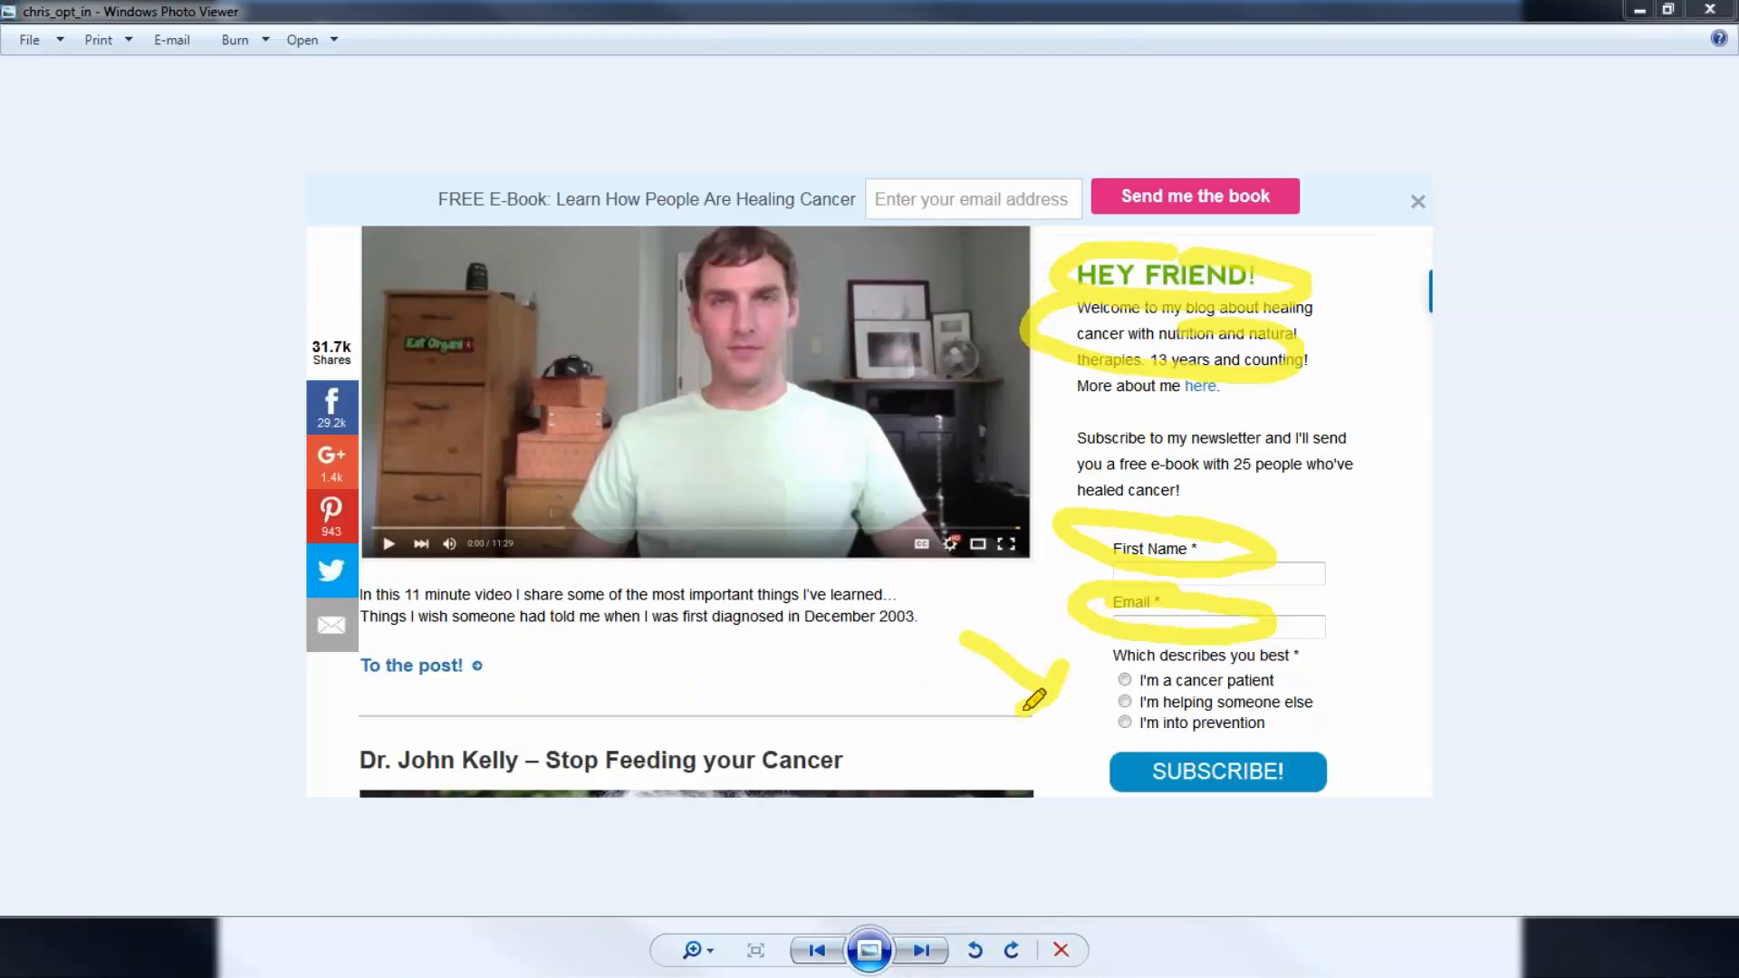
Underline the three subscriber options, circle the SUBSCRIBE! button, then clear the ink.
mouse_move(1143, 683)
mouse_down()
mouse_move(1272, 684)
mouse_move(1434, 579)
mouse_move(1577, 606)
mouse_move(1527, 576)
mouse_move(1436, 589)
mouse_up()
mouse_move(1145, 703)
mouse_down()
mouse_move(1617, 697)
mouse_move(1380, 688)
mouse_up()
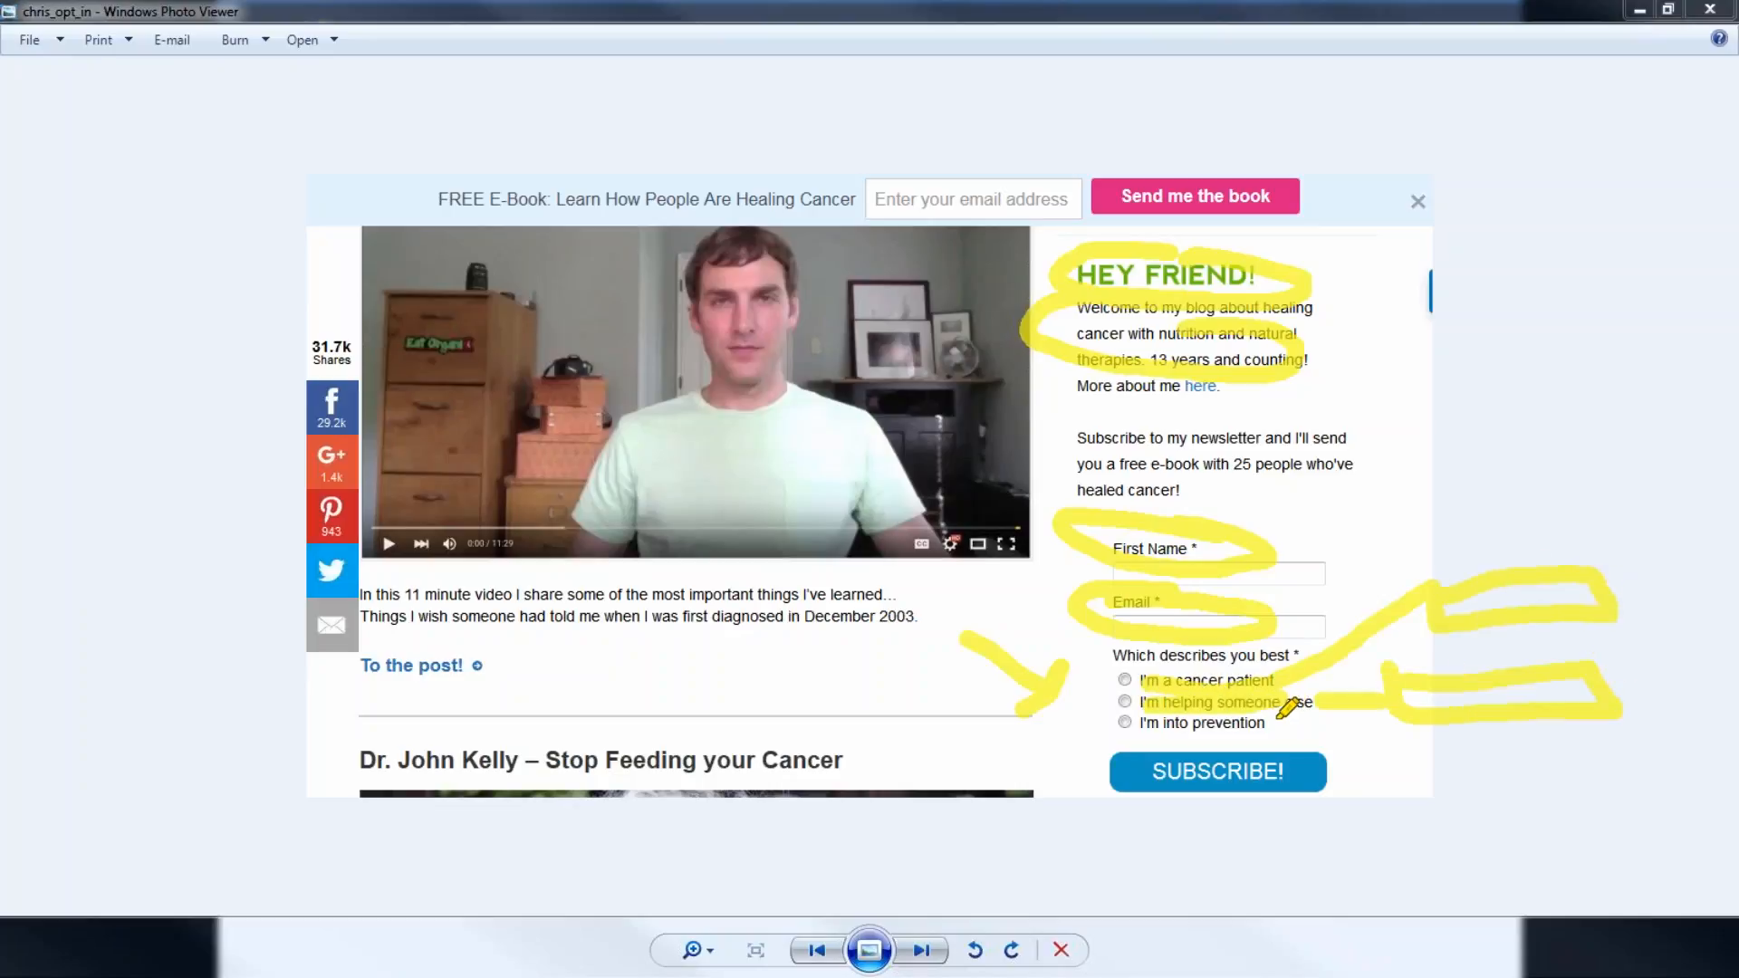
mouse_move(1268, 722)
mouse_down()
mouse_move(1346, 736)
mouse_move(1400, 797)
mouse_move(1572, 751)
mouse_move(1395, 750)
mouse_up()
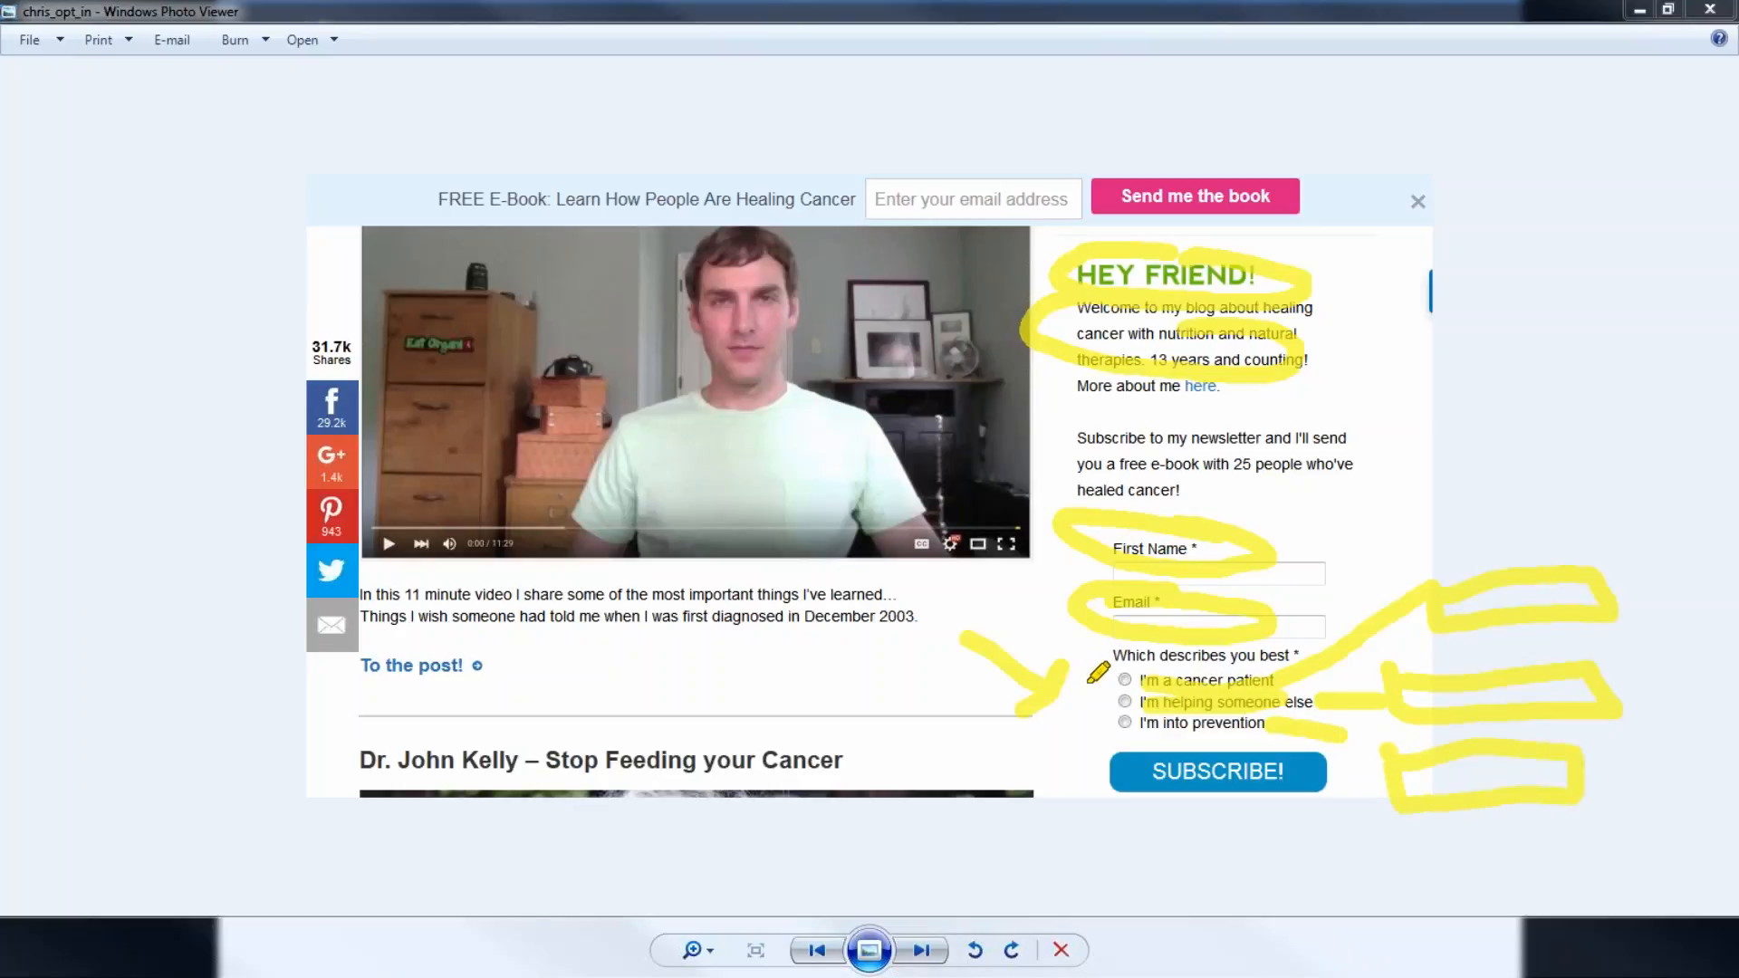
mouse_move(1089, 681)
mouse_down()
mouse_move(1065, 716)
mouse_move(1097, 734)
mouse_move(1107, 694)
mouse_move(1091, 686)
mouse_up()
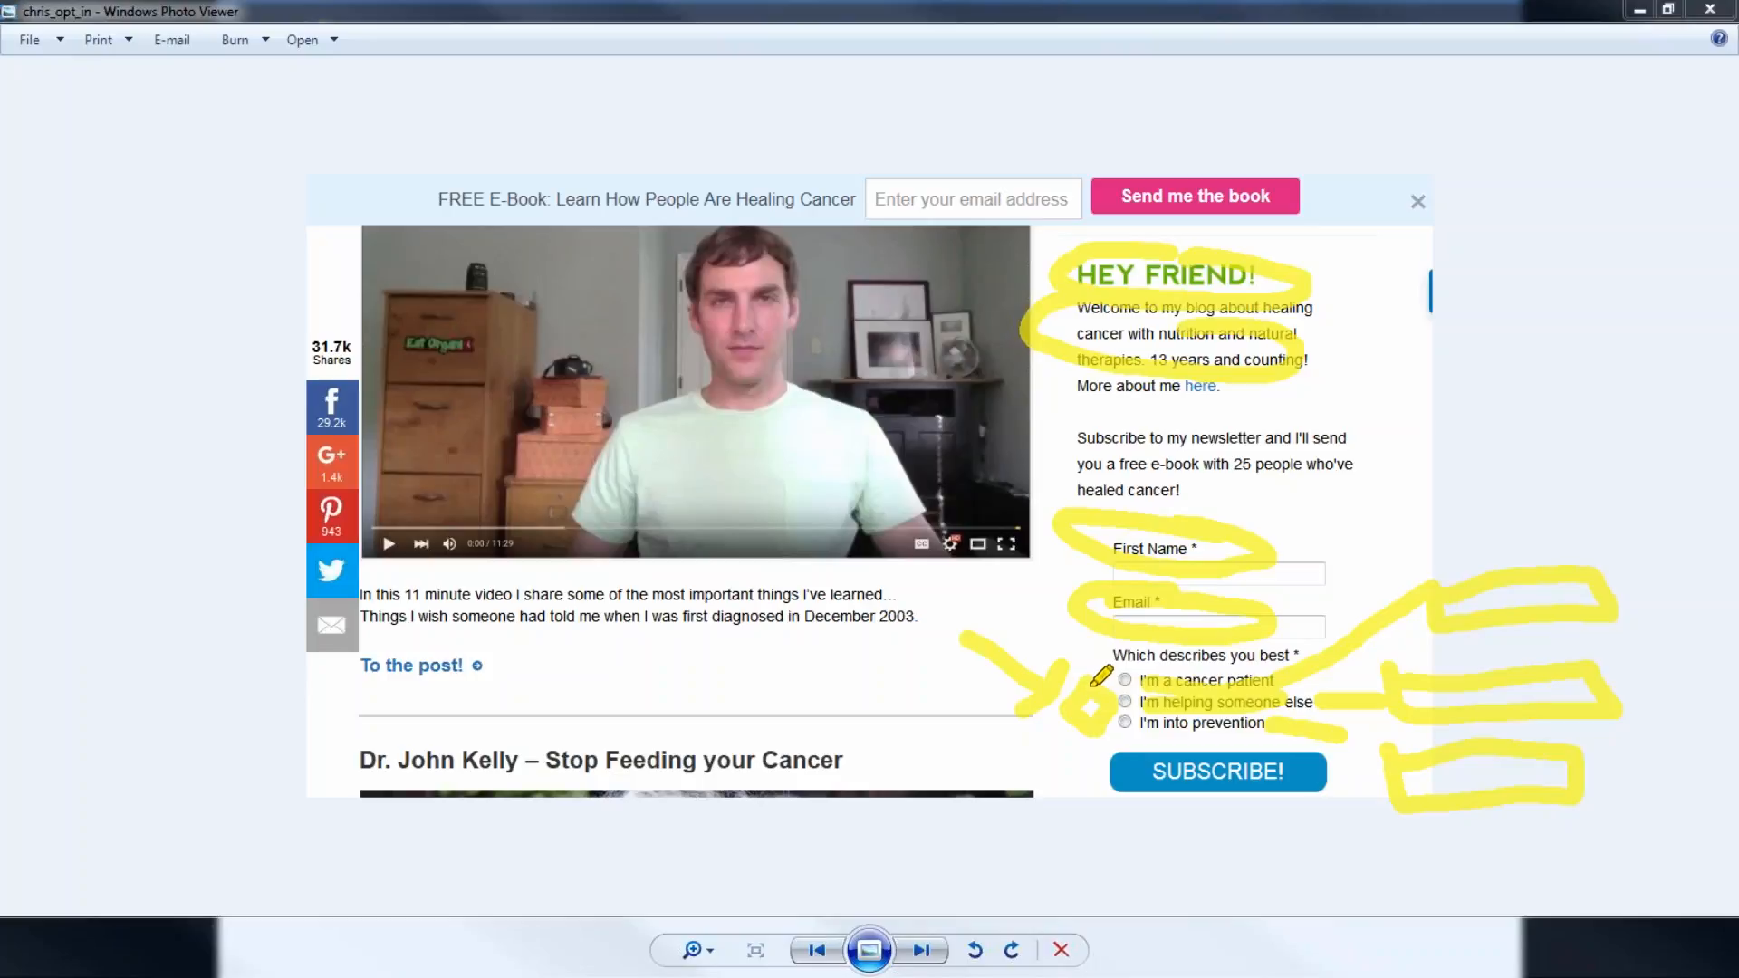
mouse_move(1128, 709)
mouse_down()
mouse_move(1363, 708)
mouse_move(1373, 751)
mouse_up()
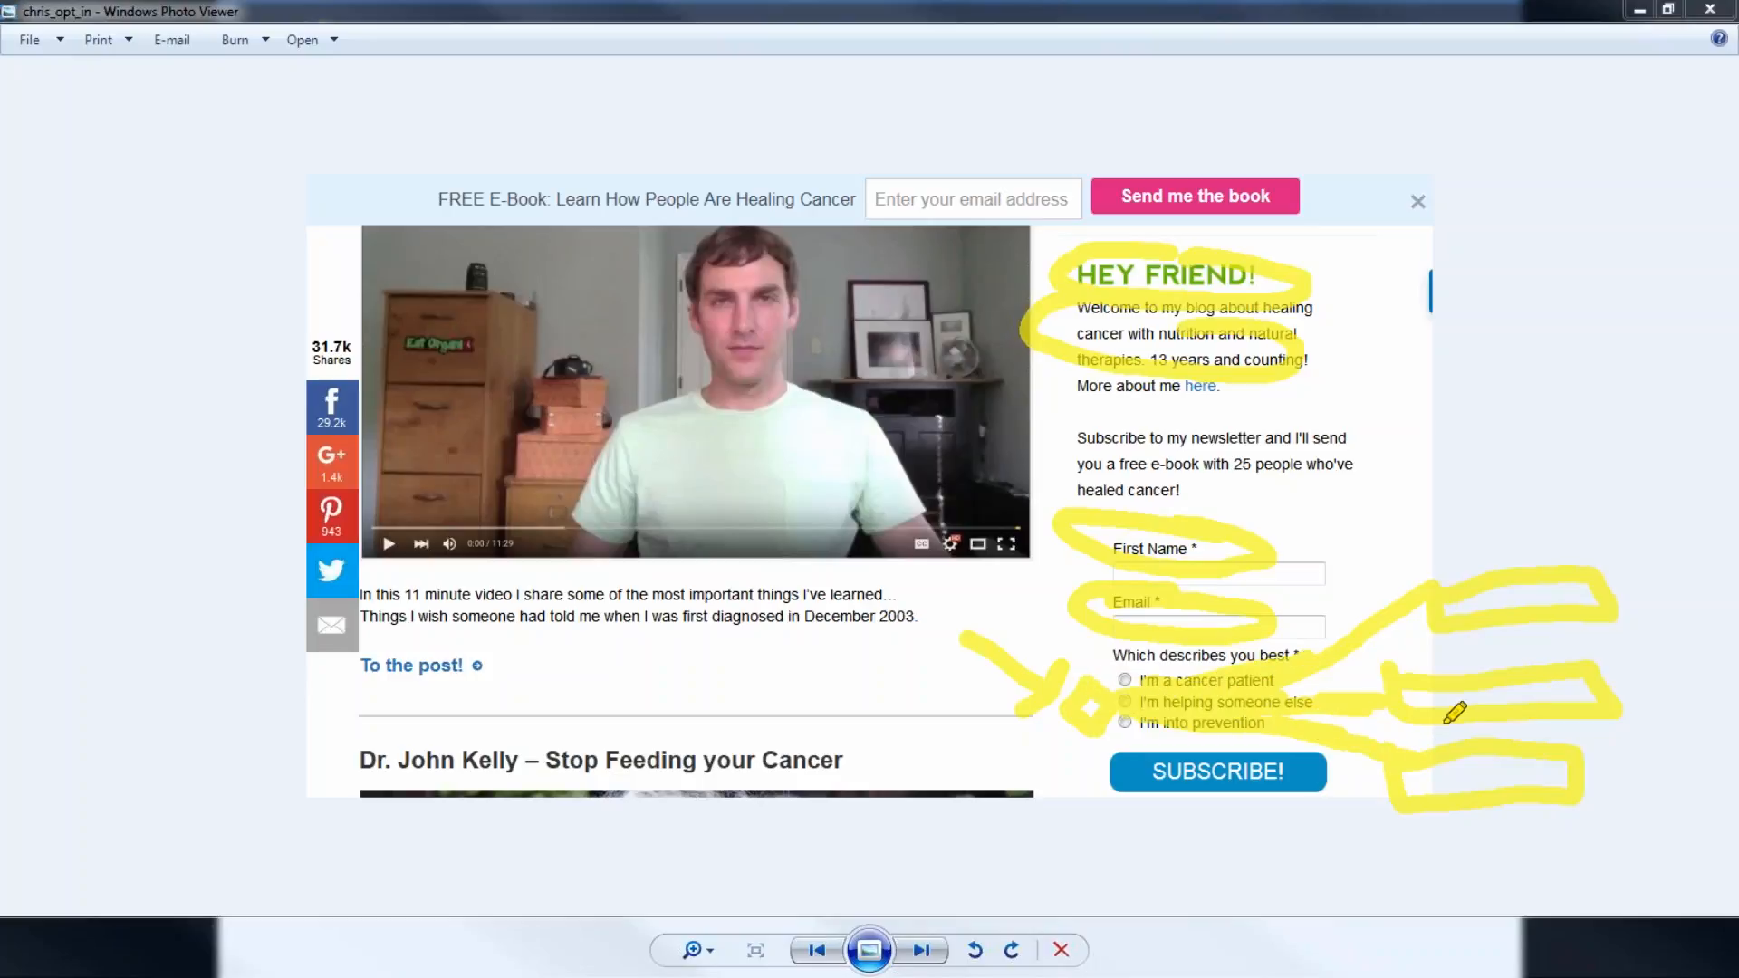
mouse_move(1126, 744)
mouse_down()
mouse_move(1317, 738)
mouse_move(1115, 806)
mouse_move(1096, 766)
mouse_move(1154, 762)
mouse_up()
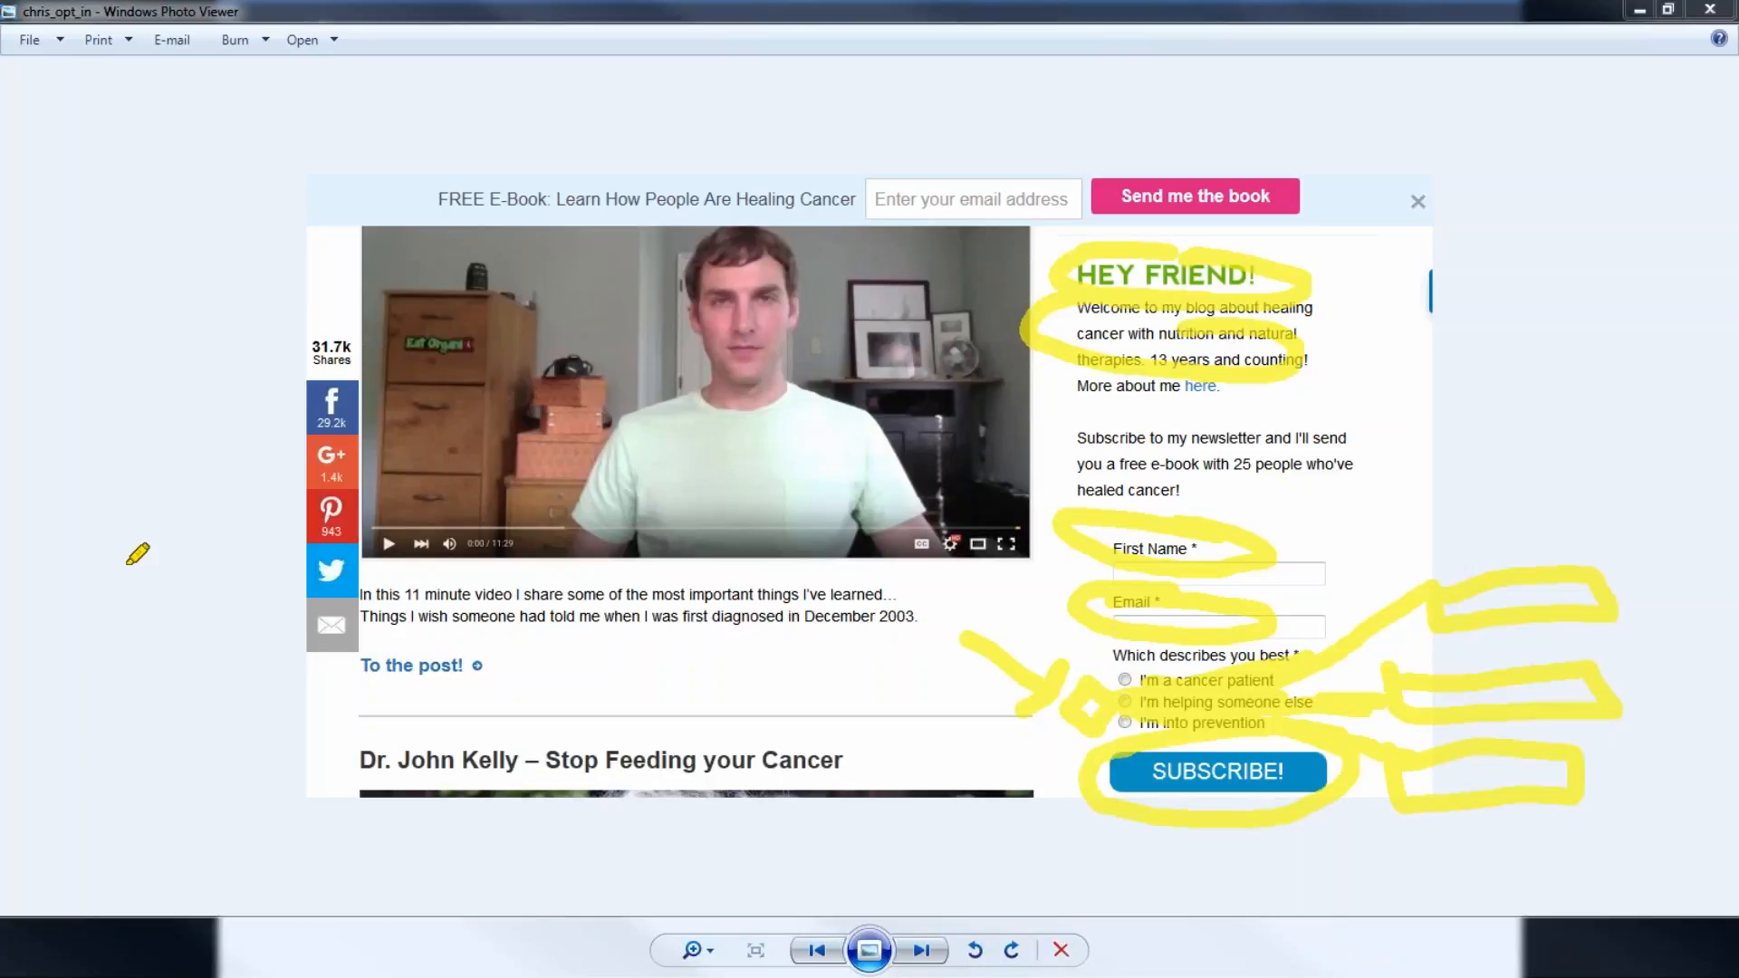
key(Escape)
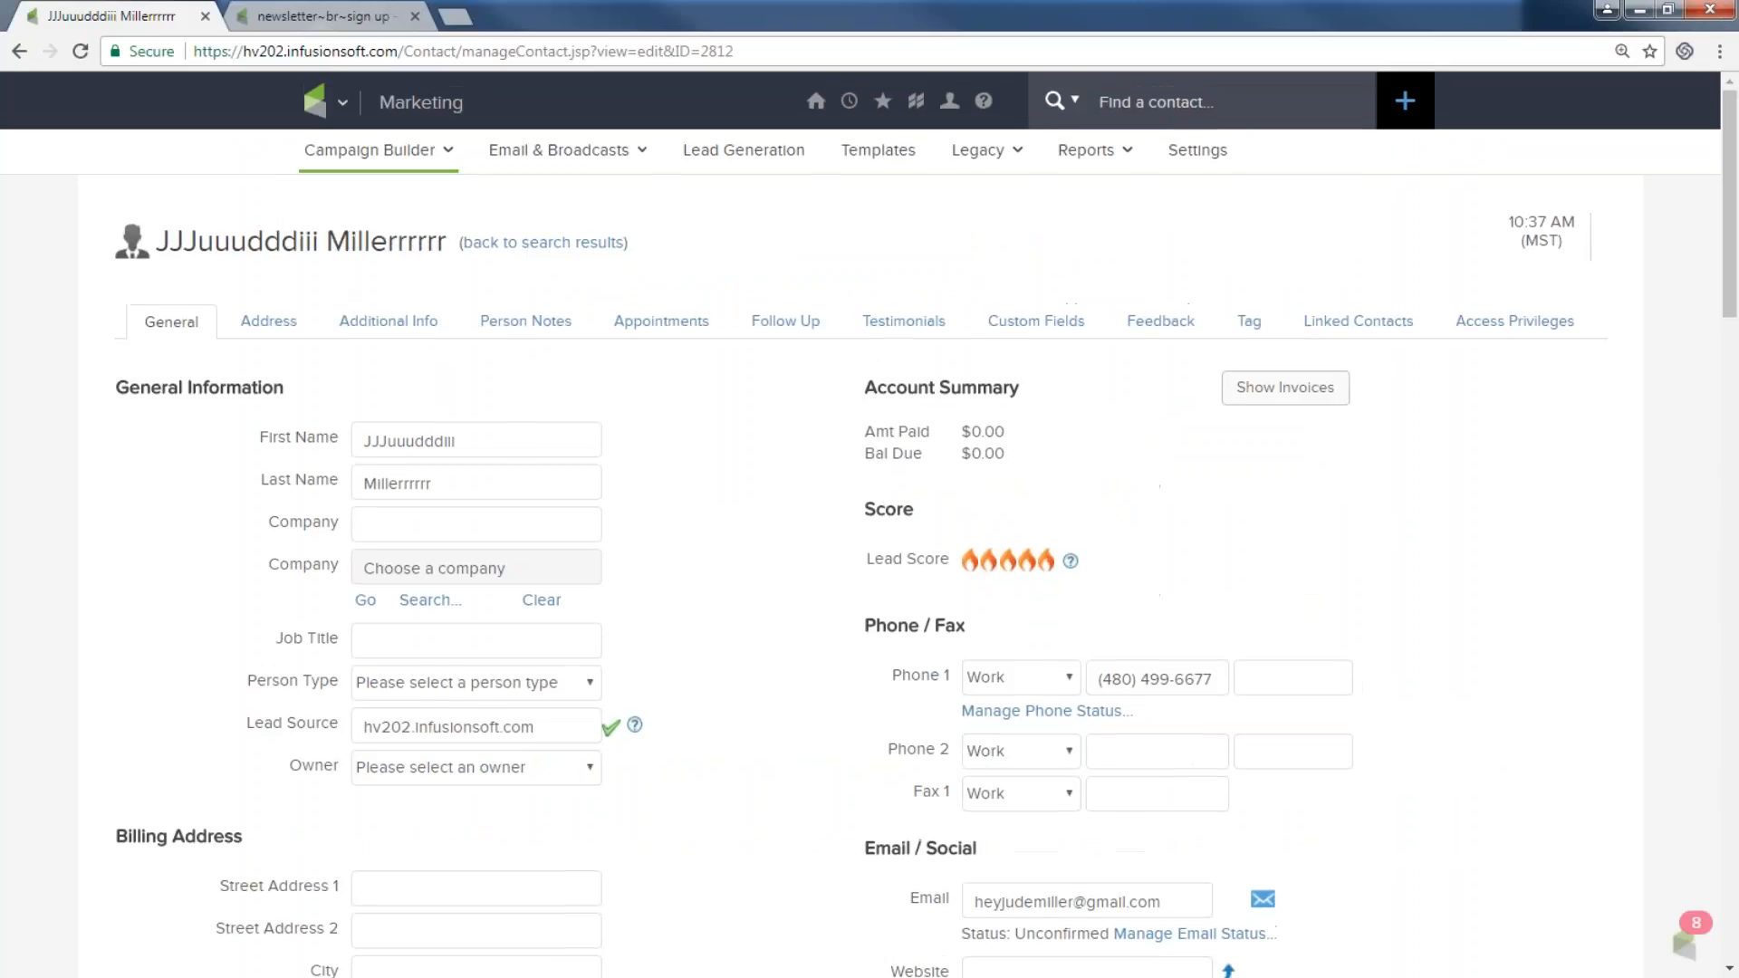
Open the Get my newsletter campaign from the Campaign Builder list.
click(344, 90)
click(744, 203)
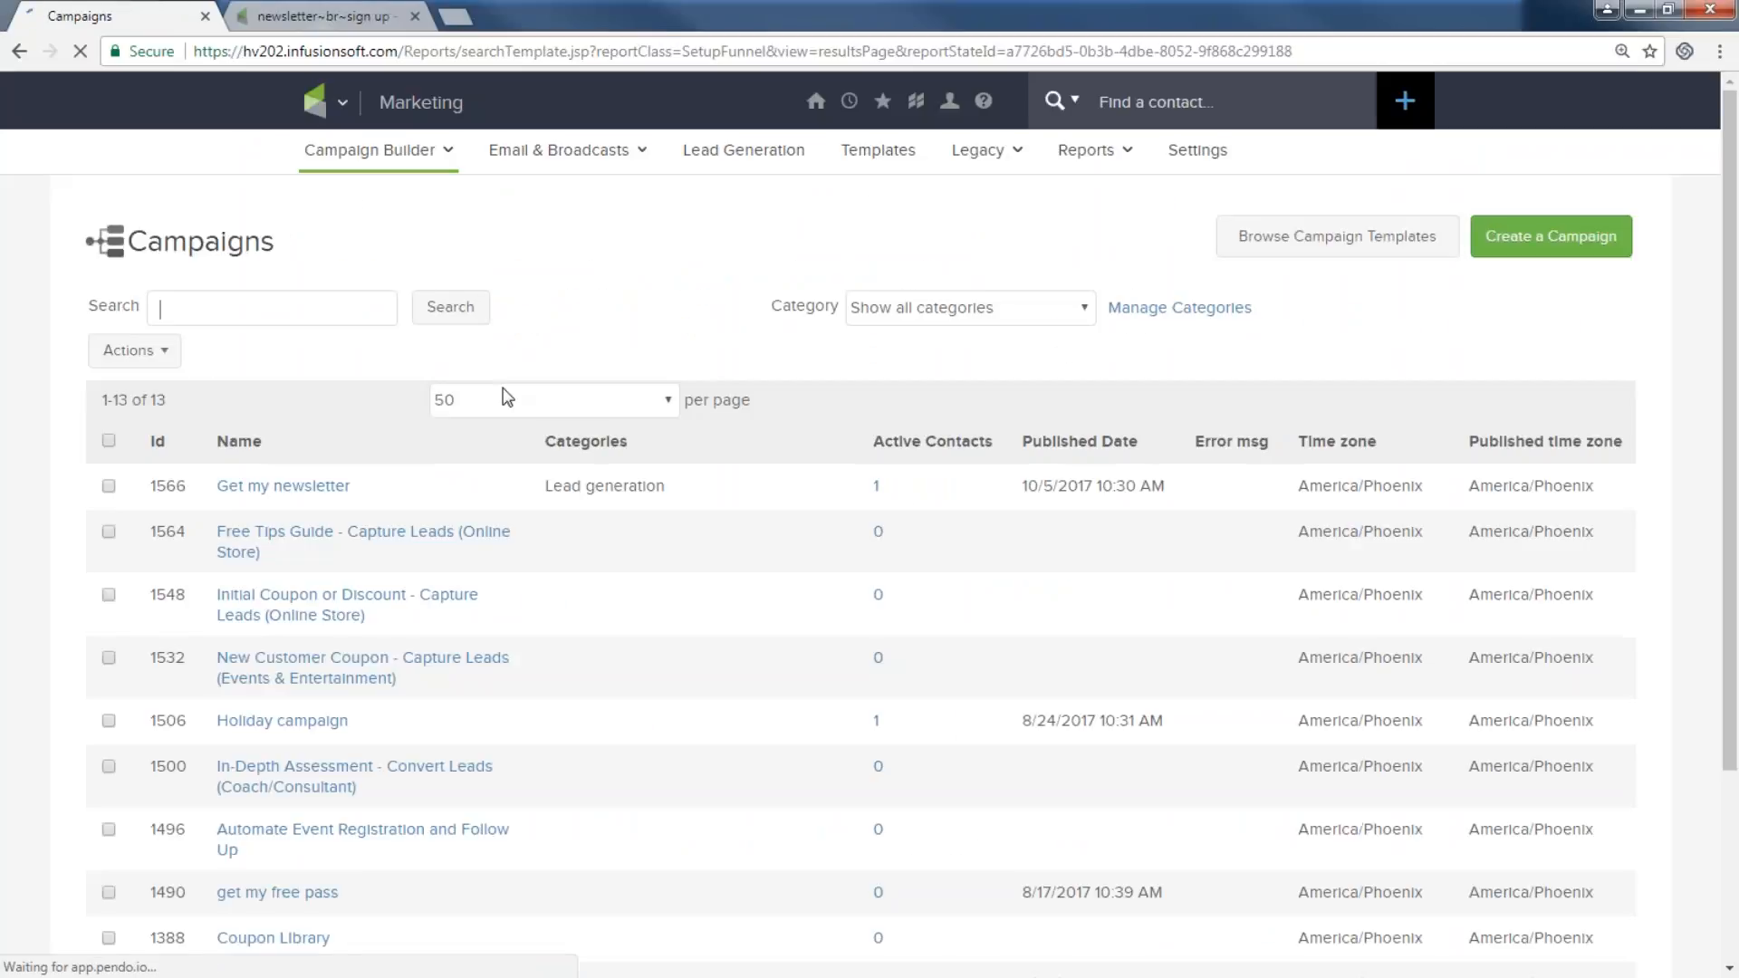
click(338, 496)
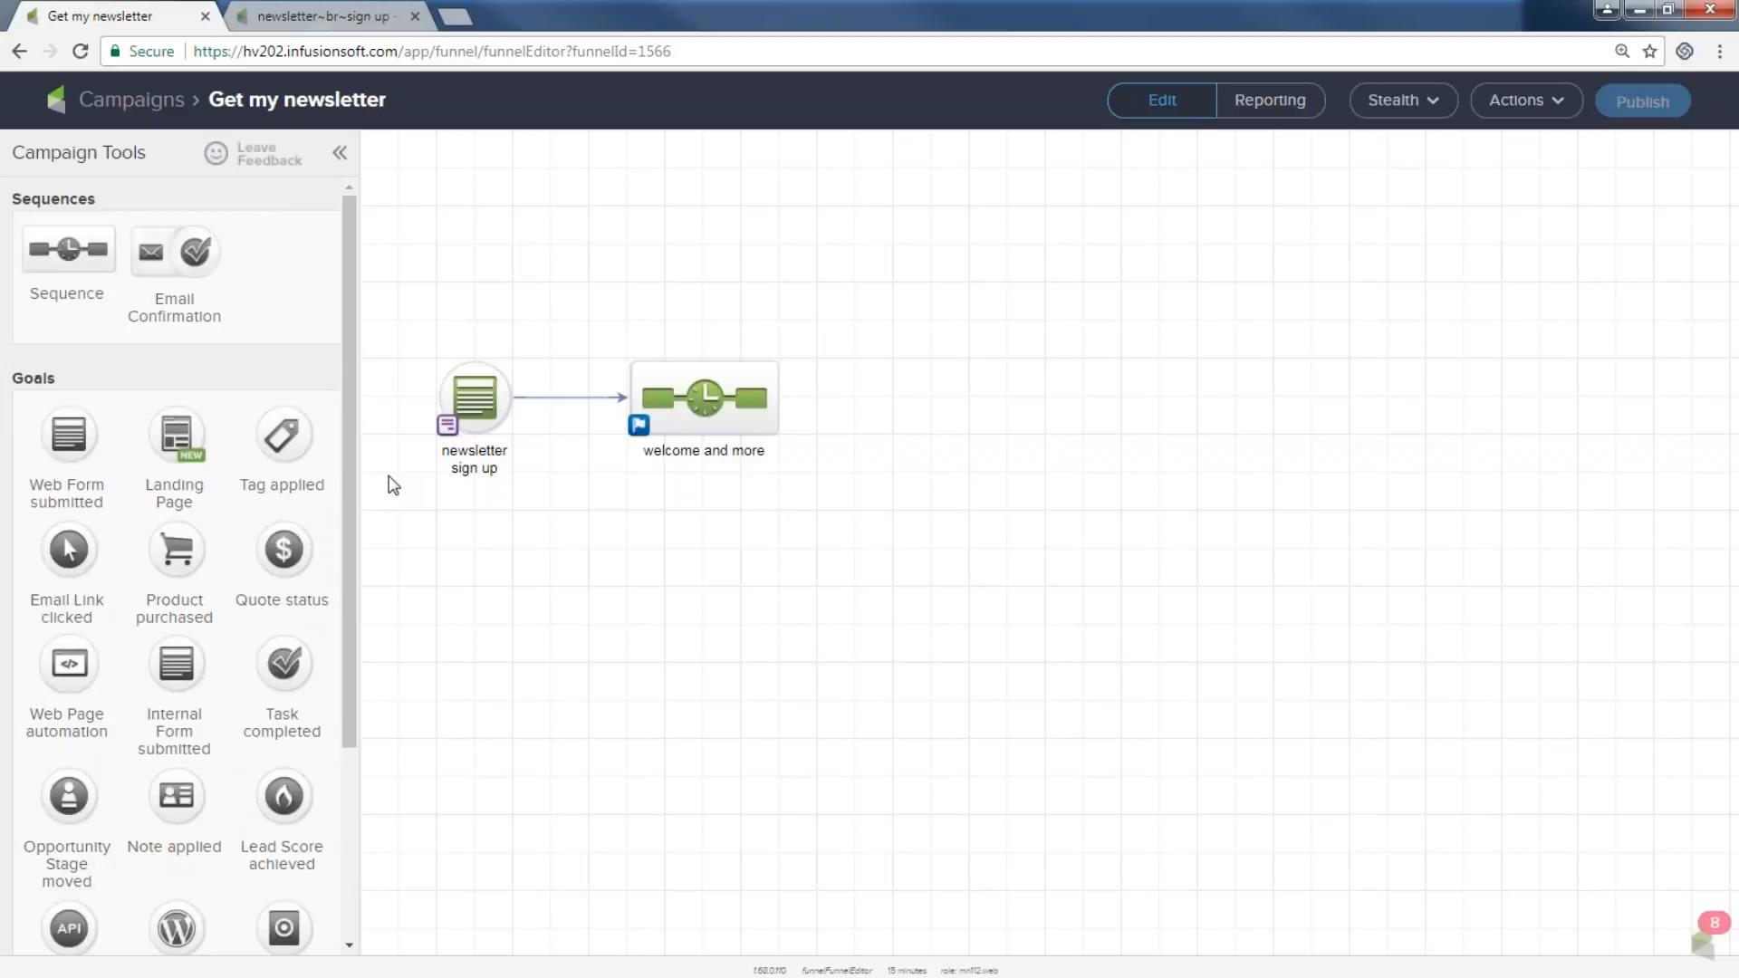
Check which tag the welcome and more sequence's Apply 1 tag step applies, then return to Campaigns.
double_click(681, 406)
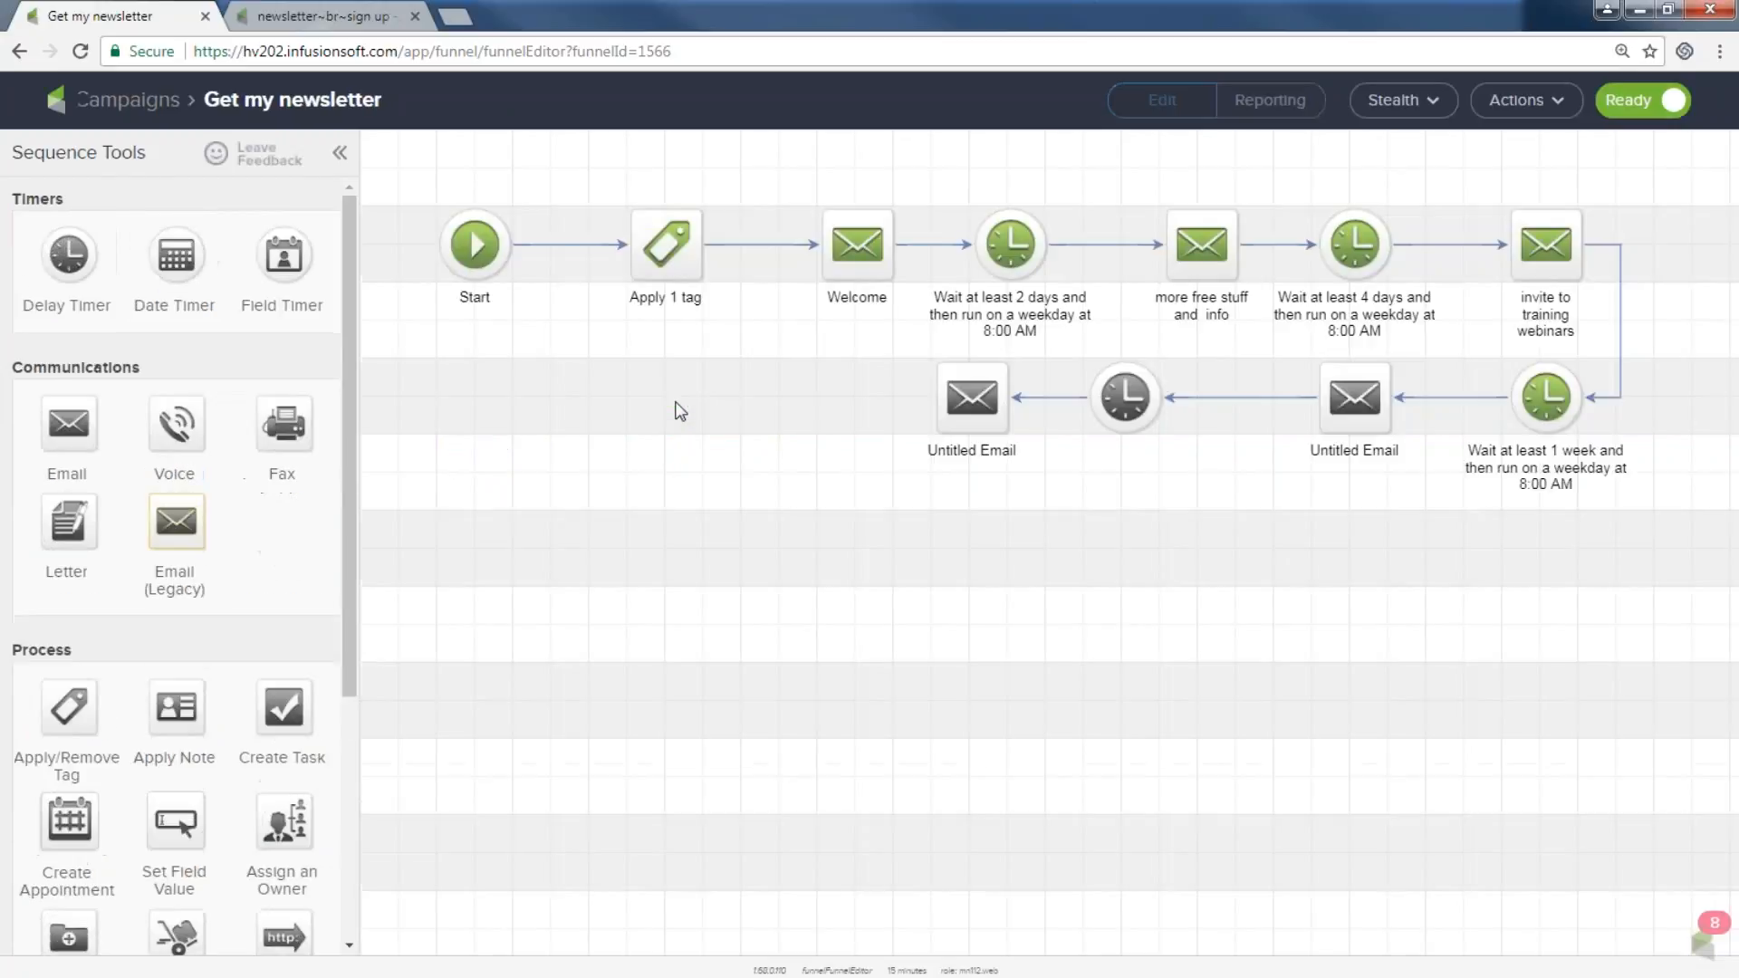
drag(594, 194, 670, 268)
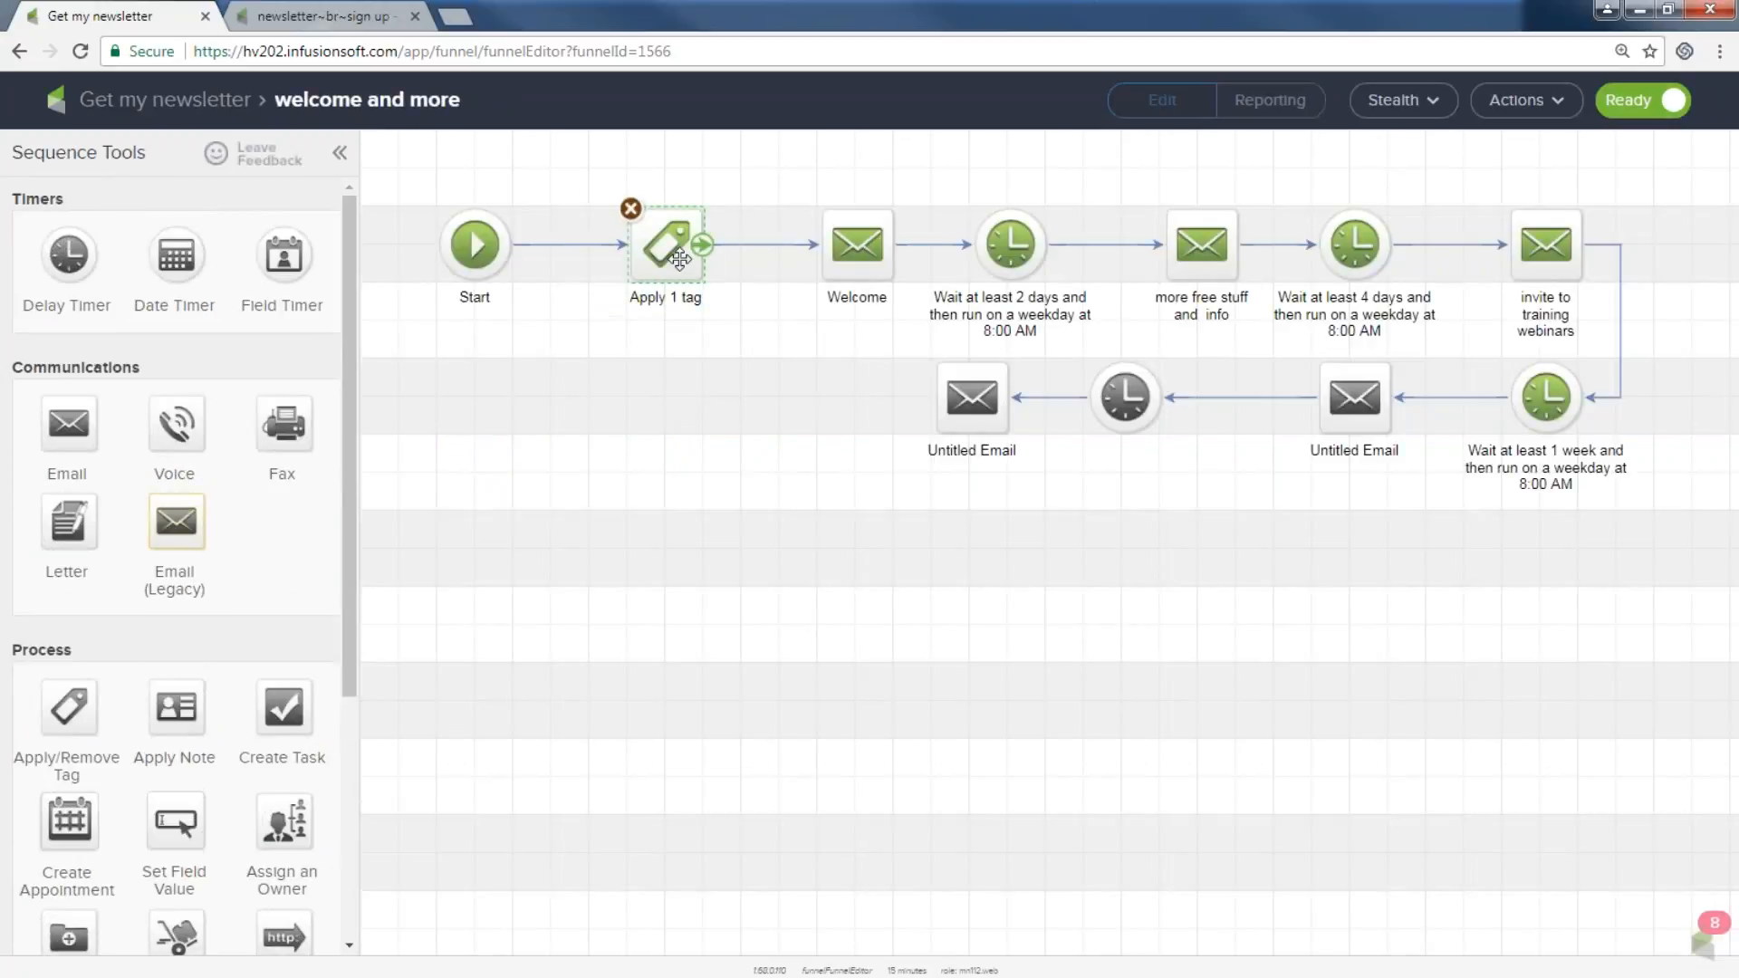
double_click(675, 263)
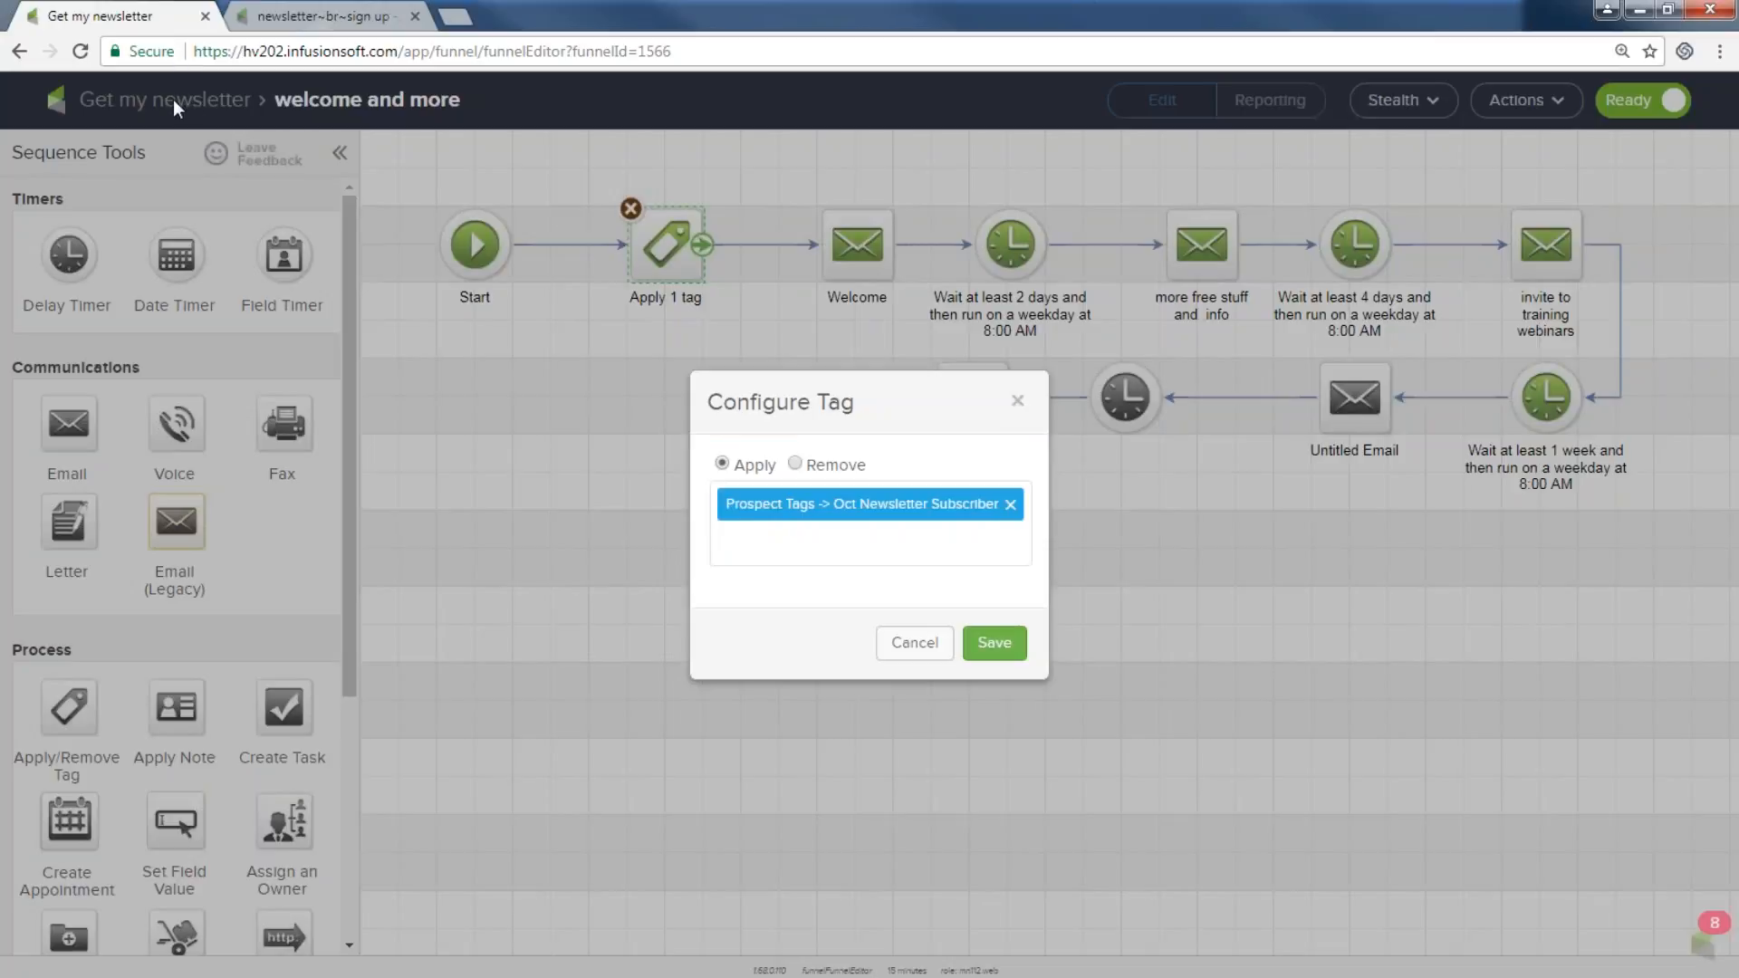
click(915, 644)
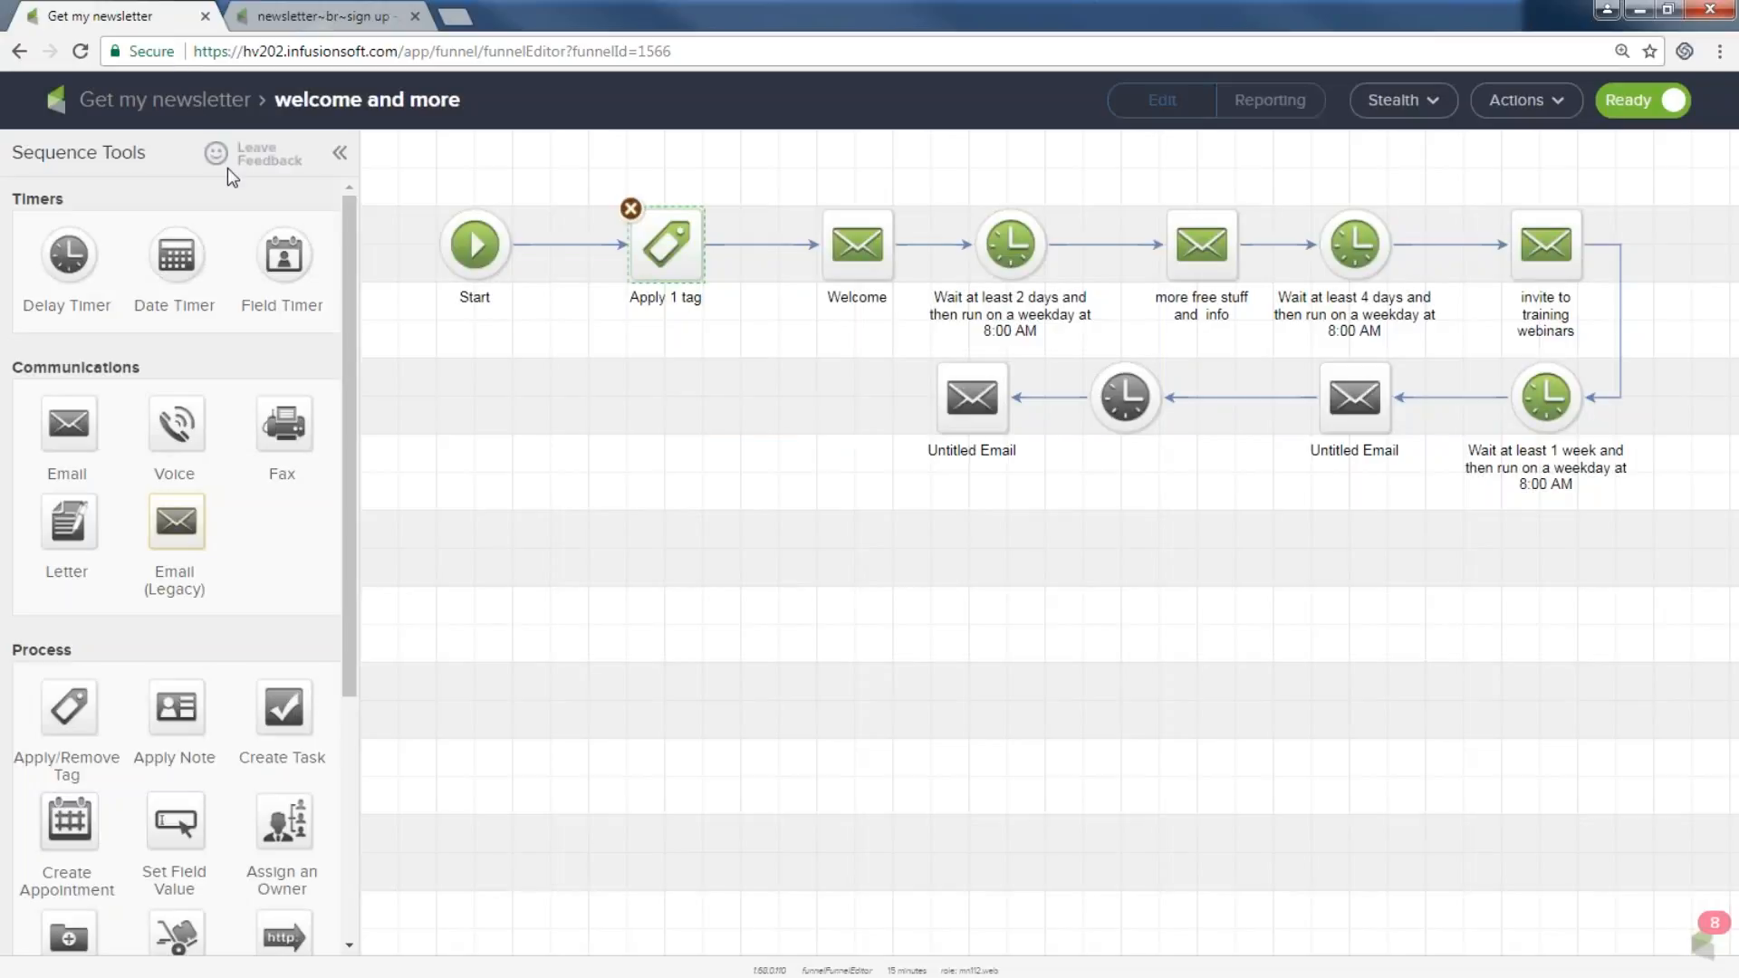
click(203, 102)
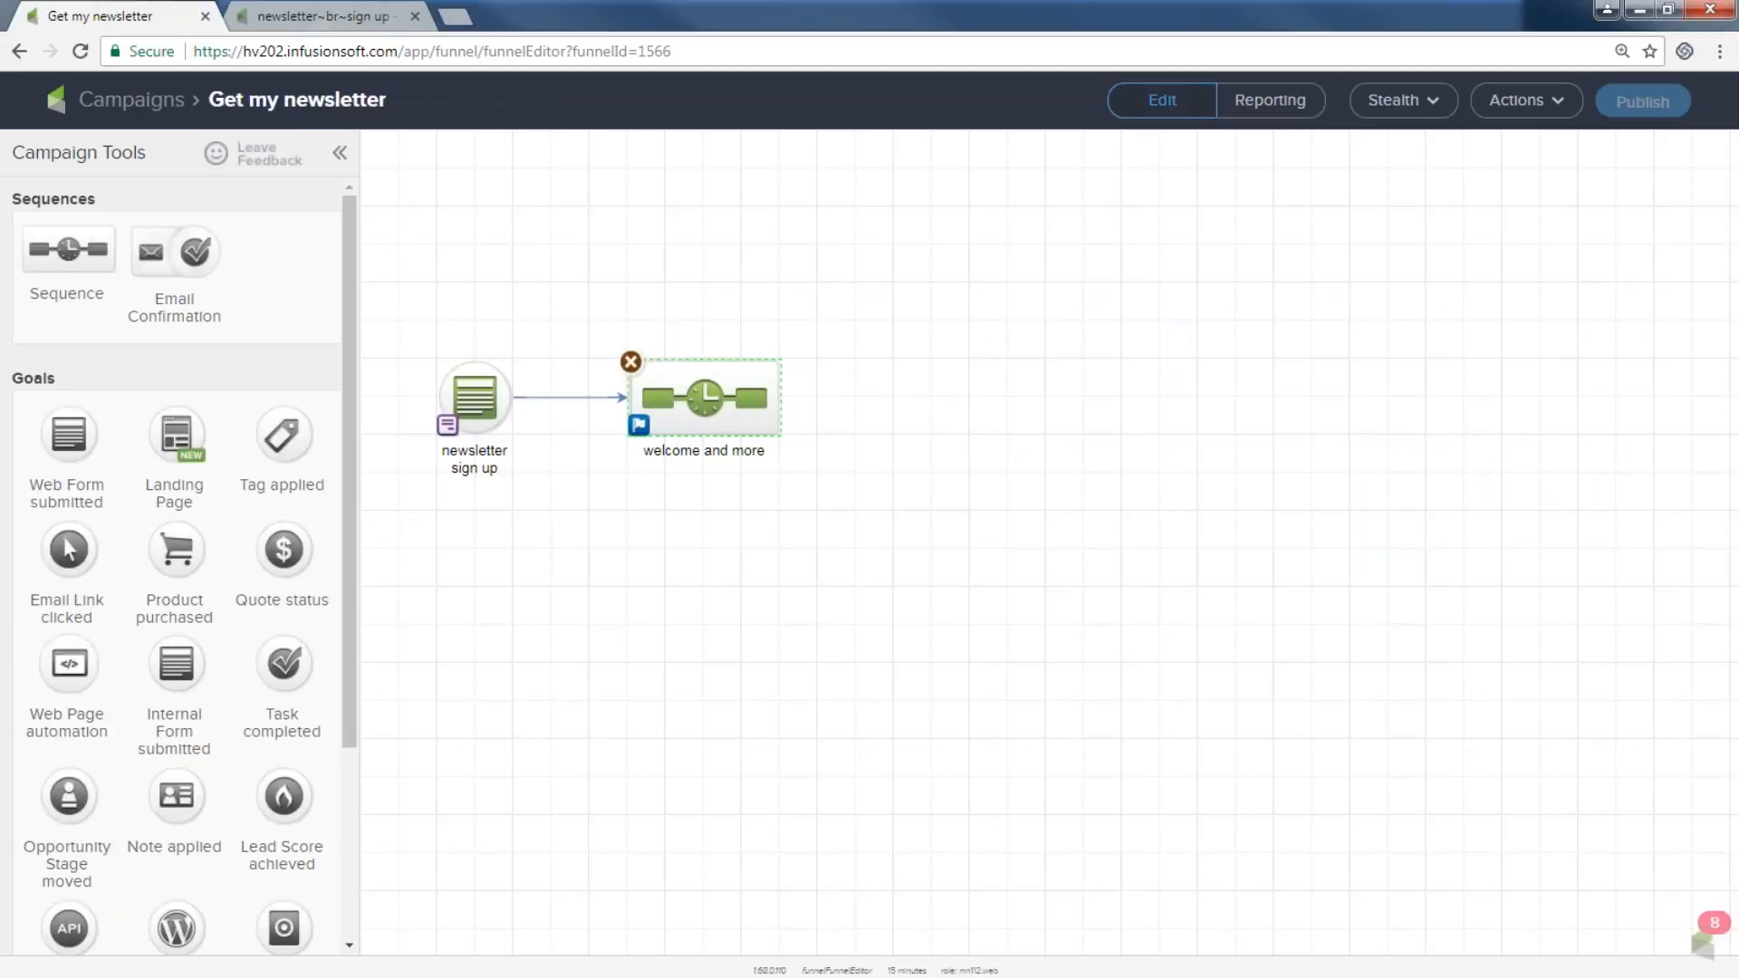
click(160, 101)
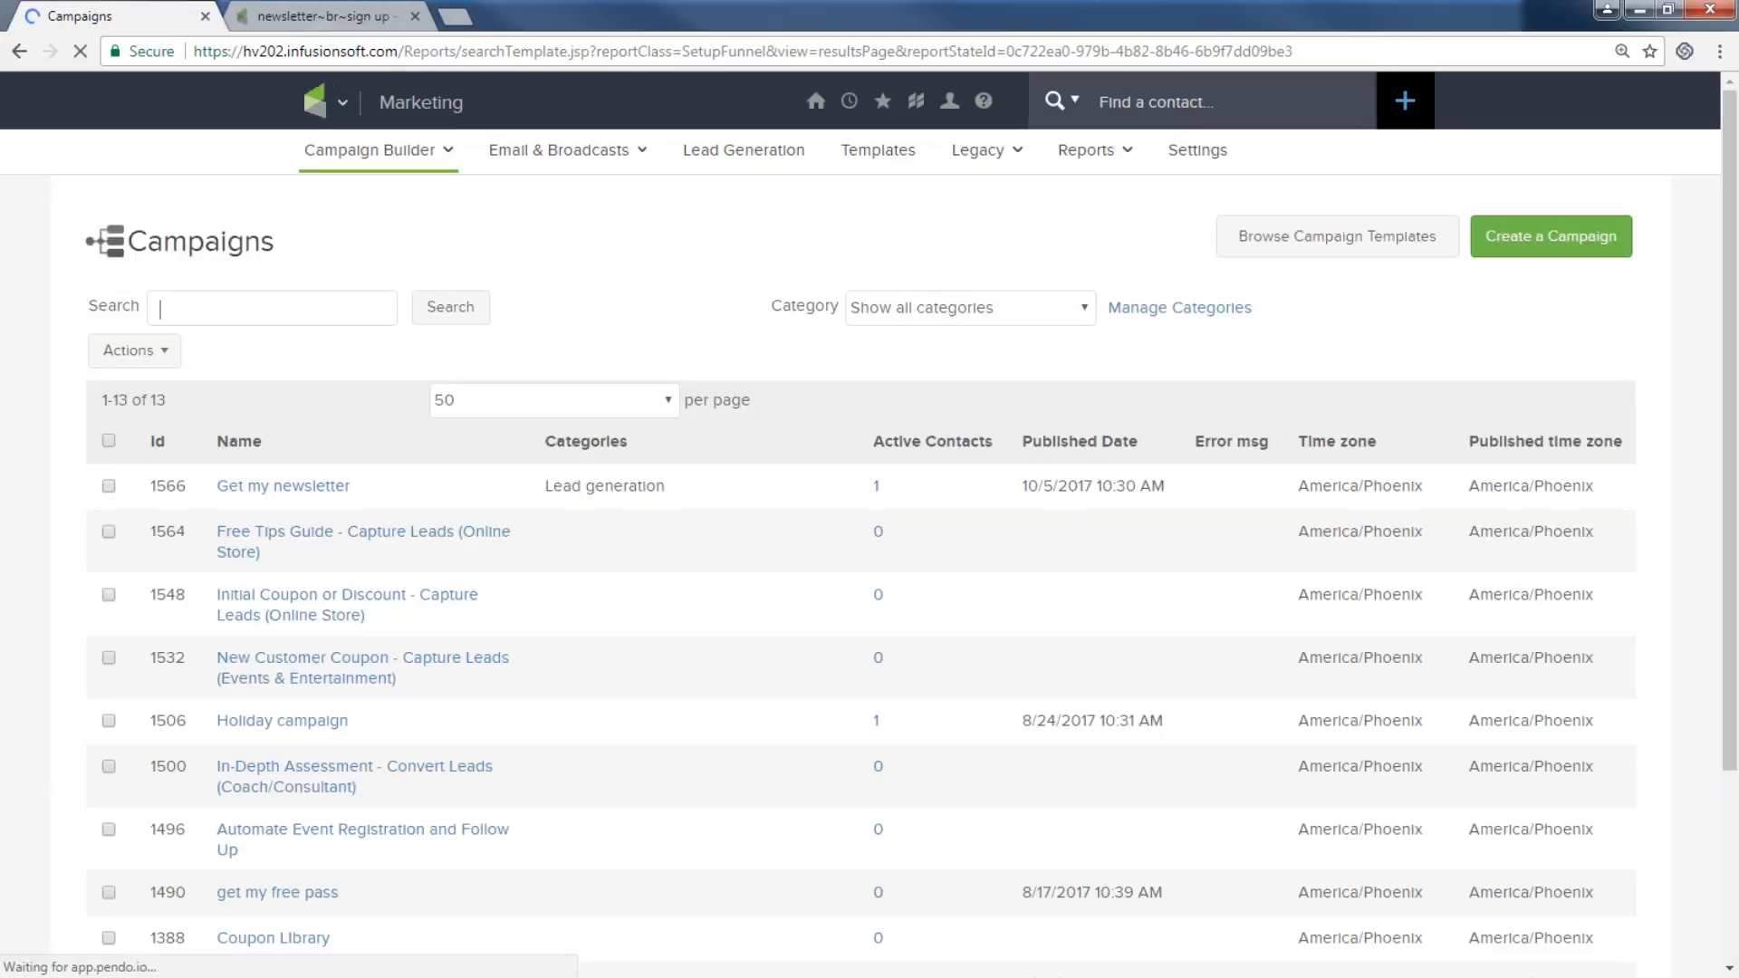
Search contacts for those tagged Oct Newsletter Subscriber.
click(360, 107)
click(534, 206)
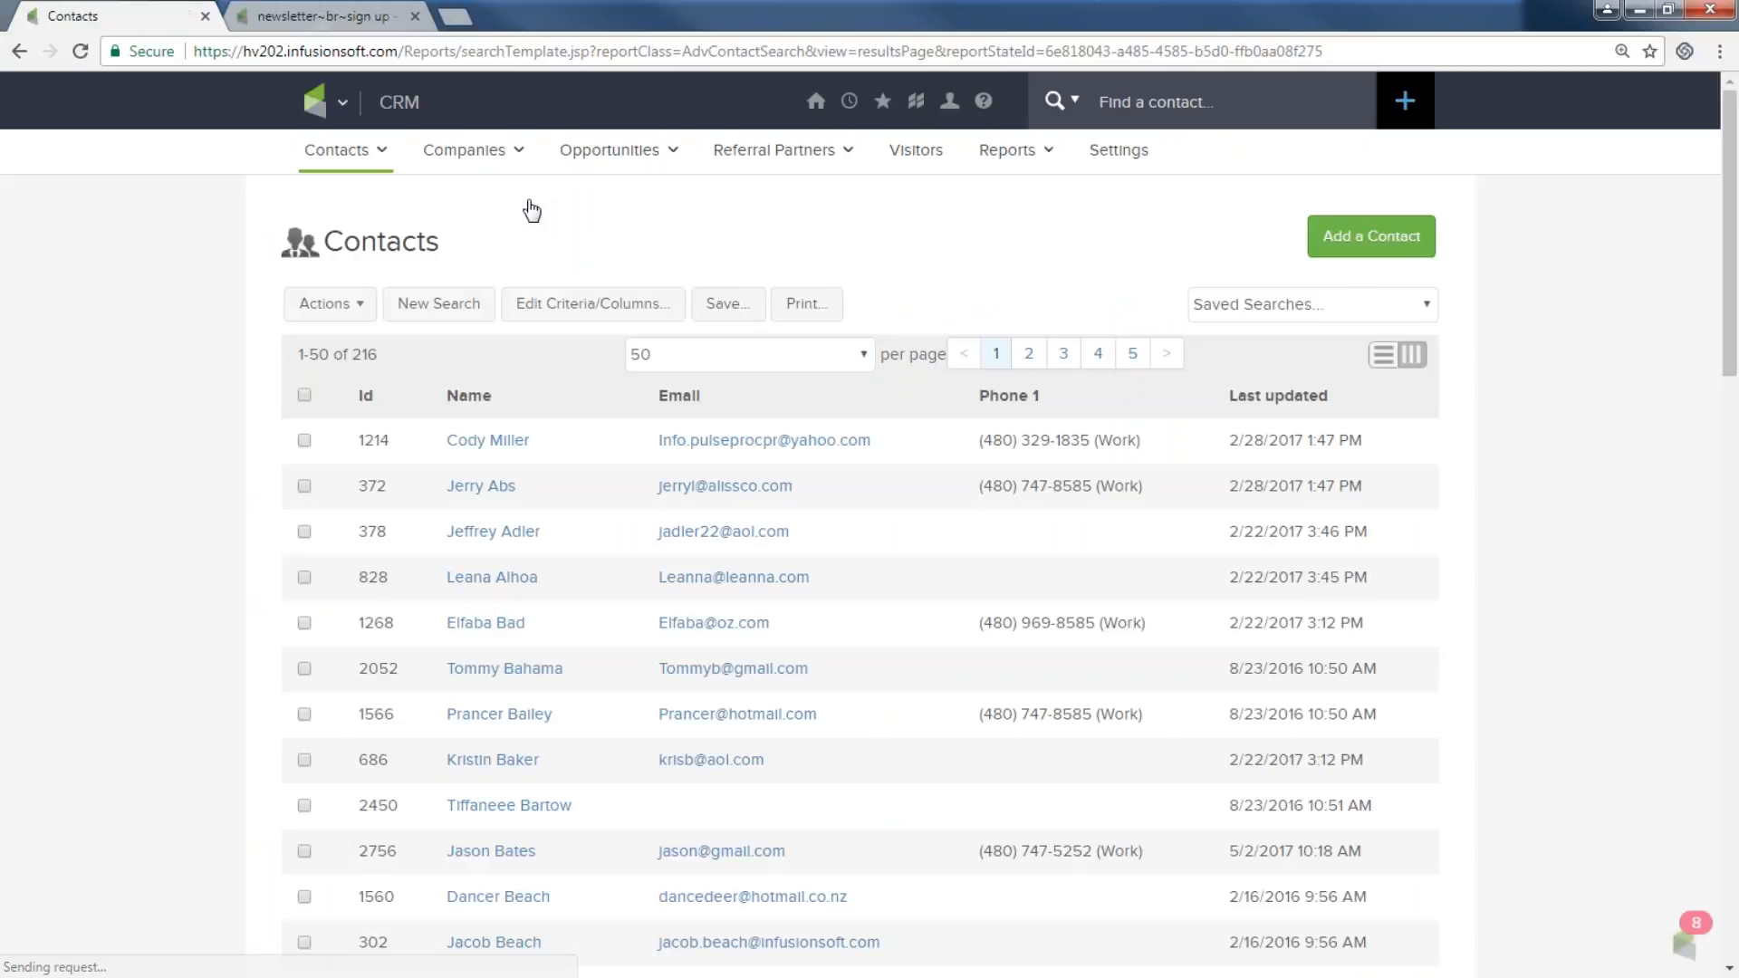
click(439, 303)
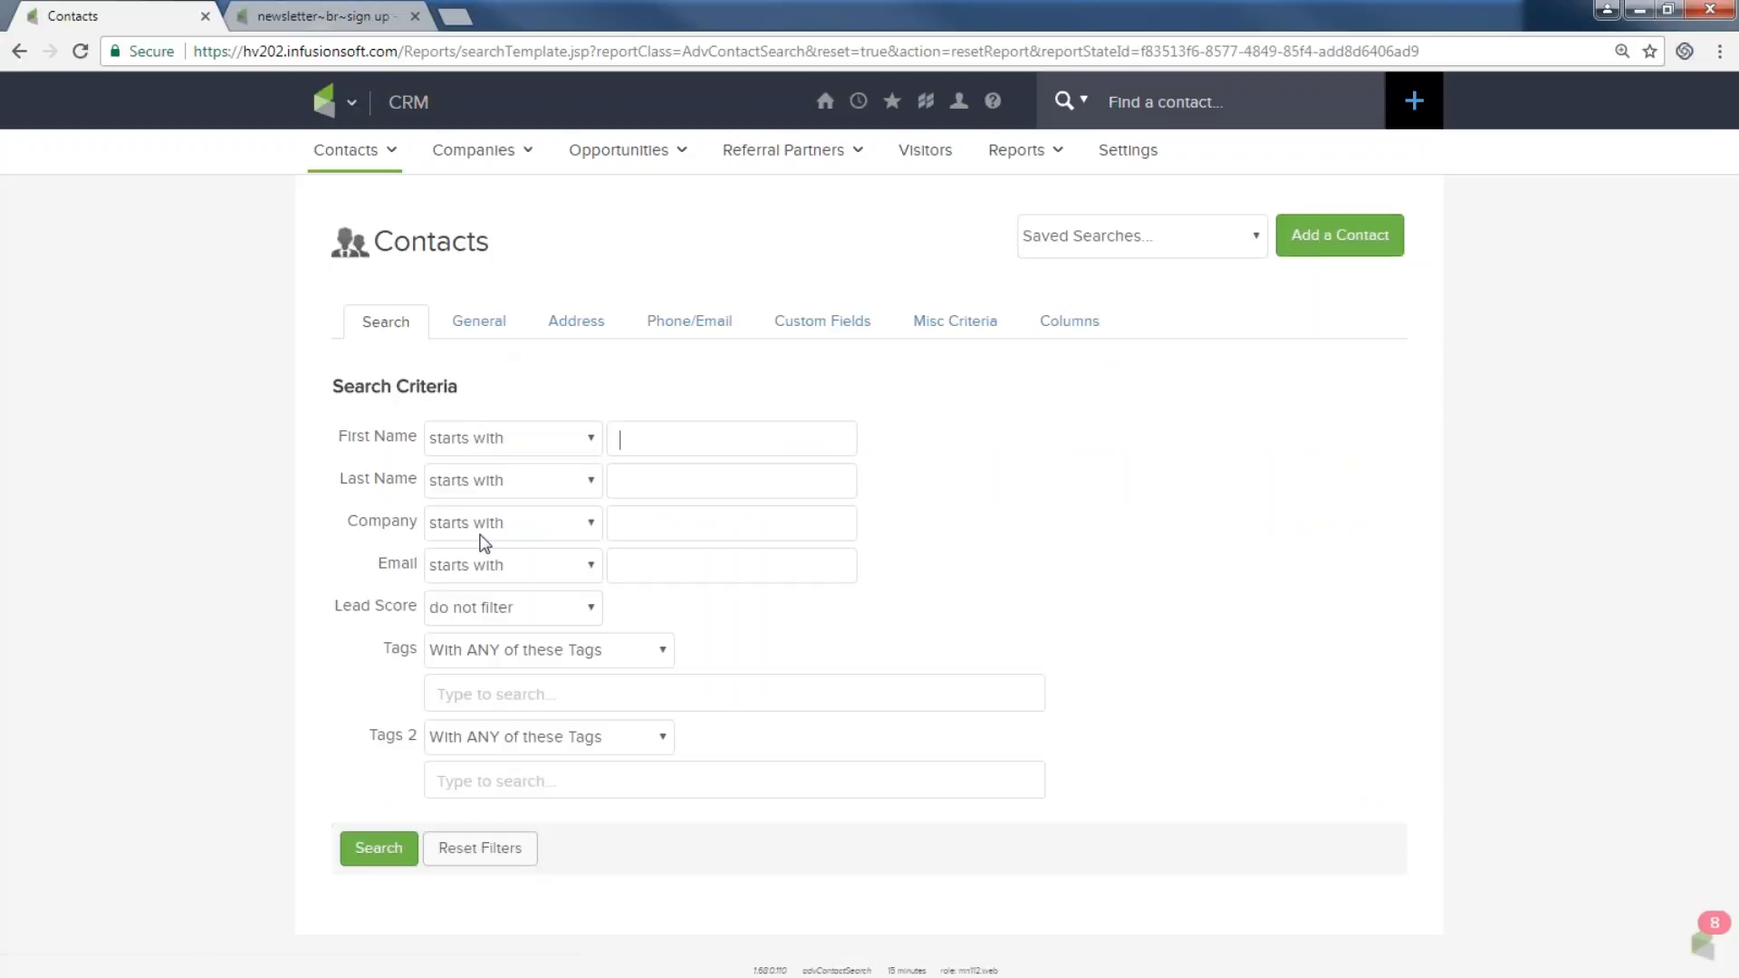
click(518, 694)
text(oc)
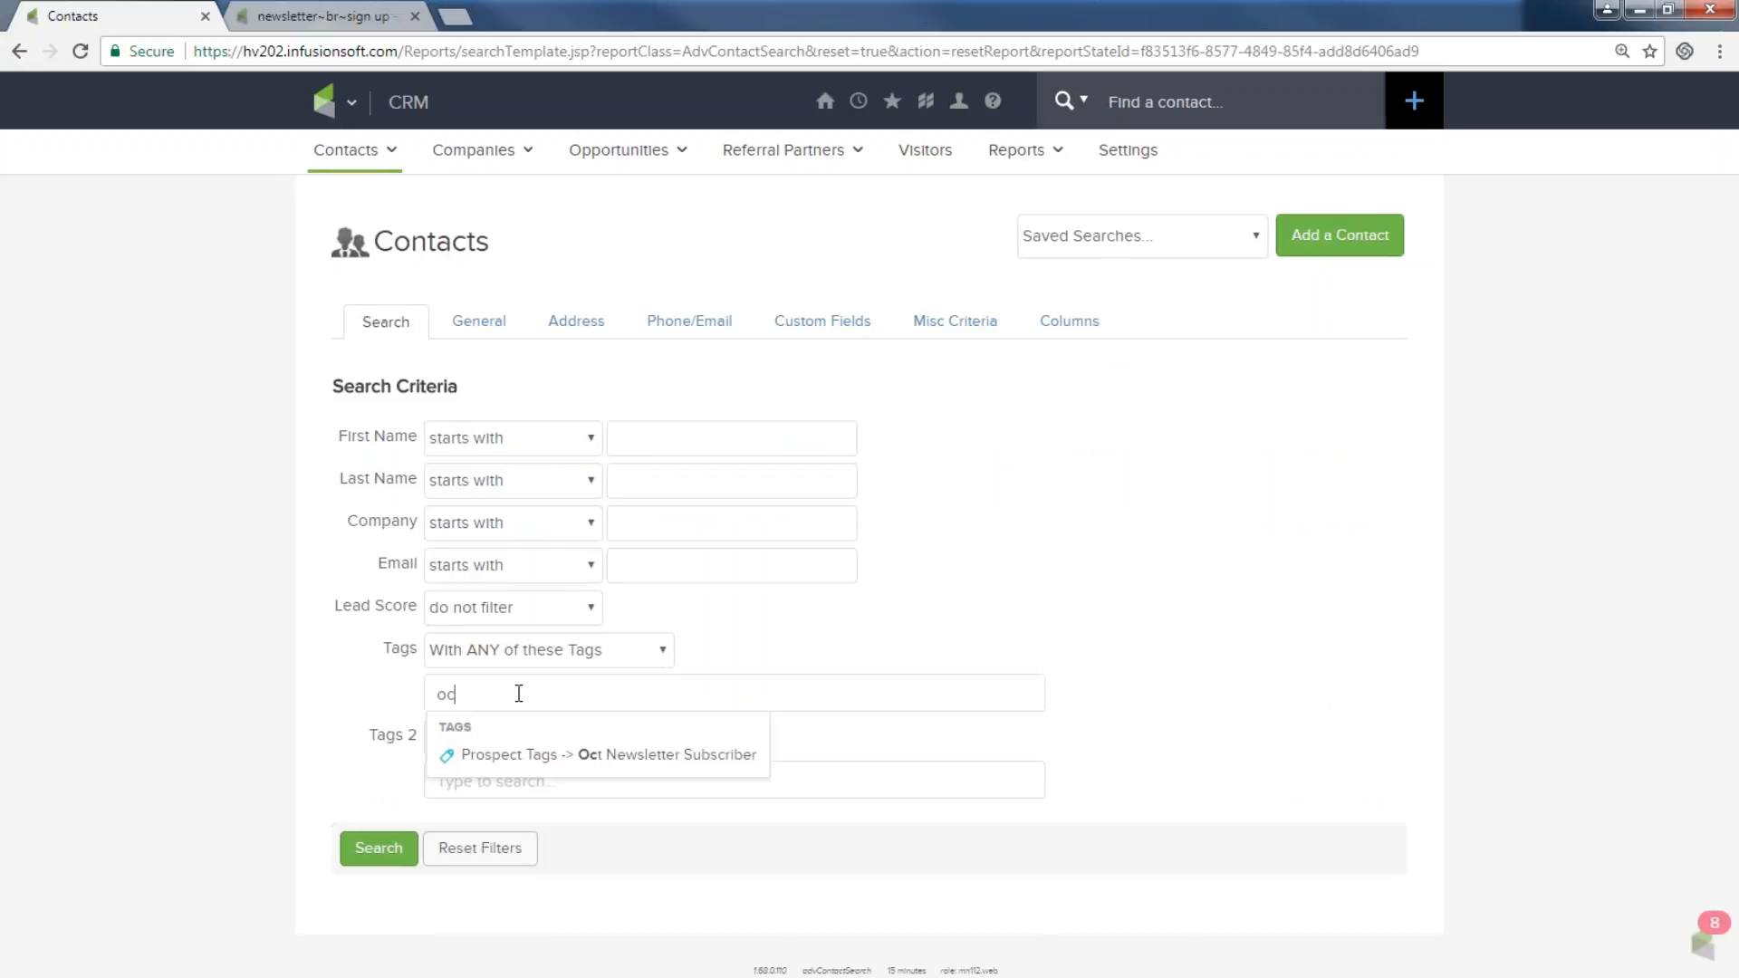
click(629, 755)
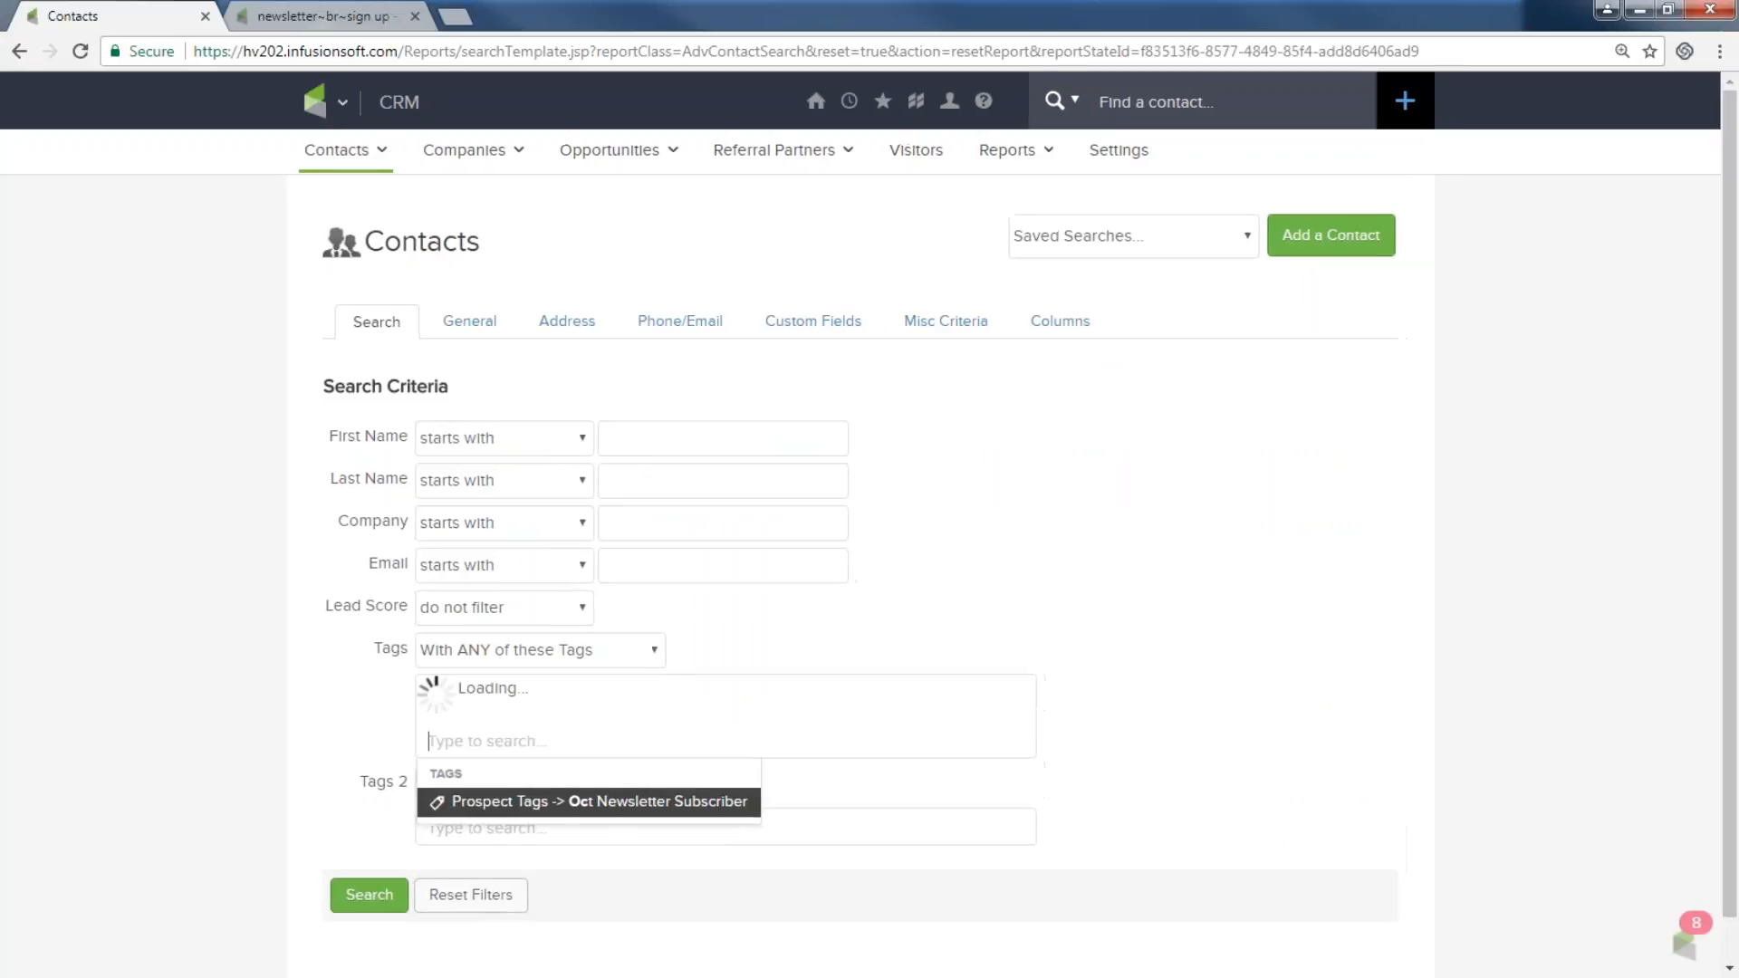
click(380, 896)
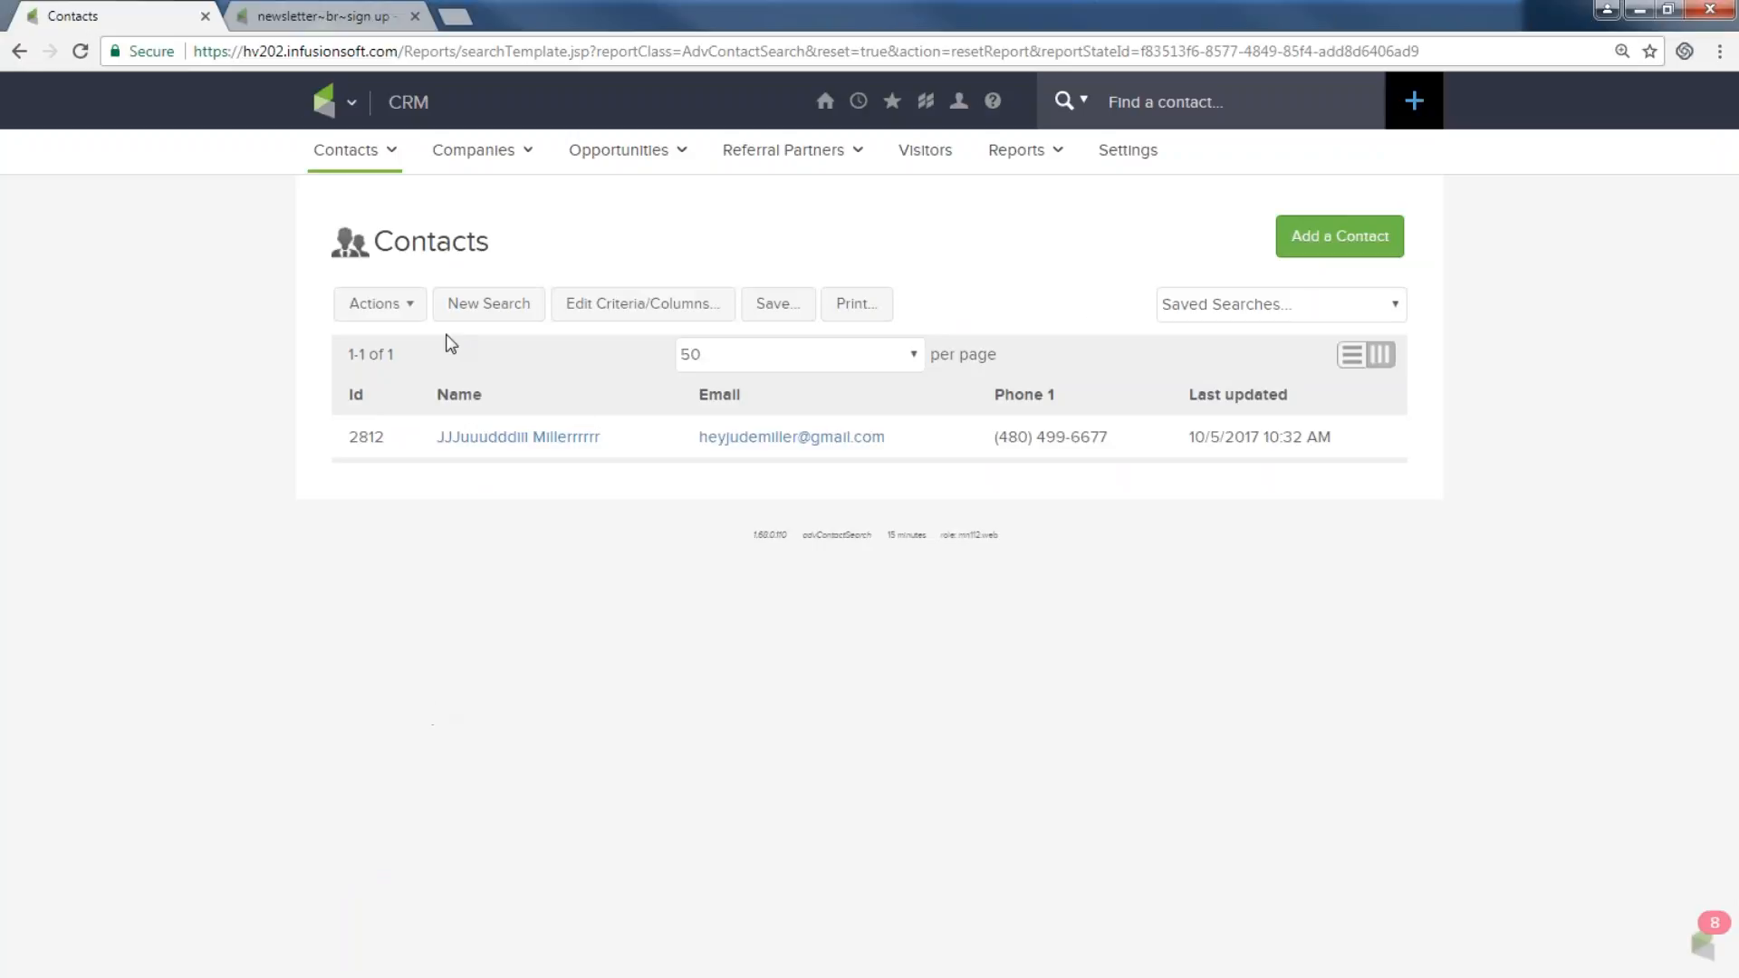
Start sending a broadcast to the found contacts.
click(408, 313)
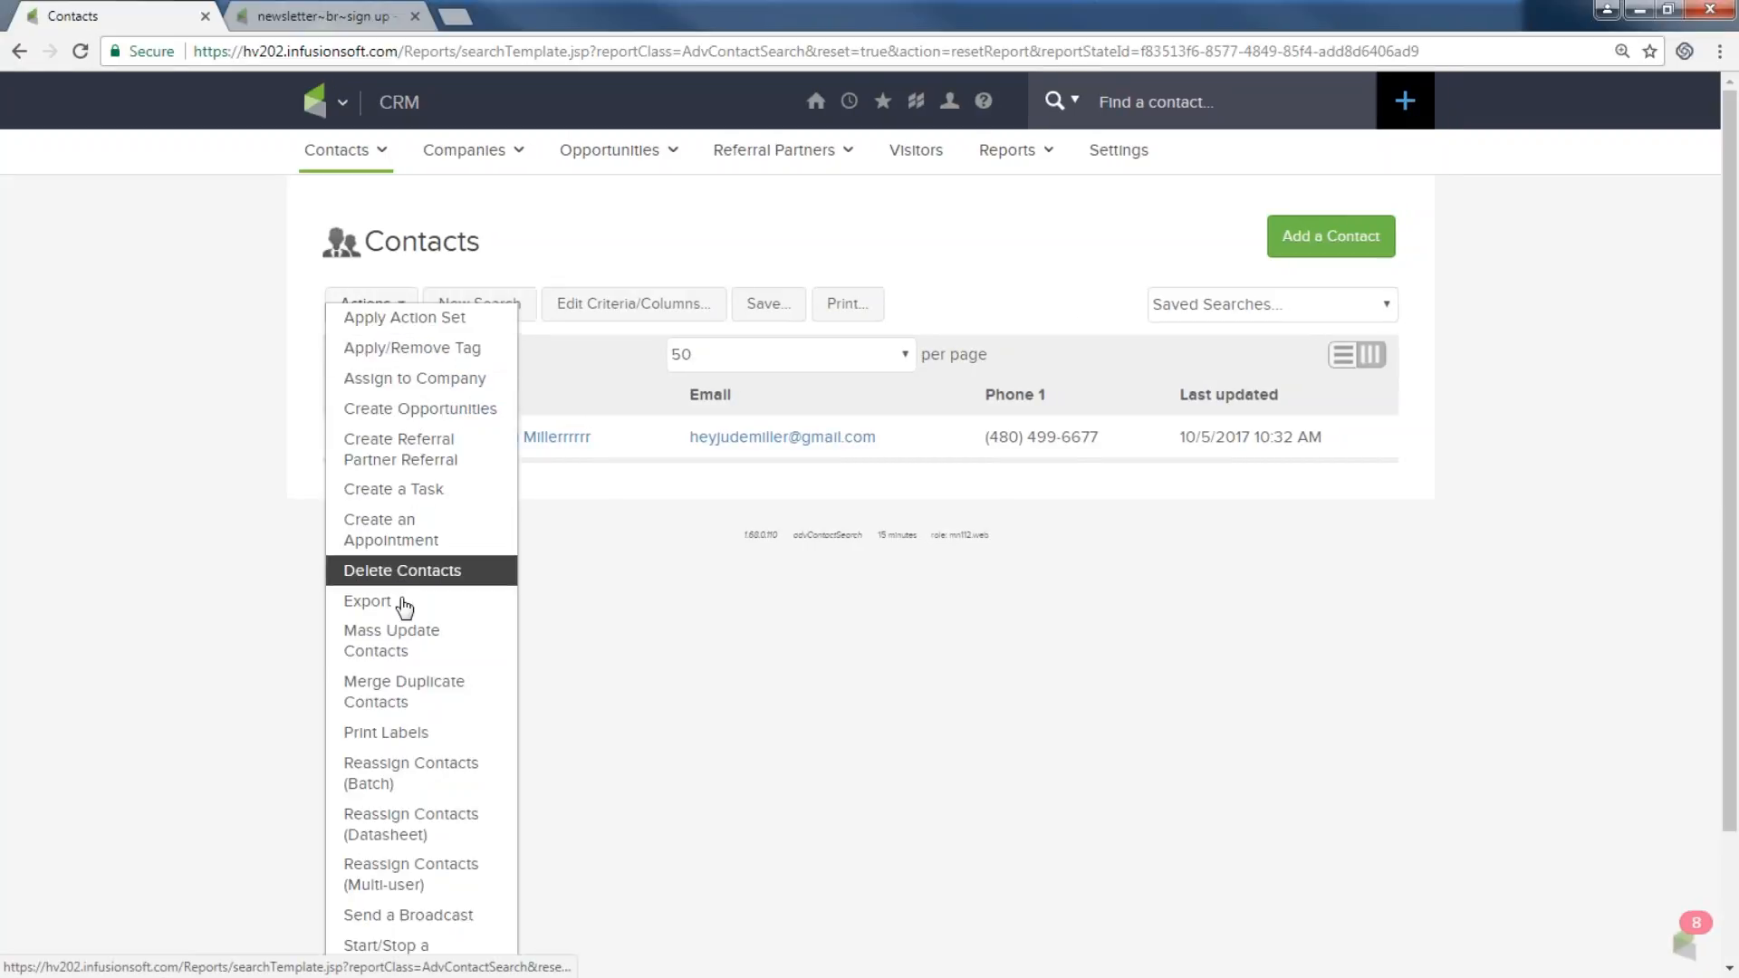
scroll(412, 634, down, 2)
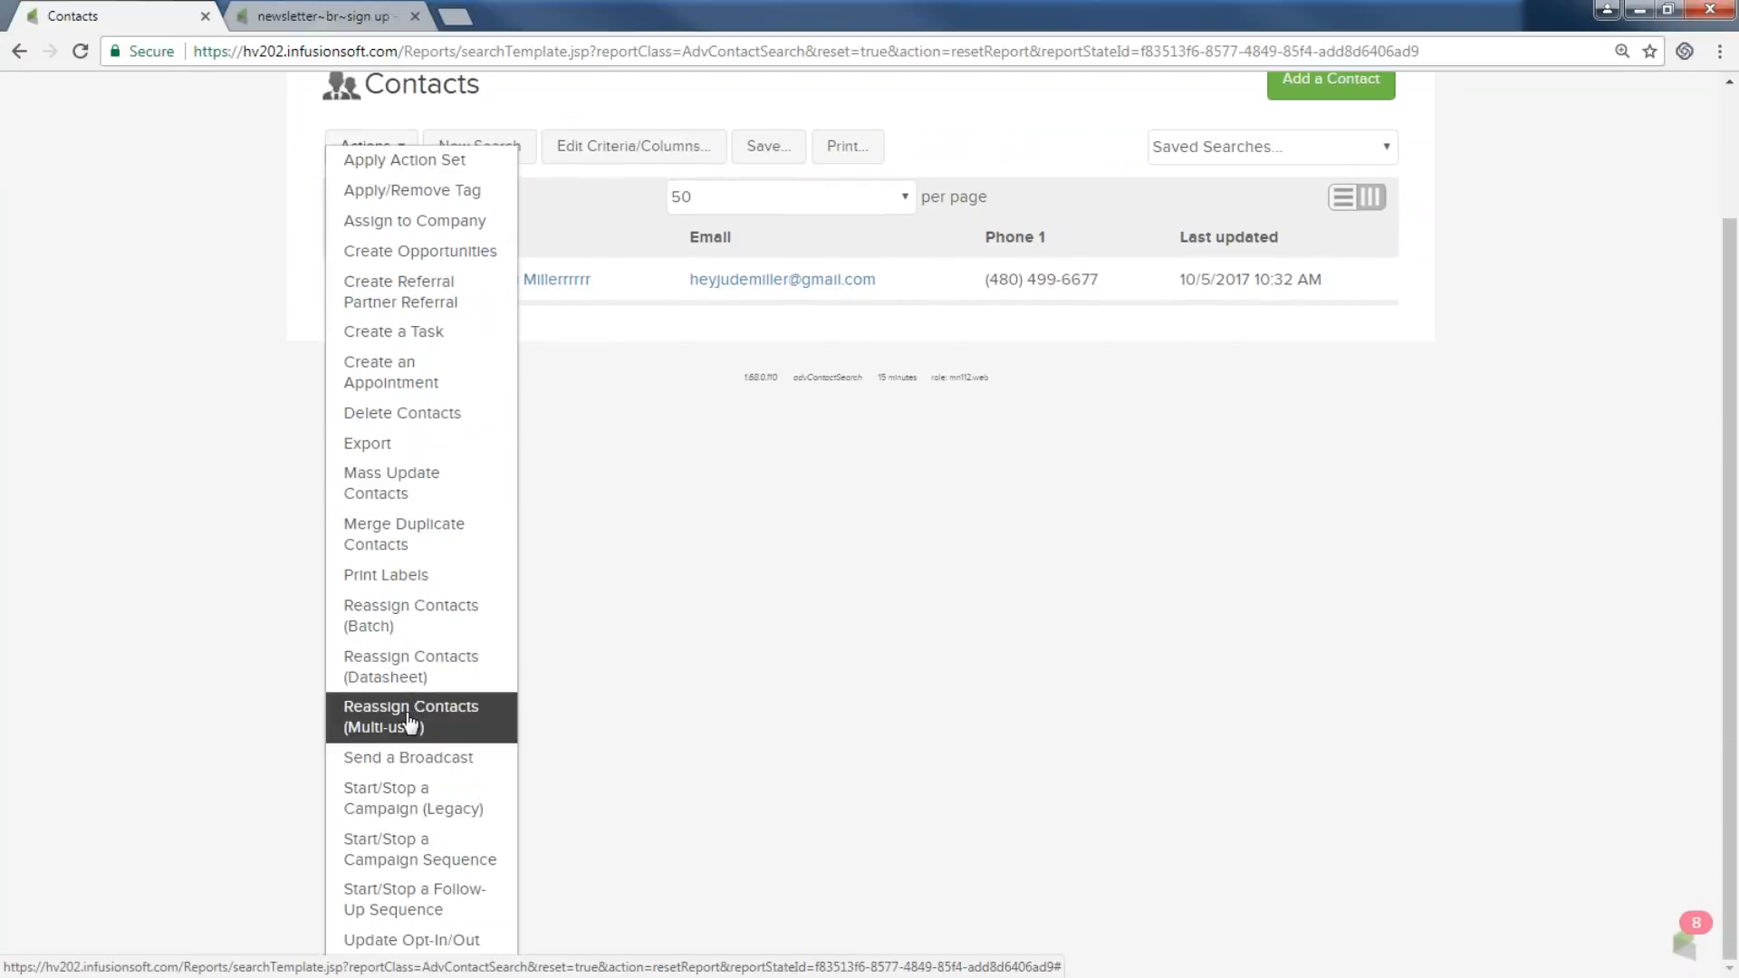
click(404, 759)
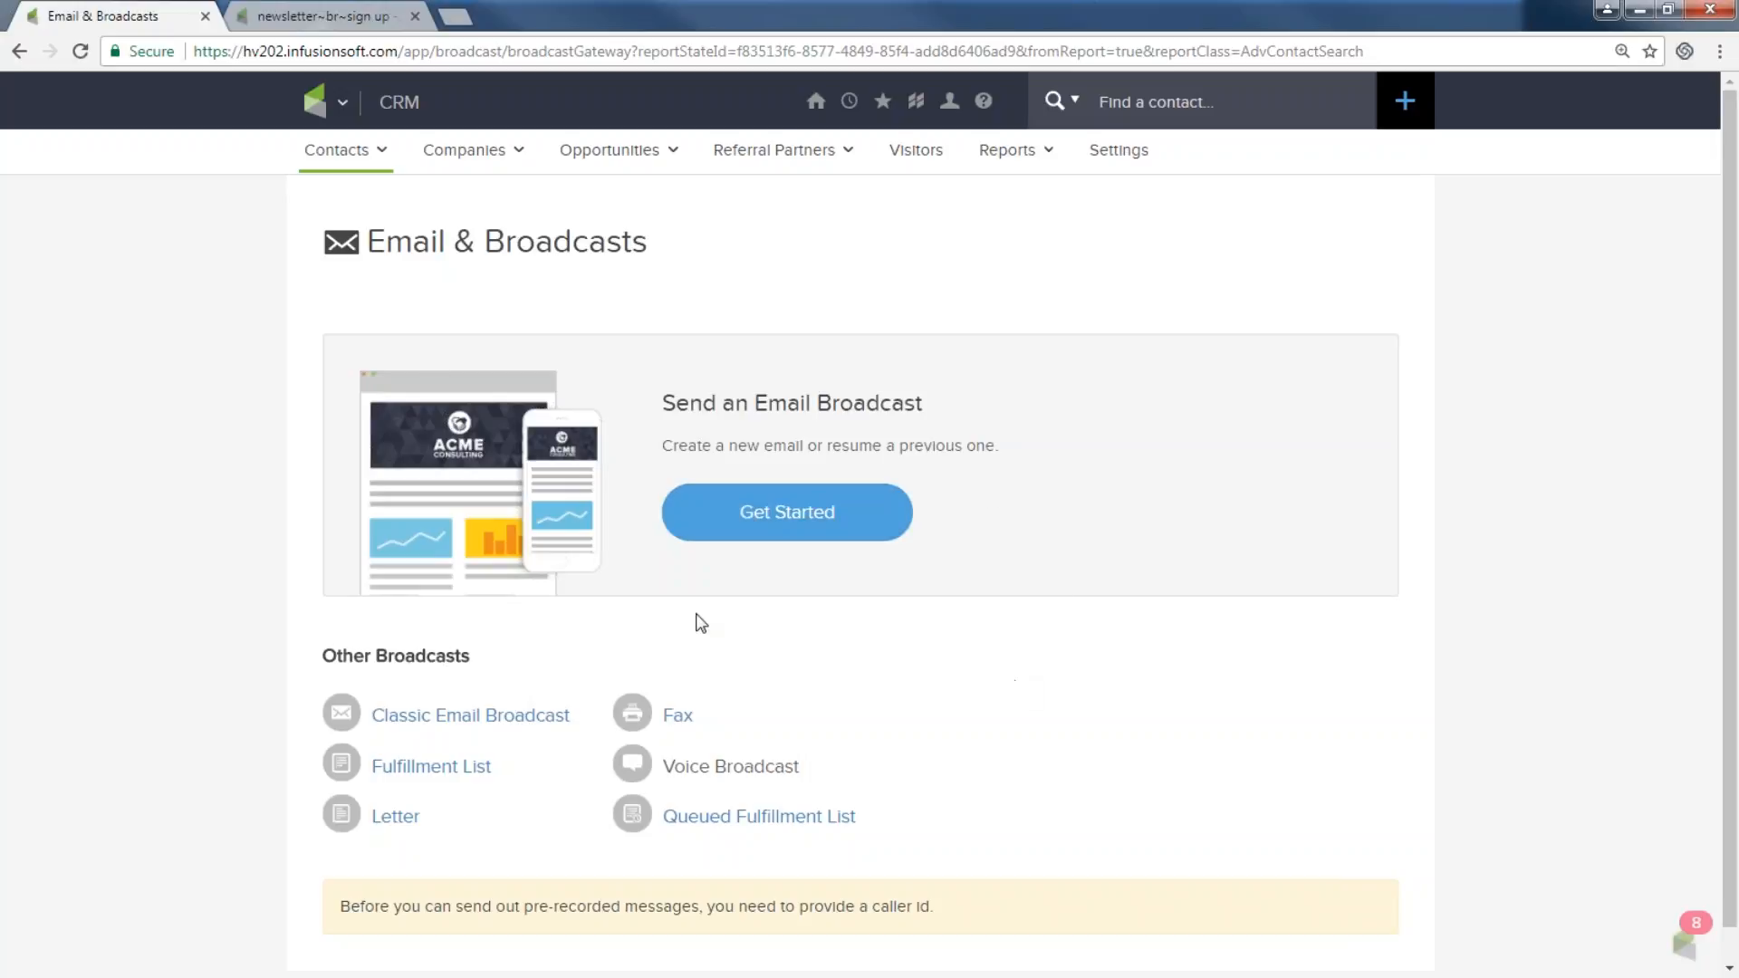
click(771, 509)
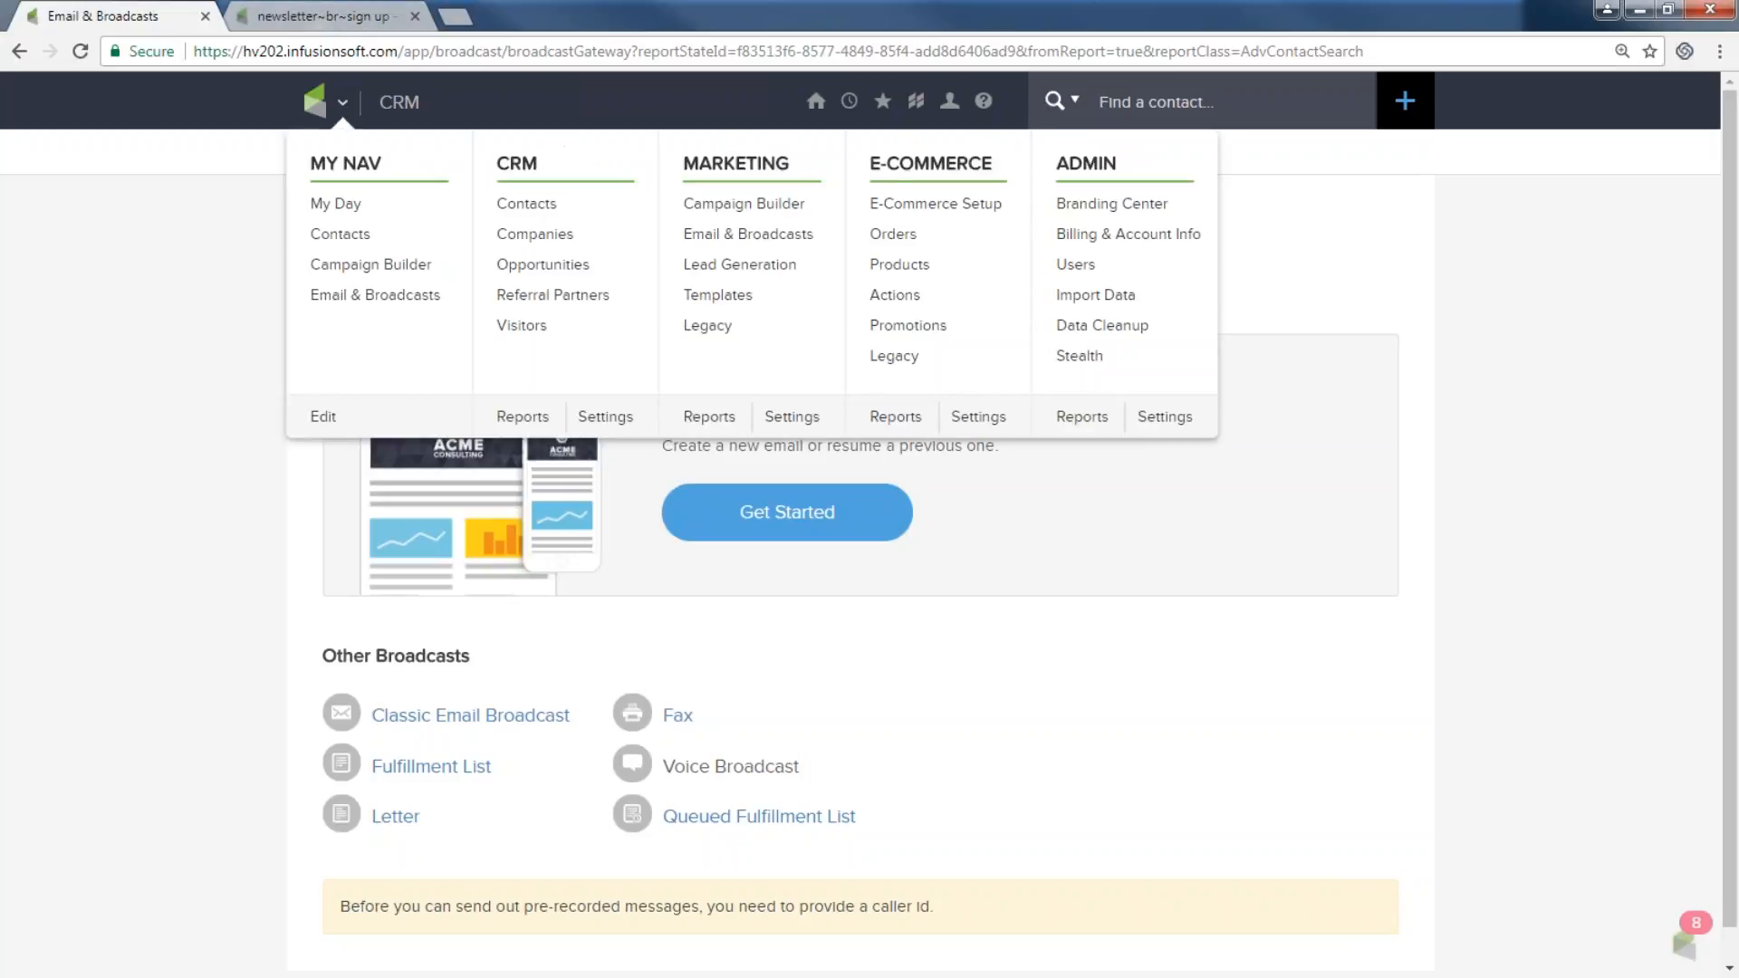
Open the Initial Coupon or Discount campaign and its coupon delivery sequence.
mouse_move(342, 102)
click(775, 207)
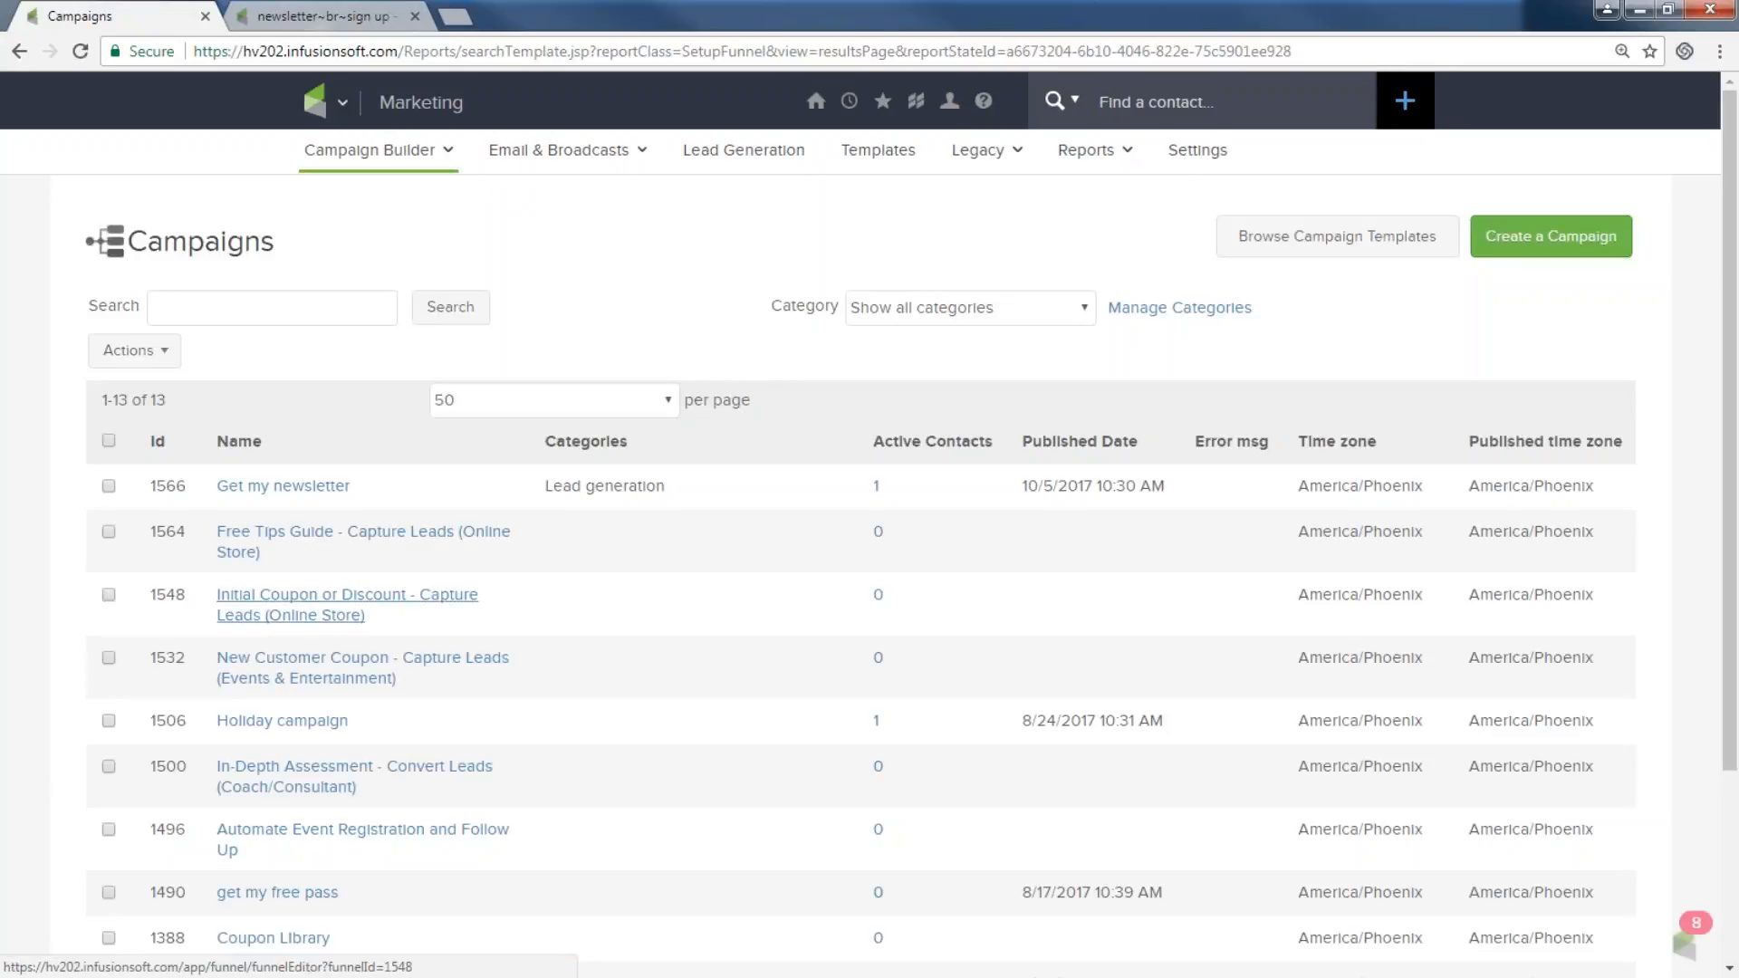
click(346, 604)
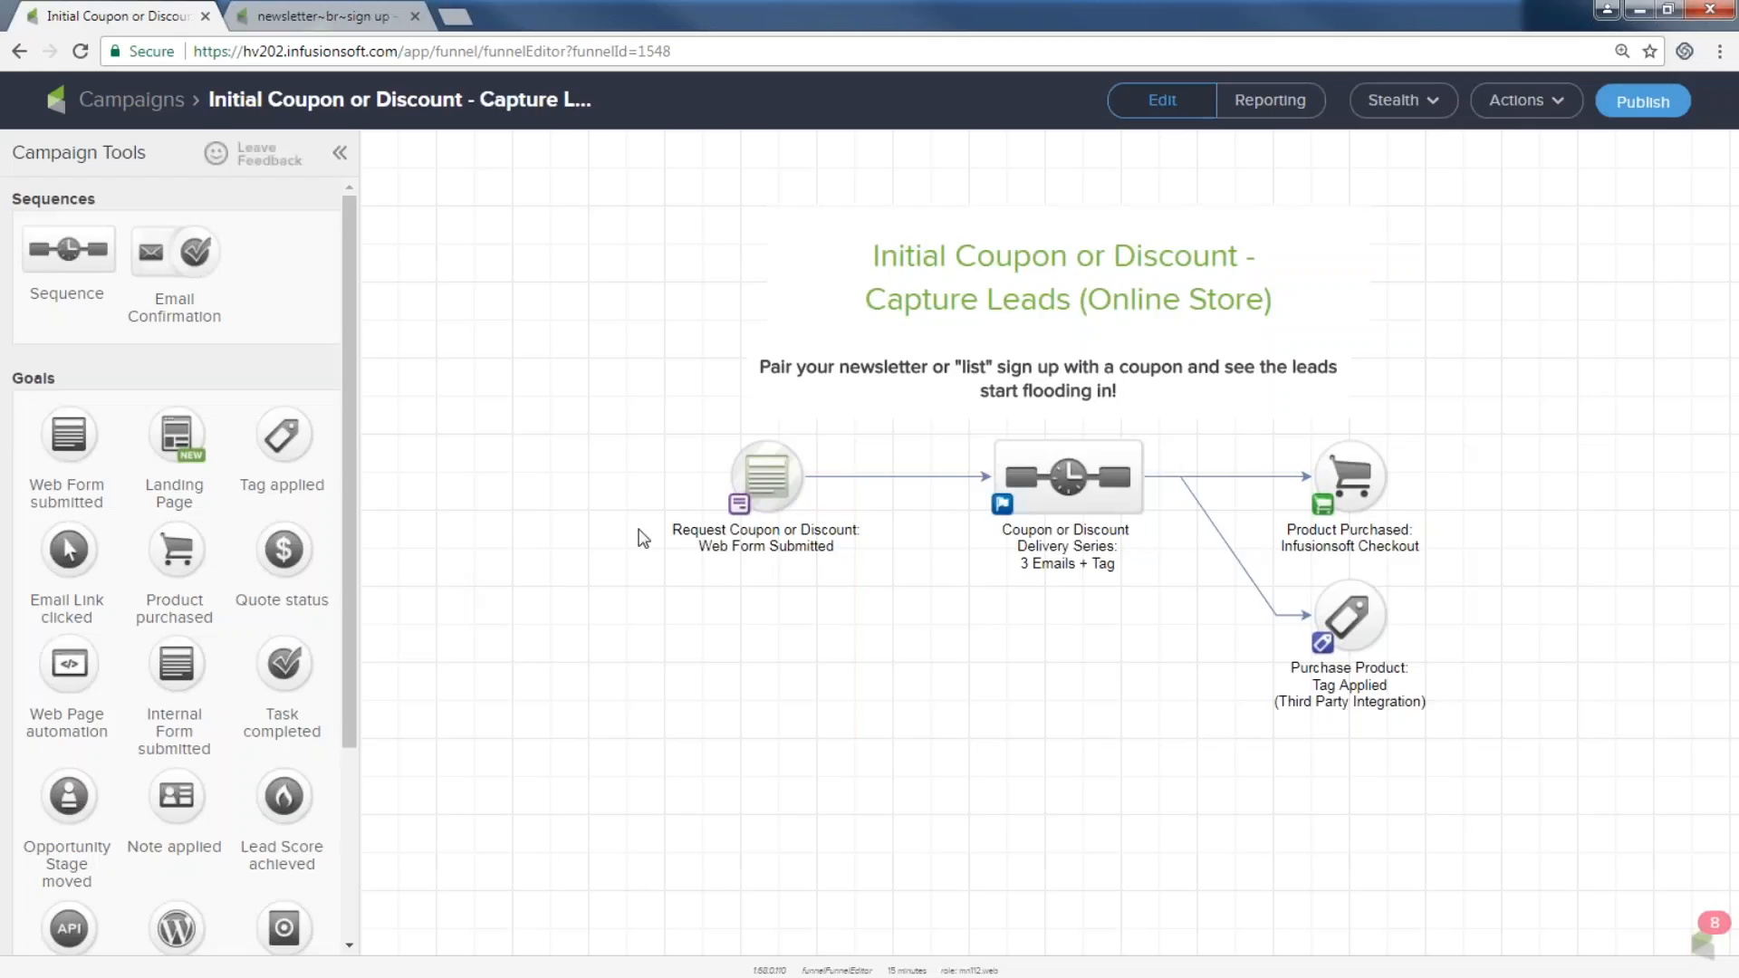
drag(667, 396, 877, 617)
drag(944, 424, 1197, 626)
double_click(1061, 470)
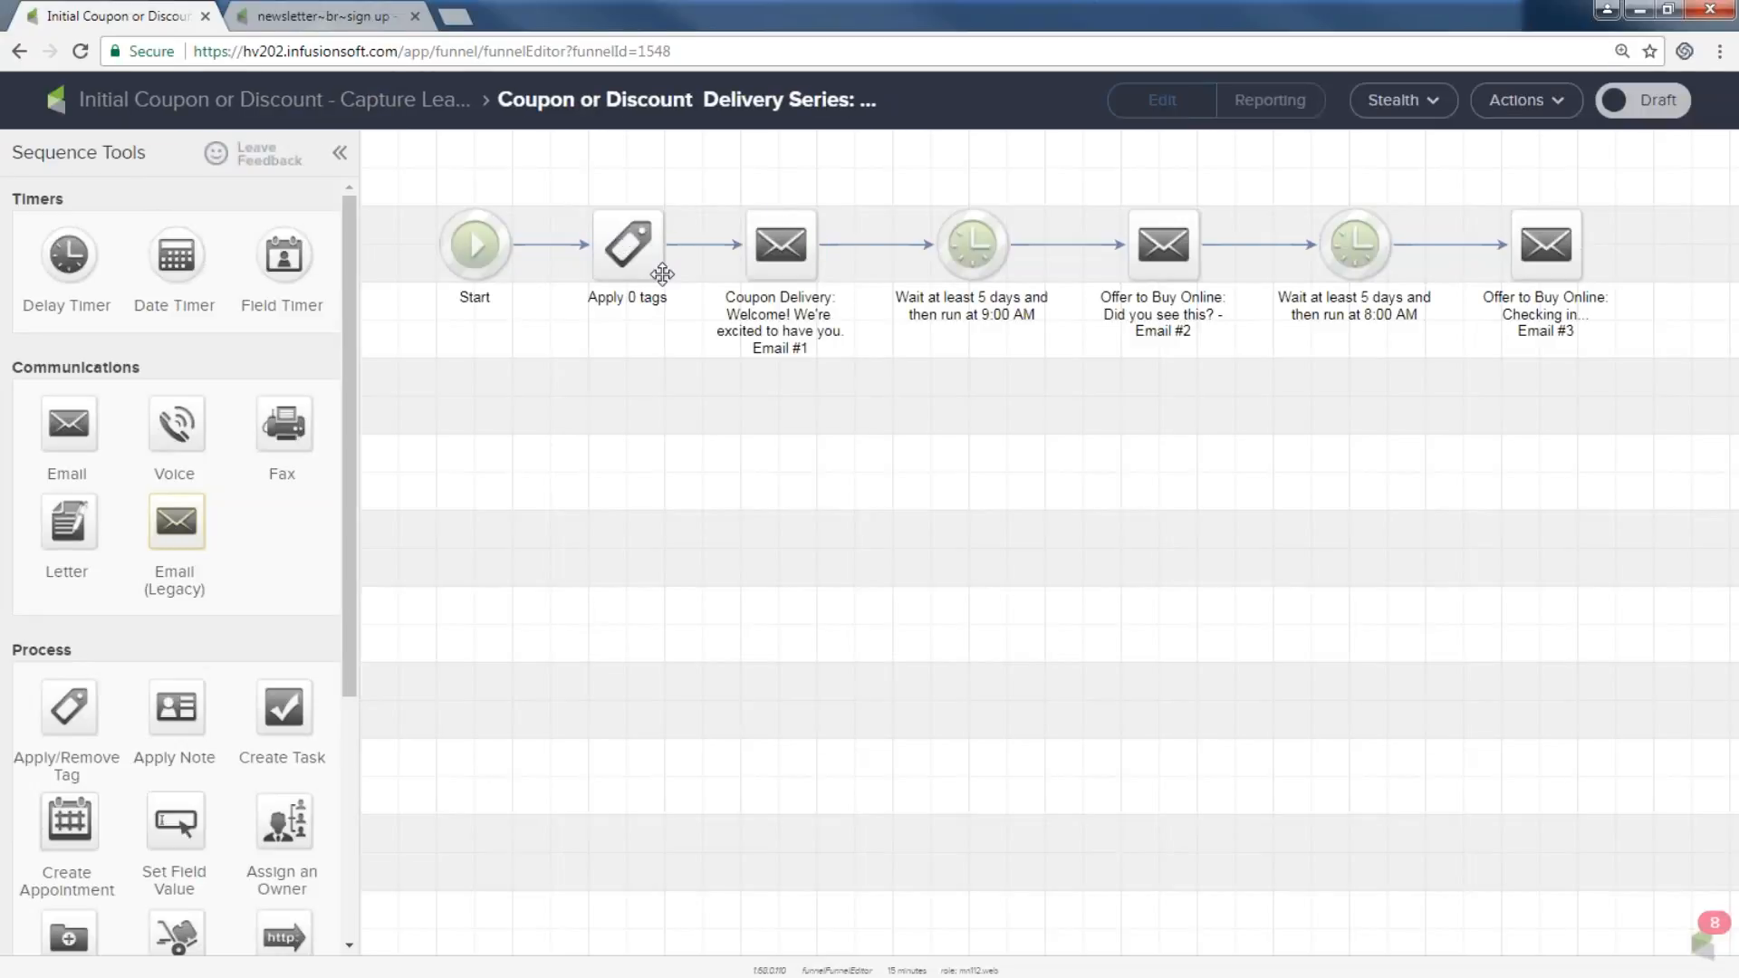
Return to the campaign canvas, nudge the description text and select the purchase goals.
mouse_move(965, 250)
mouse_move(1376, 271)
click(291, 101)
drag(1228, 399, 1171, 399)
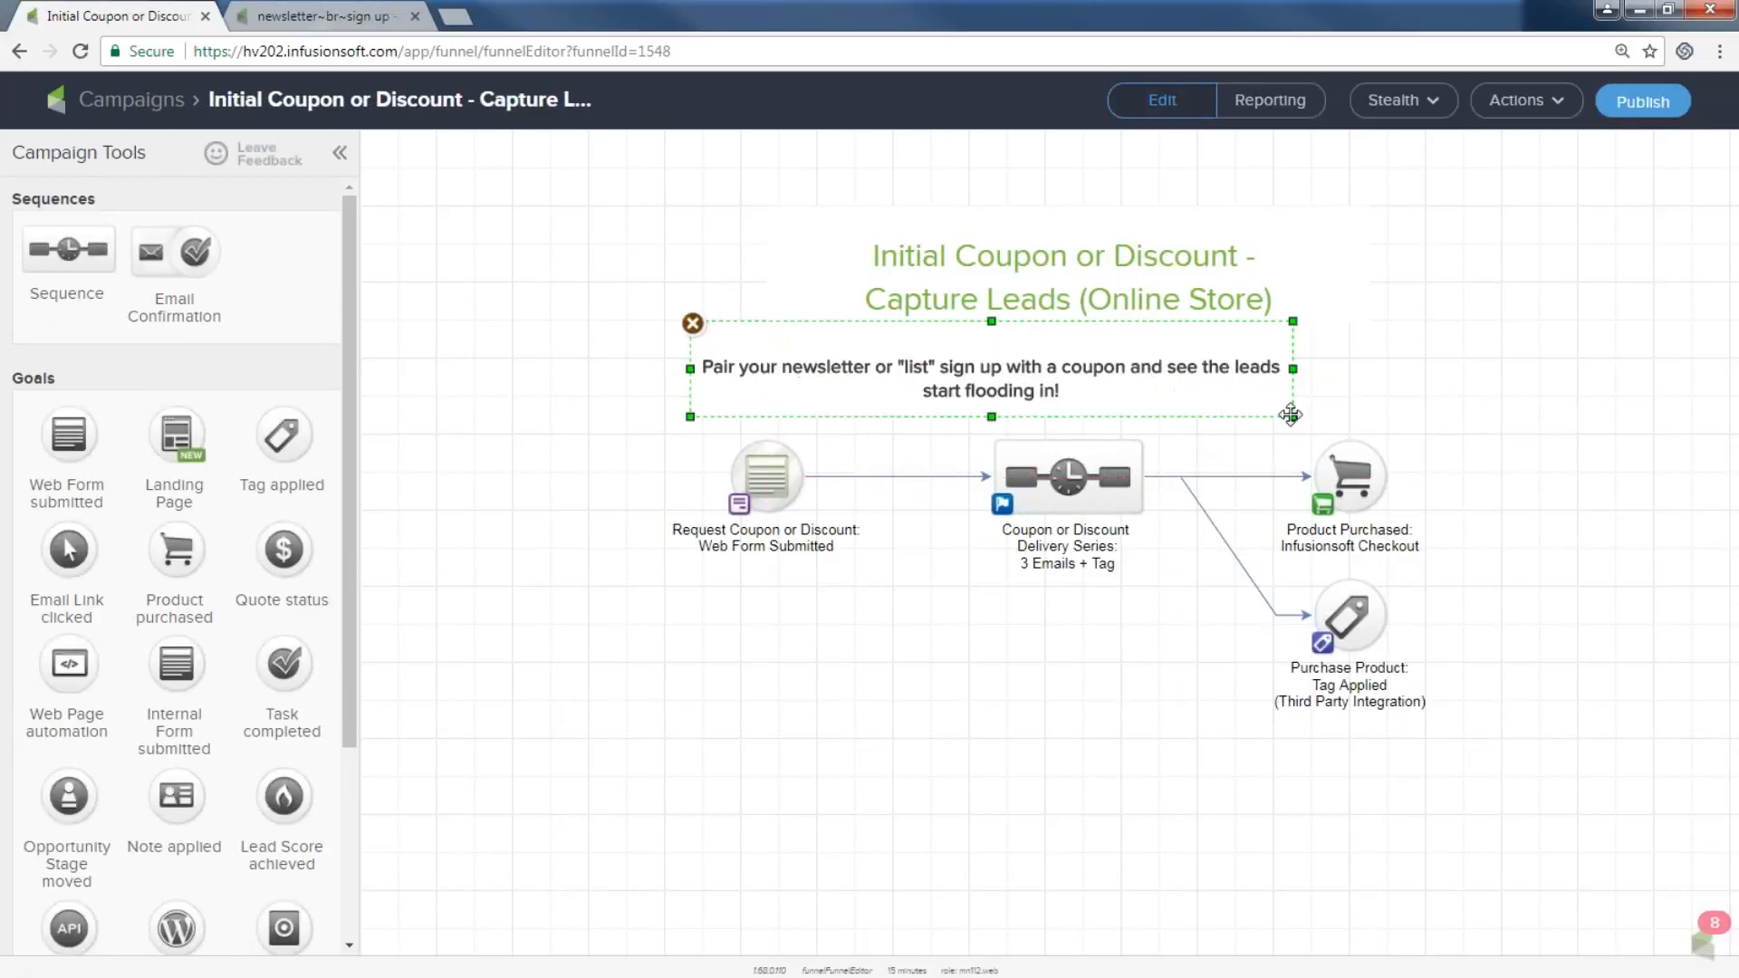
drag(1267, 433, 1487, 565)
drag(1262, 560, 1464, 743)
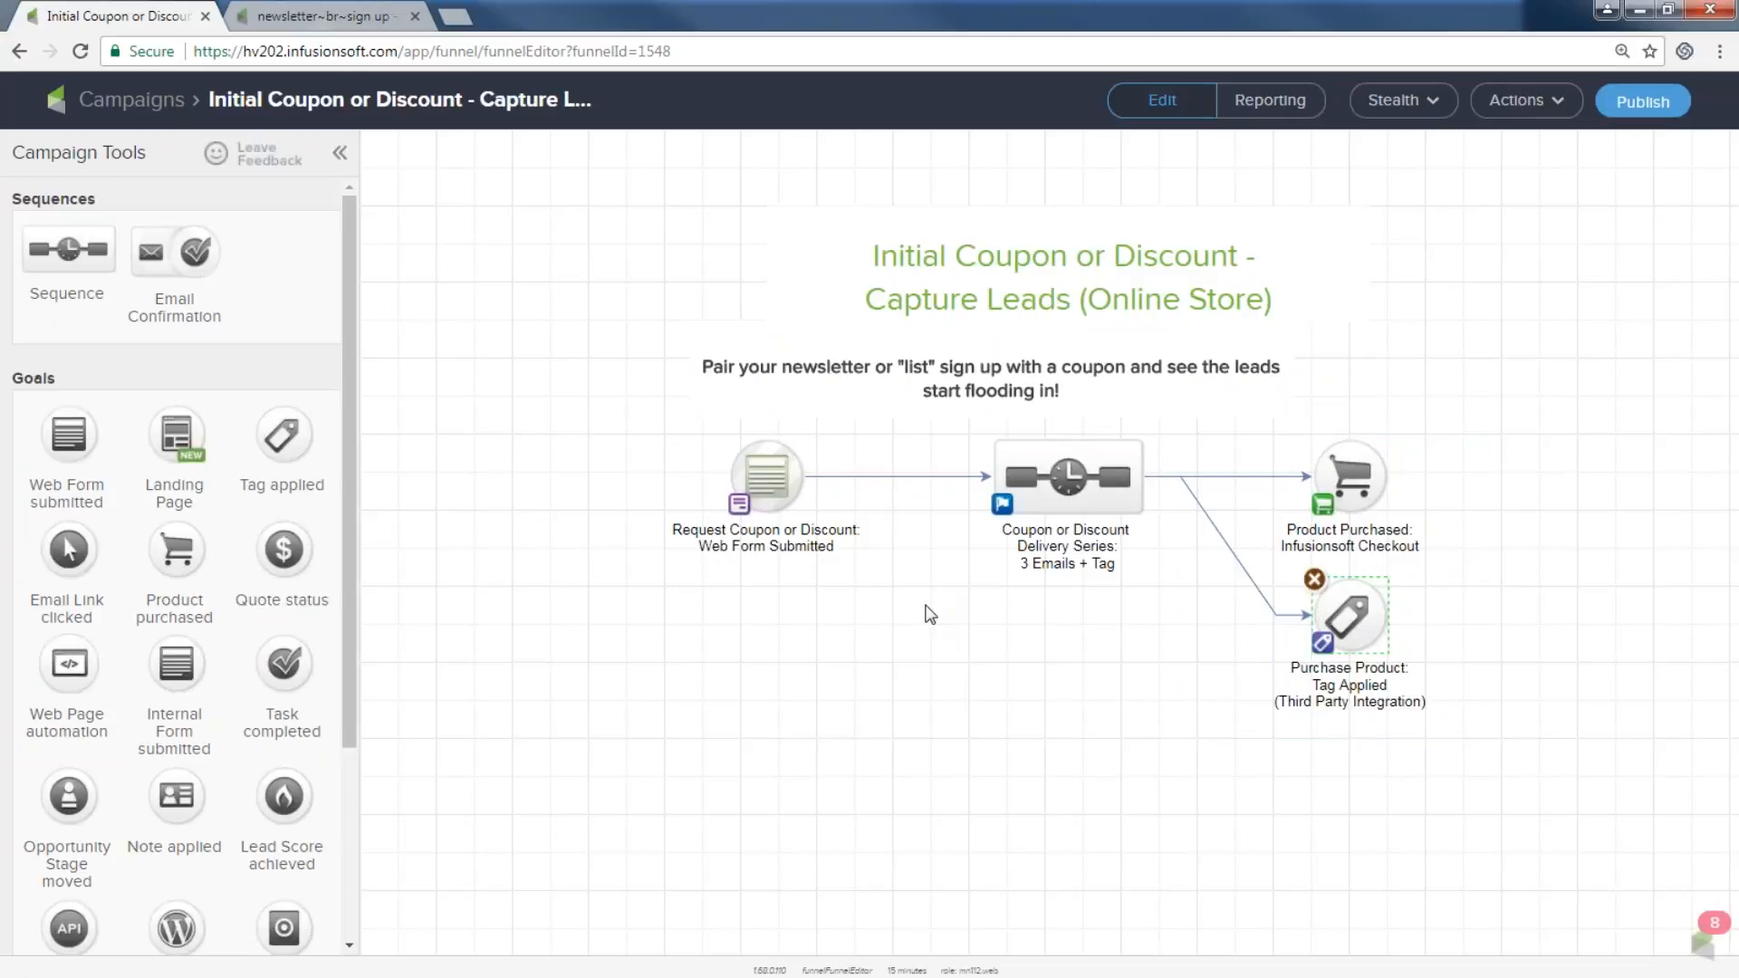
Open the coupon delivery sequence's Coupon Delivery welcome email for editing.
click(1078, 489)
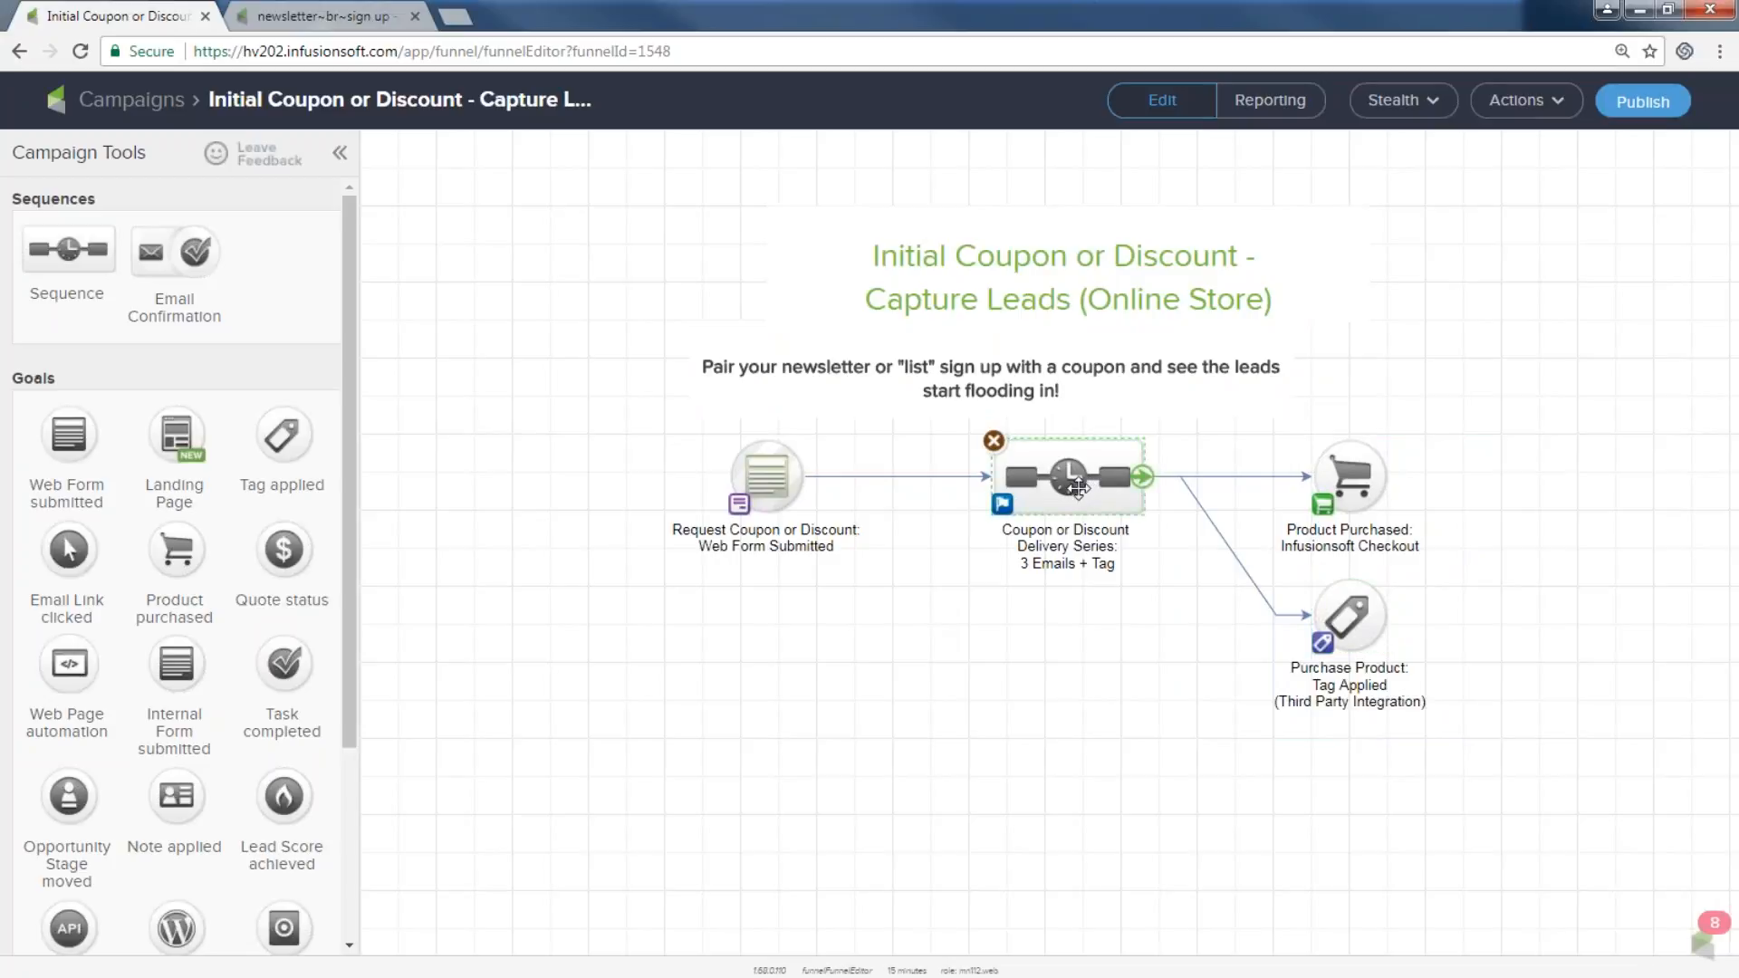
double_click(1077, 489)
click(781, 265)
double_click(780, 264)
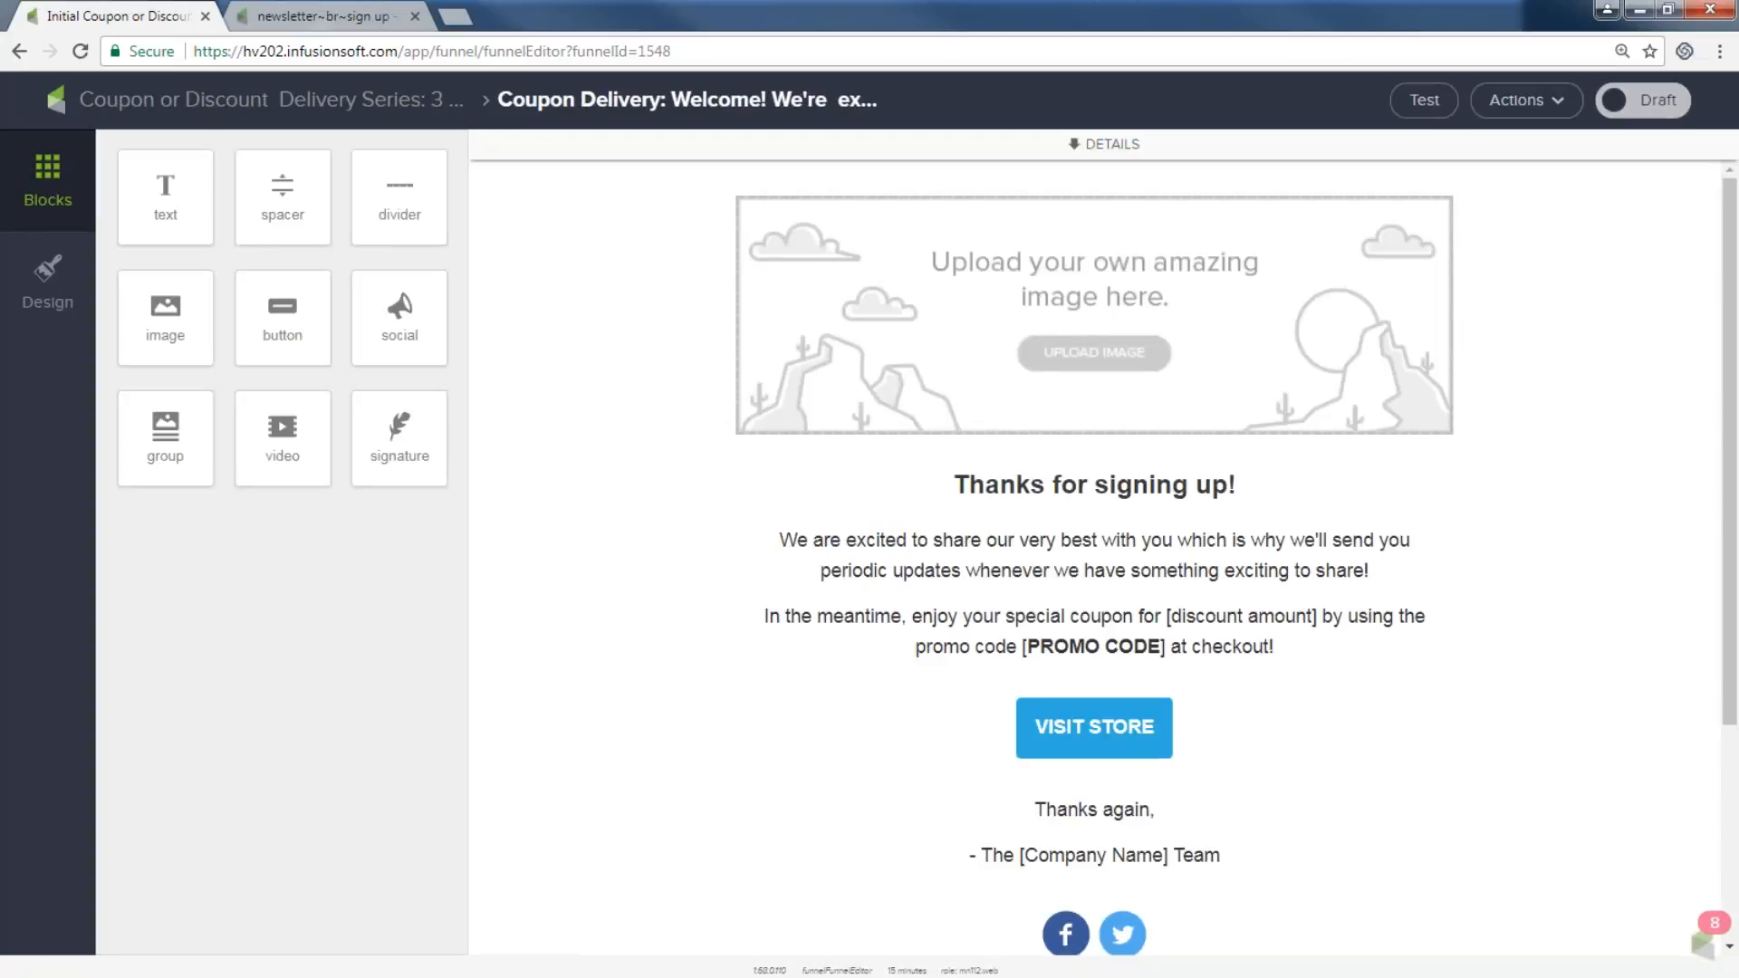
Replace the email's placeholder header picture with the Infusionsoft logo from the image library.
click(780, 333)
click(308, 278)
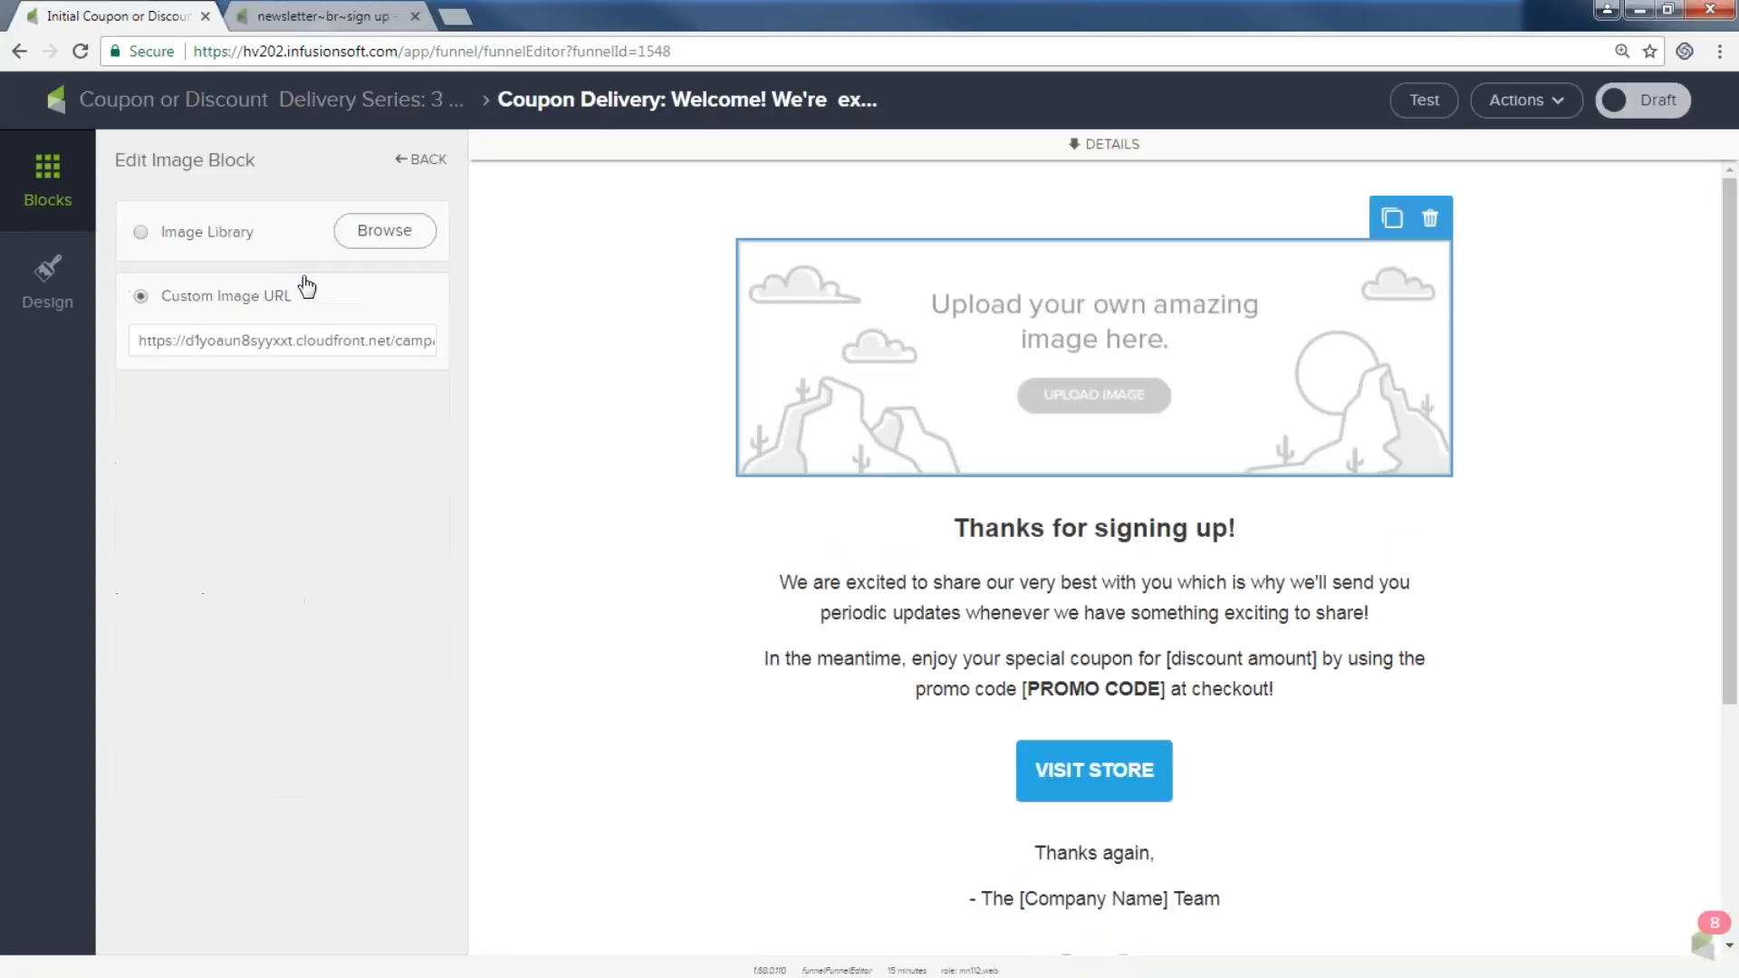
click(380, 234)
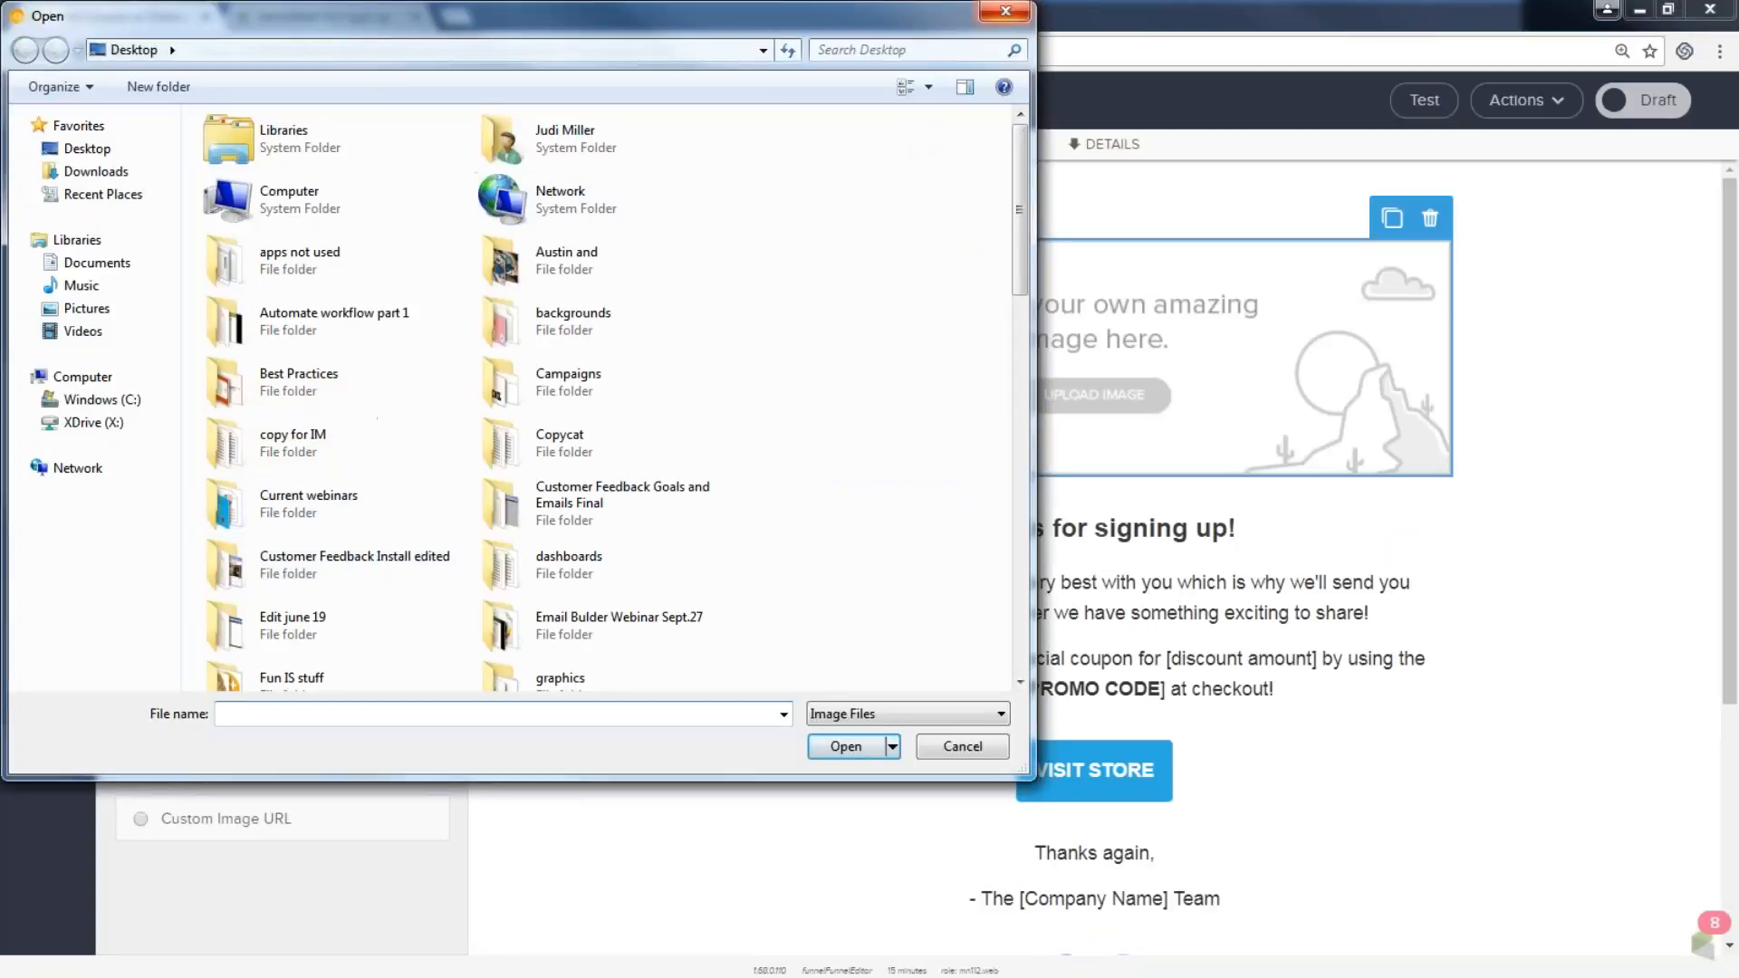
click(1005, 11)
scroll(318, 382, down, 4)
scroll(318, 382, down, 5)
click(264, 330)
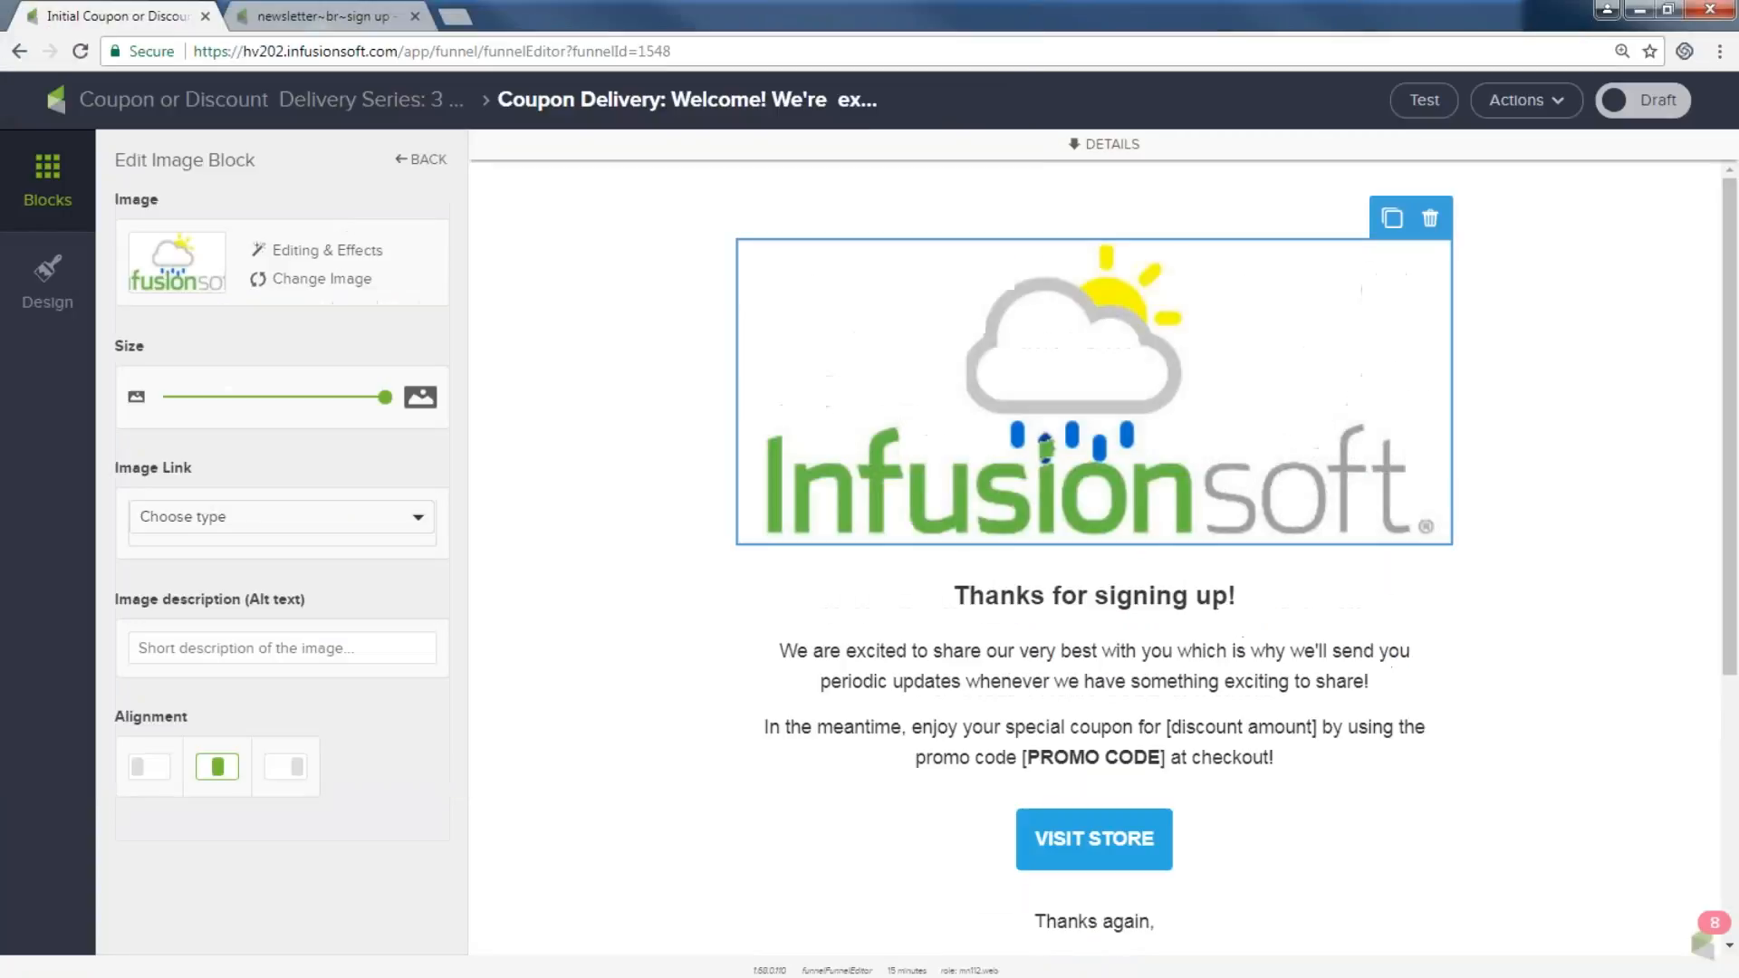
Mark the coupon email Ready and go back to its delivery sequence.
scroll(1065, 714, down, 1)
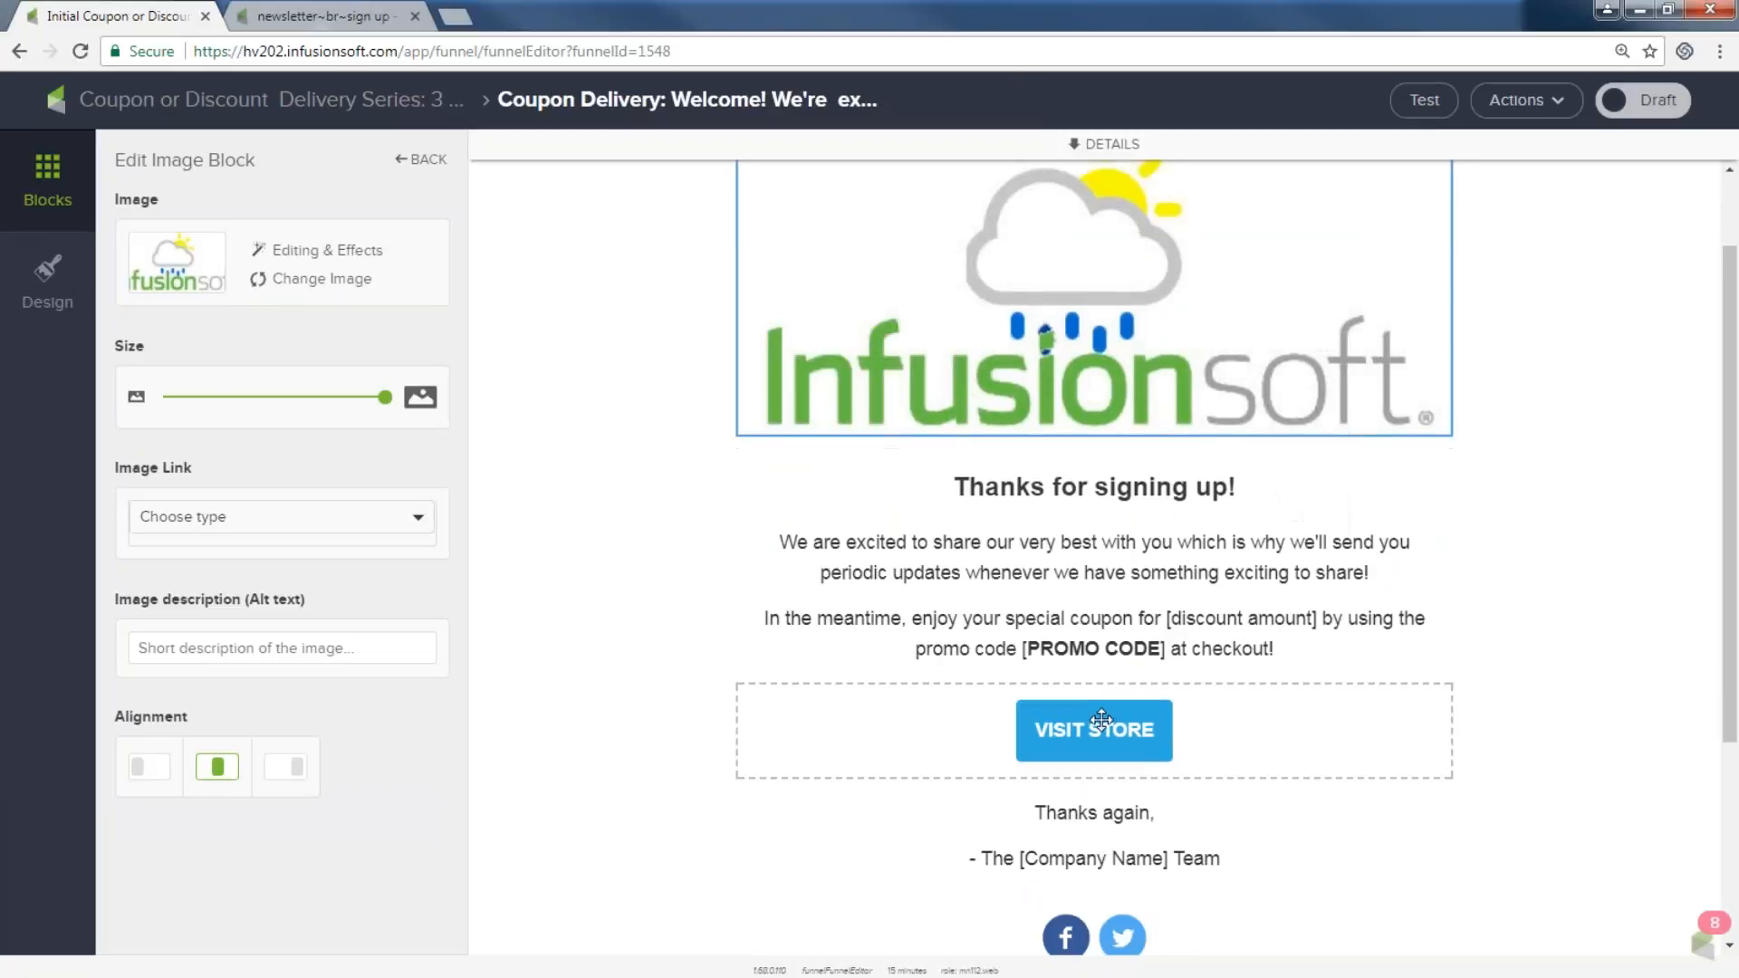
scroll(1056, 733, up, 1)
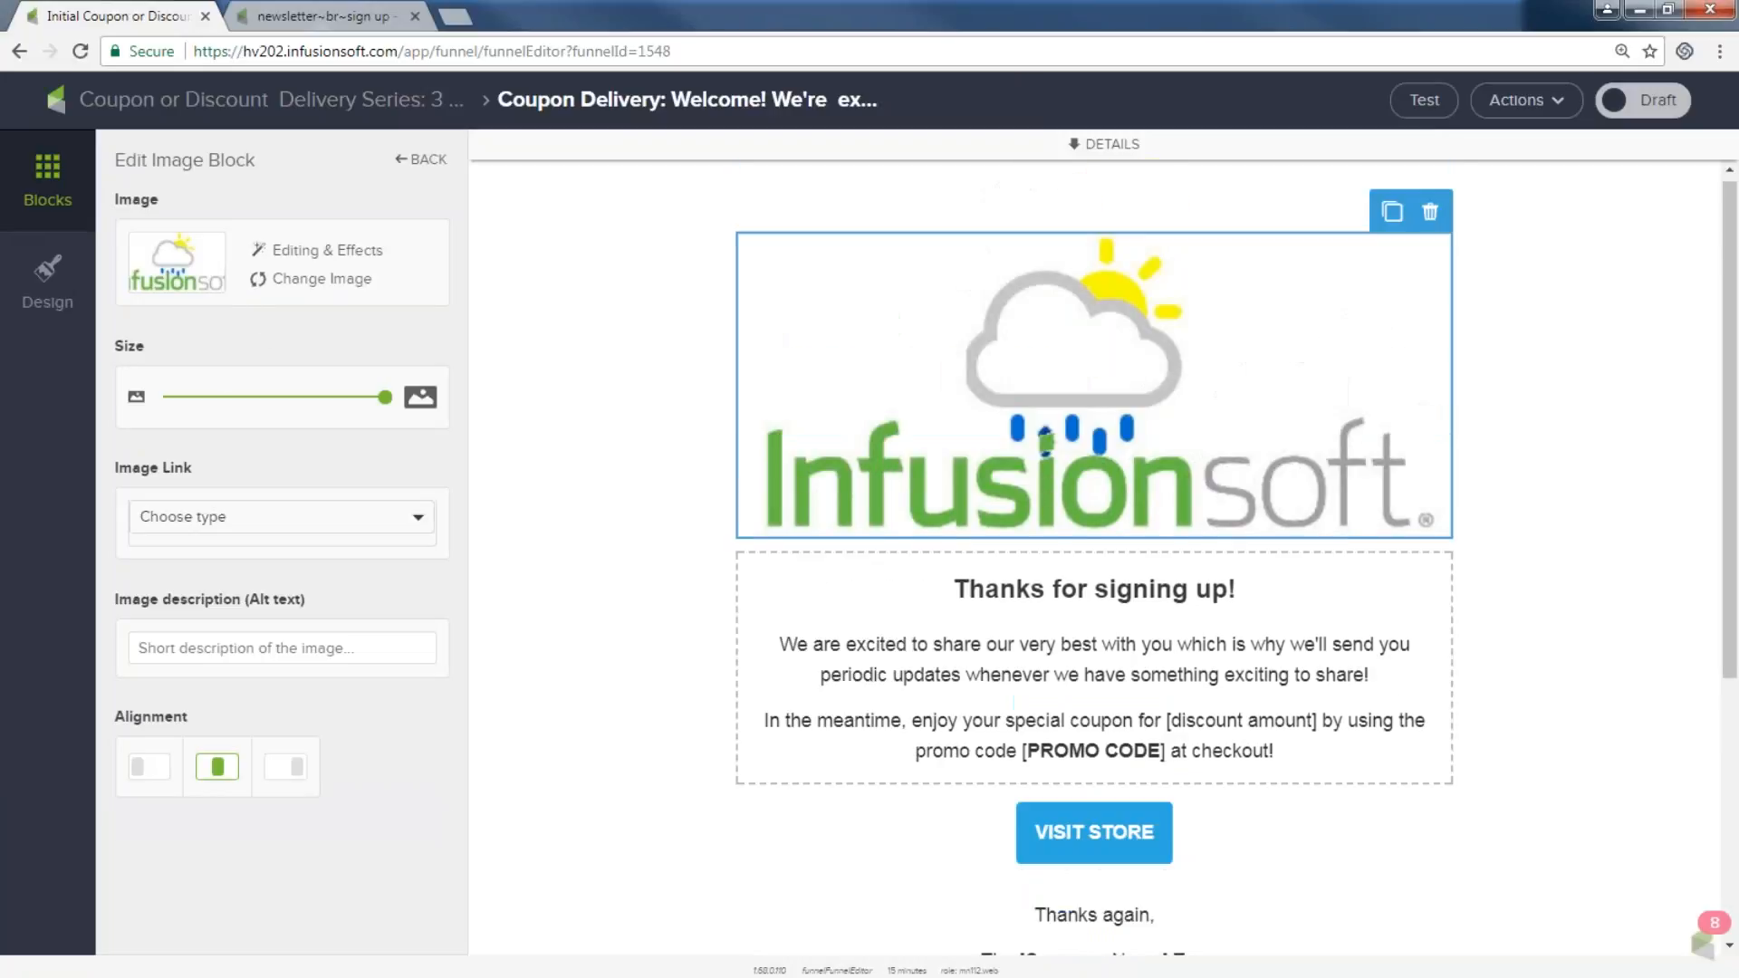
click(1610, 102)
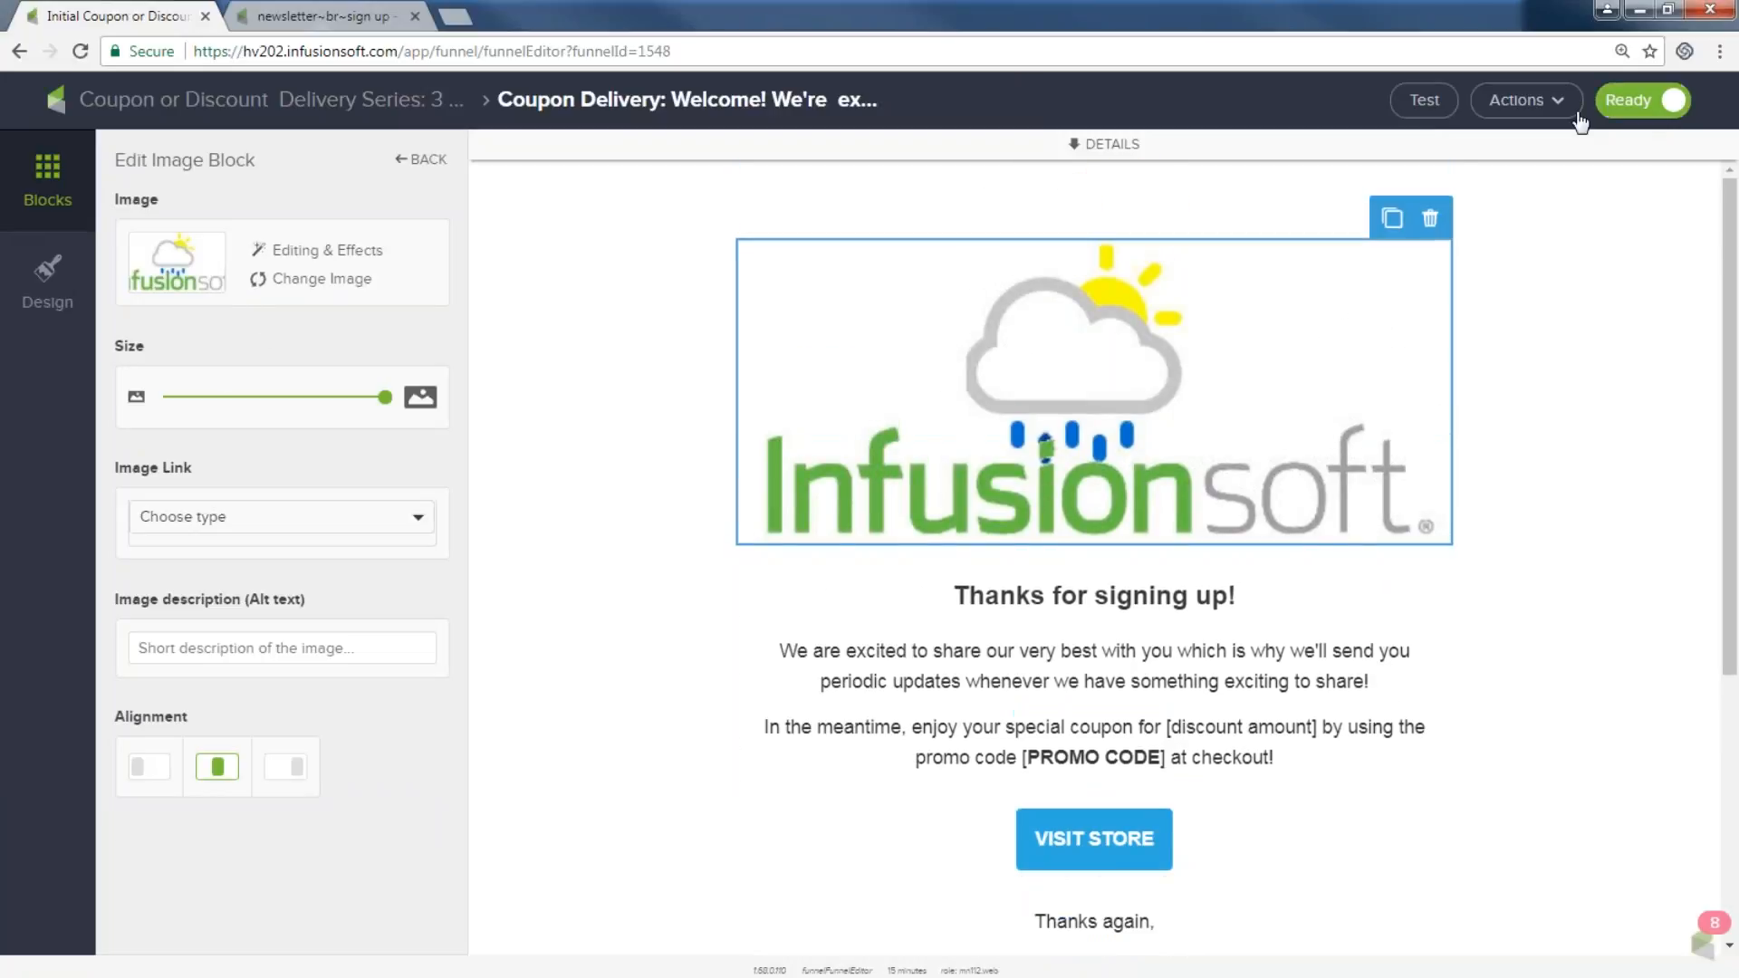
click(246, 101)
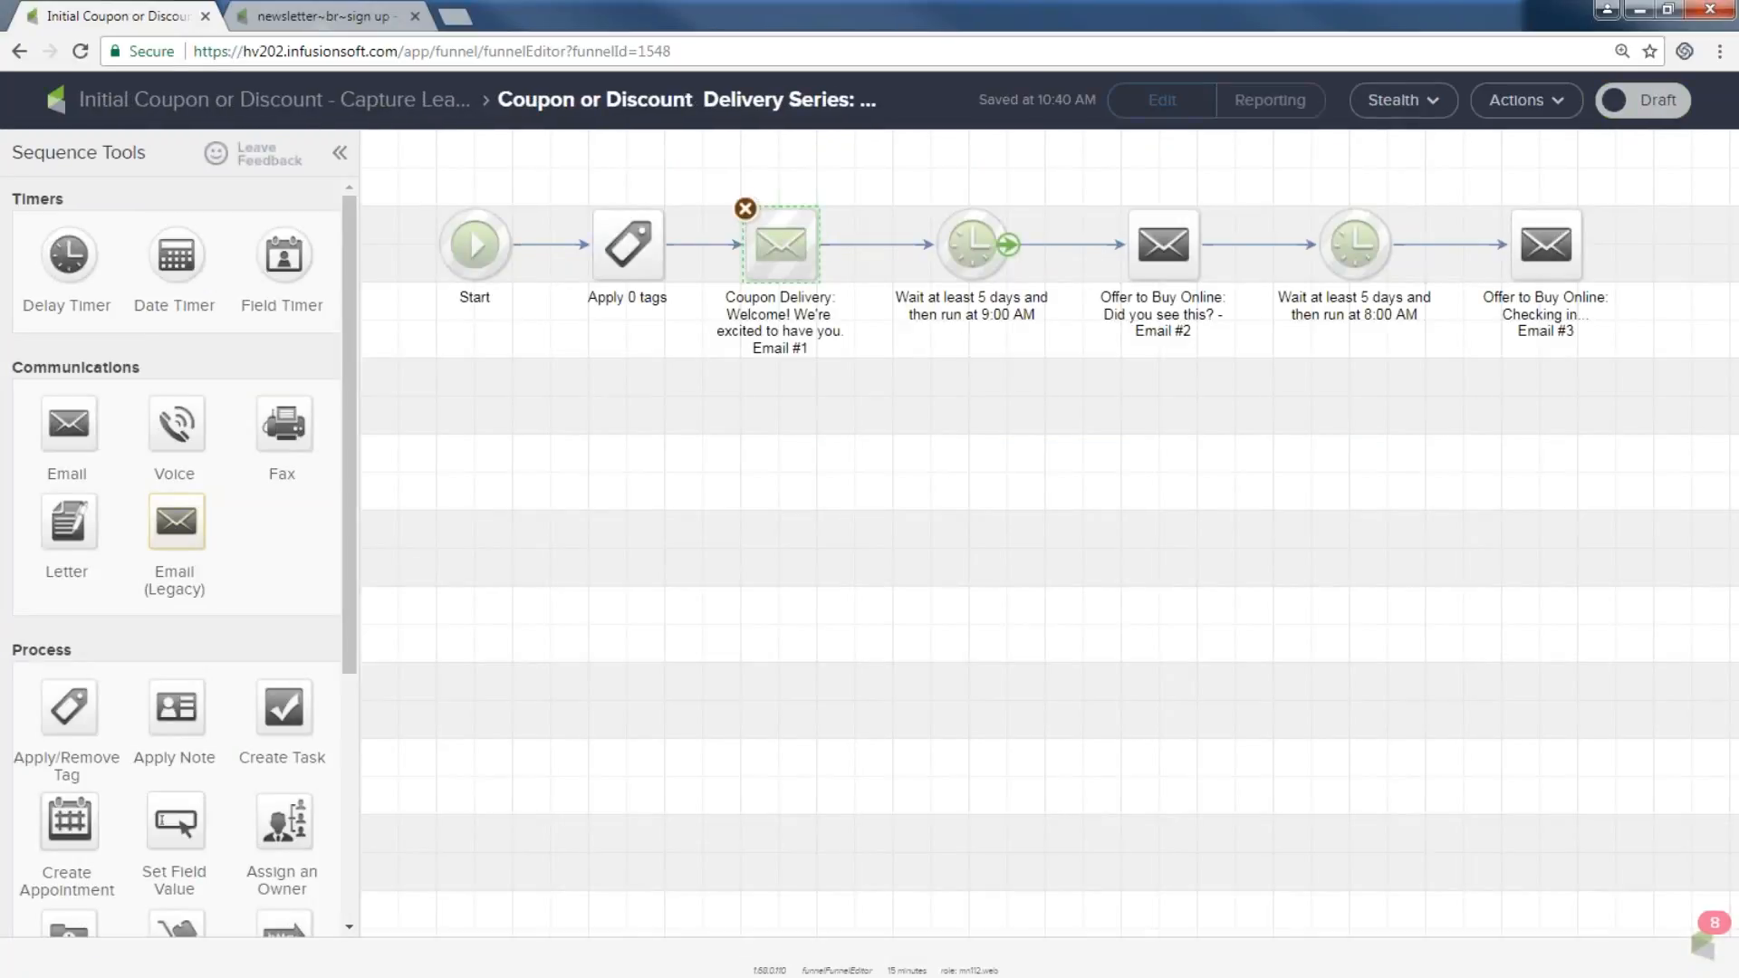
Change the Delay Timer after Email #1 from 5 to 3 days, then return to the campaign canvas.
click(976, 253)
double_click(976, 254)
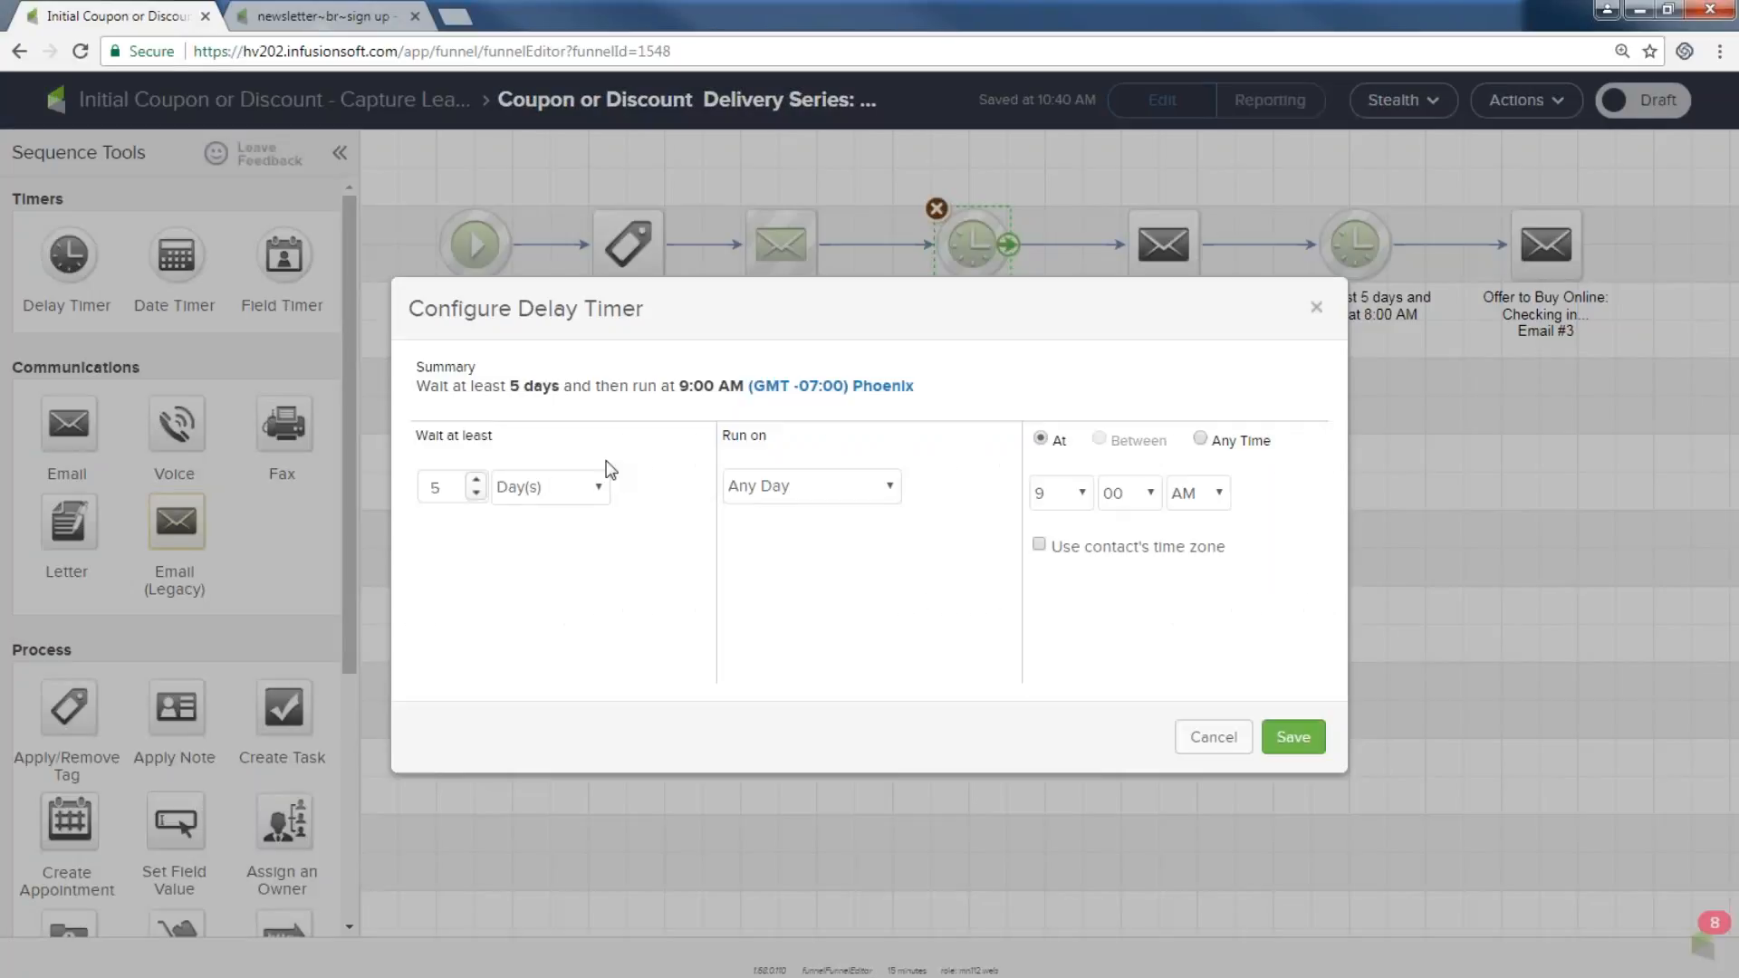
click(477, 492)
click(478, 492)
click(1293, 736)
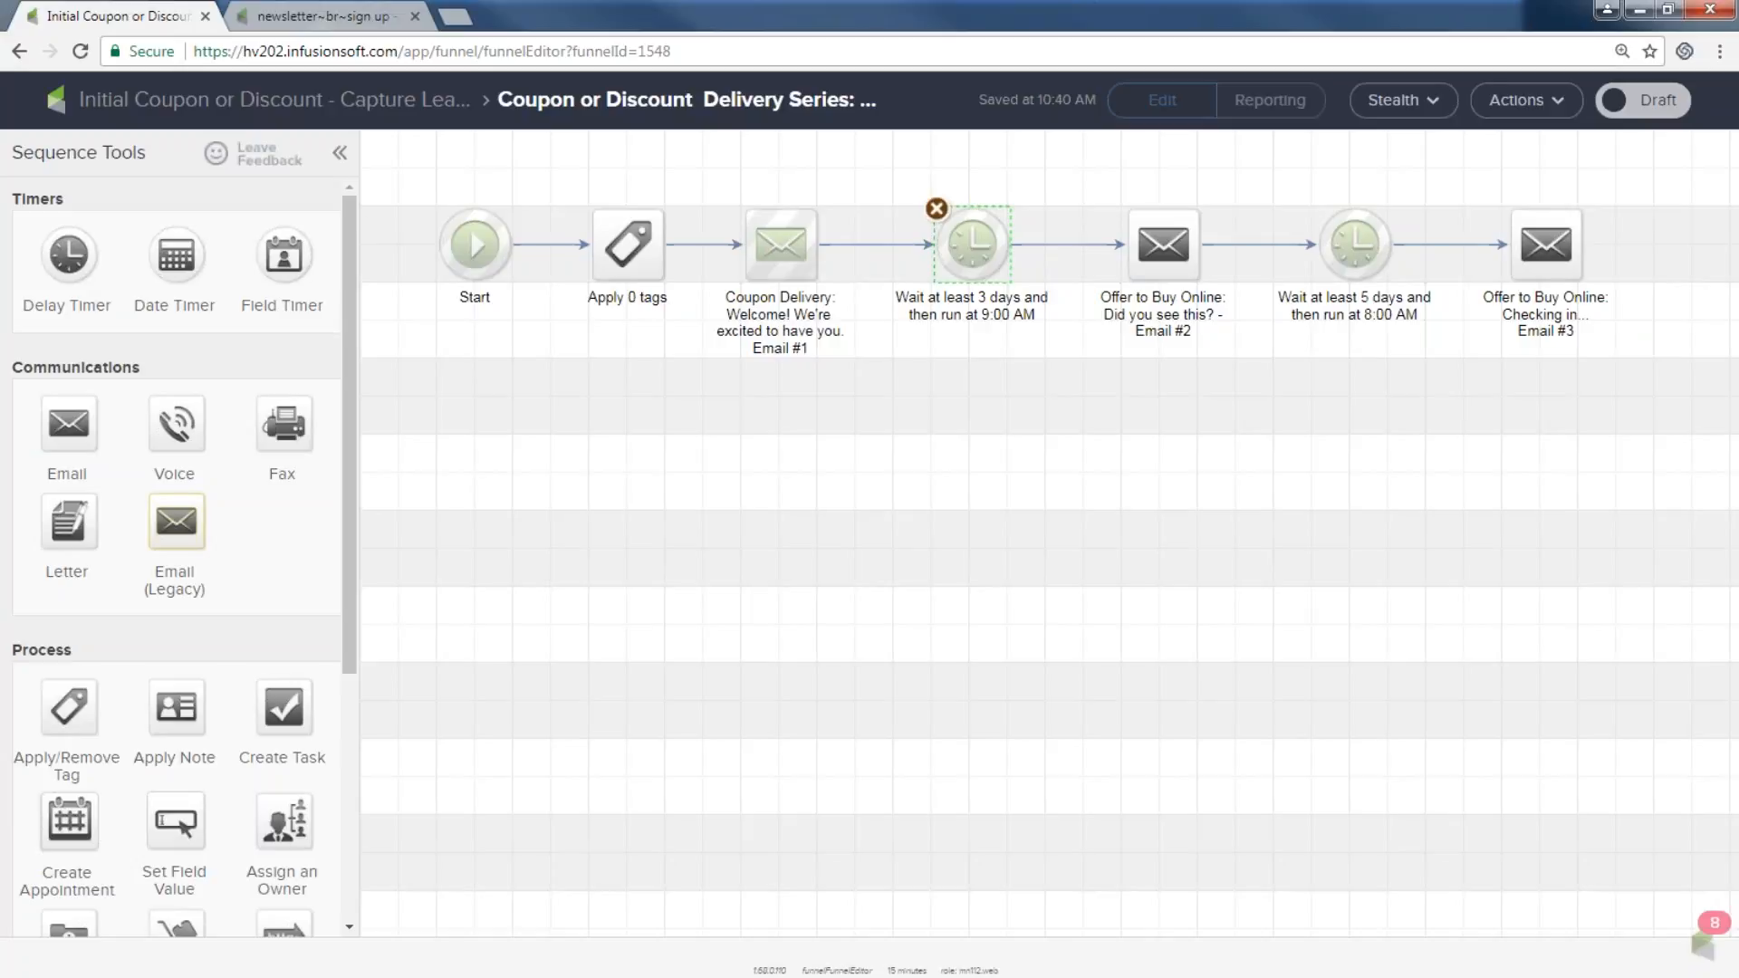
click(150, 100)
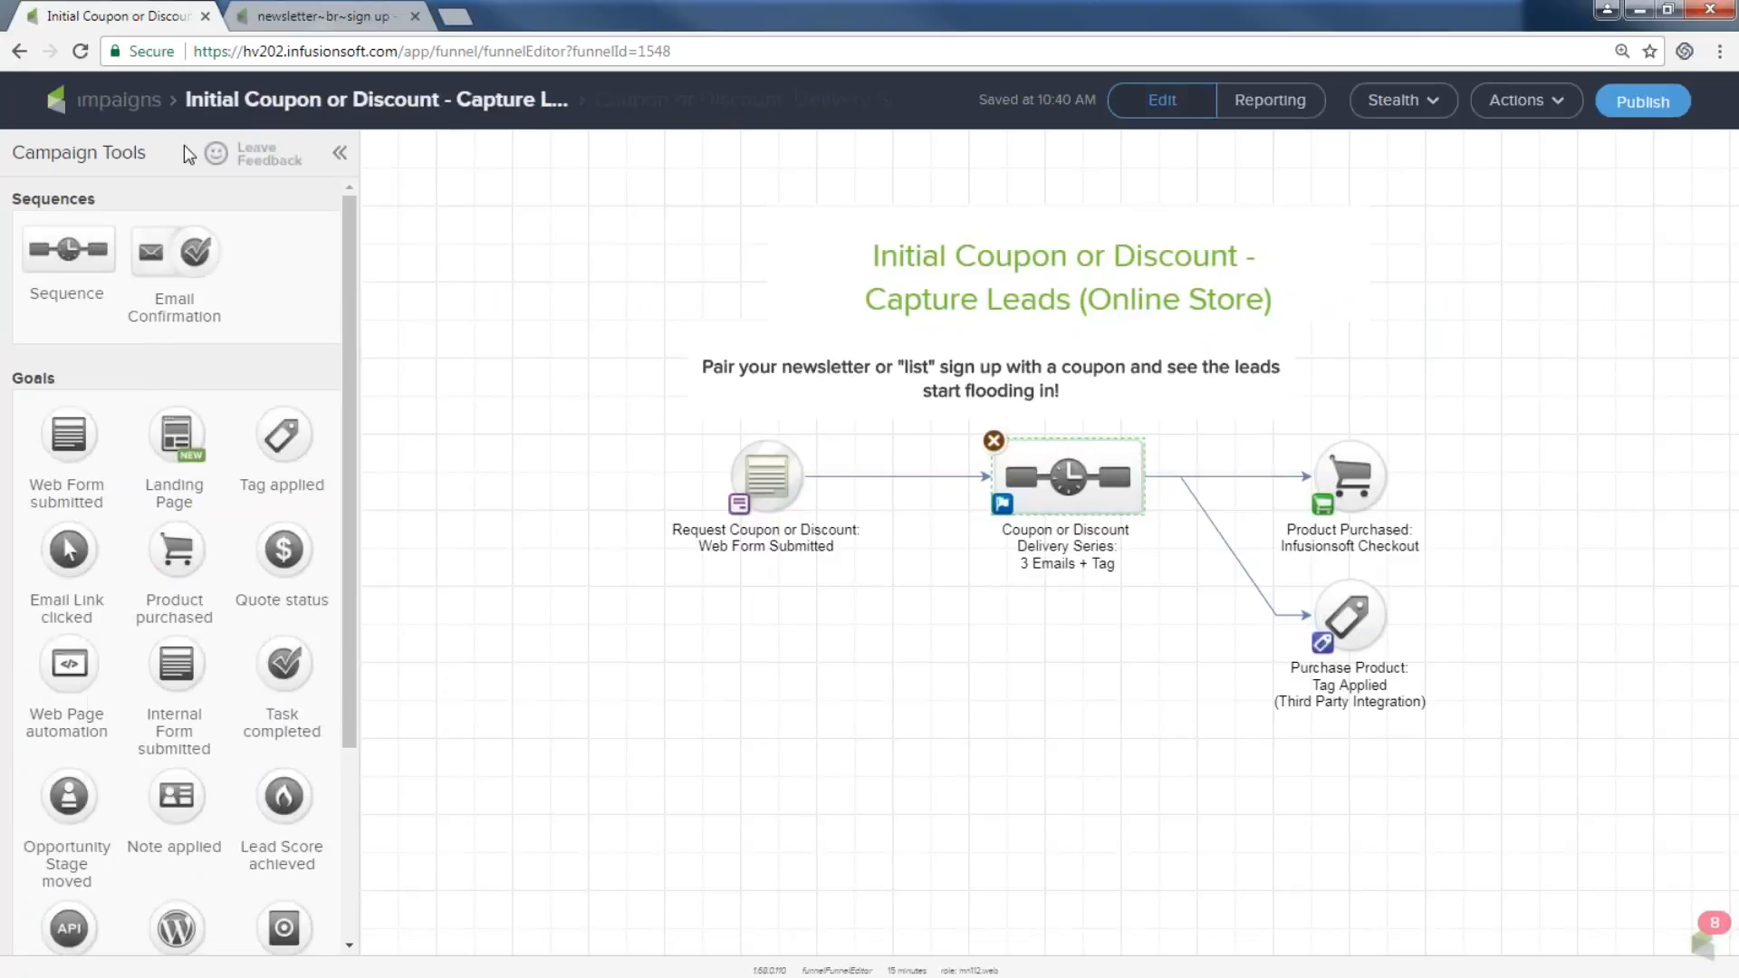
Open the Holiday campaign's holiday deals emails sequence and inspect its first wait timer.
click(144, 101)
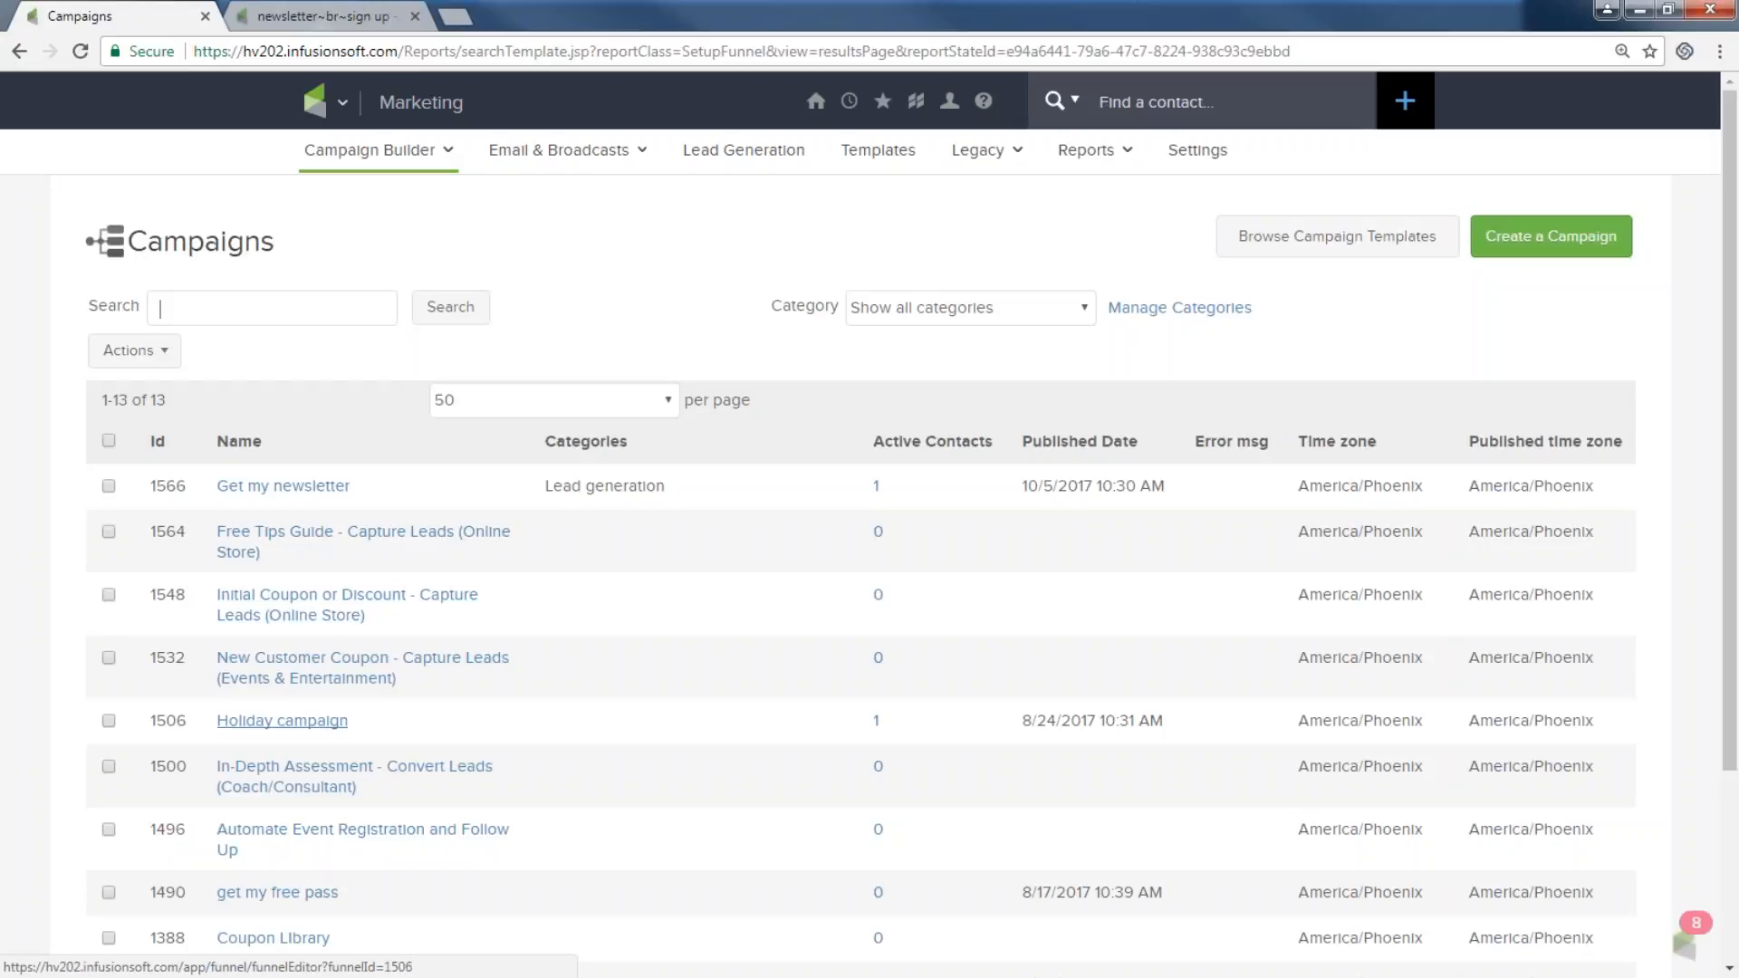
click(282, 721)
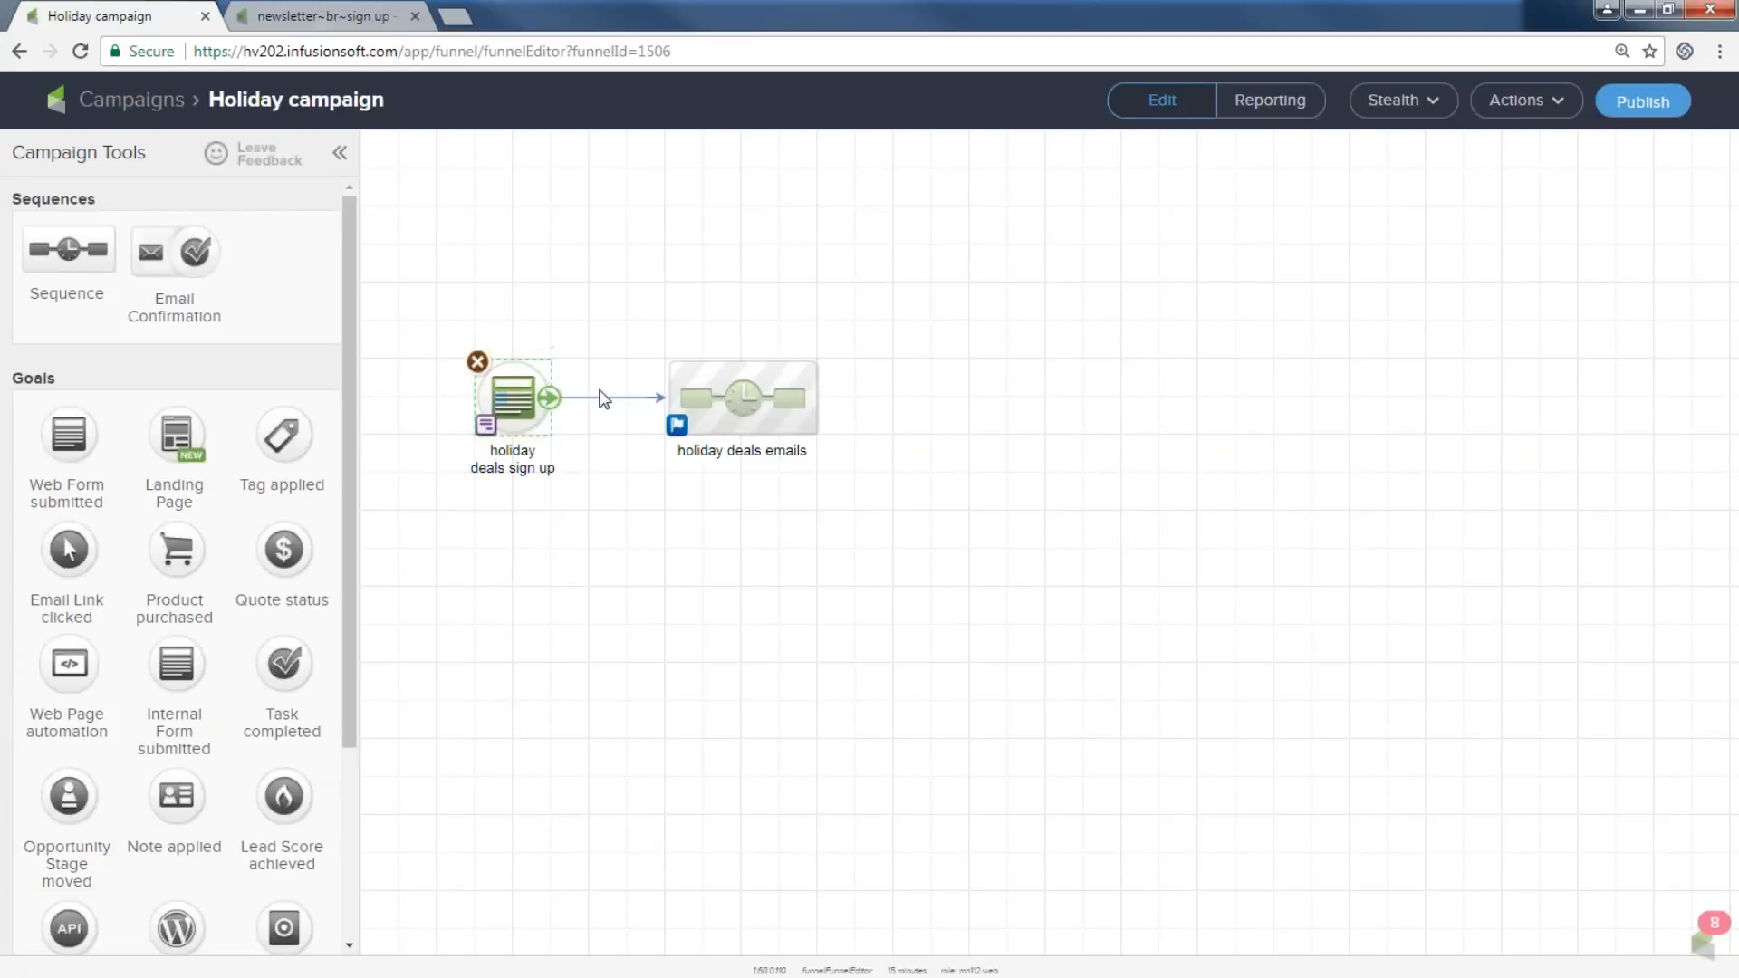
drag(614, 340, 830, 486)
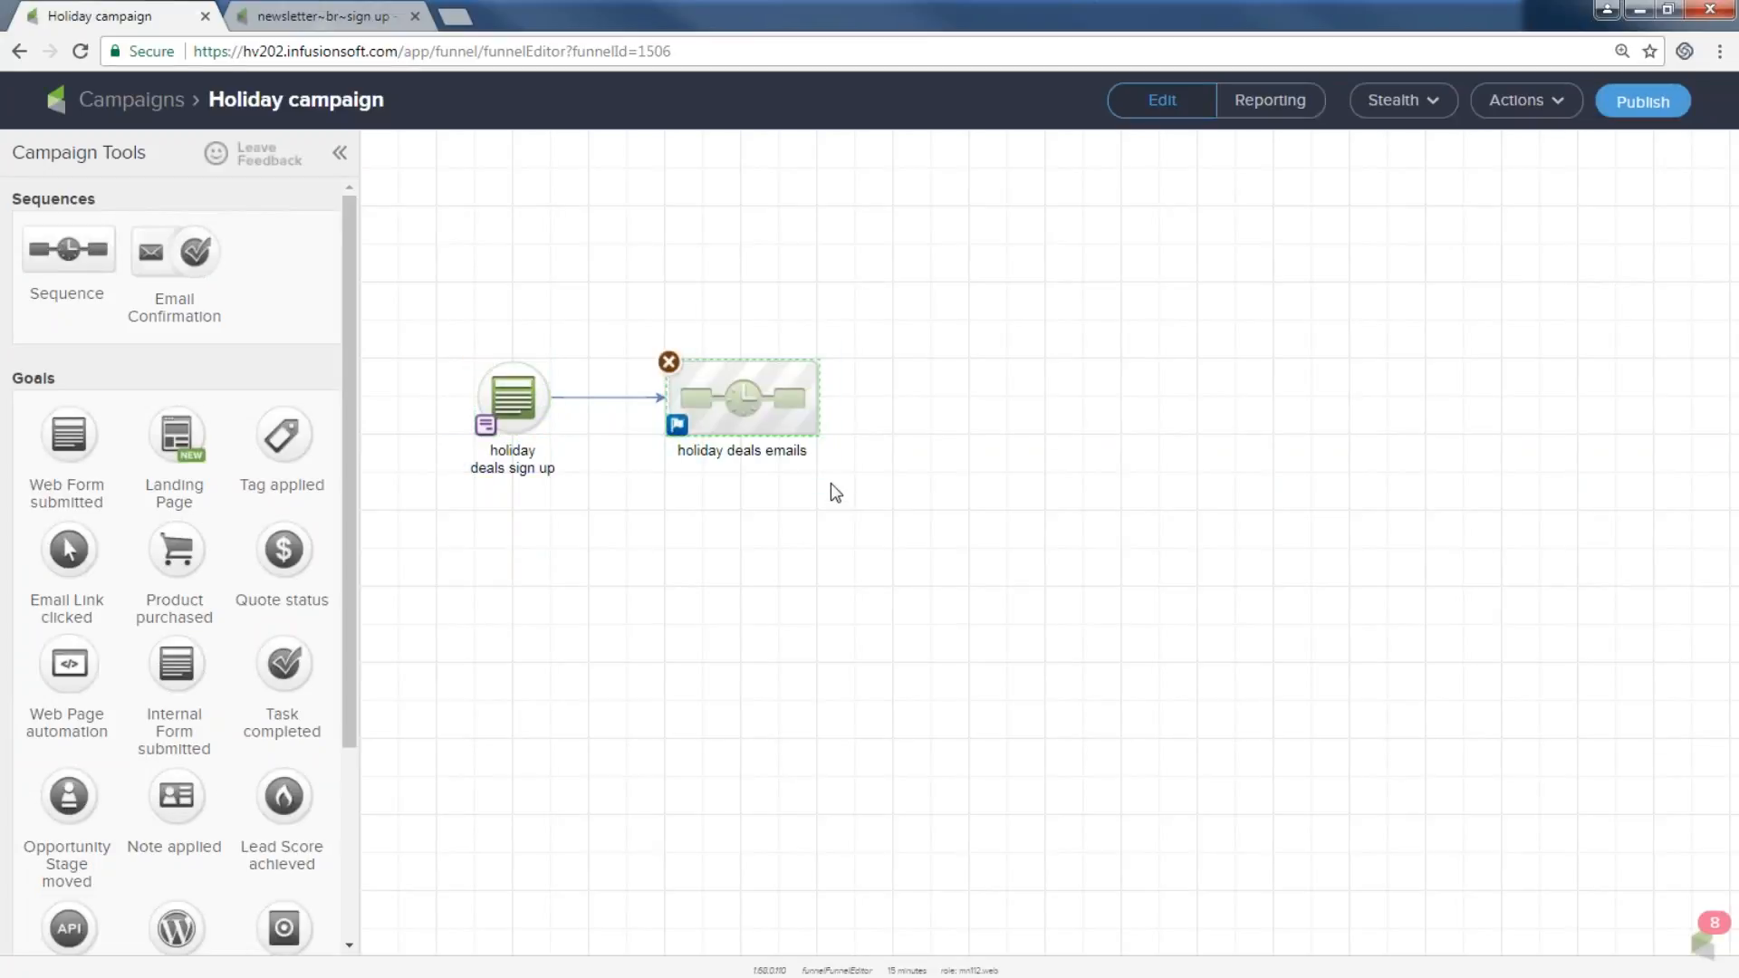
double_click(798, 424)
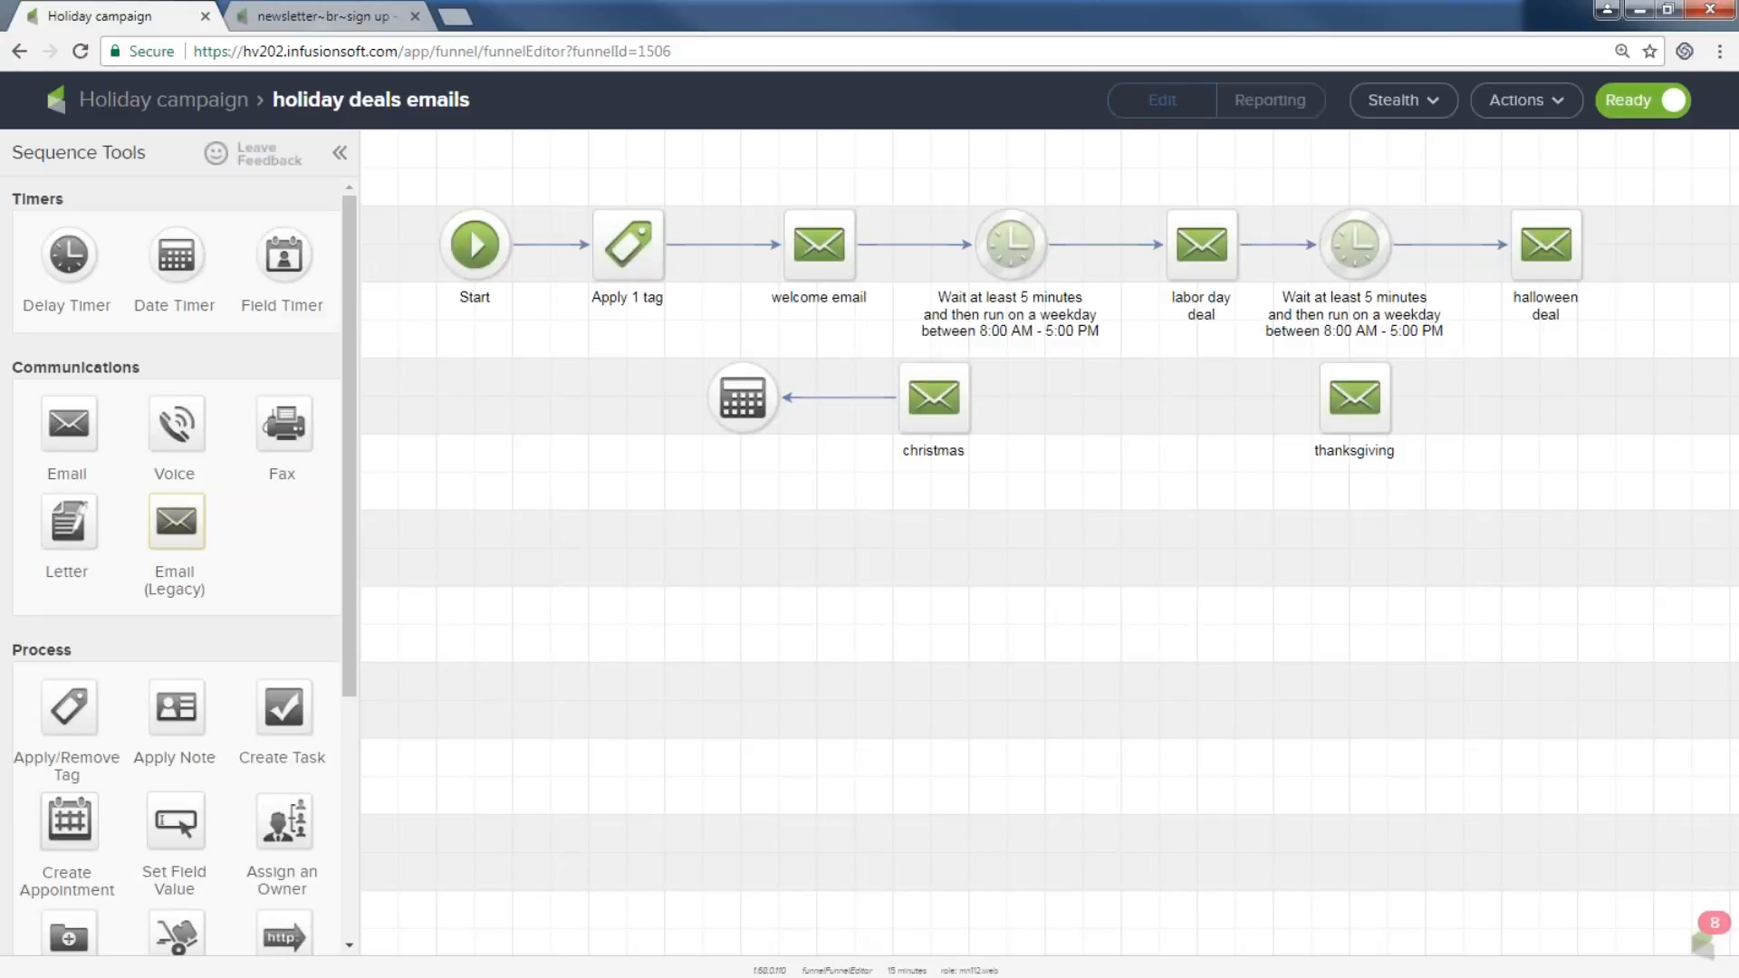
double_click(1019, 251)
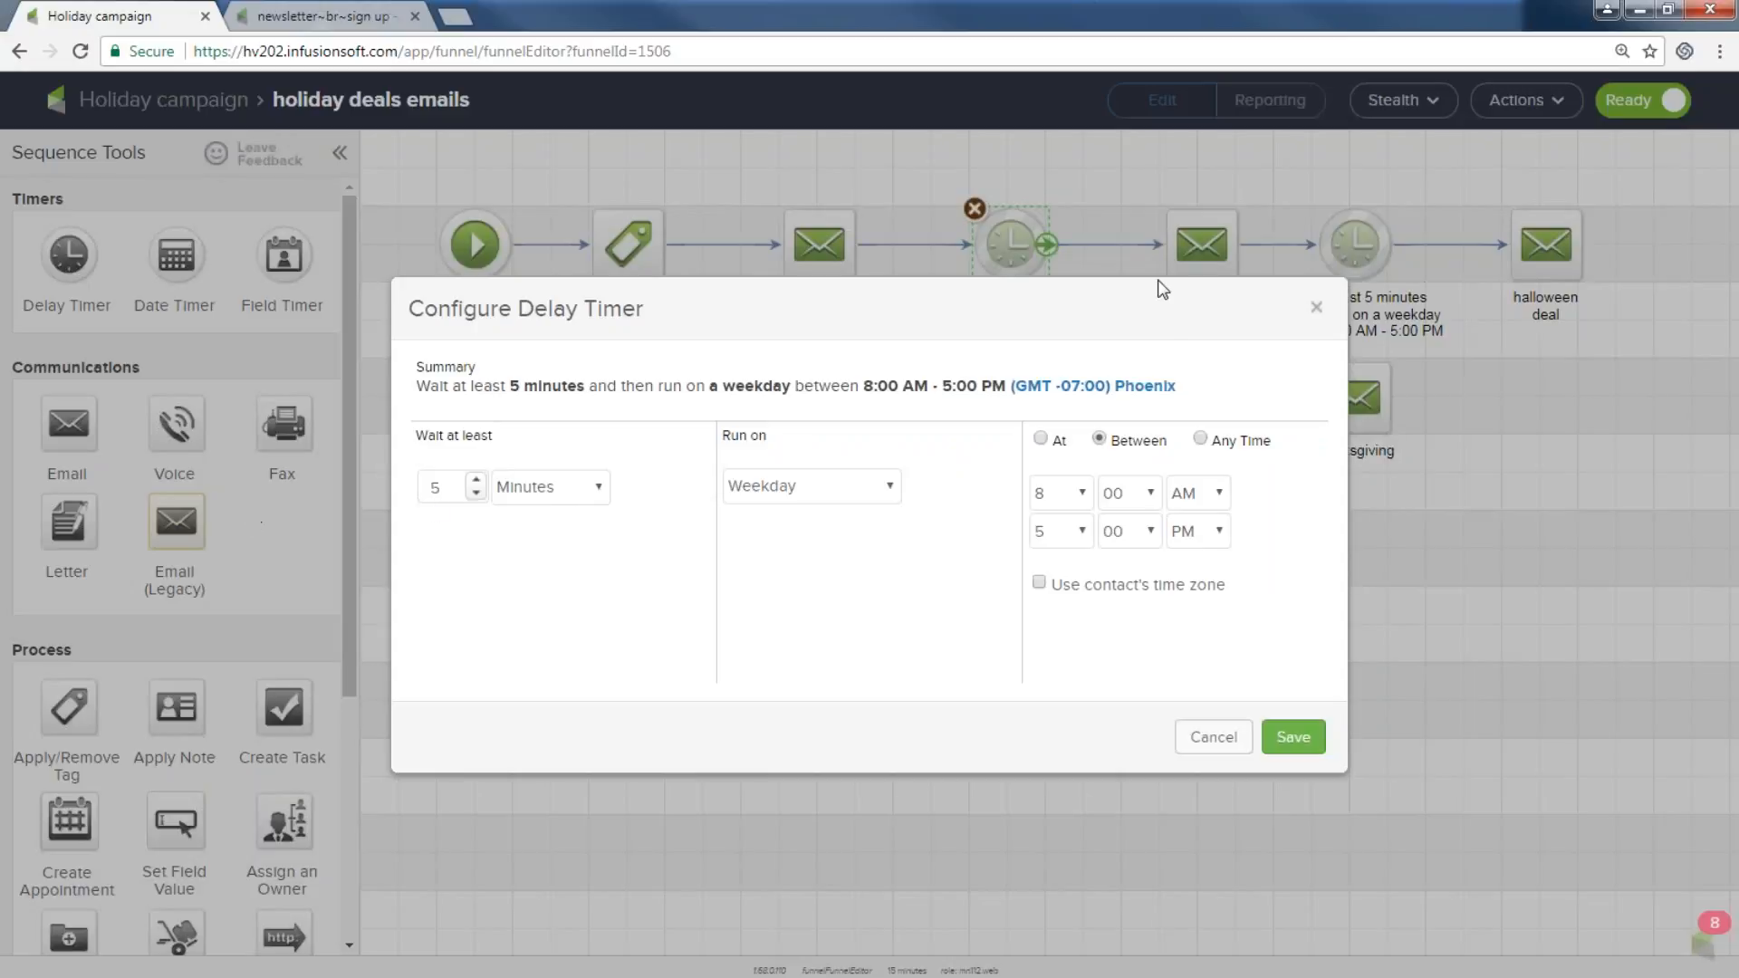
click(1317, 308)
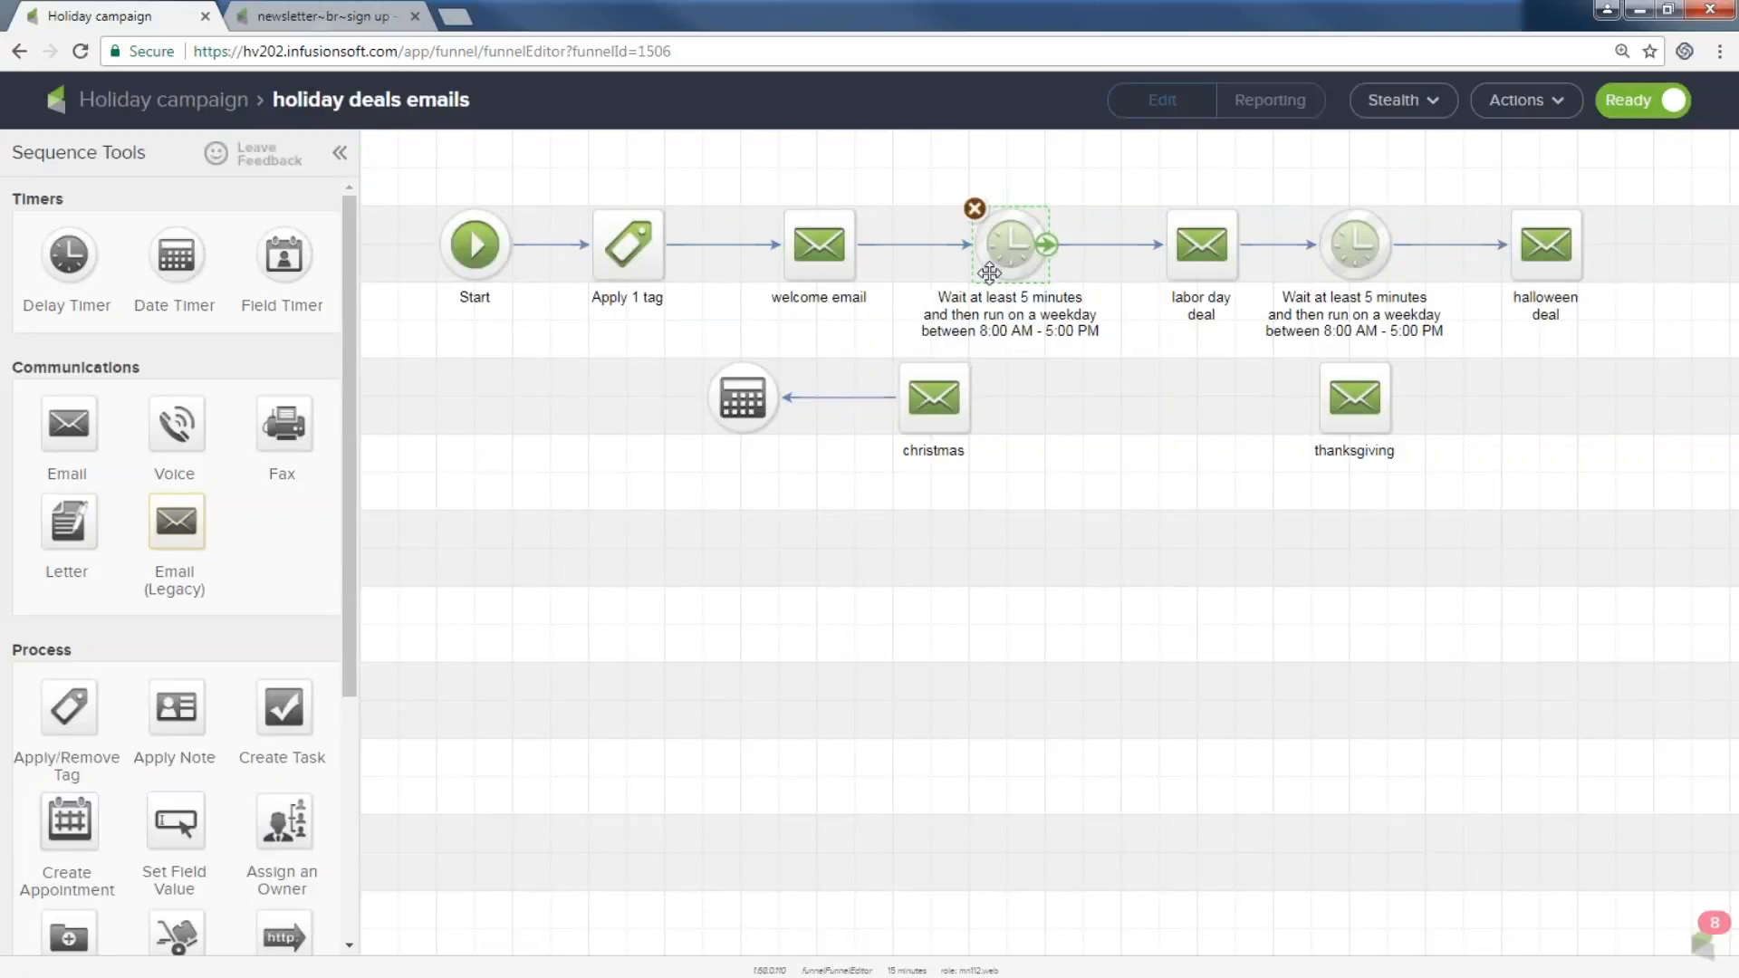
Select the holiday deals sign up goal and emails sequence on the canvas, then return to Campaigns.
drag(941, 184, 1099, 312)
mouse_move(1579, 254)
mouse_move(1367, 469)
click(113, 102)
drag(433, 338, 556, 468)
drag(636, 334, 911, 531)
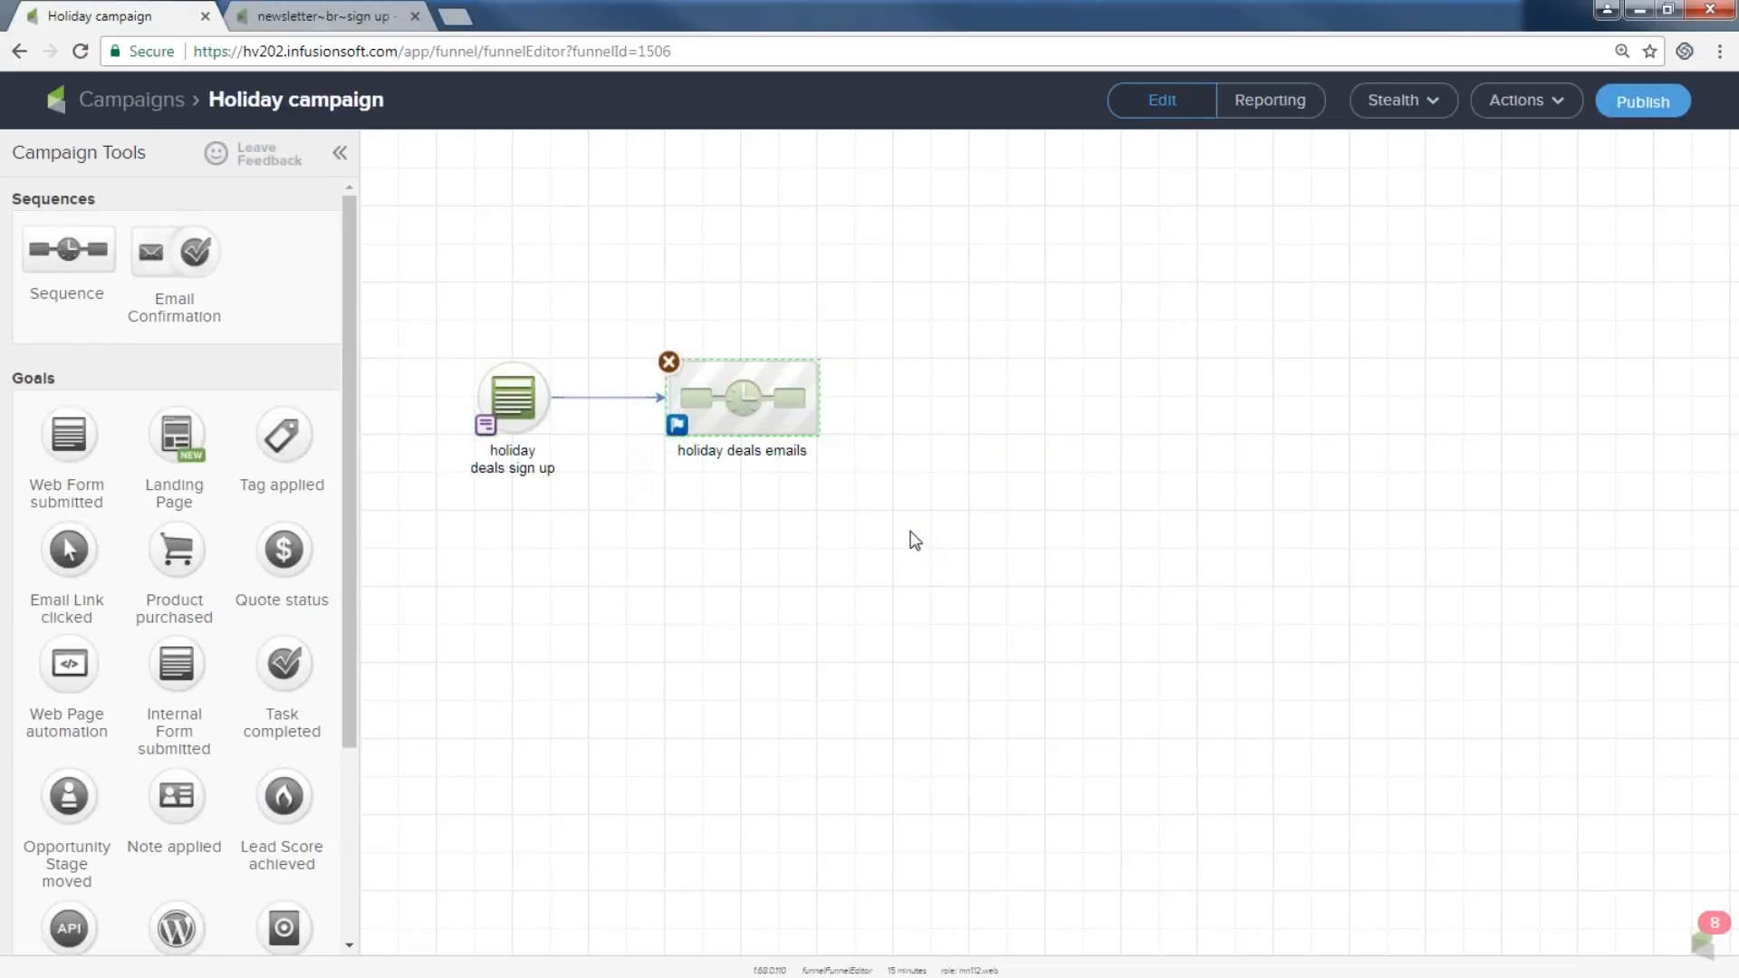
drag(388, 272, 933, 579)
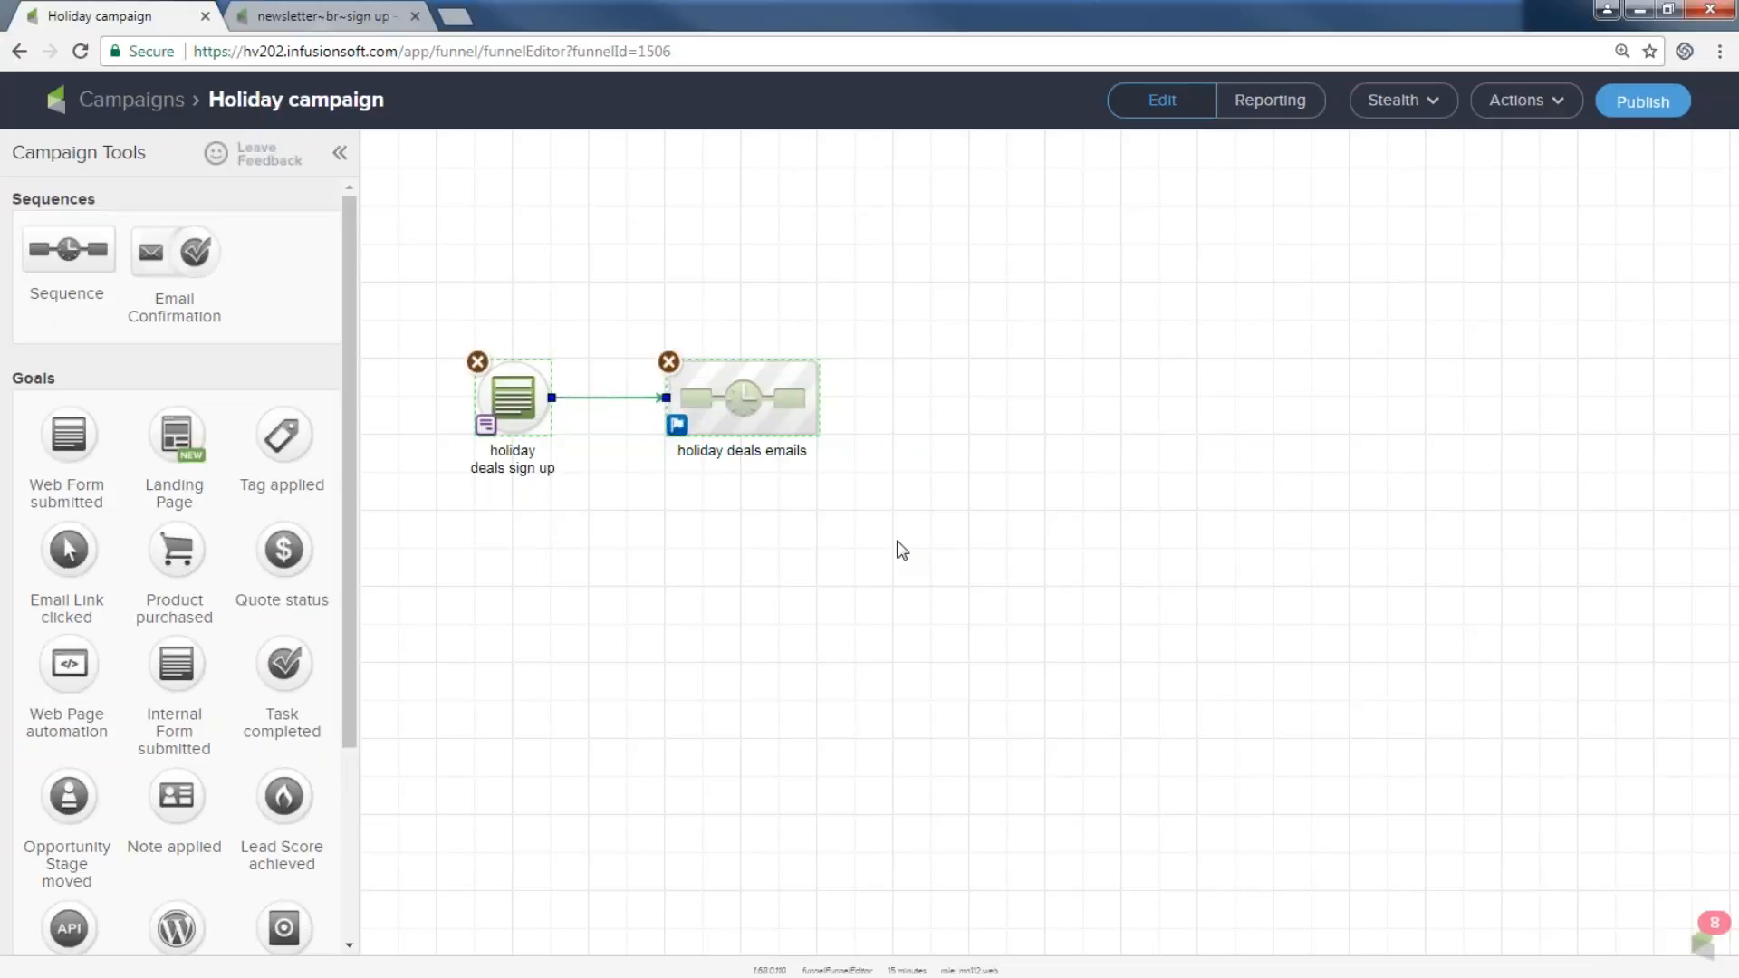
click(137, 103)
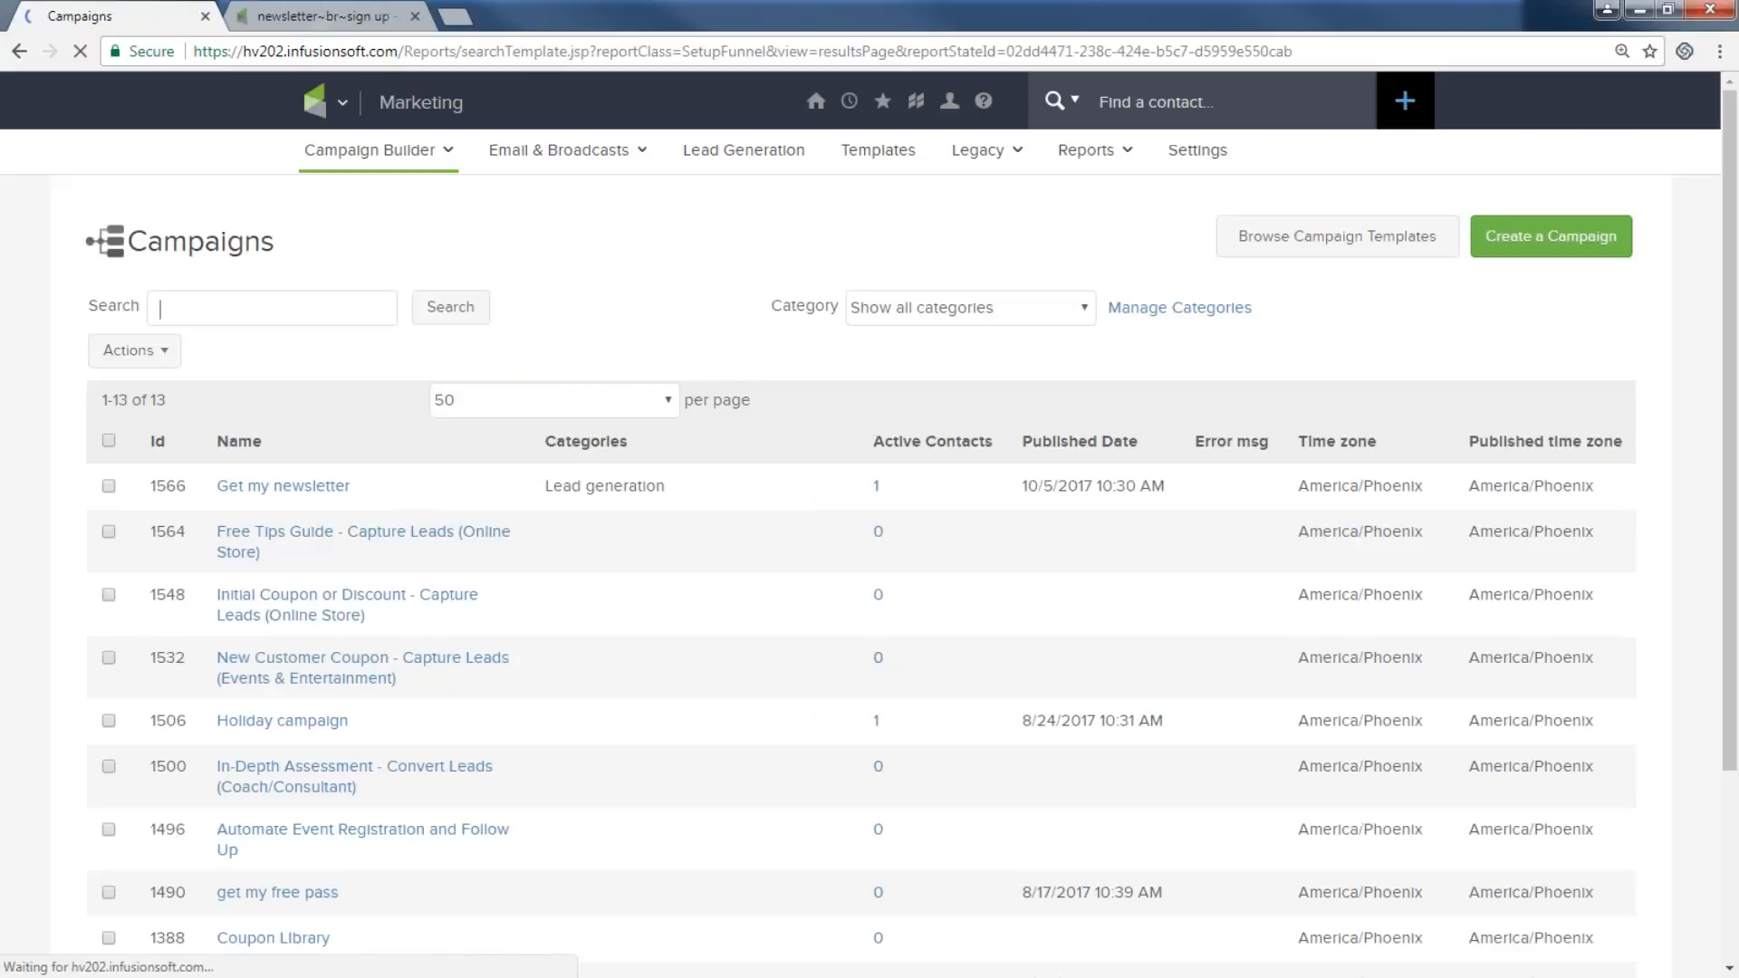
View the Automate Event Registration and Follow Up campaign.
click(300, 837)
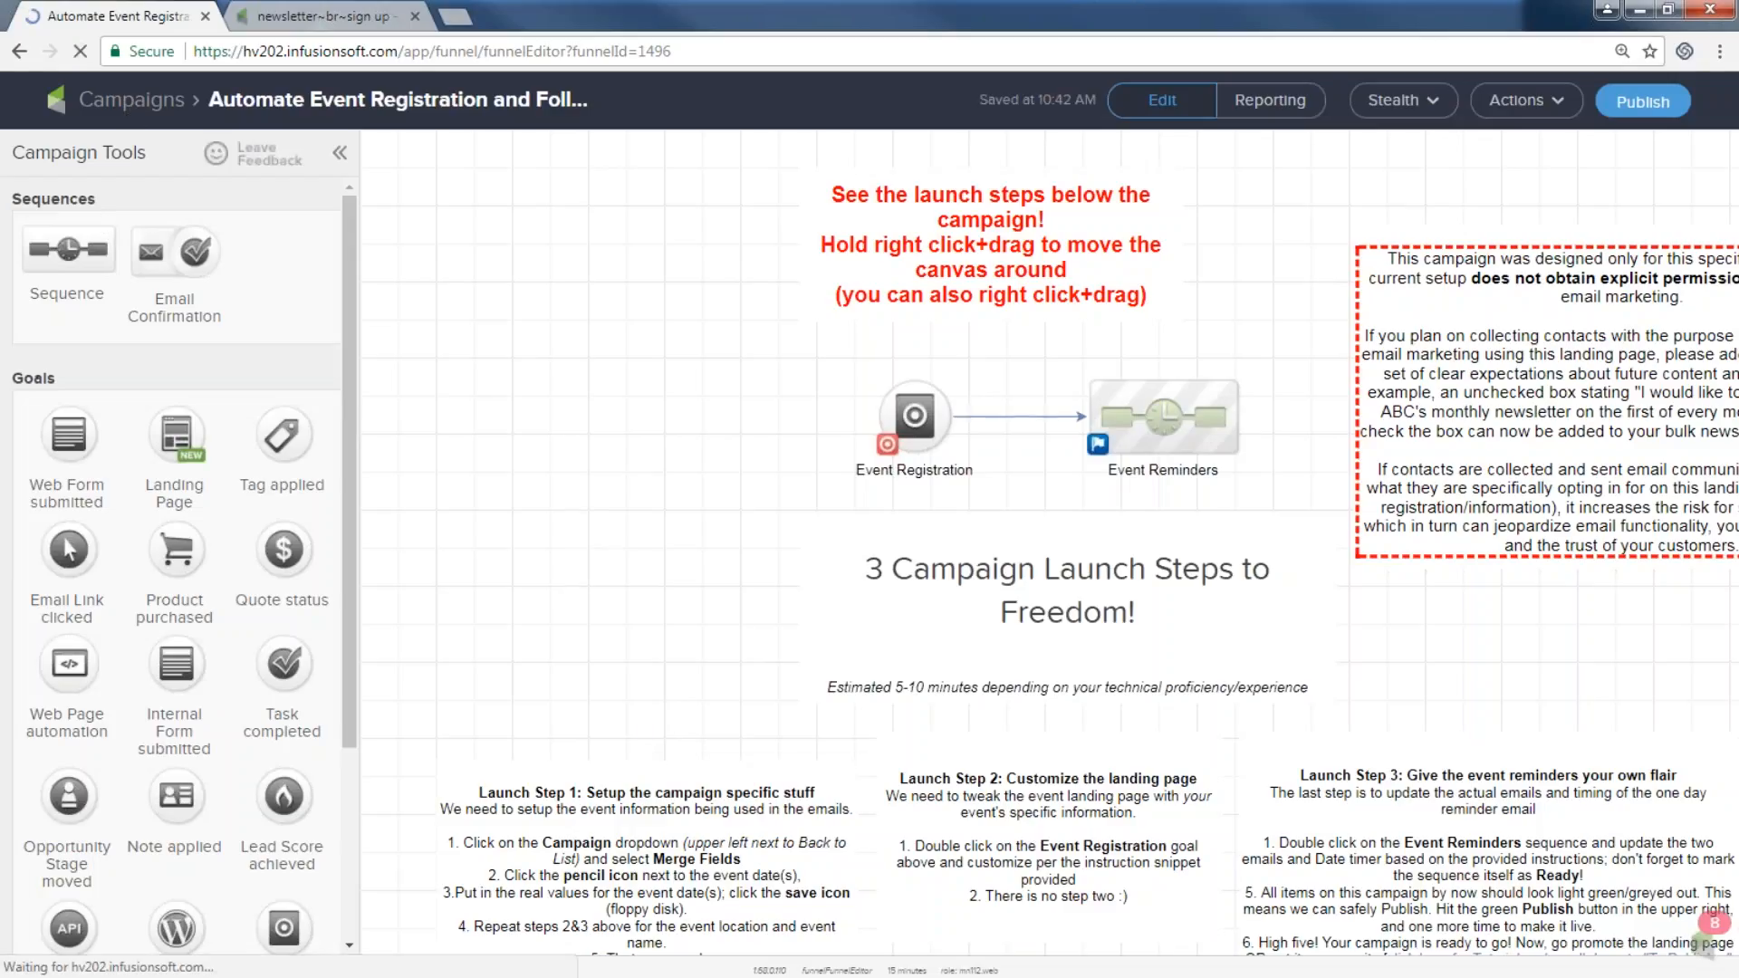
scroll(489, 765, down, 2)
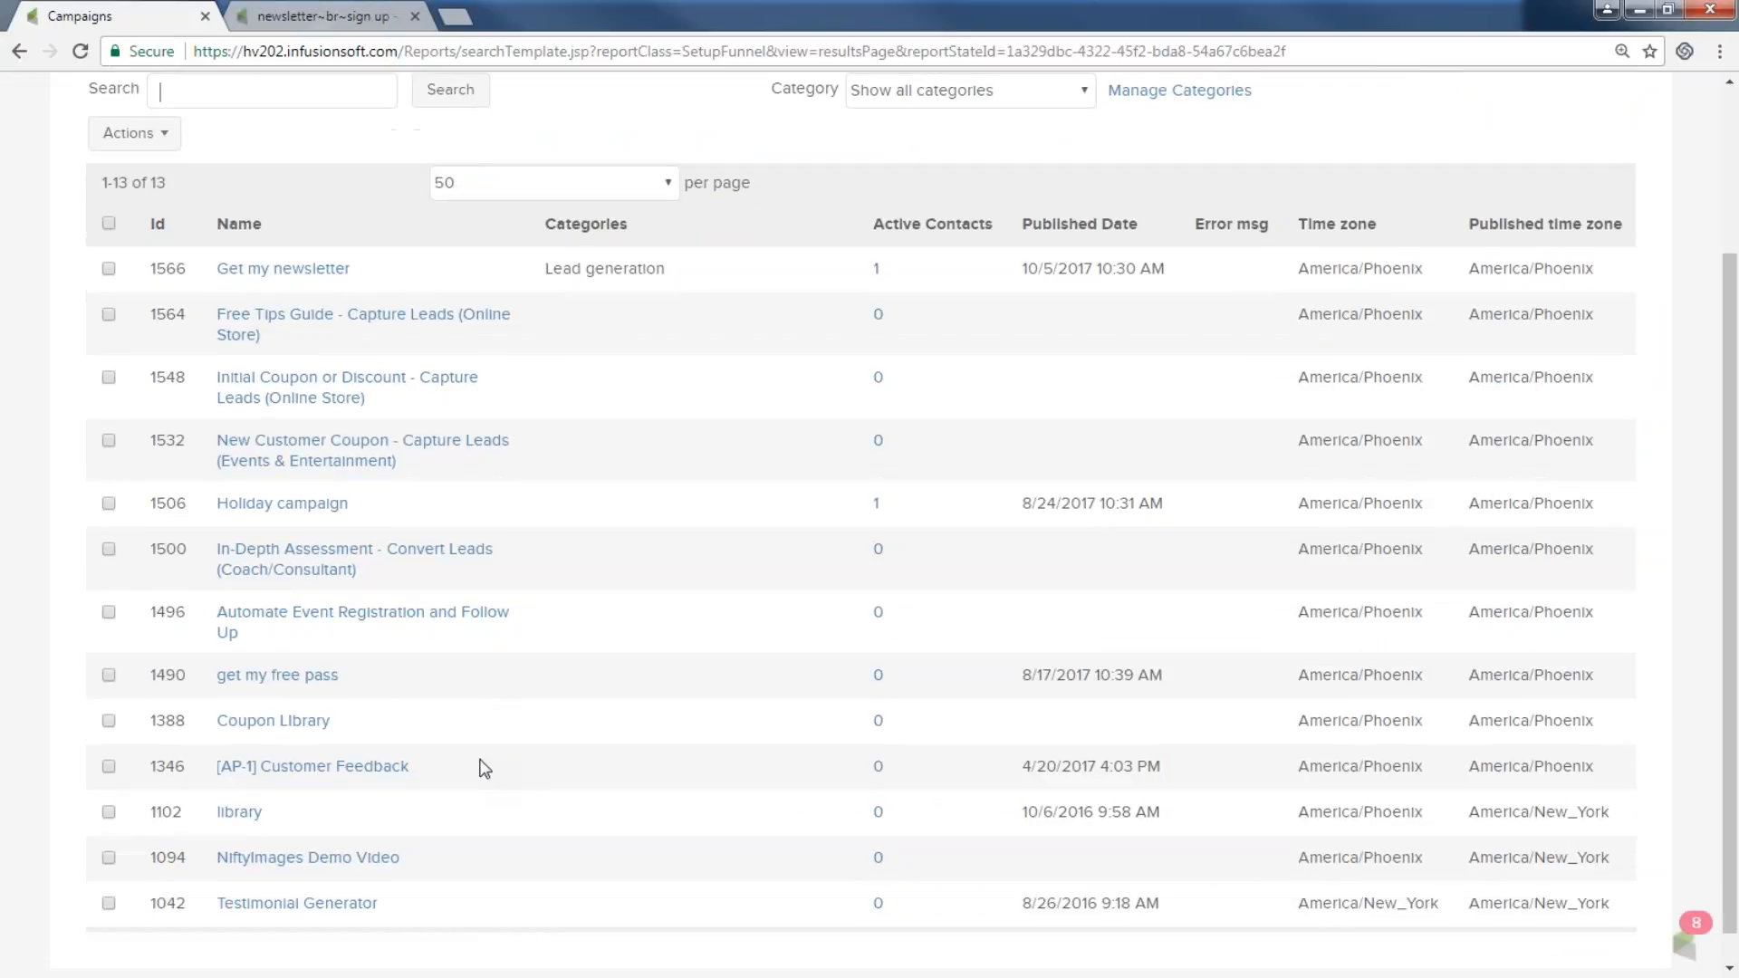
scroll(477, 759, up, 2)
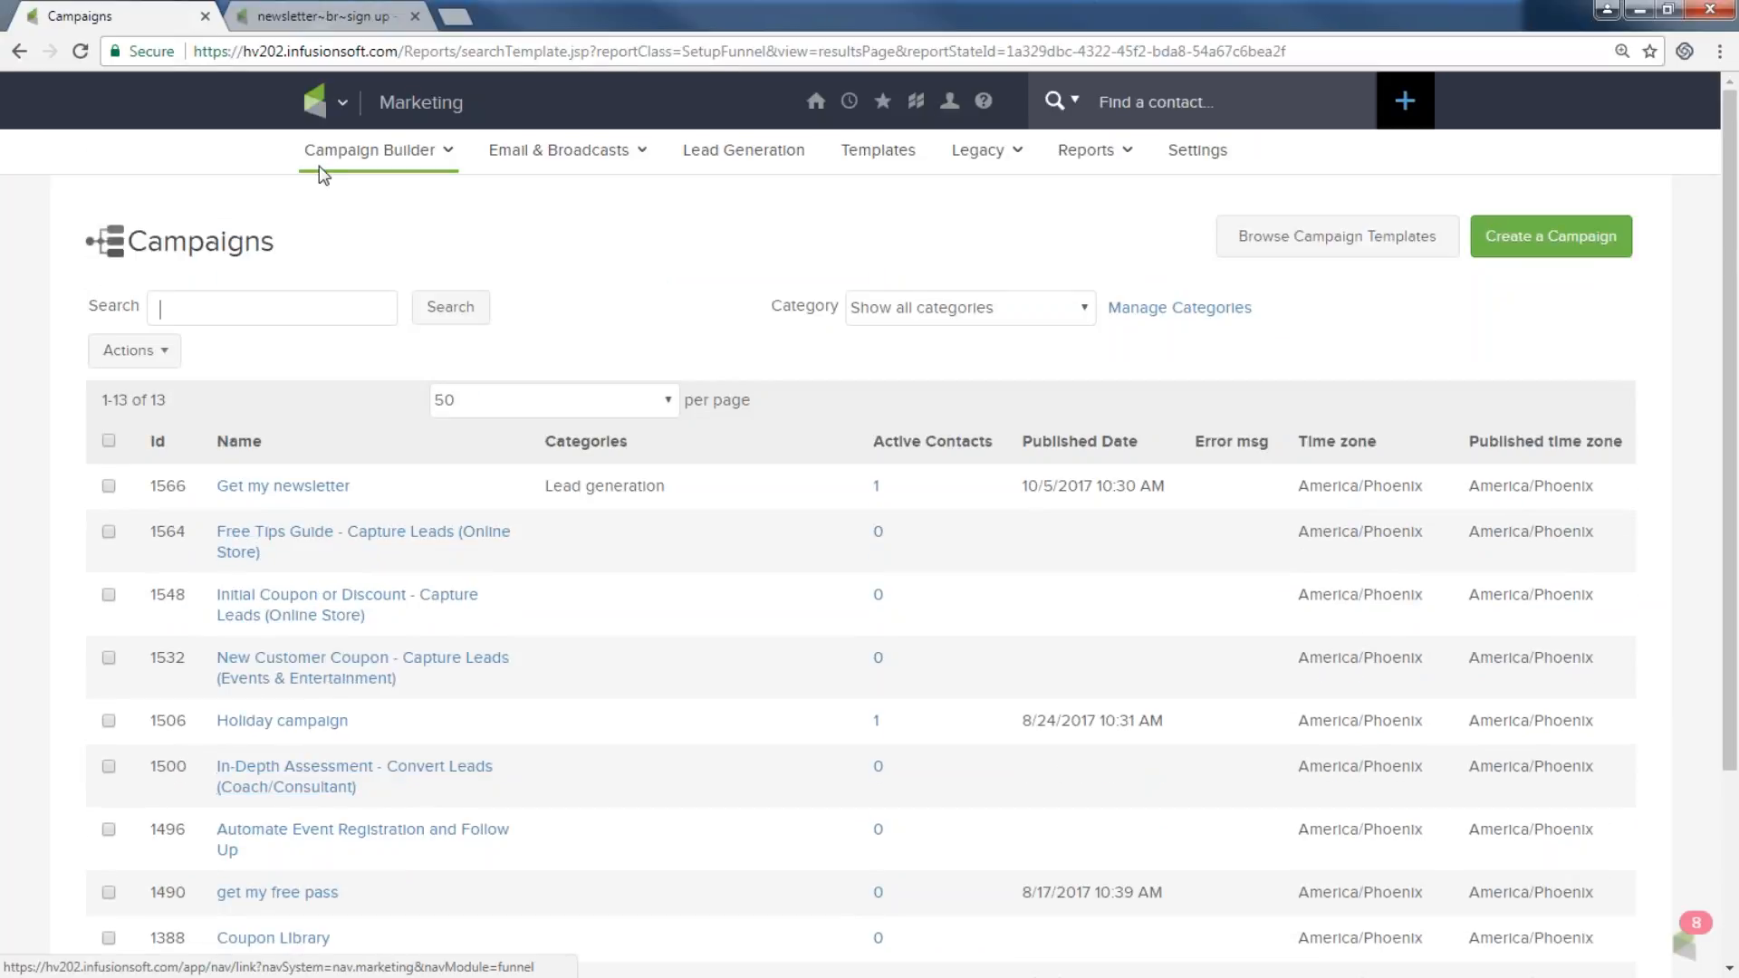
Load the tt135.infusionsoft.com account and go to its campaigns list.
click(344, 51)
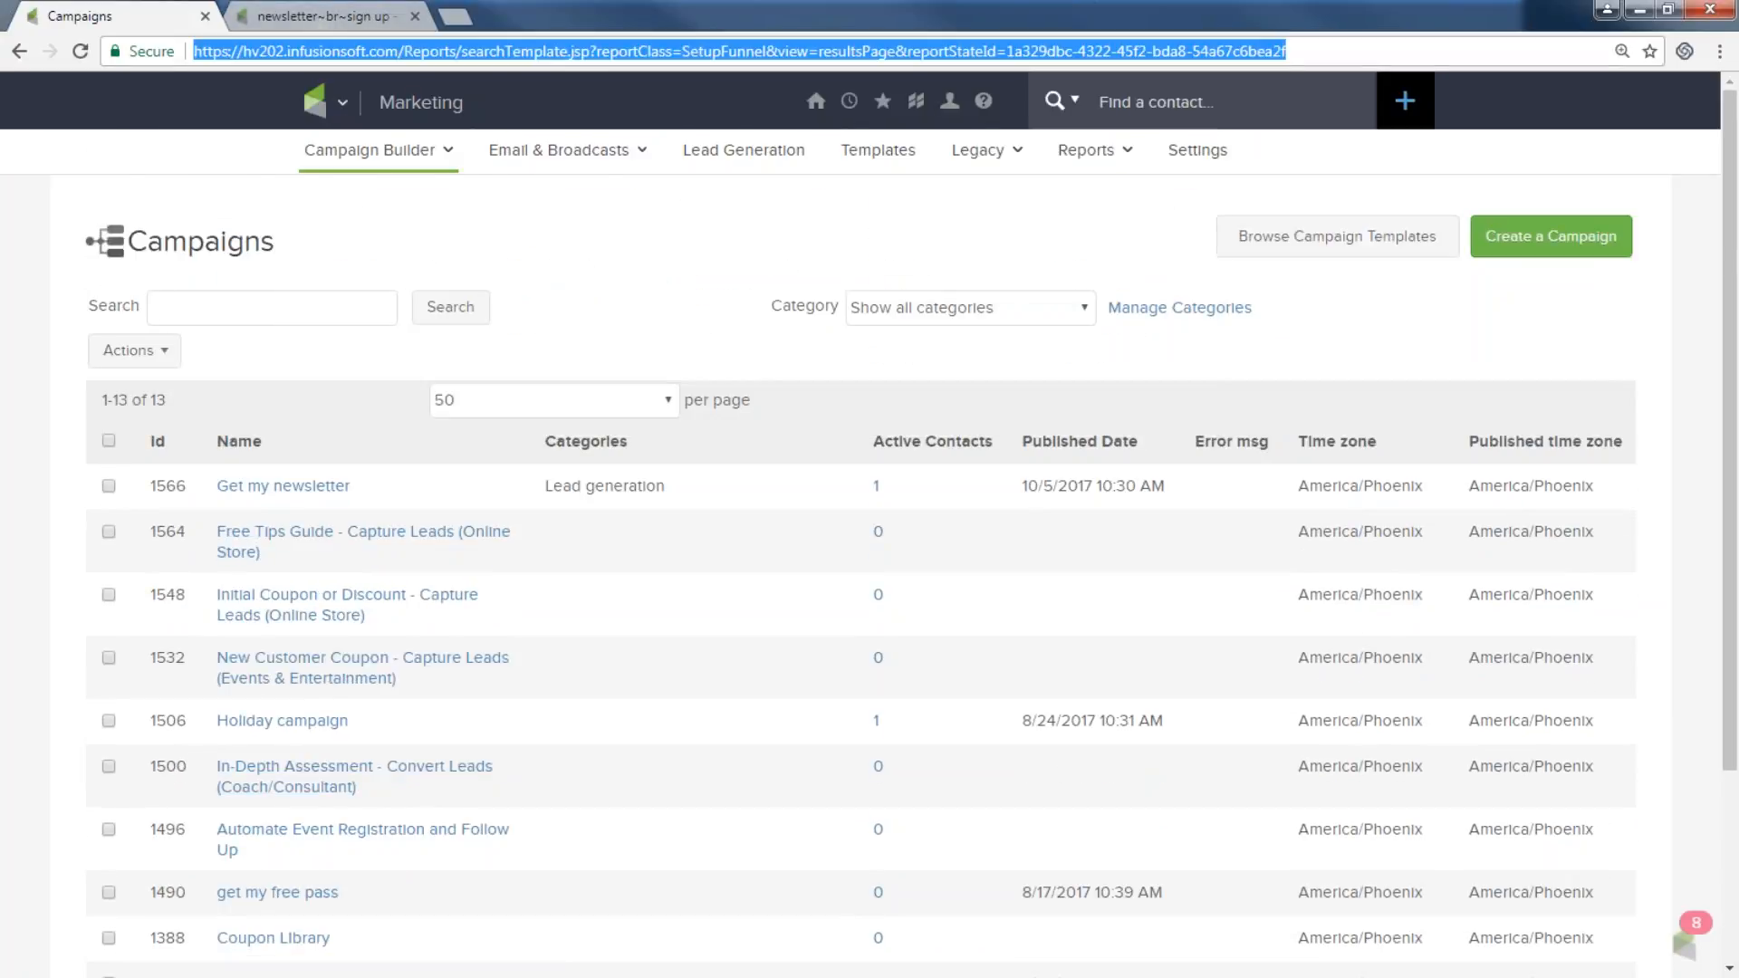
text(tt135)
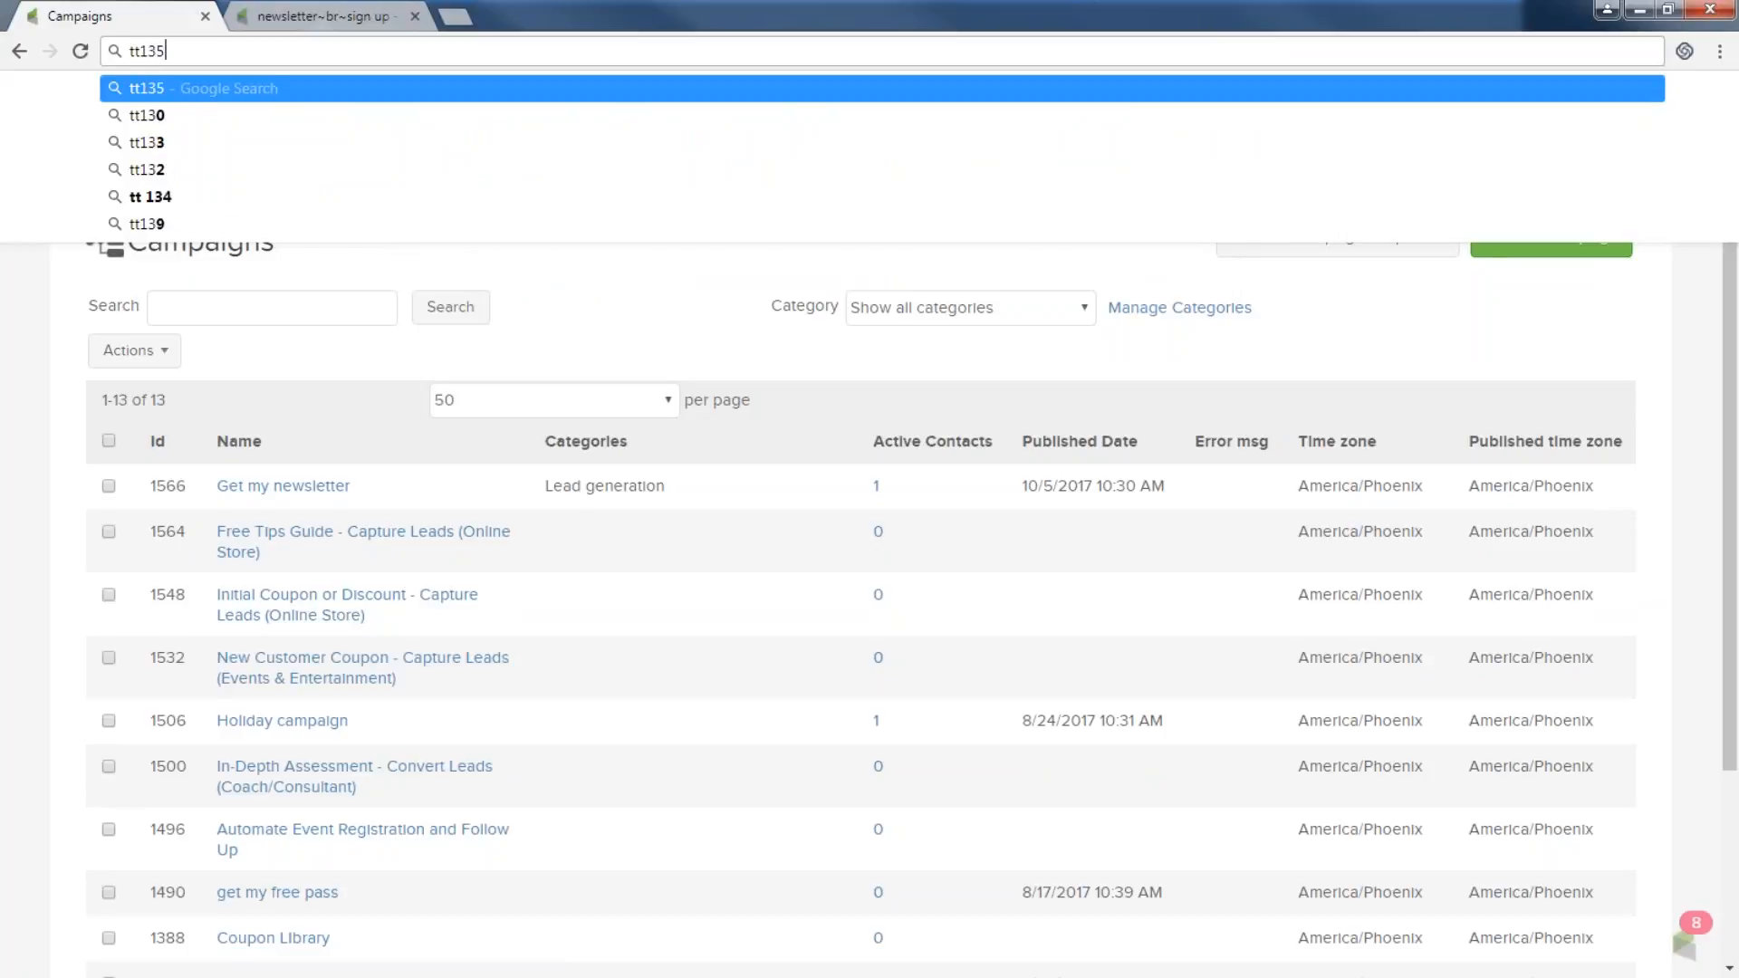
text(.infusionsoft.com)
key(Return)
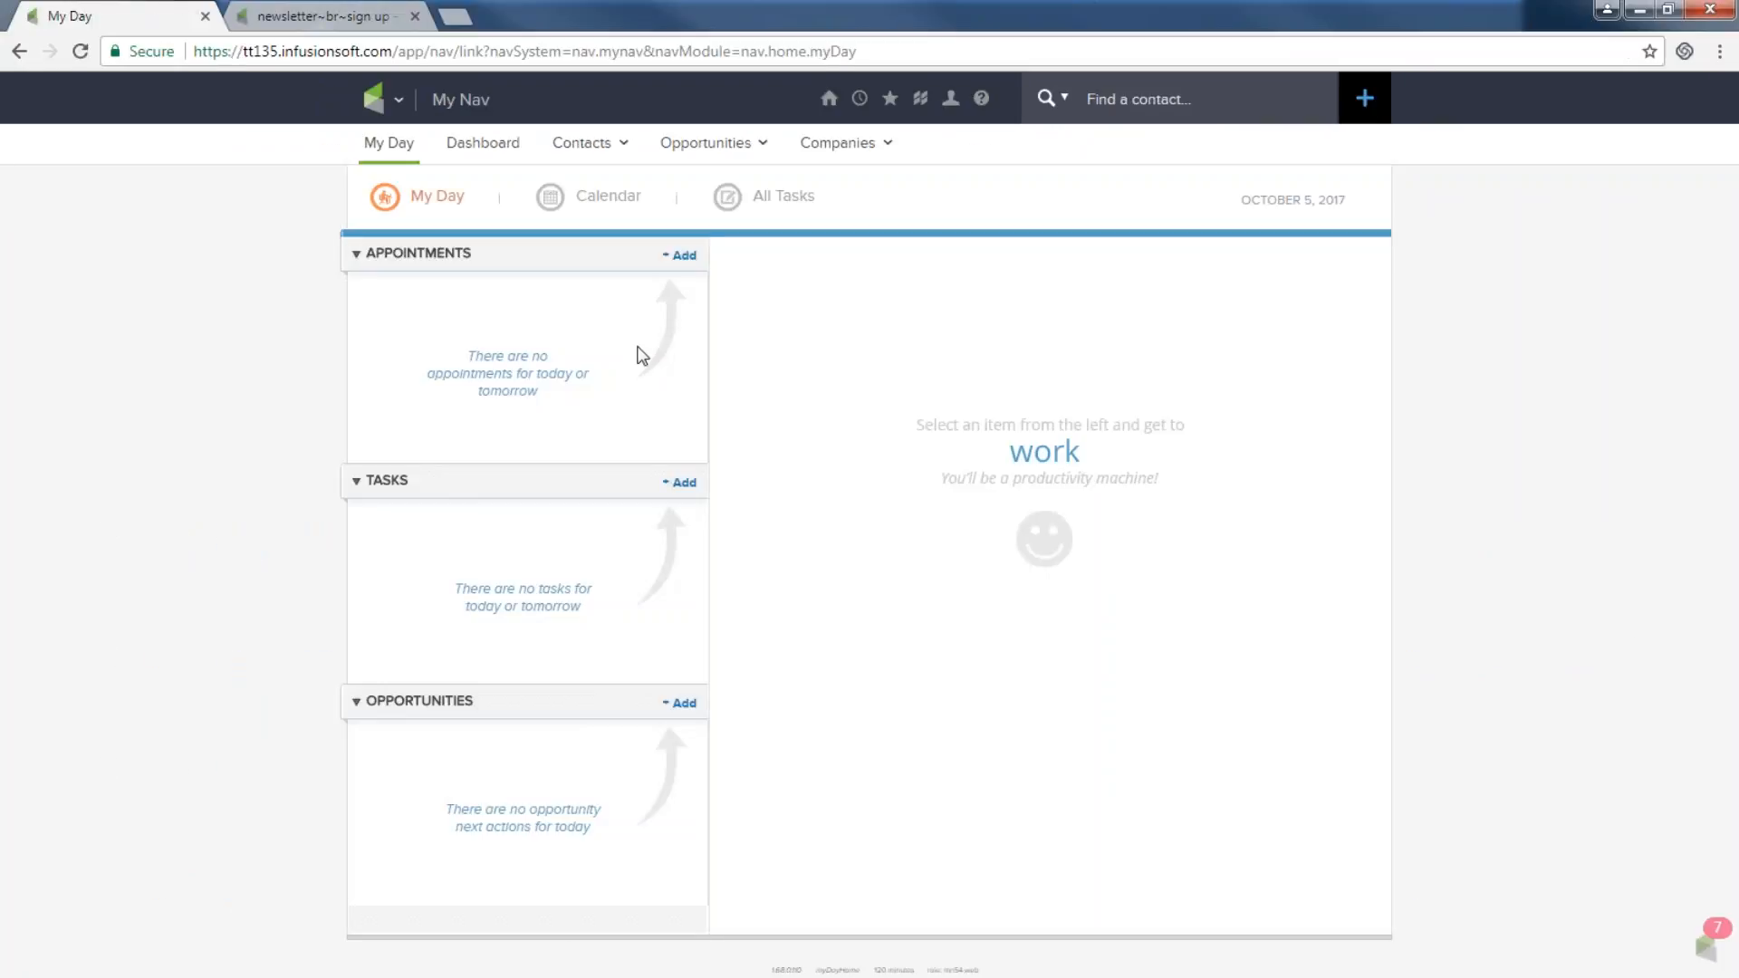
click(399, 110)
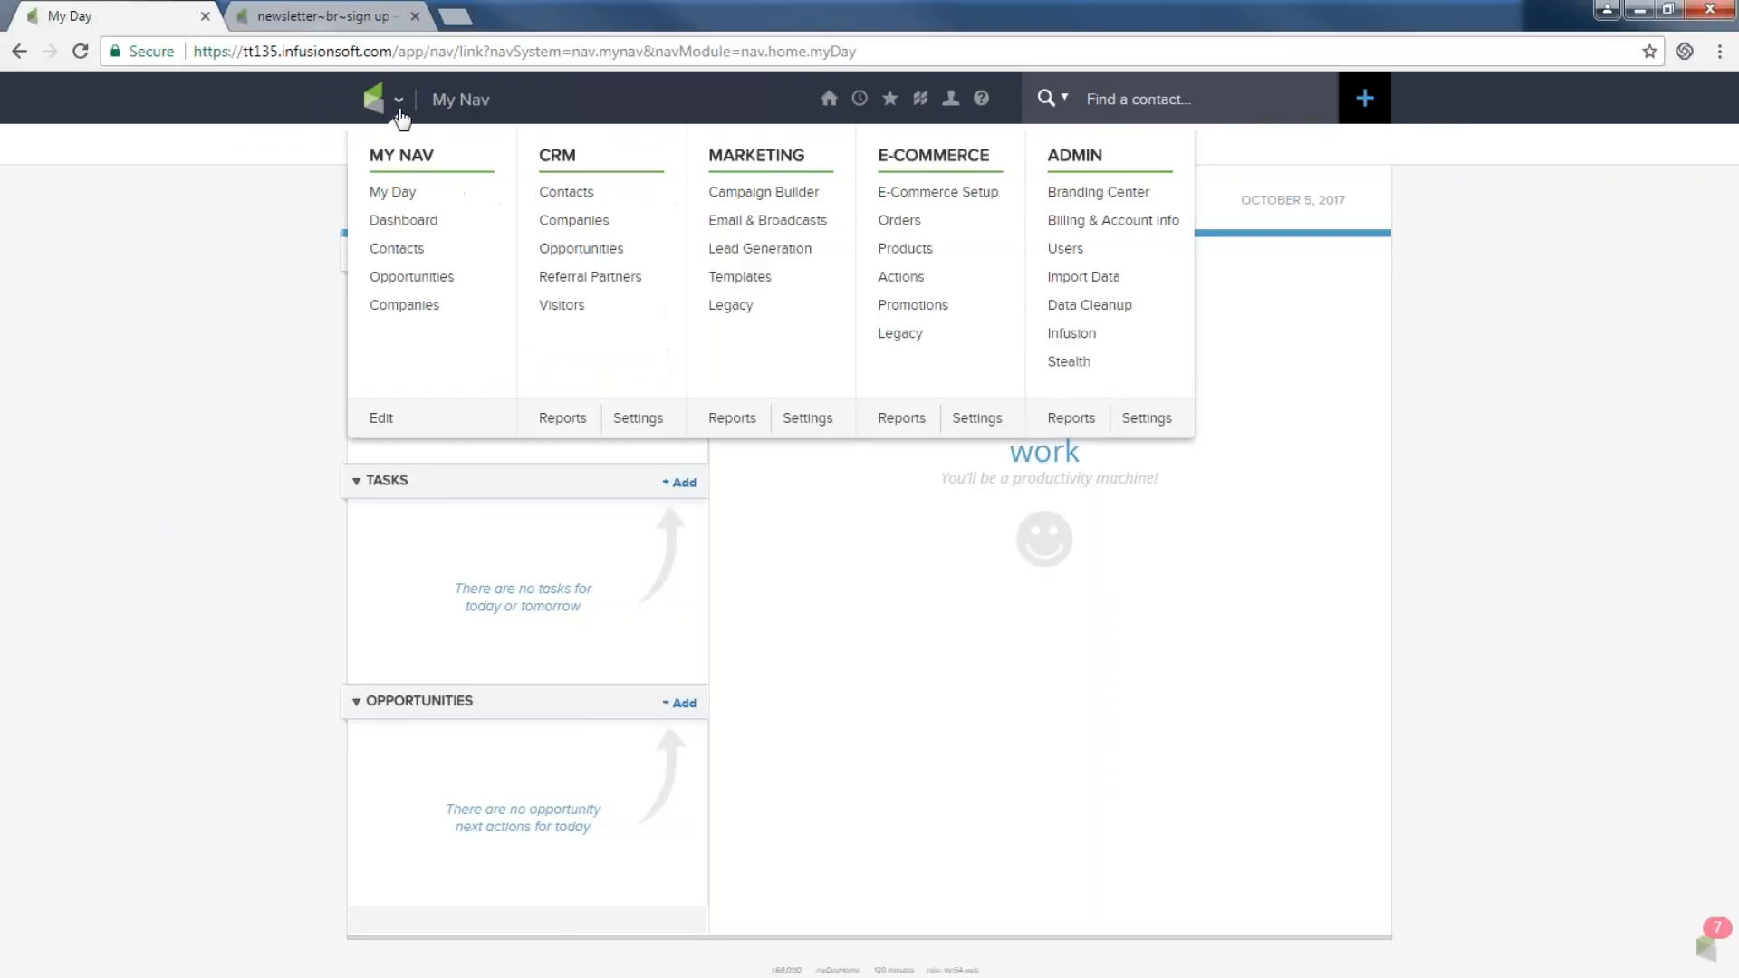
click(761, 190)
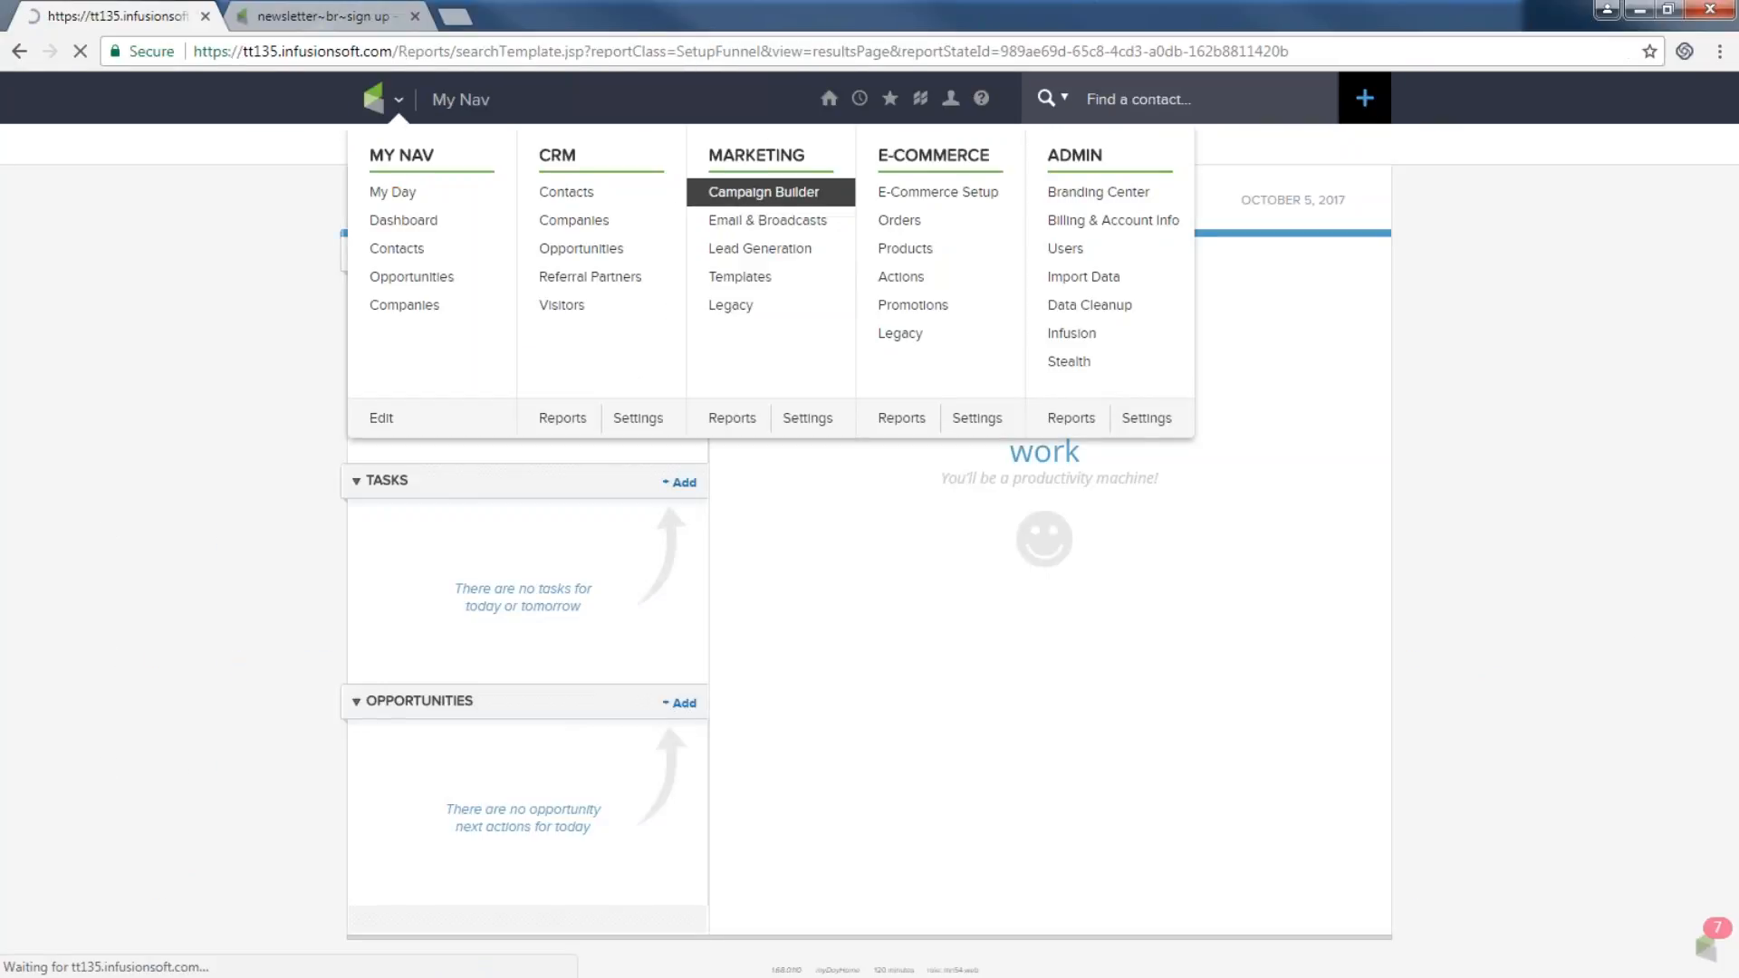
View the Welcome Call Scheduling Link campaign, then return to the list.
scroll(505, 815, down, 3)
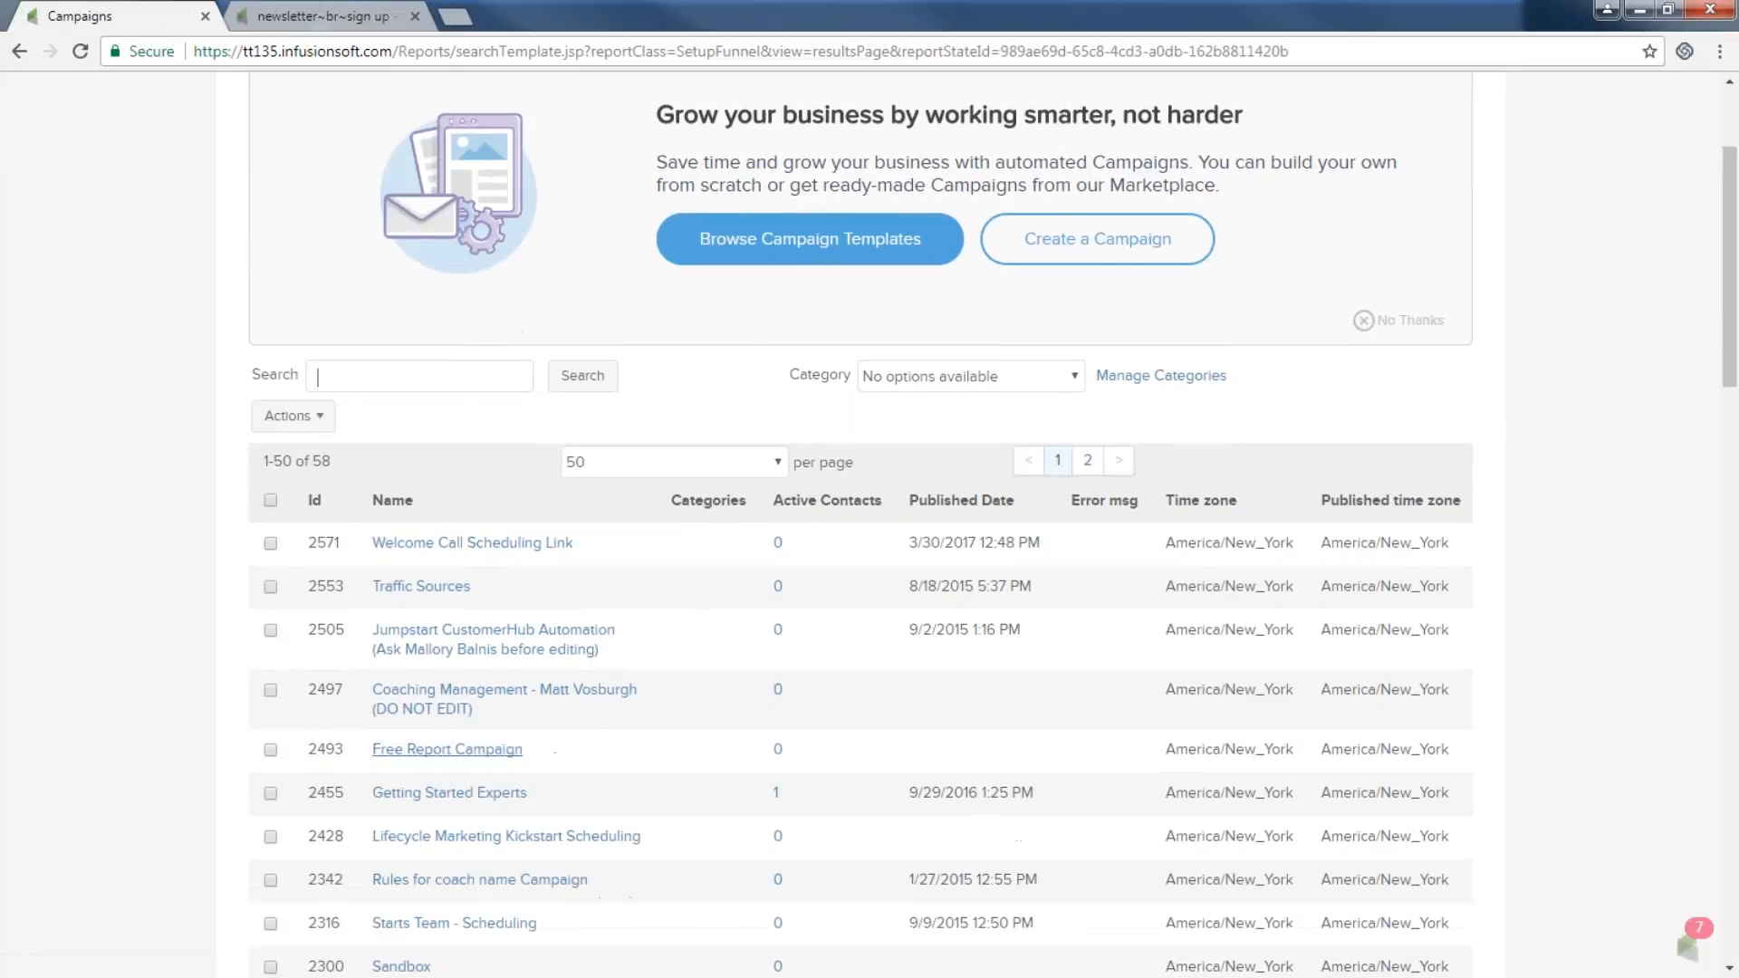
click(472, 543)
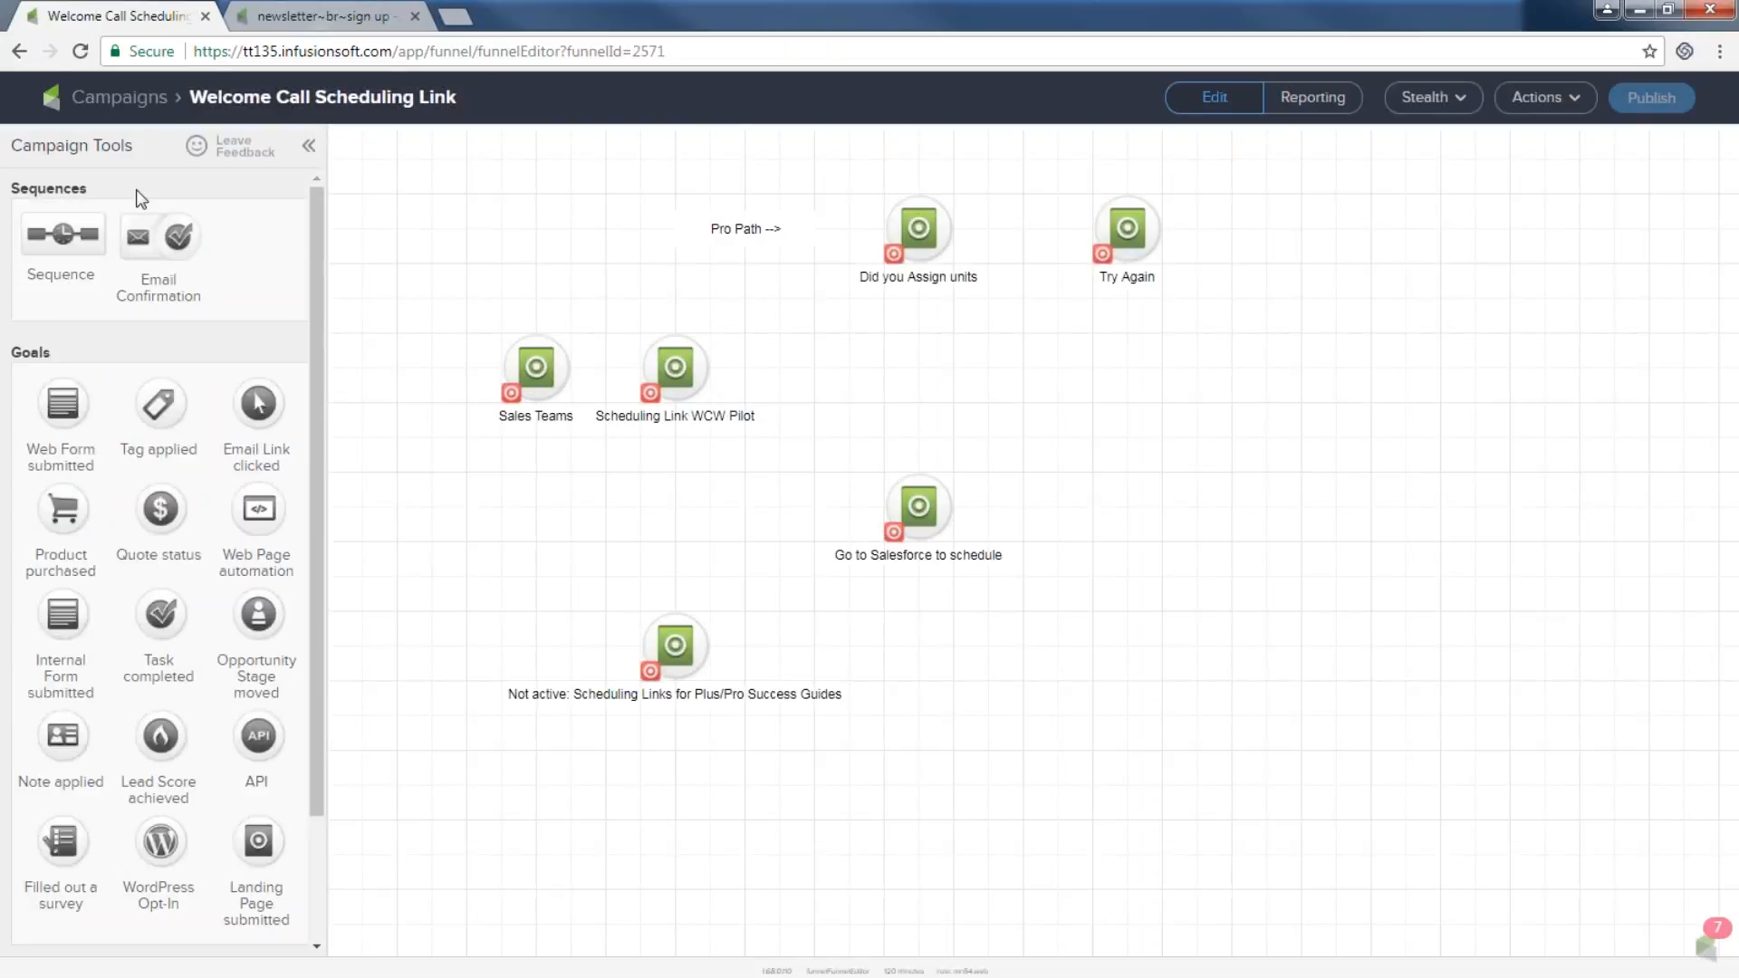
click(133, 107)
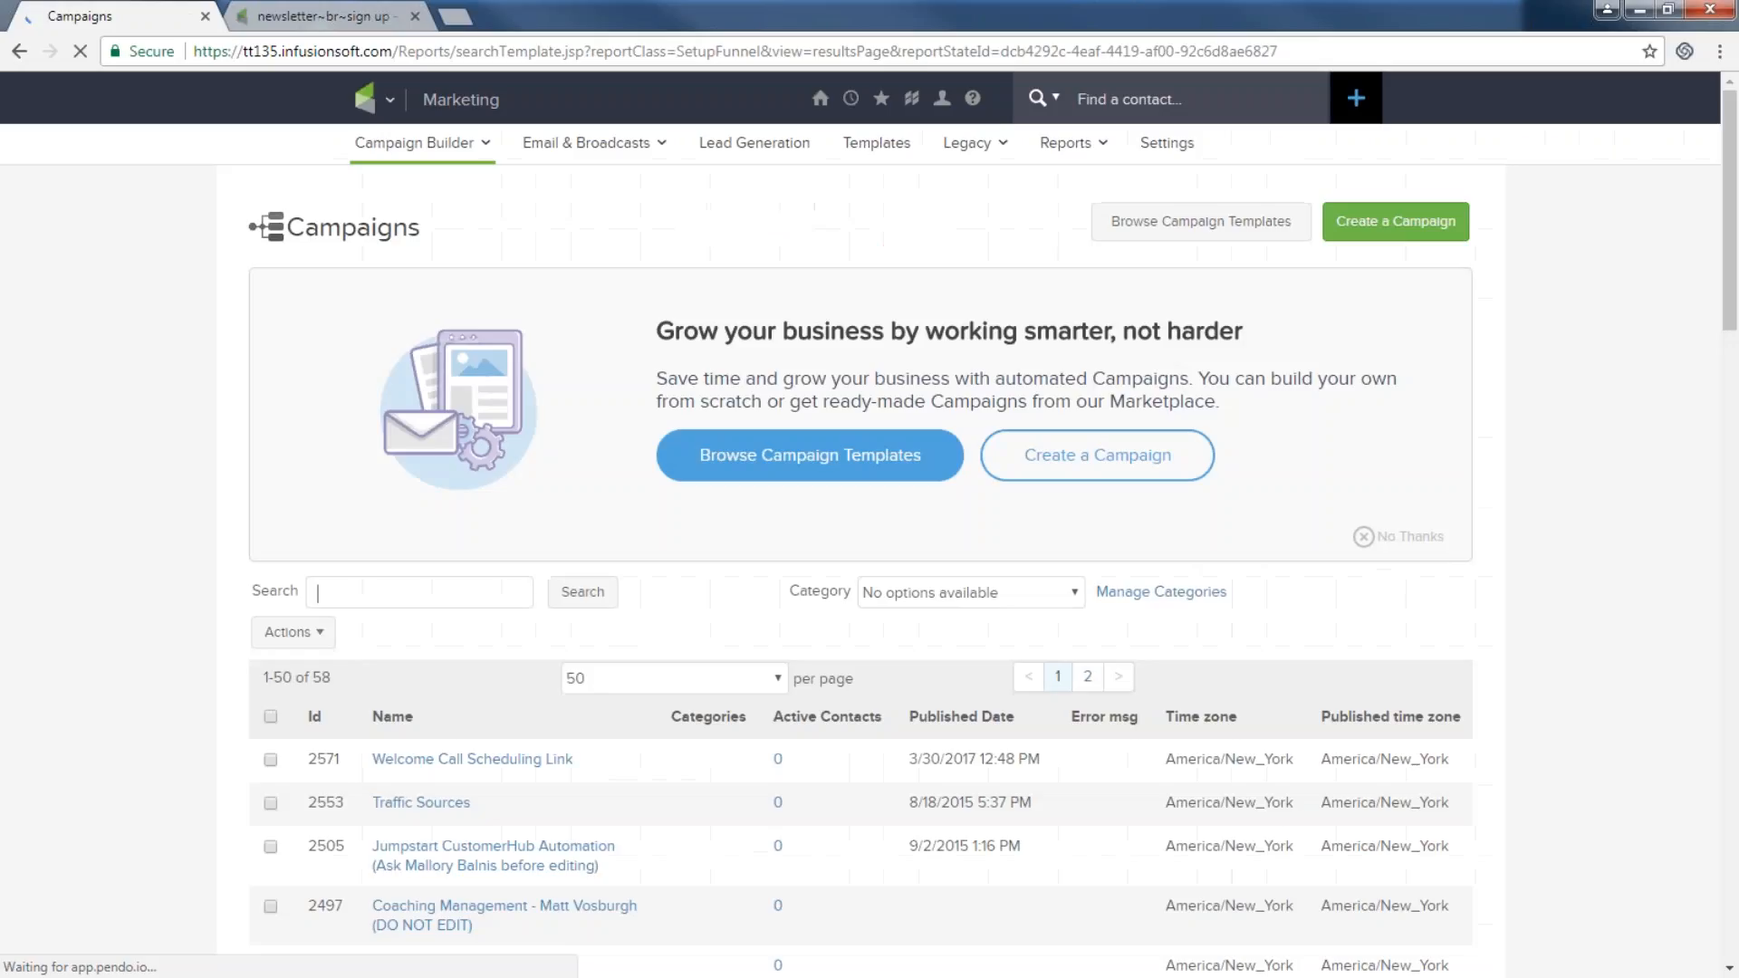
View the CLCS Group Coaching Webinars campaign, then return to the list.
scroll(860, 543, down, 4)
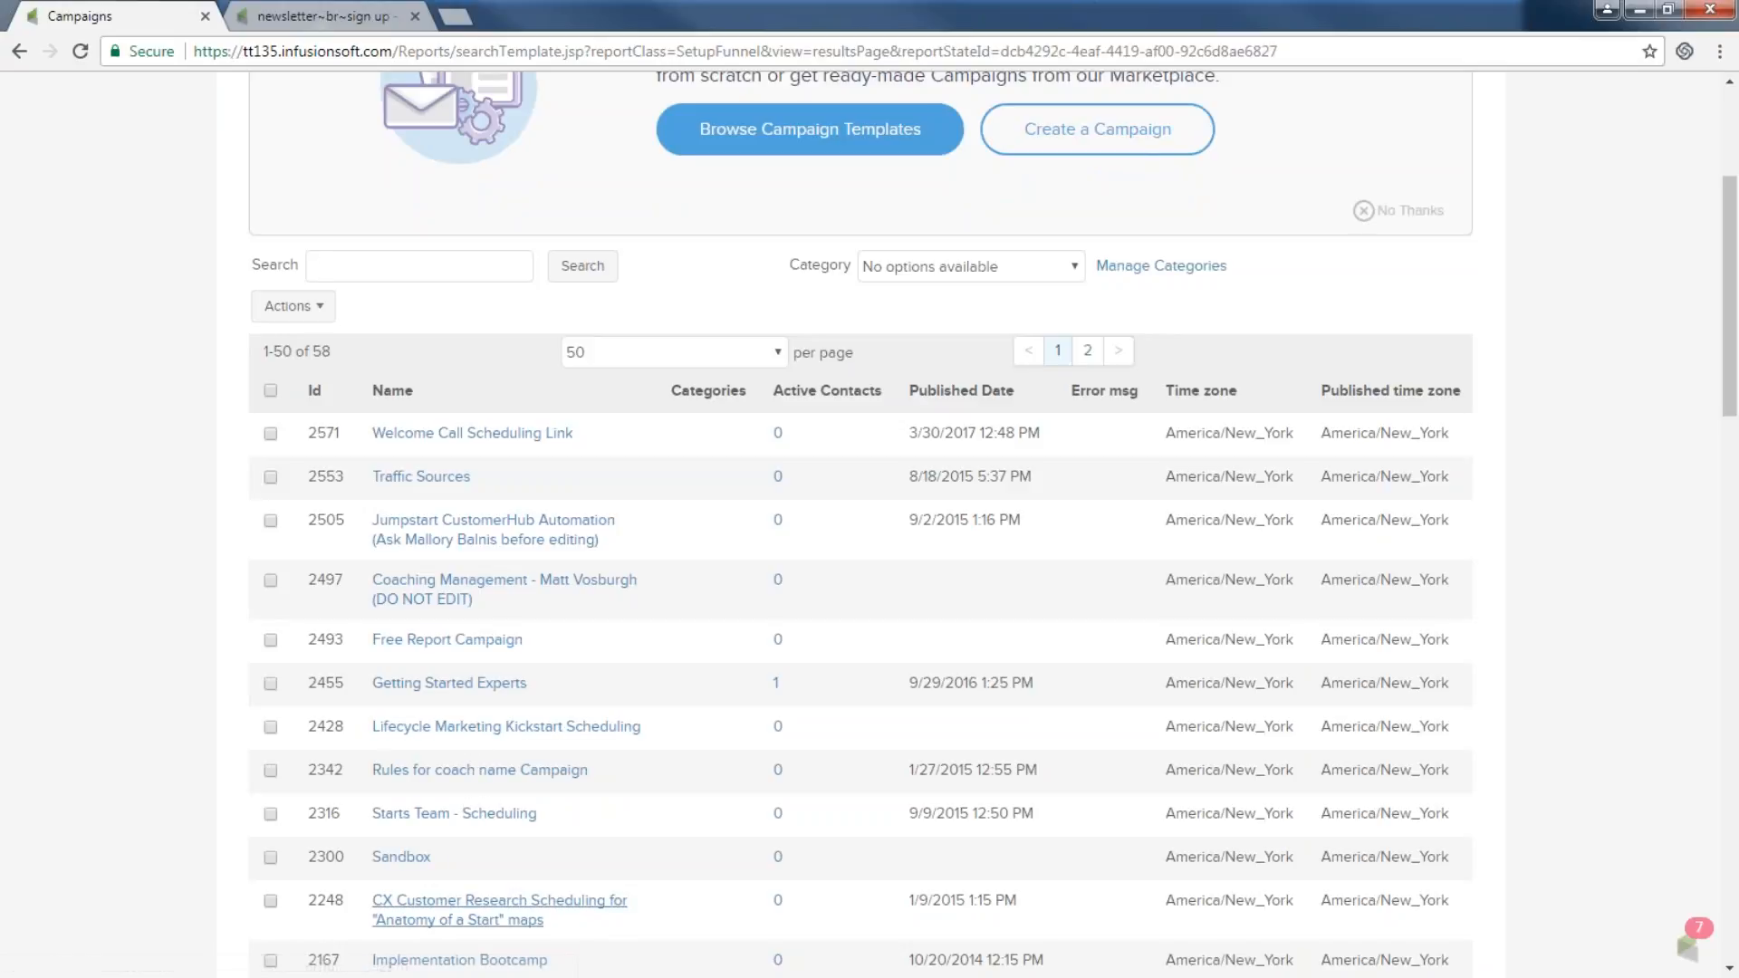
scroll(468, 901, down, 3)
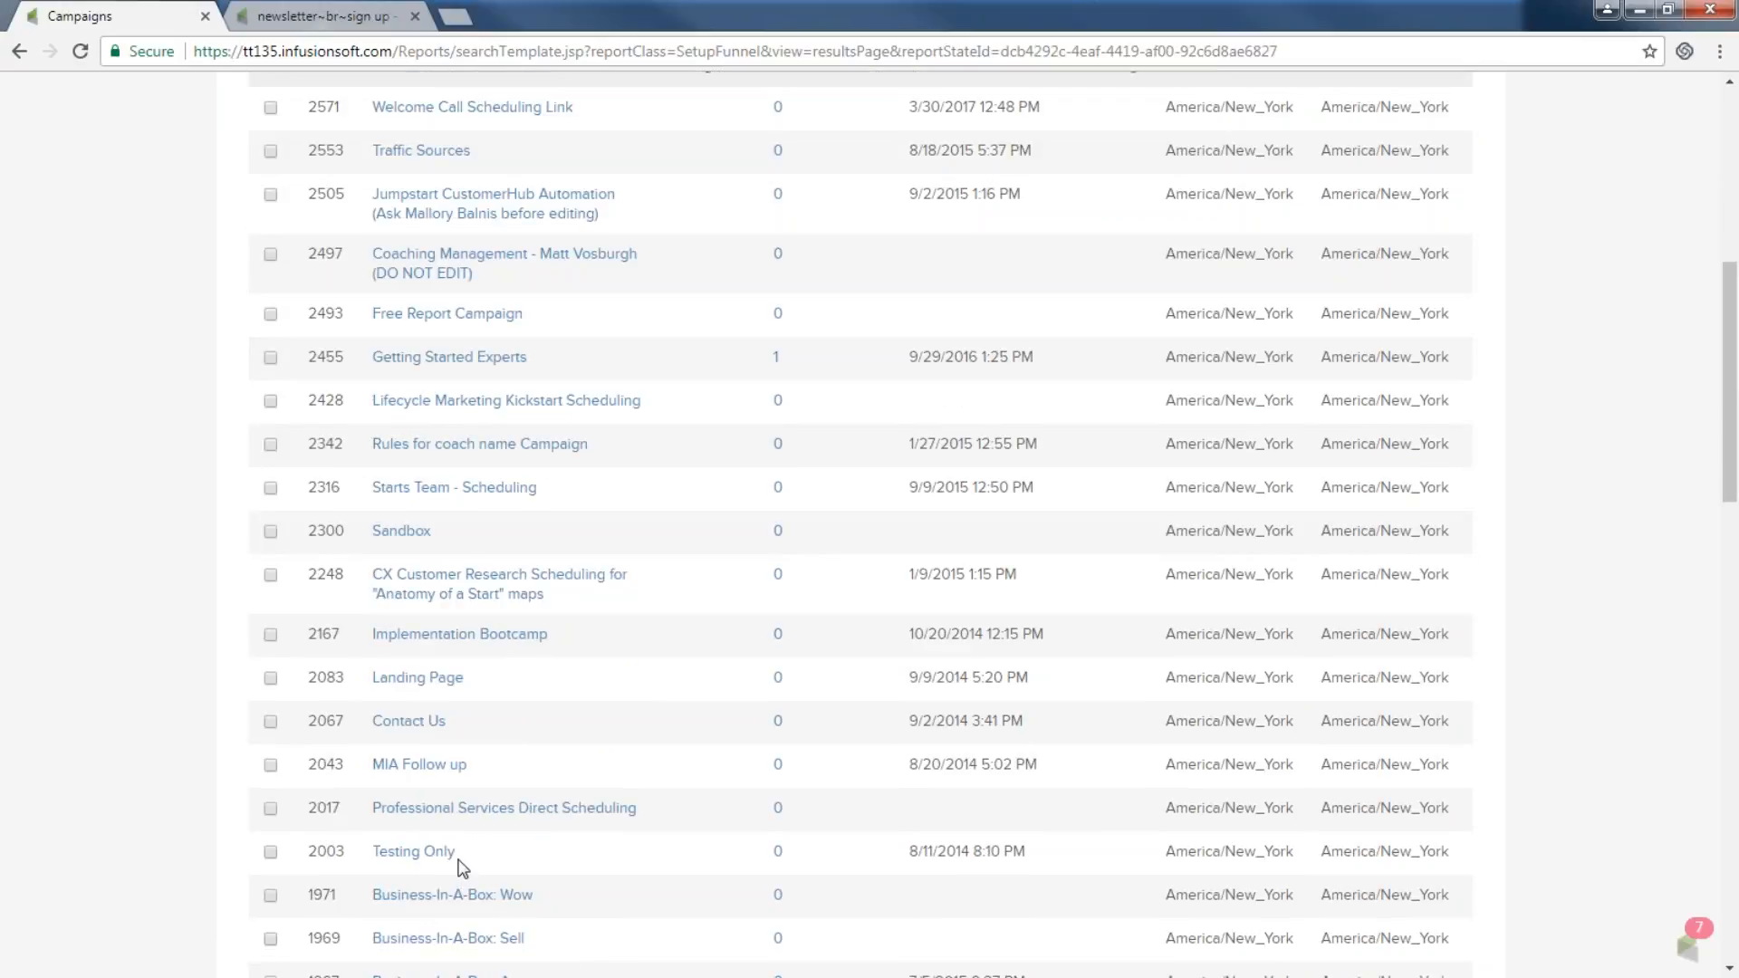
scroll(462, 869, down, 2)
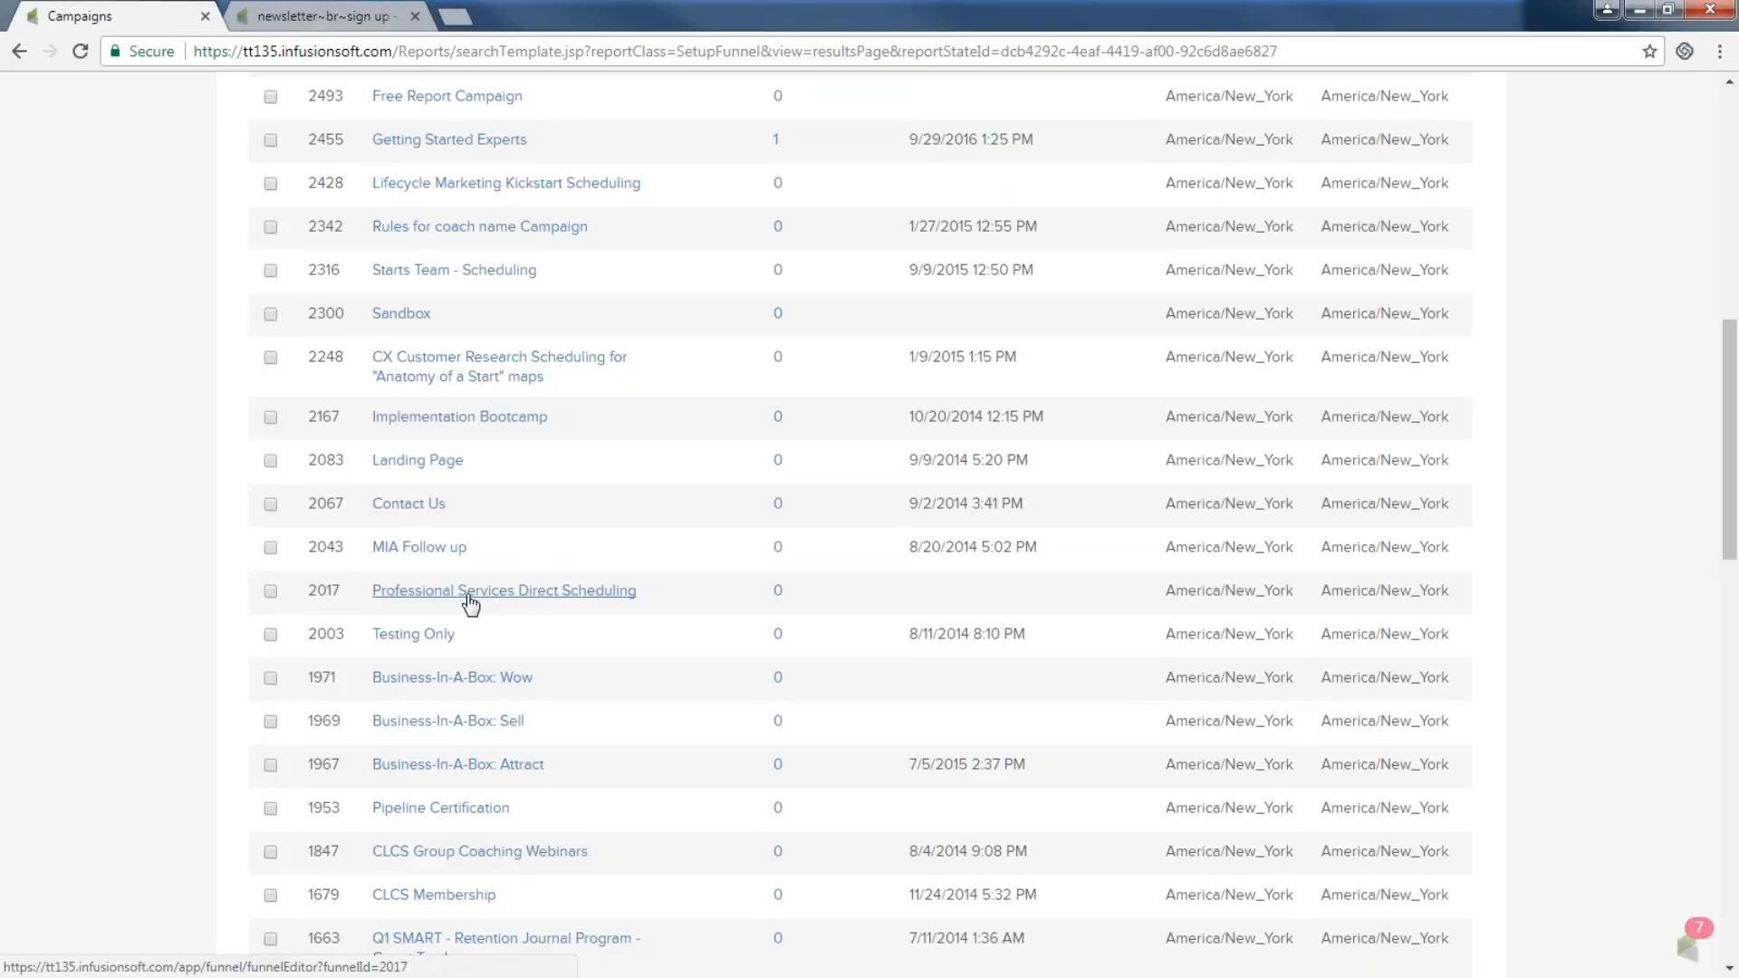
scroll(480, 656, down, 1)
click(480, 743)
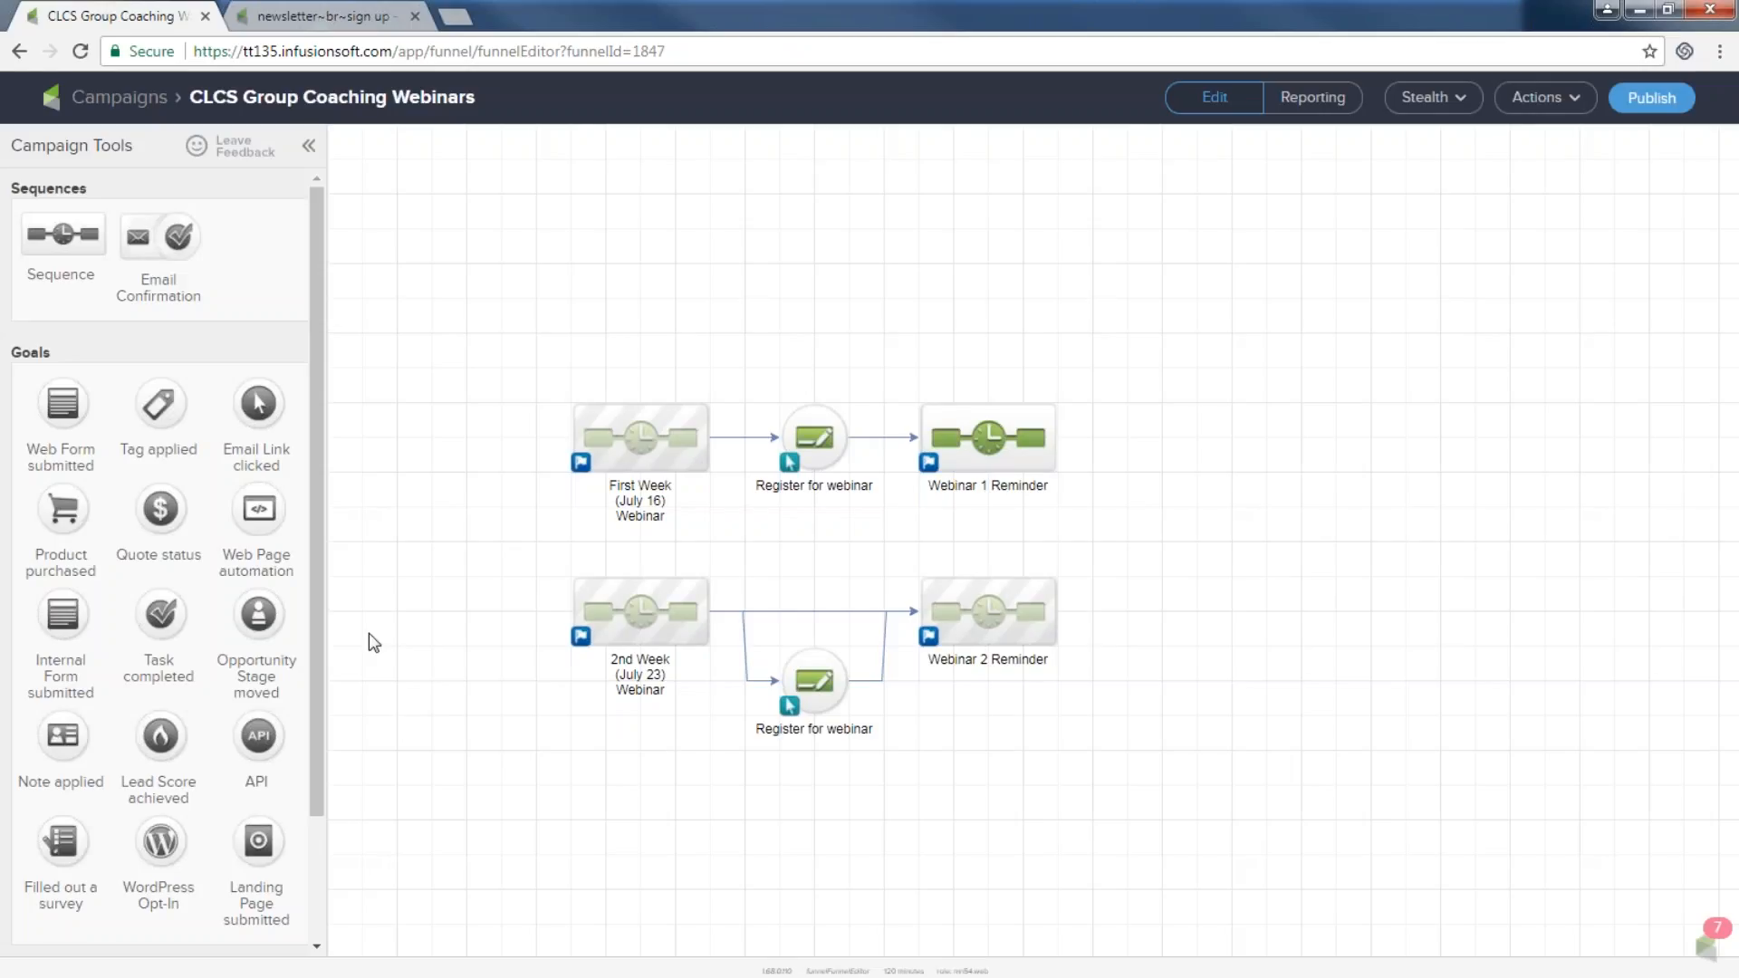
click(134, 107)
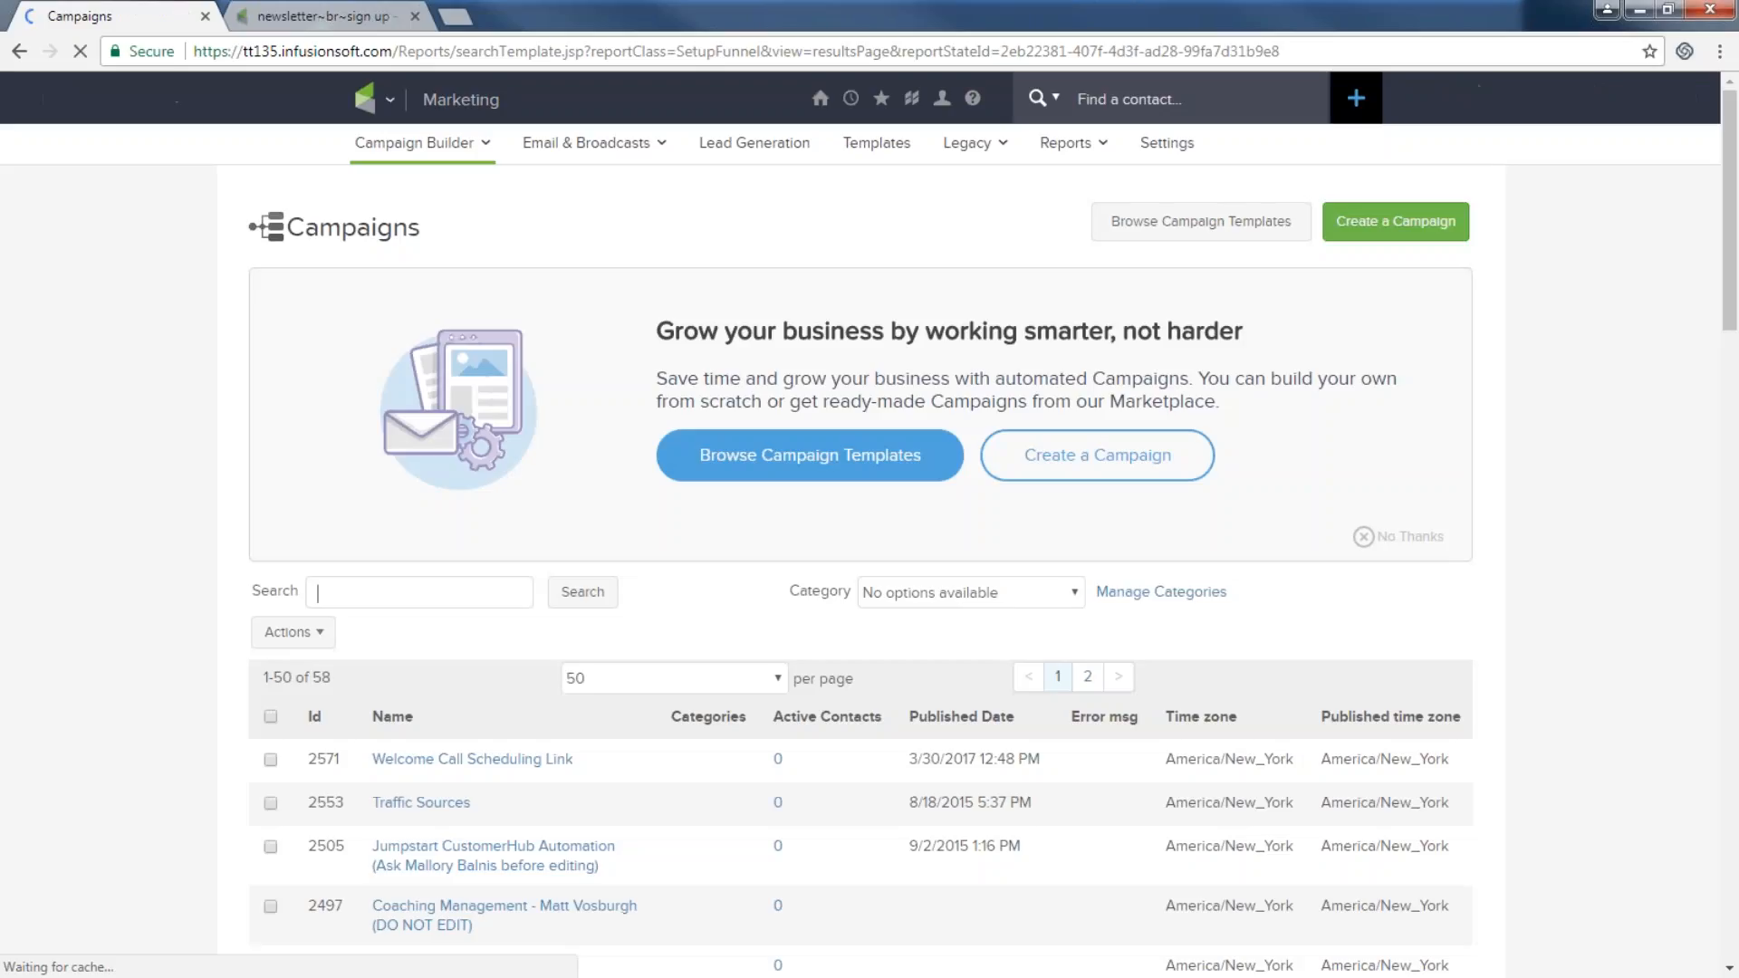
Show page 2 of the campaigns list.
scroll(407, 546, down, 10)
scroll(552, 717, down, 10)
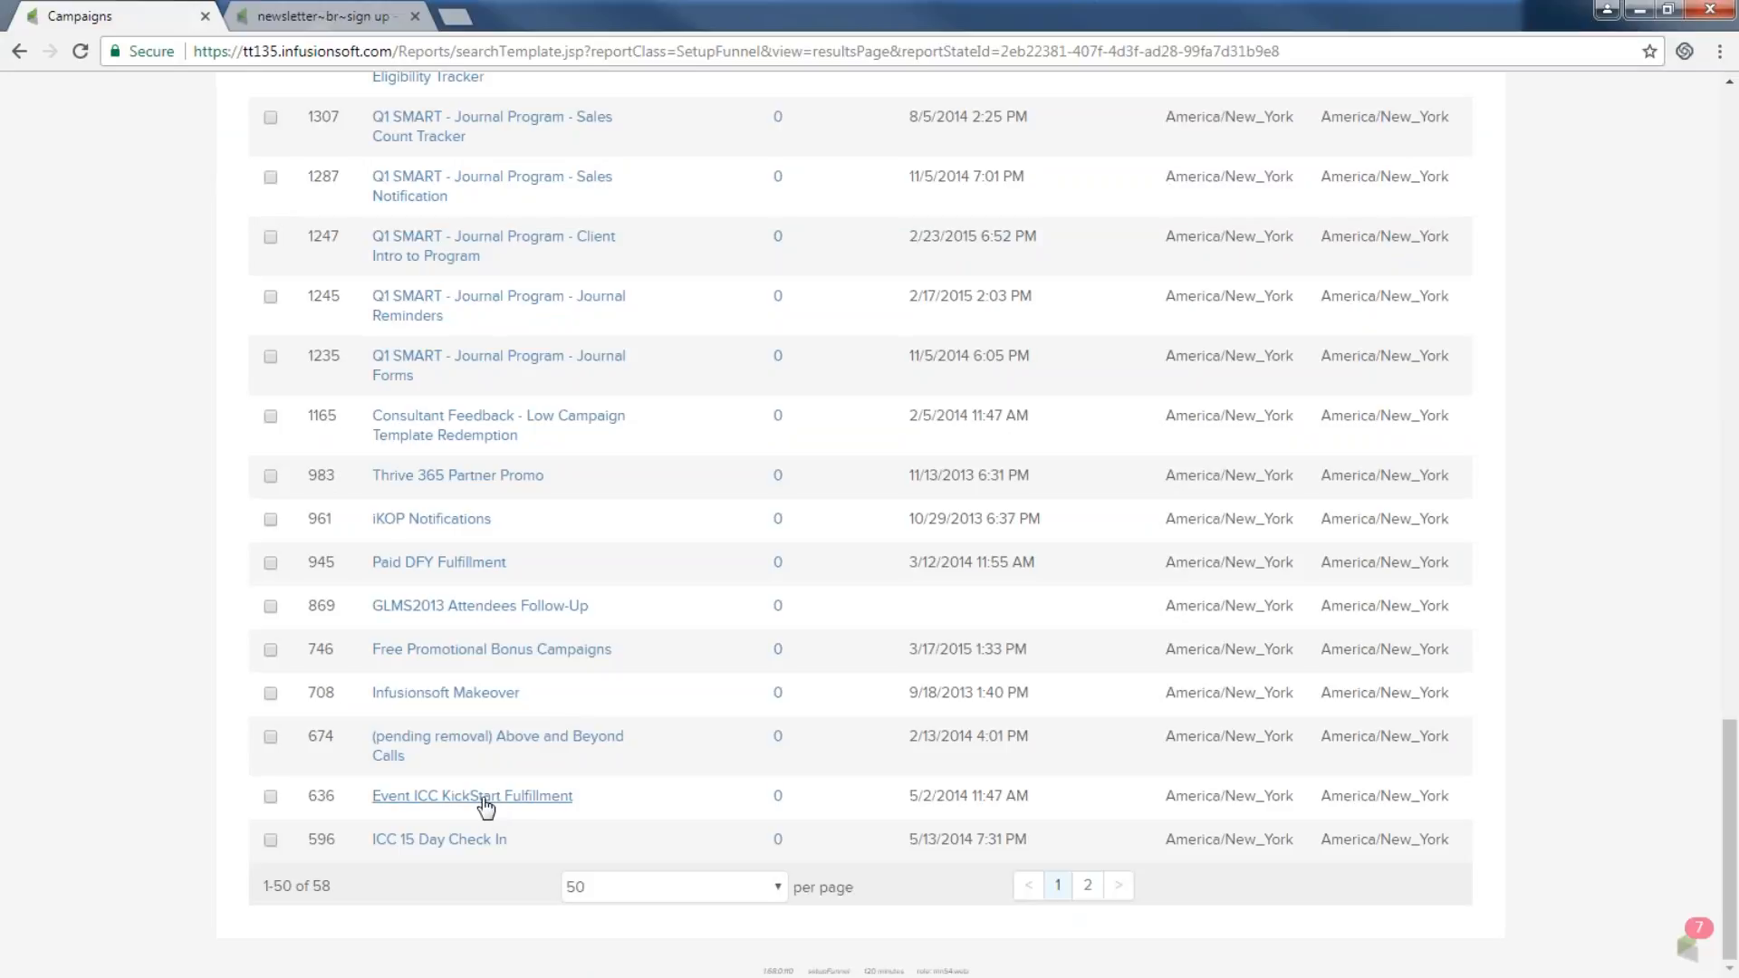
click(1085, 887)
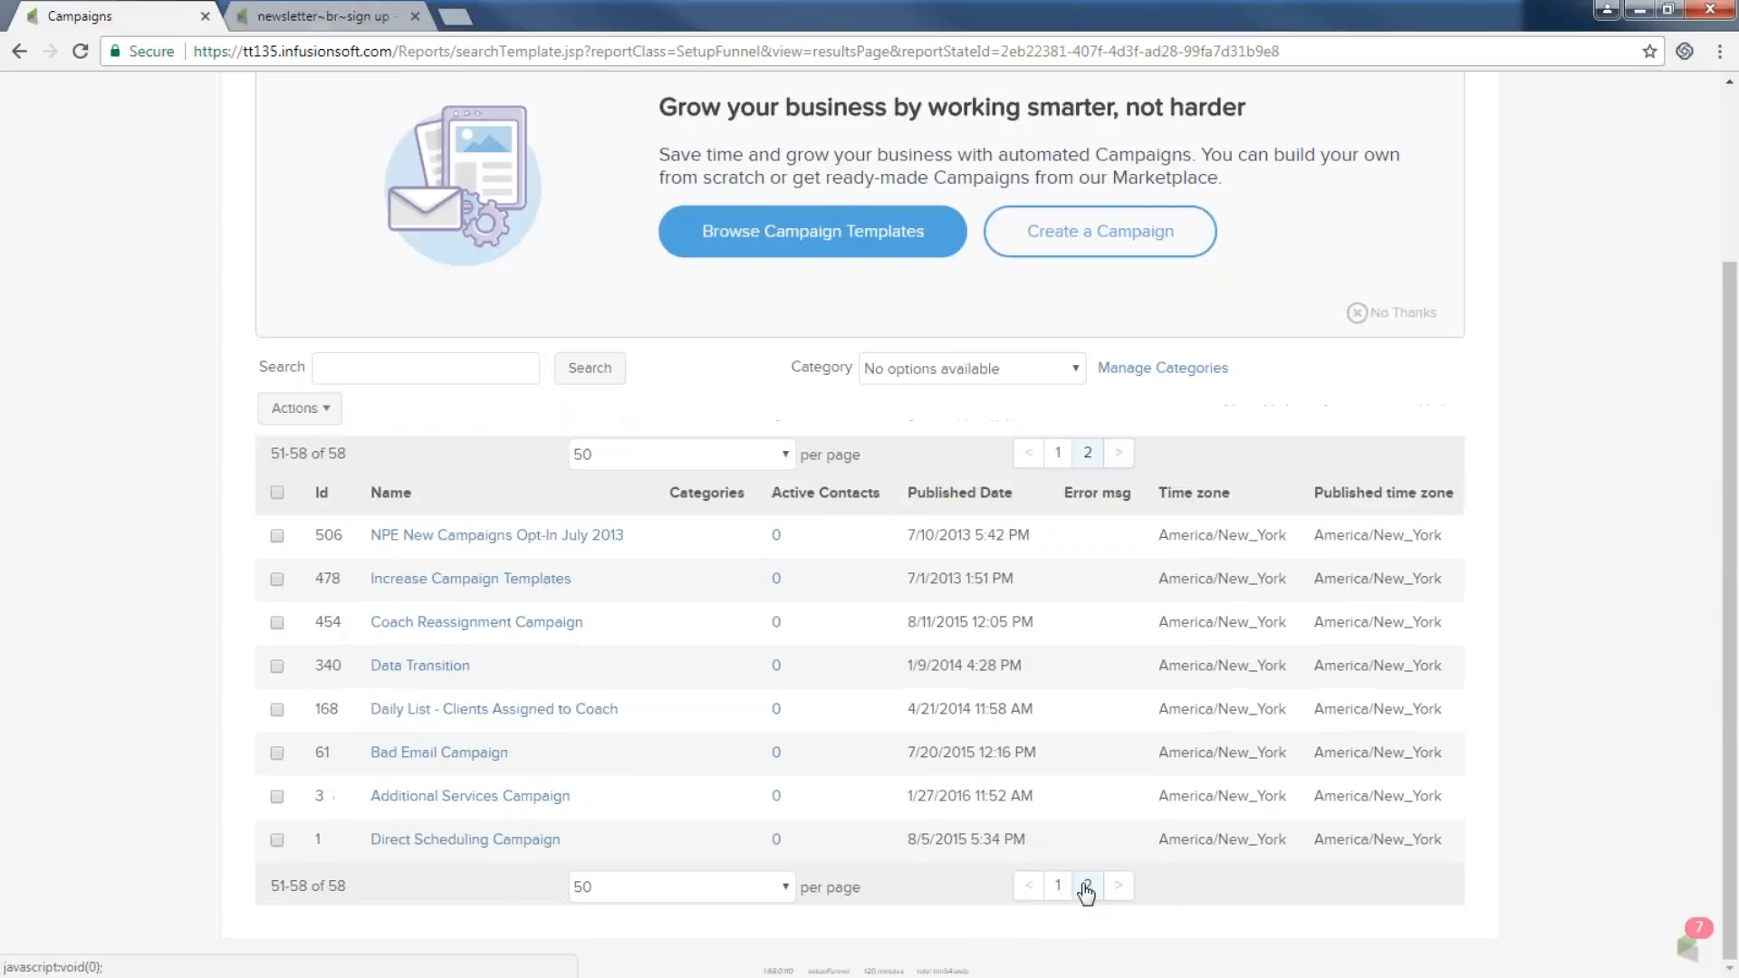
Open the Direct Scheduling Campaign, close the other browser tab and zoom the page out.
click(466, 840)
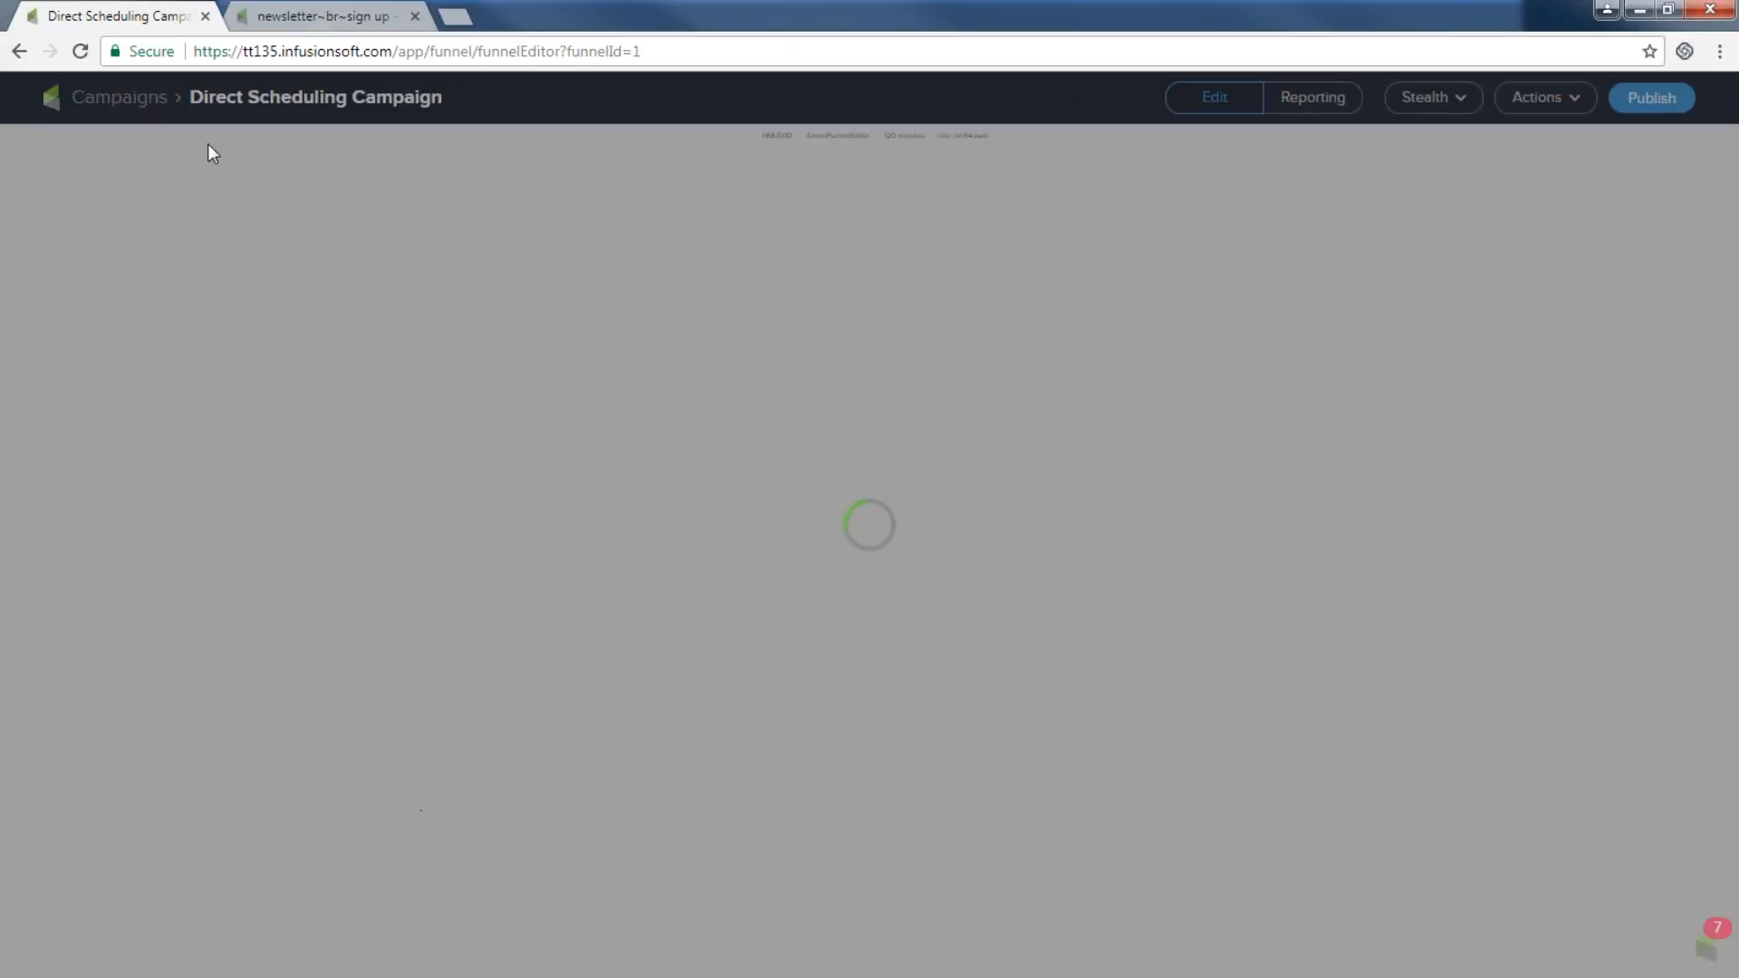
click(415, 16)
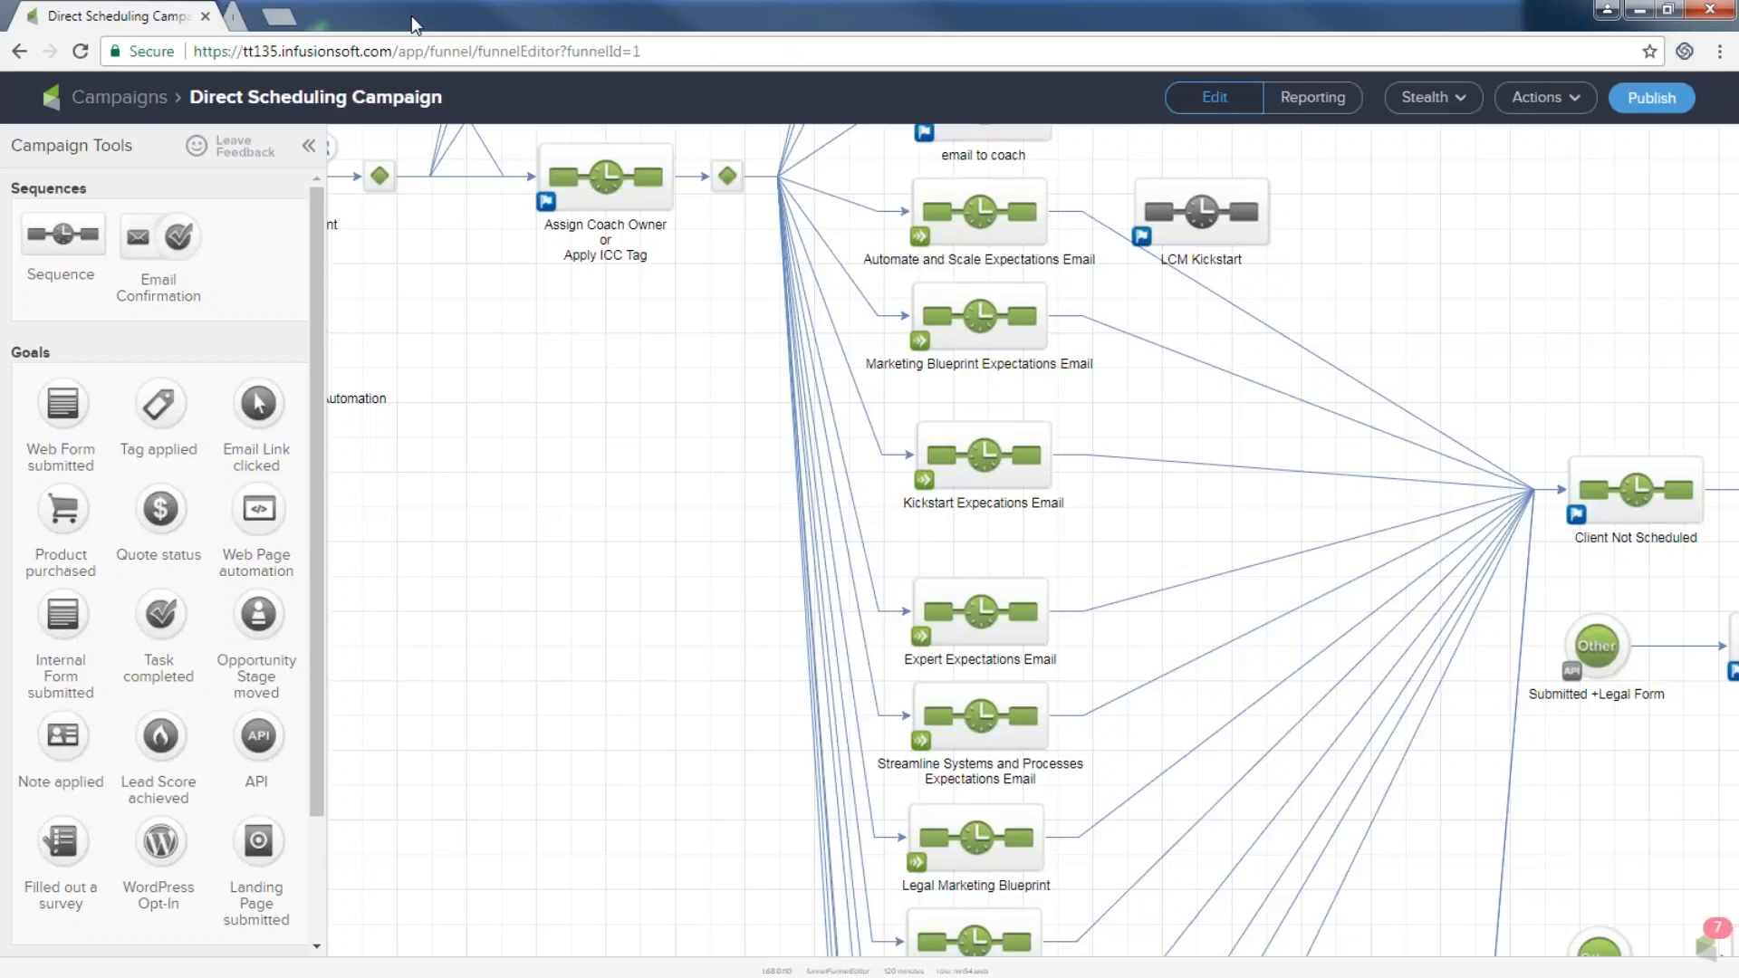
key(ctrl+minus)
key(ctrl+minus)
key(ctrl+minus)
key(ctrl+minus)
key(ctrl+minus)
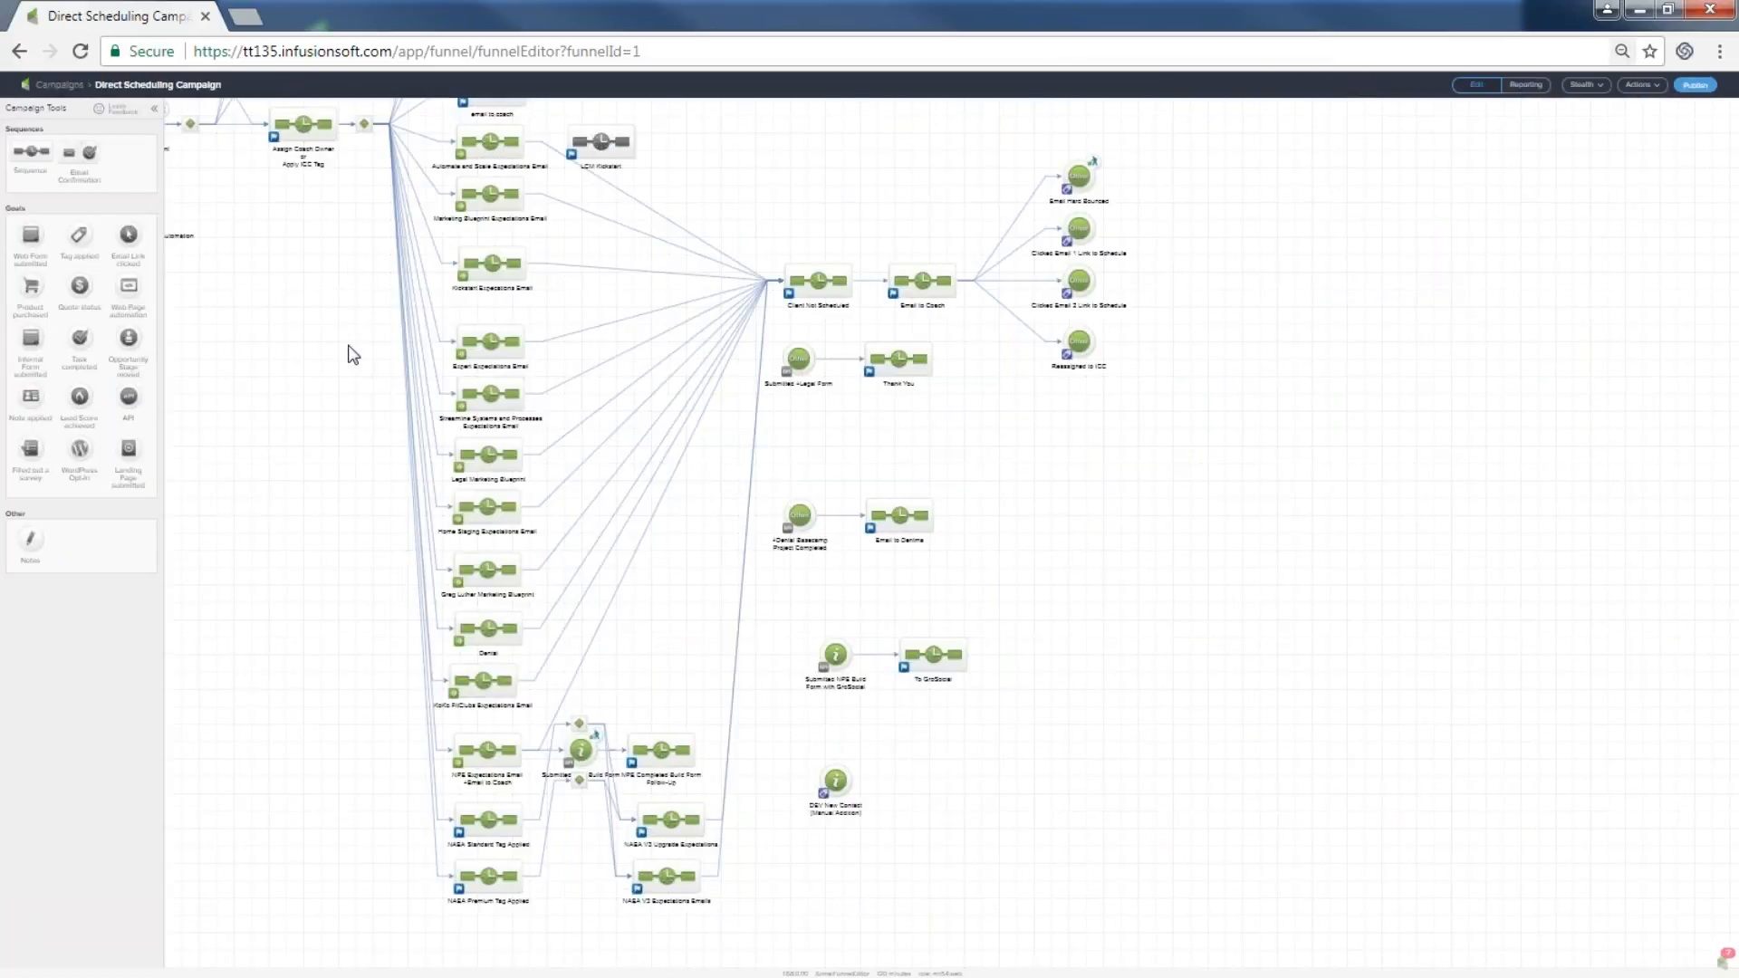
drag(331, 334, 664, 812)
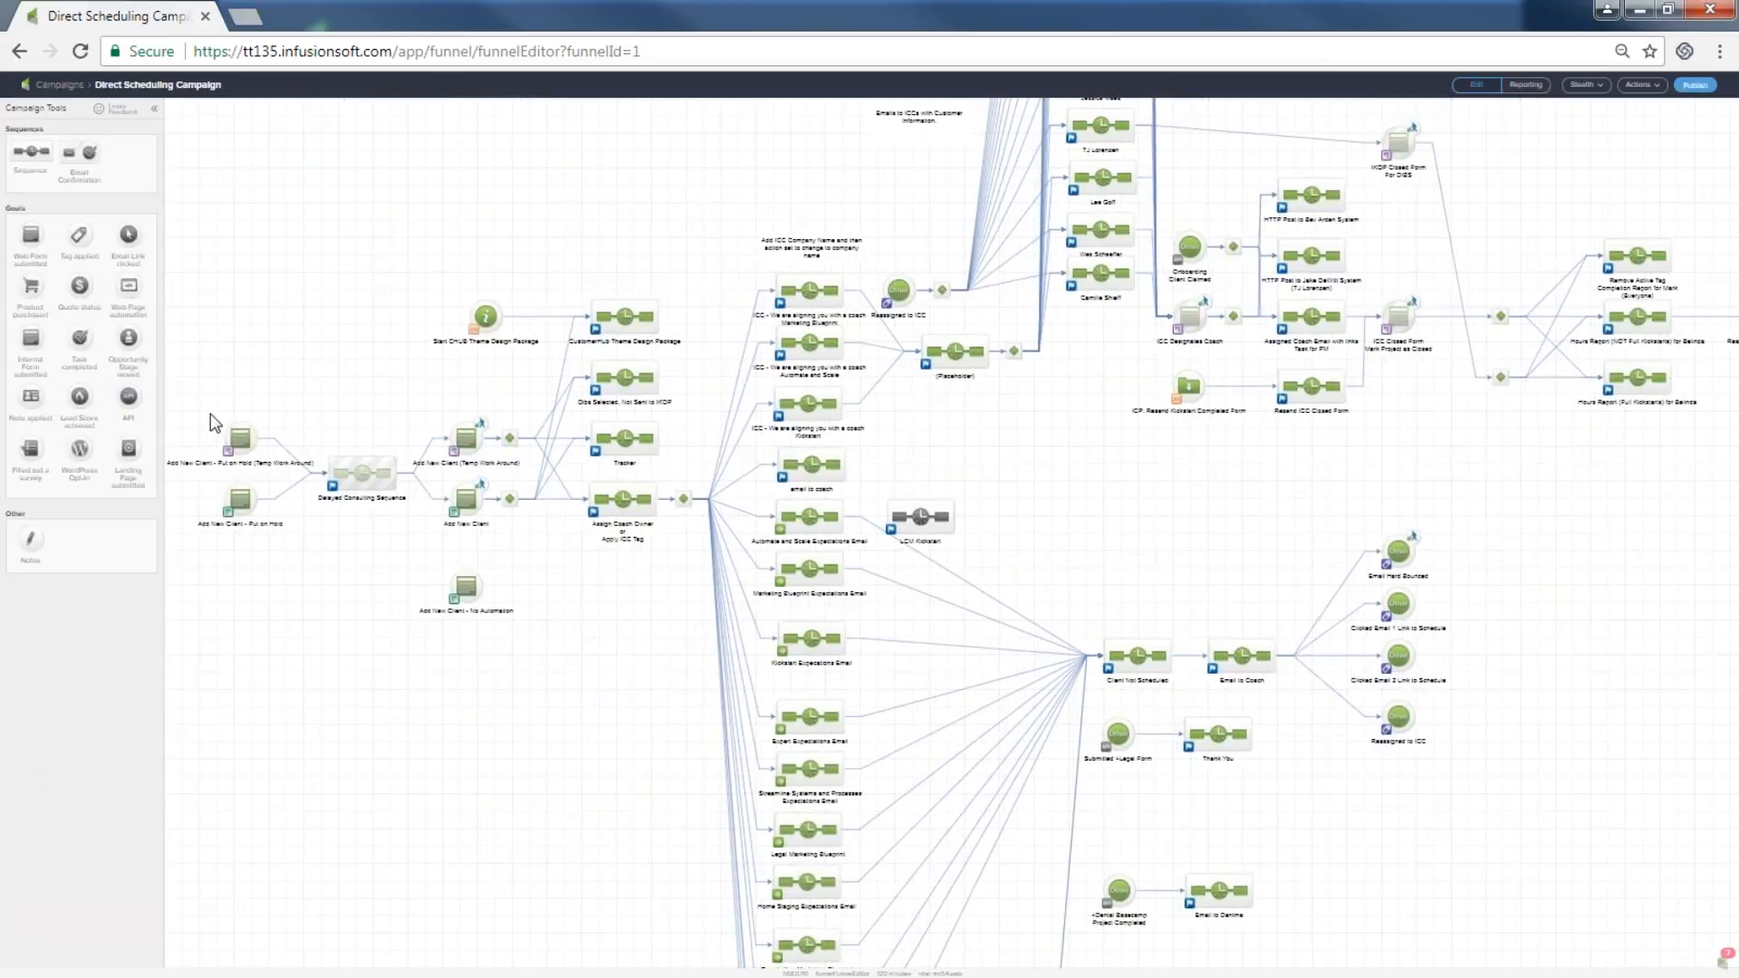
Zoom back in and shift the canvas to the Add New Client goals and Delayed Consulting Sequence.
key(ctrl+plus)
key(ctrl+plus)
key(ctrl+plus)
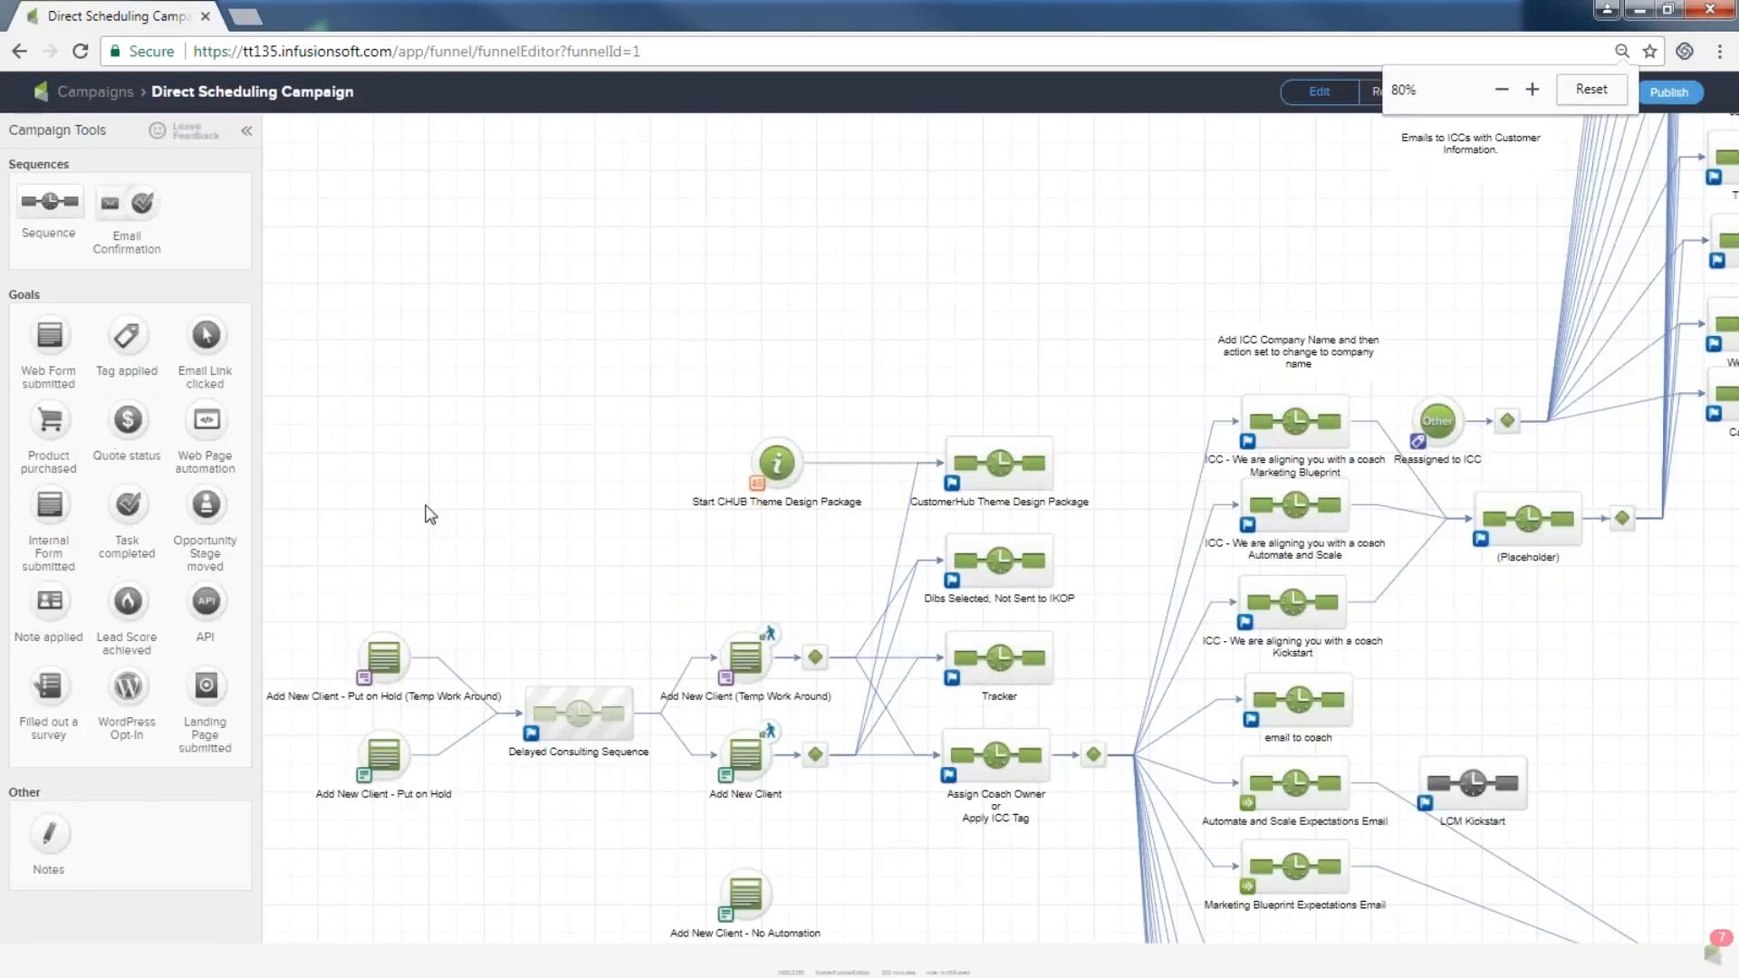
key(ctrl+plus)
key(ctrl+plus)
key(ctrl+plus)
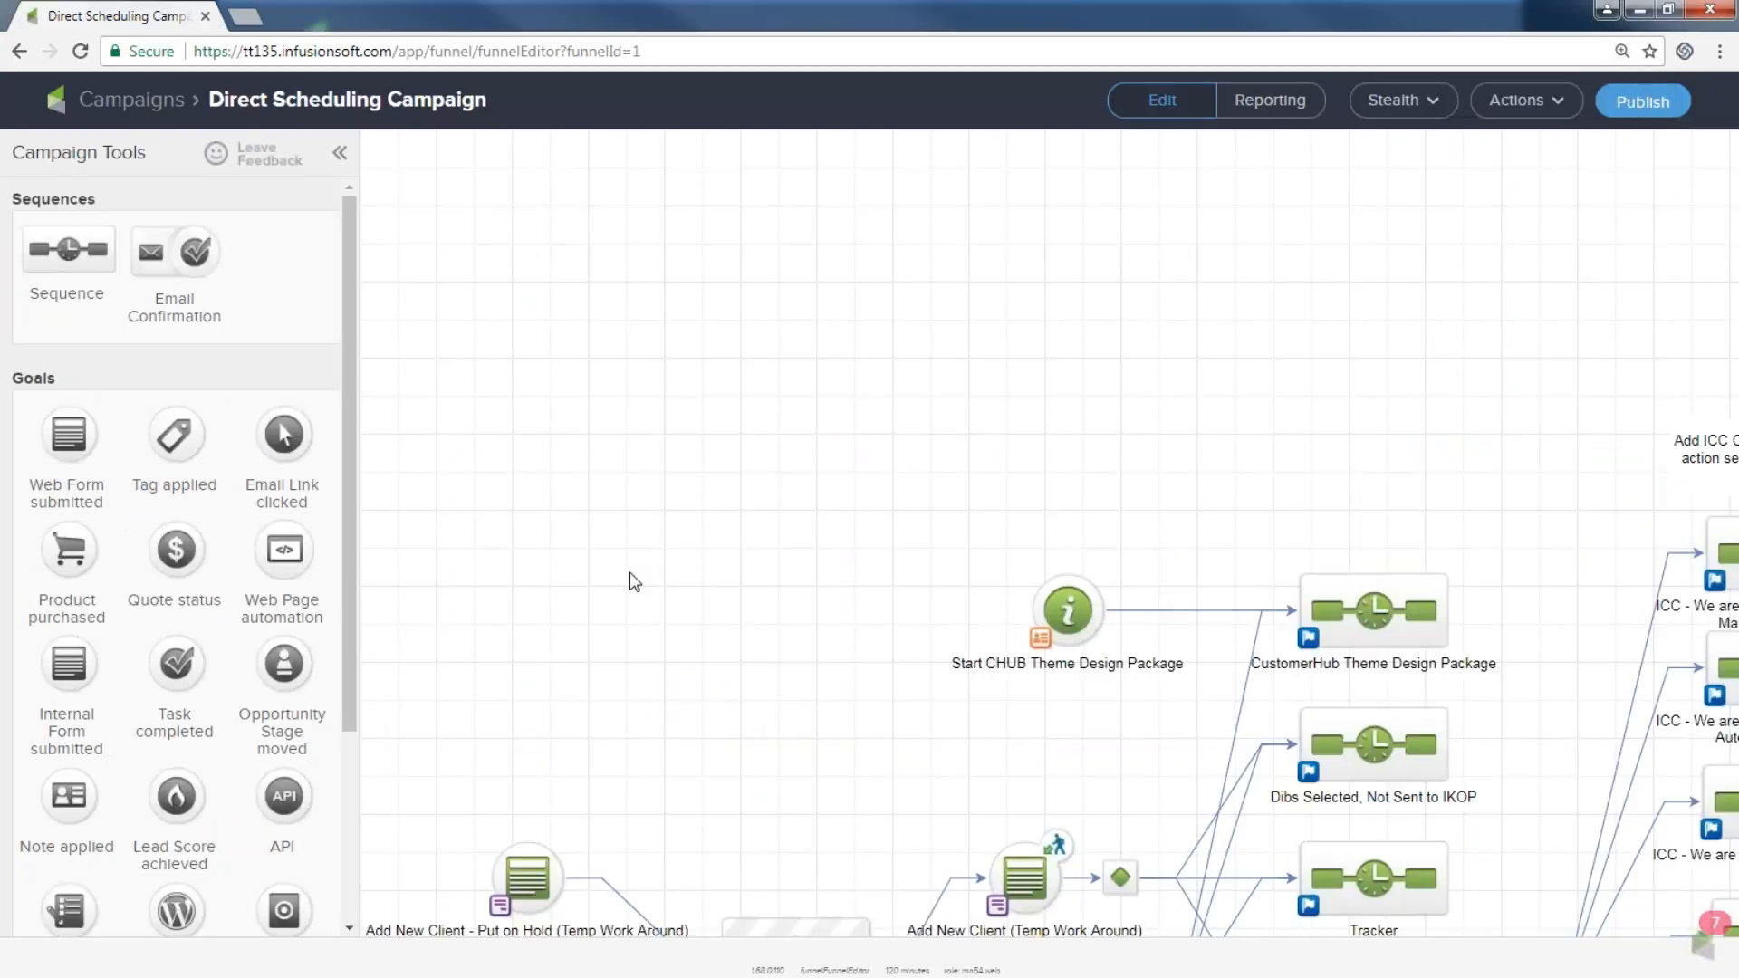
scroll(634, 581, down, 5)
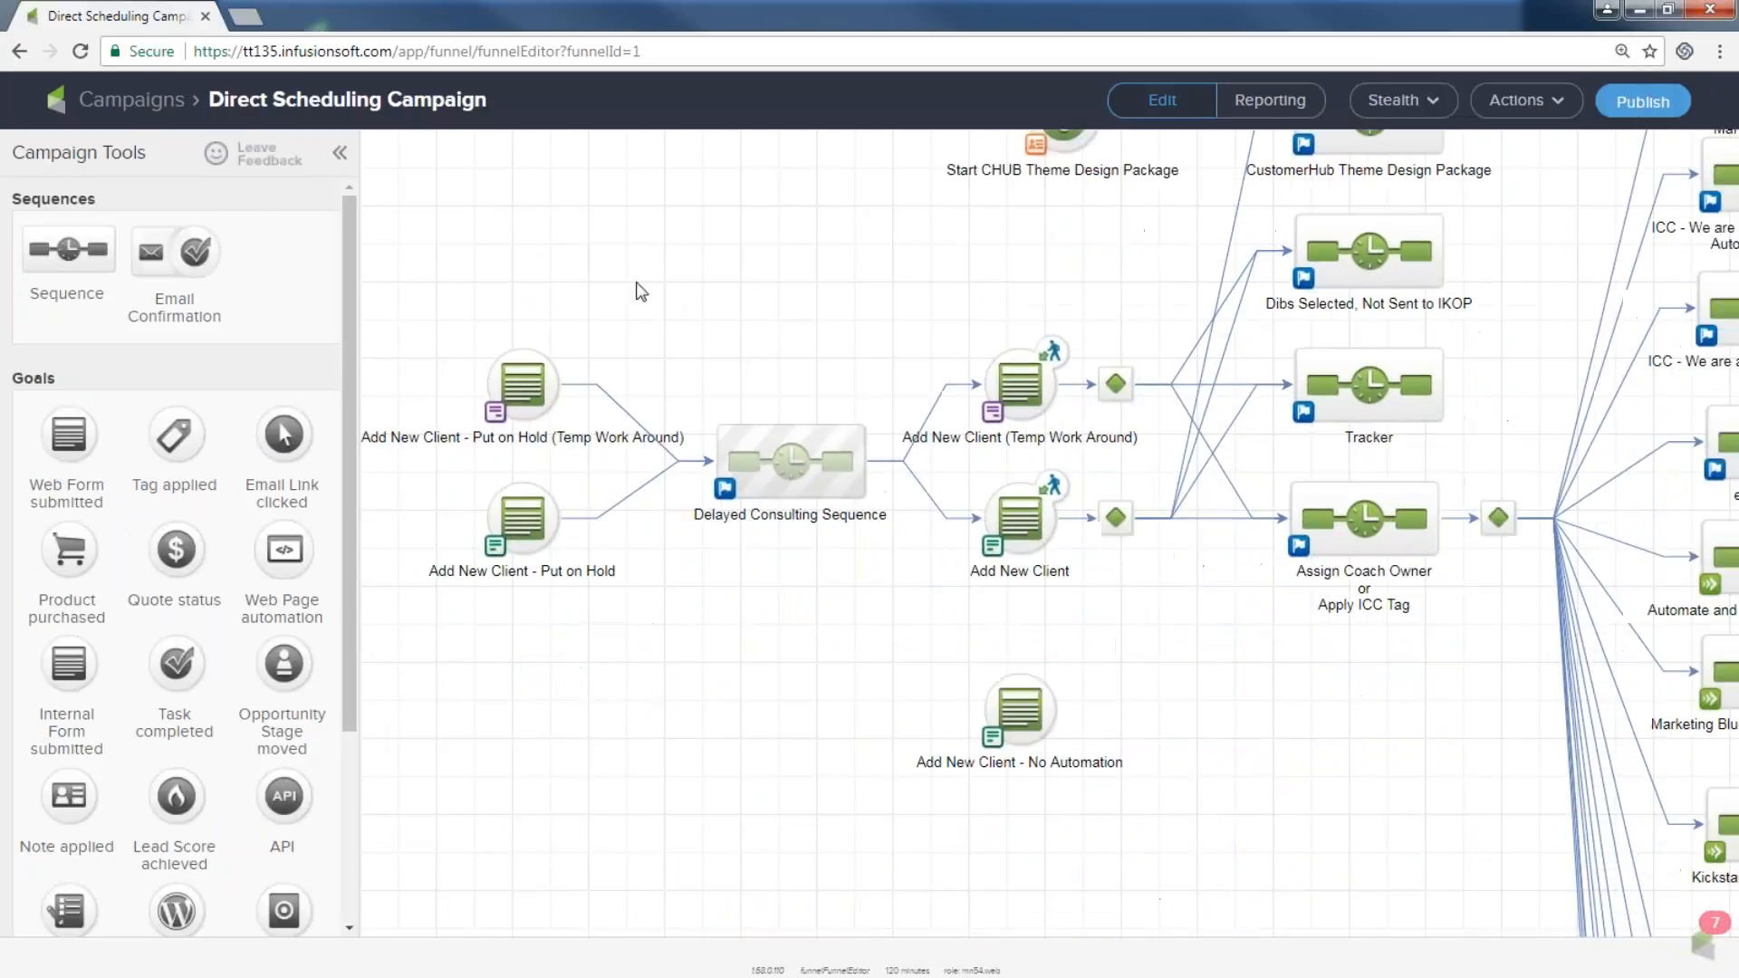
drag(636, 281, 618, 275)
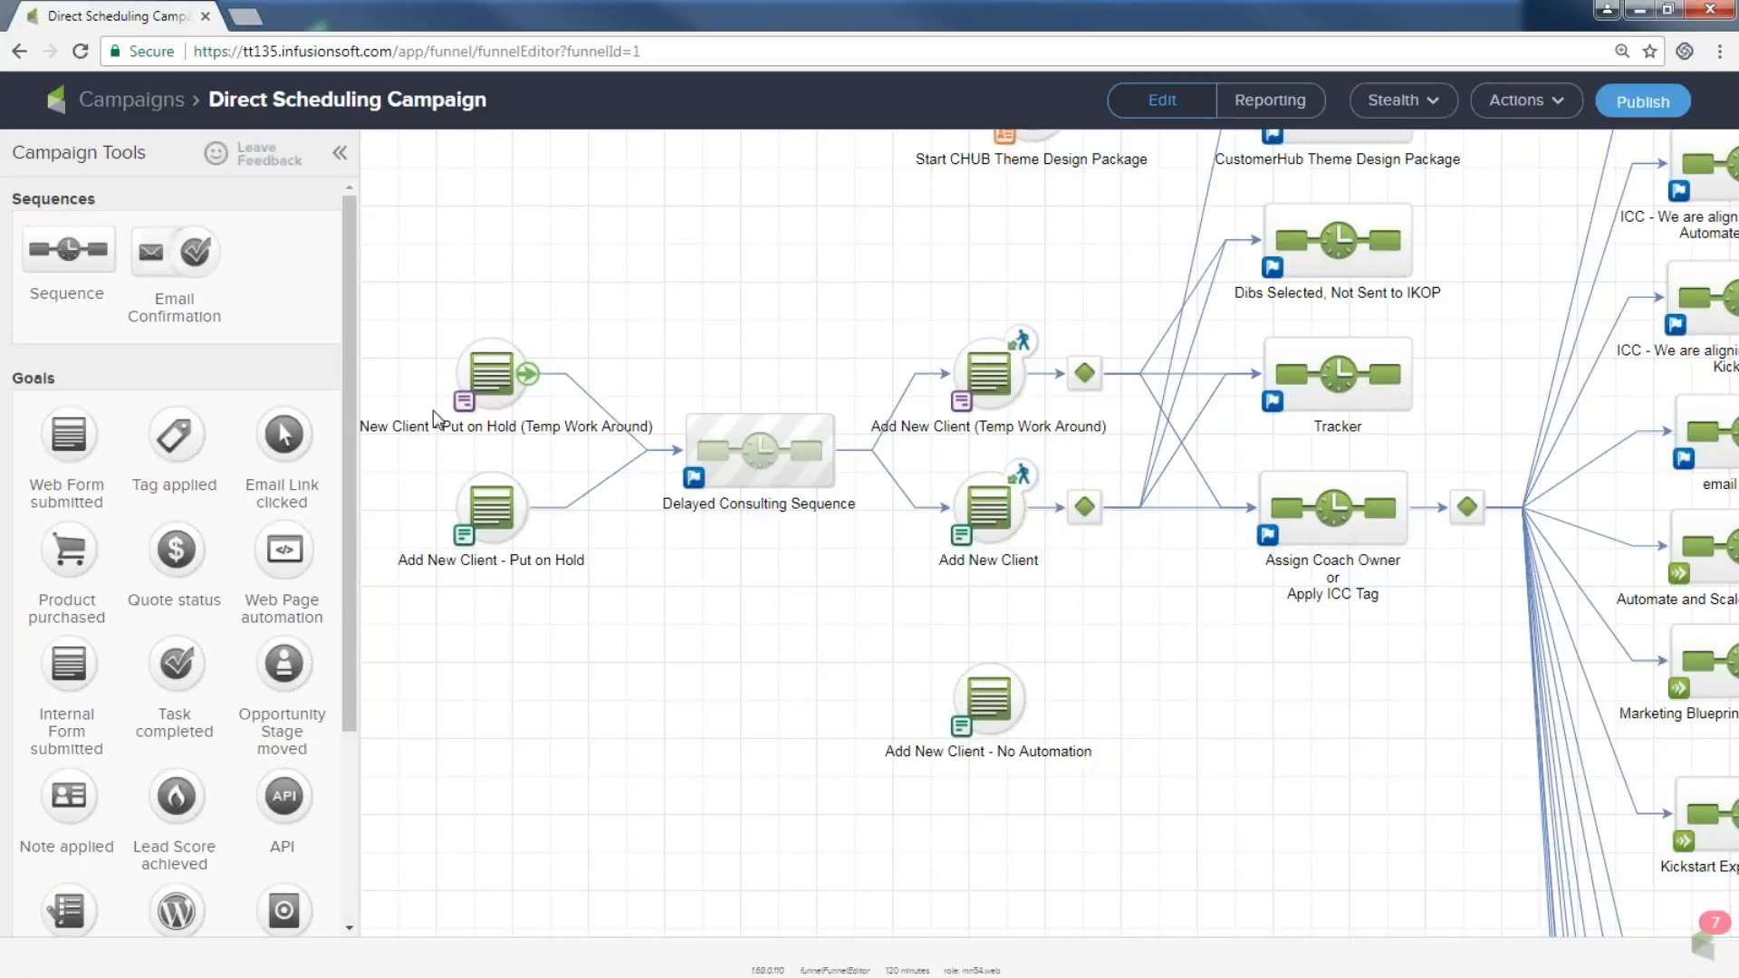
mouse_move(496, 340)
mouse_move(505, 513)
mouse_move(851, 485)
double_click(765, 453)
mouse_move(469, 256)
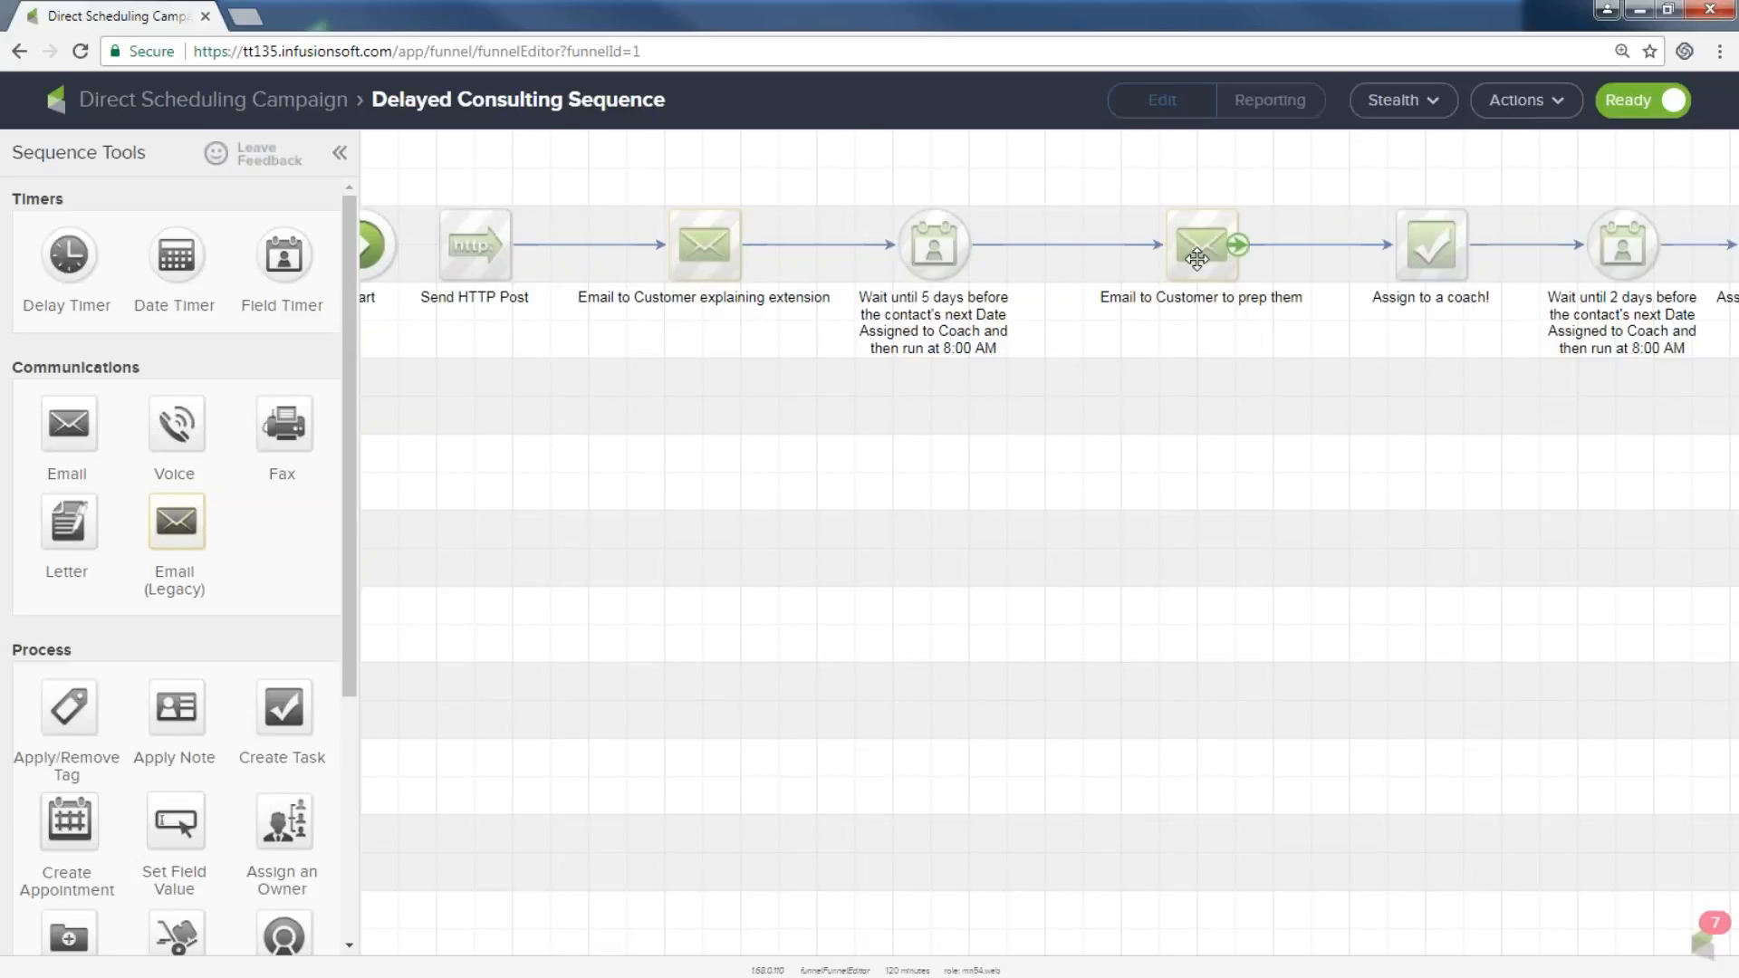
click(272, 113)
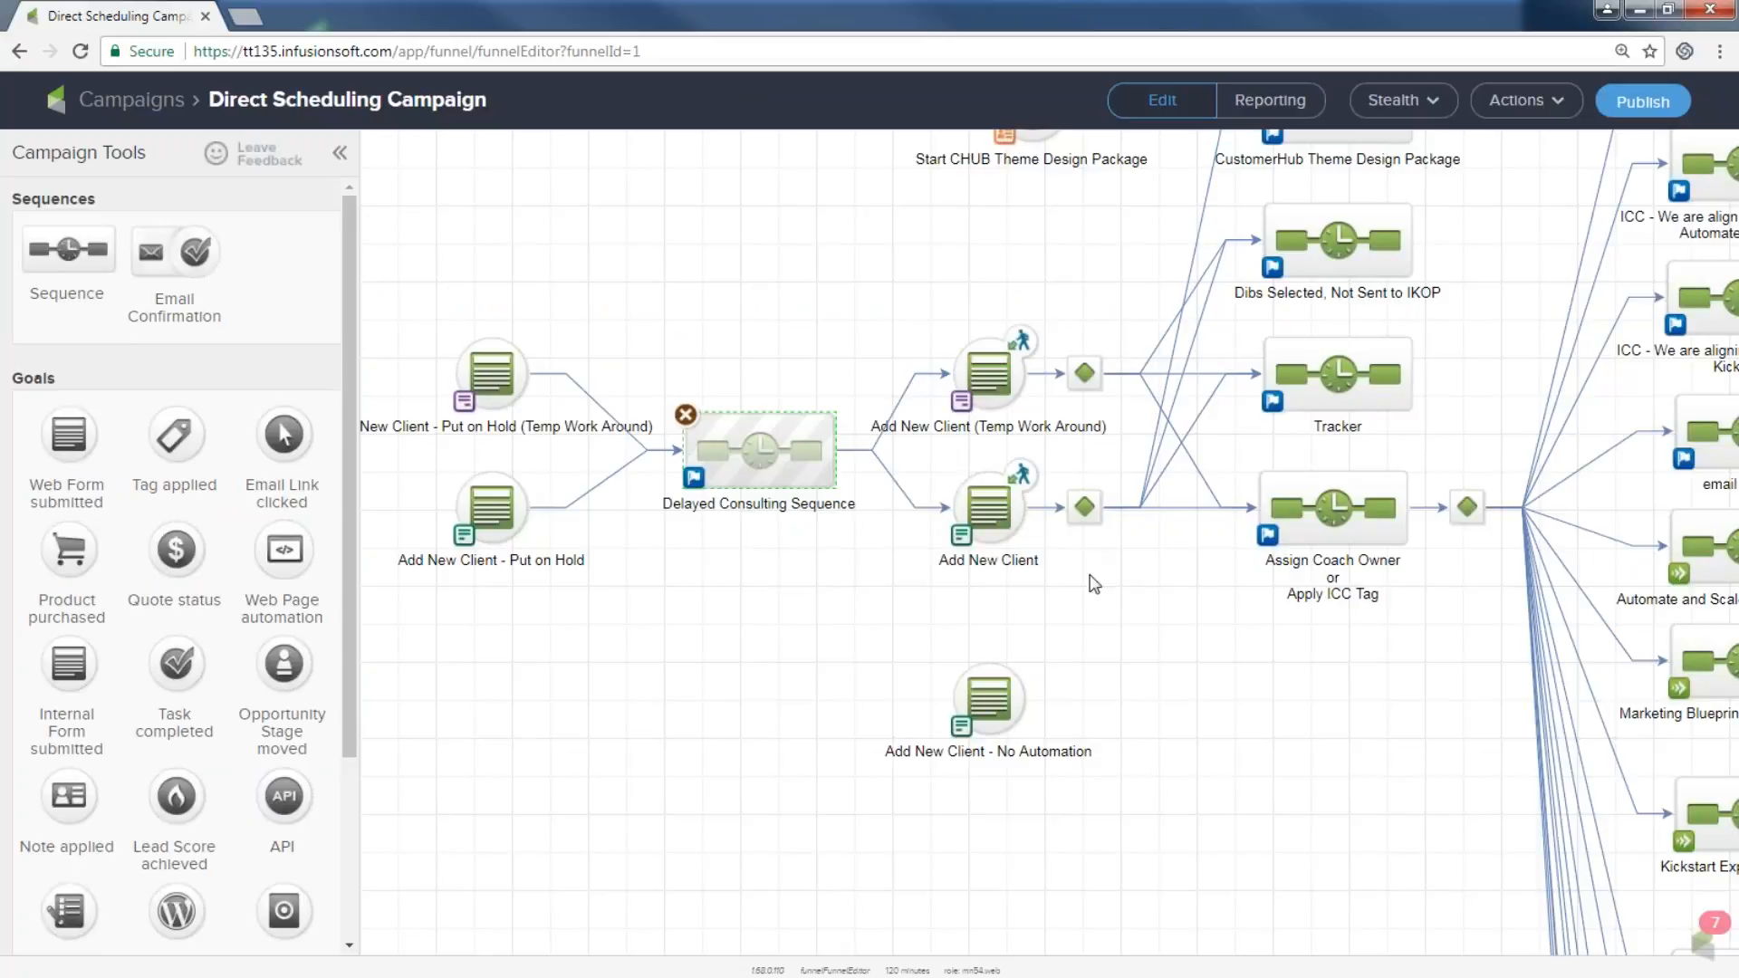
Pan the canvas until the ICC email sequences and the Emails to ICCs with Customer Information note show.
drag(1029, 634, 575, 794)
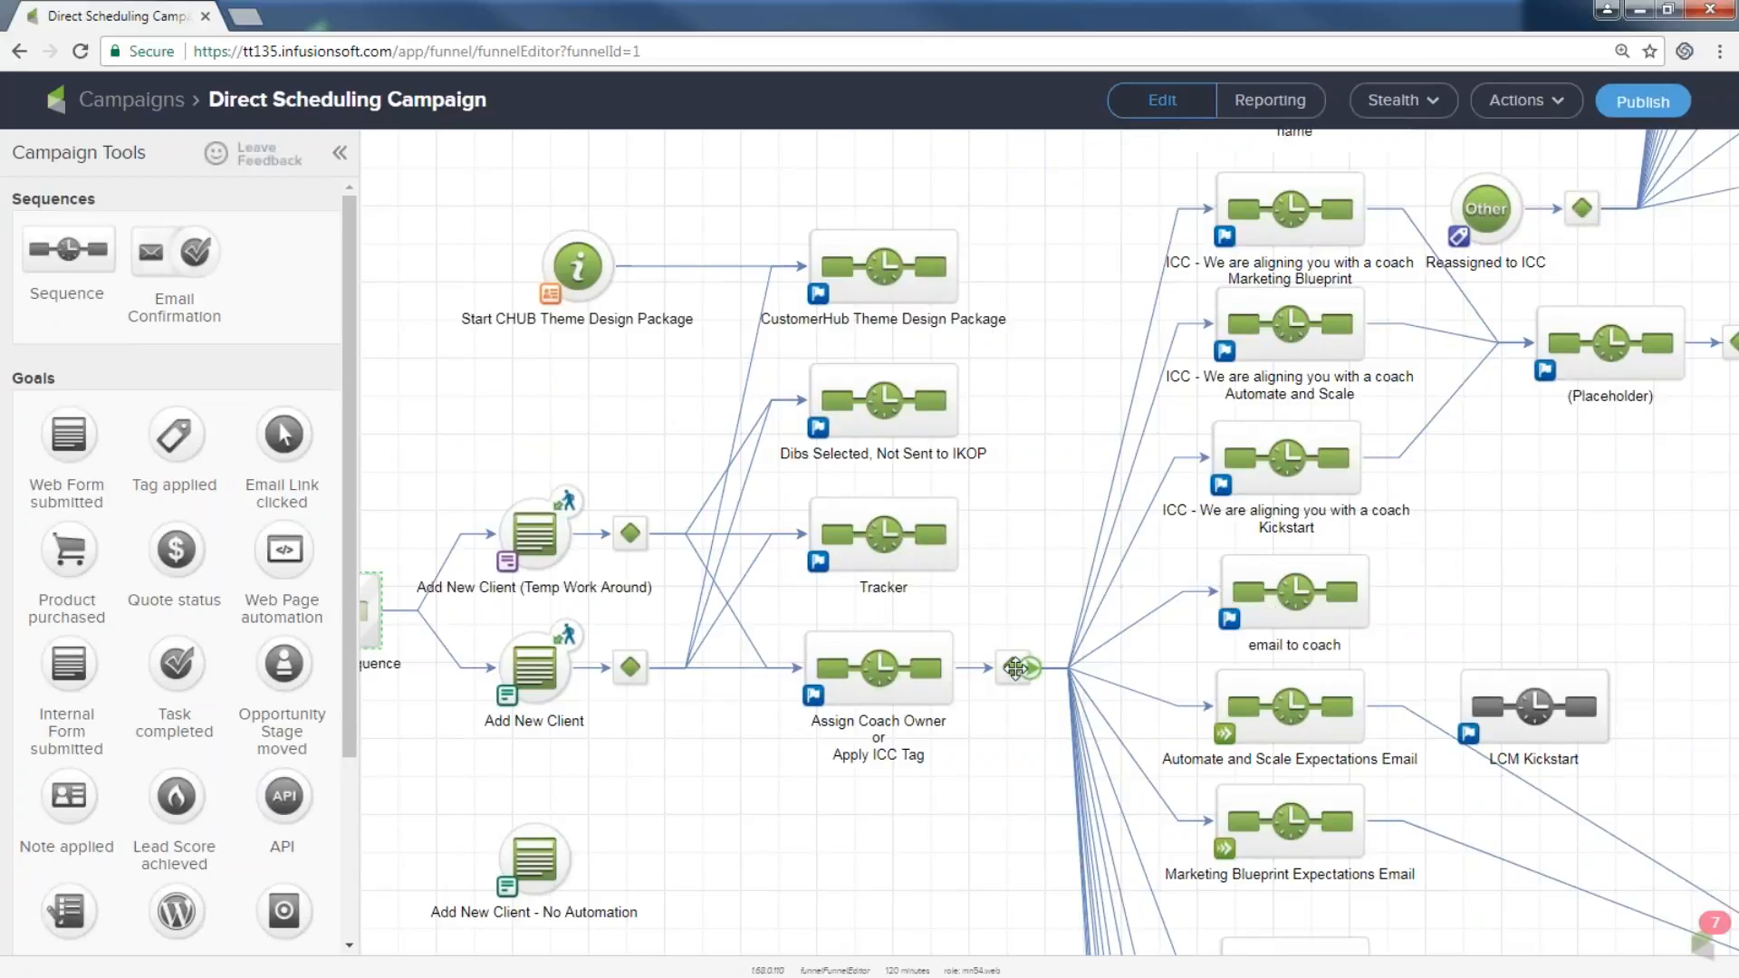
drag(797, 814, 615, 825)
drag(731, 807, 249, 798)
drag(1131, 569, 625, 976)
click(658, 642)
drag(620, 612, 678, 831)
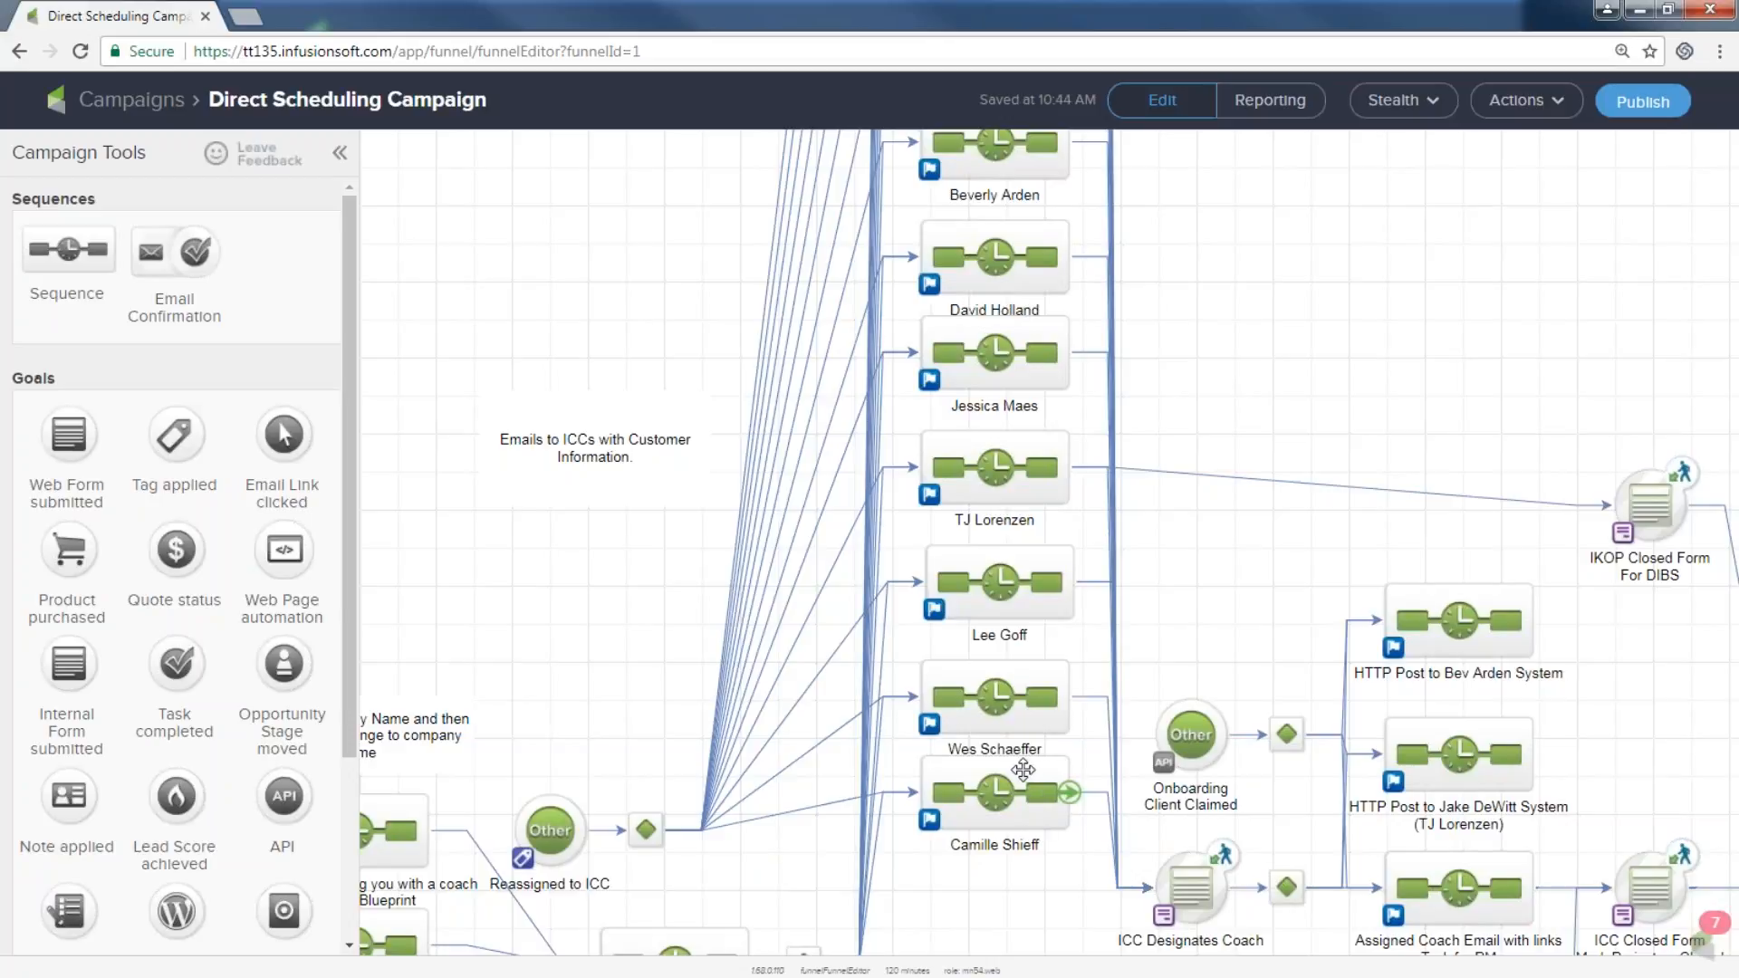
Zoom out to 50% and select the Put on Hold form goals through the Delayed Consulting Sequence.
key(ctrl+minus)
key(ctrl+minus)
key(ctrl+minus)
key(ctrl+minus)
key(ctrl+minus)
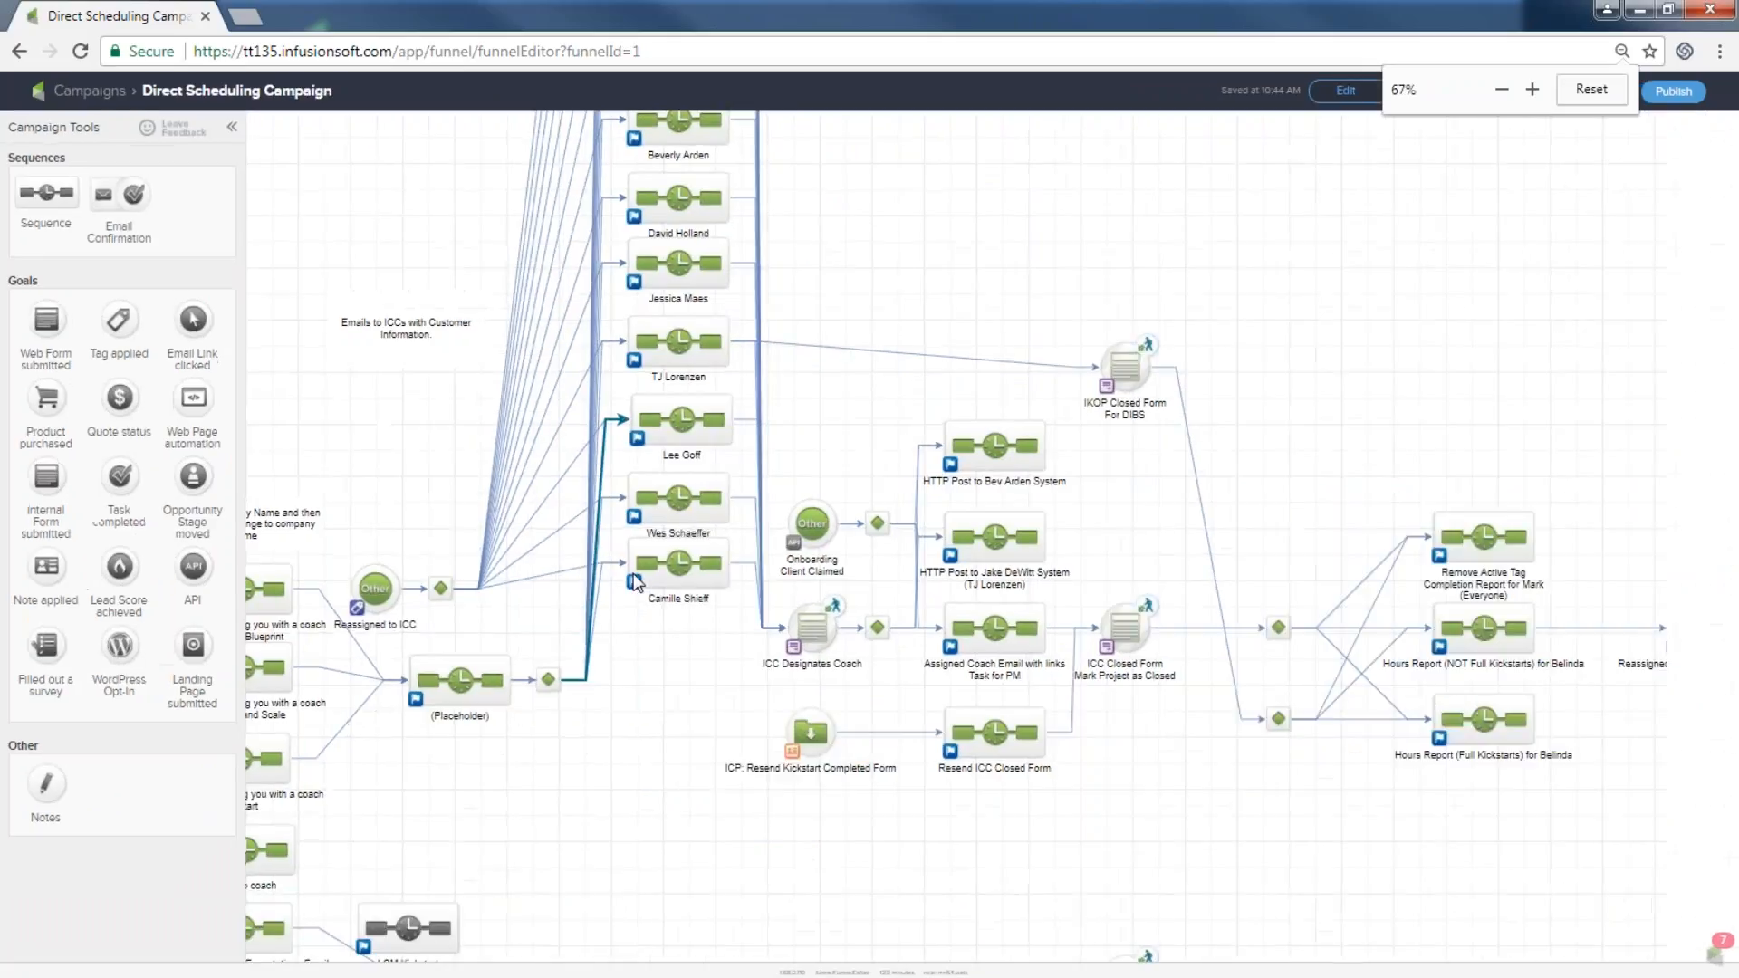
drag(574, 632, 1119, 478)
drag(223, 373, 283, 502)
drag(304, 393, 400, 486)
Select the note and the middle column of ICC sequences and nudge them slightly left.
drag(426, 260, 536, 623)
drag(551, 238, 670, 567)
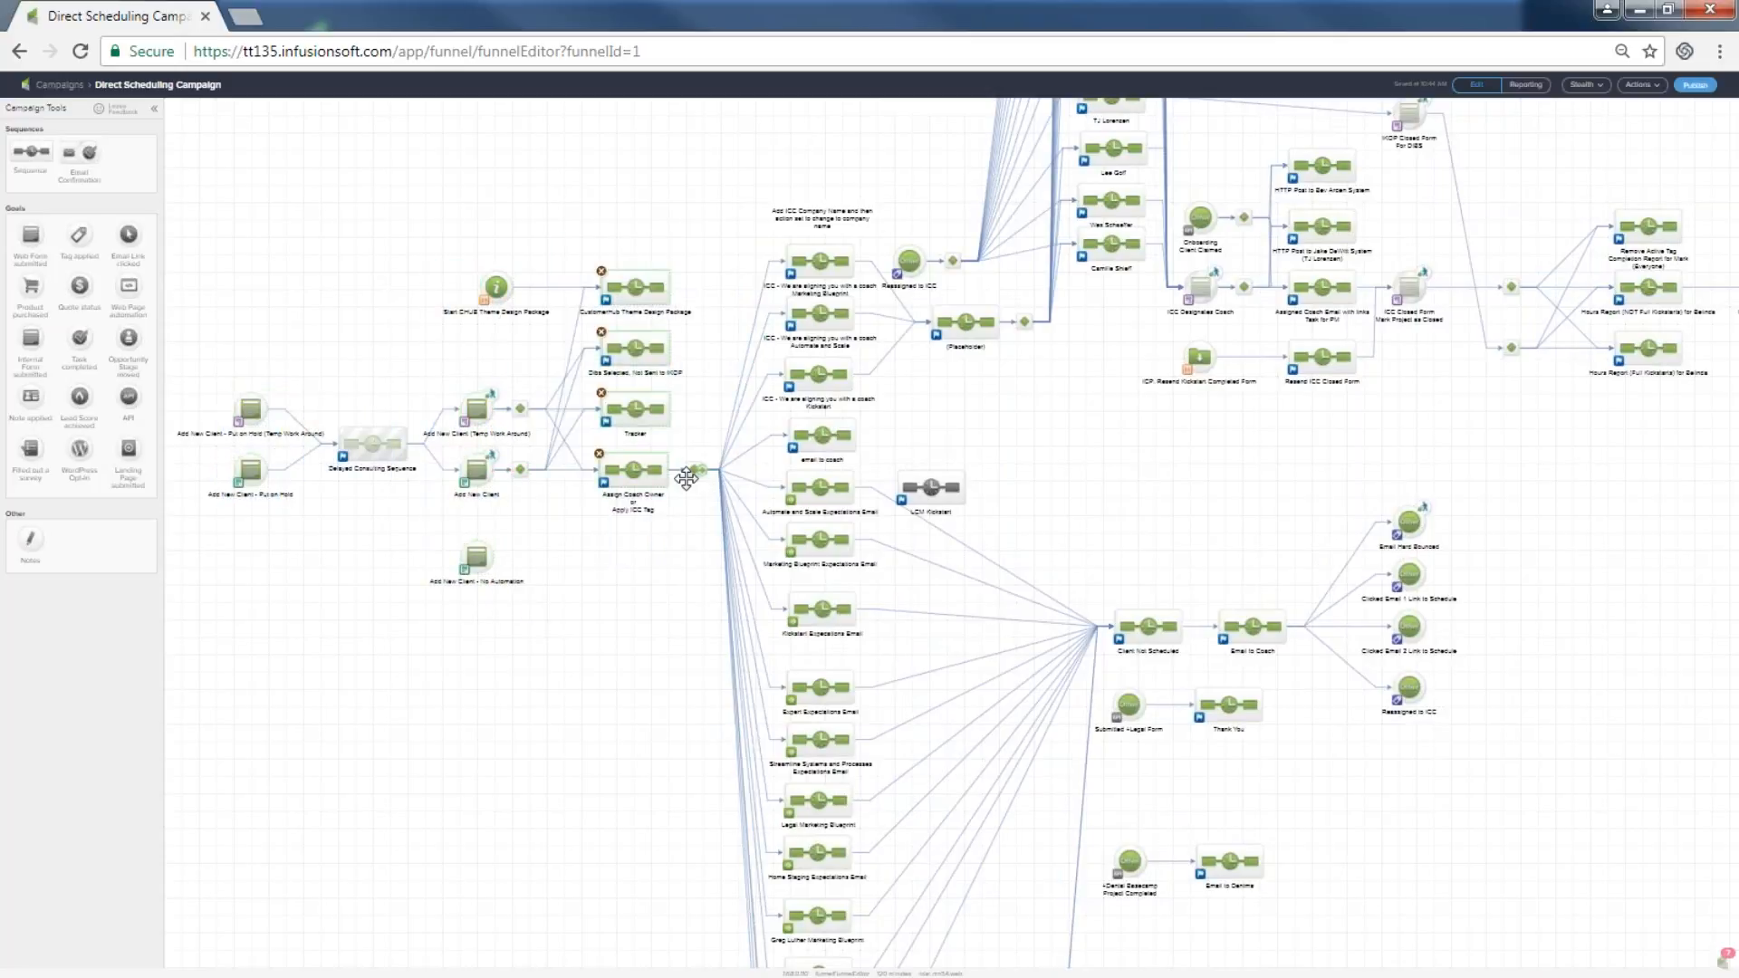
drag(740, 193, 891, 953)
mouse_move(868, 212)
mouse_down()
mouse_move(893, 213)
mouse_move(841, 212)
mouse_up()
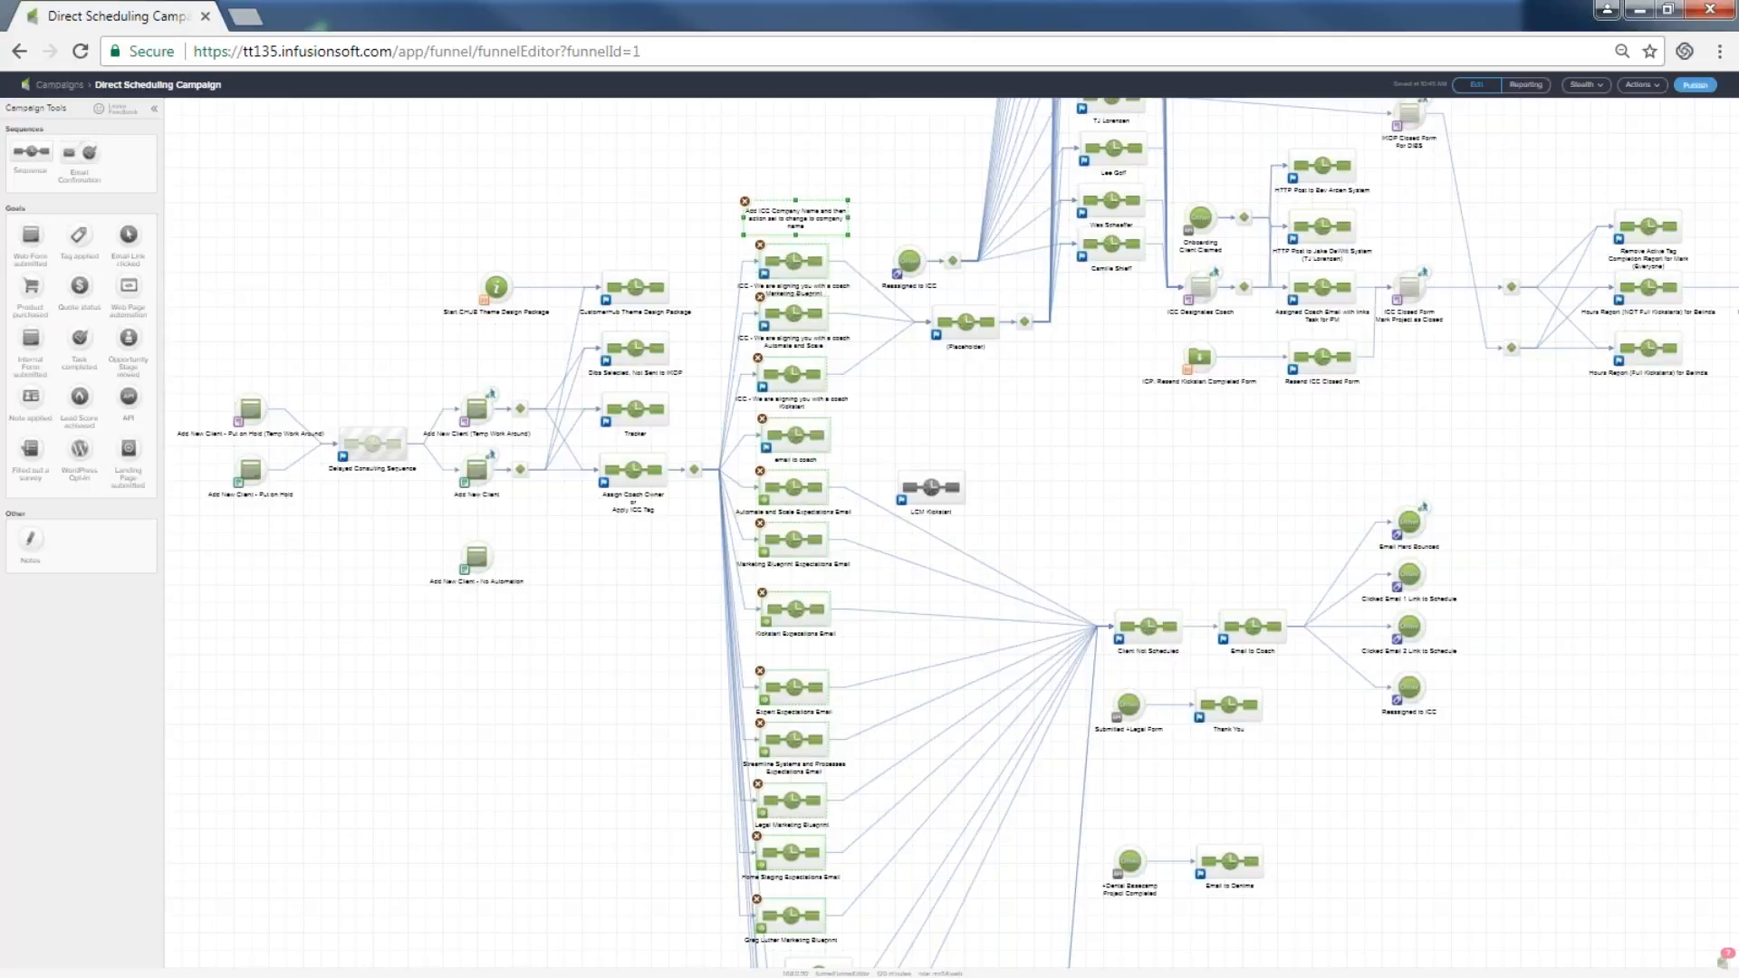
click(59, 84)
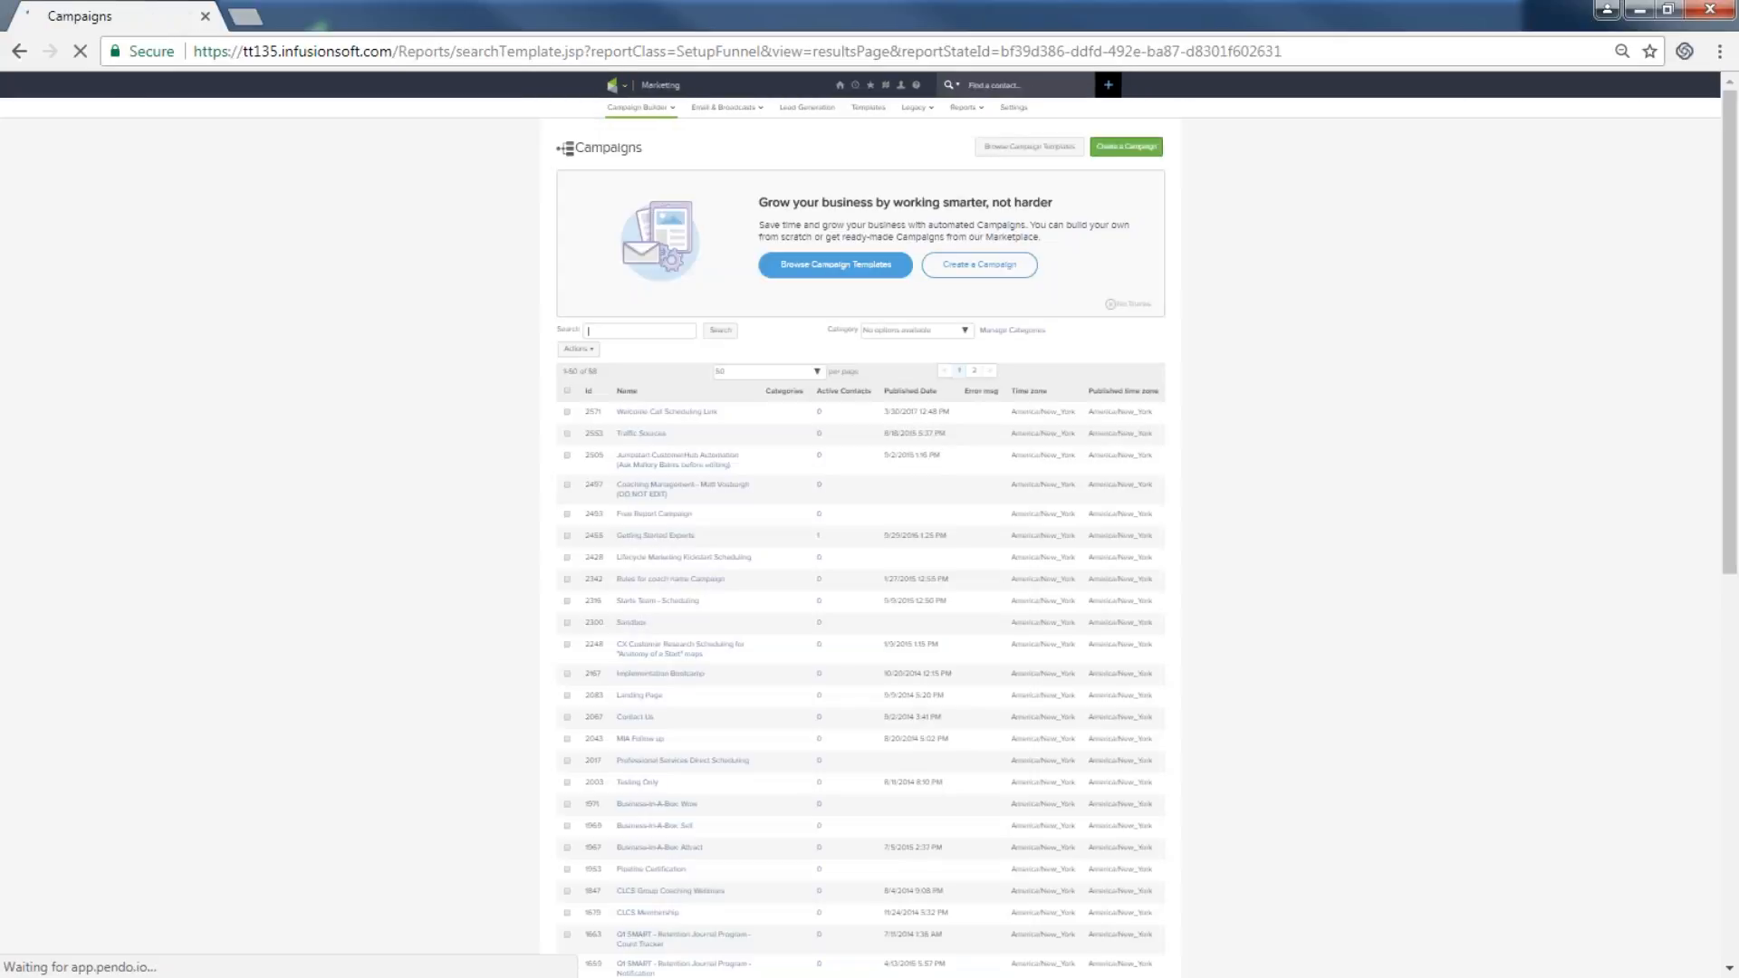
click(19, 51)
key(ctrl+plus)
key(ctrl+plus)
key(ctrl+plus)
key(ctrl+plus)
click(960, 95)
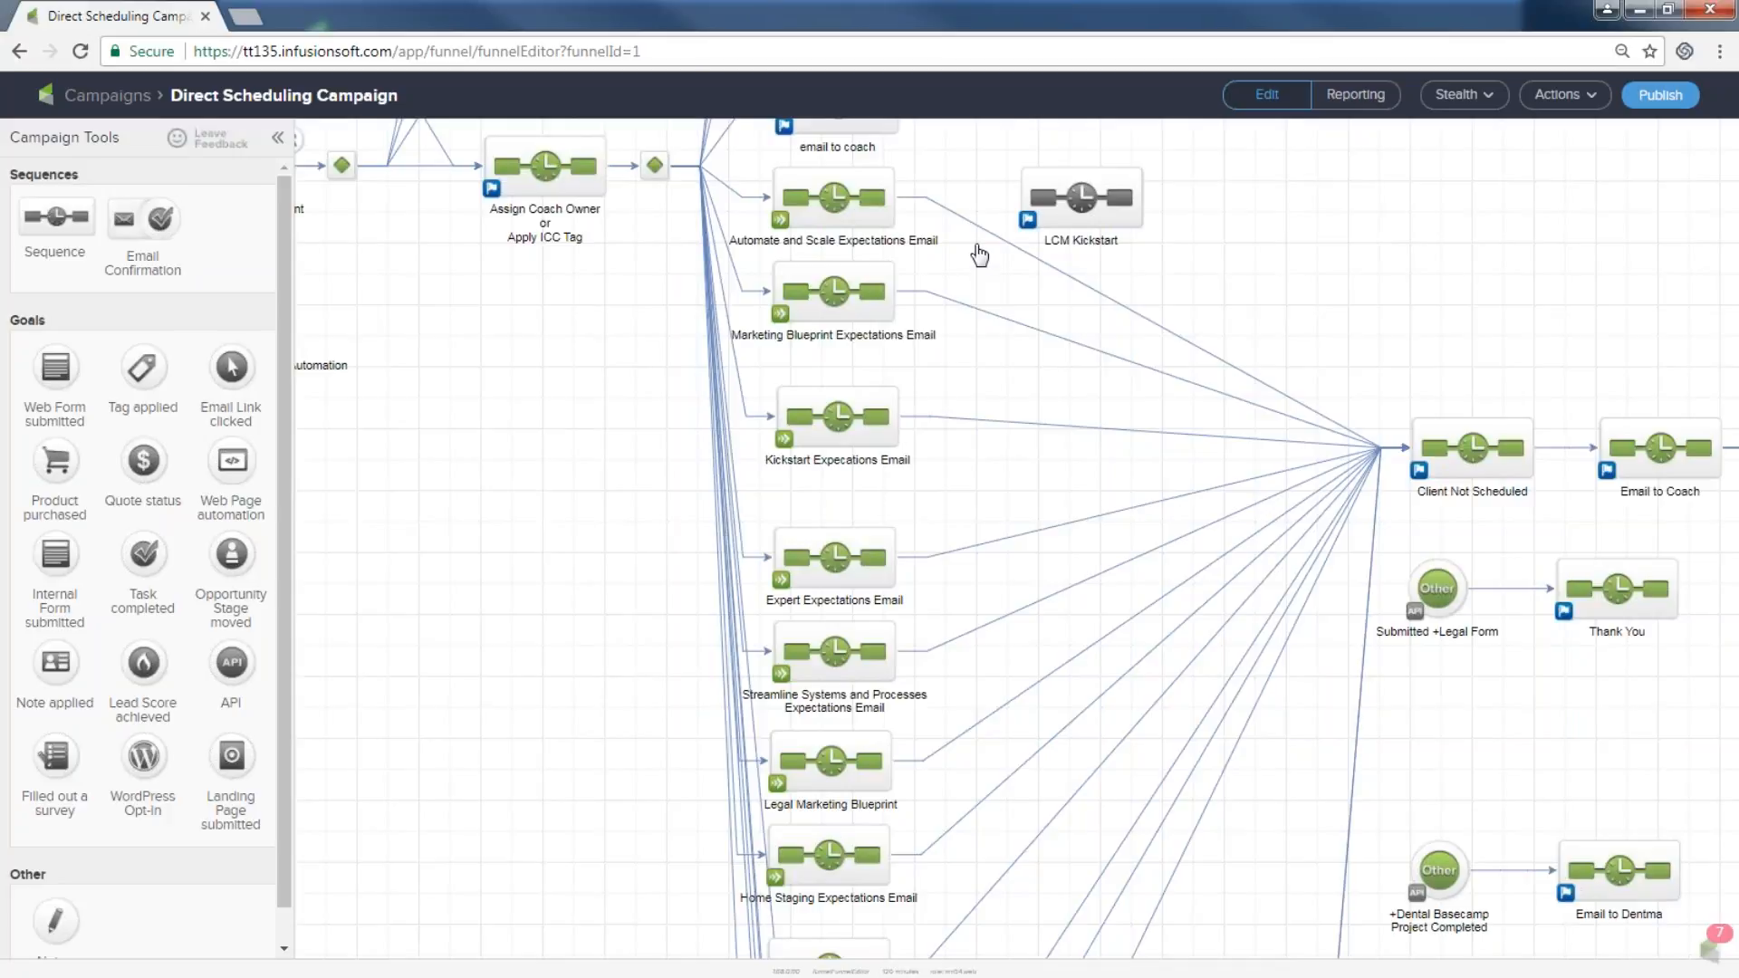
key(ctrl+minus)
key(ctrl+minus)
key(ctrl+minus)
key(ctrl+minus)
key(ctrl+minus)
key(ctrl+plus)
key(ctrl+plus)
key(ctrl+plus)
key(ctrl+plus)
key(ctrl+plus)
key(ctrl+plus)
key(ctrl+plus)
key(ctrl+plus)
key(ctrl+plus)
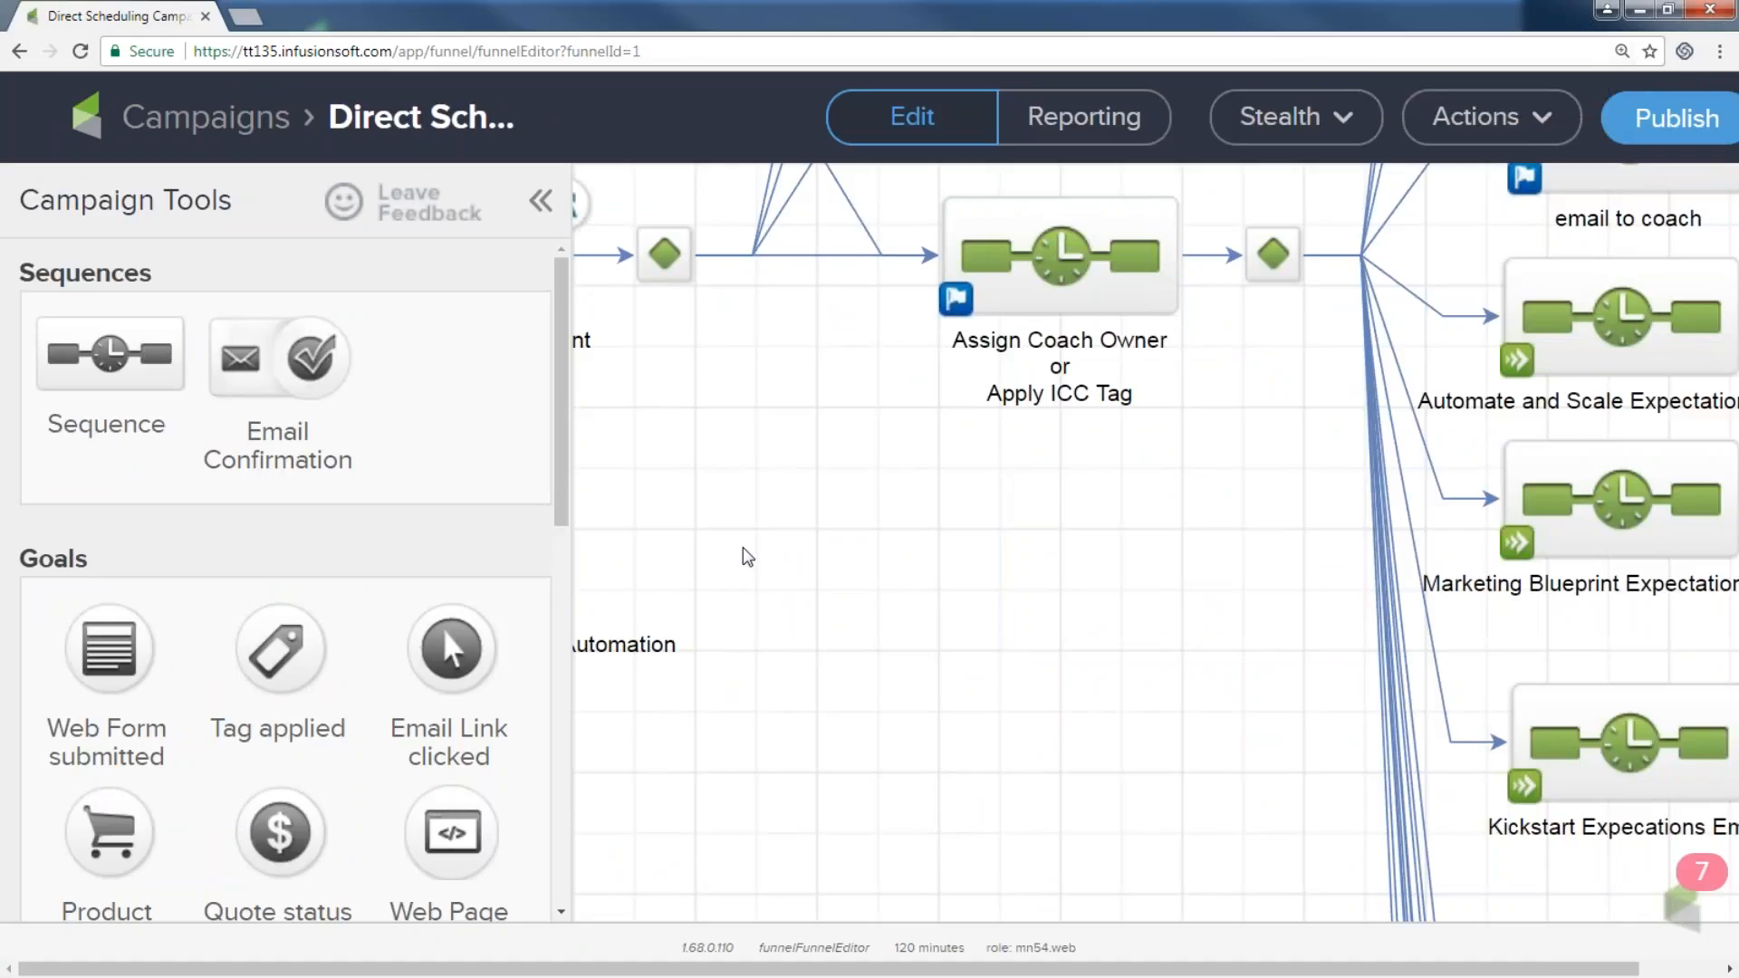
key(ctrl+minus)
key(ctrl+minus)
key(ctrl+minus)
key(ctrl+minus)
key(ctrl+minus)
key(ctrl+minus)
key(ctrl+minus)
key(ctrl+minus)
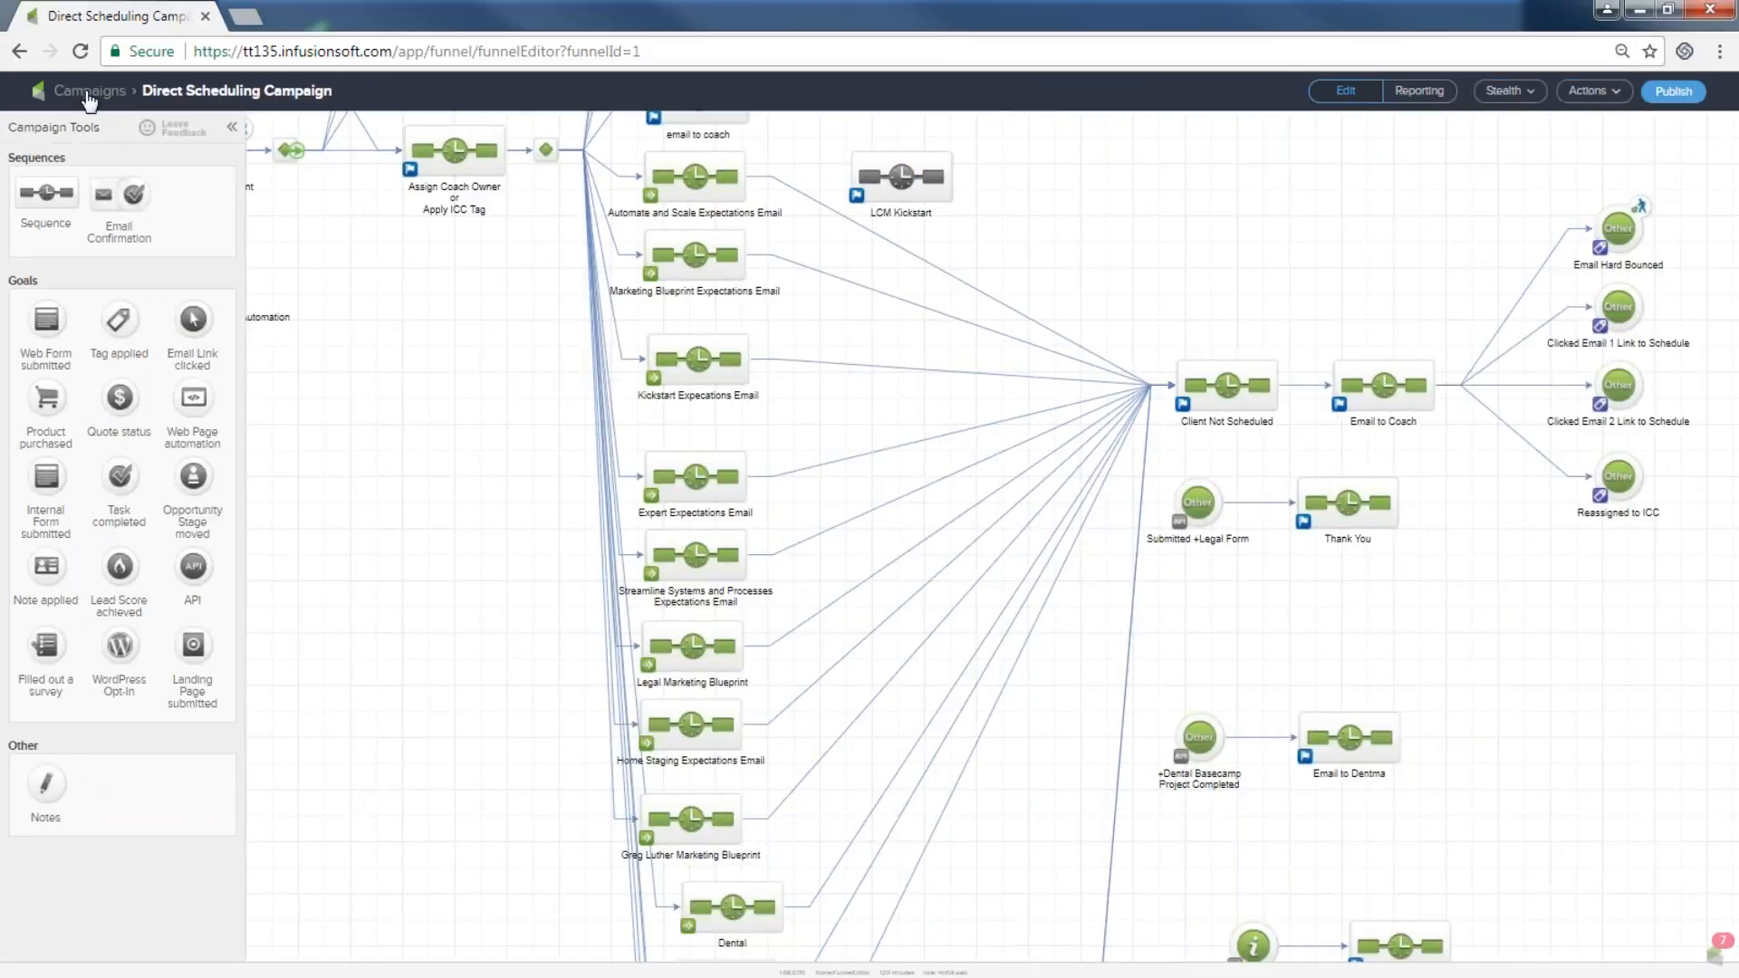
Go back to the Campaigns list, showing 58 campaigns on page 1 of 2.
click(87, 94)
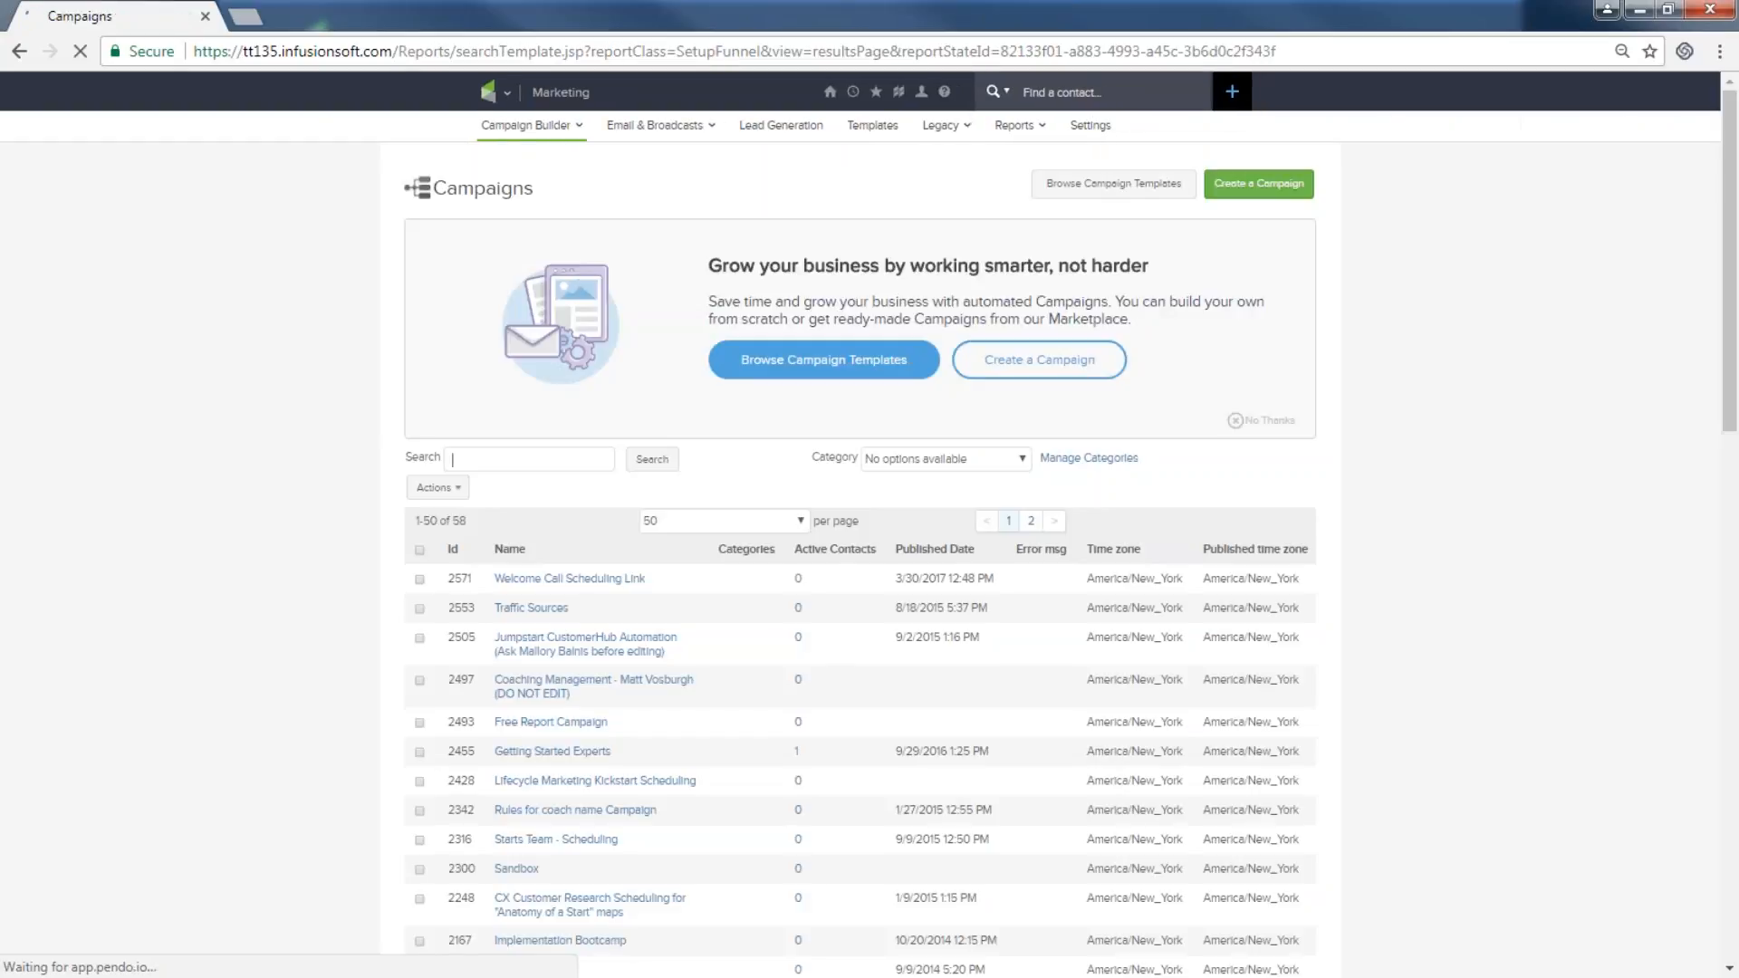
mouse_move(944, 97)
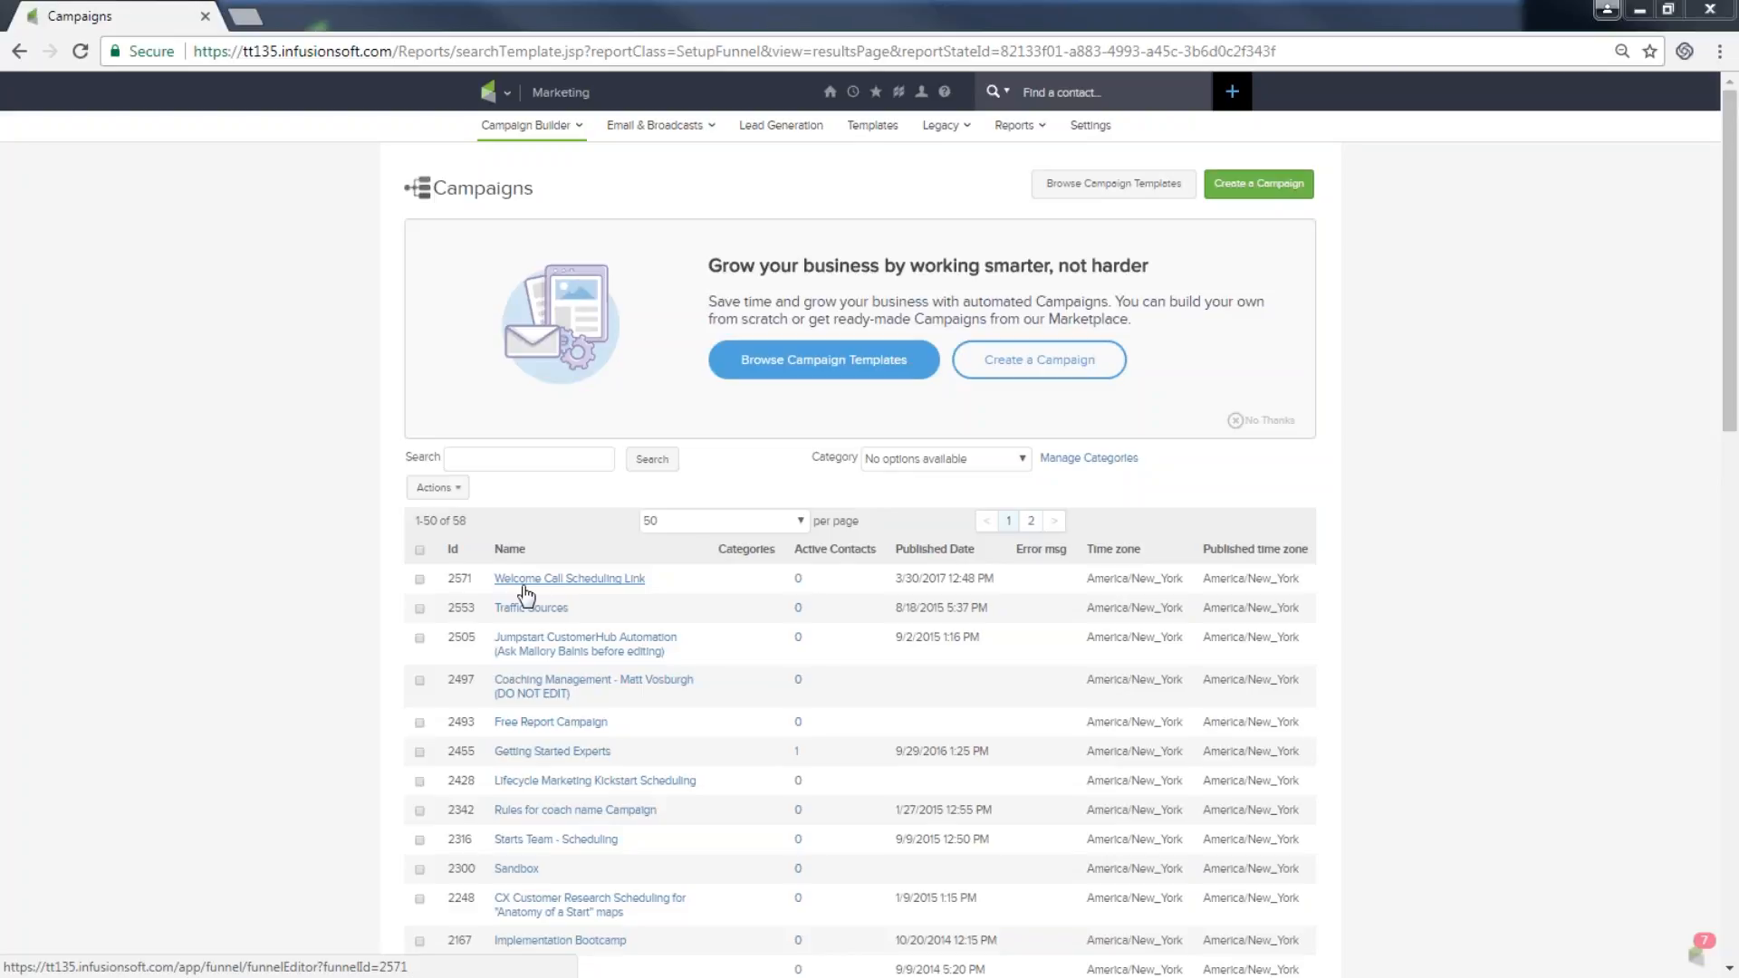
Open the Coaching Management campaign and select its Web Form, Into Contacting and Into Call #1 Scheduled rows.
click(563, 686)
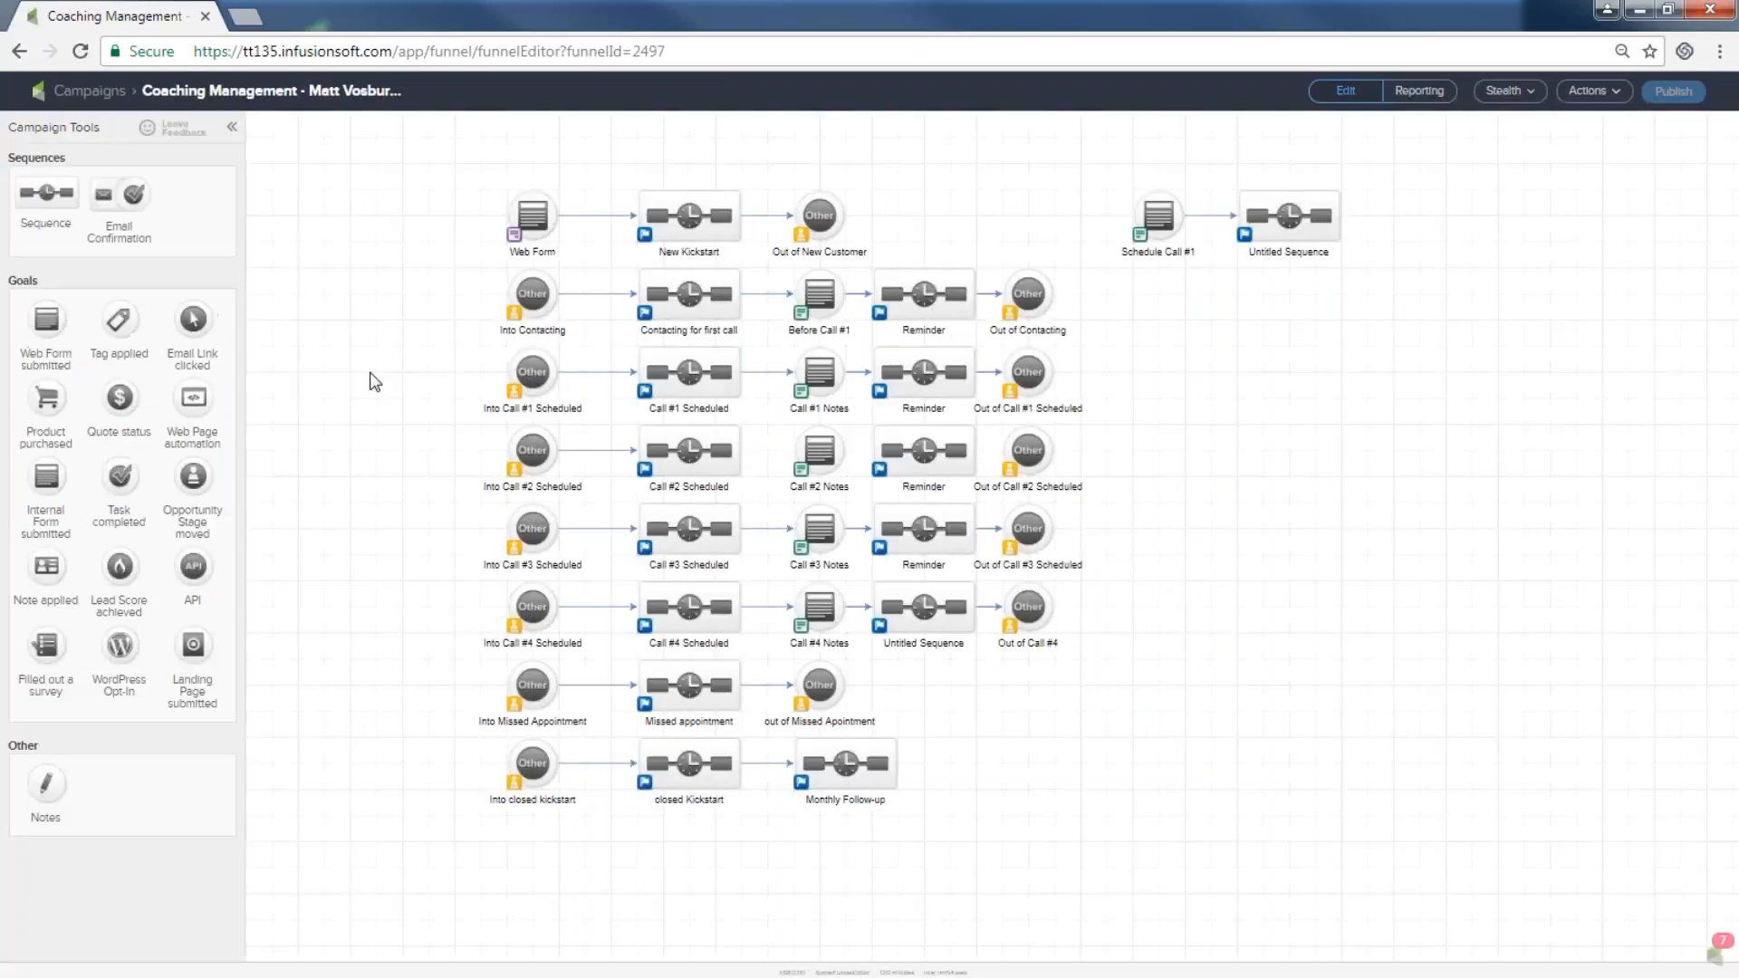
drag(469, 175, 951, 272)
drag(431, 243, 1078, 357)
drag(446, 326, 1084, 460)
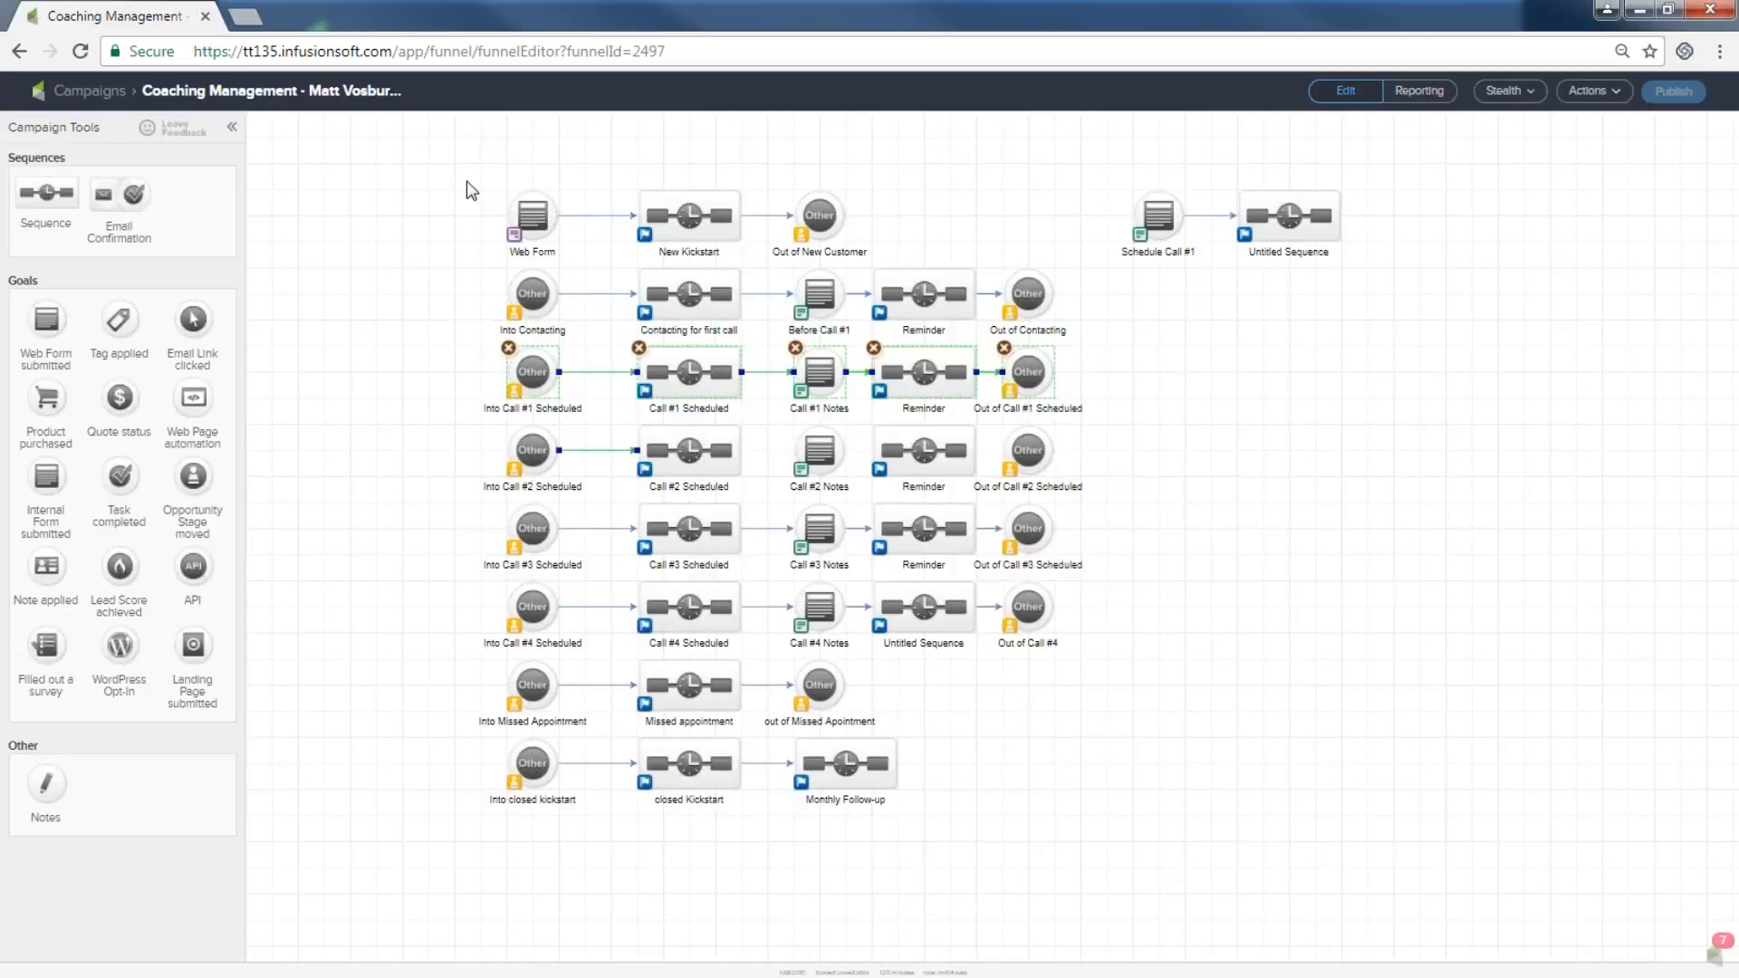
Select individual goals and sequences in the top rows, then the Web Form and Call #4 rows.
drag(467, 181, 589, 258)
drag(611, 175, 766, 271)
drag(490, 259, 587, 347)
drag(597, 272, 785, 339)
drag(782, 271, 844, 330)
drag(851, 260, 981, 350)
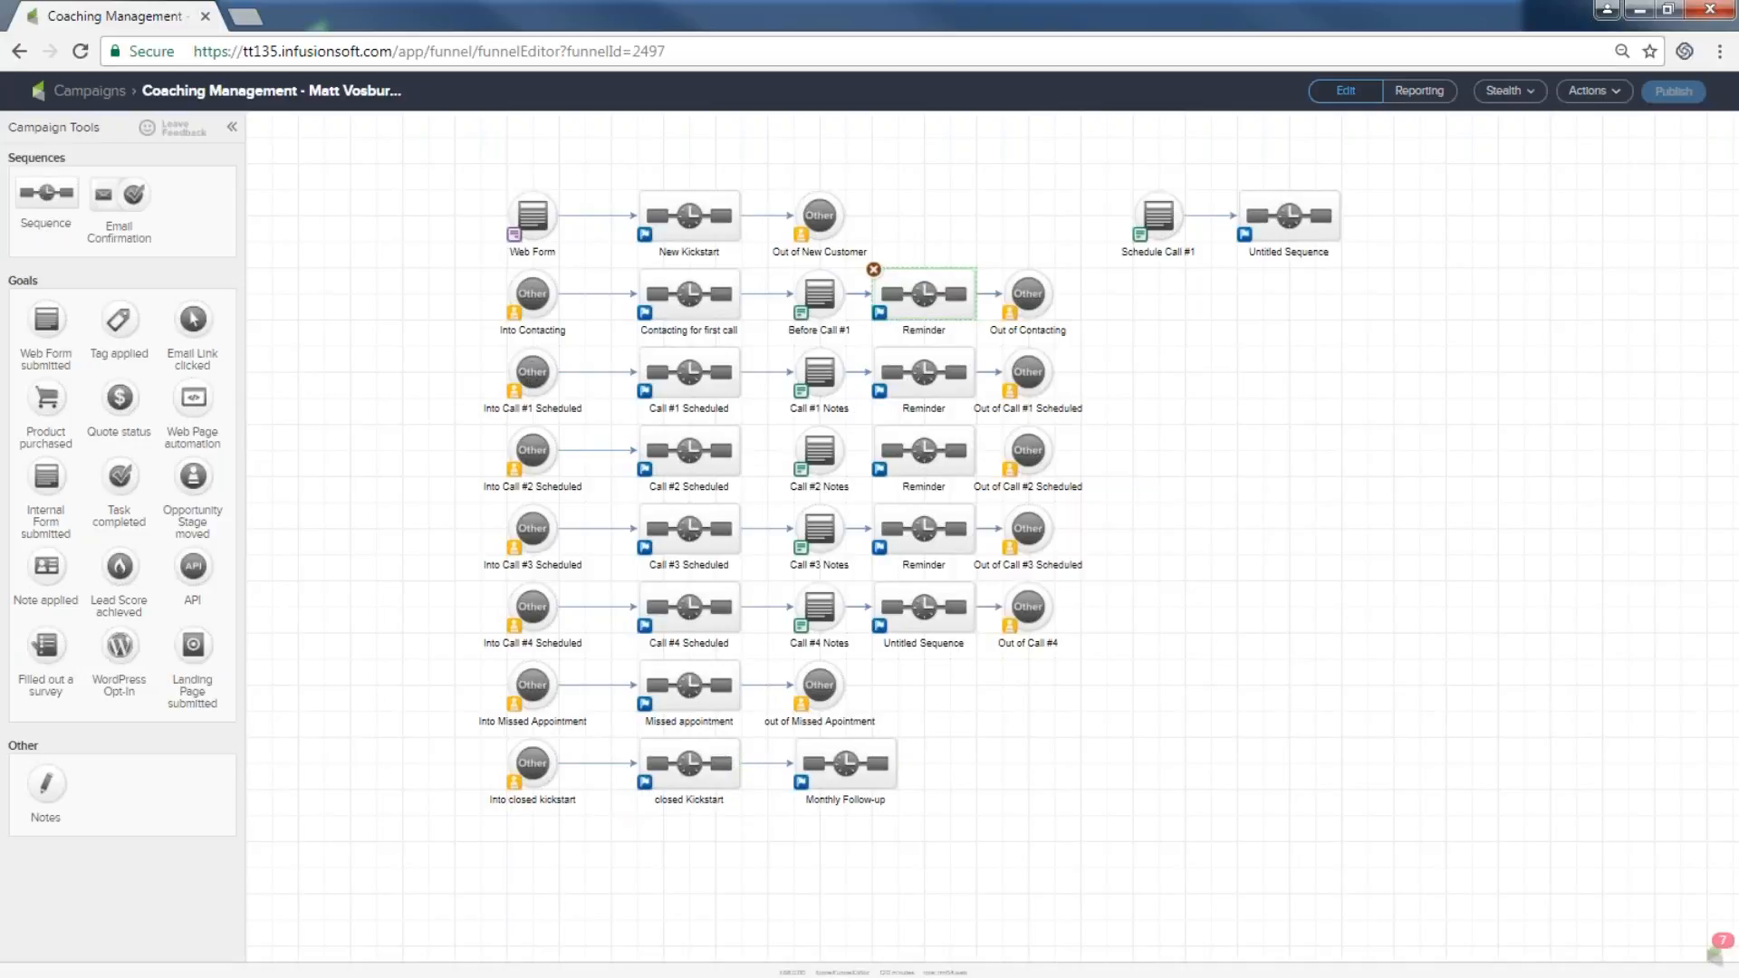
drag(414, 178, 923, 281)
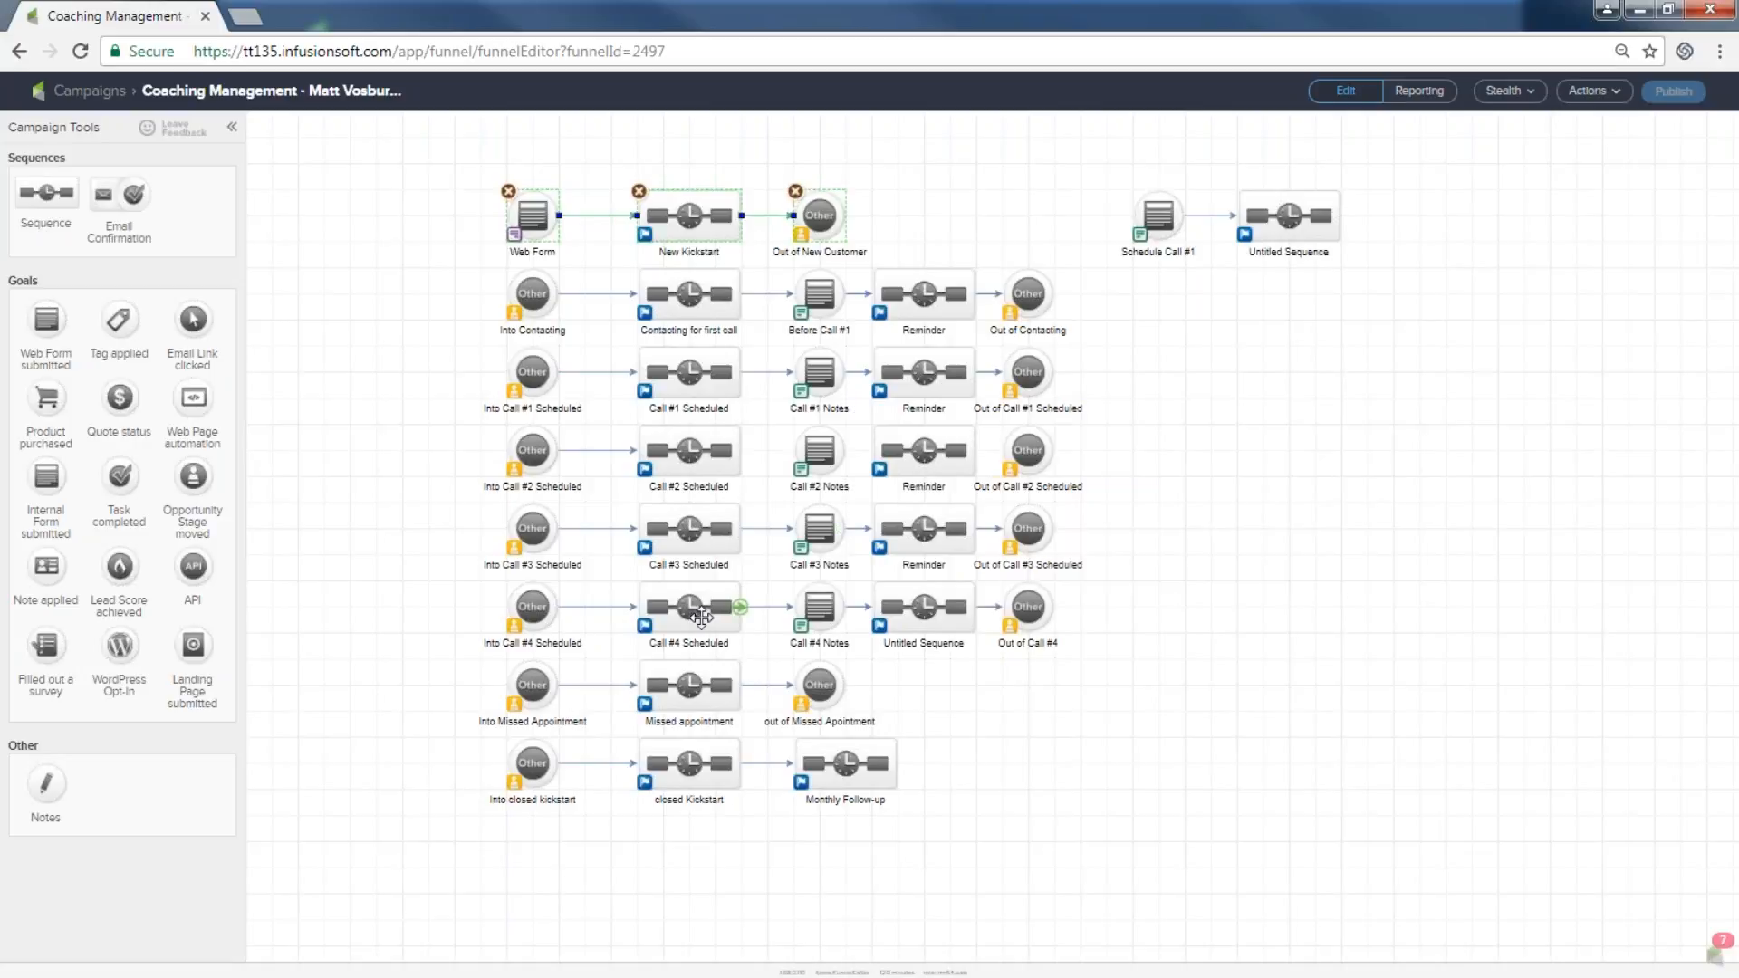
drag(474, 584, 799, 680)
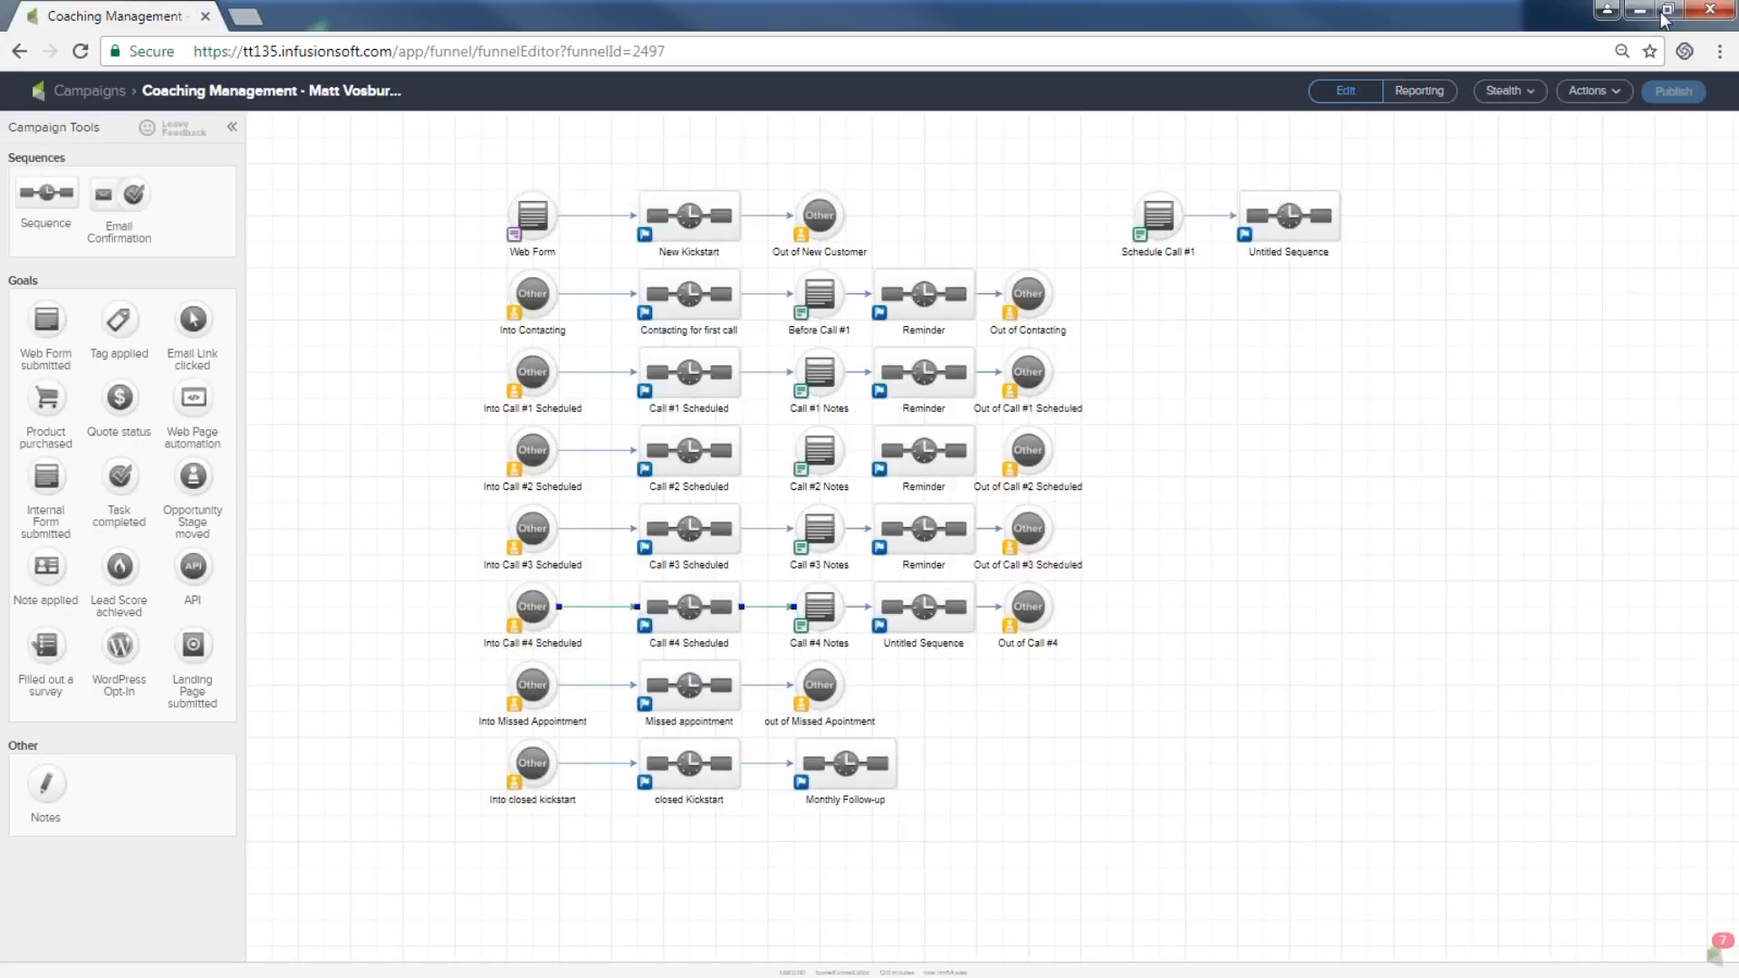